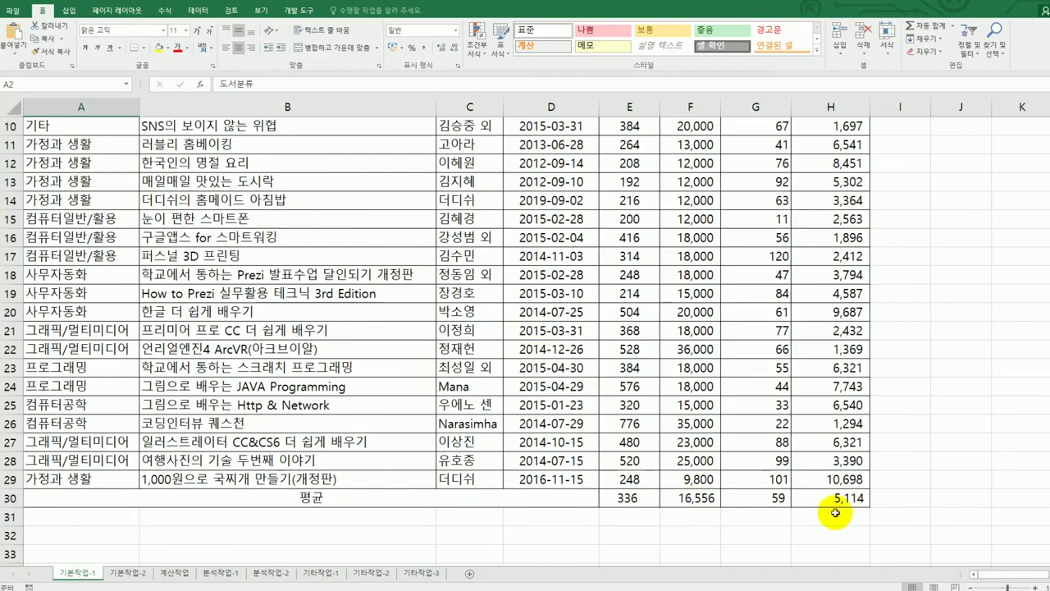
Enter the criteria header 조건 in cell A32, below the book table
click(843, 483)
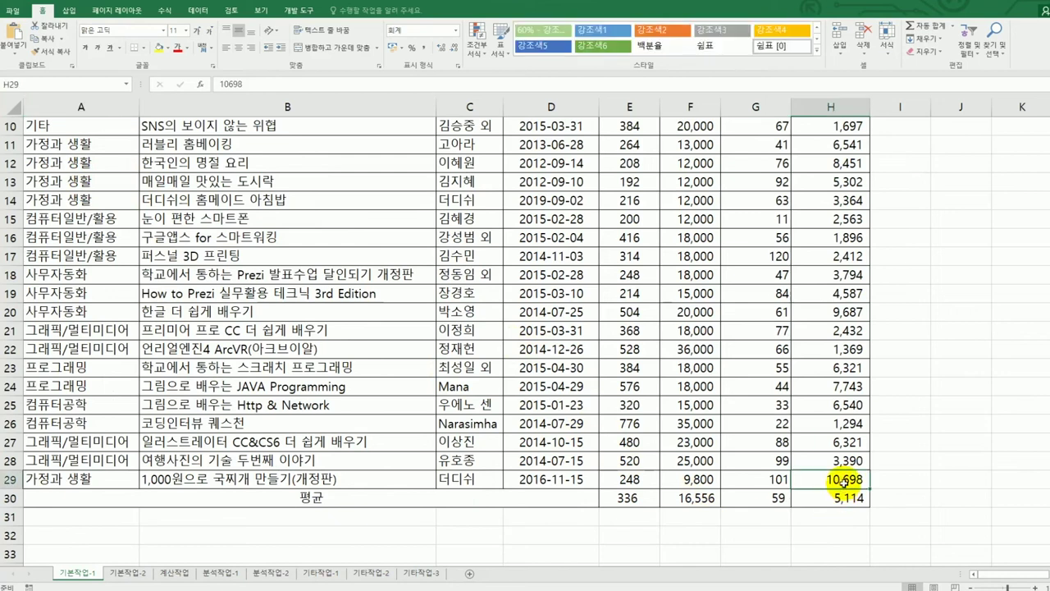
scroll(843, 482, down, 3)
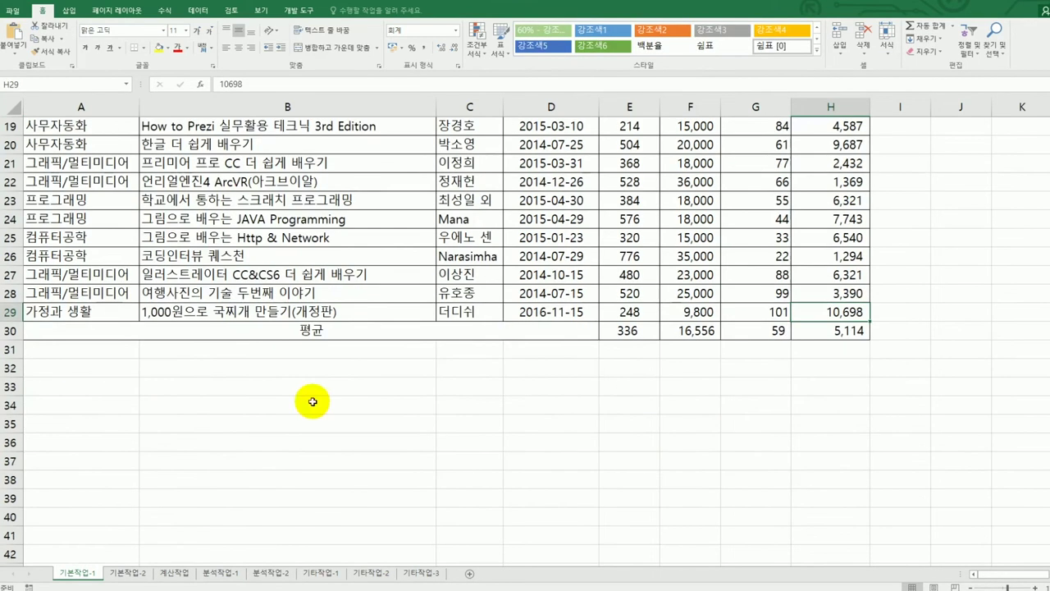
click(93, 424)
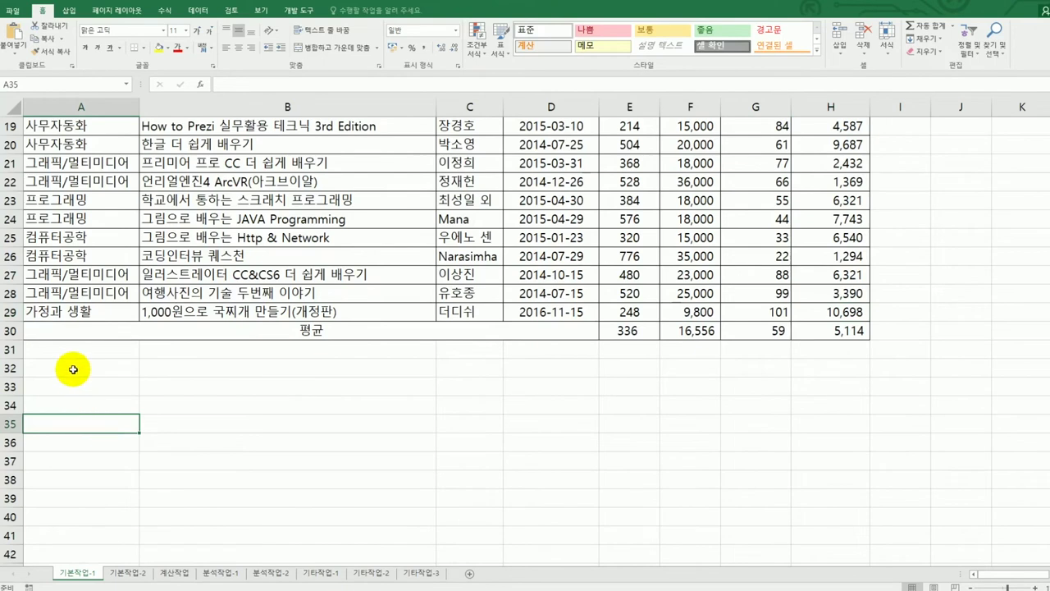
drag(77, 369, 74, 383)
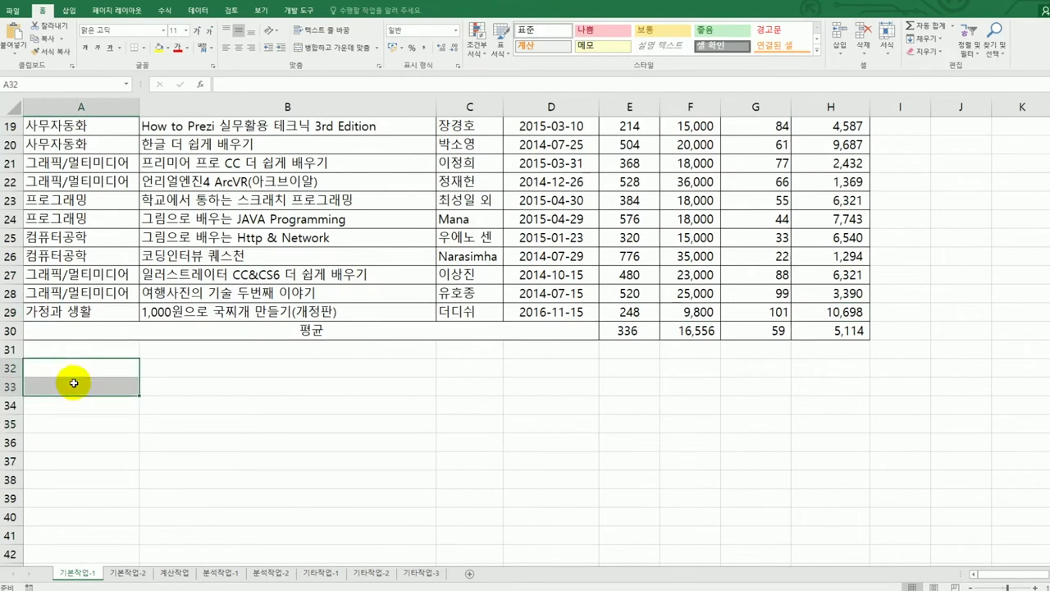
click(73, 368)
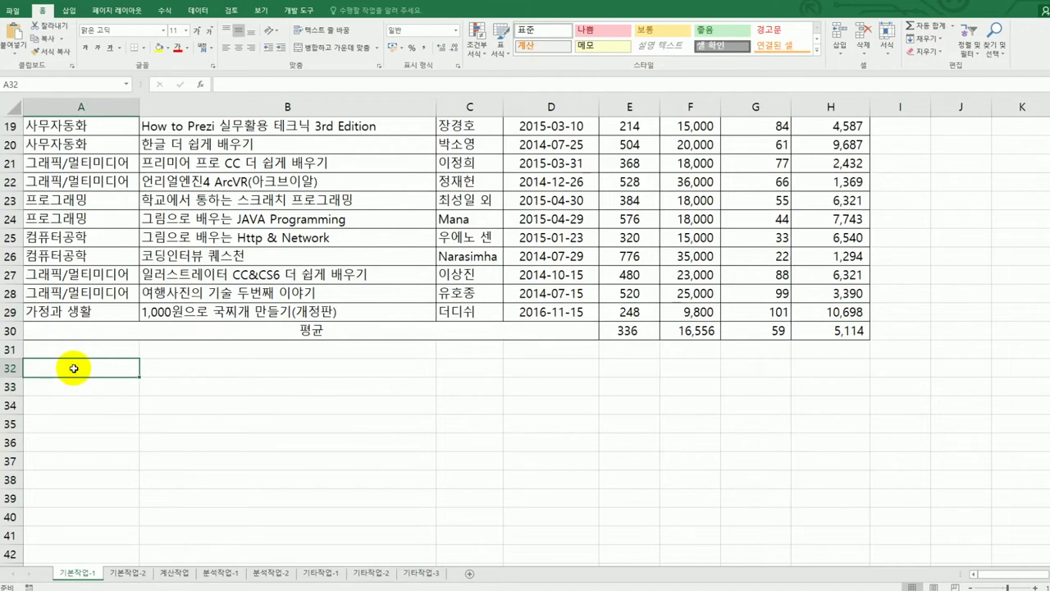
text(mf)
key(BackSpace)
key(BackSpace)
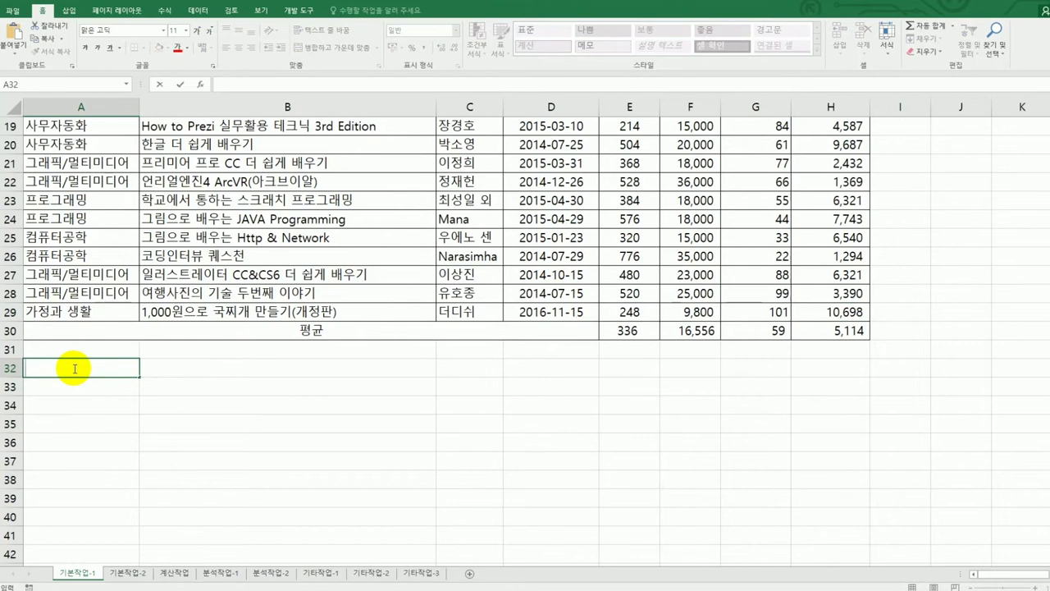
text(조건)
key(Return)
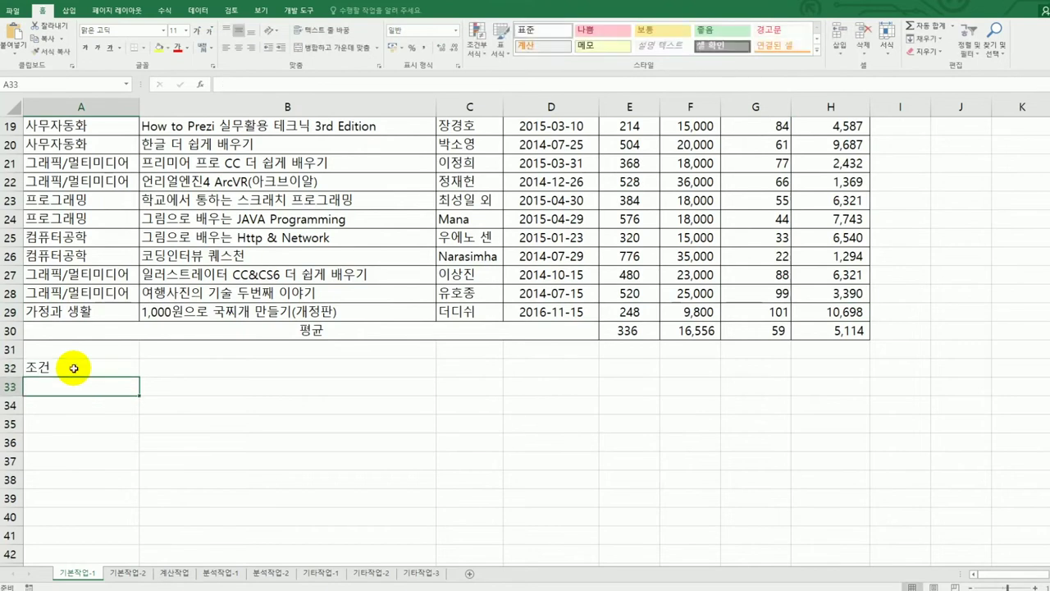
Start an OR formula in A33 whose first condition is A3="컴퓨터일반/활용"
text(=)
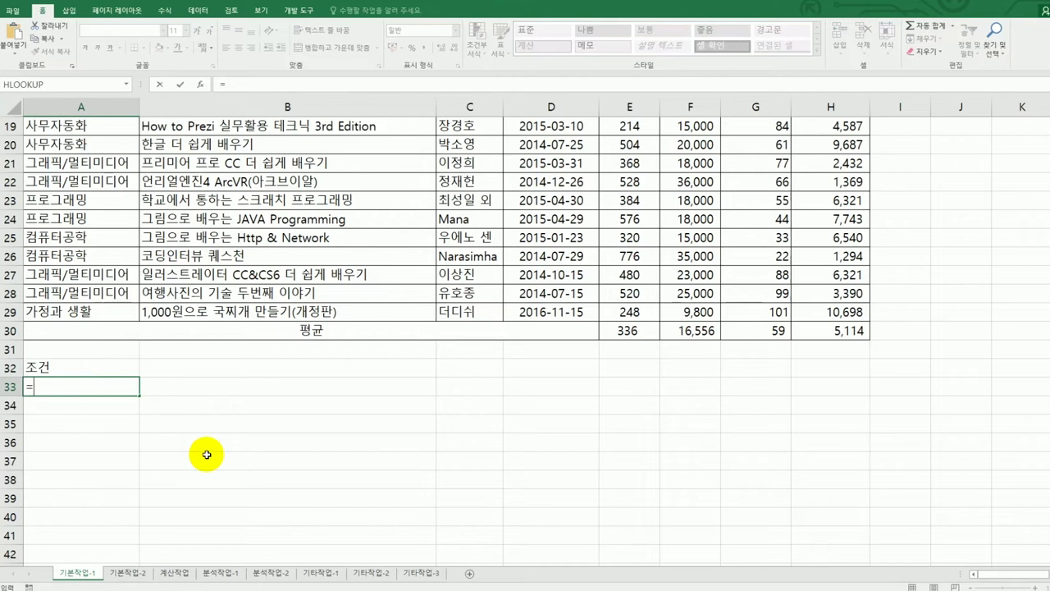
text(or()
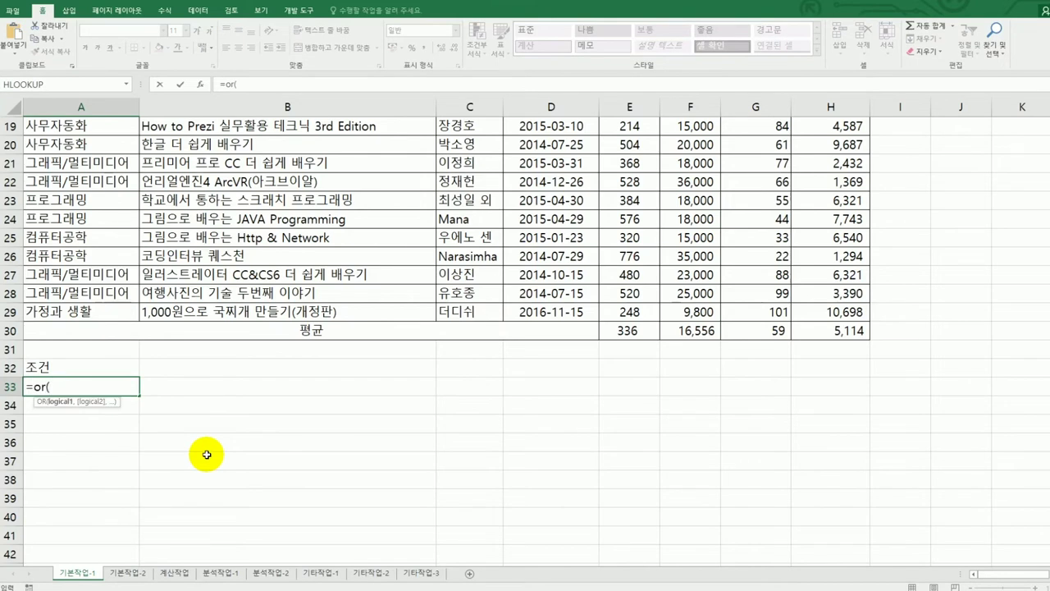
scroll(207, 455, up, 6)
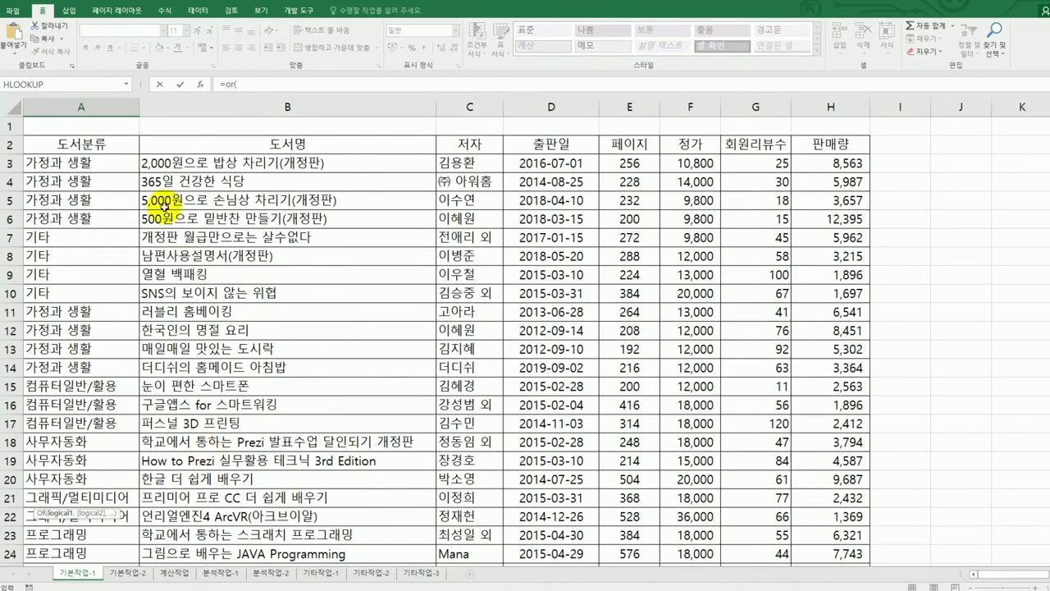
click(102, 168)
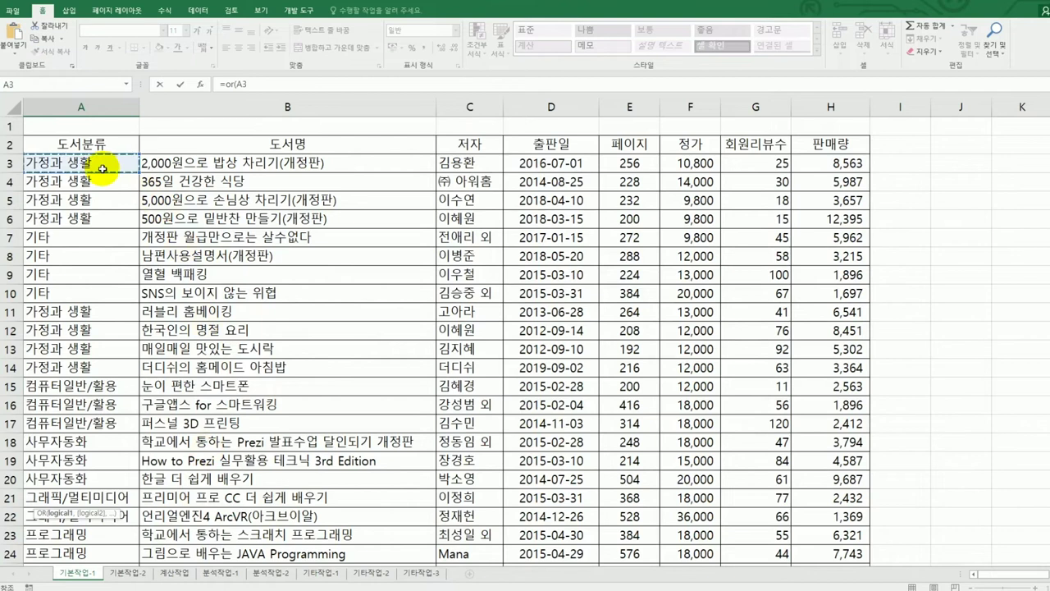
text(=)
text("컴퓨터)
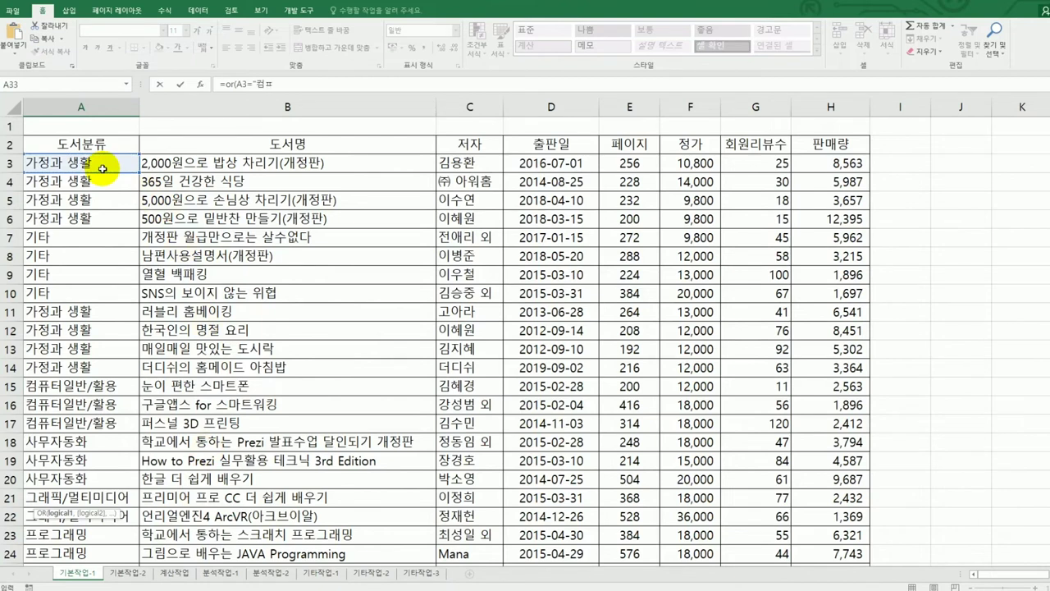
scroll(102, 168, down, 4)
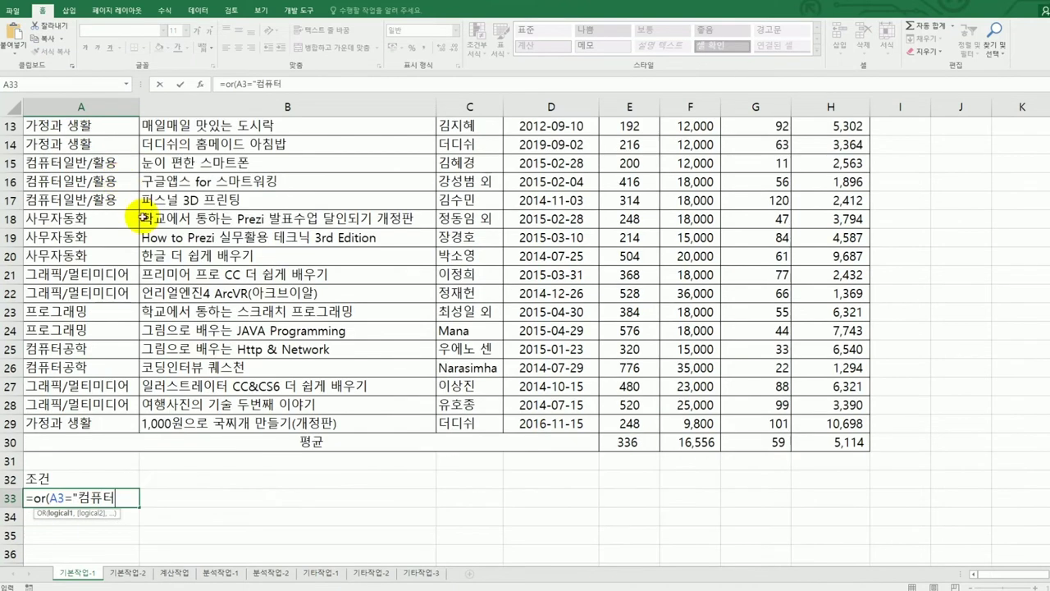
text(일반/)
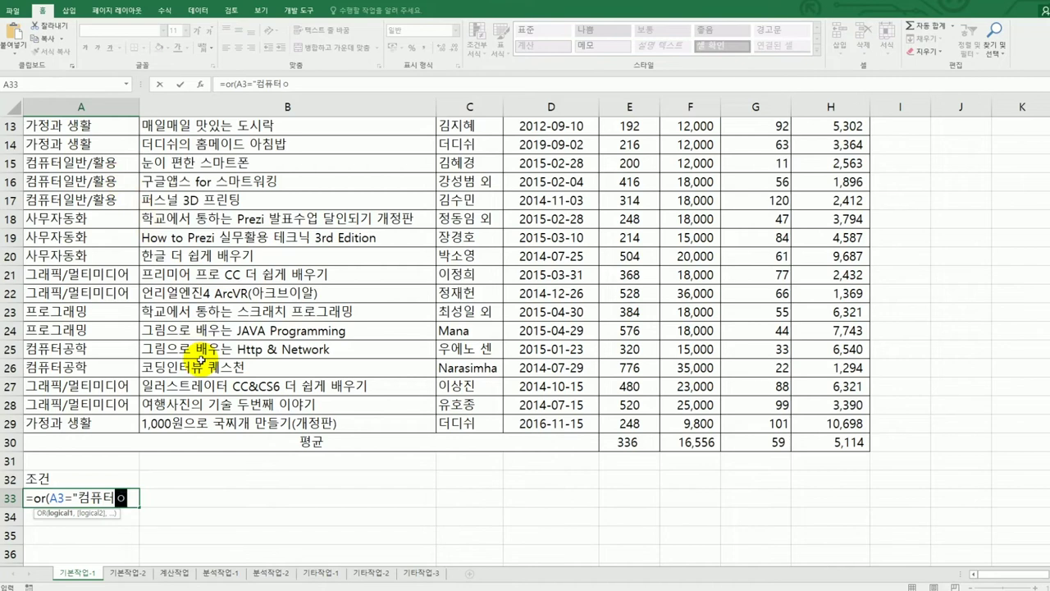
text(활용)
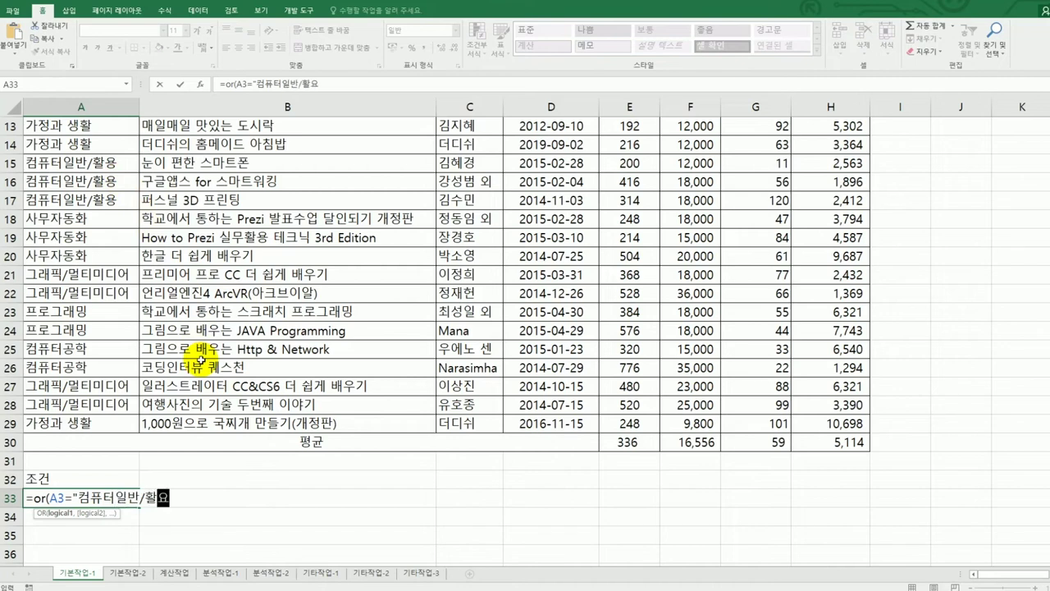
text(",)
Add A3="사무자동화" as the second OR condition and complete the formula in A33
scroll(201, 359, up, 4)
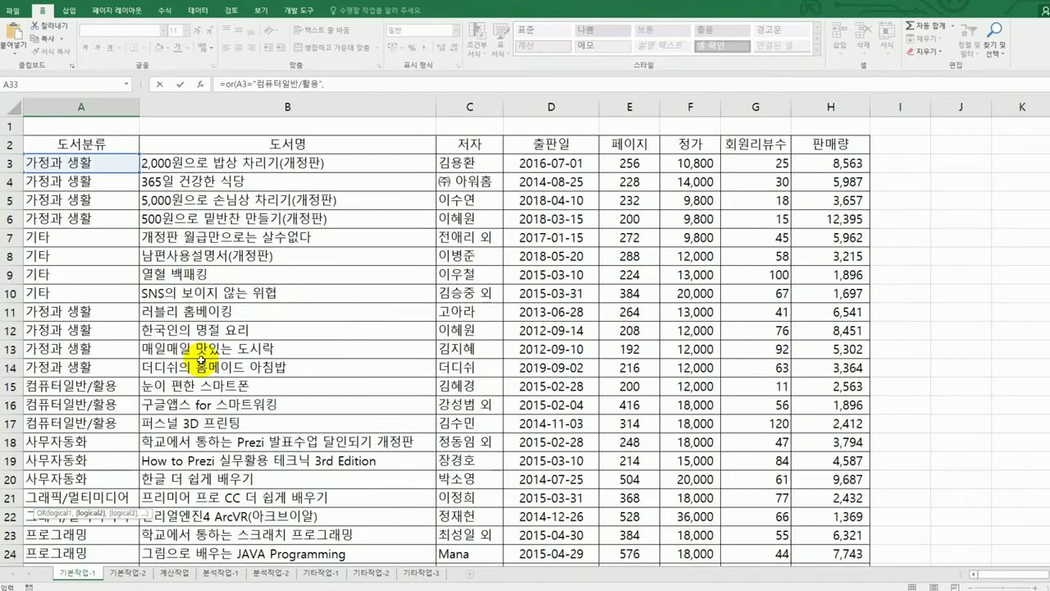
click(59, 163)
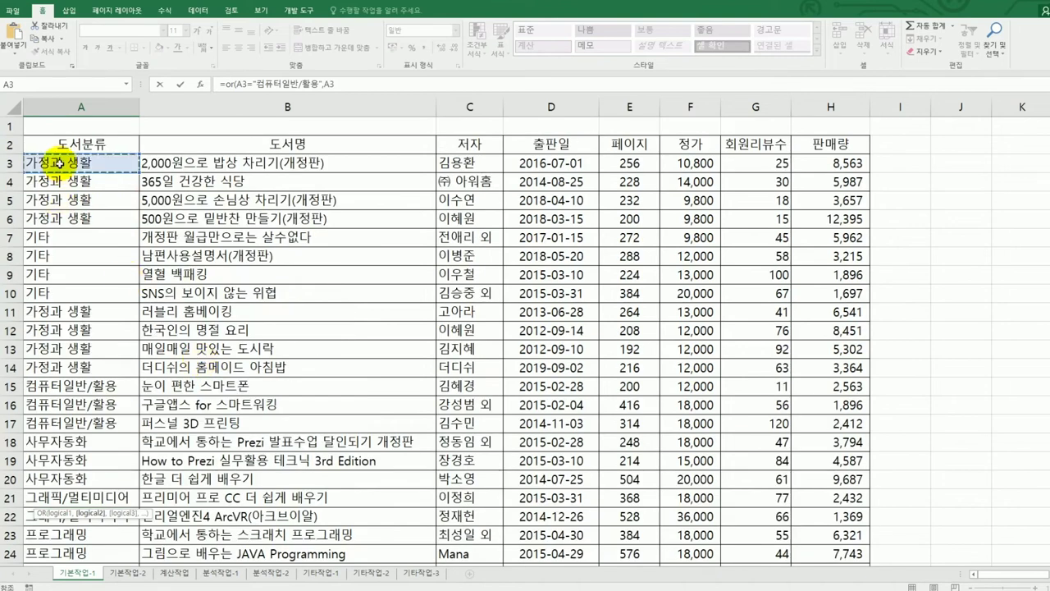
scroll(168, 328, down, 3)
scroll(176, 348, down, 2)
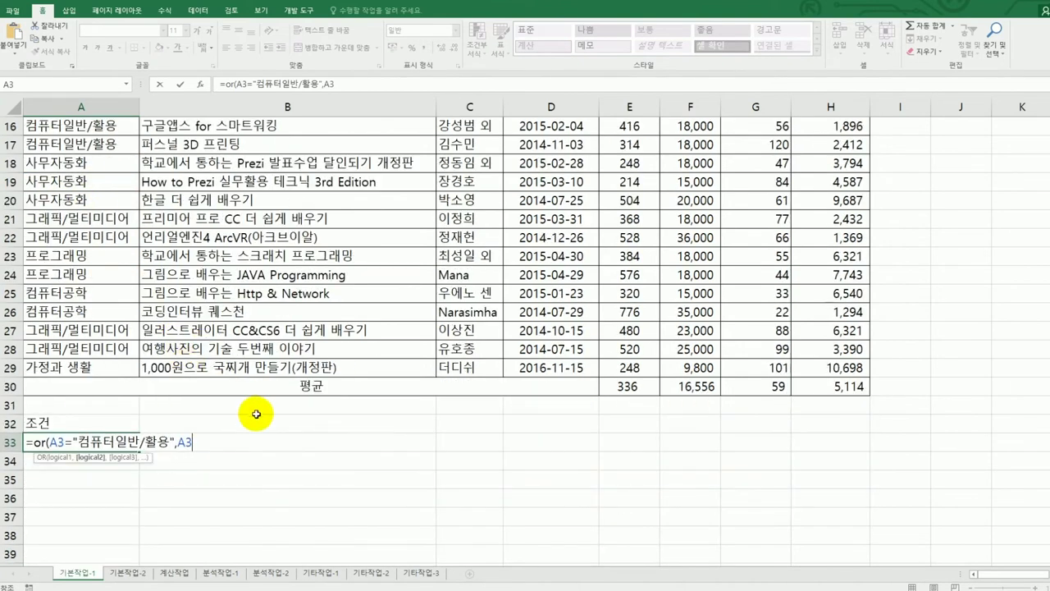
text(=)
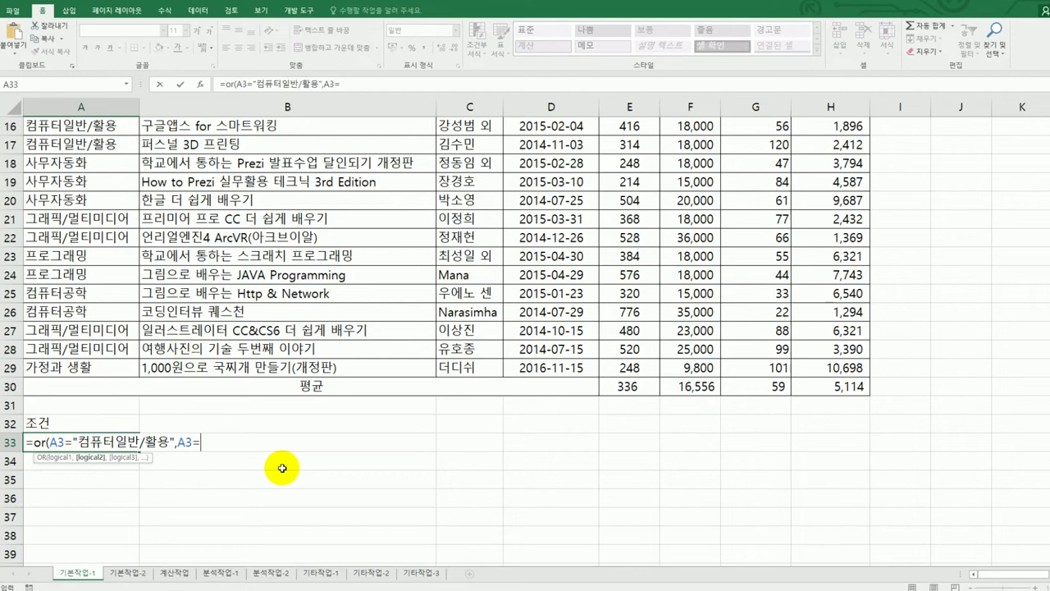
text("사ㅁ)
text(무자동화)
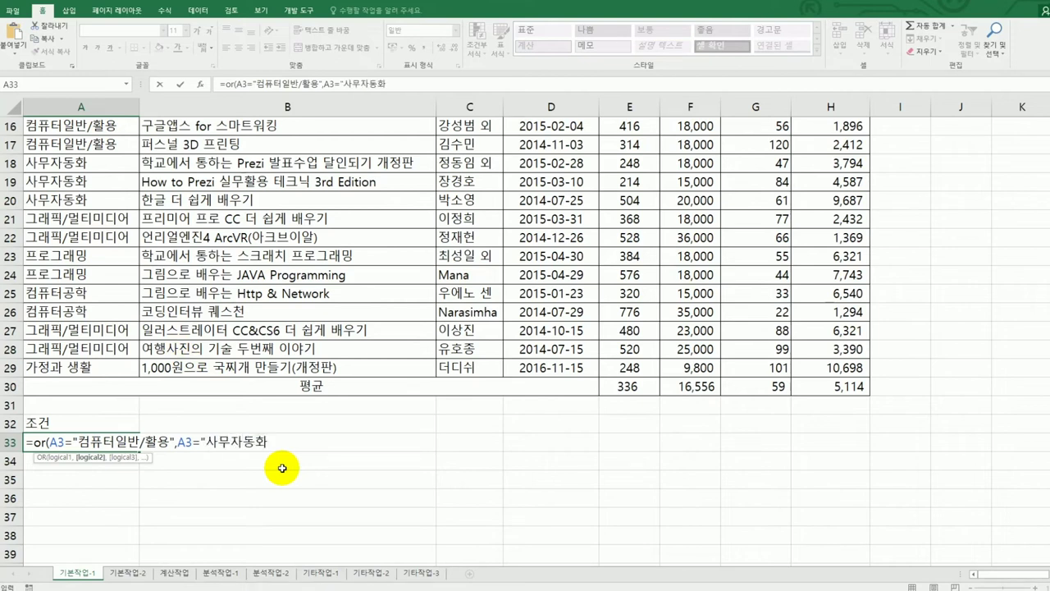
text("))
key(Return)
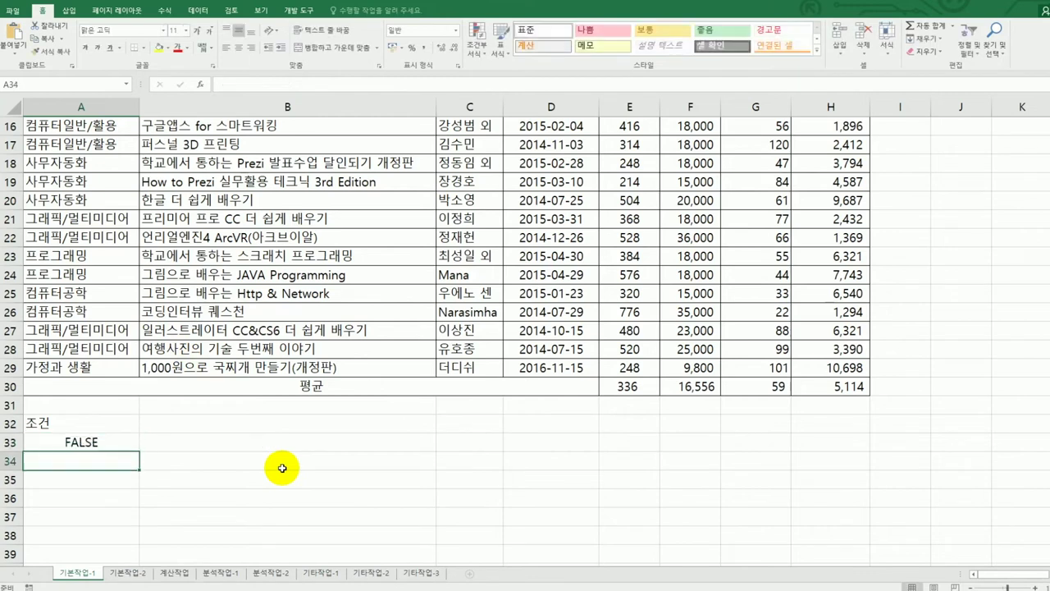
Wrap the OR formula in A33 in an AND function, keeping OR as the first argument
key(Up)
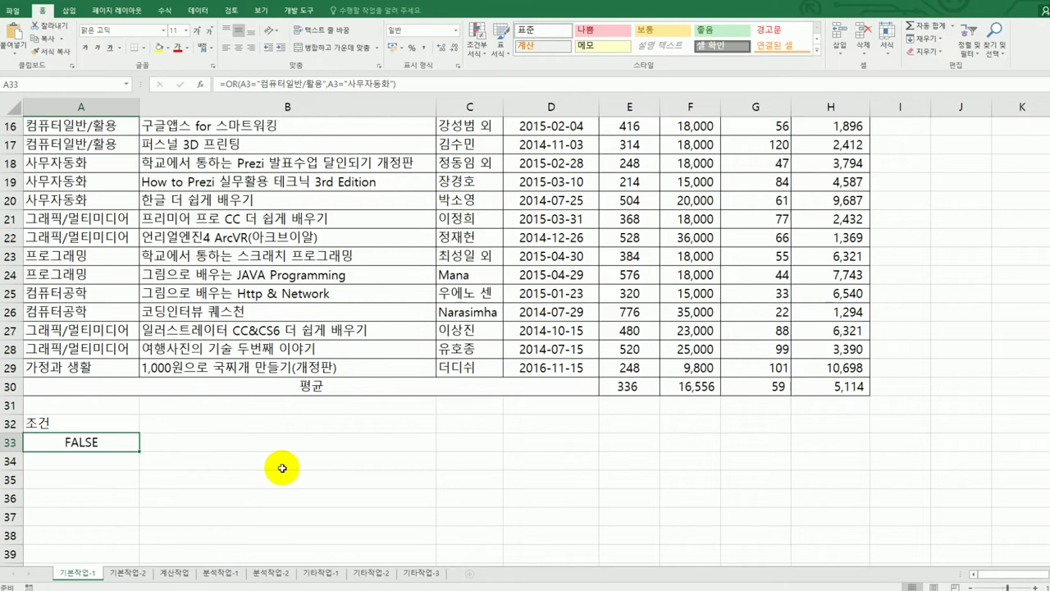
double_click(68, 442)
click(37, 441)
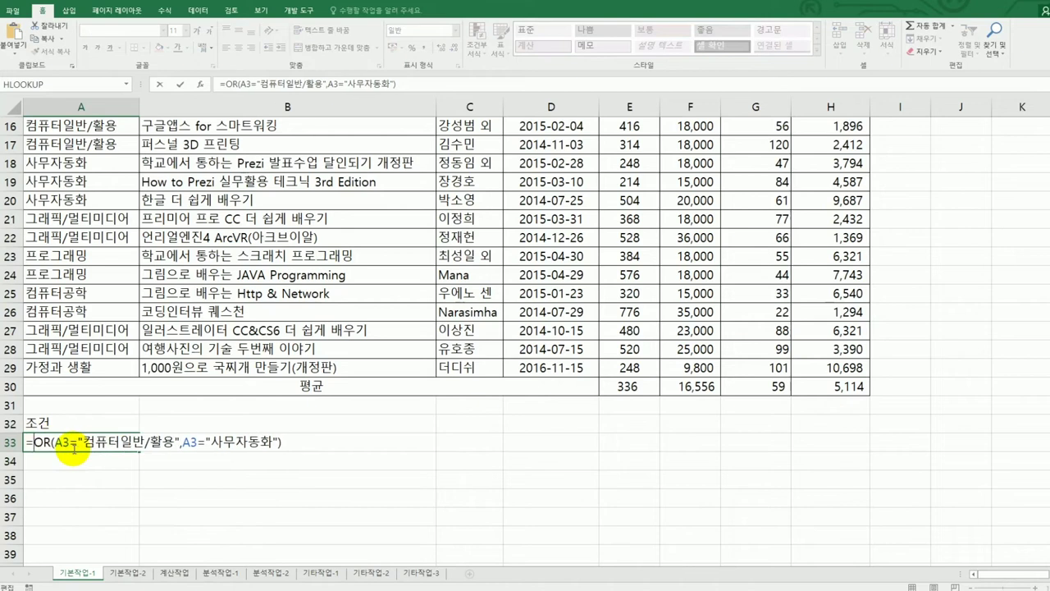
text(and()
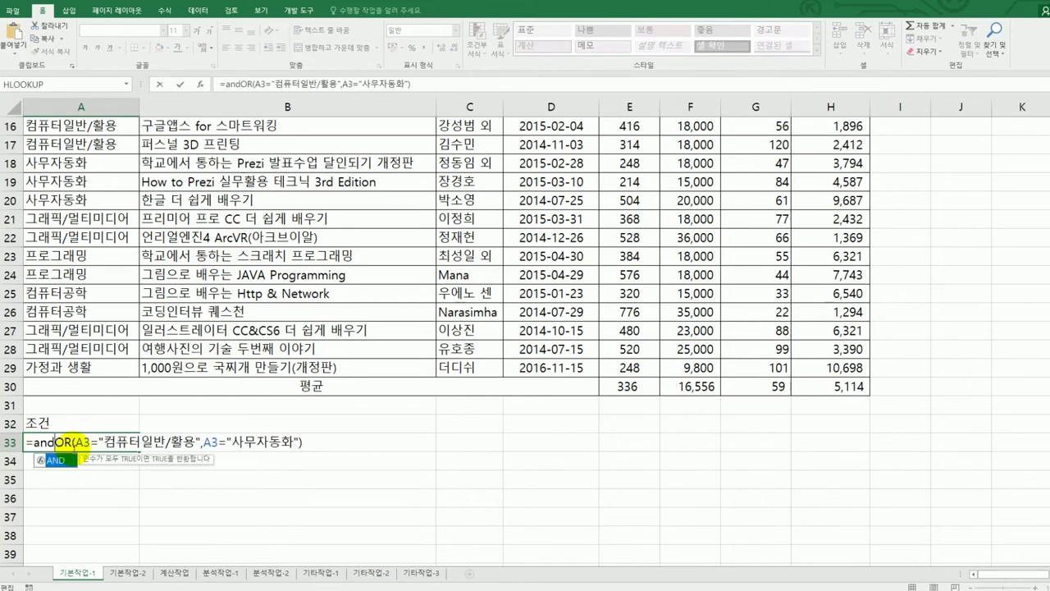
key(End)
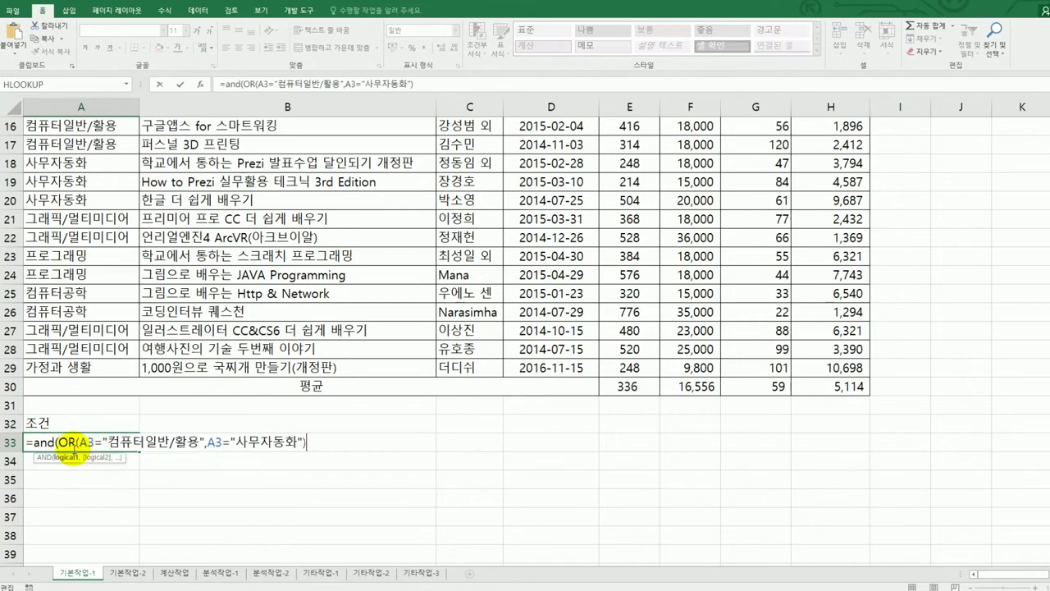
text(,)
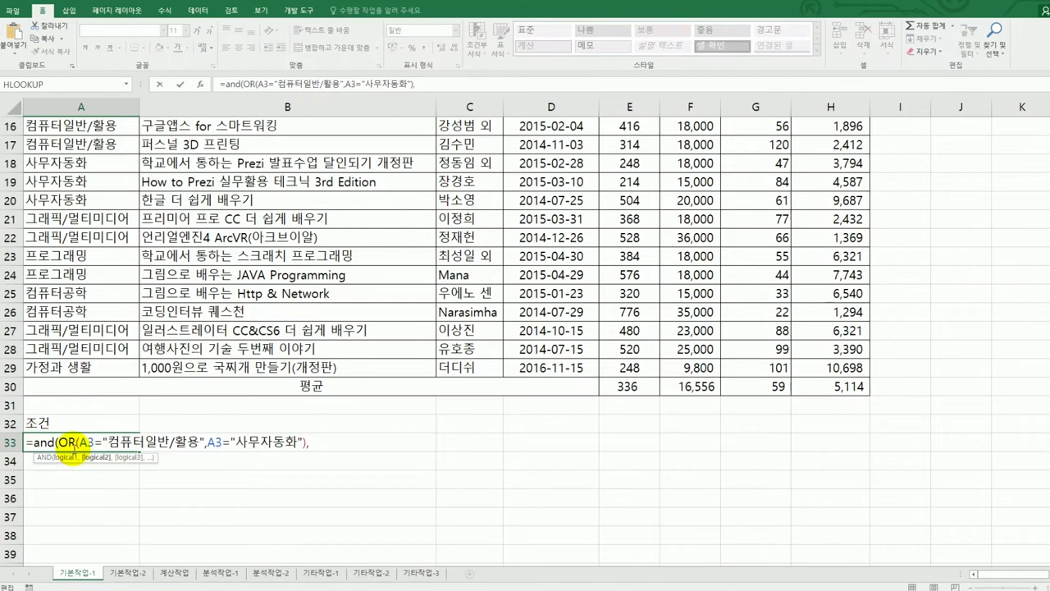
Begin the second AND condition by comparing the first 정가 value, F3, with >= against an AVERAGE function
scroll(593, 445, up, 5)
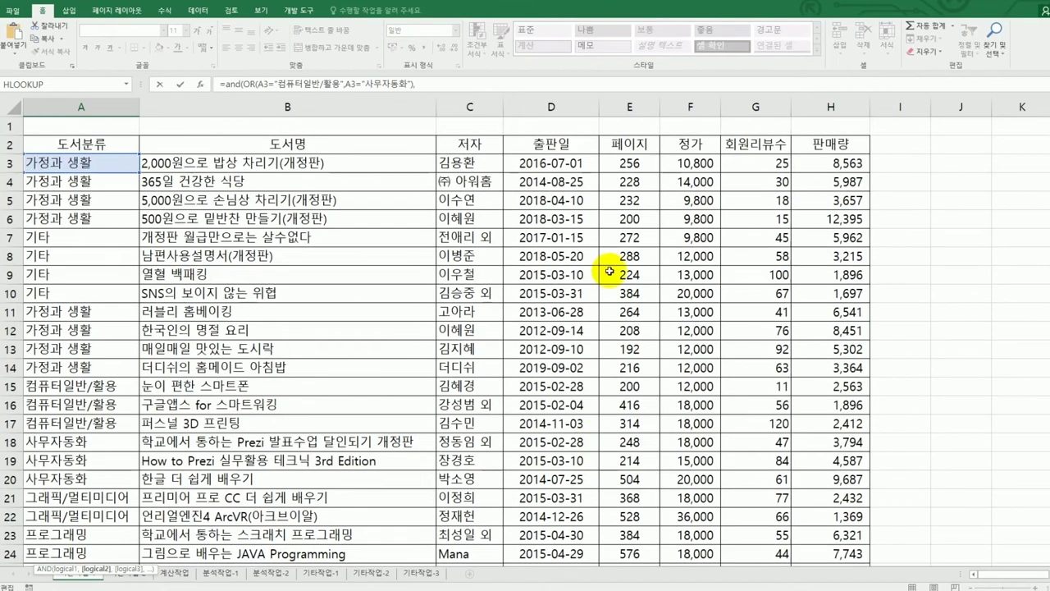
click(684, 163)
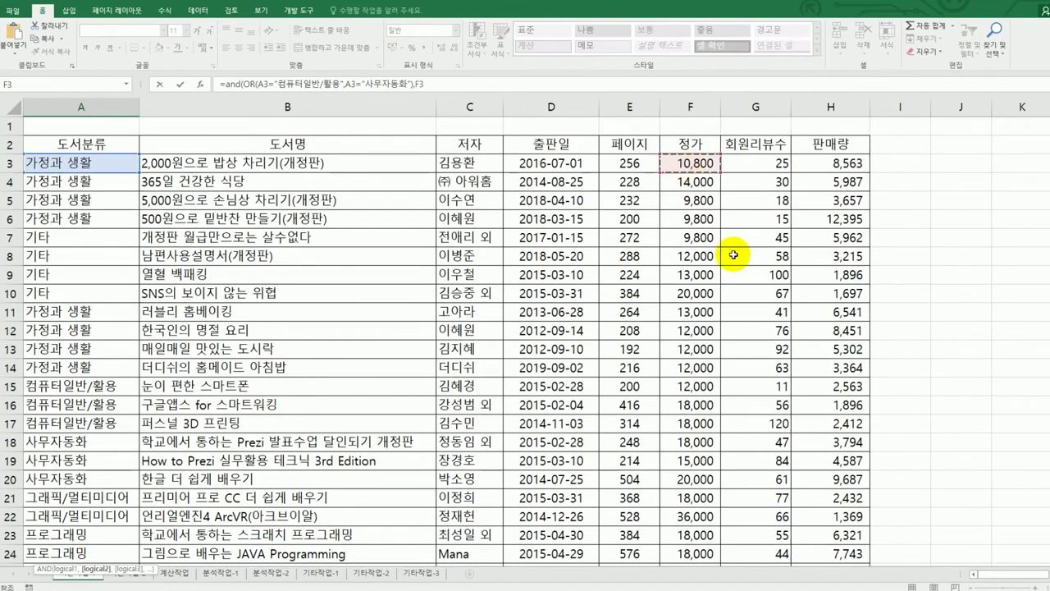
text(>=)
scroll(733, 255, down, 4)
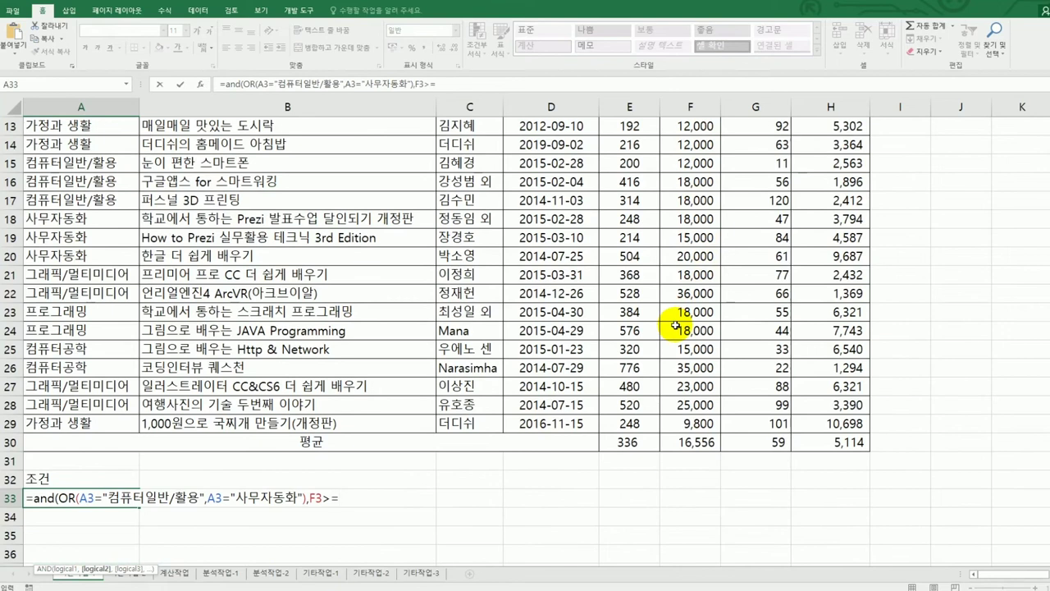
text(ave)
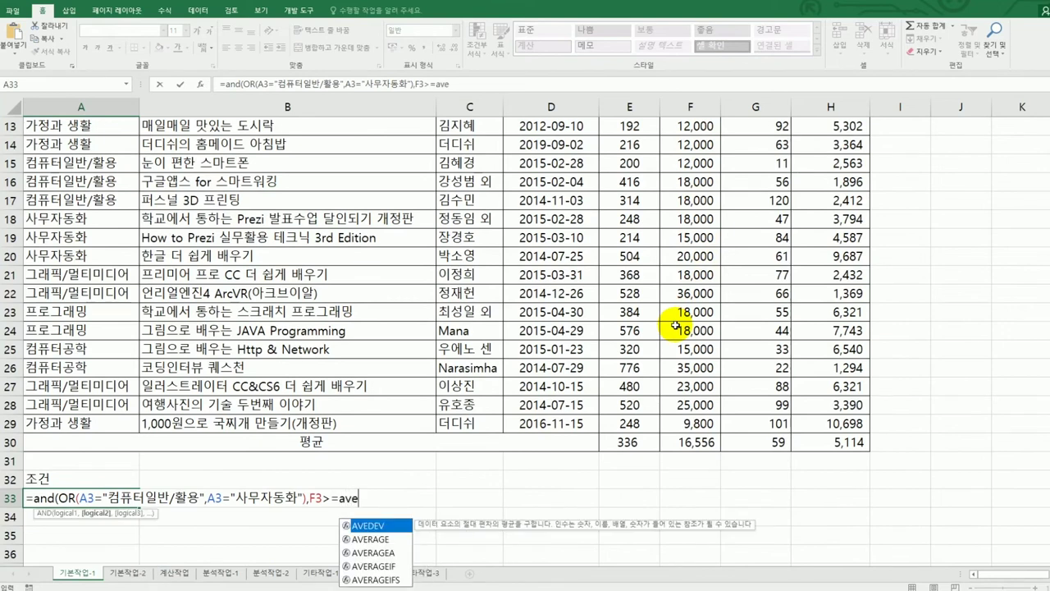
key(Down)
key(Tab)
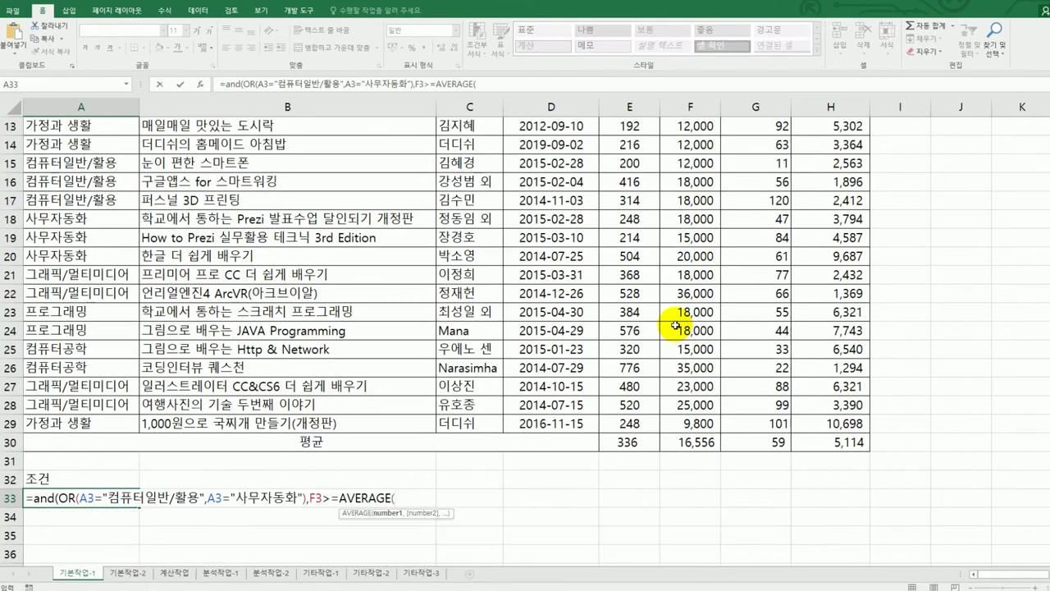
Give AVERAGE the 정가 values as the absolute range $F$3:$F$29 and close the function
scroll(778, 375, up, 4)
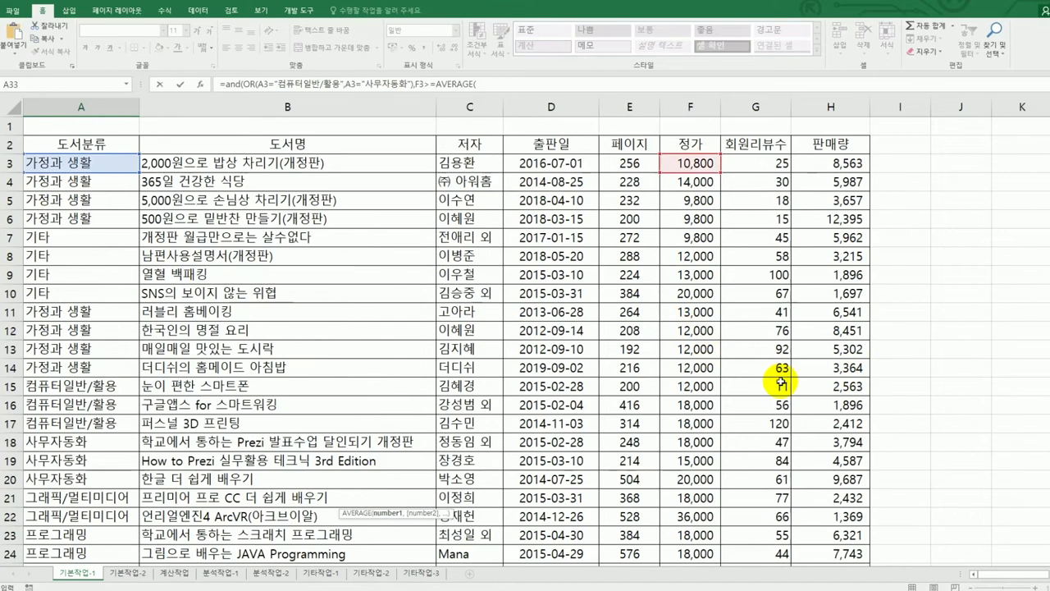
click(702, 165)
drag(703, 165, 690, 515)
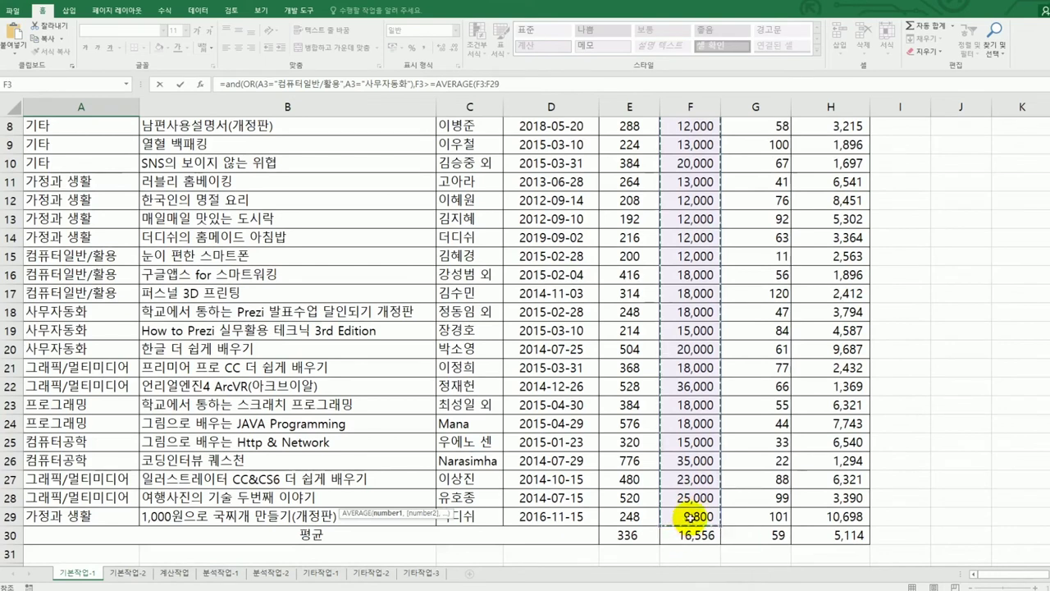
scroll(687, 515, down, 3)
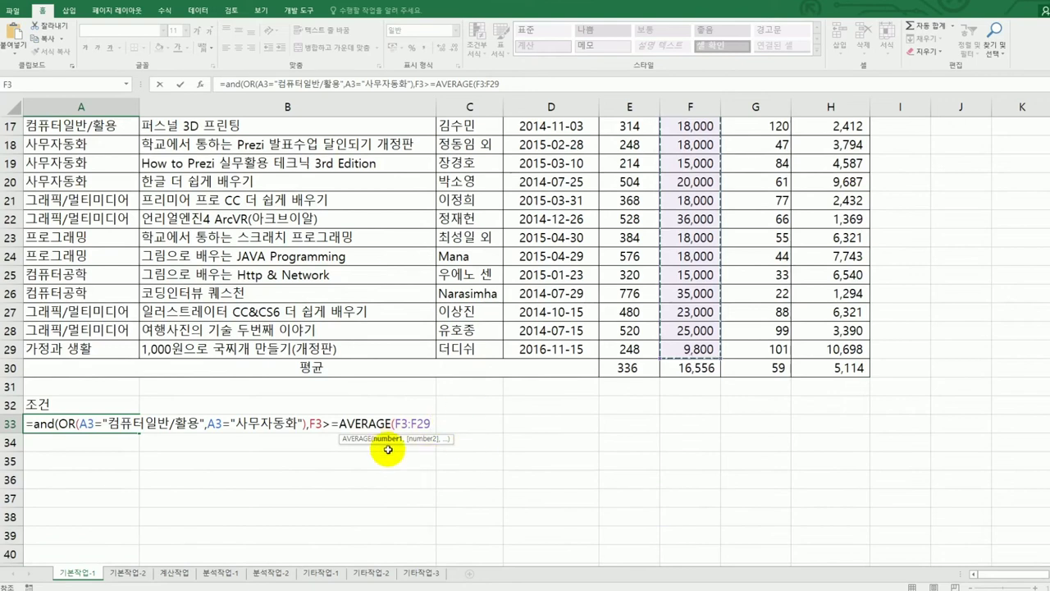
key(F4)
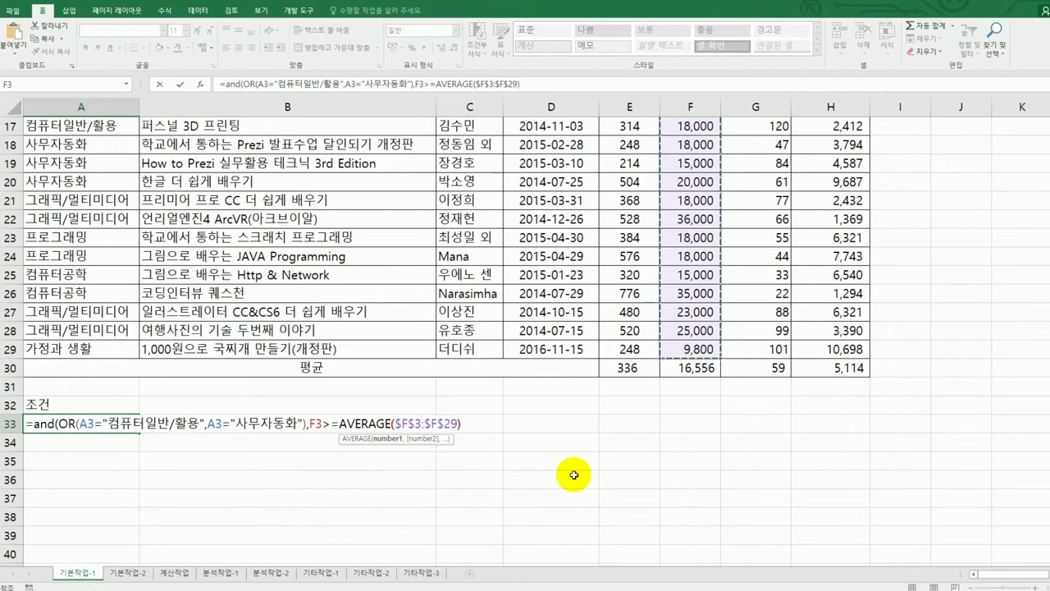
Close the AND function and complete the criterion formula in A33
text())
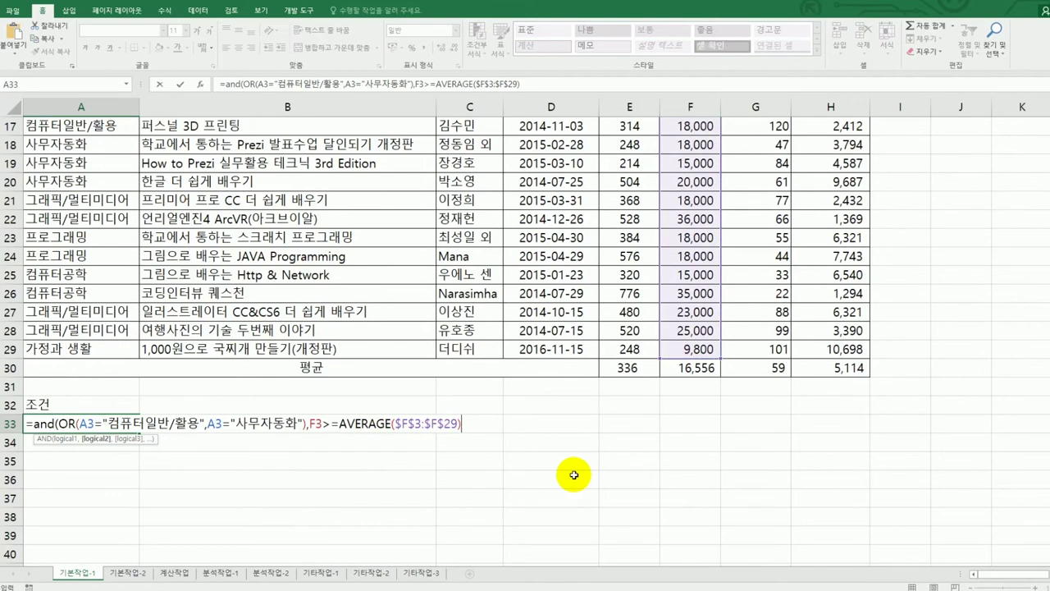
key(Return)
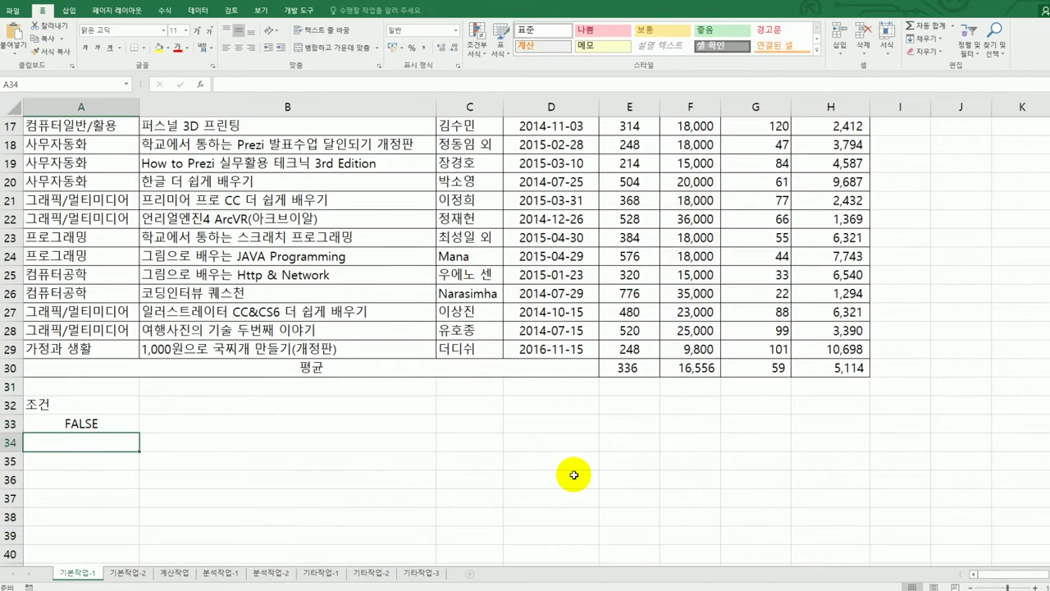
scroll(573, 475, up, 5)
click(373, 259)
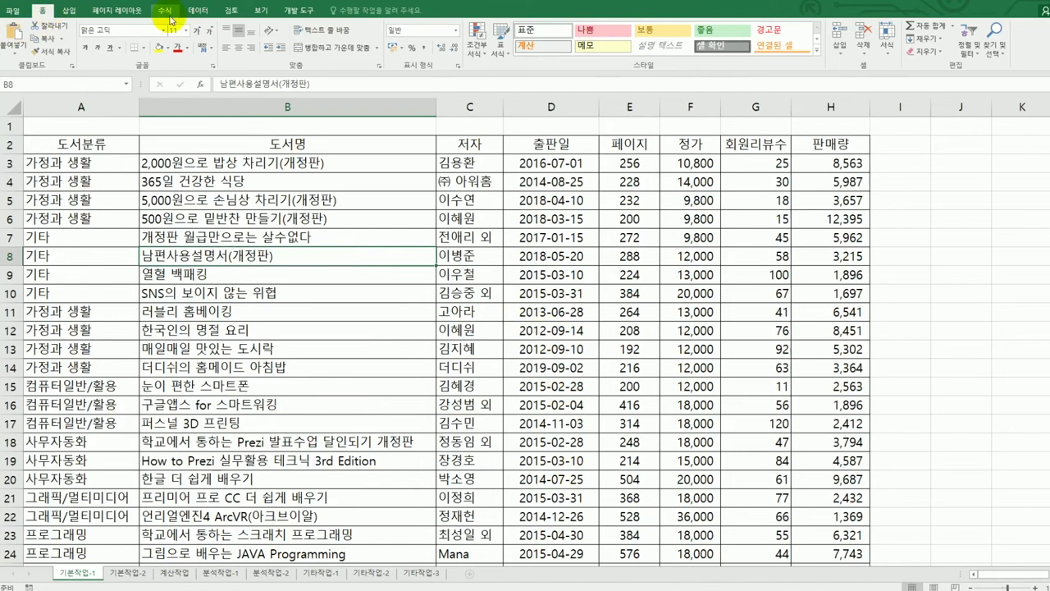
click(197, 11)
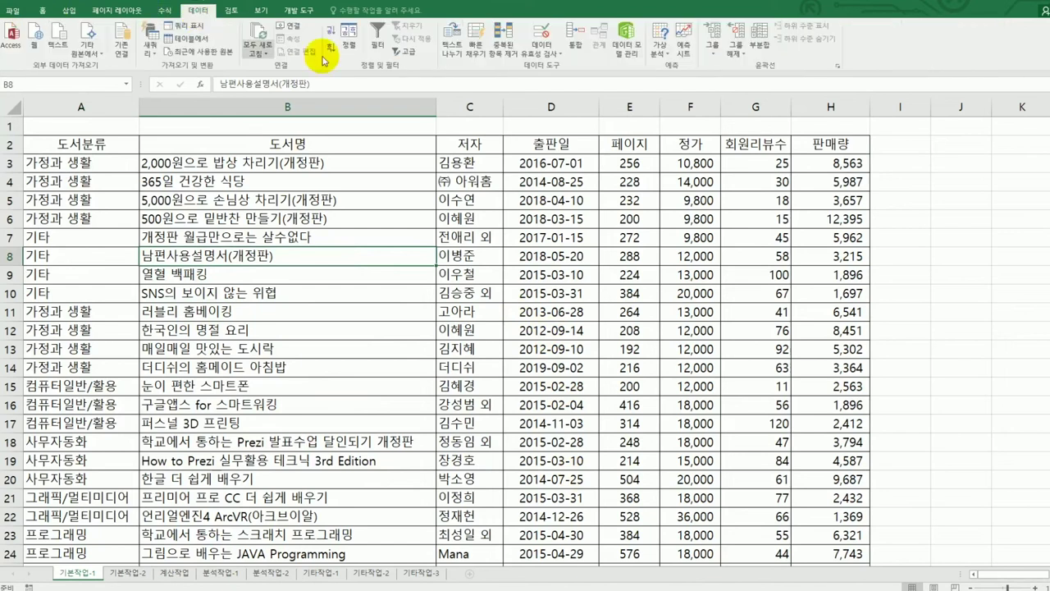
click(415, 52)
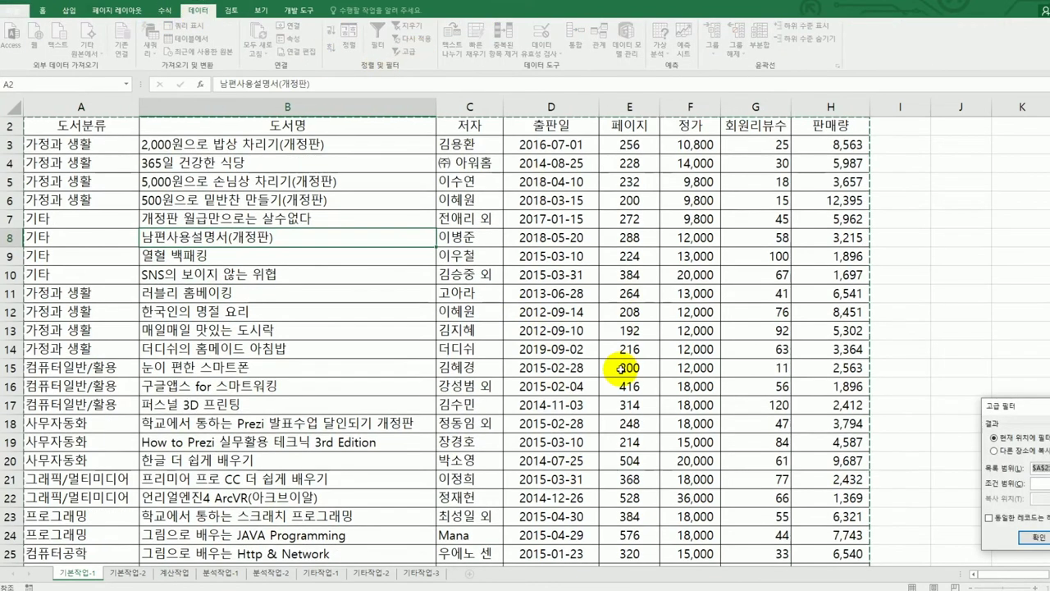
scroll(621, 369, down, 3)
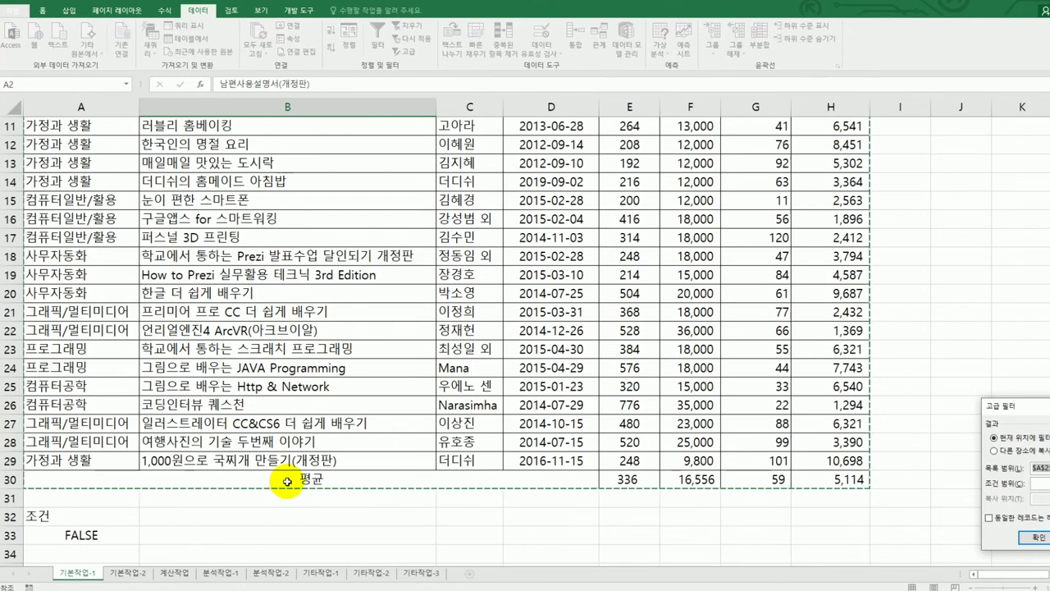
scroll(287, 482, up, 4)
click(90, 145)
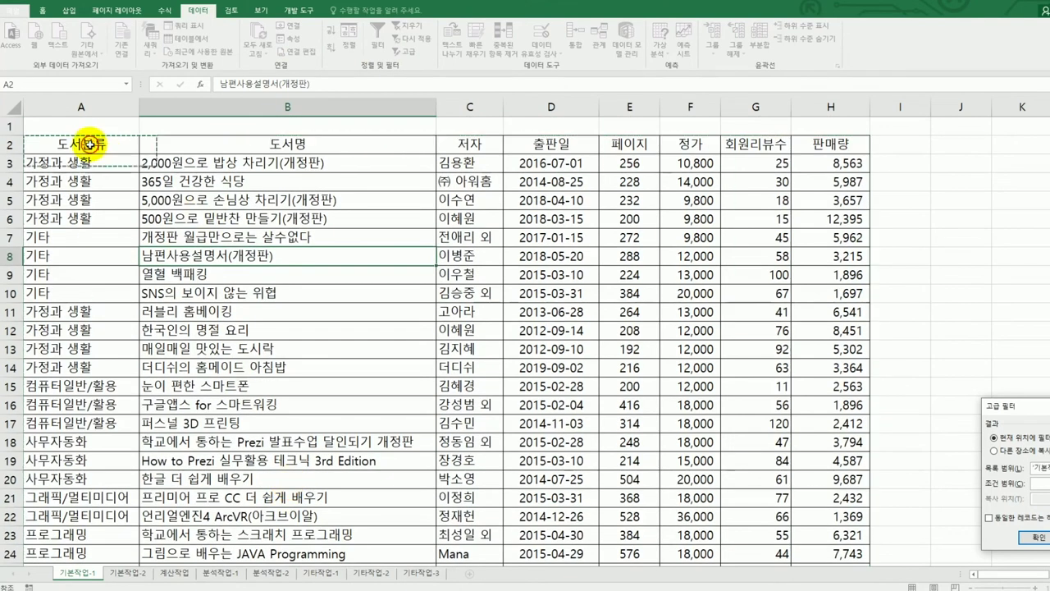
drag(90, 145, 825, 516)
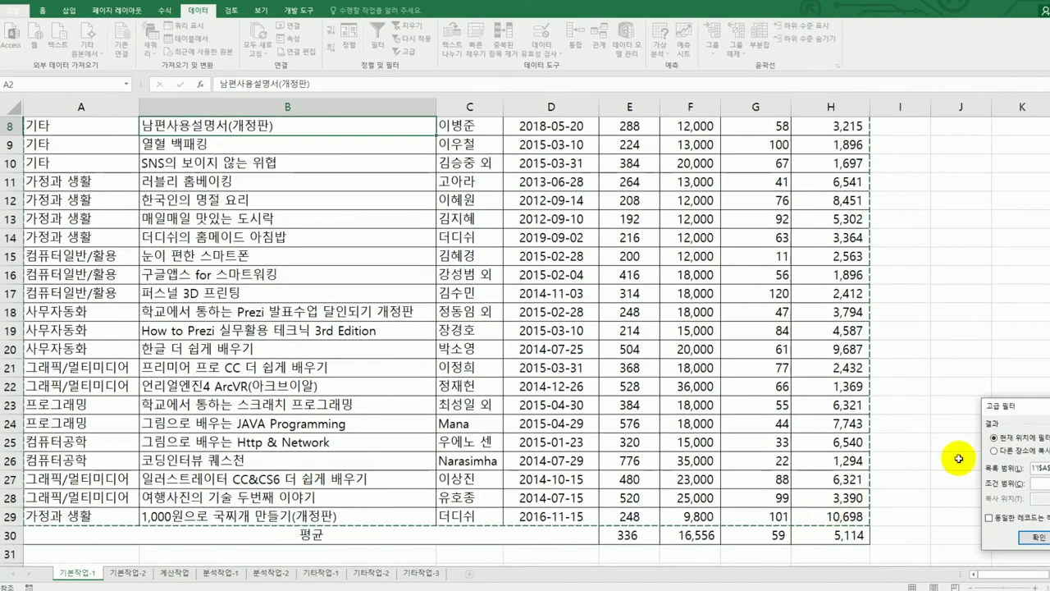
drag(1015, 405, 701, 323)
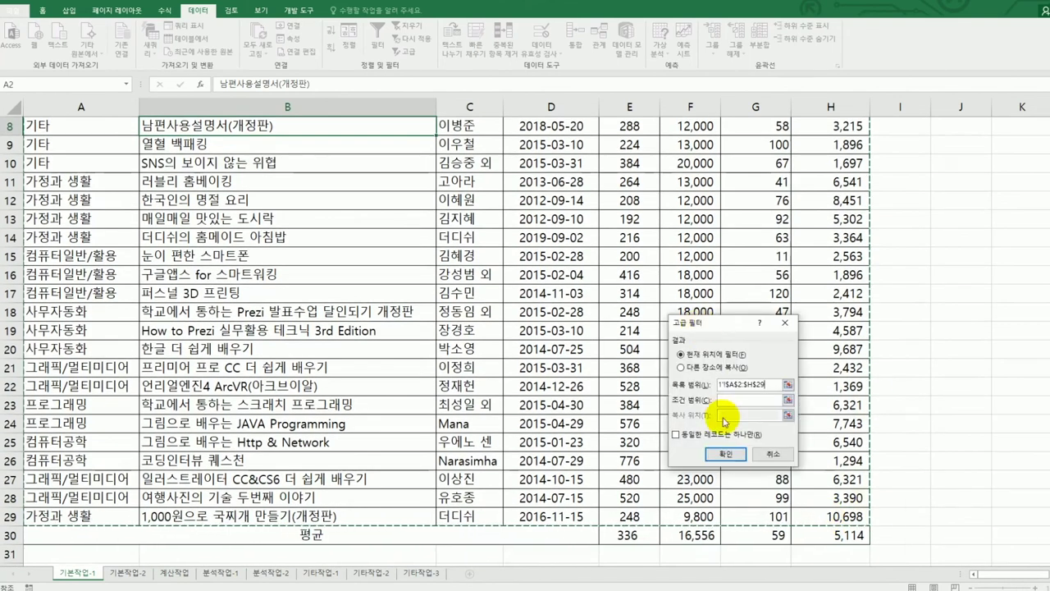
click(726, 400)
scroll(437, 423, down, 2)
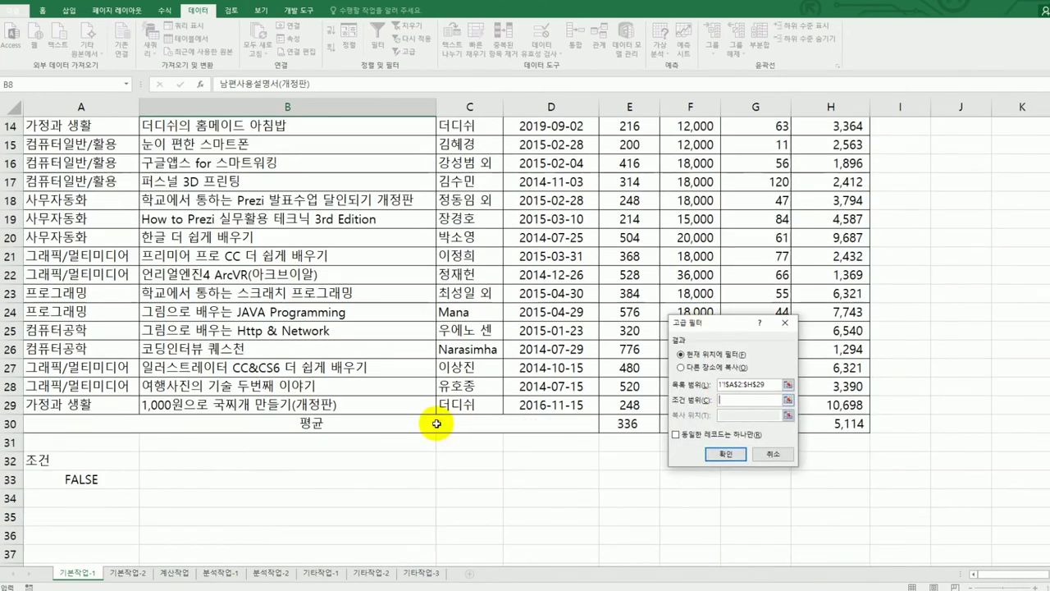
drag(82, 460, 81, 479)
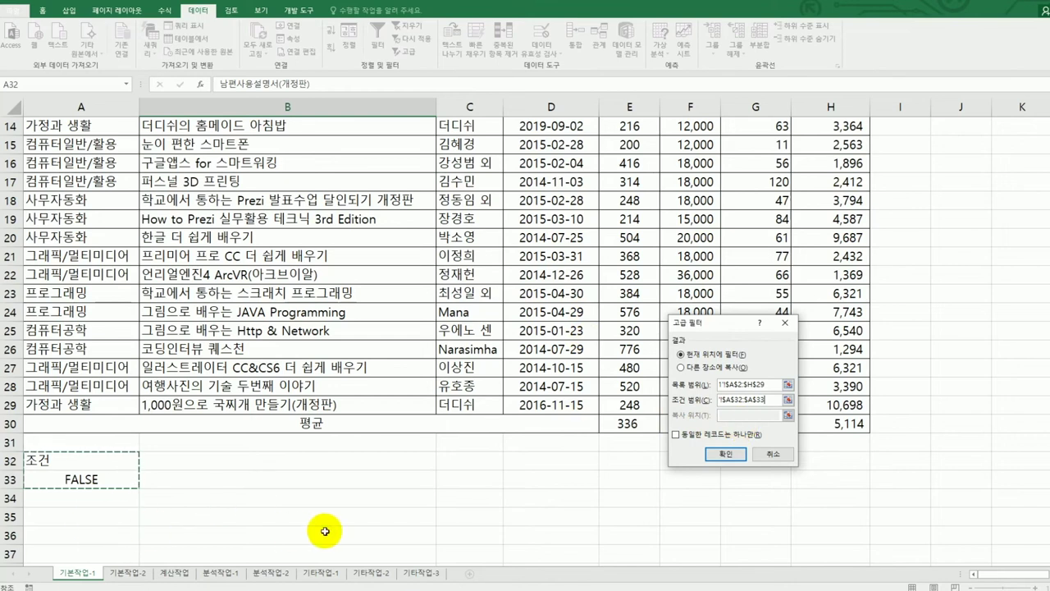
click(769, 455)
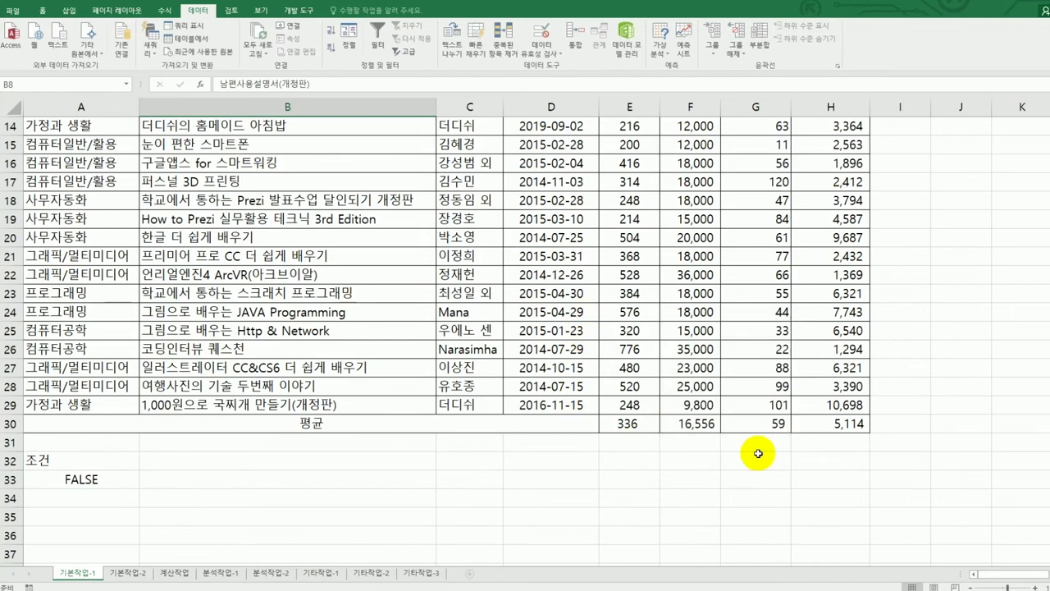
Copy the headers 도서명, 페이지, 정가 and 판매량 from row 2 into B35:E35 as the output headings
scroll(751, 449, up, 5)
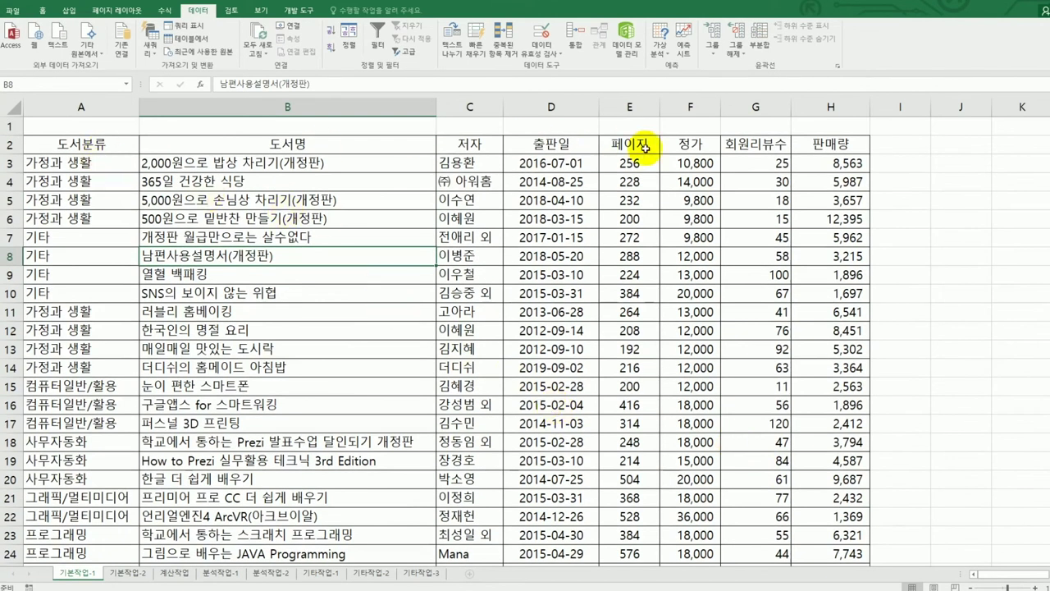
click(340, 146)
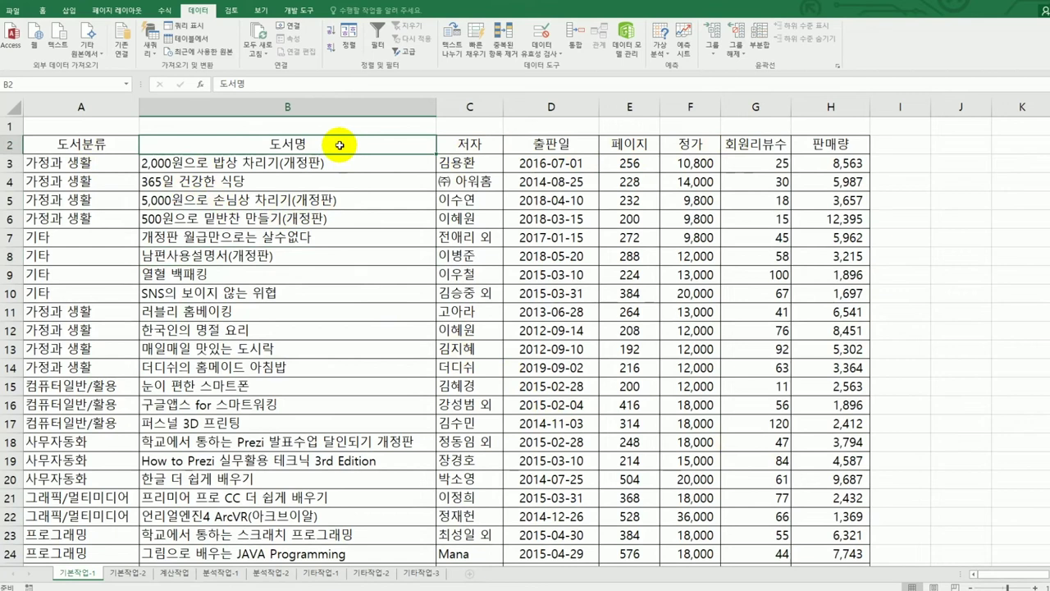
ctrl+click(624, 146)
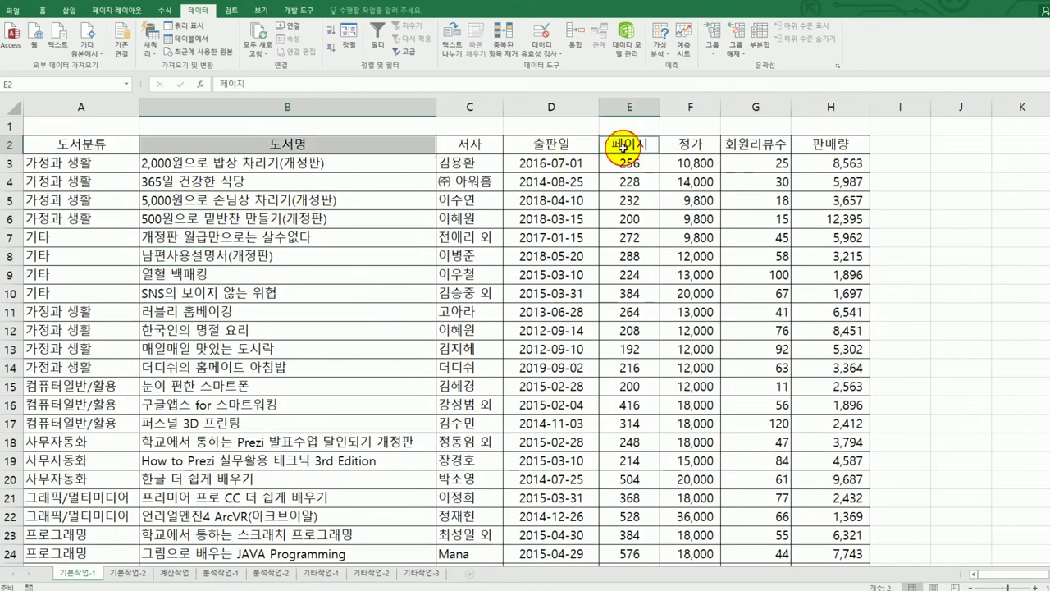
ctrl+click(686, 145)
ctrl+click(821, 144)
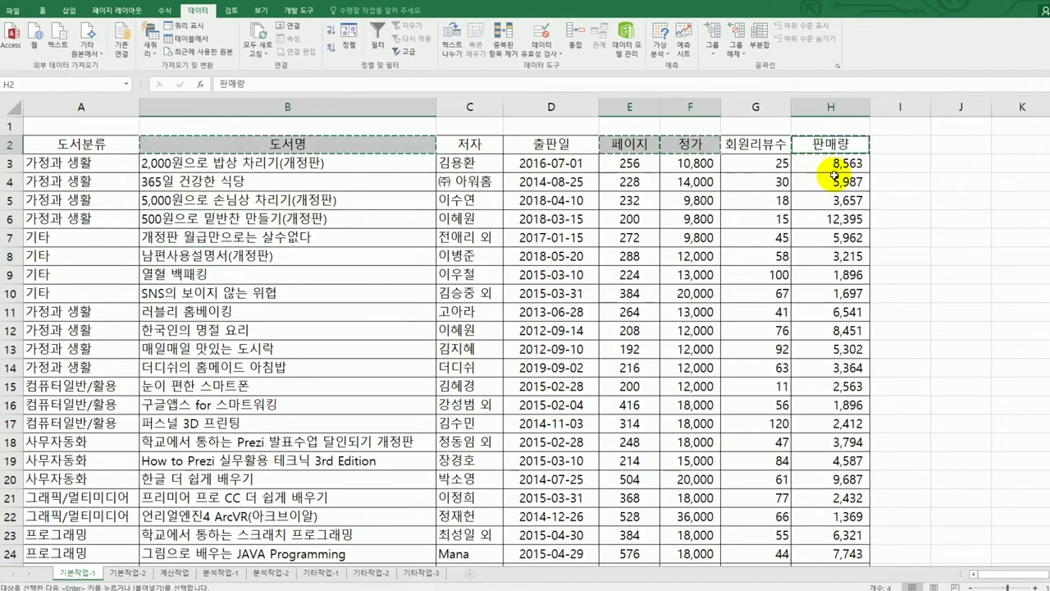
scroll(833, 169, down, 6)
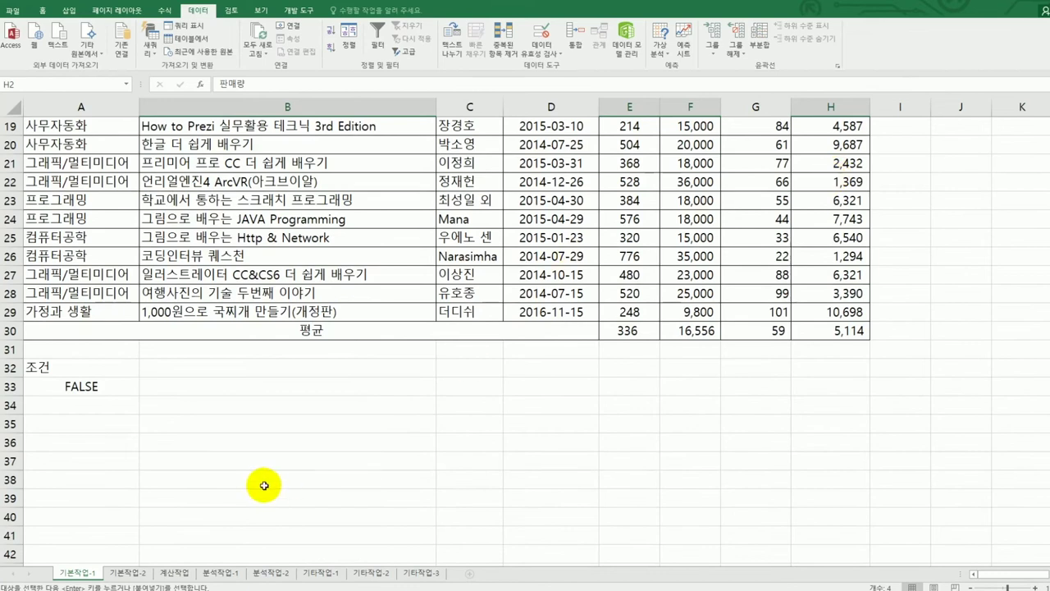
click(233, 431)
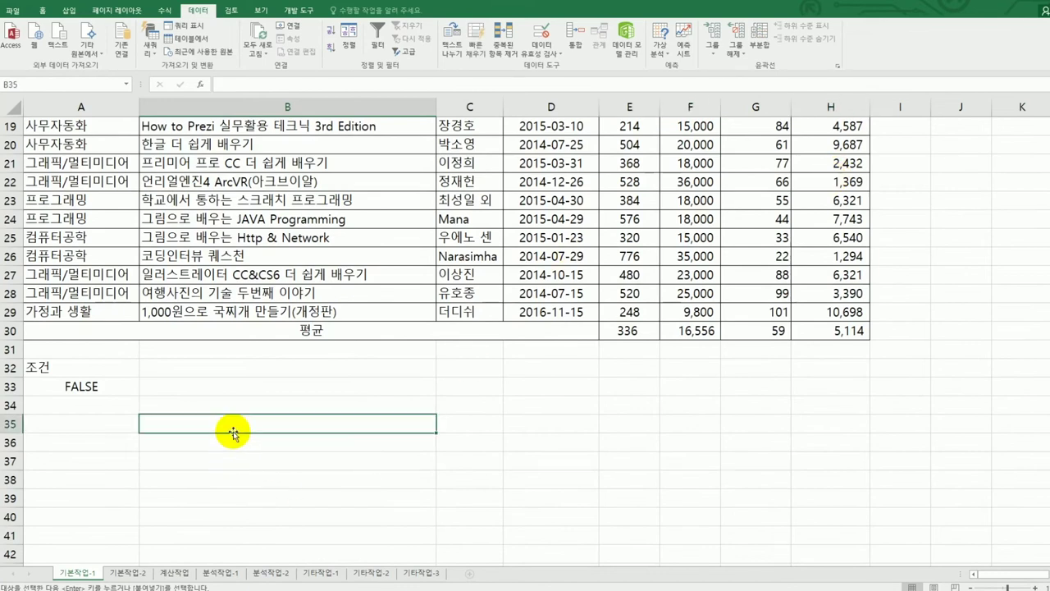
text(도서명	페이지	정가	판매량)
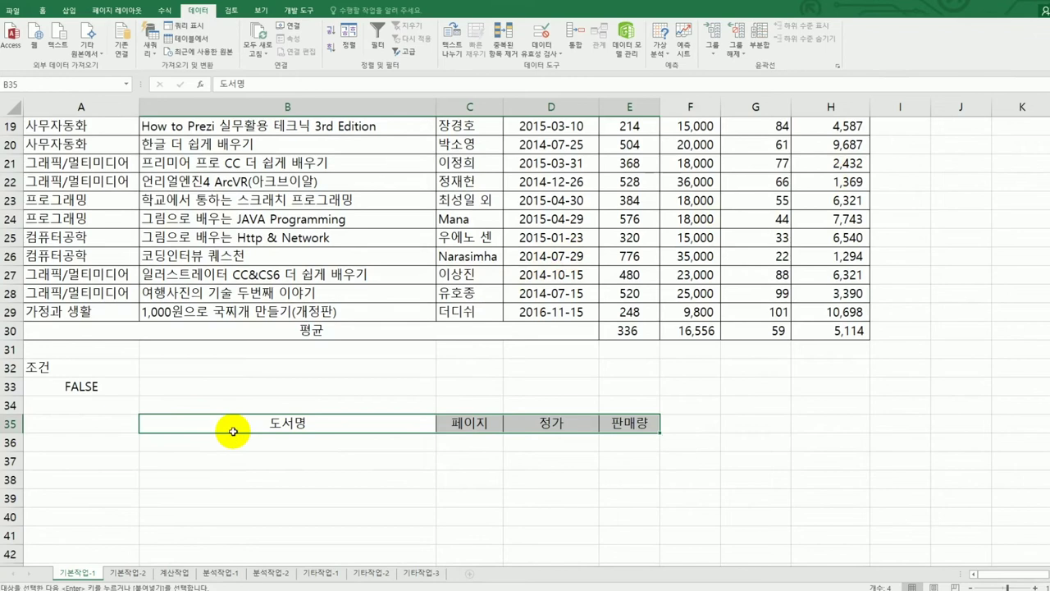
Start an advanced filter with list range $A$2:$H$29, excluding the average row, and criteria range $A$32:$A$33
scroll(234, 427, up, 6)
click(276, 300)
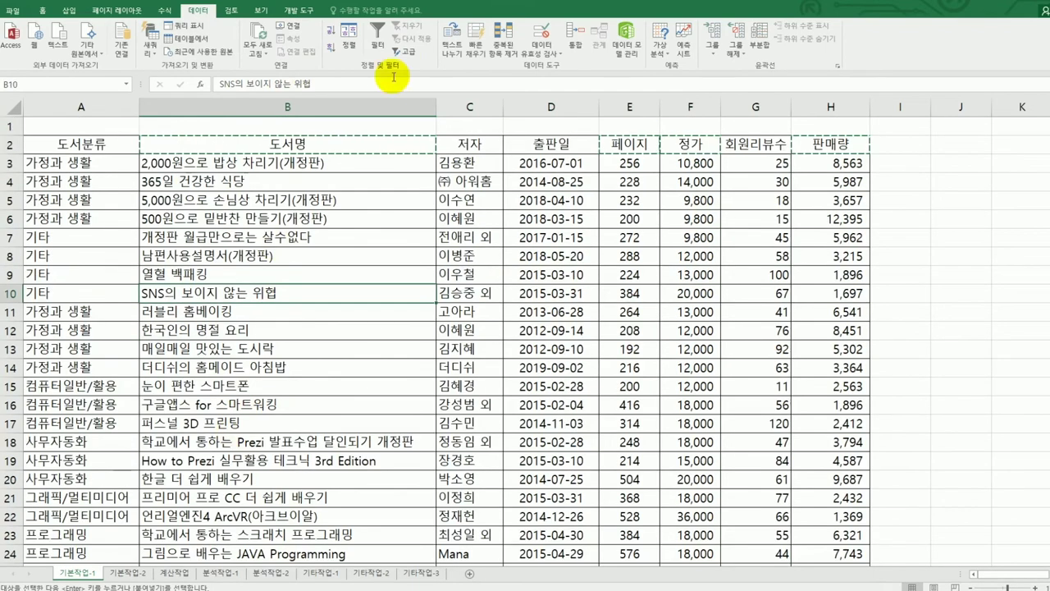
click(408, 54)
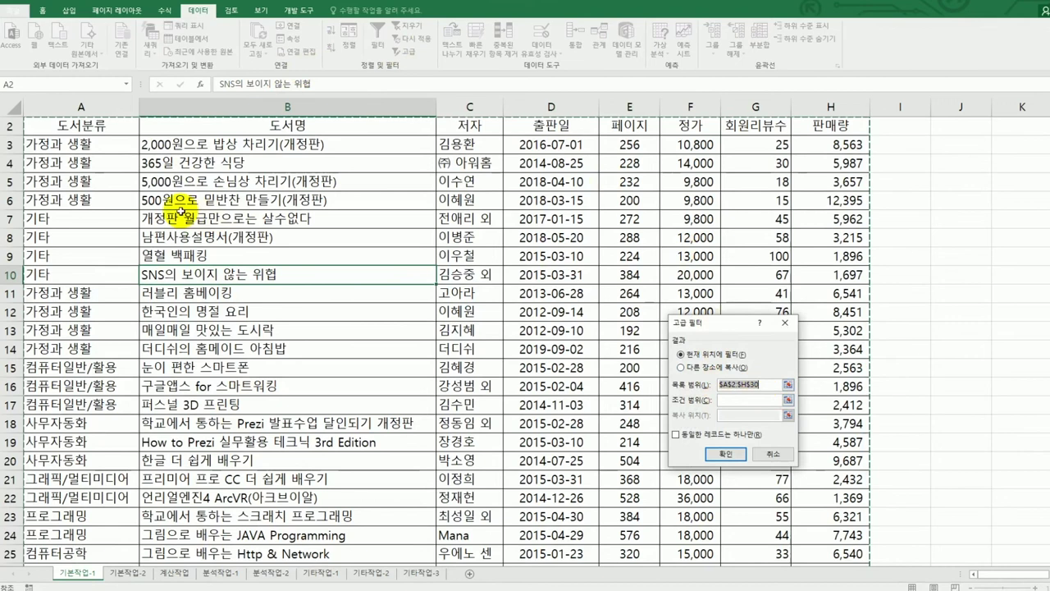
drag(91, 123, 809, 513)
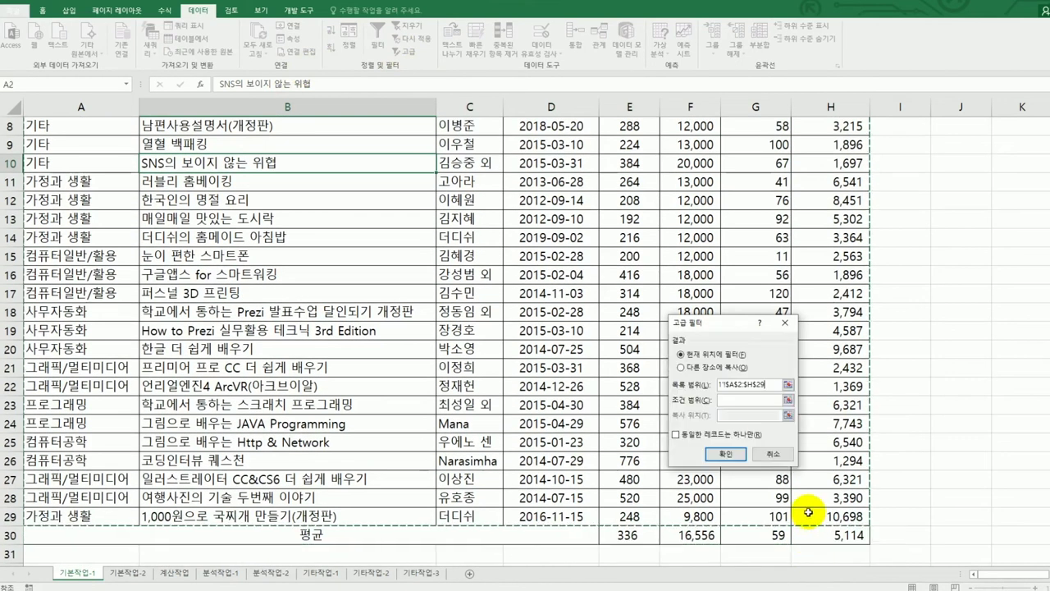
click(735, 400)
scroll(240, 396, down, 2)
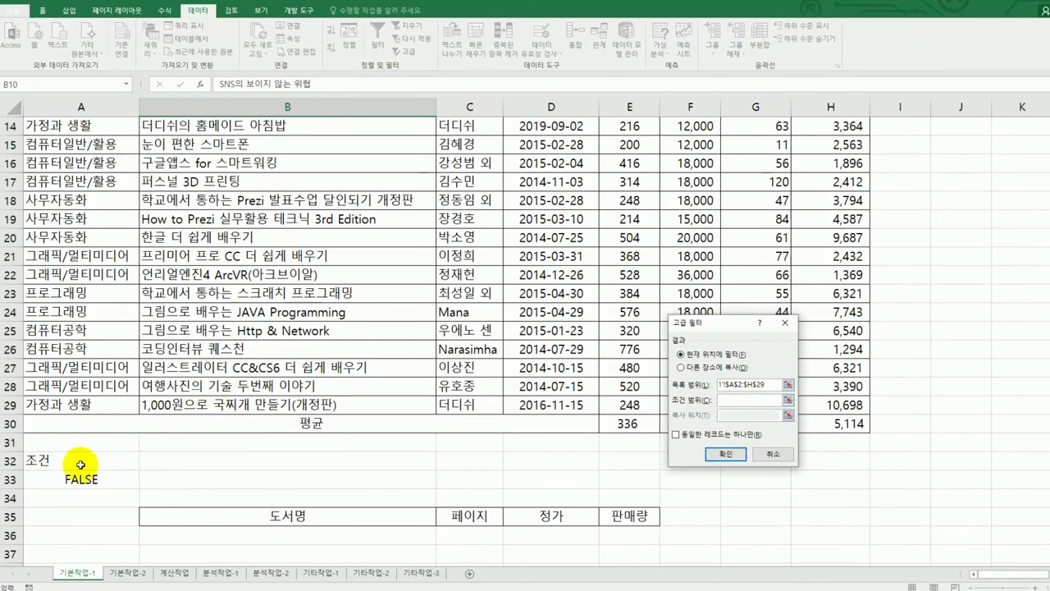
drag(77, 461, 83, 479)
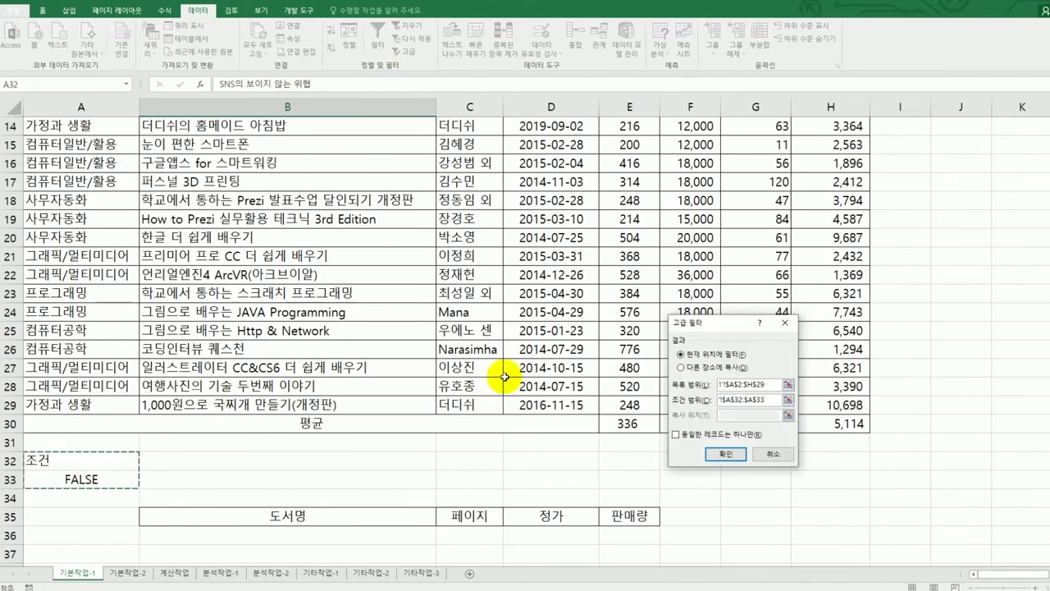
Set the advanced filter to copy its results to another location, $B$35:$E$35, and run it
click(734, 368)
click(739, 415)
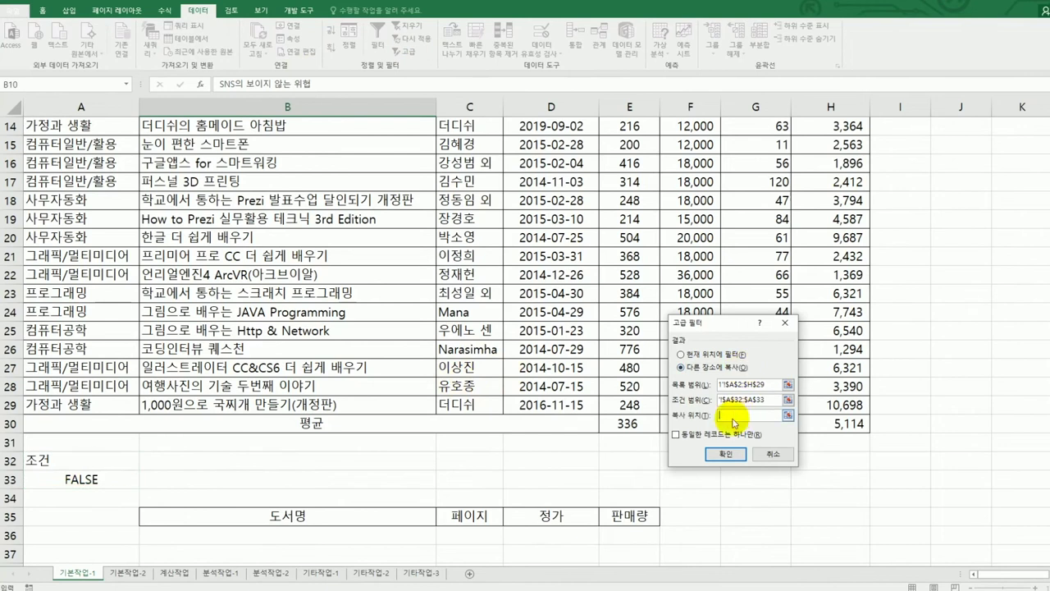
drag(307, 517, 608, 518)
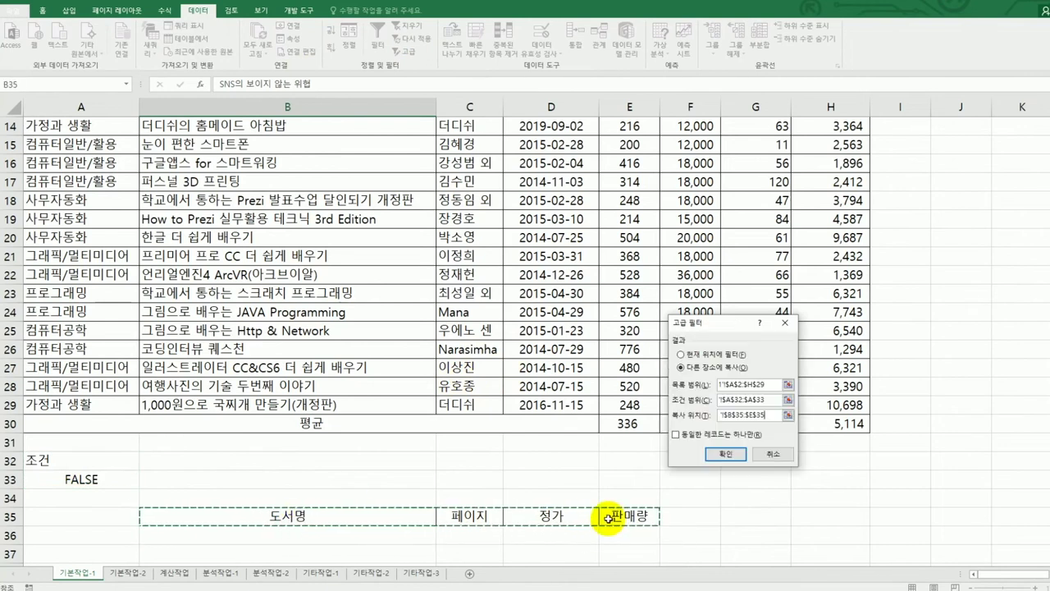
click(727, 452)
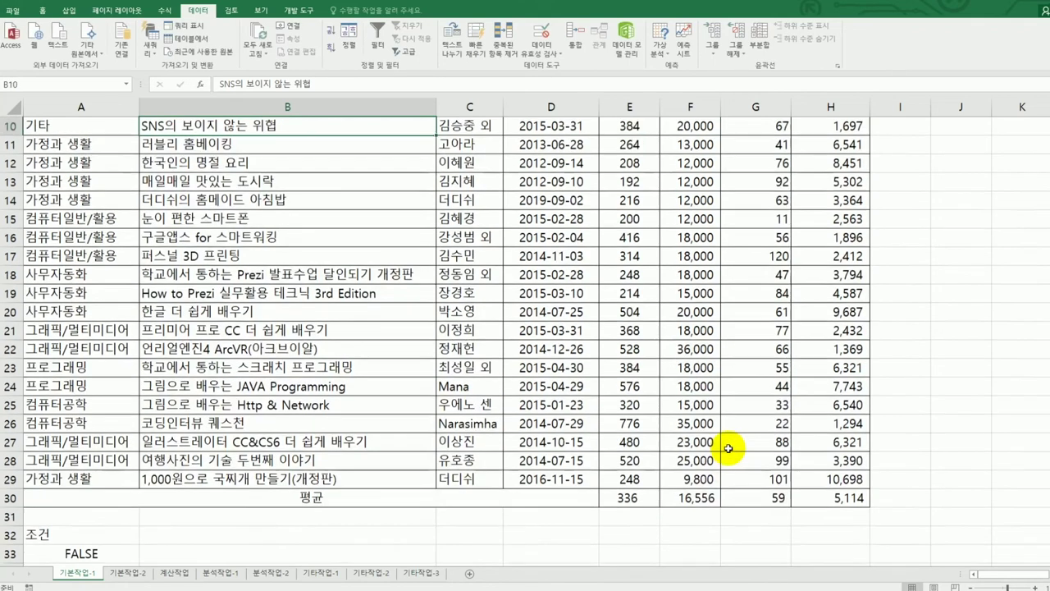
scroll(731, 446, down, 4)
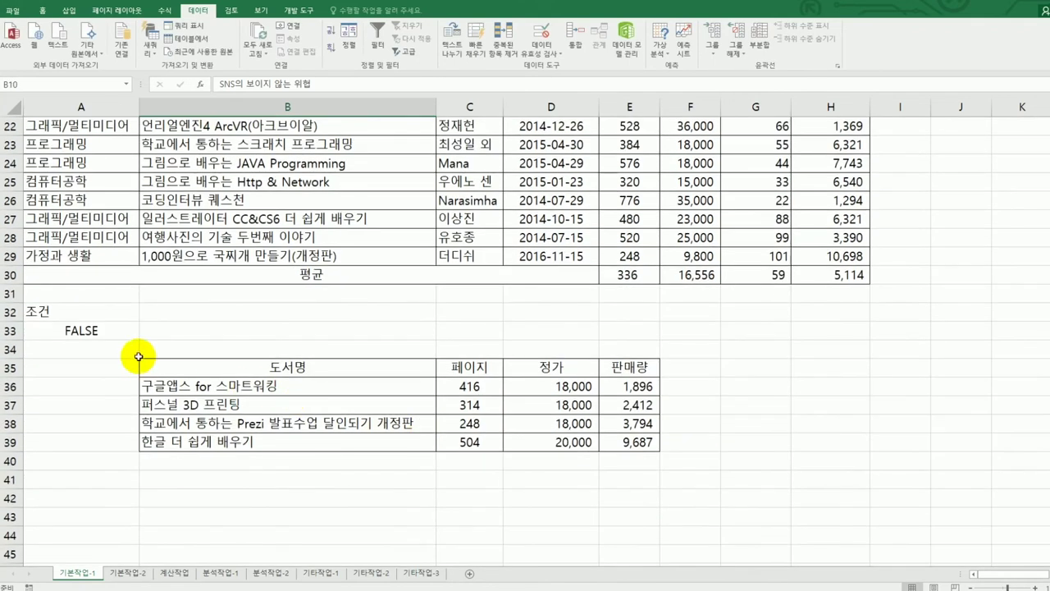
click(137, 329)
drag(189, 385, 618, 442)
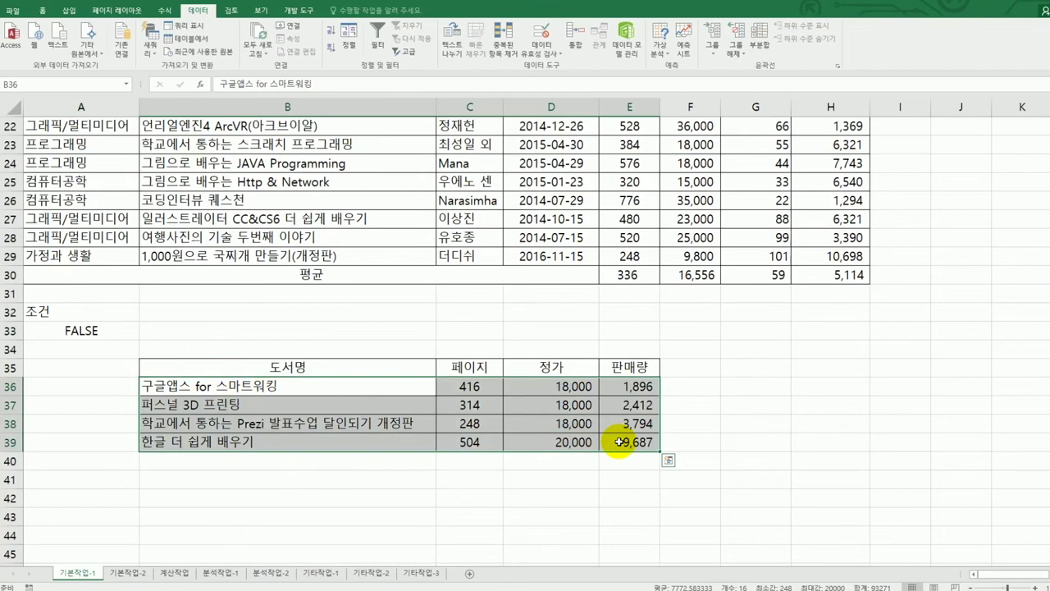
click(619, 442)
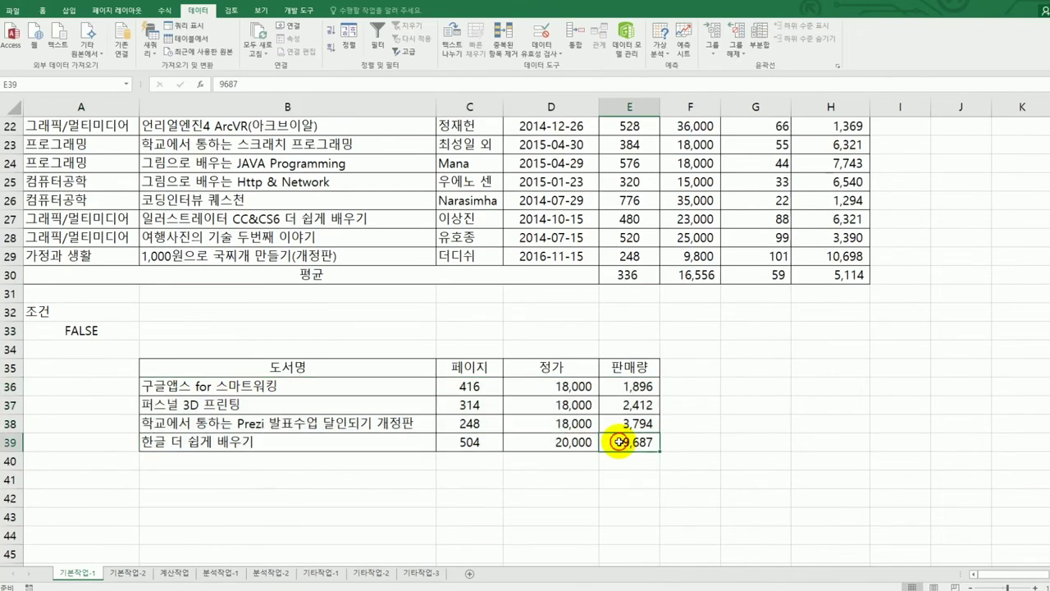
Start a new conditional formatting rule for the book rows A3:H29 that uses a formula to determine which cells to format
scroll(137, 549, up, 7)
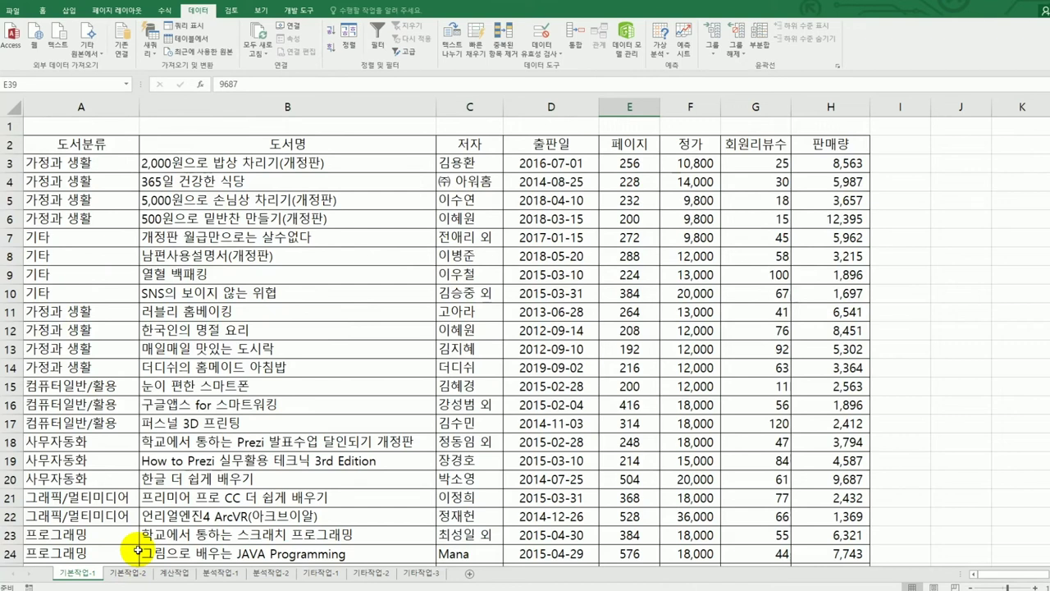
drag(85, 162, 834, 517)
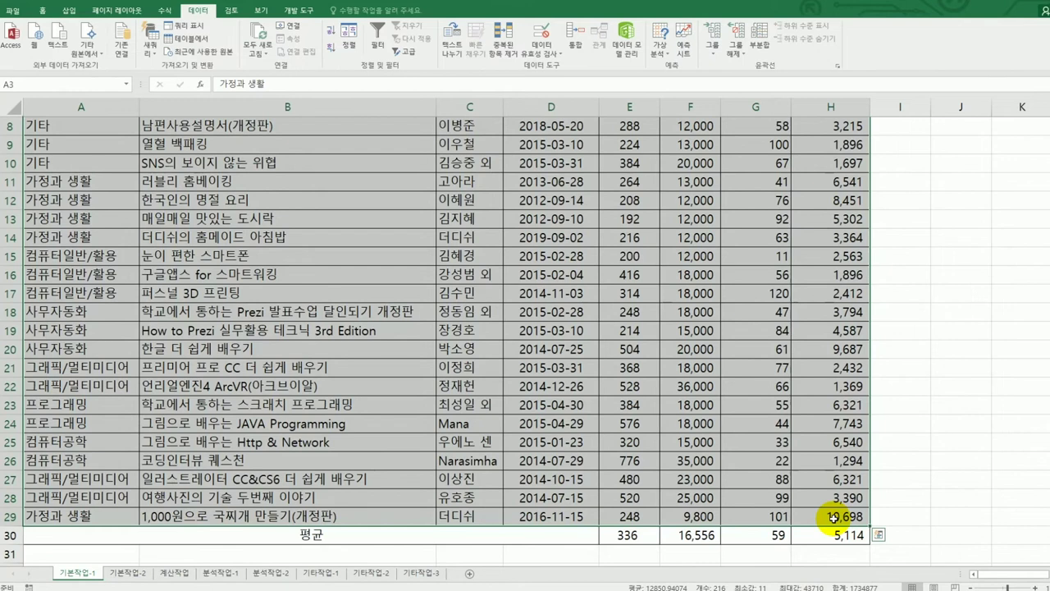
scroll(833, 517, up, 3)
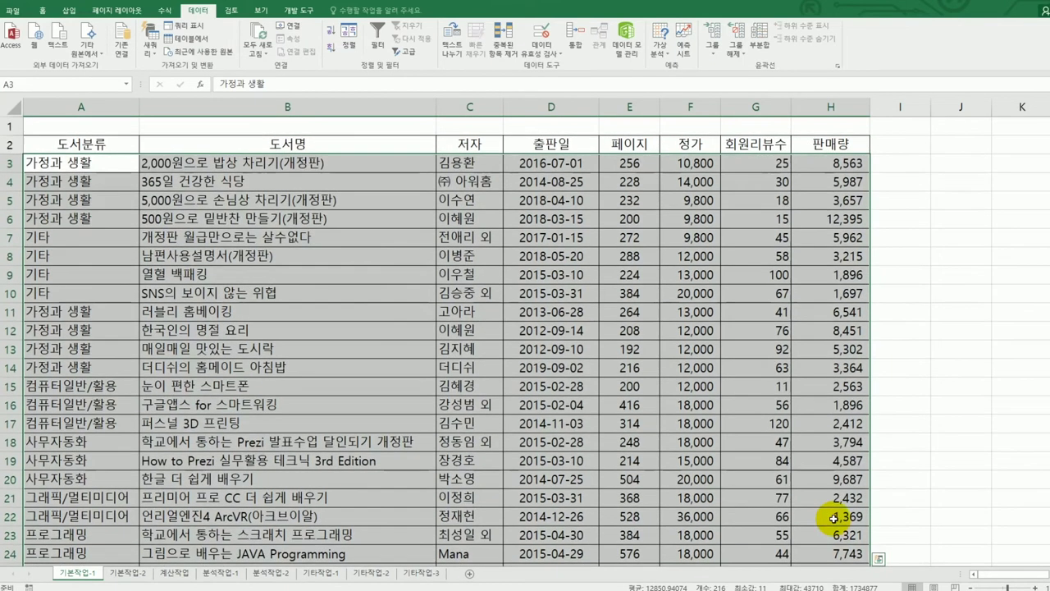
click(41, 11)
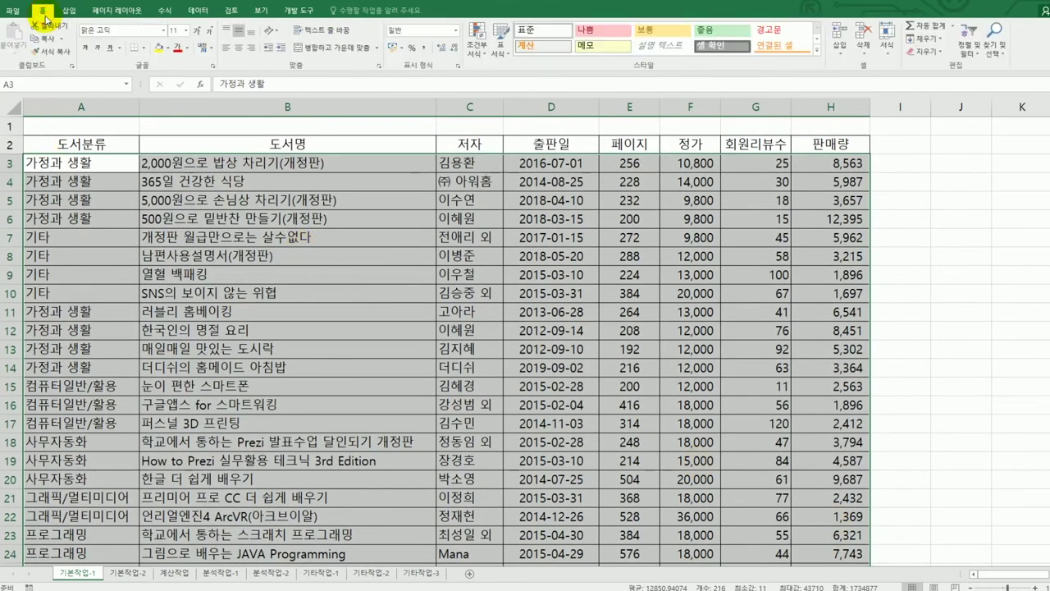
click(476, 37)
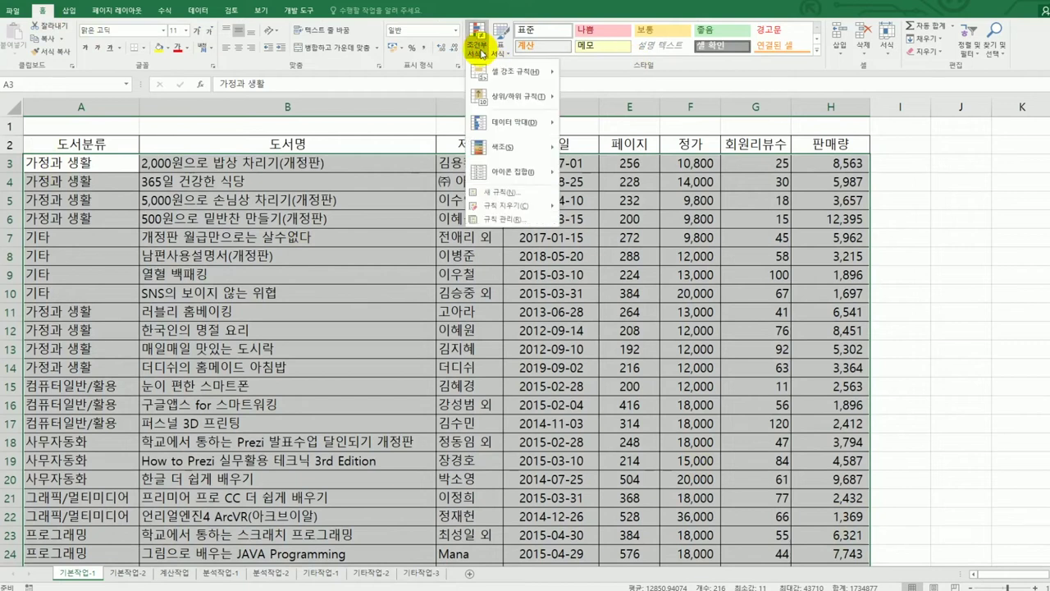
click(493, 192)
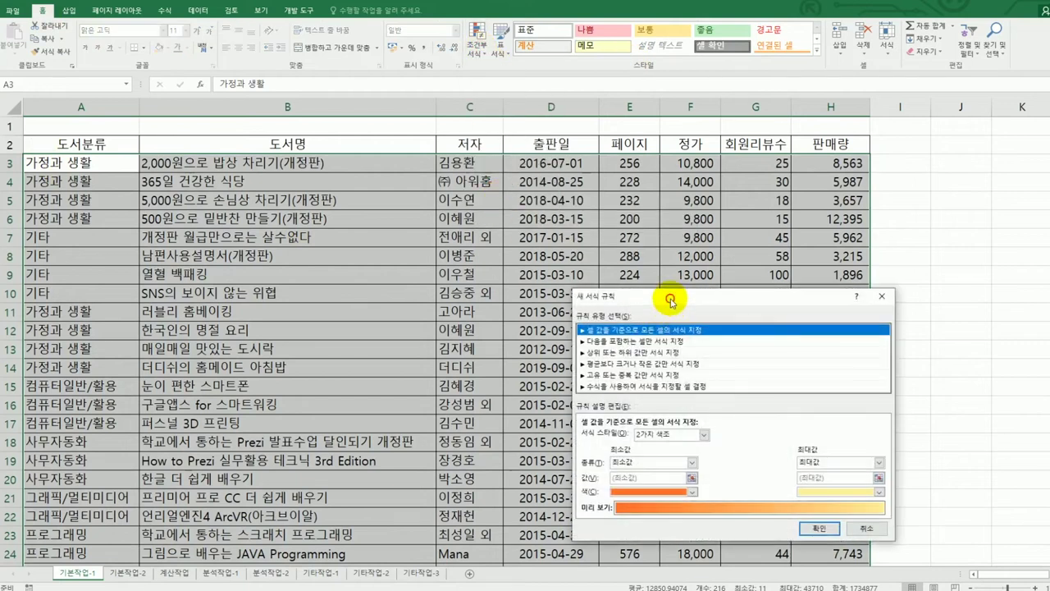
click(648, 386)
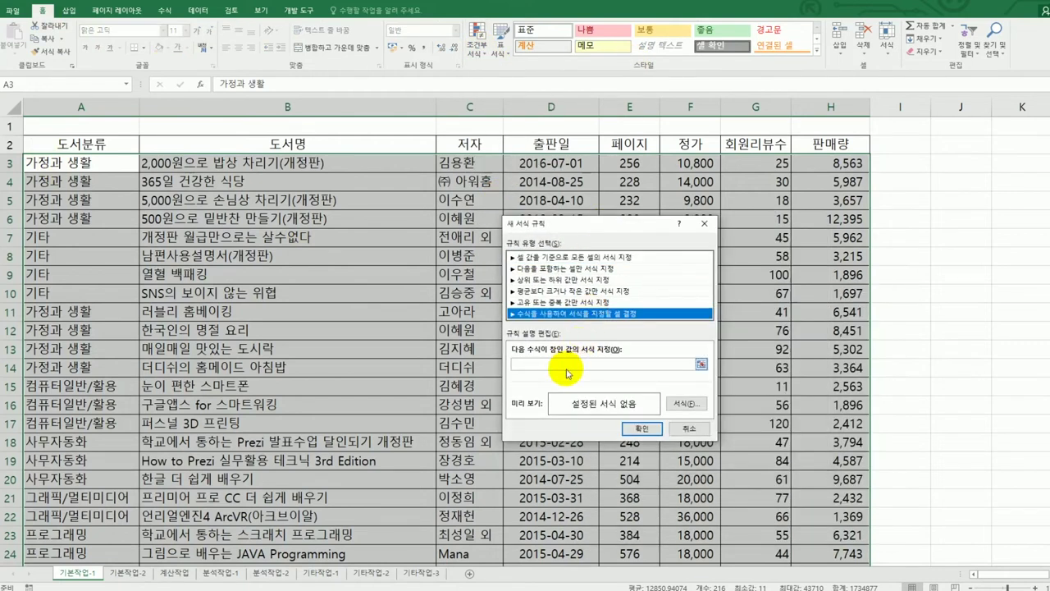
click(566, 364)
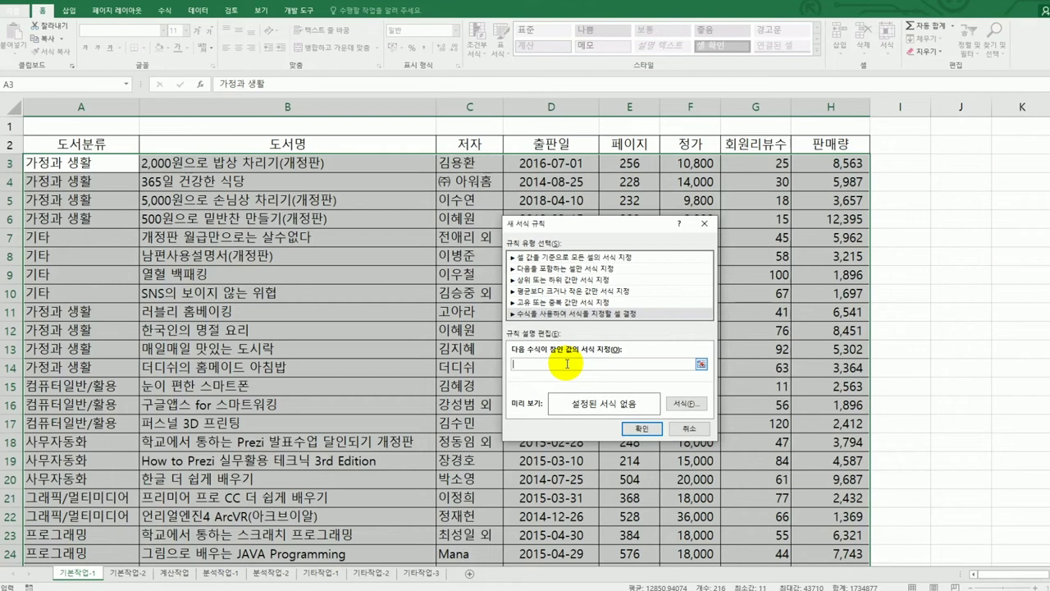
Begin the rule formula with the two-years-or-more condition on the publication date: =and(year(today())-year($D3)>=2,
text(=and()
text(year(today())
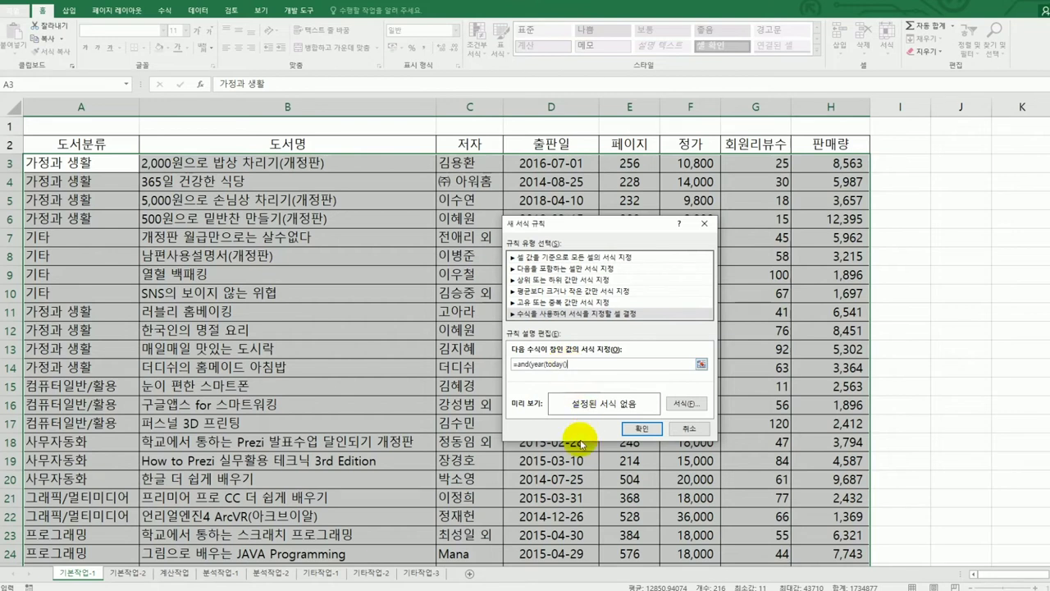
text()-year()
click(565, 162)
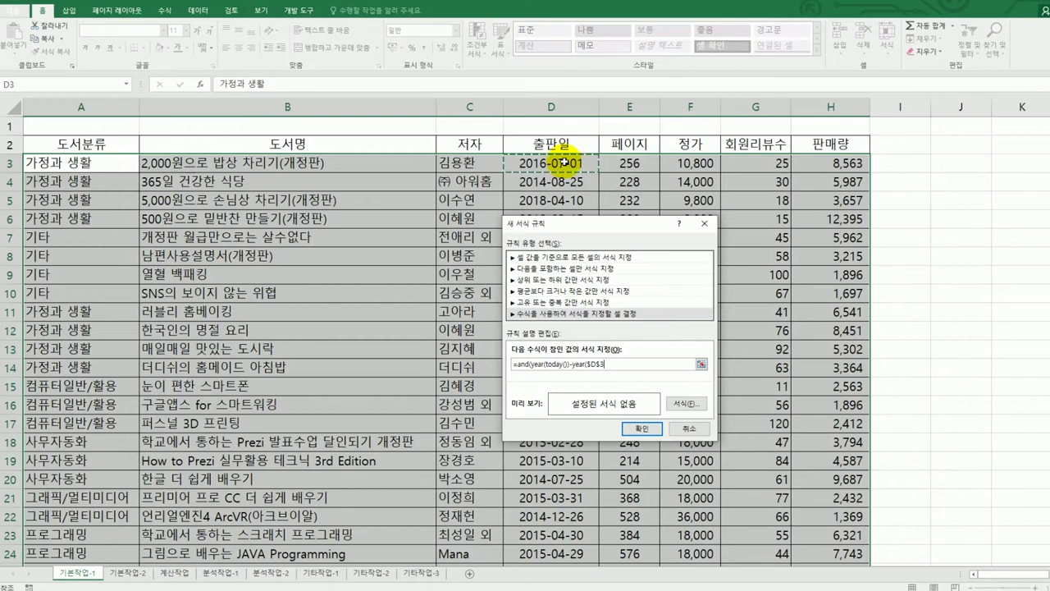
key(F4)
key(F4)
key(F2)
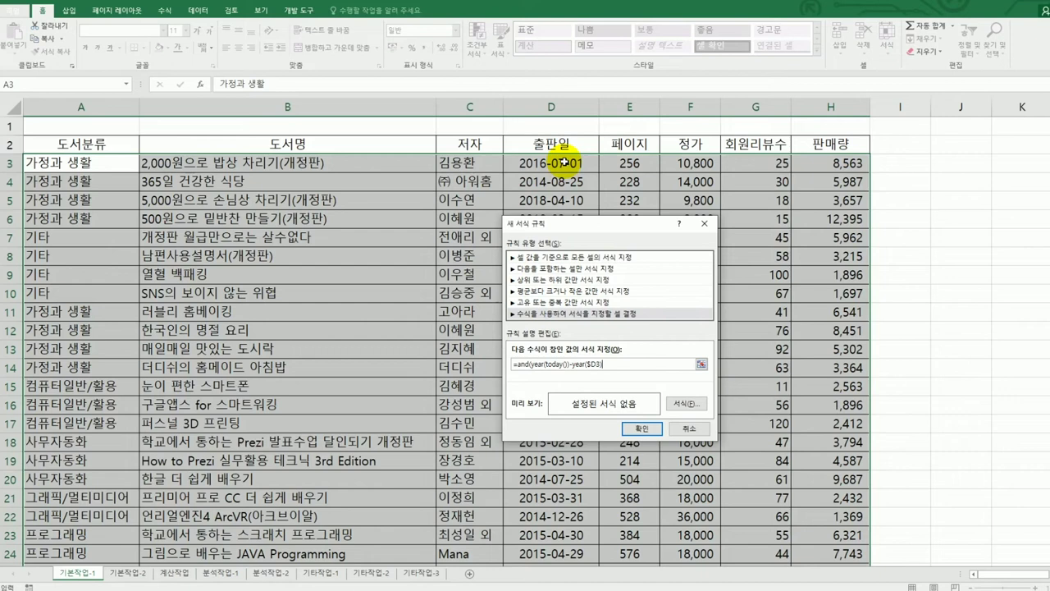
text(>=2,)
Complete the rule formula with the four-years-or-less condition: year(today())-year($D3)<=4)
text(year(today())-year()
click(564, 162)
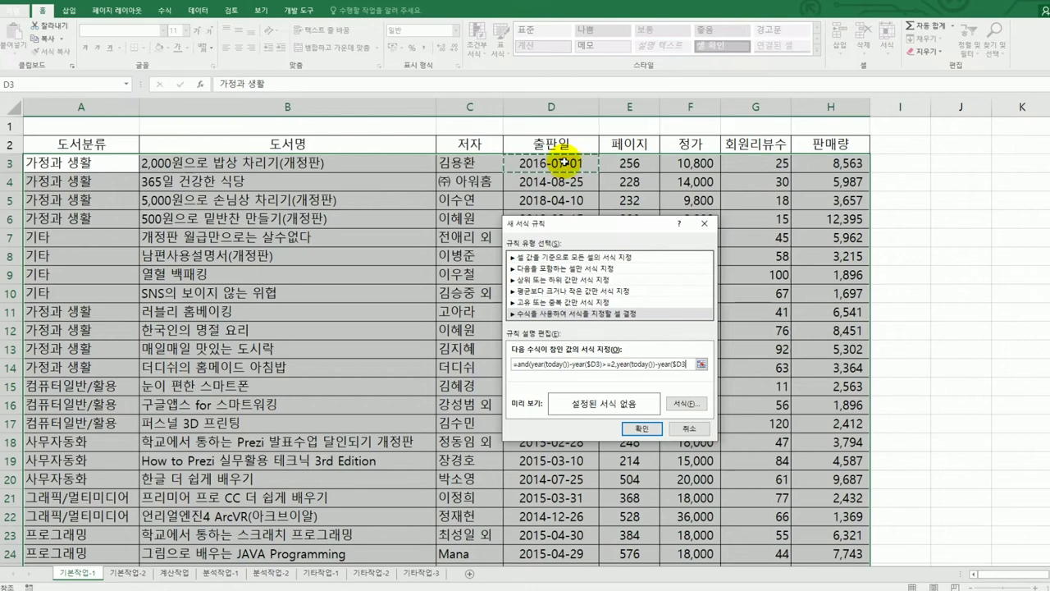
text())
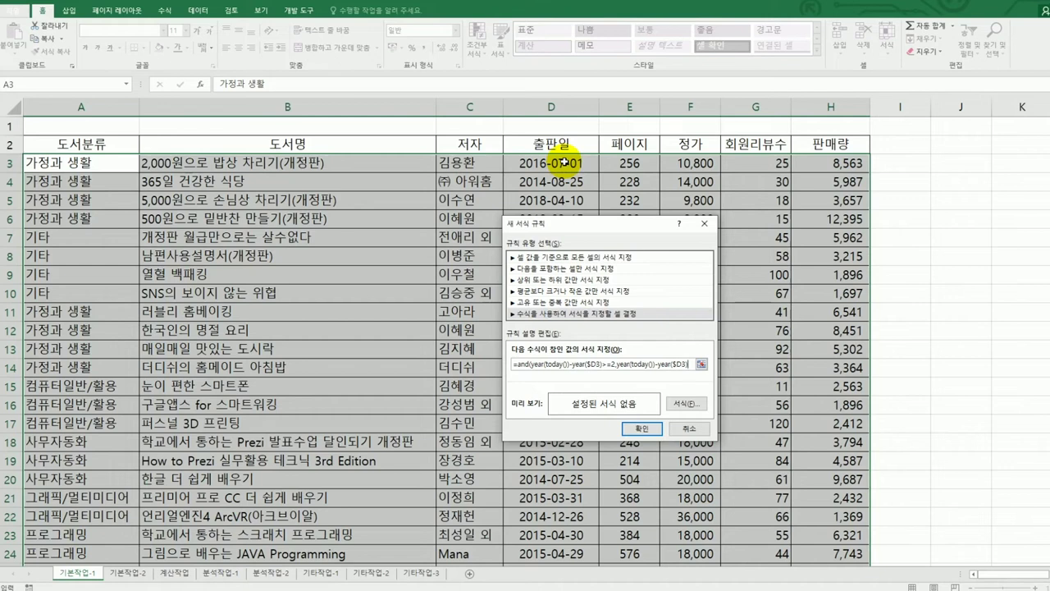
text(<=4)
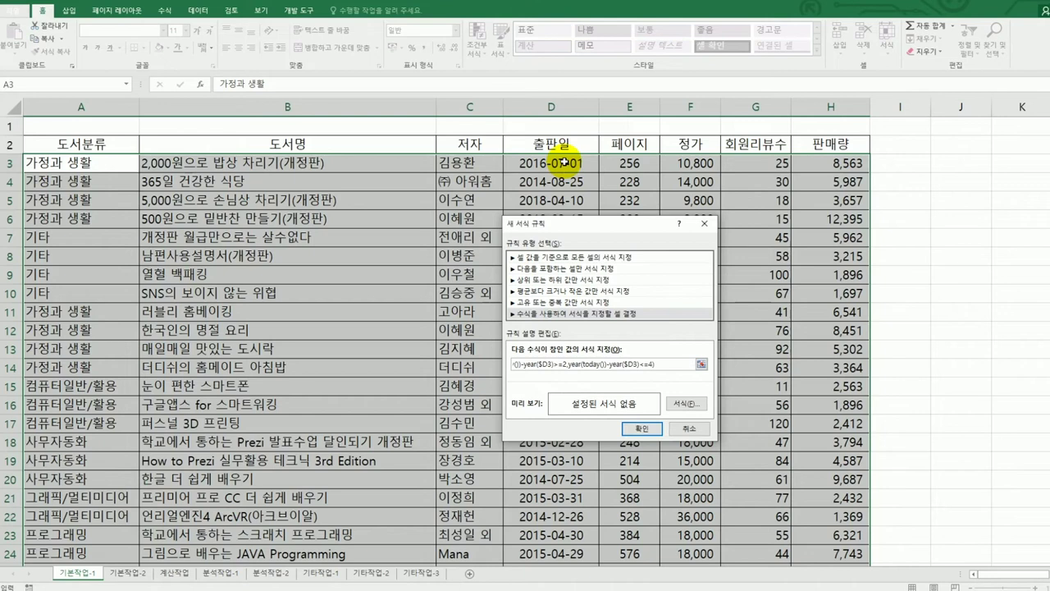
Set the rule's font to bold italic (굵은 기울임꼴) in standard blue and apply the rule to the book rows
click(689, 403)
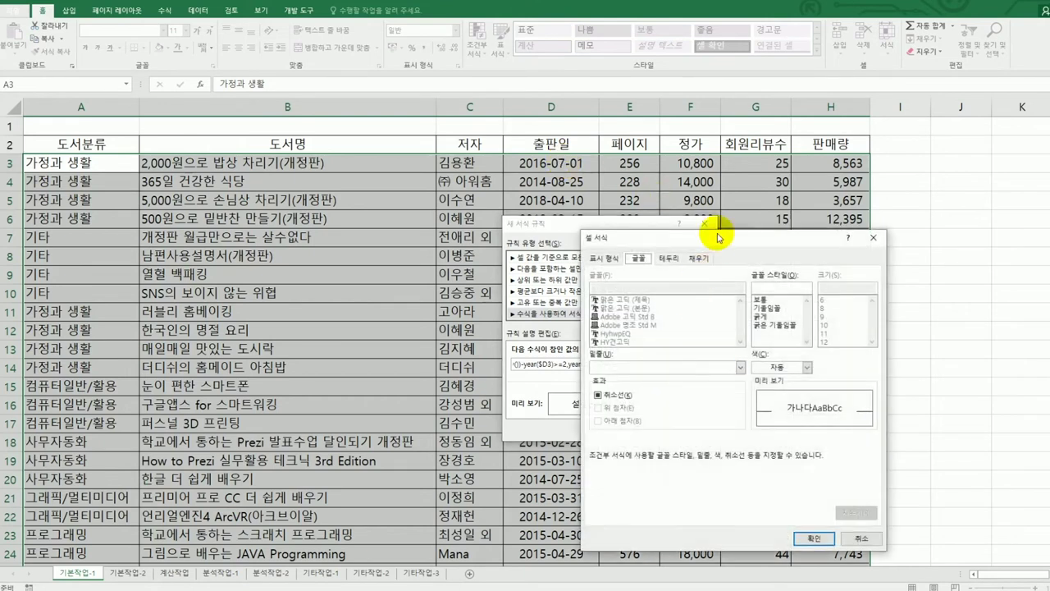
drag(715, 232, 831, 210)
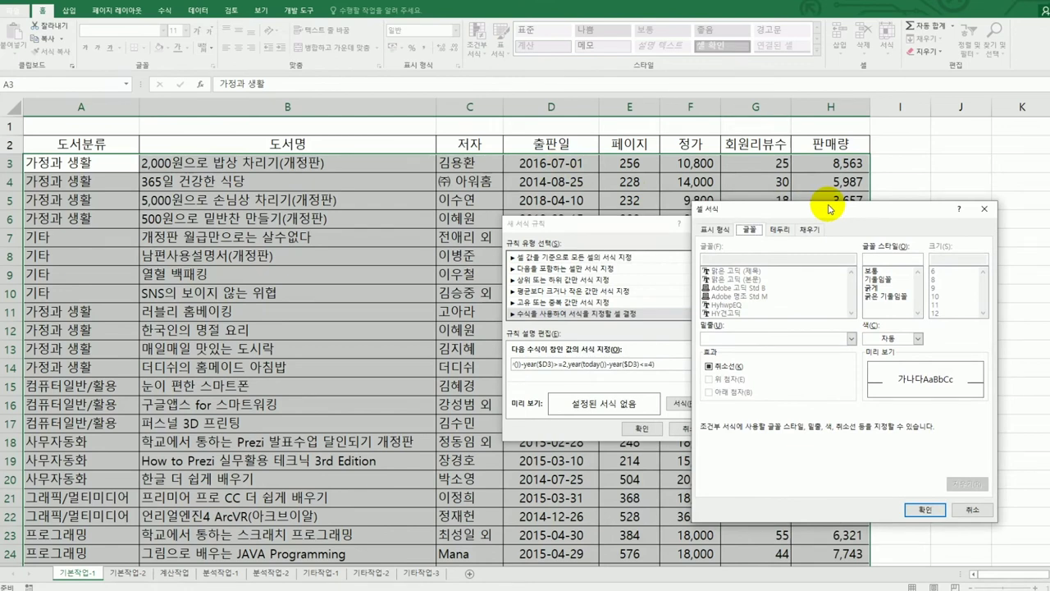
click(874, 297)
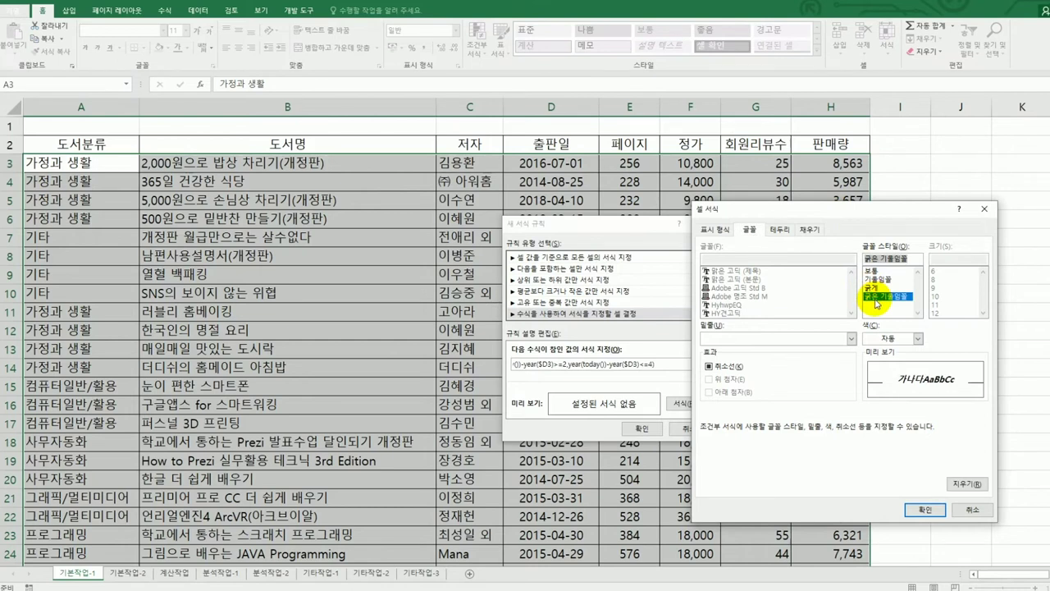
click(918, 339)
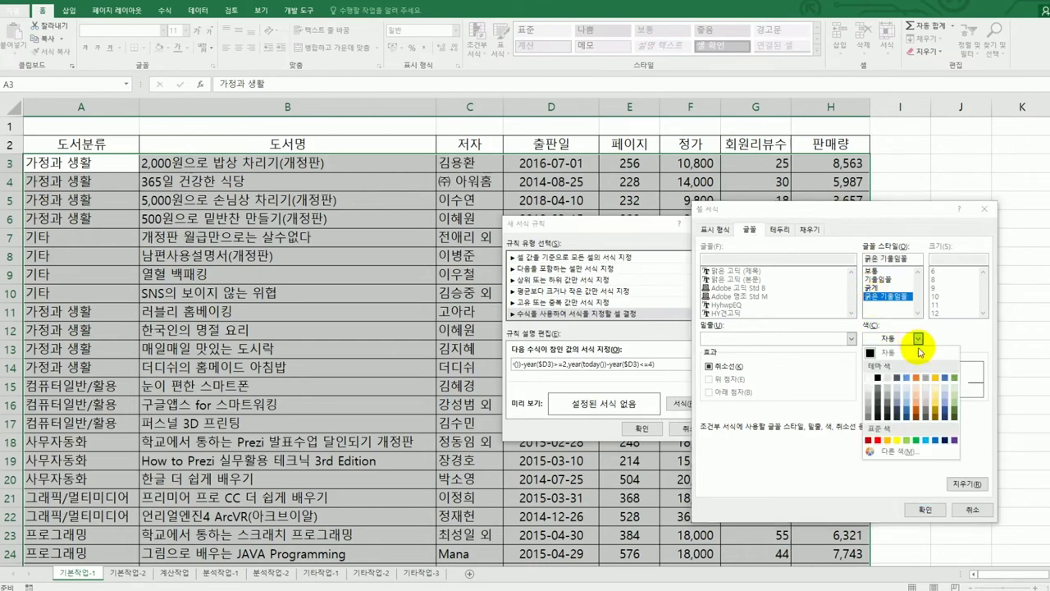
click(935, 440)
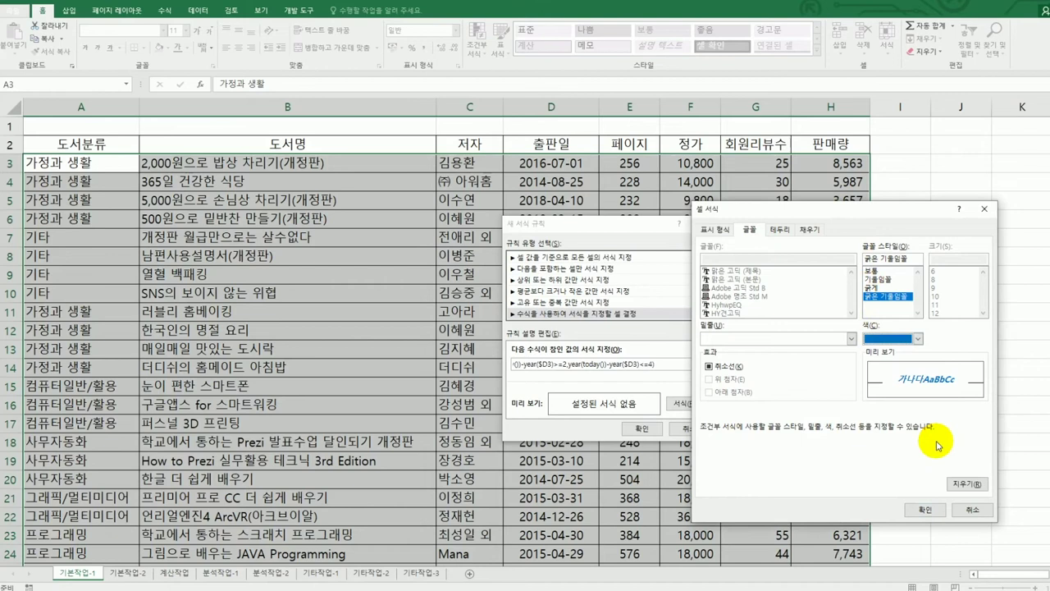
click(924, 510)
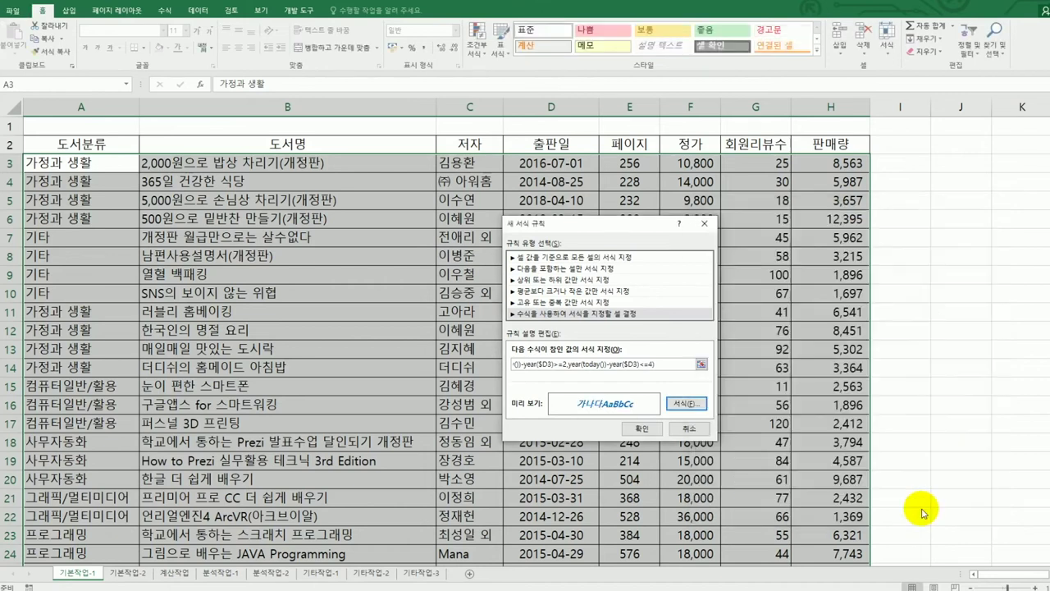
click(643, 428)
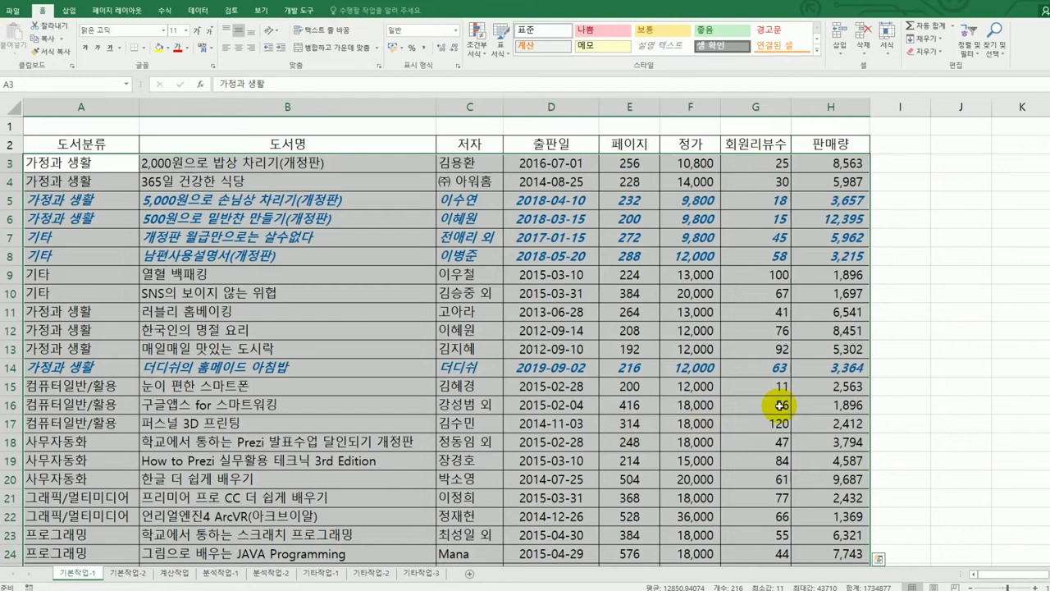
scroll(779, 404, down, 2)
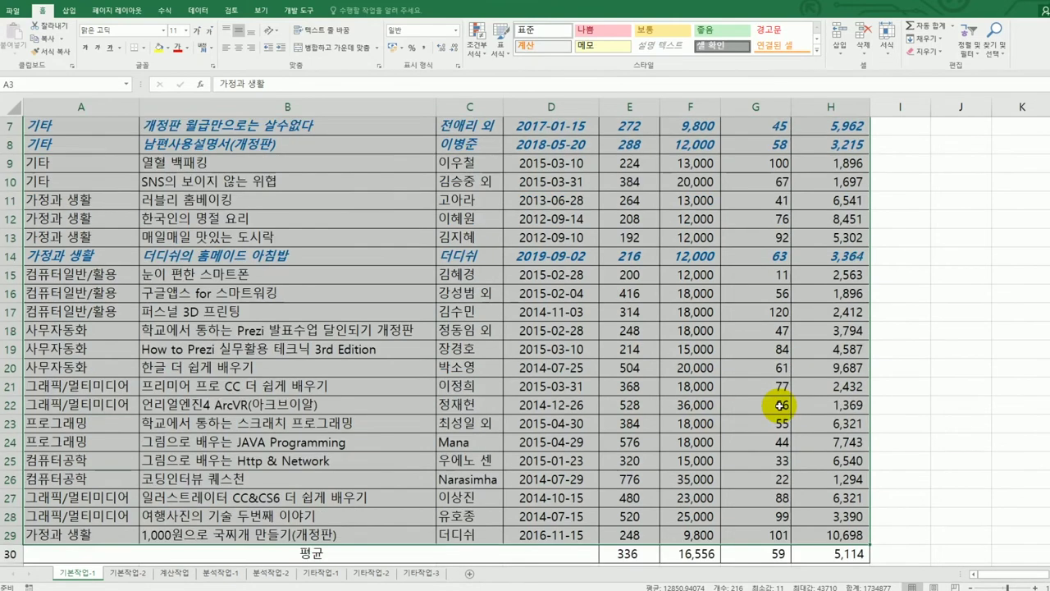
scroll(780, 404, up, 2)
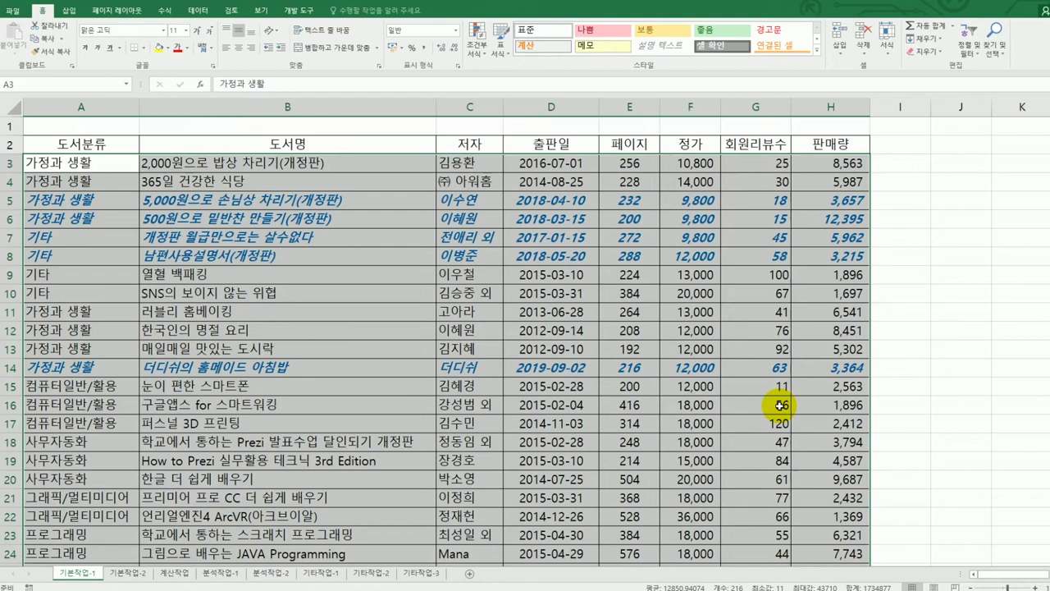
On the 기본작업-2 sheet, turn on the Hidden (숨김) protection attribute for the average formulas in E30:H30
click(127, 574)
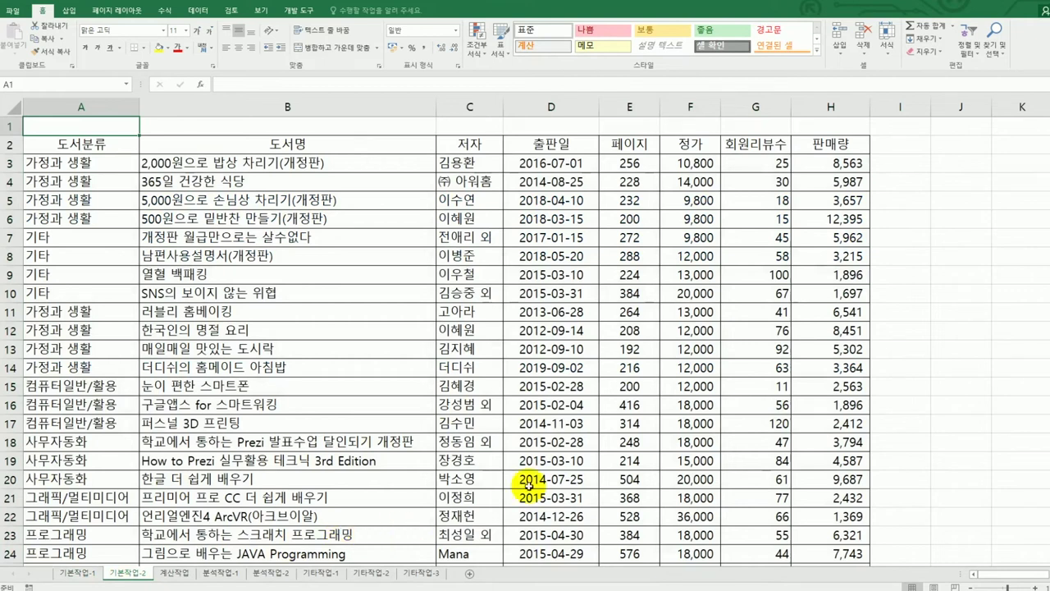
scroll(534, 499, down, 4)
drag(628, 442, 828, 440)
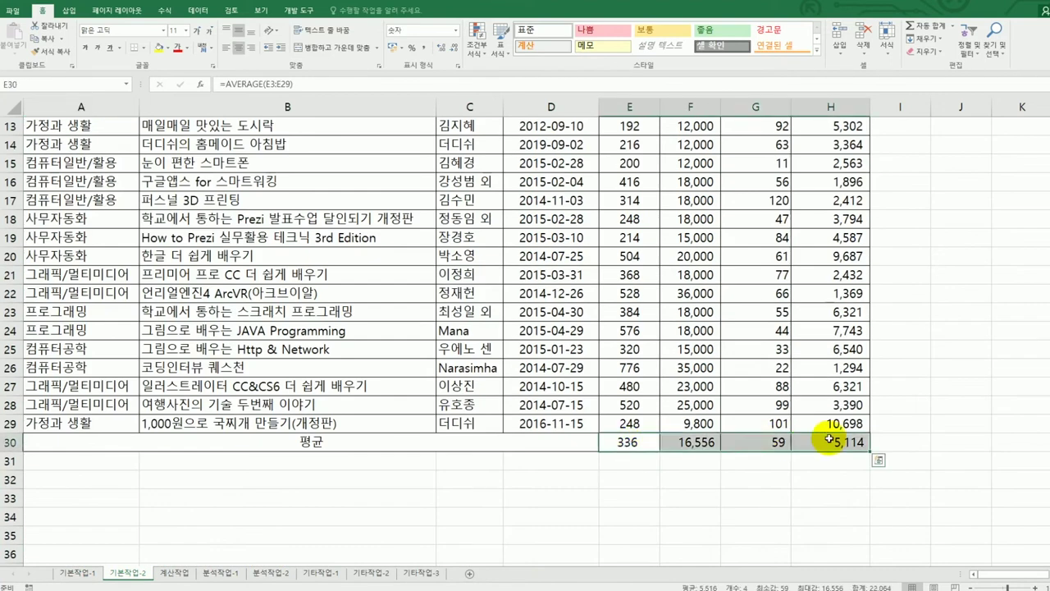
scroll(829, 440, down, 2)
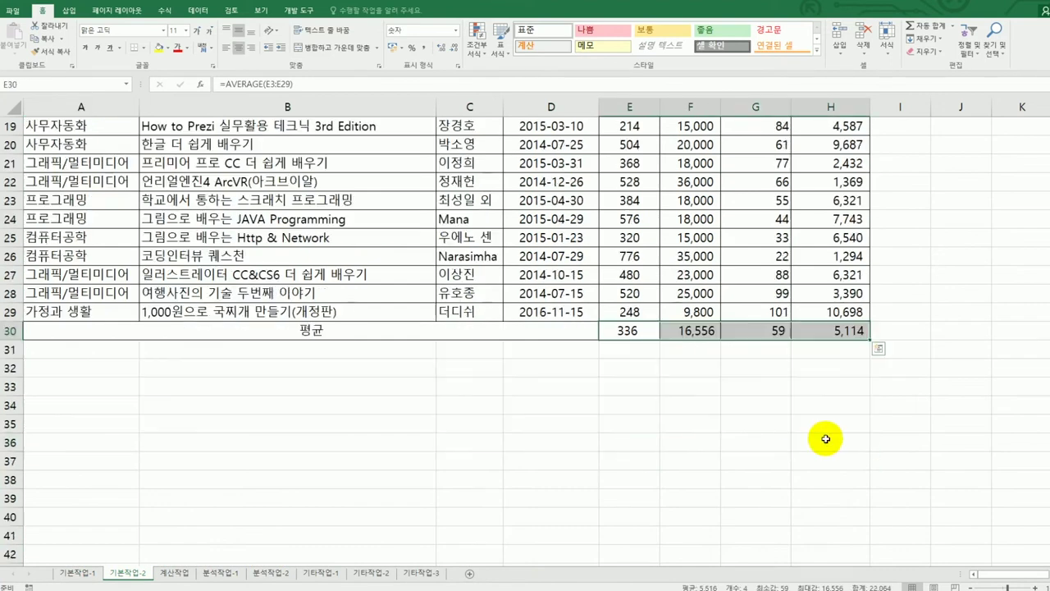
right_click(640, 331)
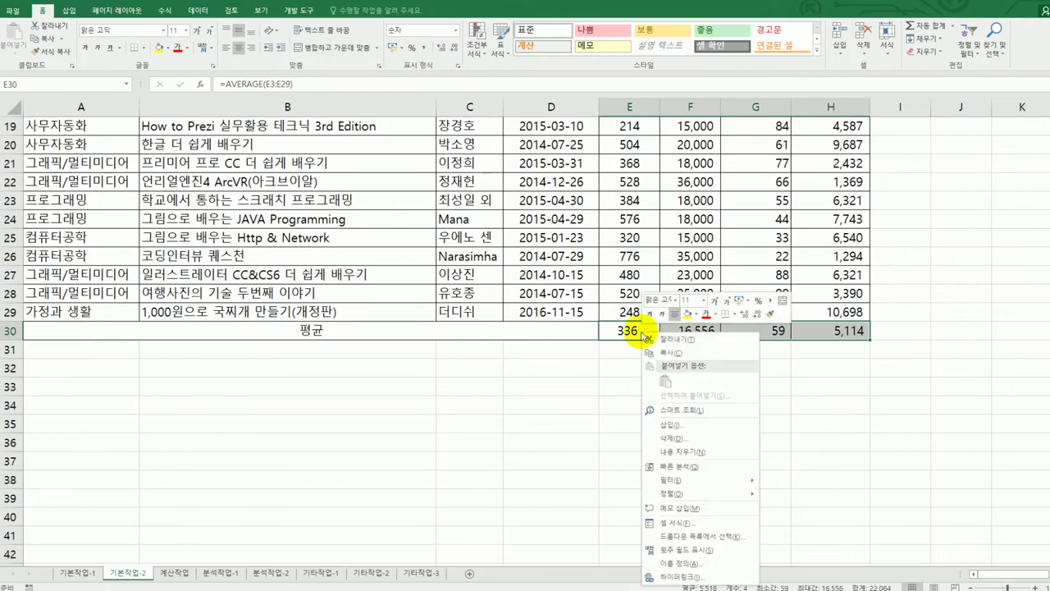
click(699, 526)
drag(738, 391, 357, 172)
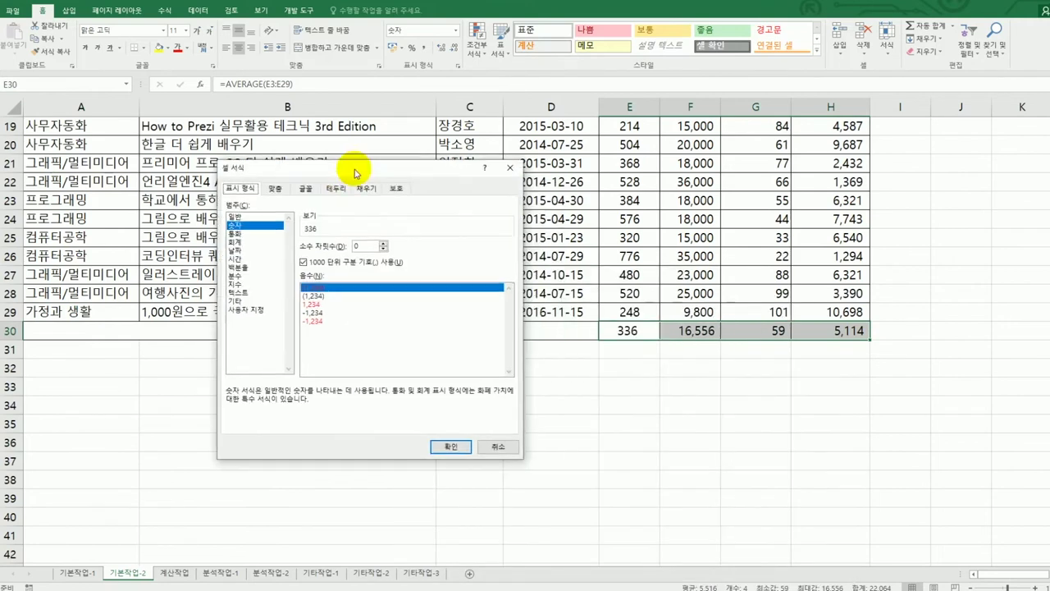
click(397, 188)
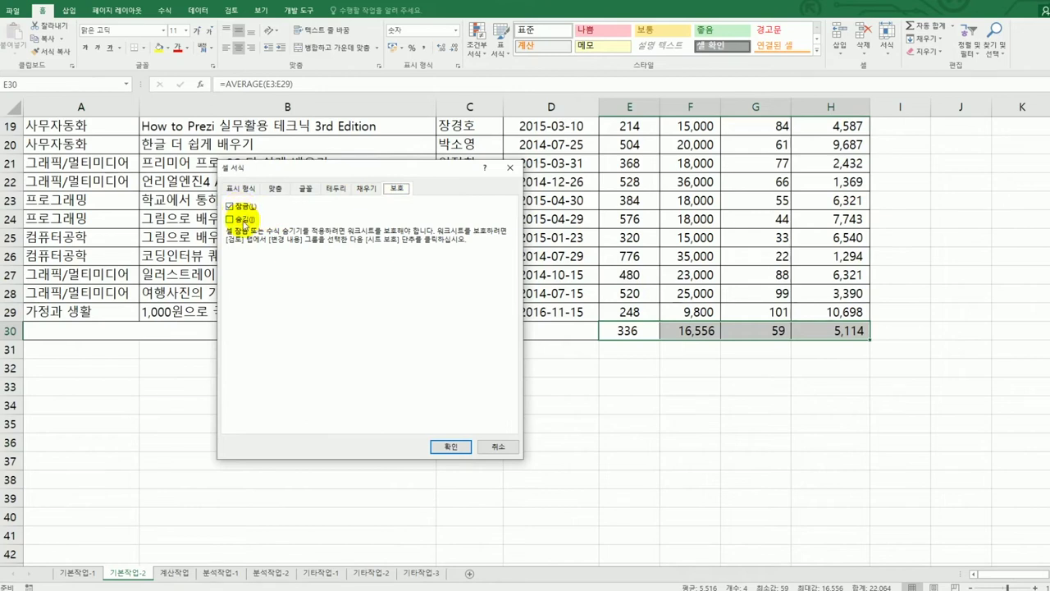
click(231, 219)
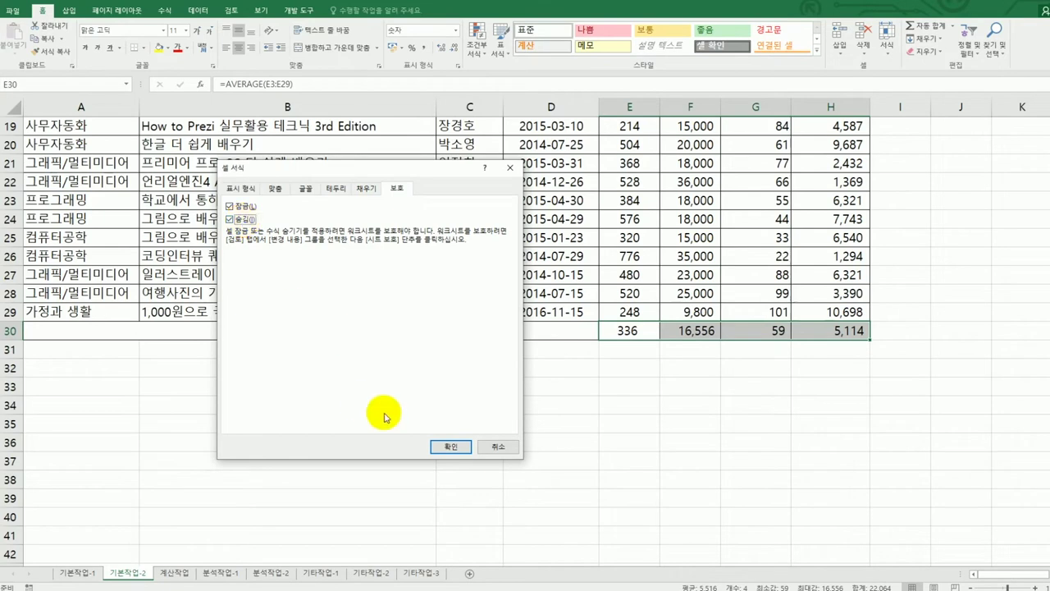
click(451, 445)
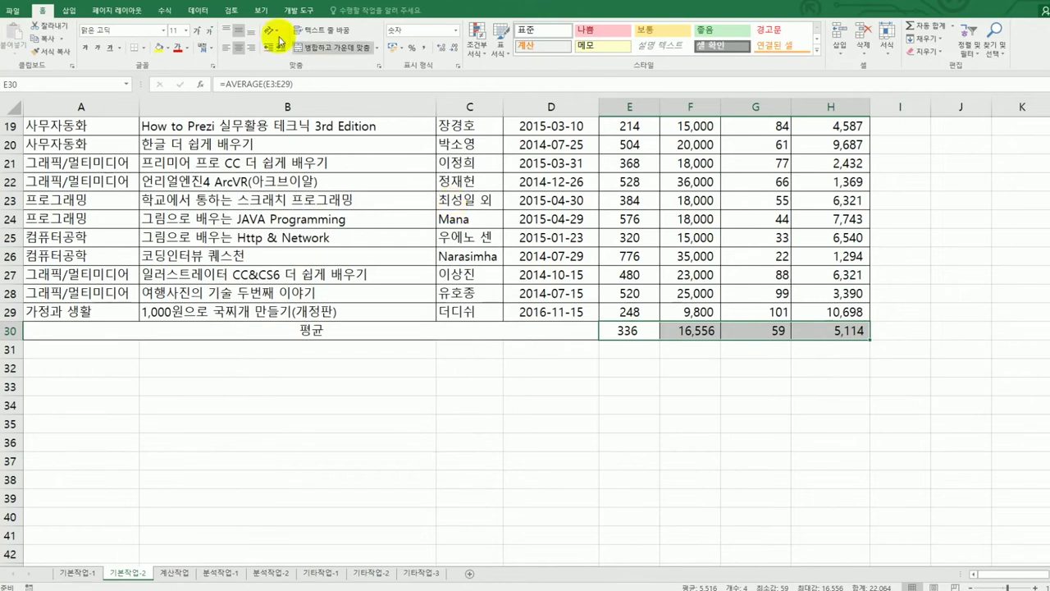
Protect the 기본작업-2 sheet without a password, additionally allowing cell formatting (셀 서식)
click(233, 12)
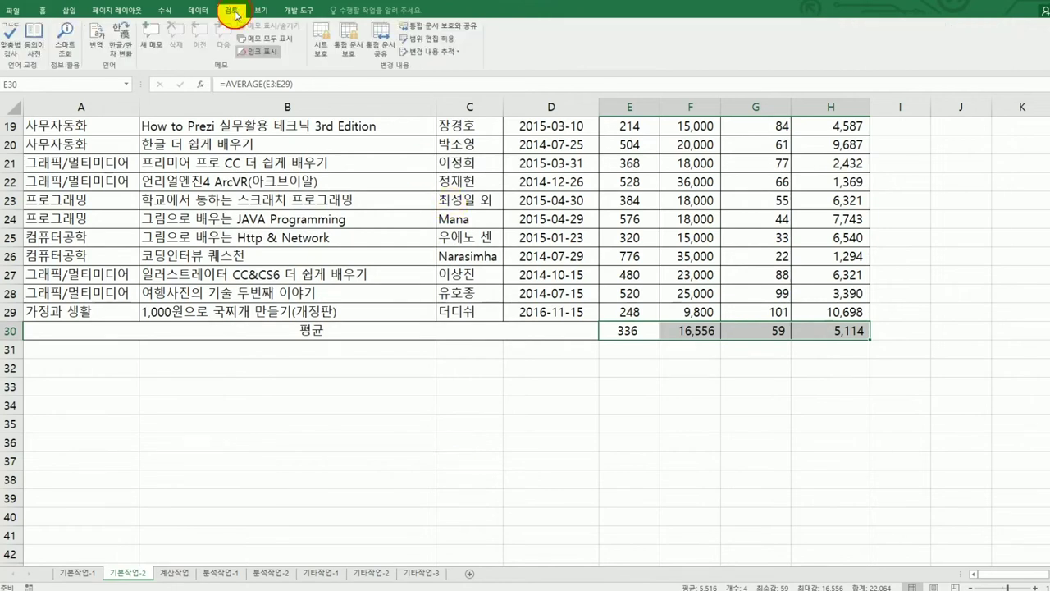
click(321, 37)
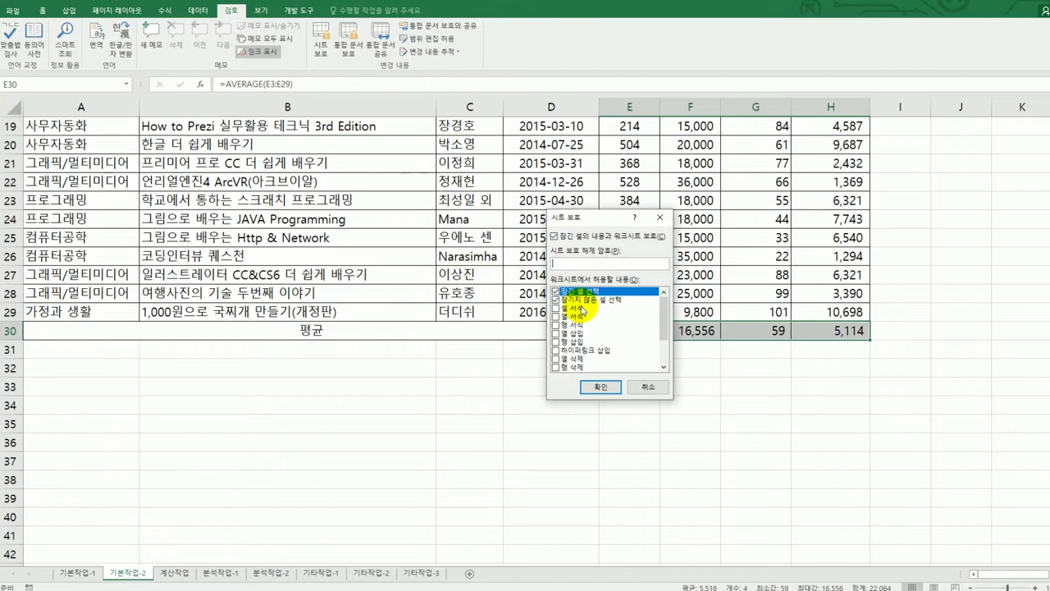
click(557, 310)
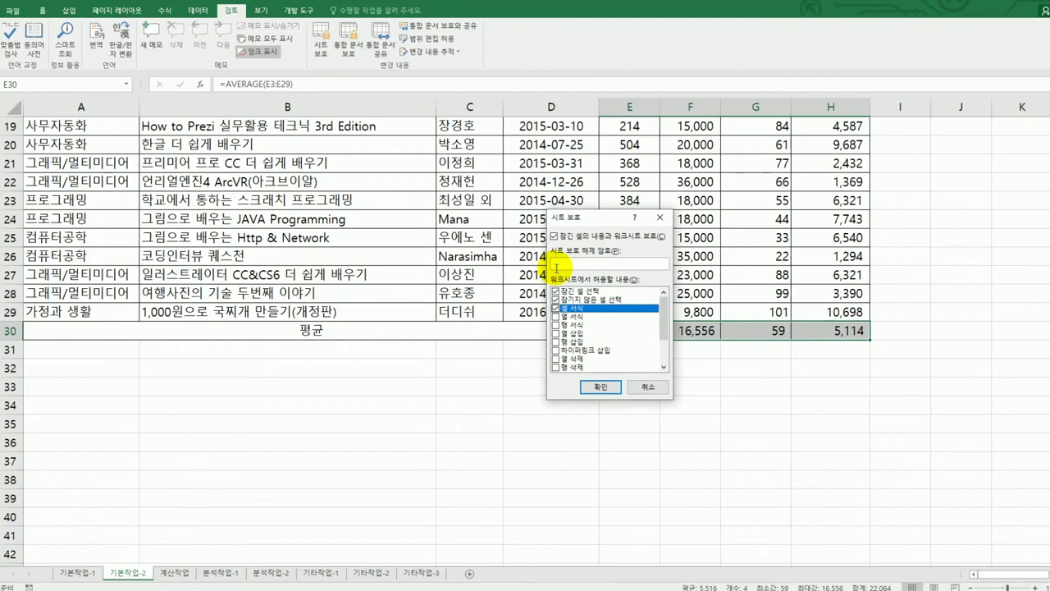
click(603, 388)
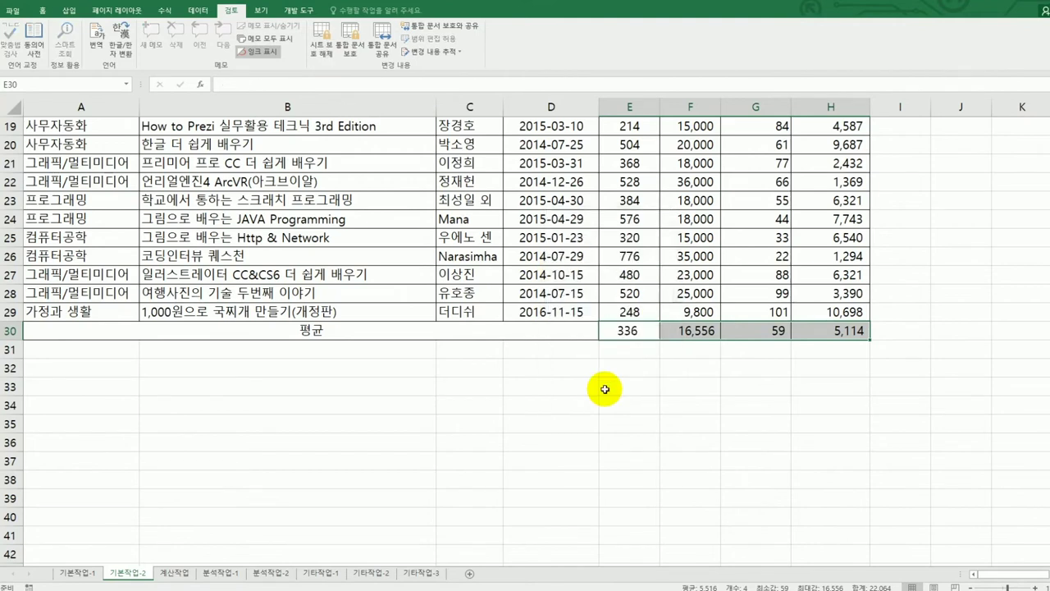
Turn on display of all comments and show the 기본작업-2 sheet in page break preview at 100% zoom
click(271, 38)
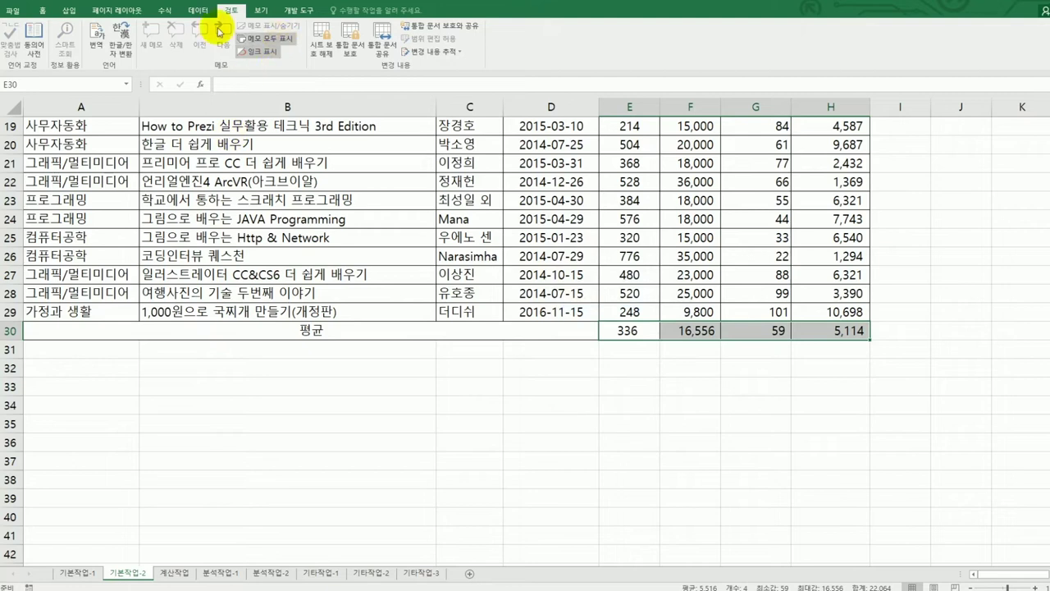
click(260, 10)
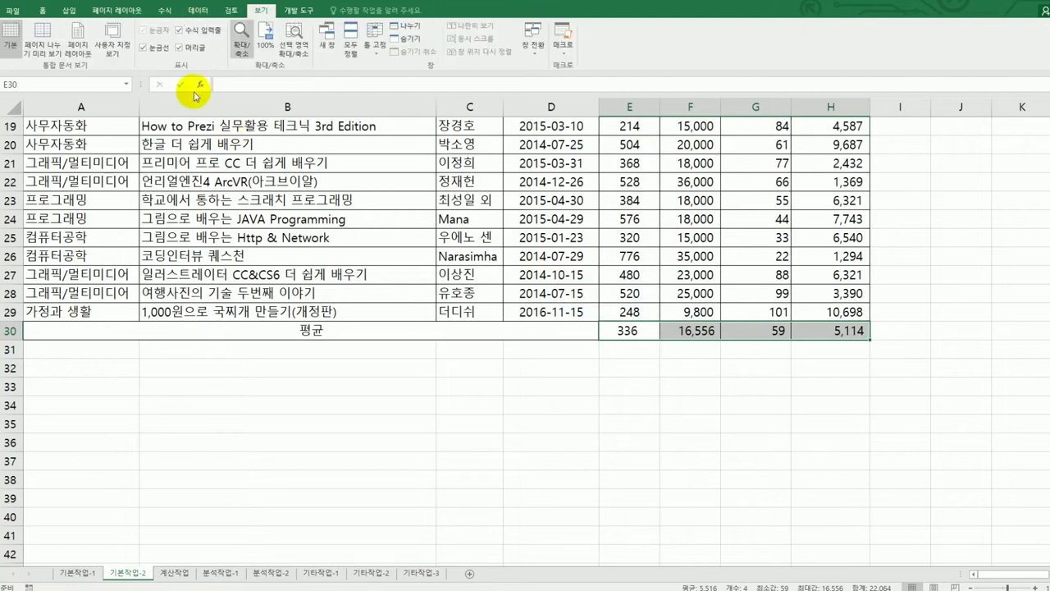
click(43, 42)
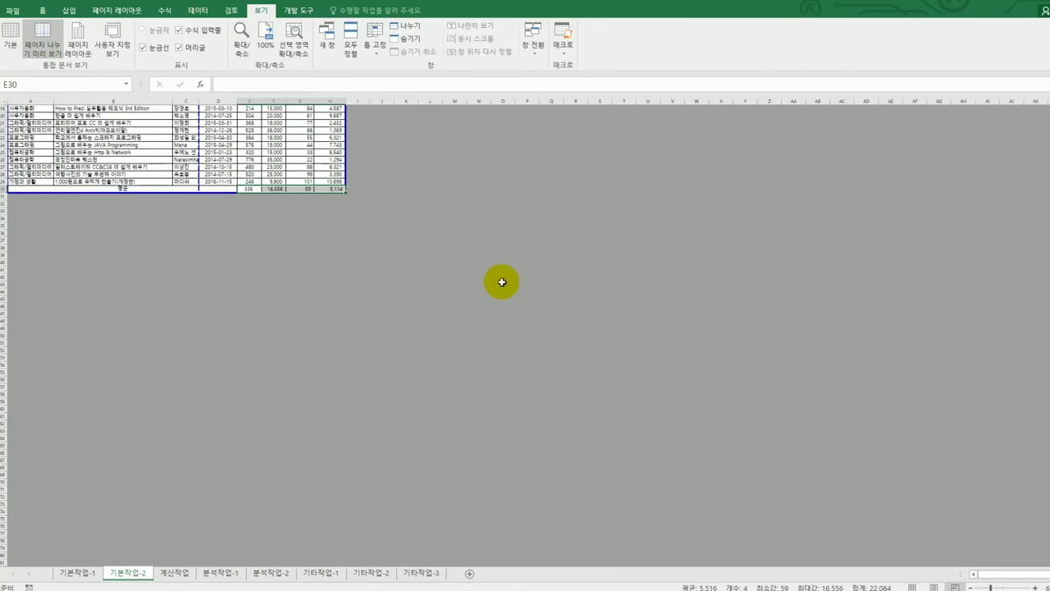
scroll(512, 308, up, 3)
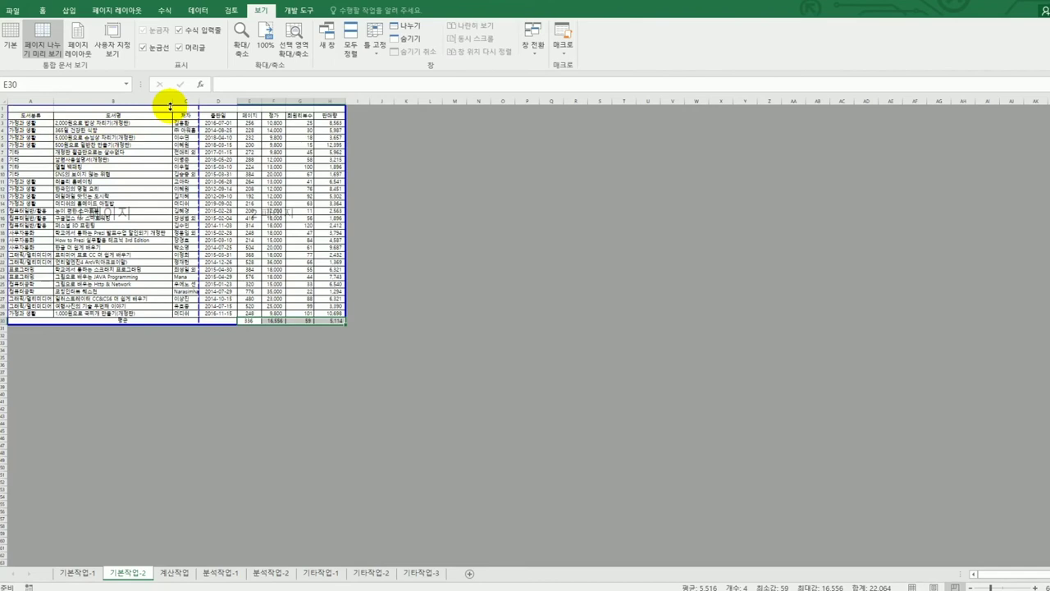
click(265, 39)
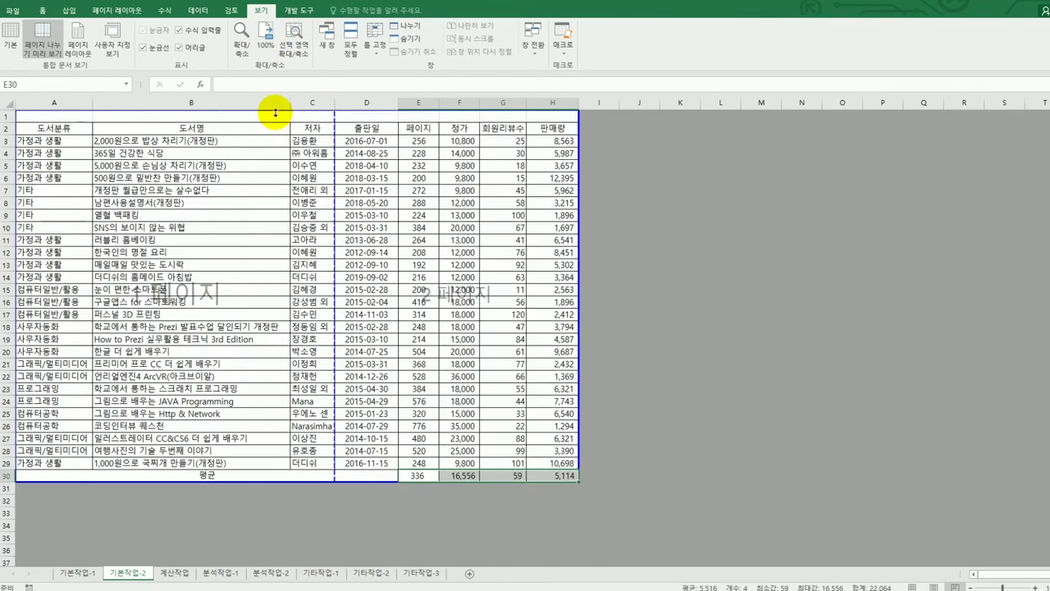
Limit the print area to A2:H30 and move the vertical page break beyond column H so the table prints on one page
drag(276, 113, 276, 124)
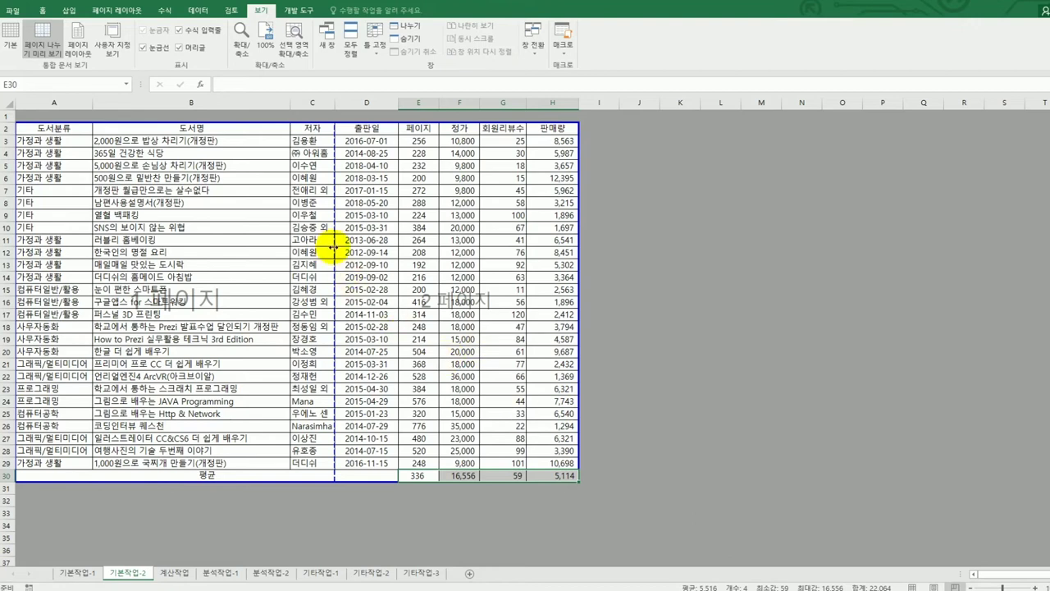
drag(333, 247, 599, 241)
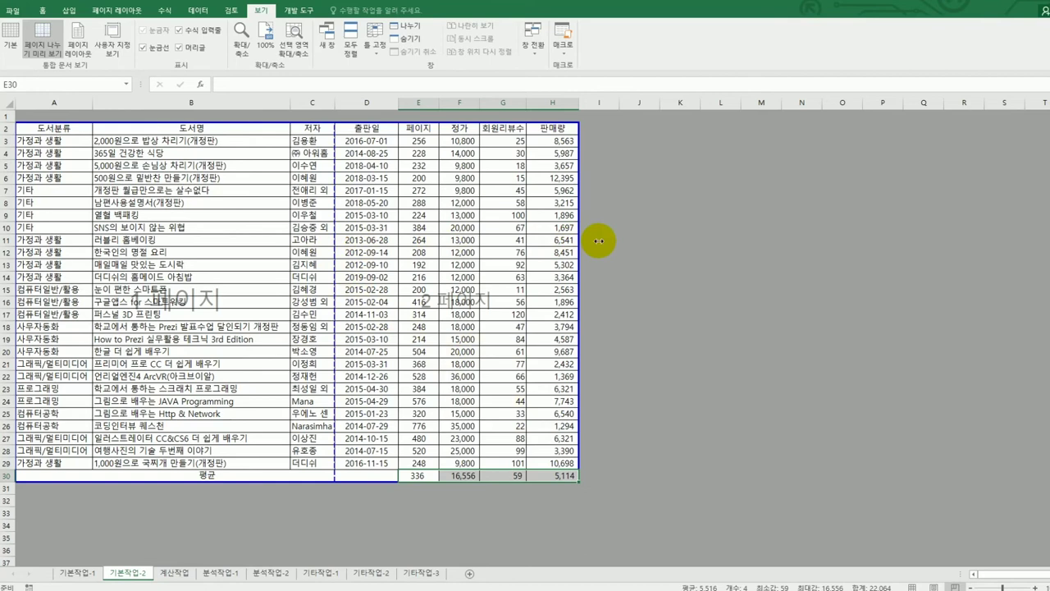
drag(599, 241, 599, 240)
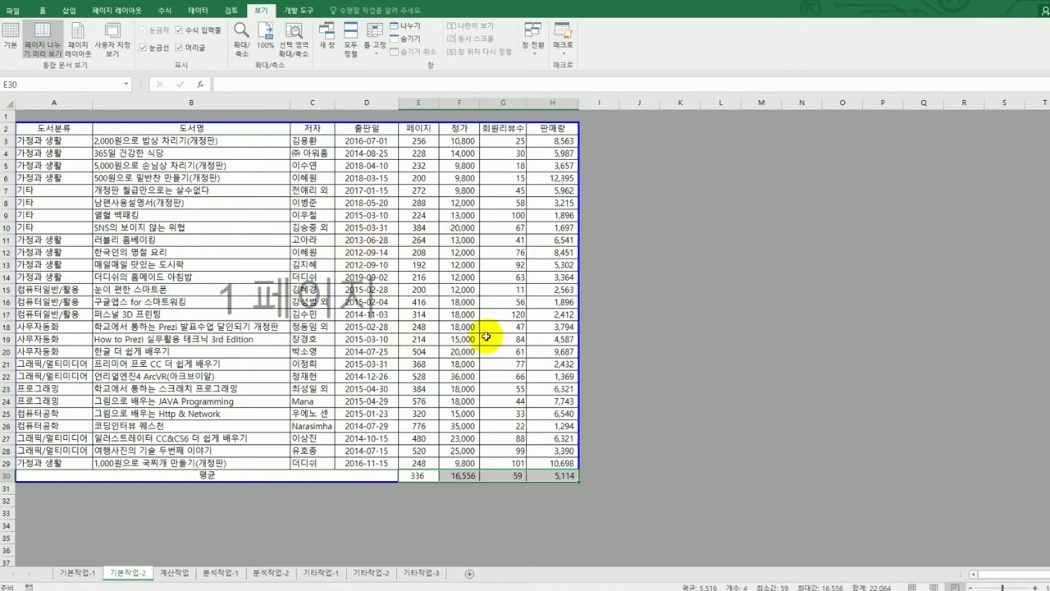
click(675, 402)
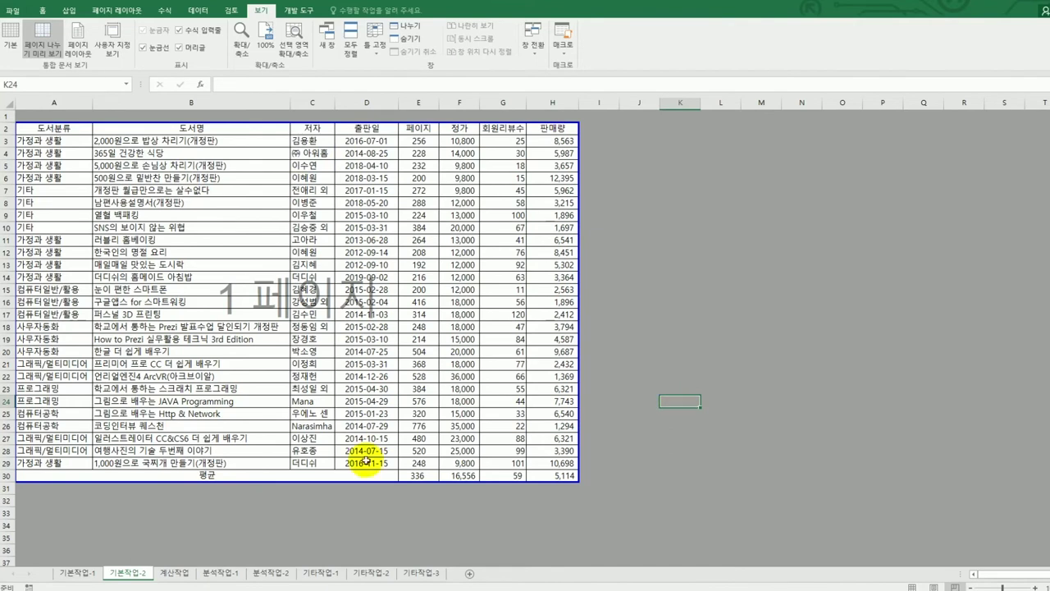
On the 계산작업 sheet, examine the 출판일 and 포인트 columns of 표1 and the rates and categories in 표3
click(182, 576)
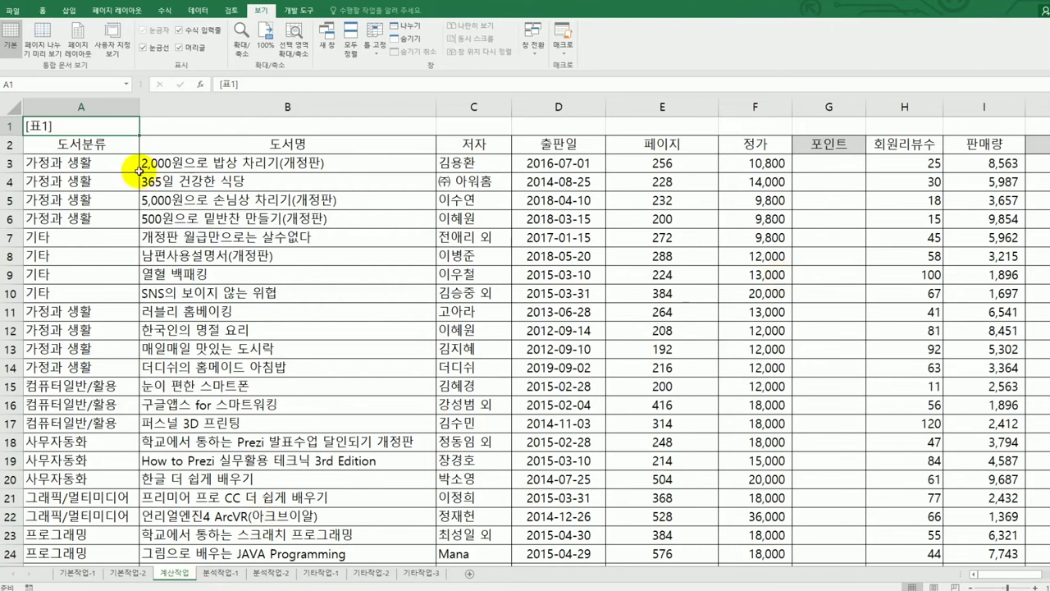
click(577, 147)
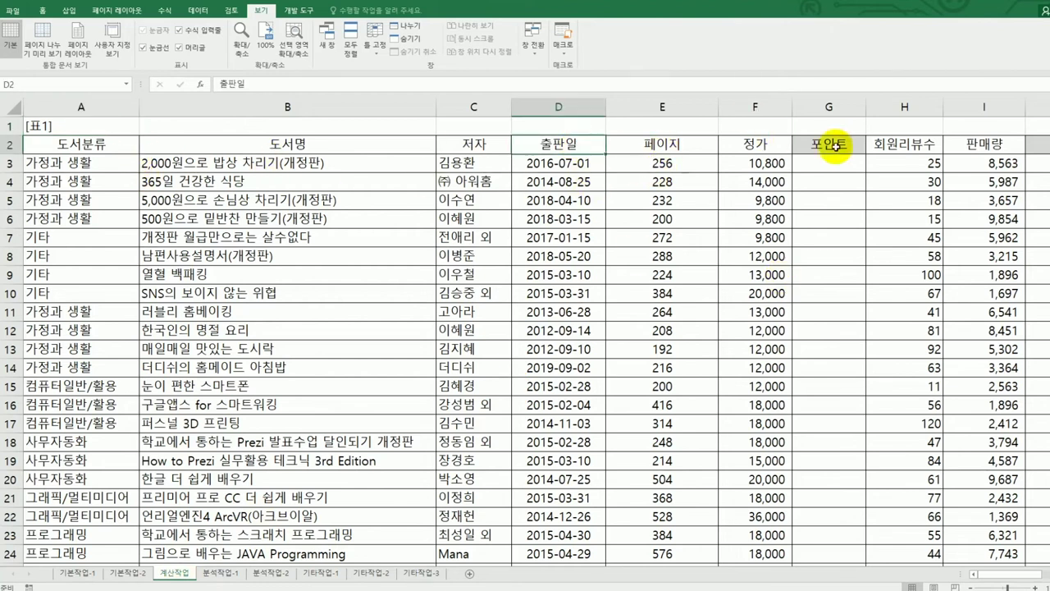
click(849, 166)
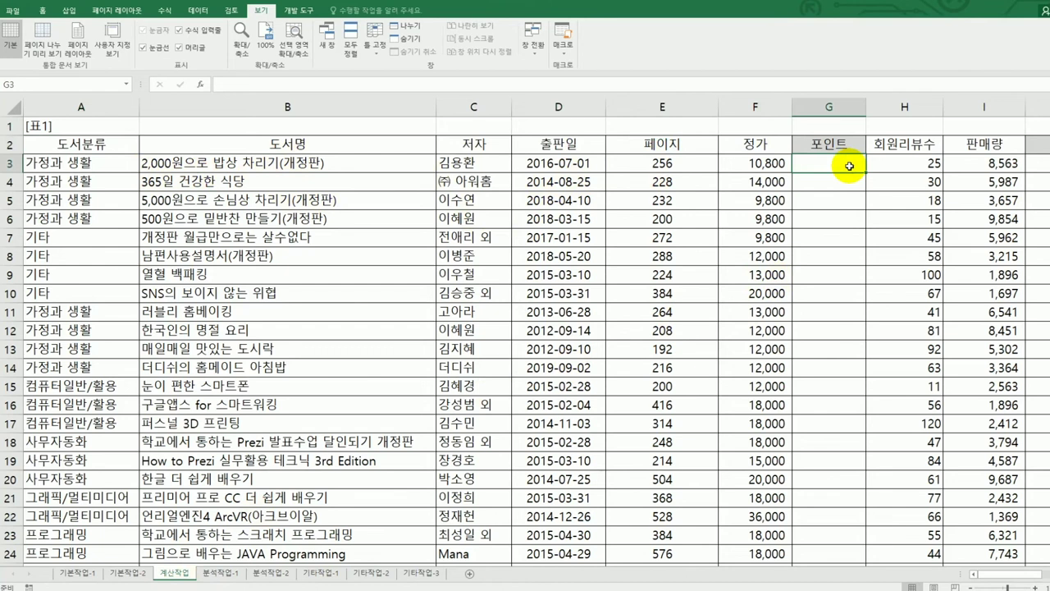
scroll(849, 165, down, 7)
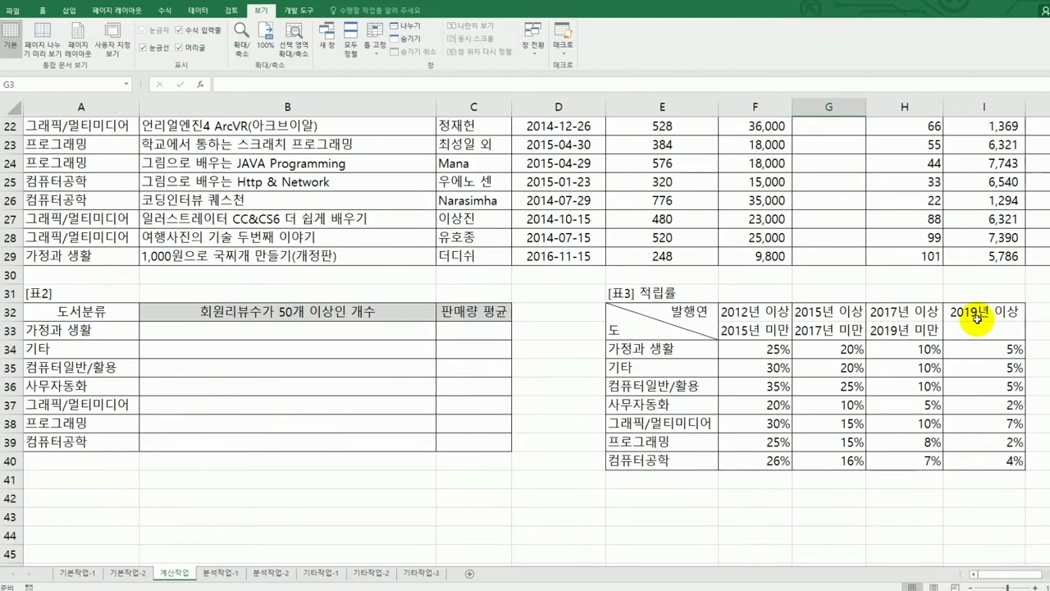
scroll(977, 319, up, 7)
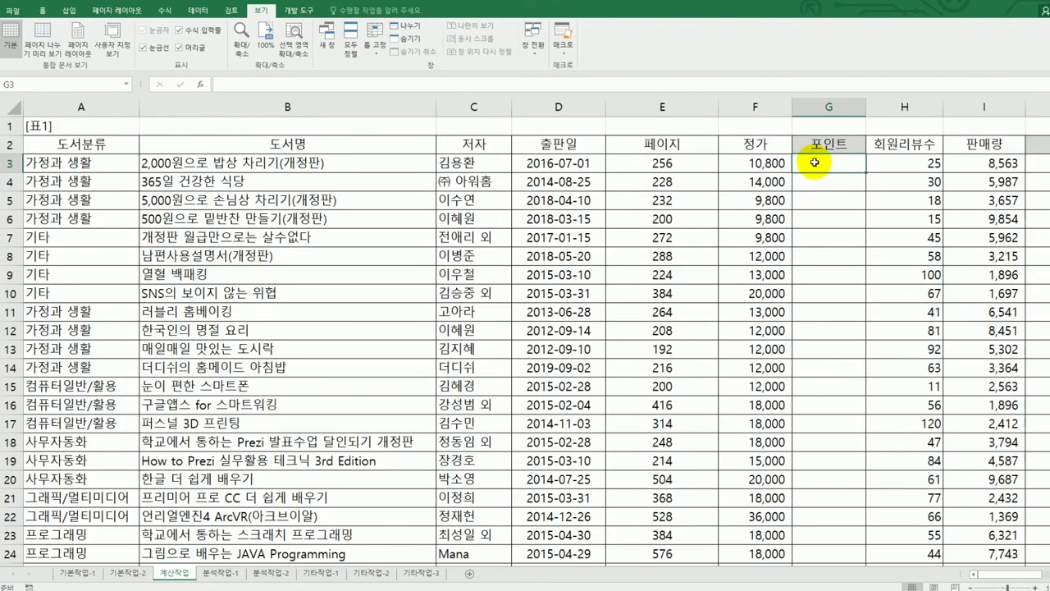
scroll(815, 162, down, 7)
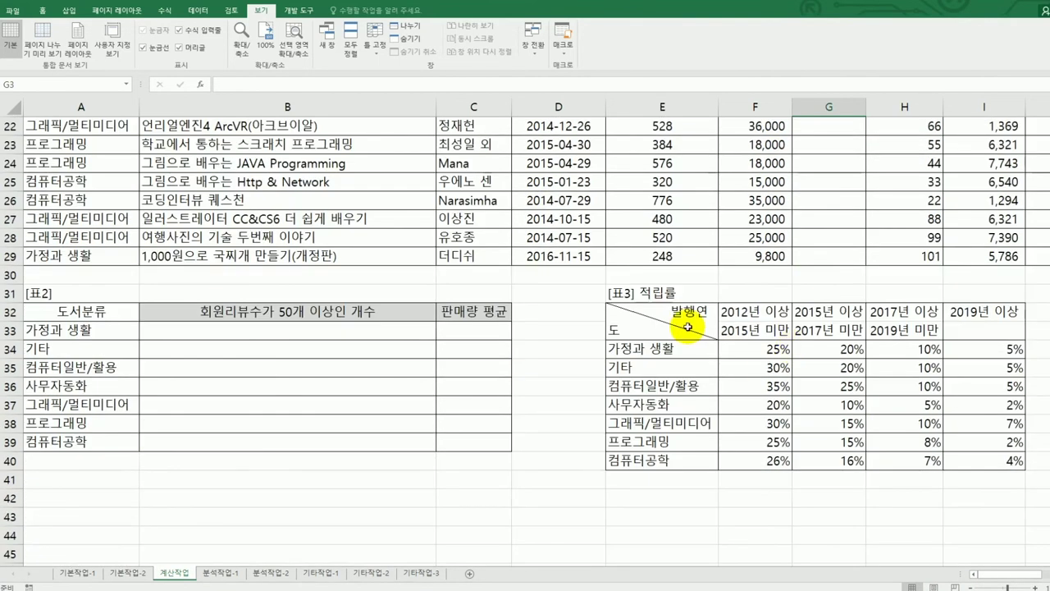
click(683, 320)
drag(949, 387, 990, 458)
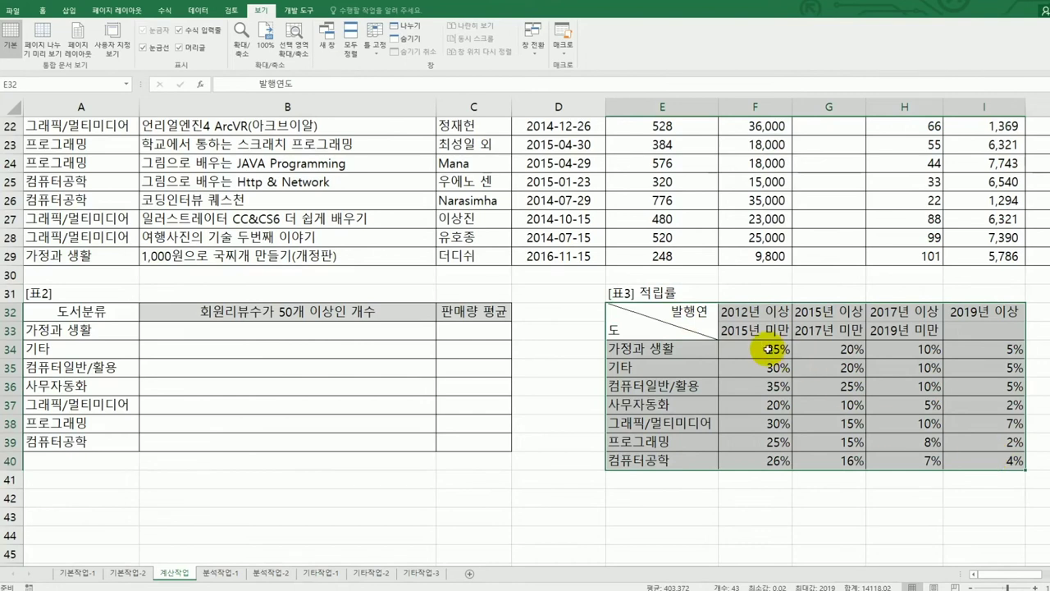
drag(768, 349, 1006, 463)
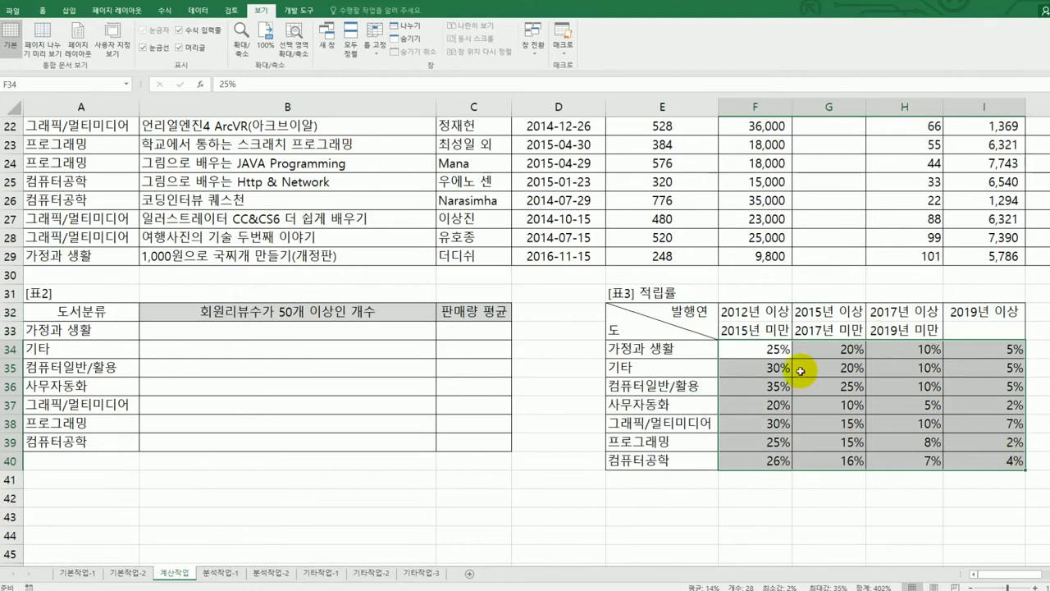
drag(762, 349, 998, 460)
click(636, 351)
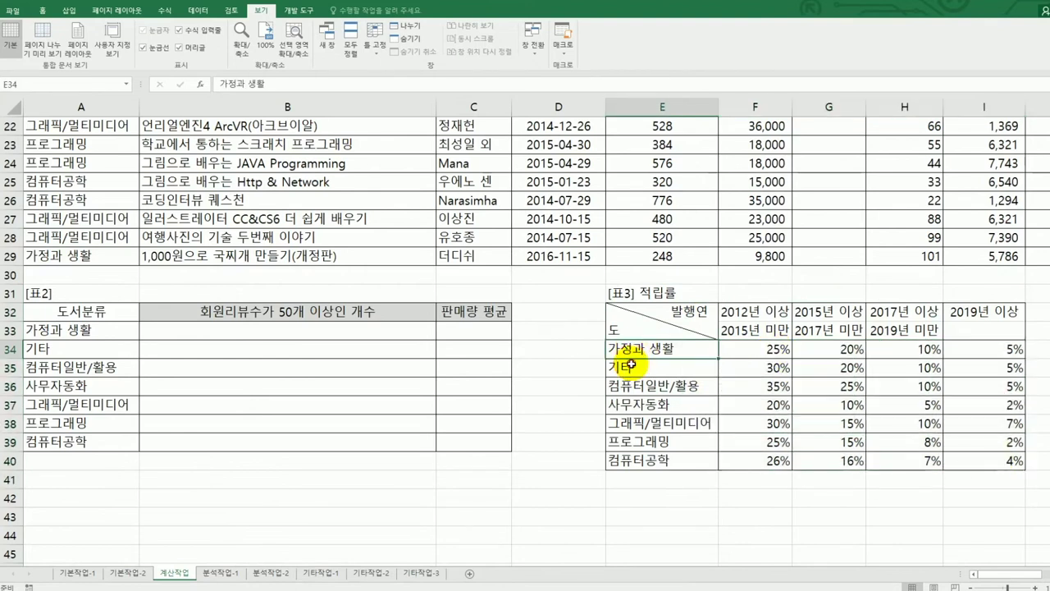
click(630, 424)
scroll(627, 426, up, 7)
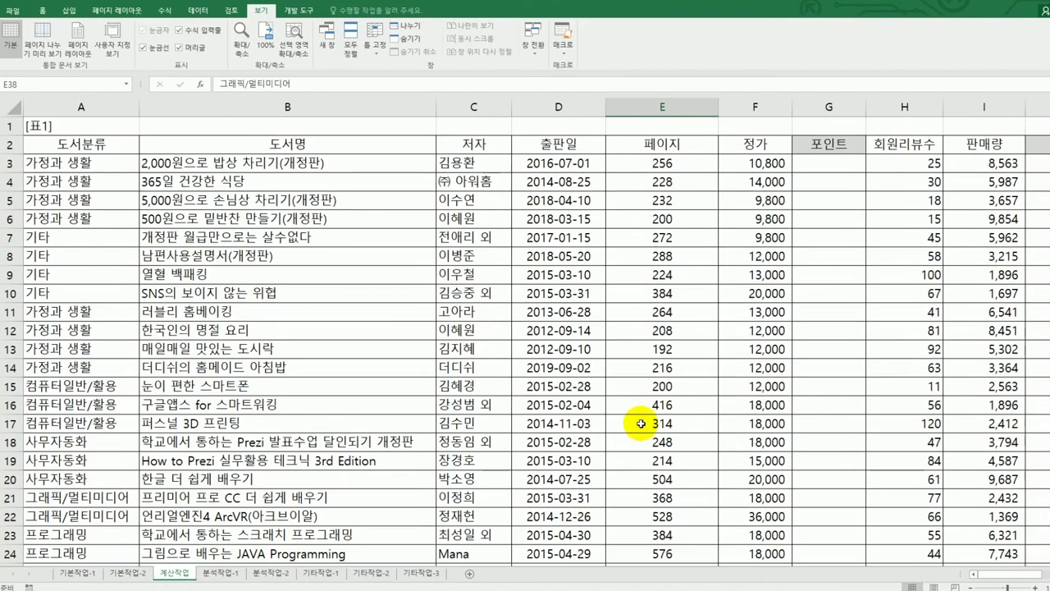
Go through the category names in 표3 and widen column E so its diagonal 발행연도/분야 header fits
scroll(641, 423, down, 6)
click(636, 404)
click(654, 426)
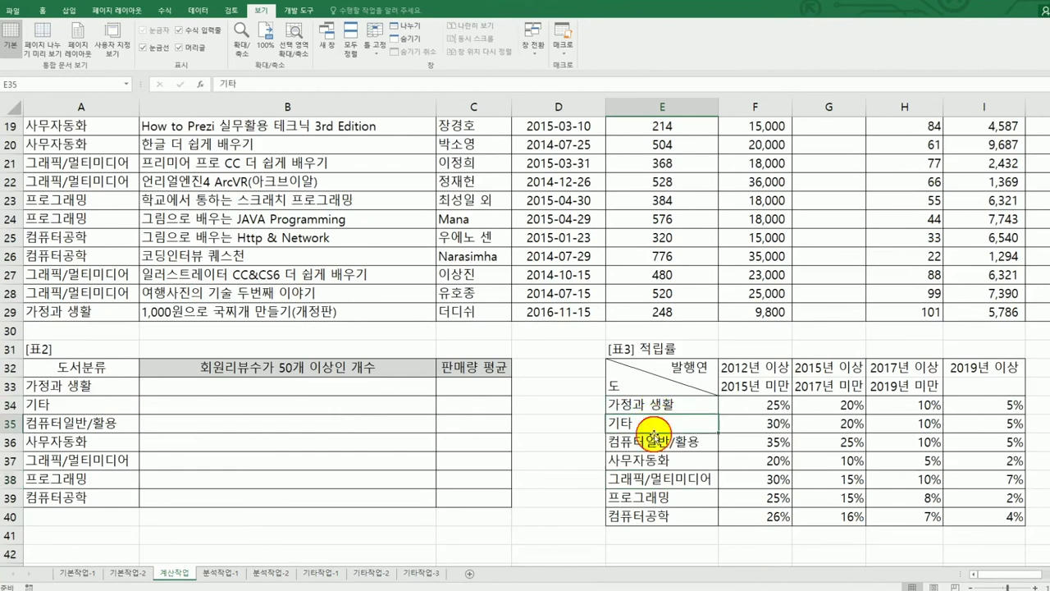
click(657, 444)
click(661, 461)
click(661, 480)
click(662, 495)
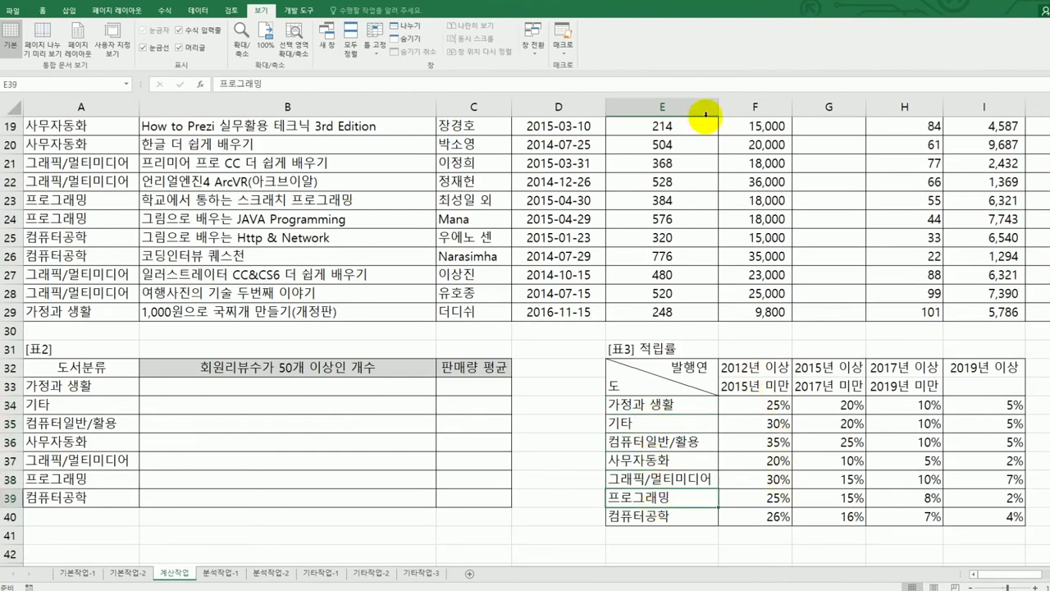
drag(719, 108, 733, 109)
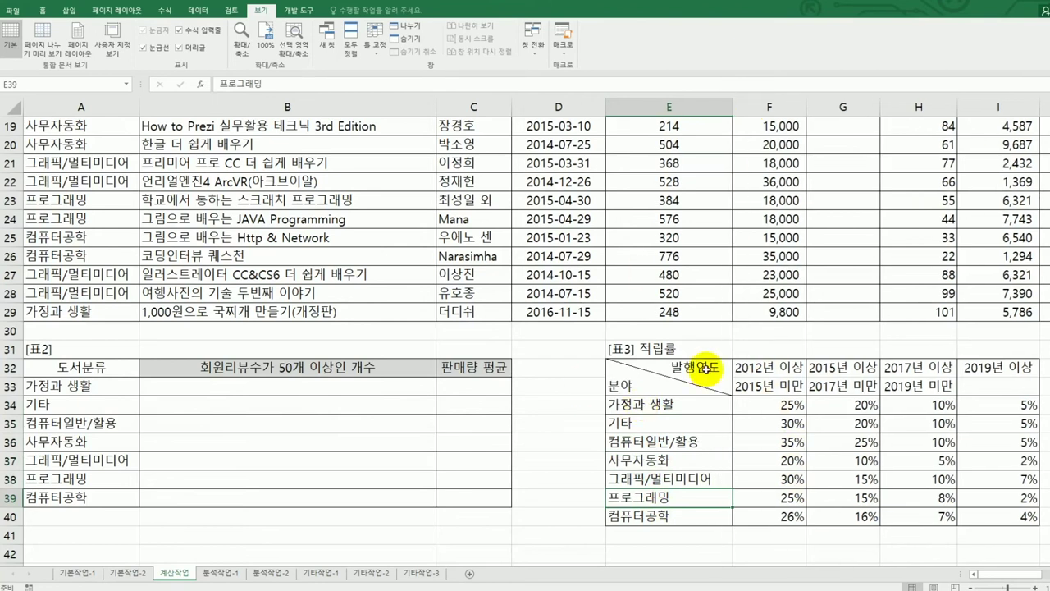
Examine how 표3's year headings and category rows cross to give a rate, and the 정가 value used for the points
drag(992, 363, 992, 363)
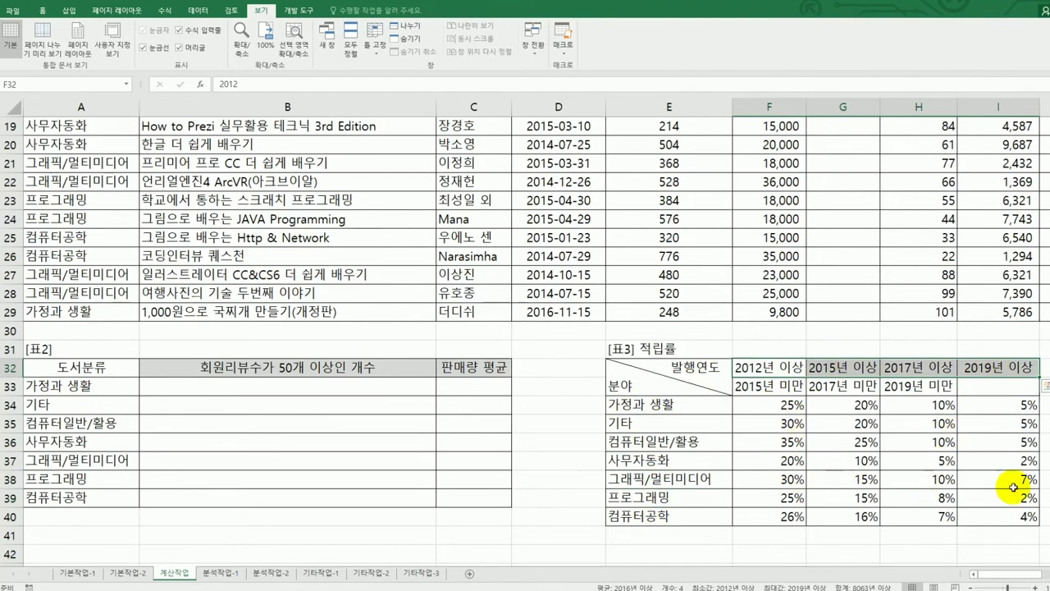
drag(717, 445, 989, 445)
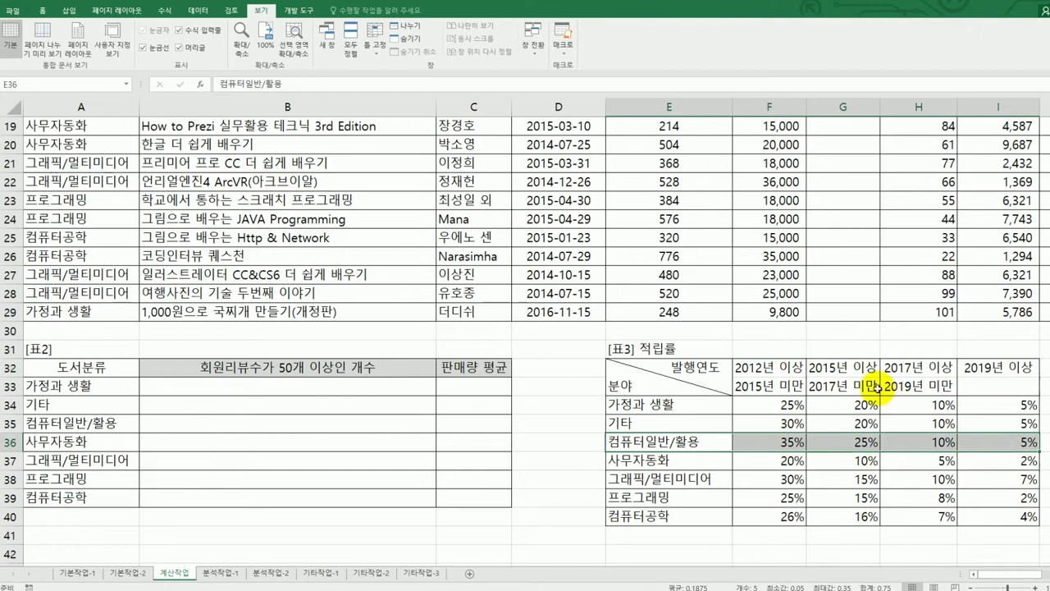
drag(874, 372, 878, 535)
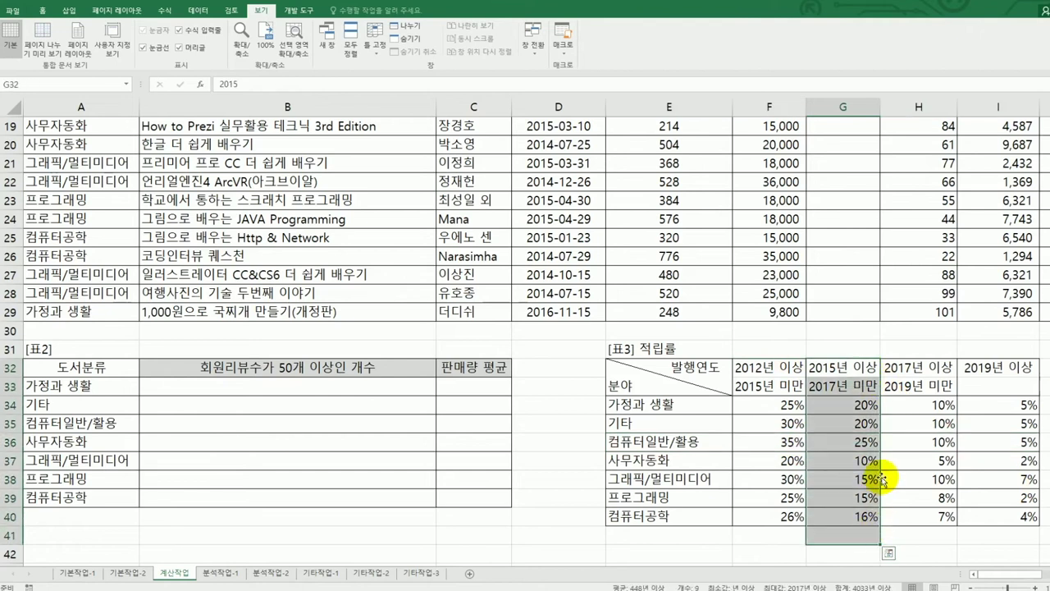
click(872, 460)
scroll(872, 460, up, 6)
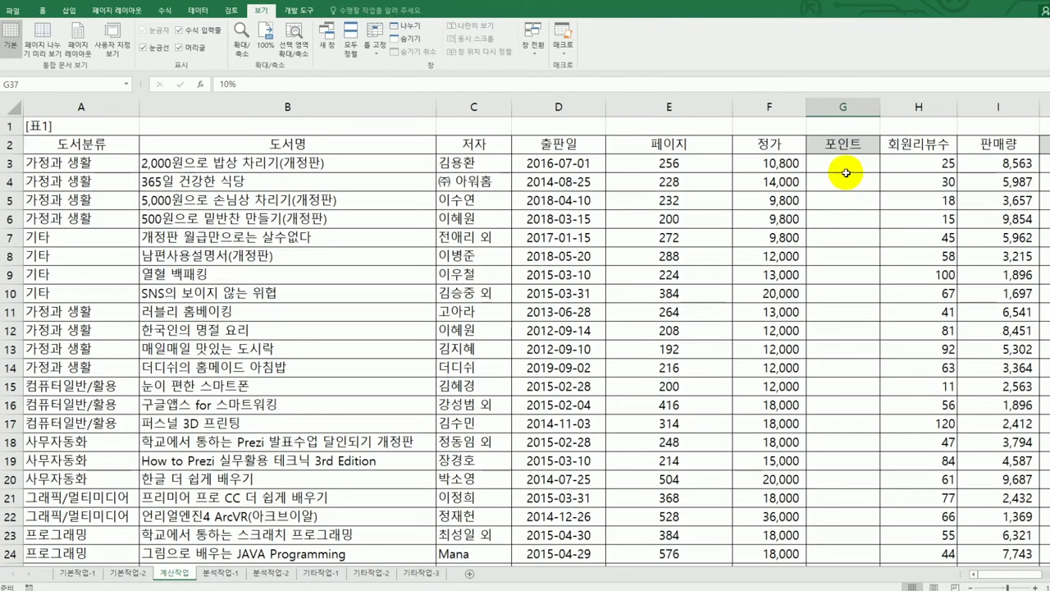
click(846, 164)
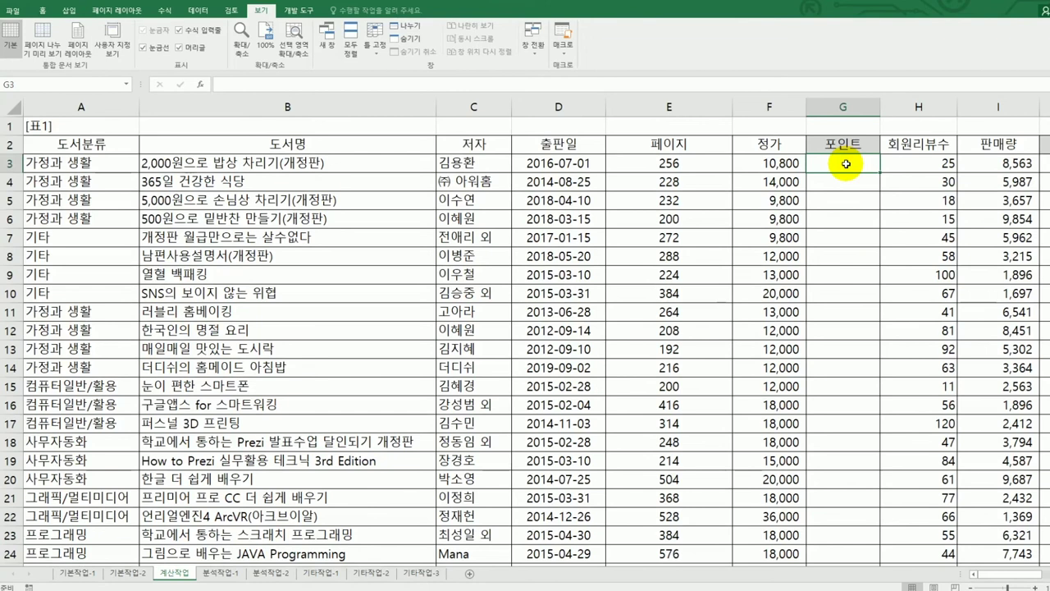
click(756, 160)
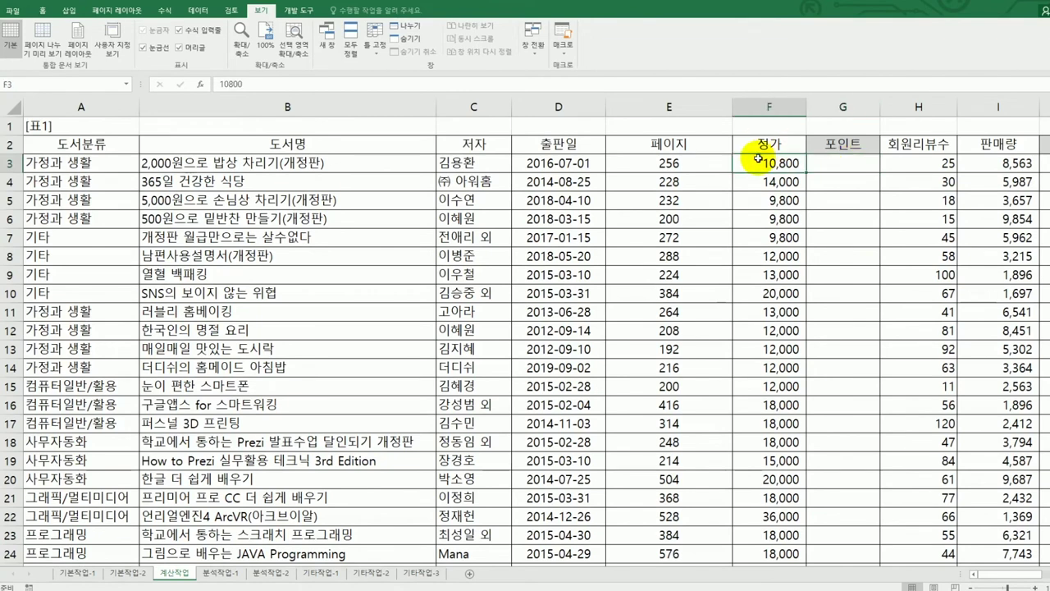
In the first 포인트 cell G3, start an INDEX formula with 표3's rate block $F$34:$I$40 as the absolute array
click(820, 162)
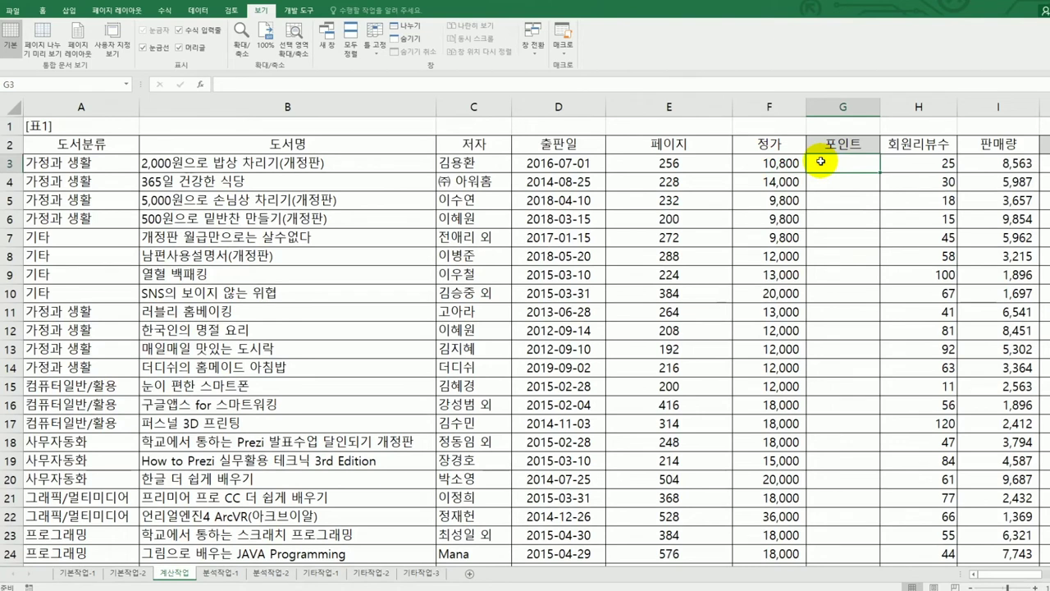
text(=)
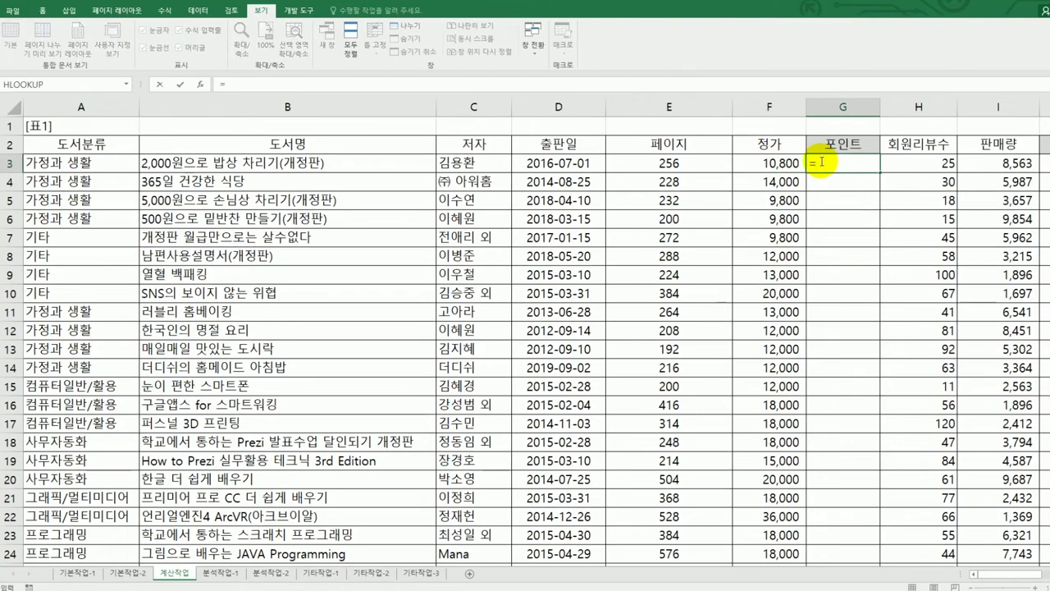
text(in)
key(Tab)
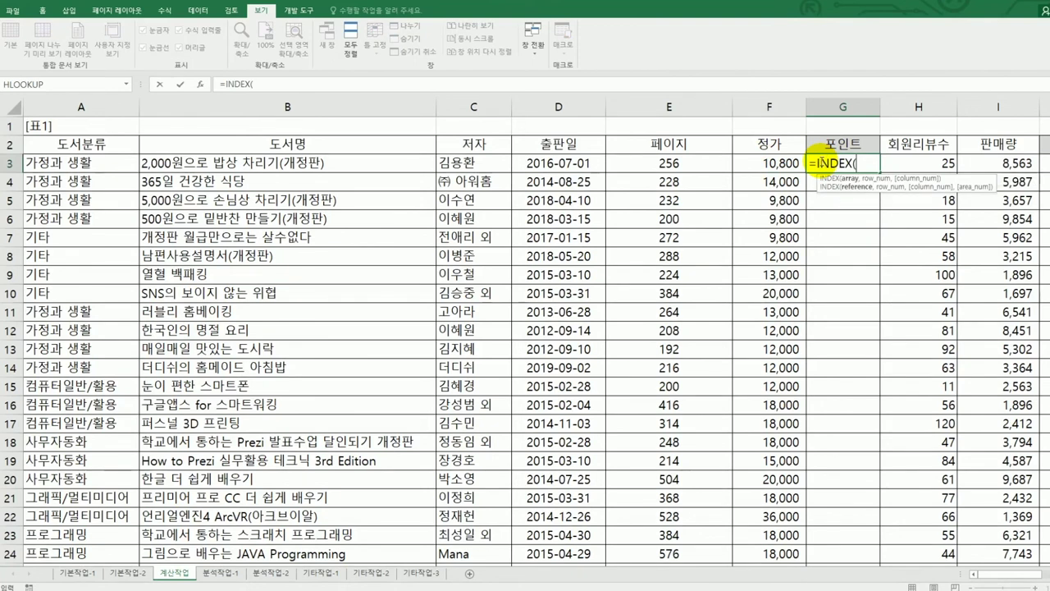
scroll(849, 293, down, 6)
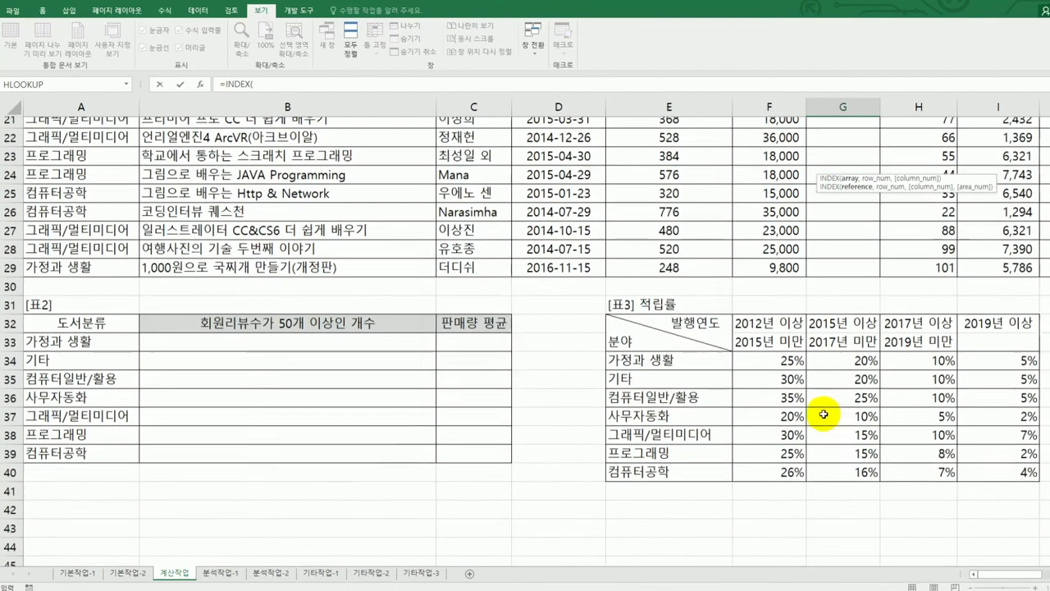
scroll(823, 414, down, 1)
drag(779, 348, 1001, 456)
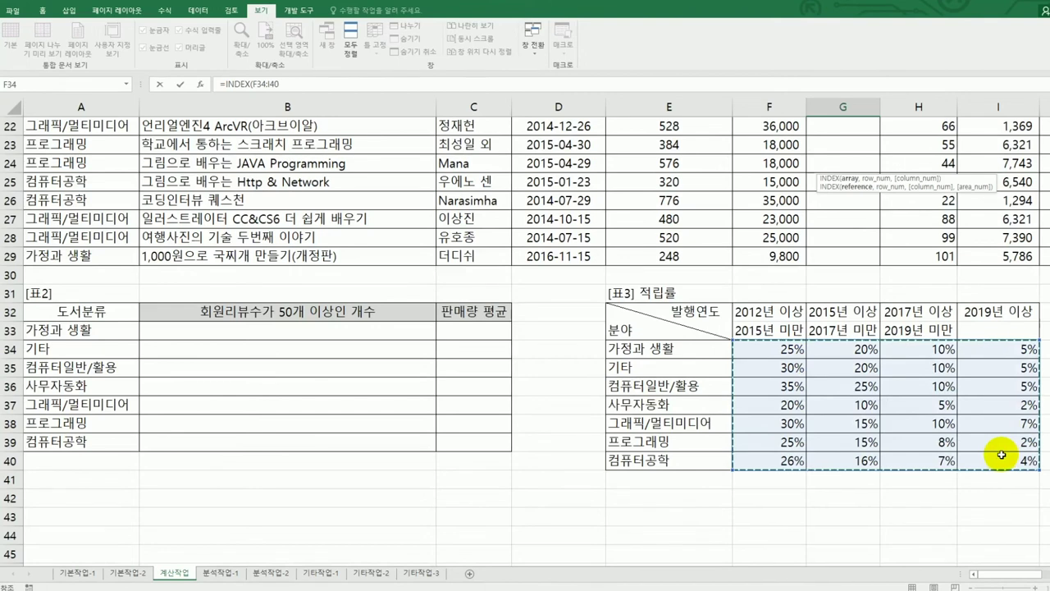
key(F4)
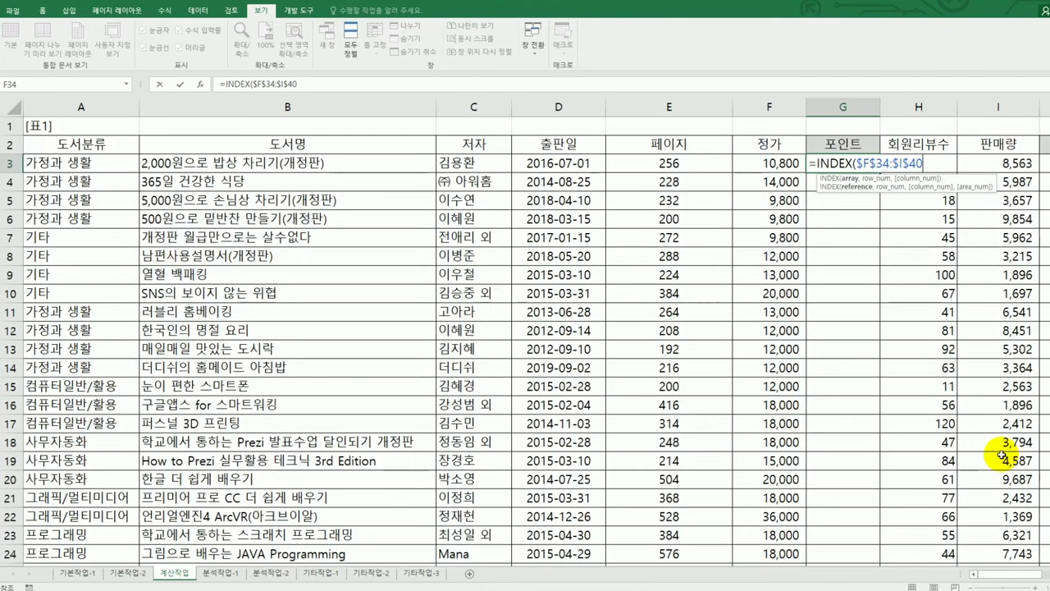
text(,)
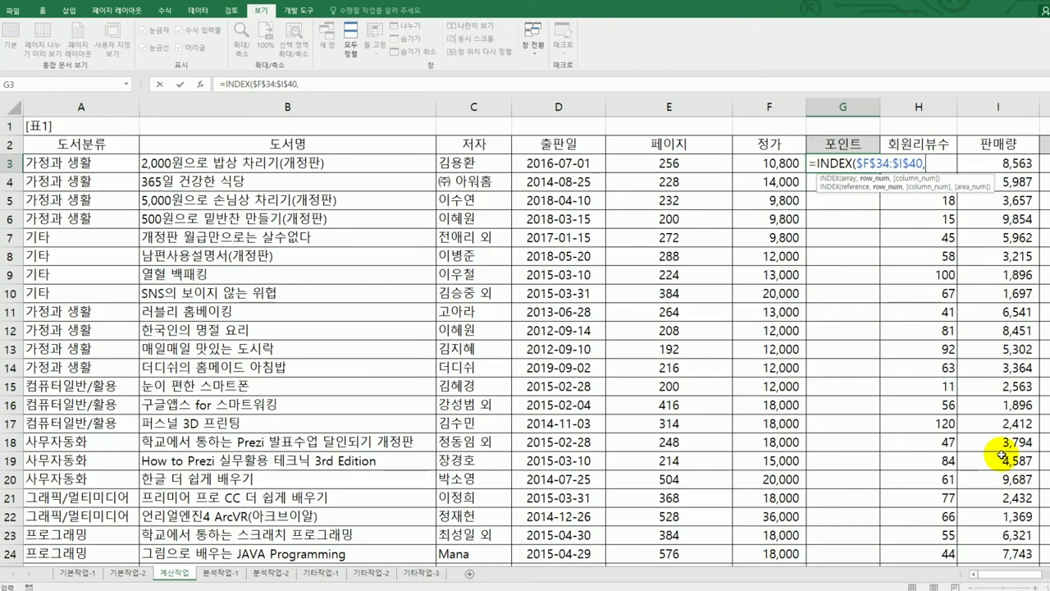
Add a MATCH as the INDEX row number, looking up category A3 in the absolute range $E$34:$E$40 of 표3
scroll(1001, 456, down, 5)
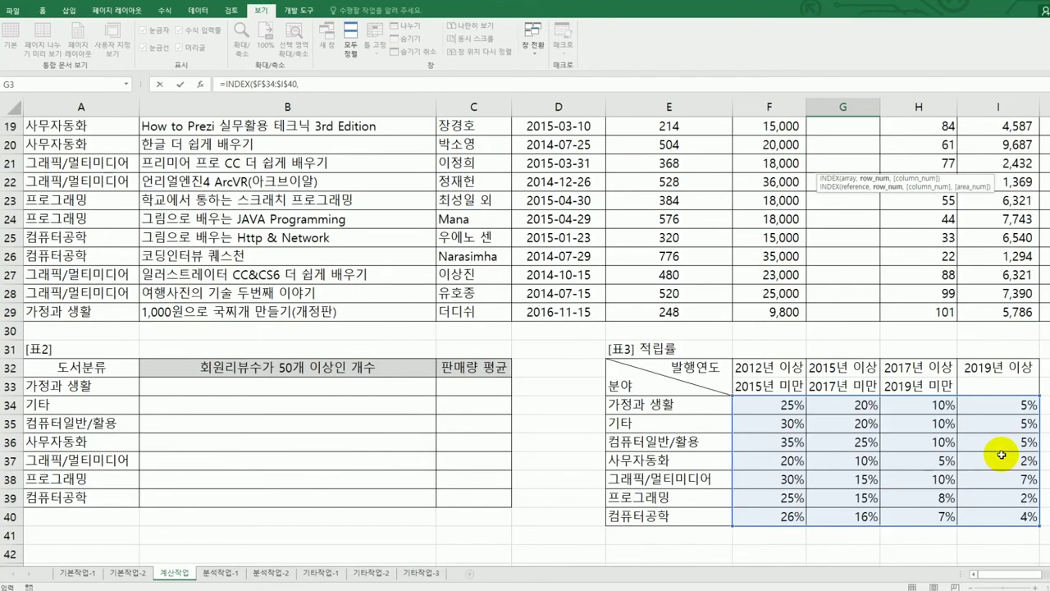
scroll(1002, 455, up, 6)
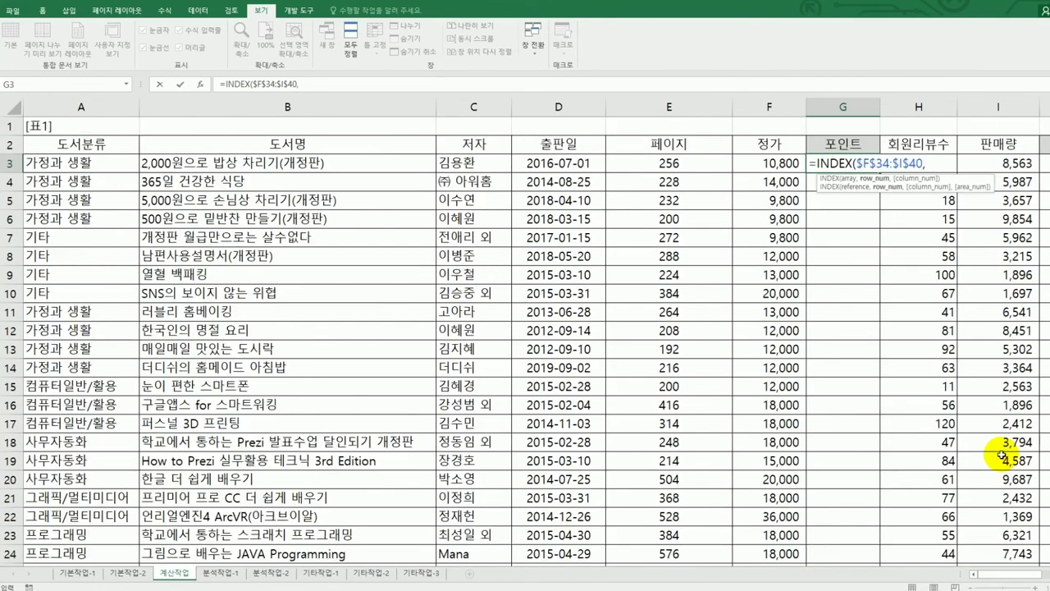
text(mat)
key(Tab)
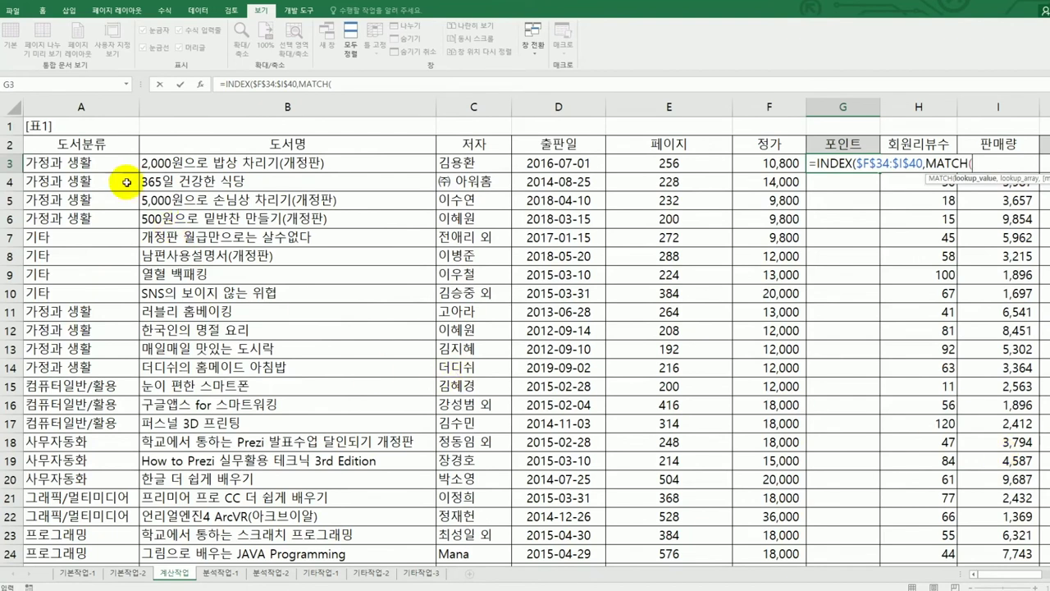
click(106, 163)
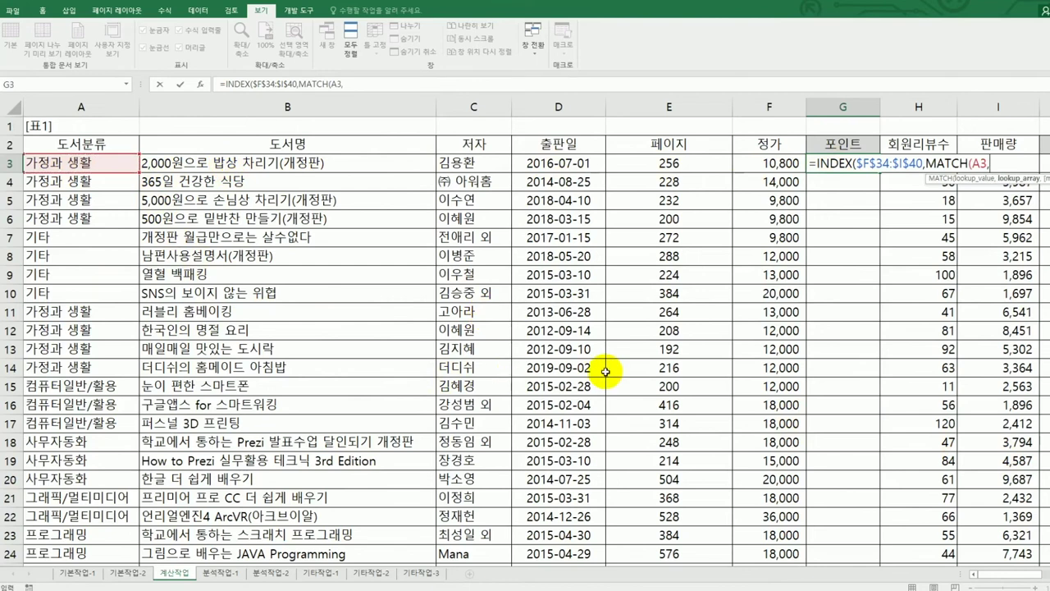
text(,)
scroll(605, 373, down, 7)
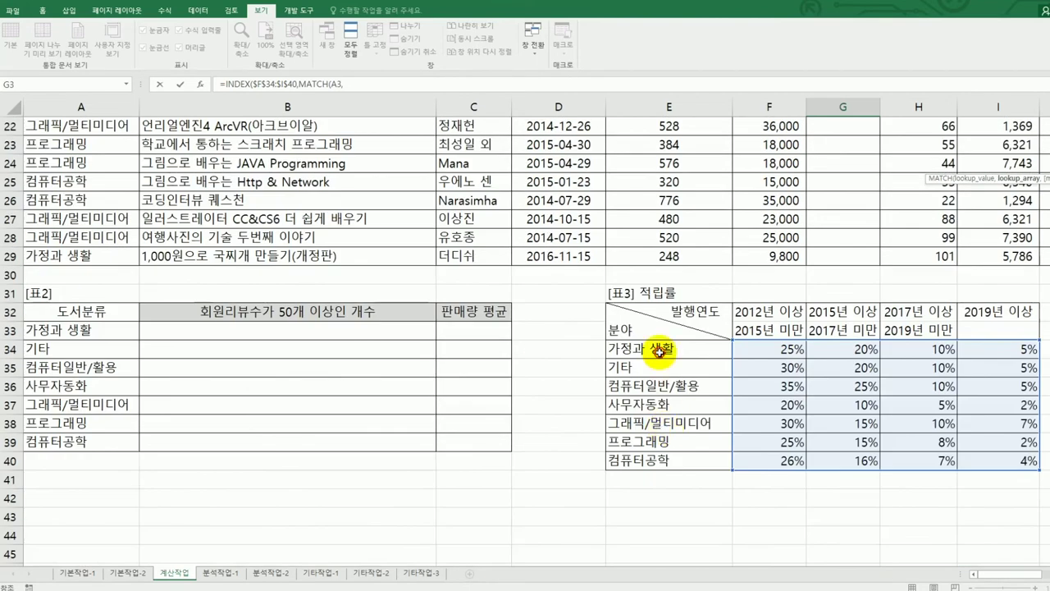
drag(663, 348, 661, 462)
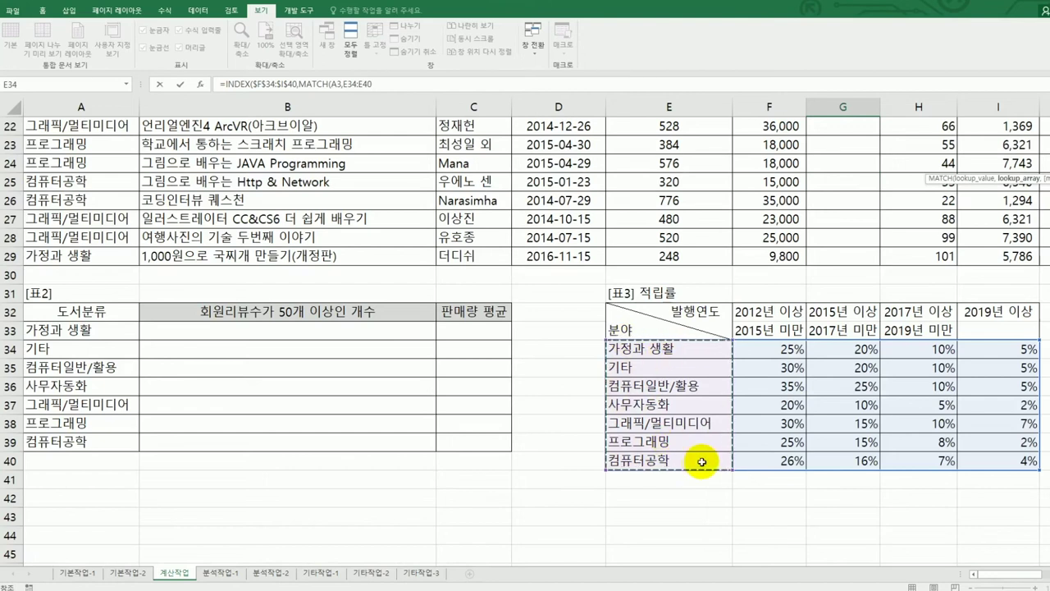
key(F4)
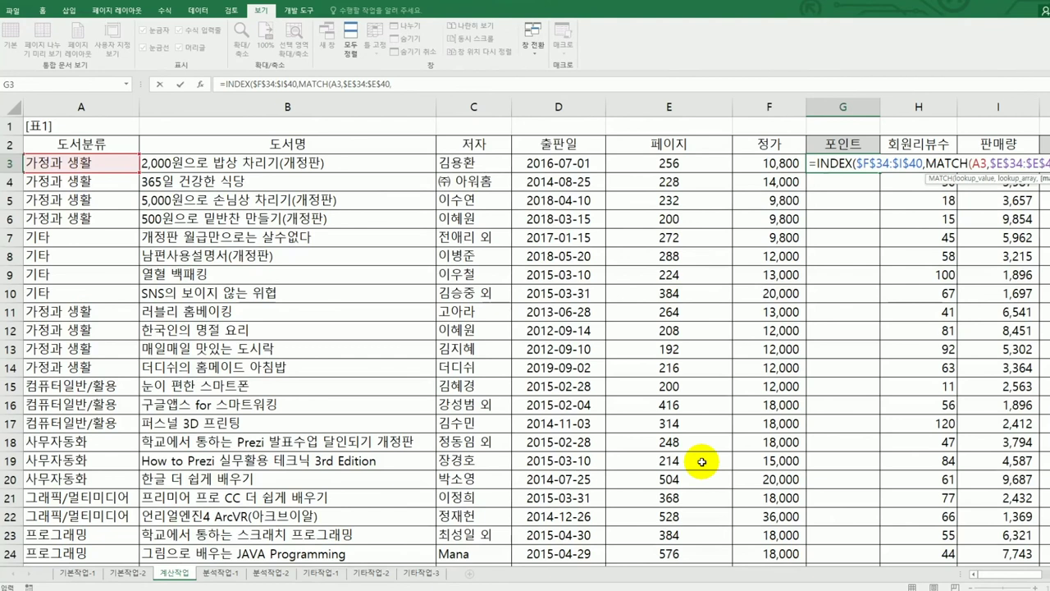
Complete the row MATCH with exact match type 0 and move on to the INDEX column number
scroll(702, 462, down, 7)
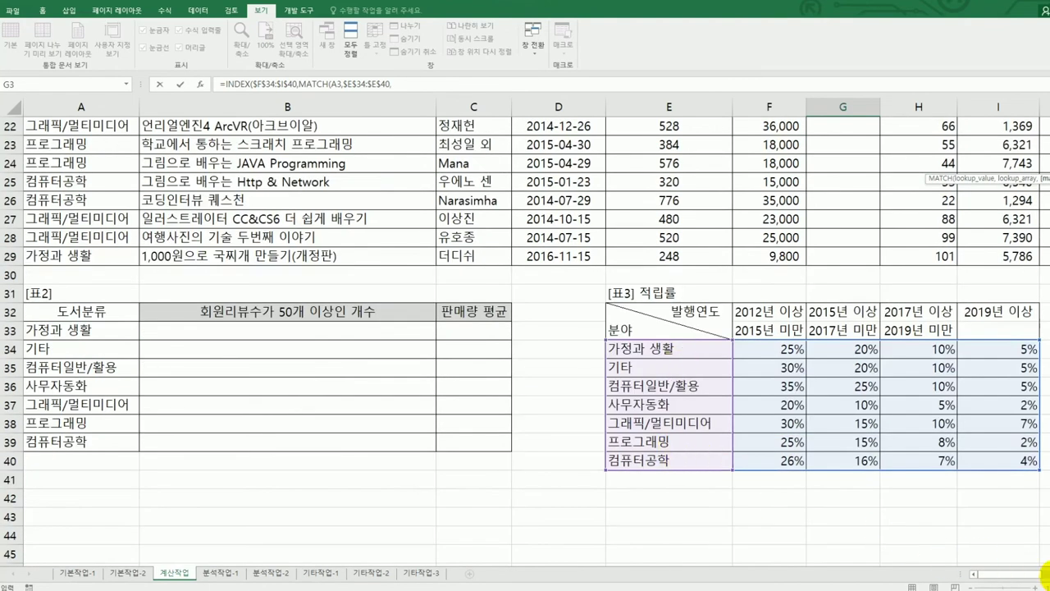
click(1045, 574)
click(1045, 573)
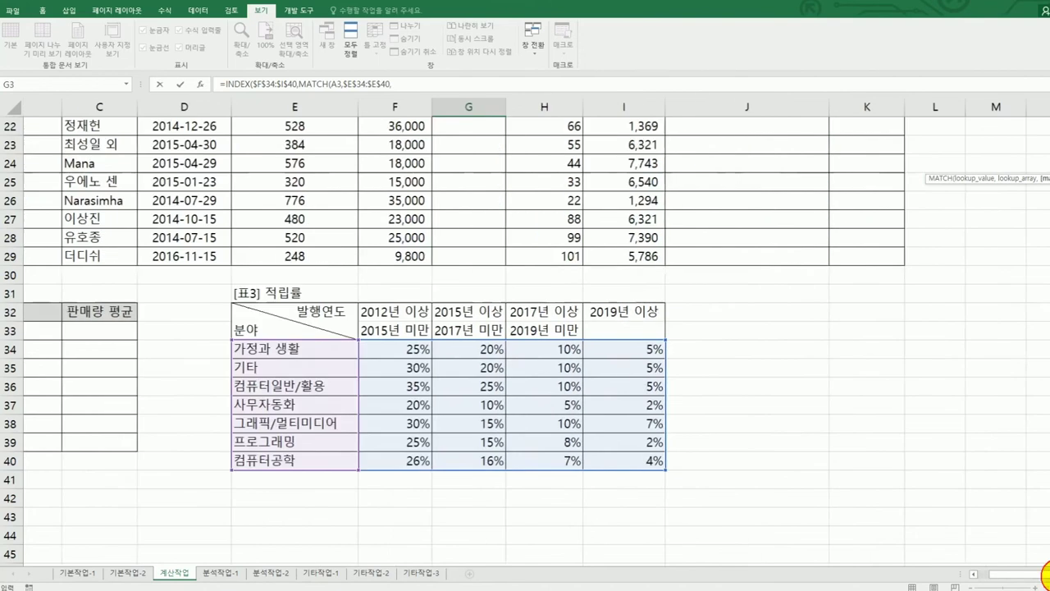
scroll(733, 363, up, 6)
scroll(722, 311, up, 1)
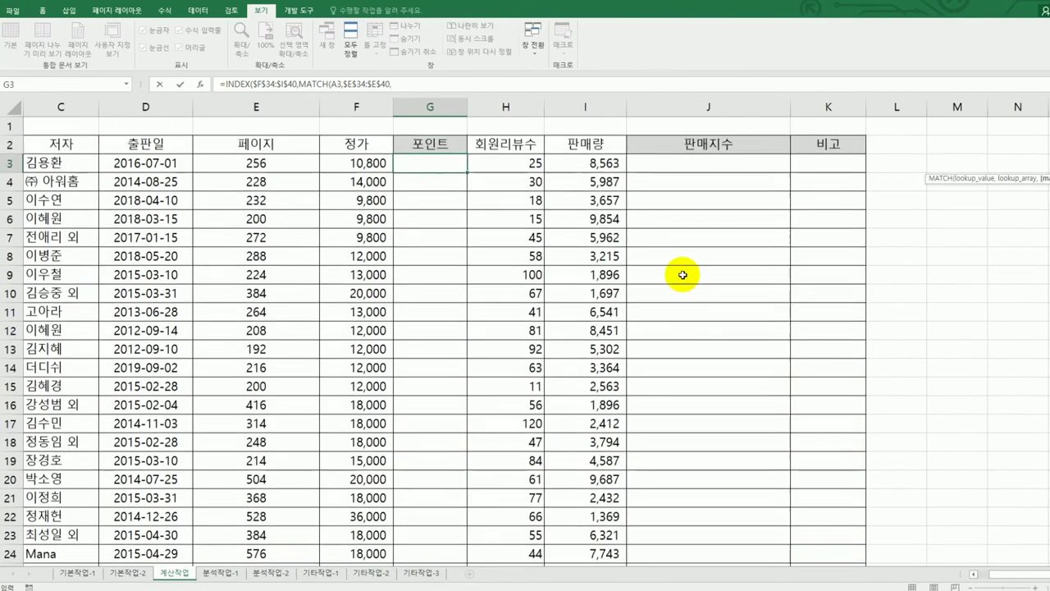
text(0)
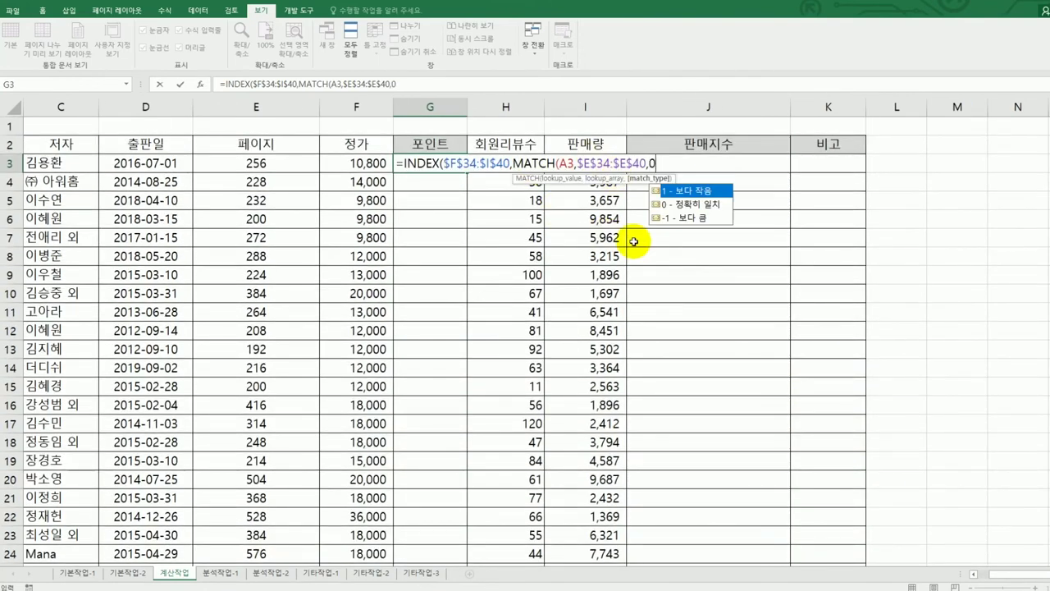
text())
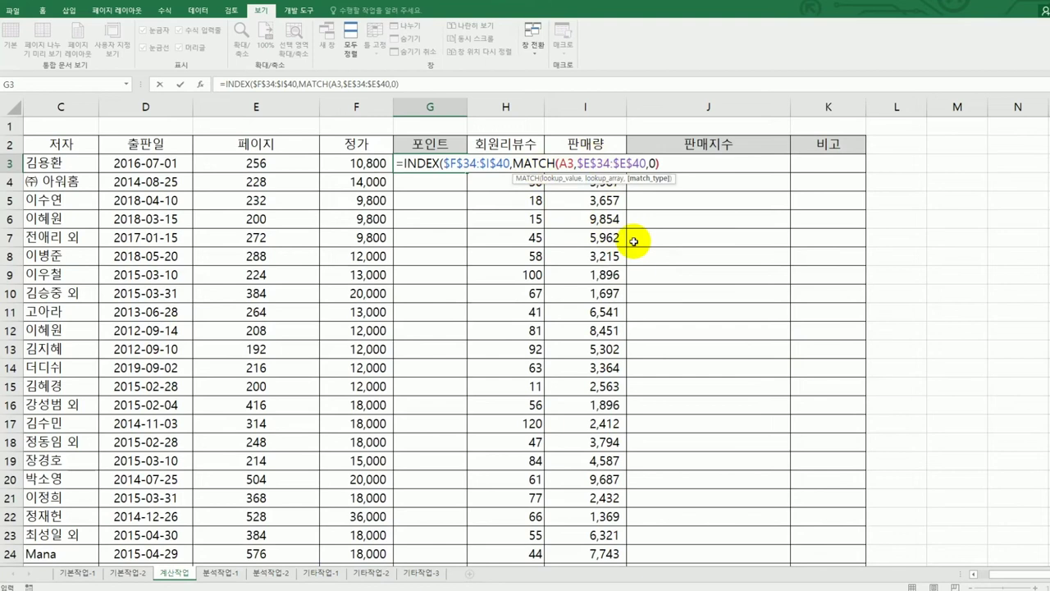
text(,)
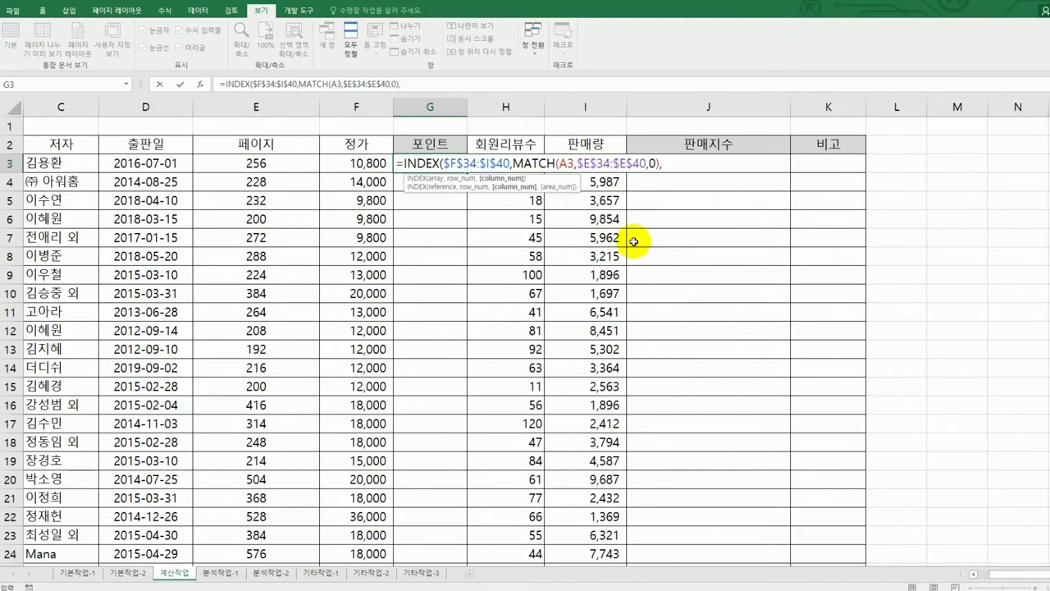
Add a MATCH as the column number, looking up YEAR(D3) in 표3's year headings with the absolute range $F$32:$I$32
text(matc)
key(Tab)
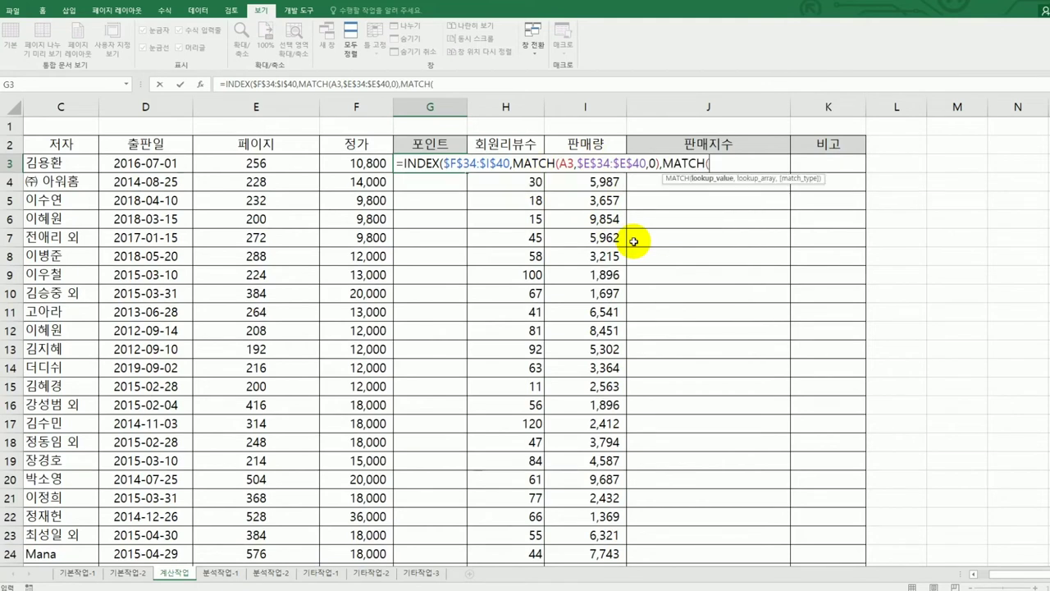
text(year()
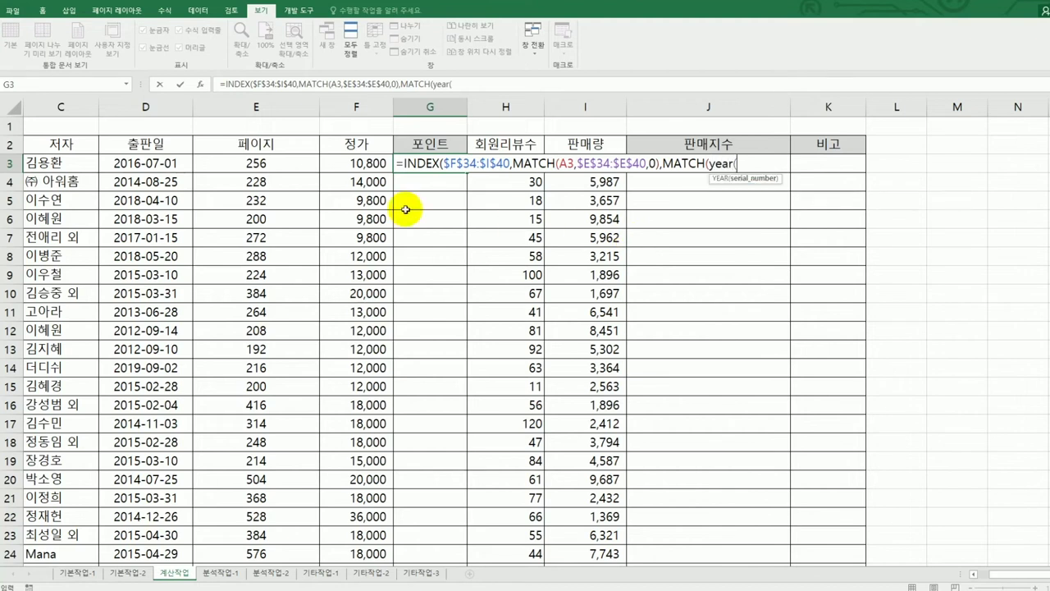
click(155, 163)
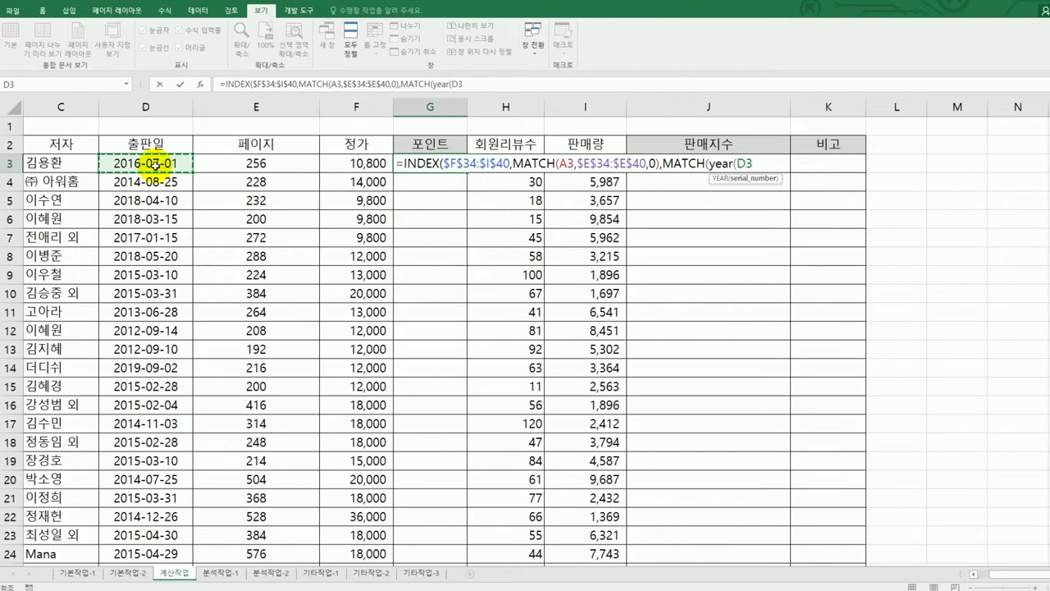
text(),)
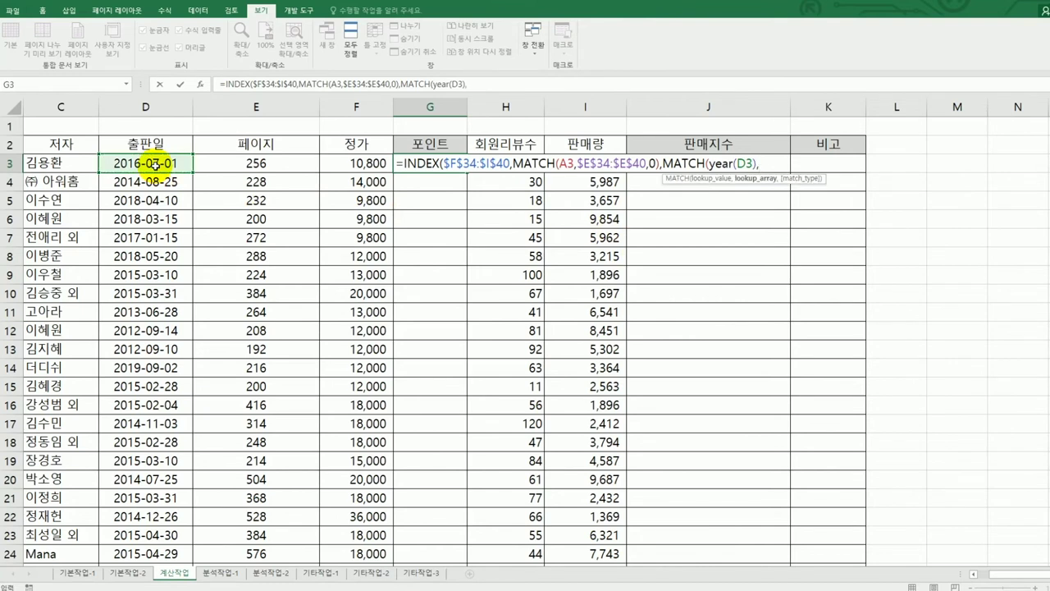
scroll(487, 434, down, 5)
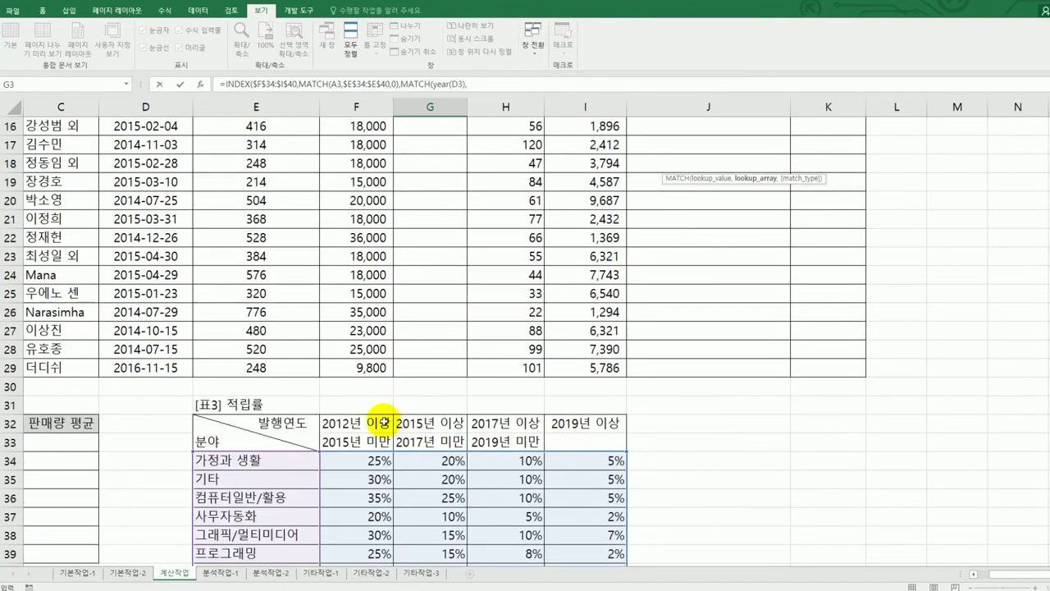
drag(384, 423, 588, 421)
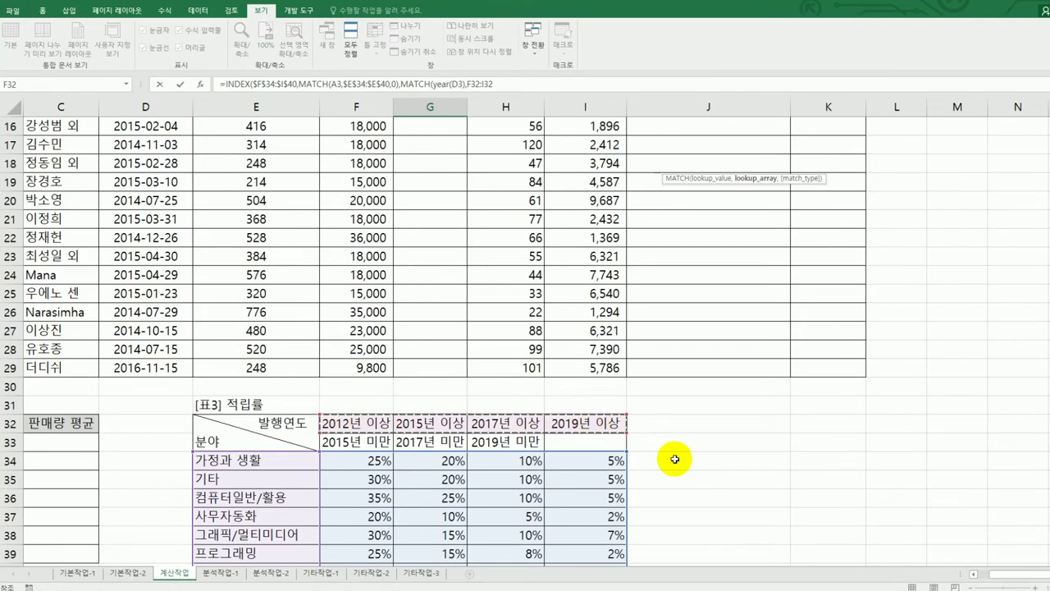
key(F4)
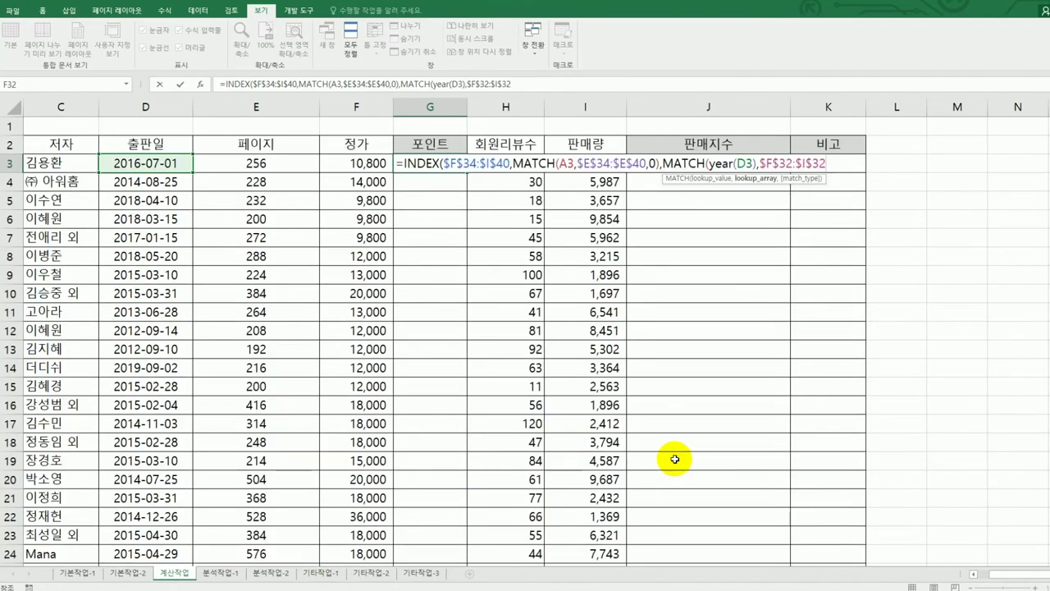
text(,)
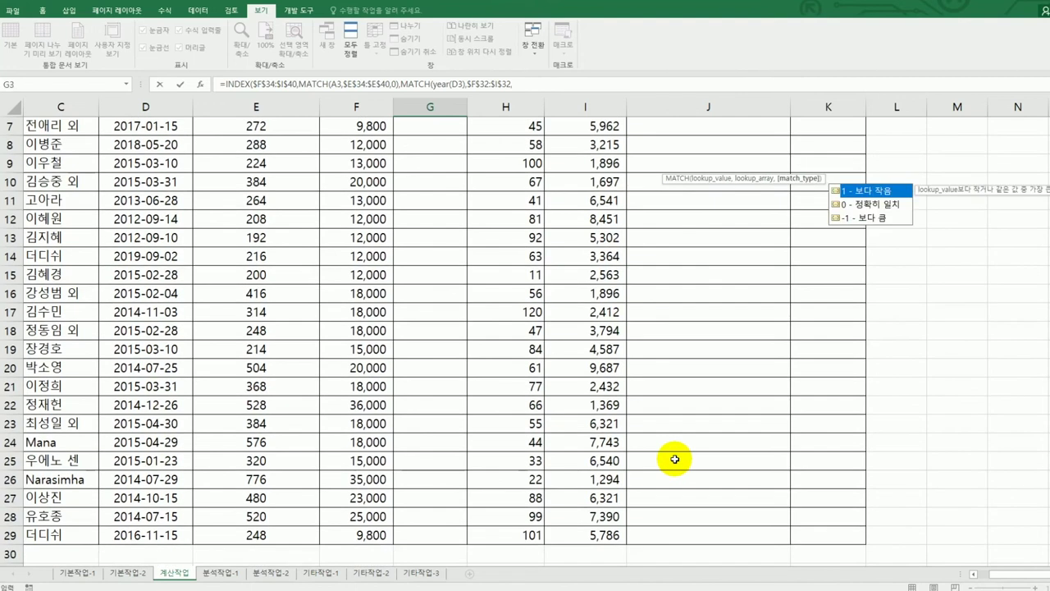
Finish the year MATCH with match type 1, enter the INDEX formula in G3 and copy it down through G29
scroll(674, 460, down, 2)
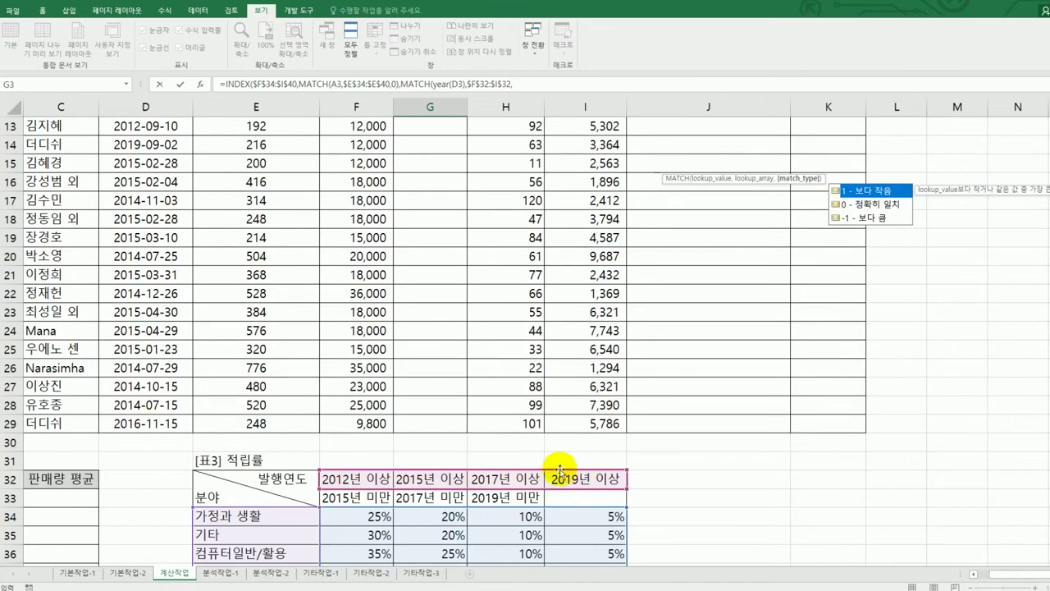
text(1)
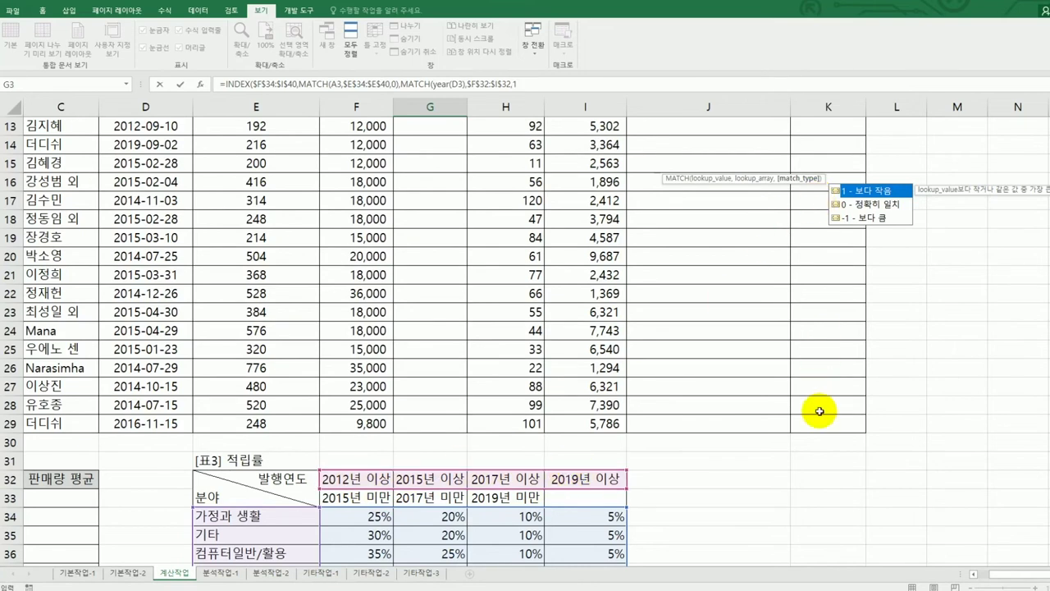
scroll(820, 411, up, 4)
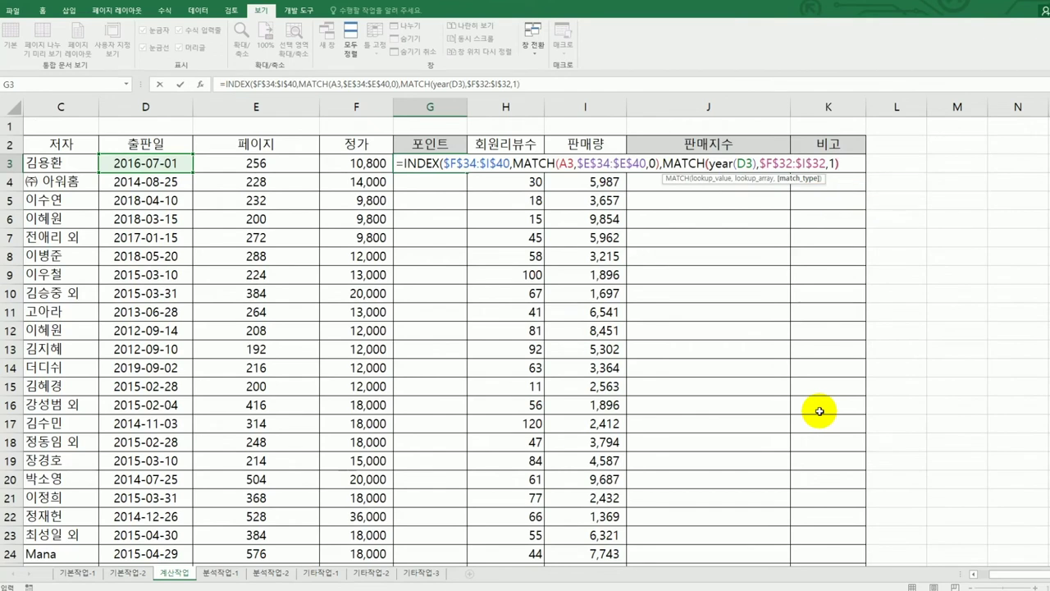
key(ctrl+Return)
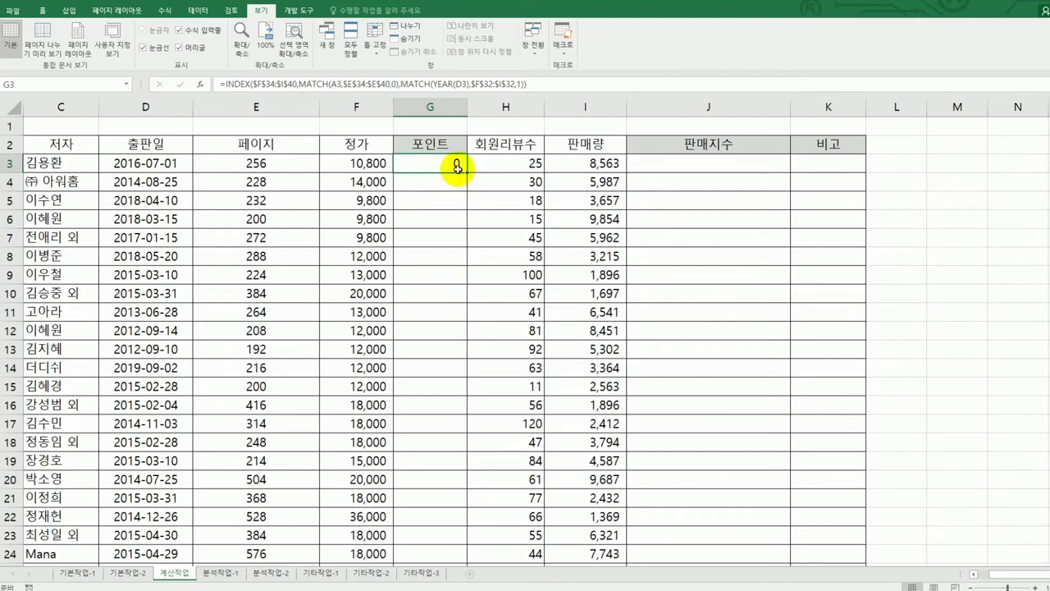
drag(457, 166, 470, 537)
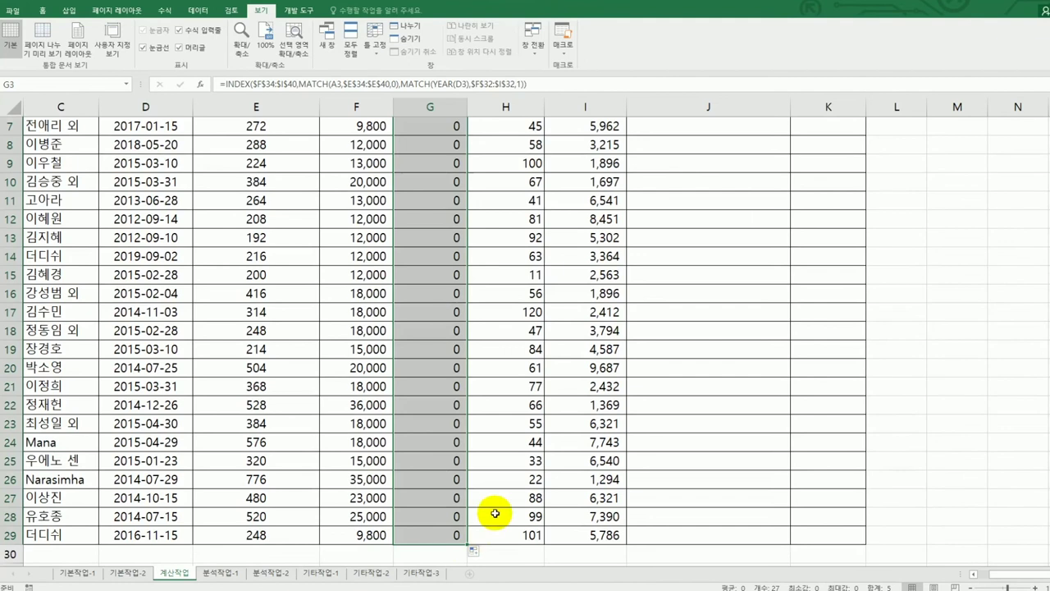
scroll(499, 492, up, 2)
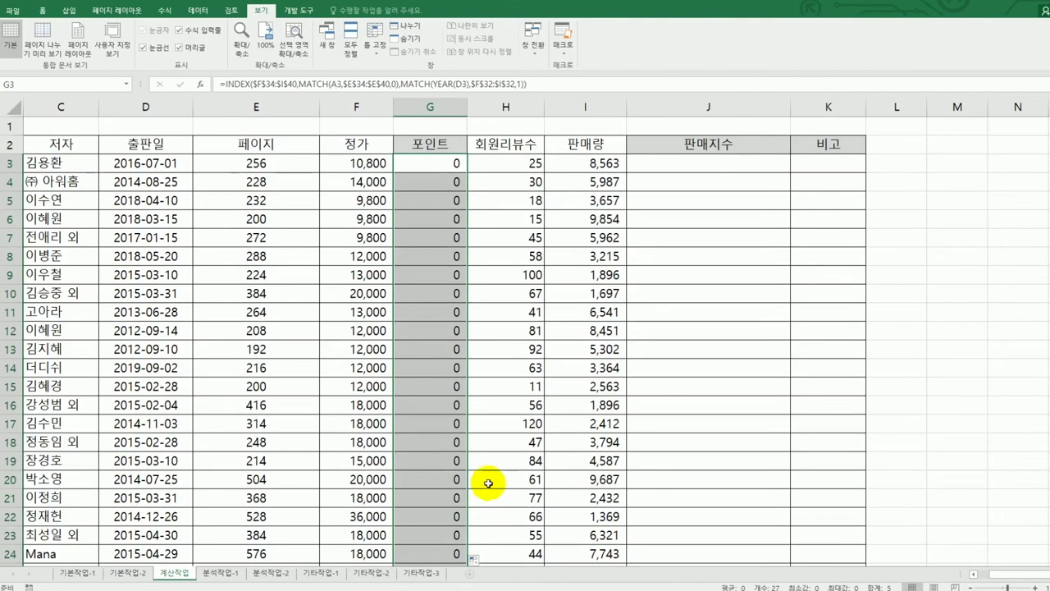
Preview the 포인트 values in the 일반 number format in the cell format settings without applying it
right_click(444, 165)
click(520, 353)
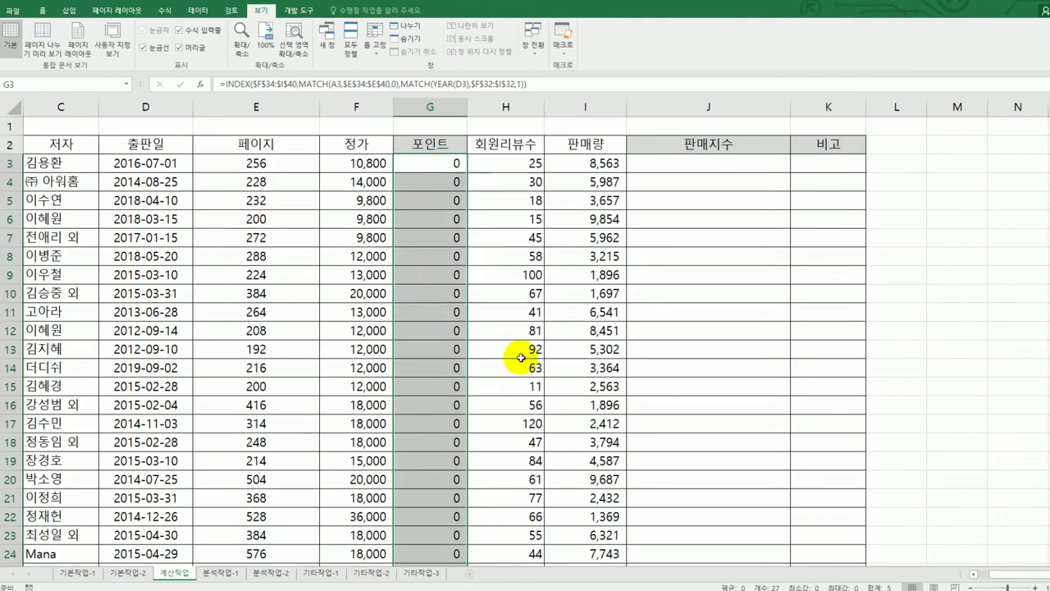
drag(457, 216, 589, 215)
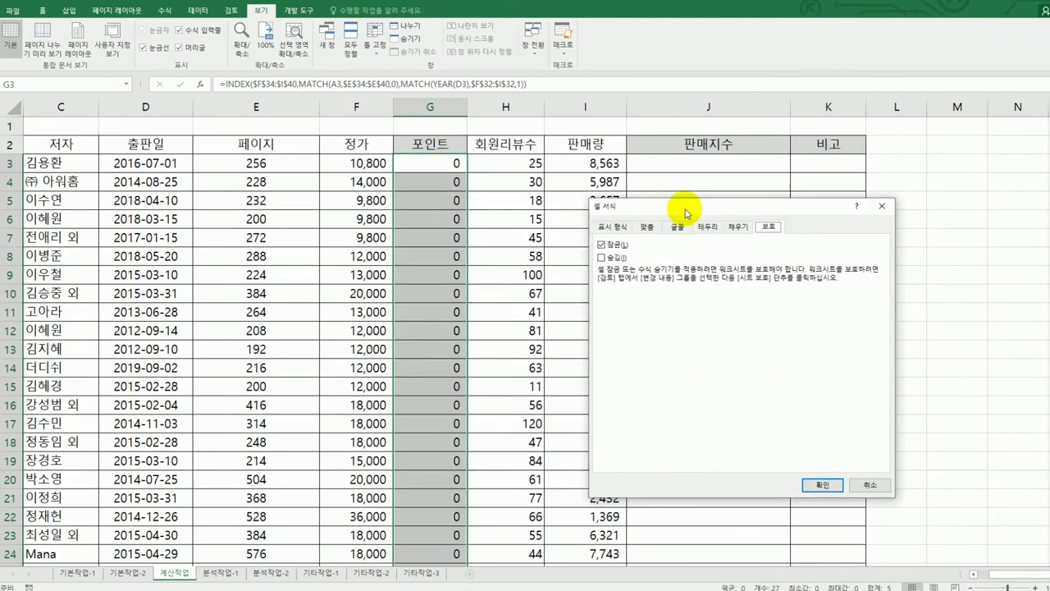
click(619, 228)
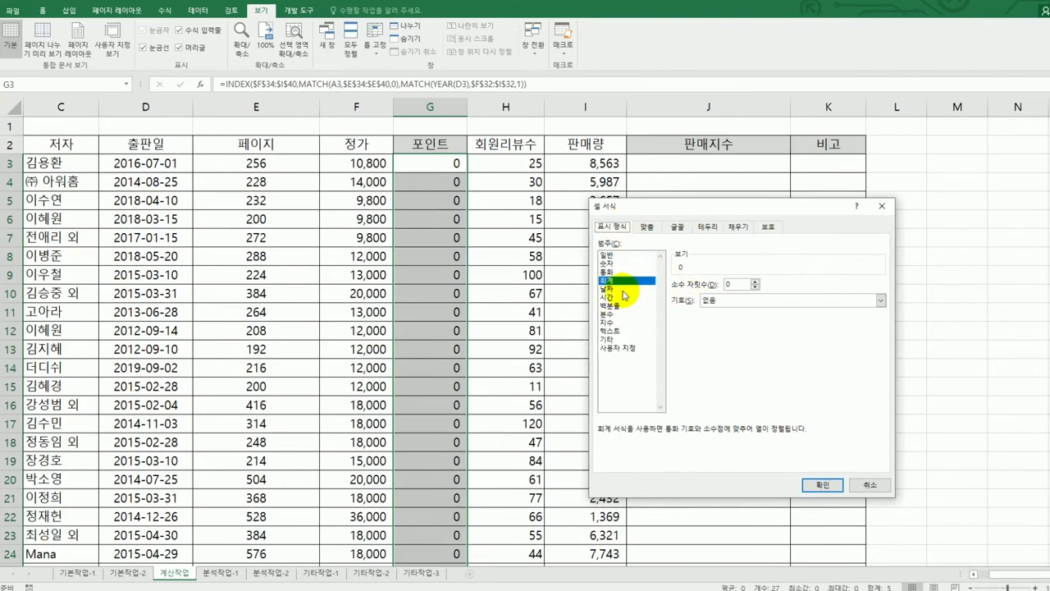
click(615, 256)
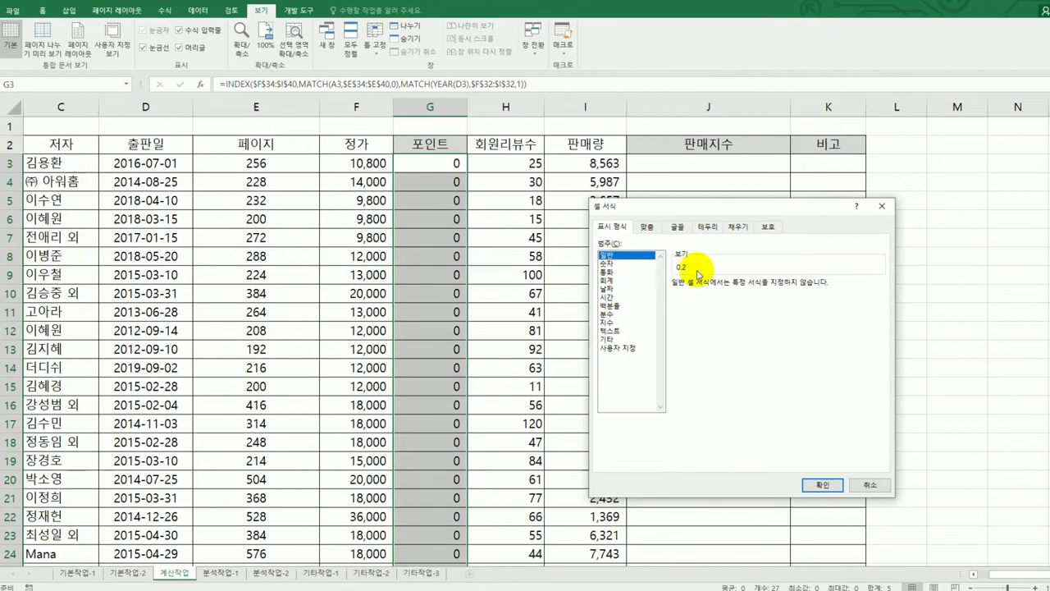
click(869, 485)
Multiply the INDEX formula in G3 by the 정가 in F3 and copy it down through G29
click(401, 165)
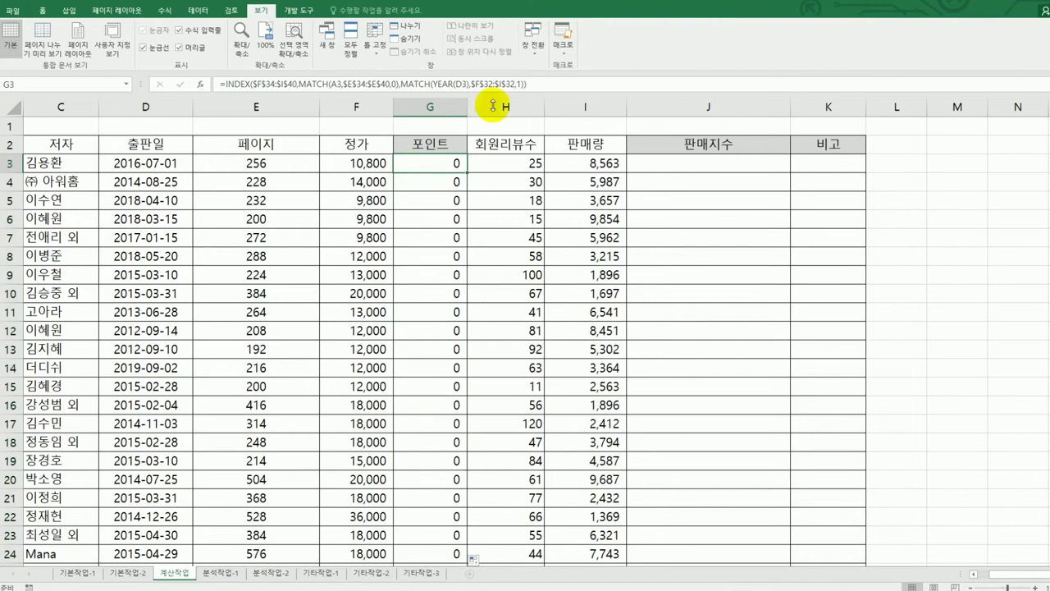
click(555, 82)
text(*)
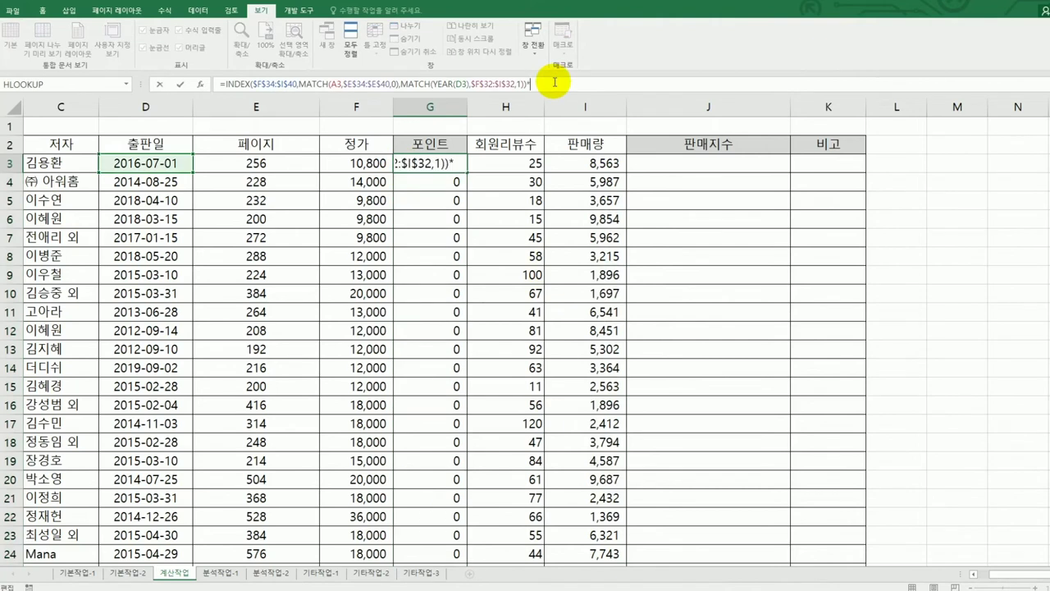
click(347, 164)
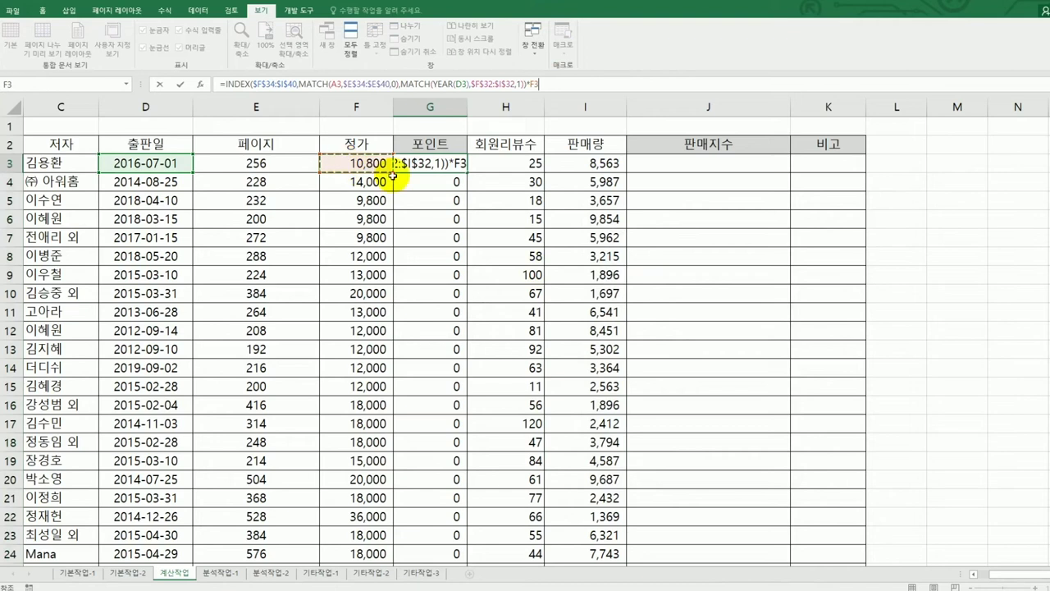
key(ctrl+Return)
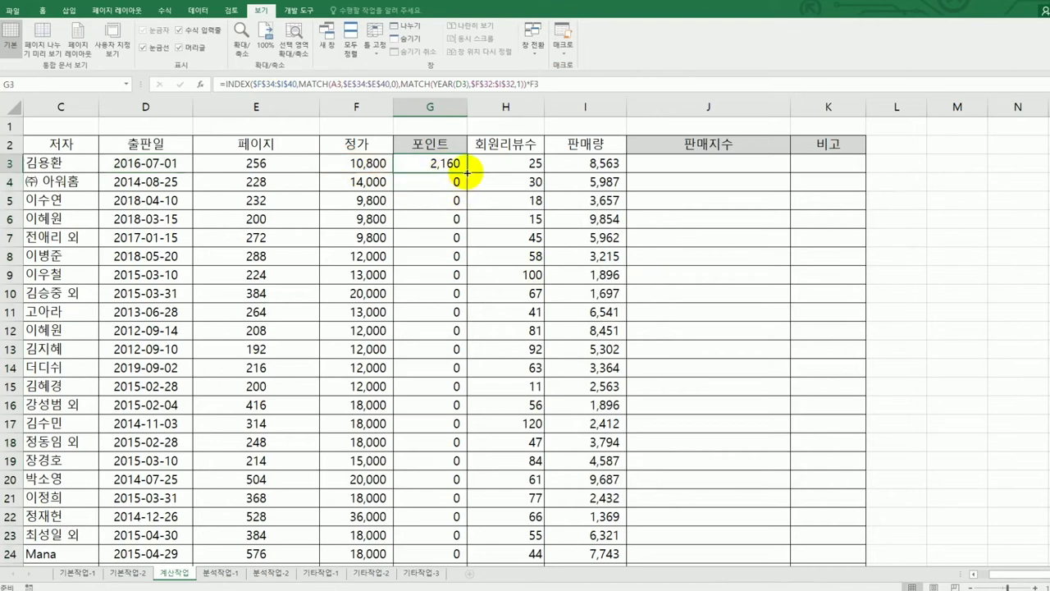
drag(467, 172, 464, 540)
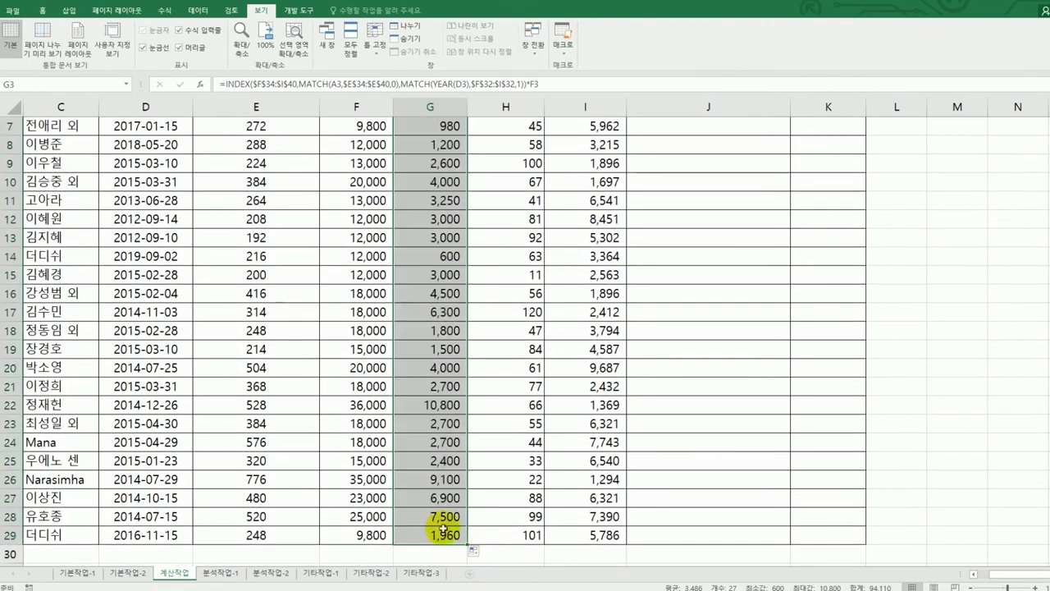
Review 표3's rates in F34:I40 against the 정가 in F3 and the 포인트 formula in G3
scroll(433, 515, down, 4)
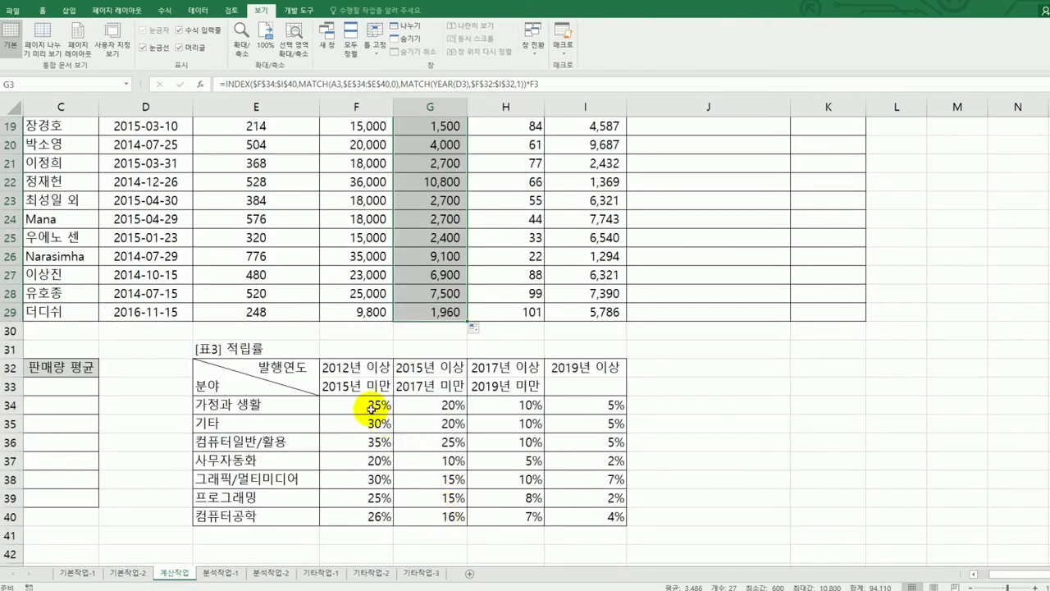
click(367, 404)
shift+click(563, 520)
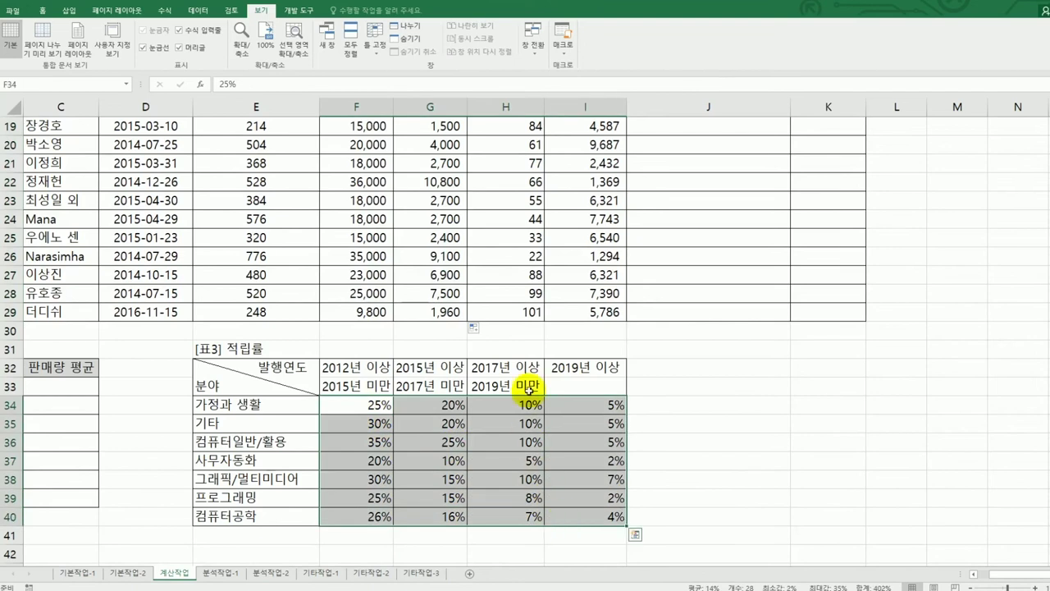
scroll(528, 386, up, 4)
scroll(522, 355, up, 2)
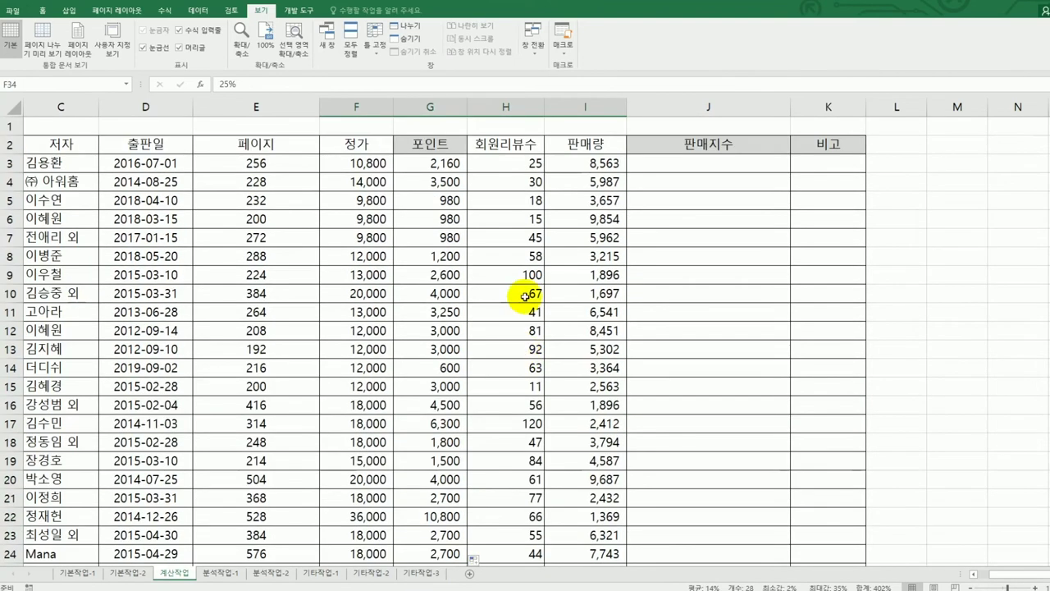
click(373, 161)
click(428, 163)
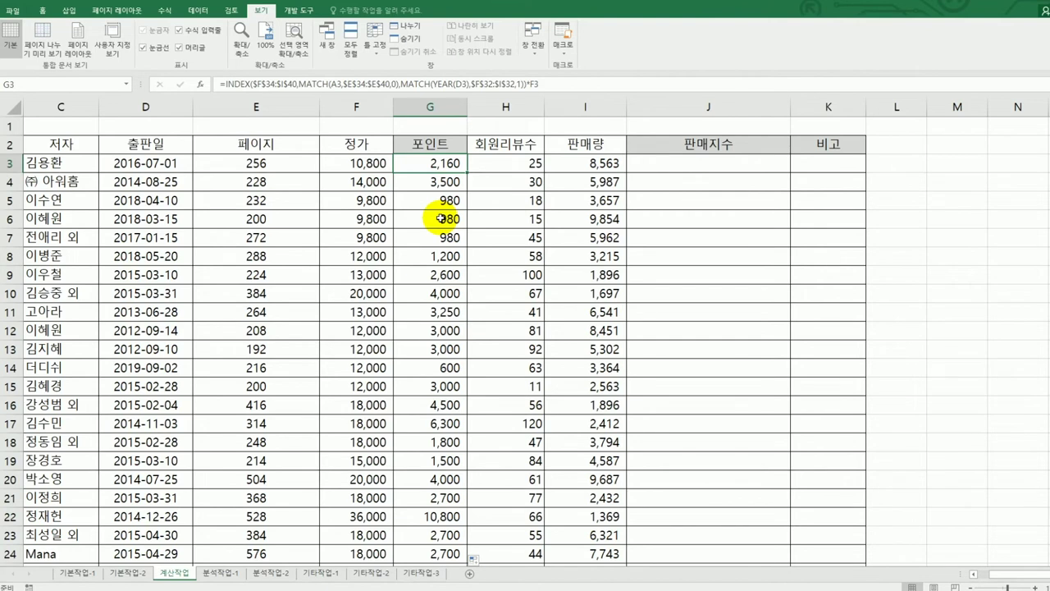
Start the 판매지수 formula in J3 with CONCATENATE and a nested REPT as its first text
click(715, 165)
scroll(715, 166, down, 3)
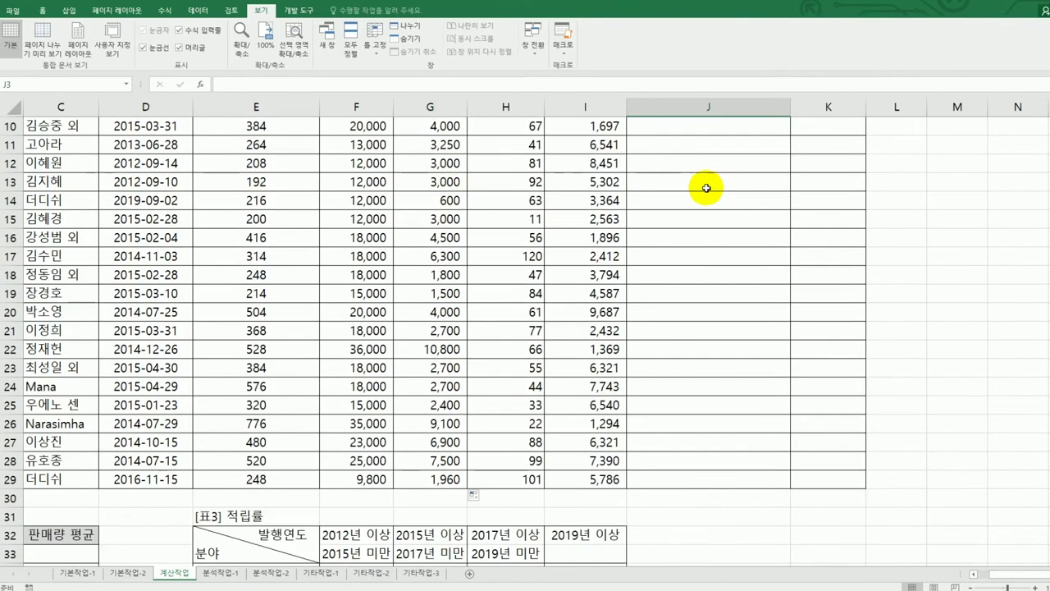
scroll(706, 188, up, 3)
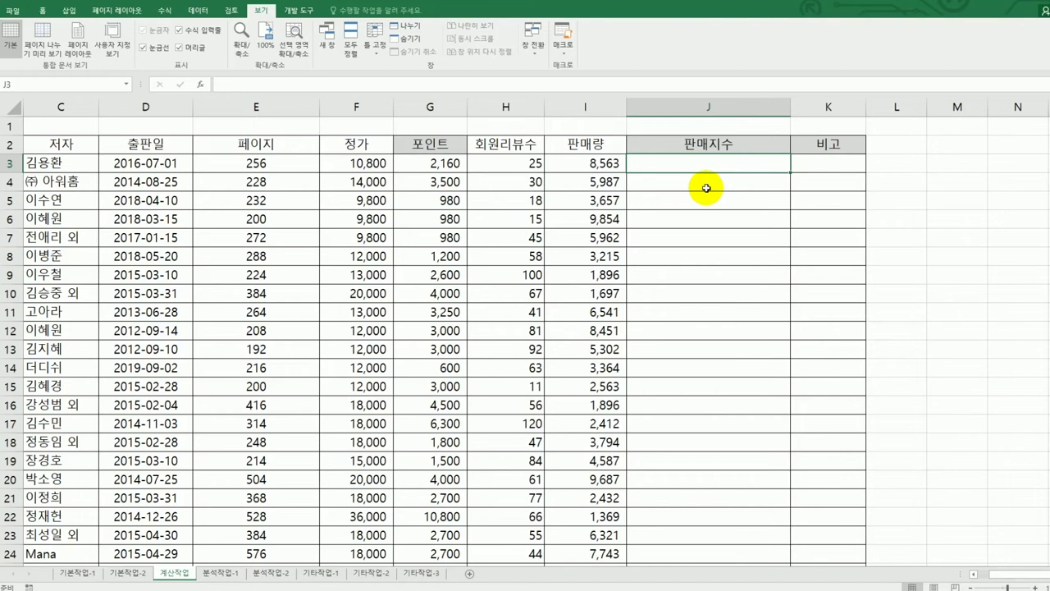
text(=con)
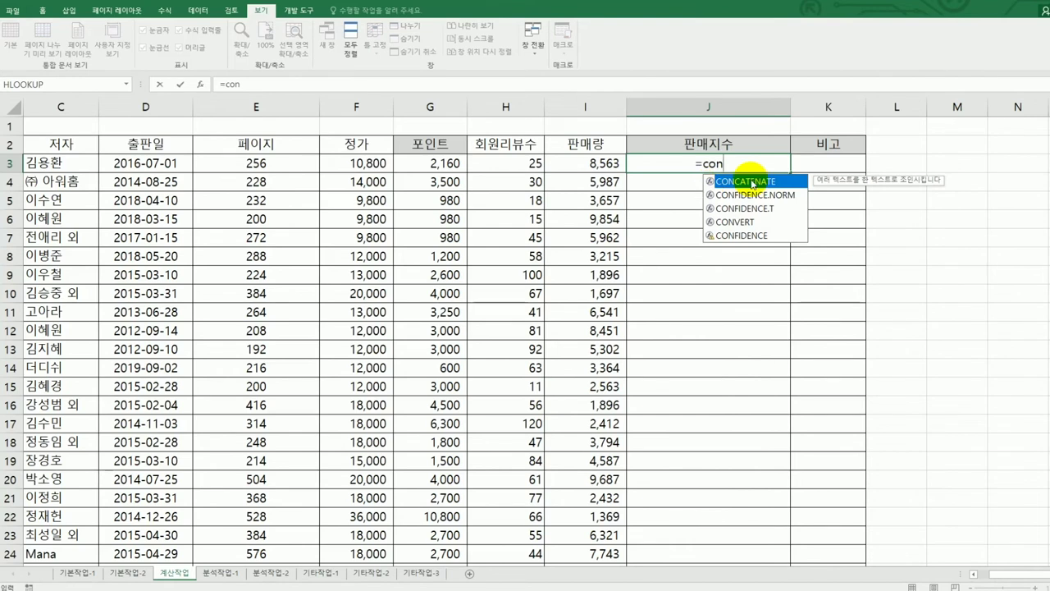
double_click(752, 181)
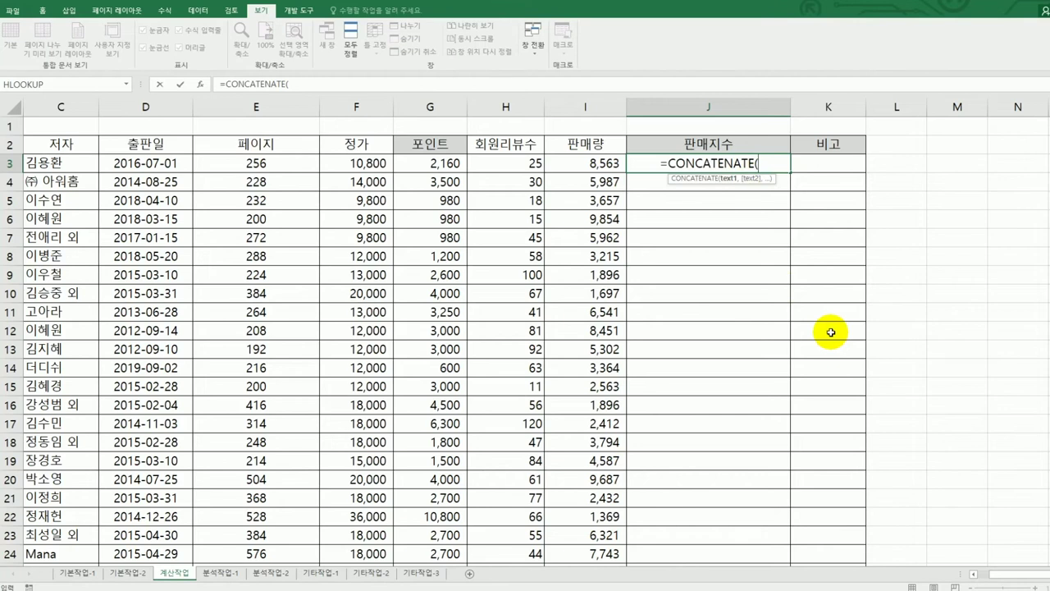
text(rep)
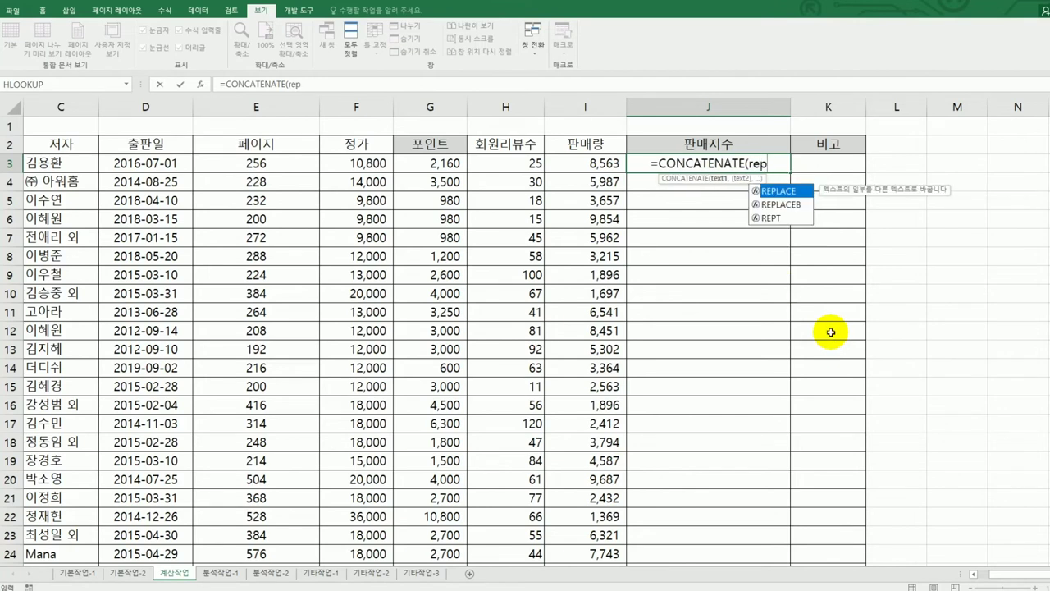
double_click(779, 218)
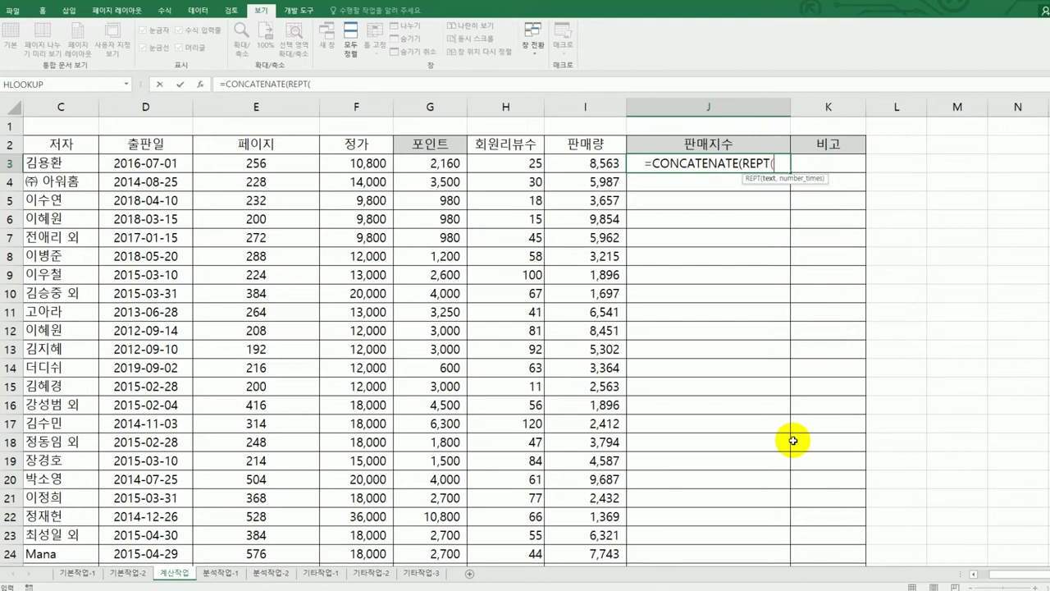
Set the REPT text to the special character "★" and move on to its repeat count
text(")
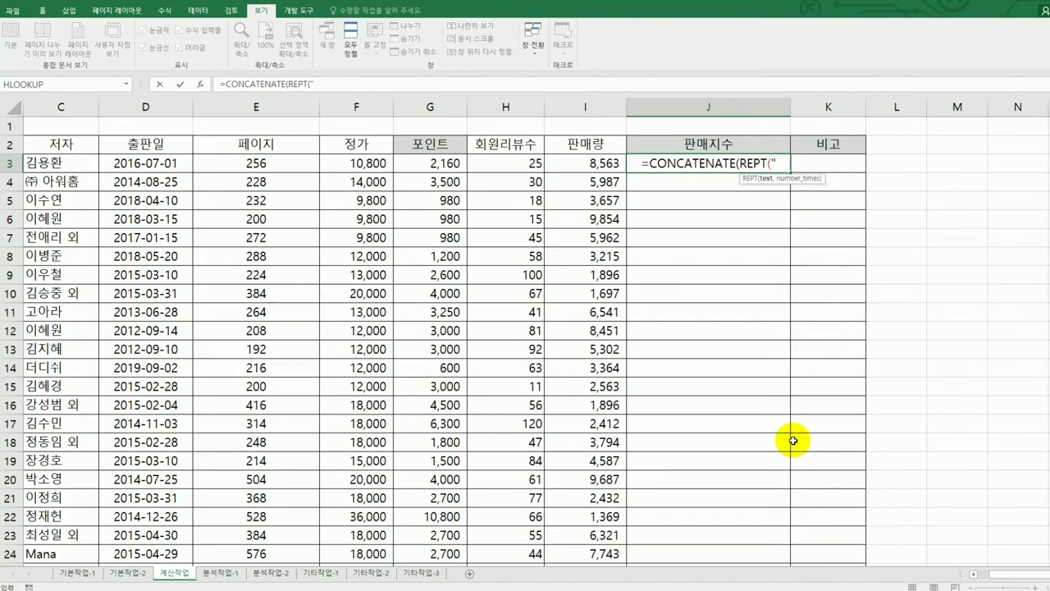
text(ㅁ)
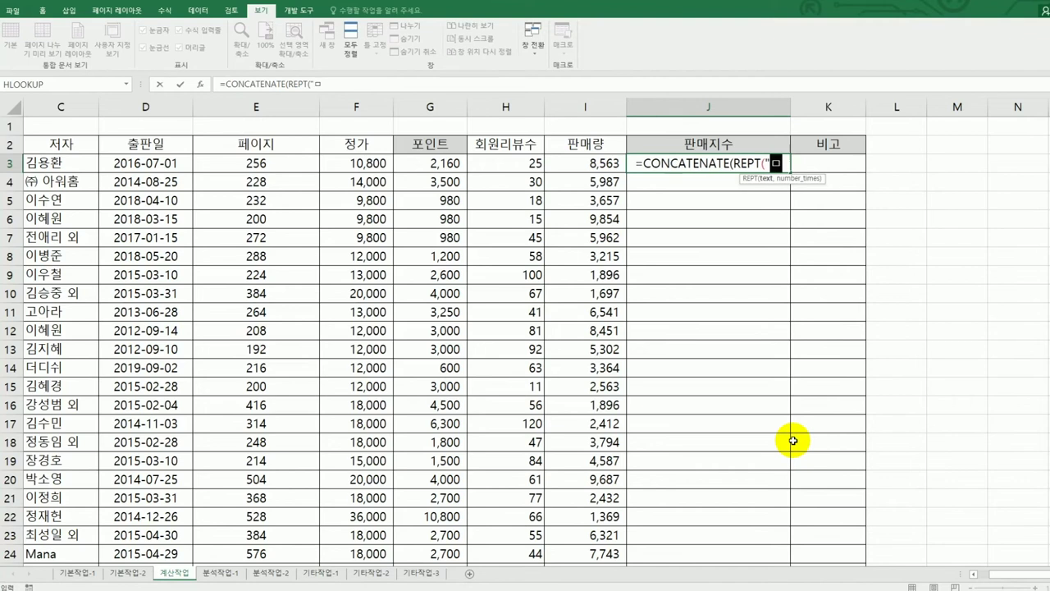
key(Hangul_Hanja)
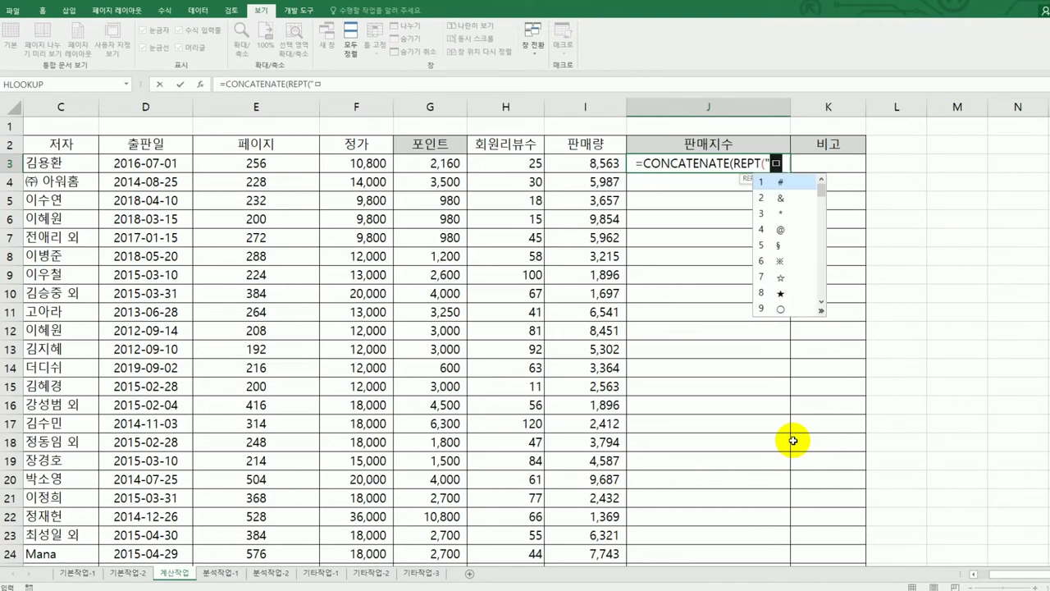
click(788, 295)
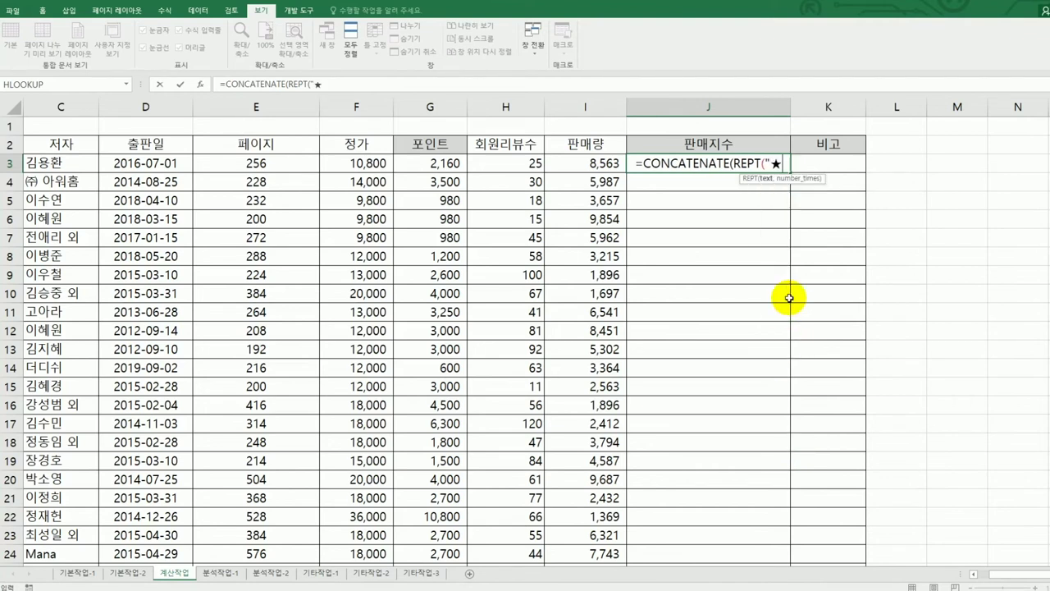
text(",)
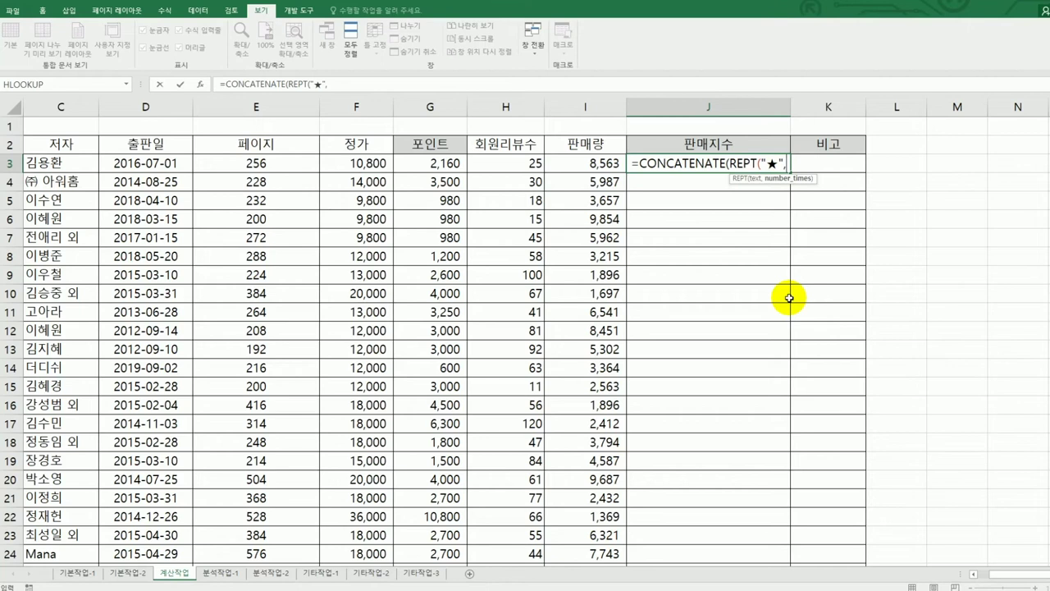
Try I3/1000 as the ★ REPT's repeat count and remove it again
click(598, 166)
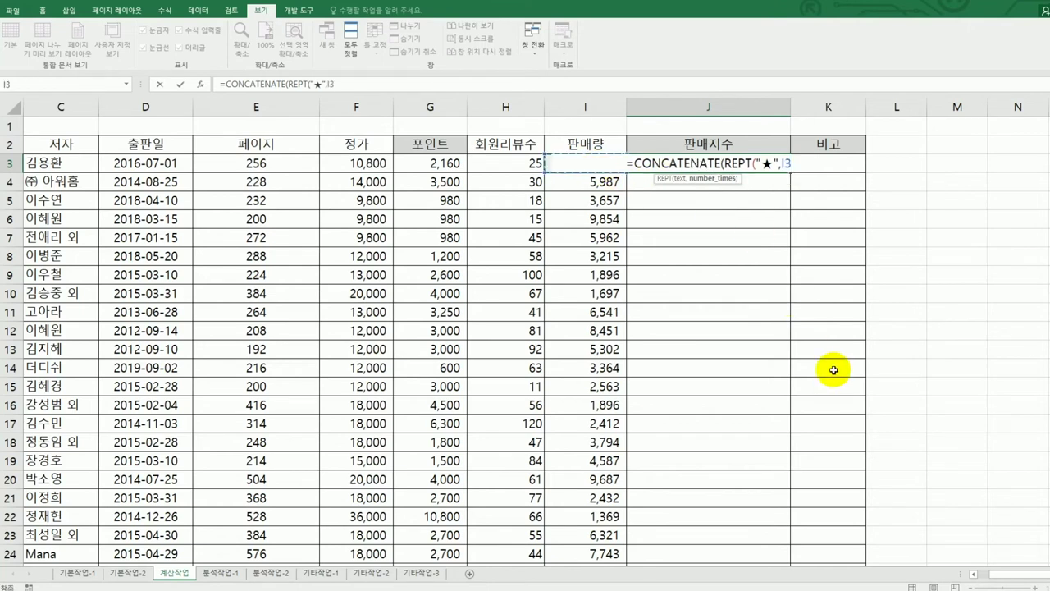
text(/1000)
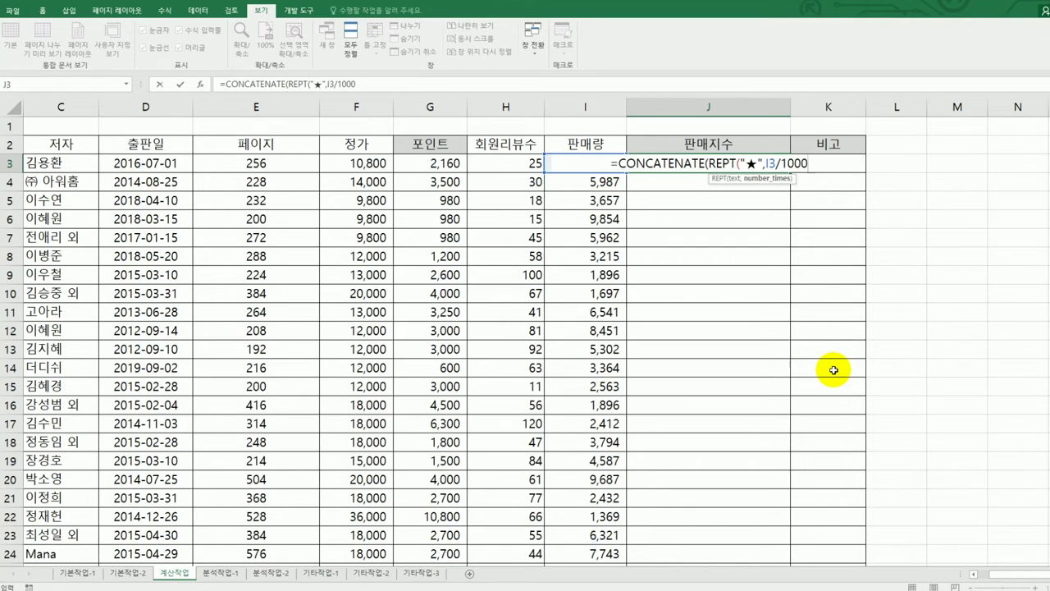
key(BackSpace)
key(BackSpace)
key(BackSpace)
key(BackSpace)
key(BackSpace)
key(BackSpace)
key(BackSpace)
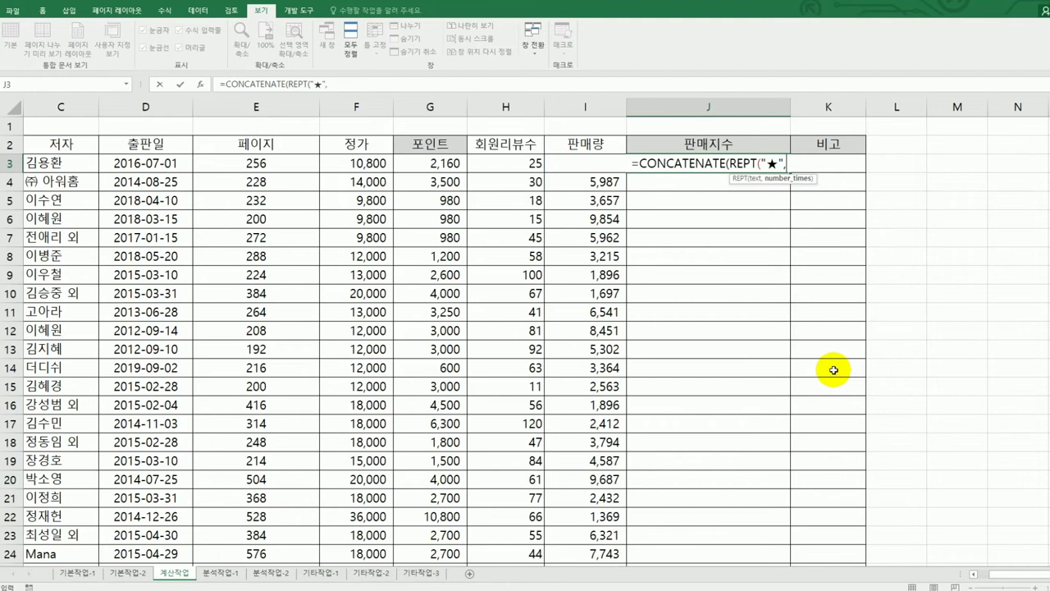
Use QUOTIENT(I3,1000) as the ★ repeat count and close the REPT function
text(qu)
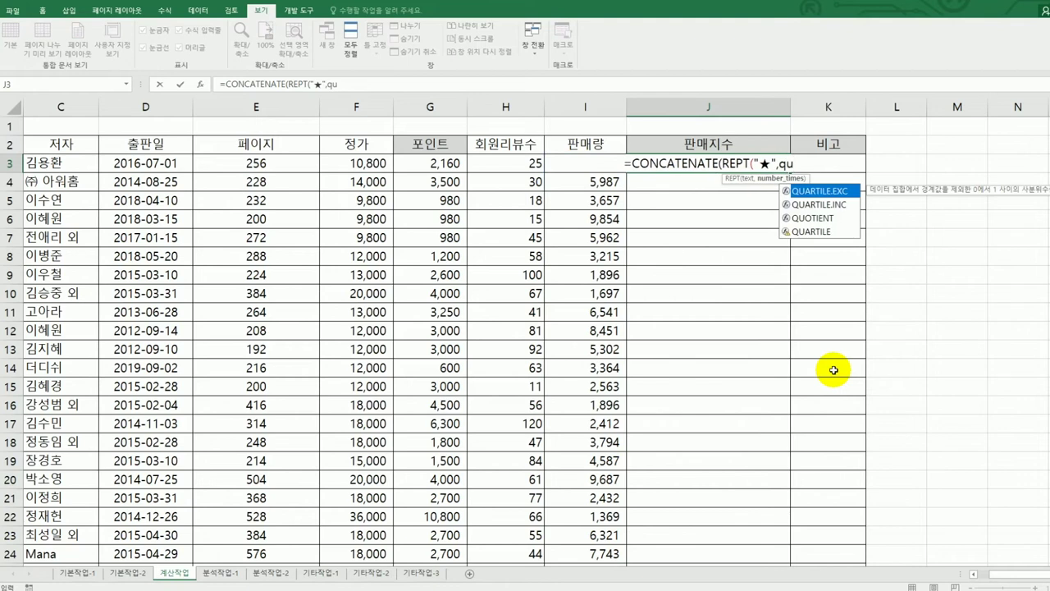
key(Down)
key(Down)
key(Tab)
key(Left)
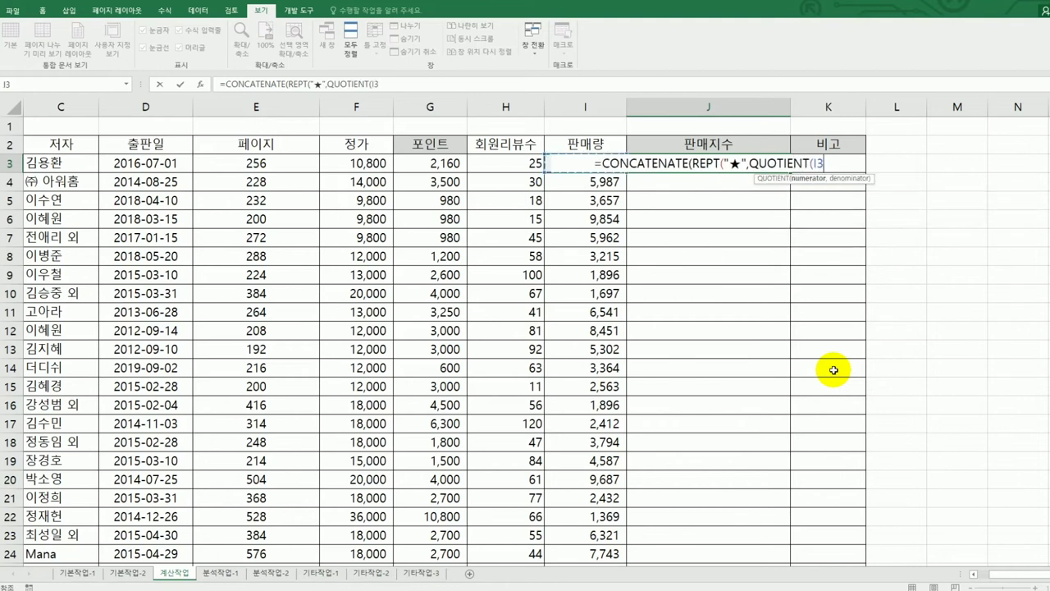
text(,1000)
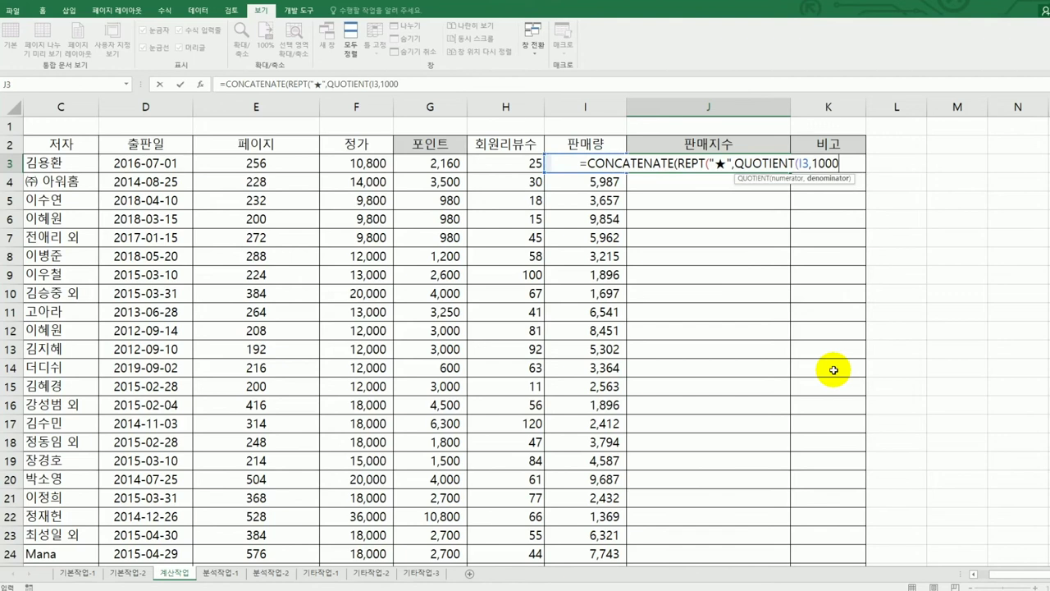
text())
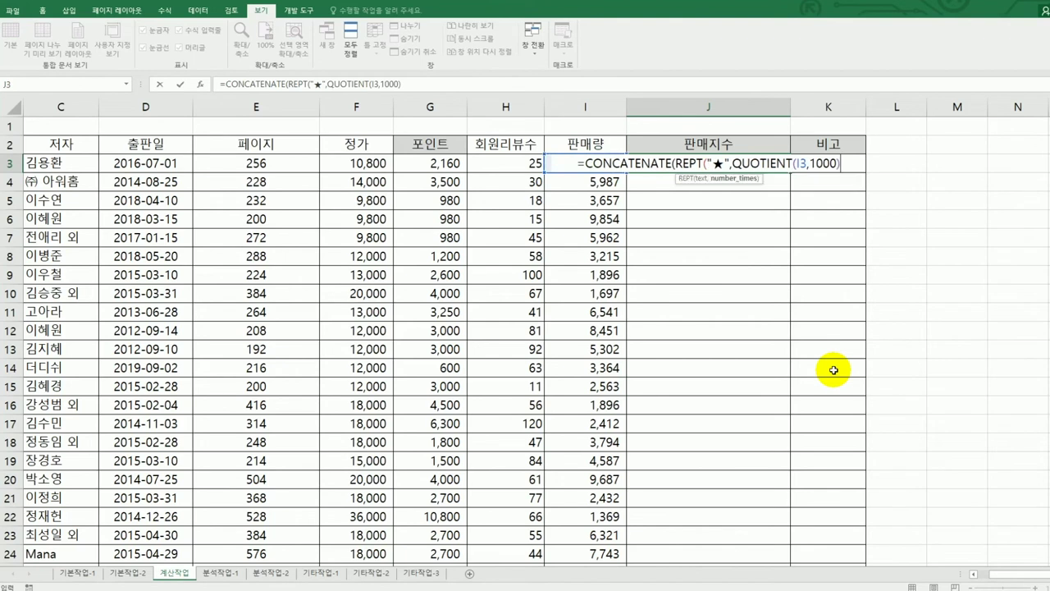
text())
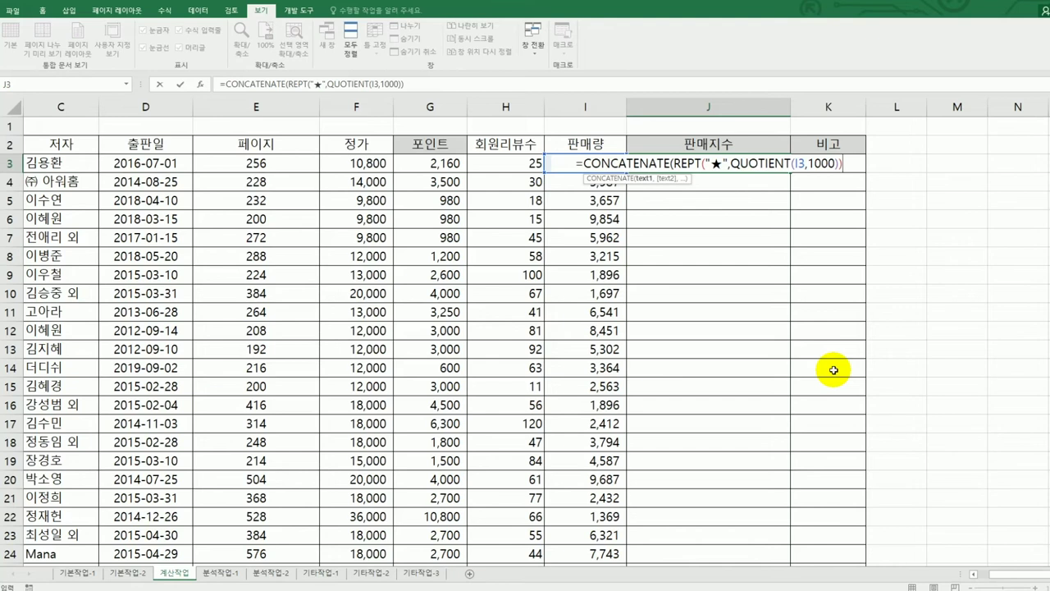
Add a nested REPT function as the second text of the CONCATENATE formula in J3
text(,)
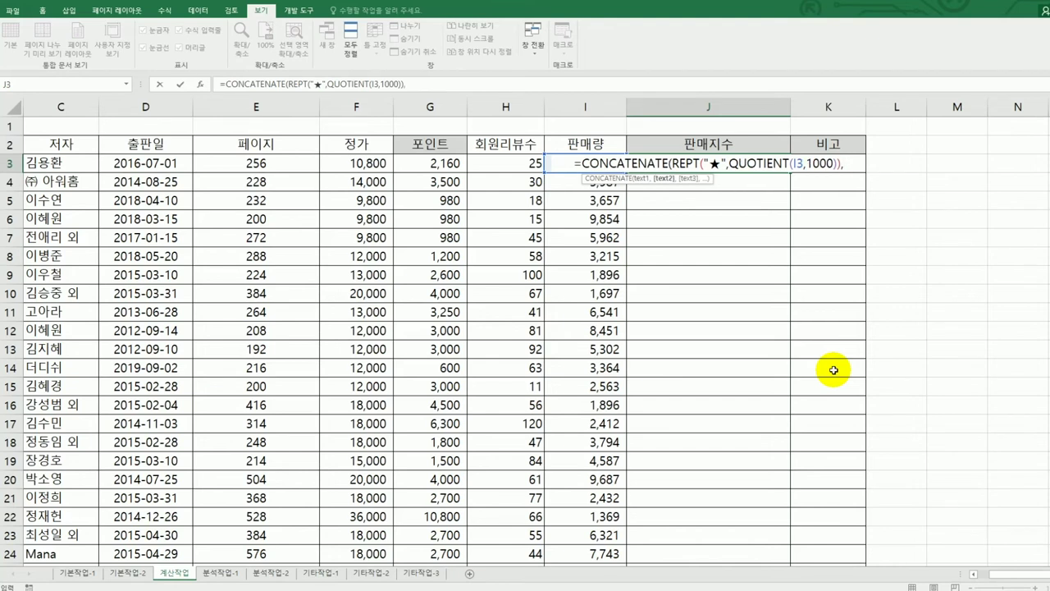
text(rep)
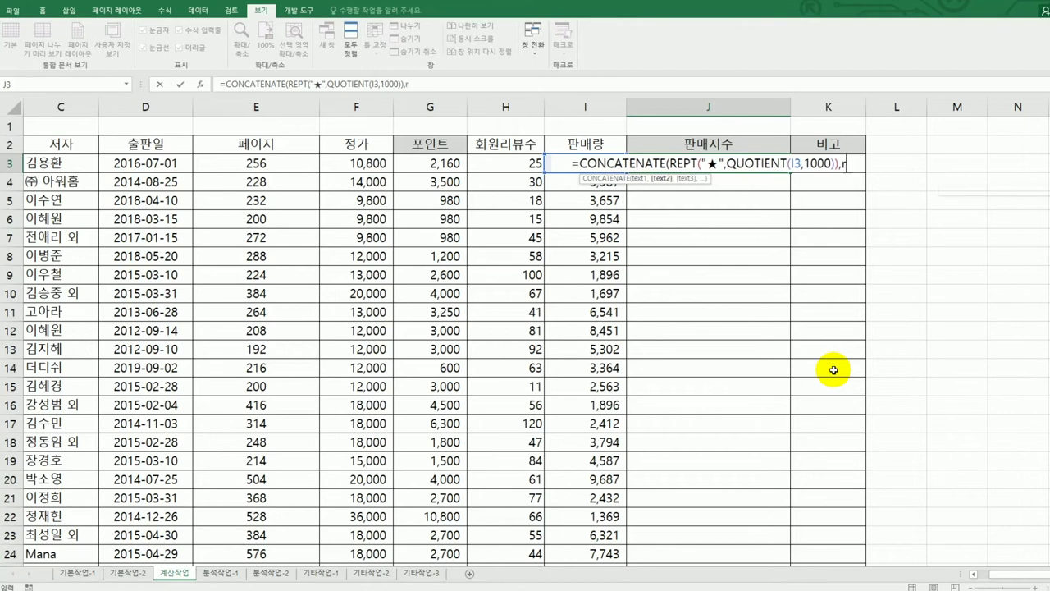
key(Down)
key(Down)
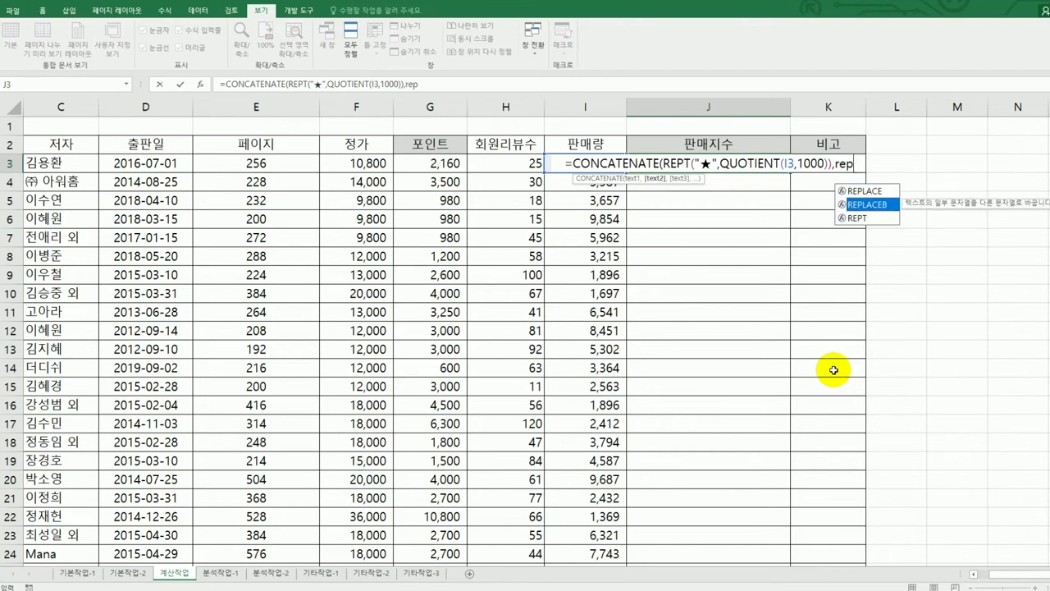
key(Tab)
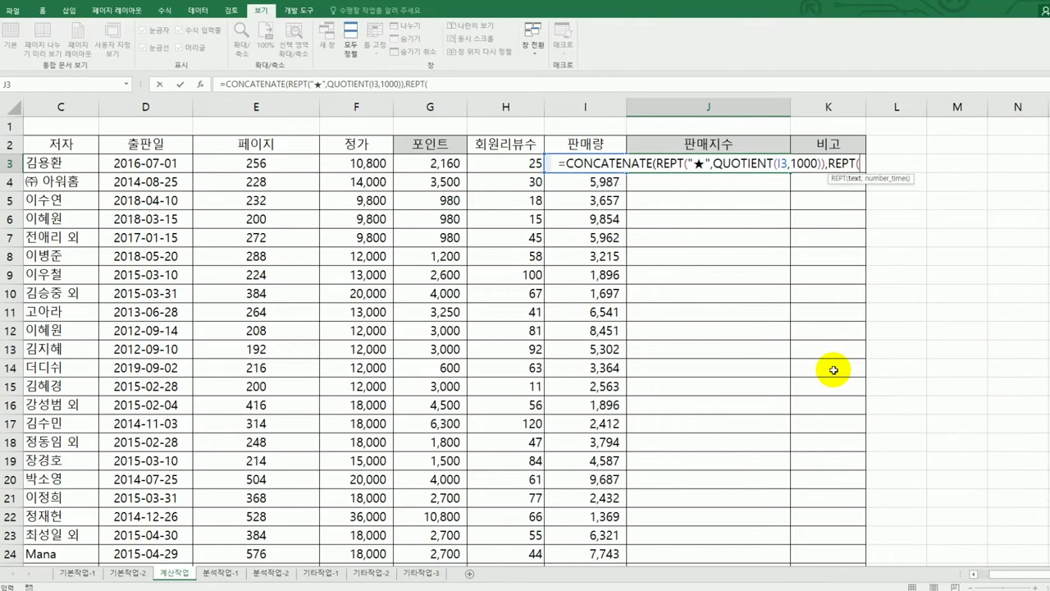
Set the second REPT's text to the special character "☆" and move on to its repeat count
text("a)
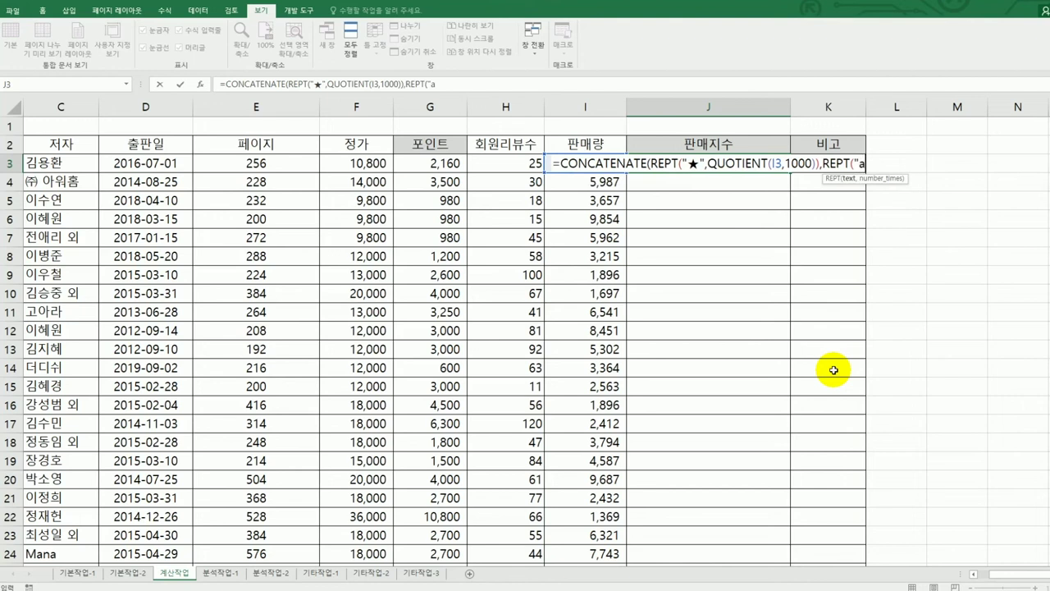
key(BackSpace)
key(Hangul)
text(ㅁ)
key(Hangul_Hanja)
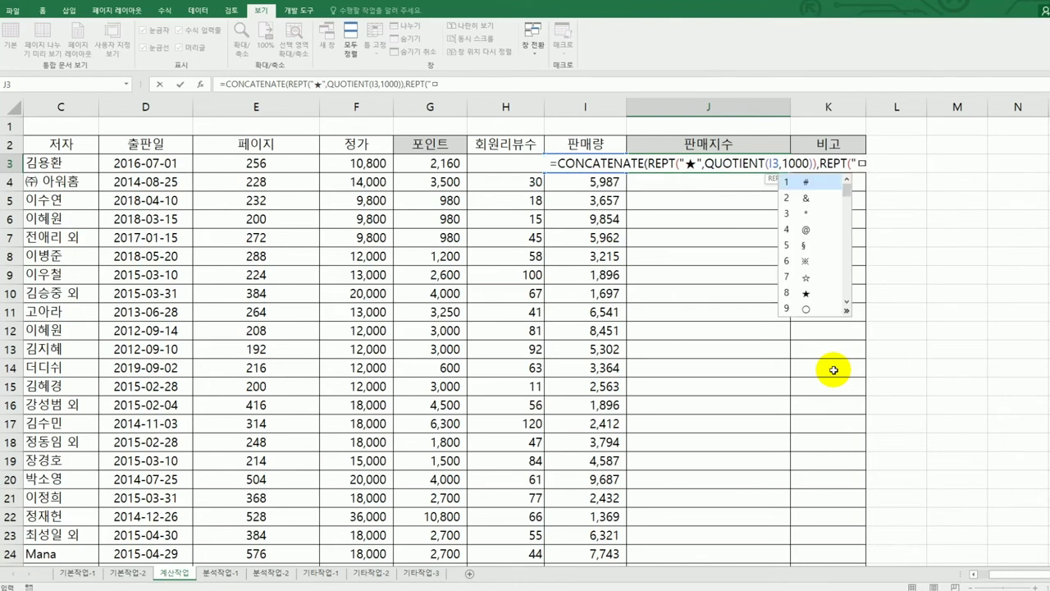
text(7)
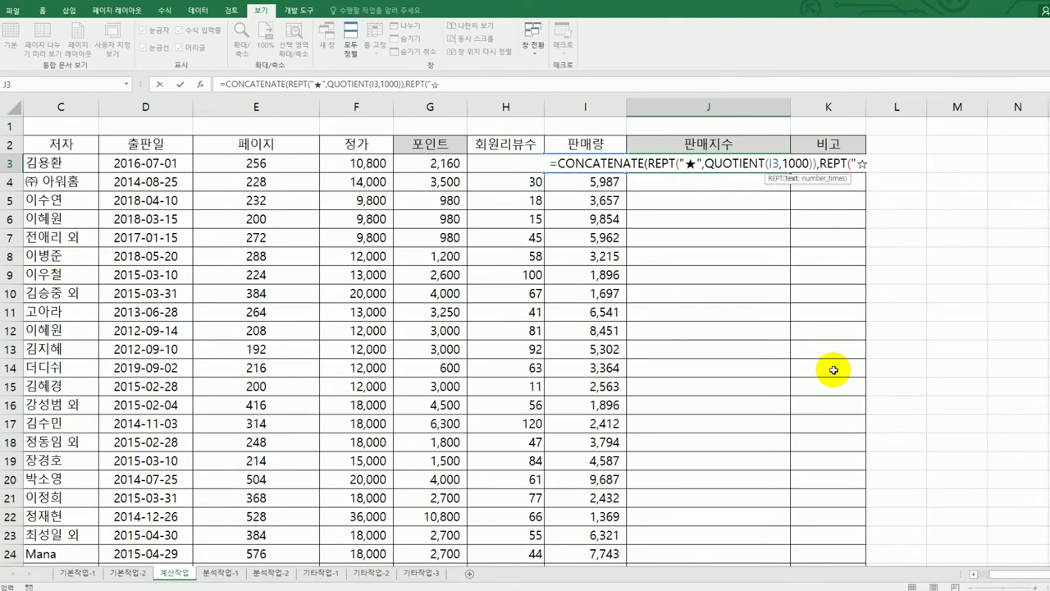
text(",)
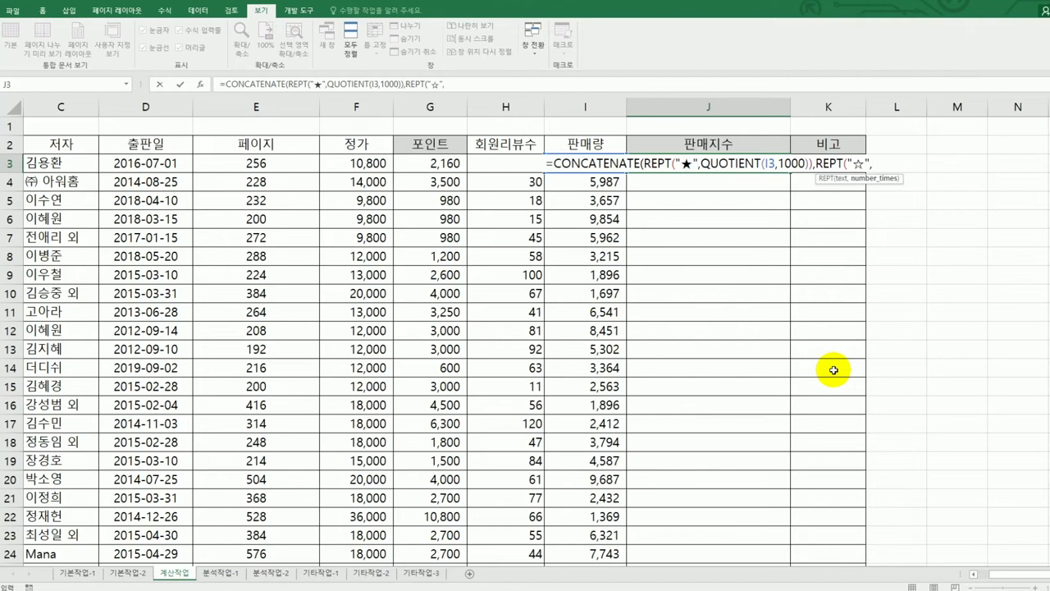
Enter QUOTIENT(I3,1000) in the ☆ REPT's repeat count
text(qu)
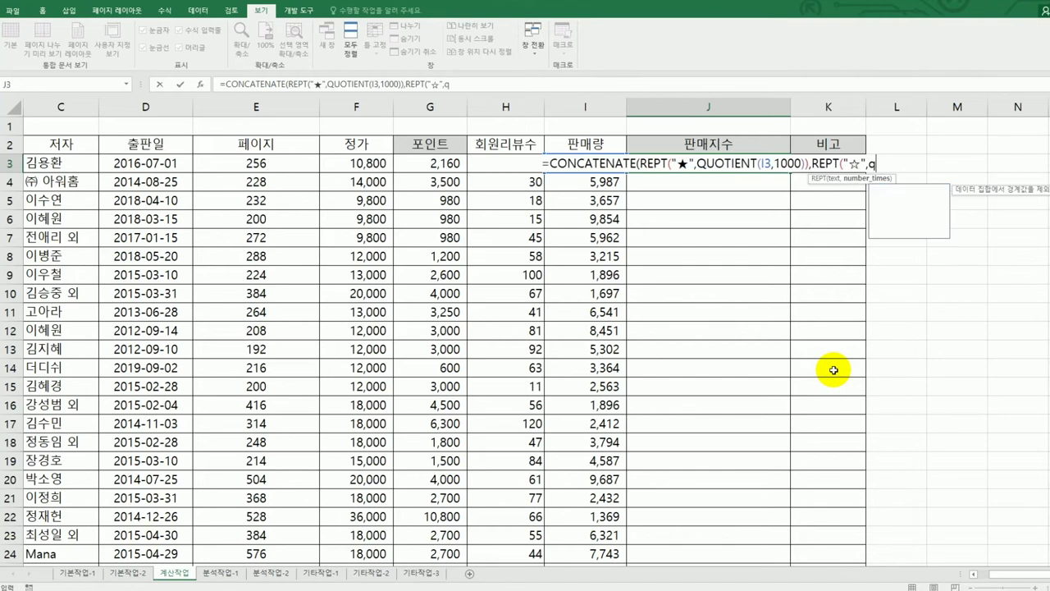
key(Down)
key(Down)
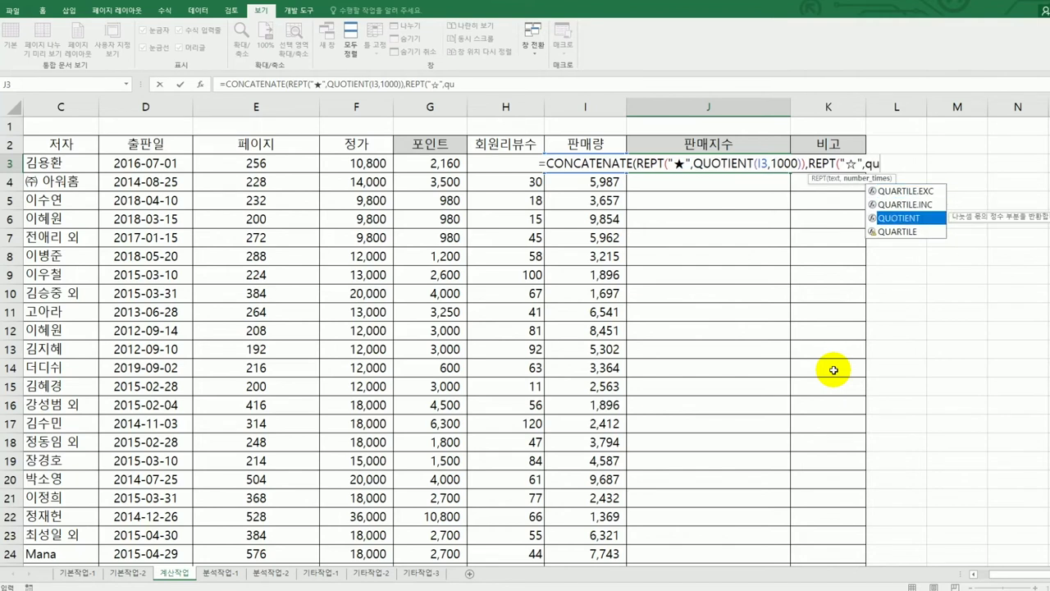
key(Tab)
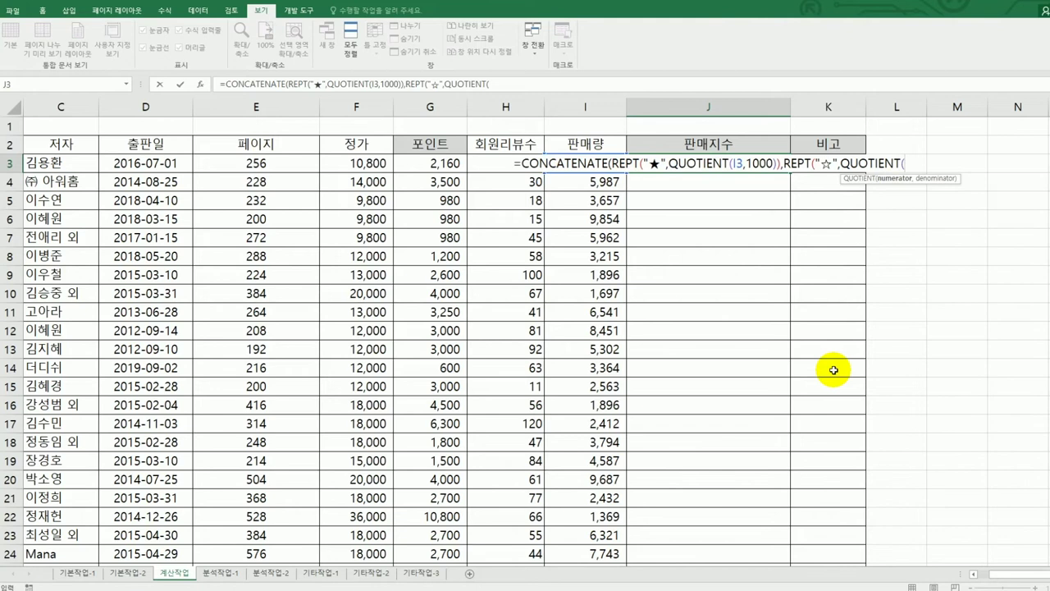
text(I3)
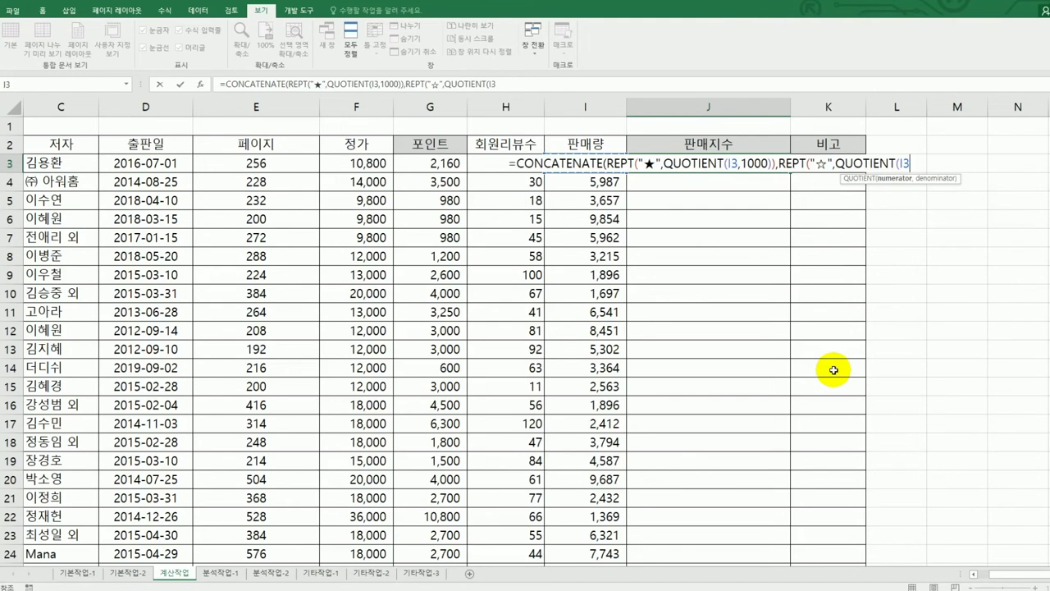
text(,1000)
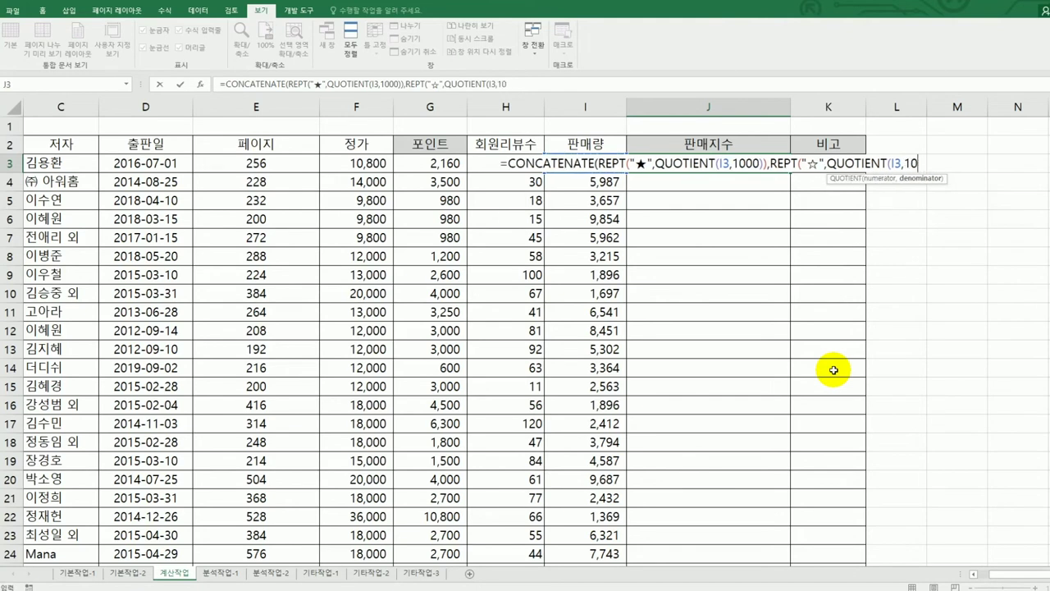
text())
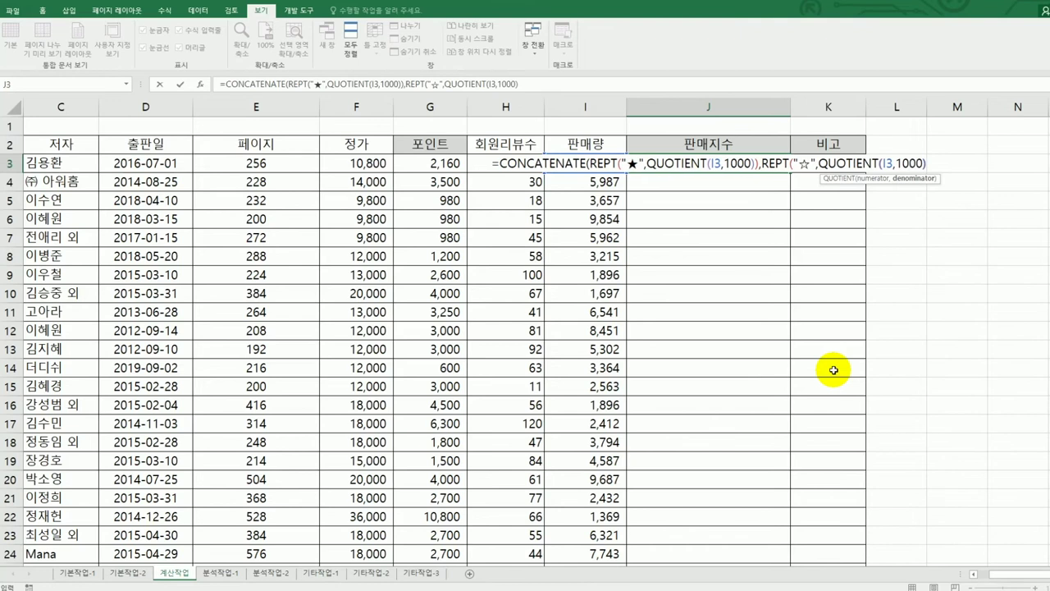
Put 10- in front of the second QUOTIENT, making the ☆ repeat count 10-QUOTIENT(I3,1000)
click(804, 163)
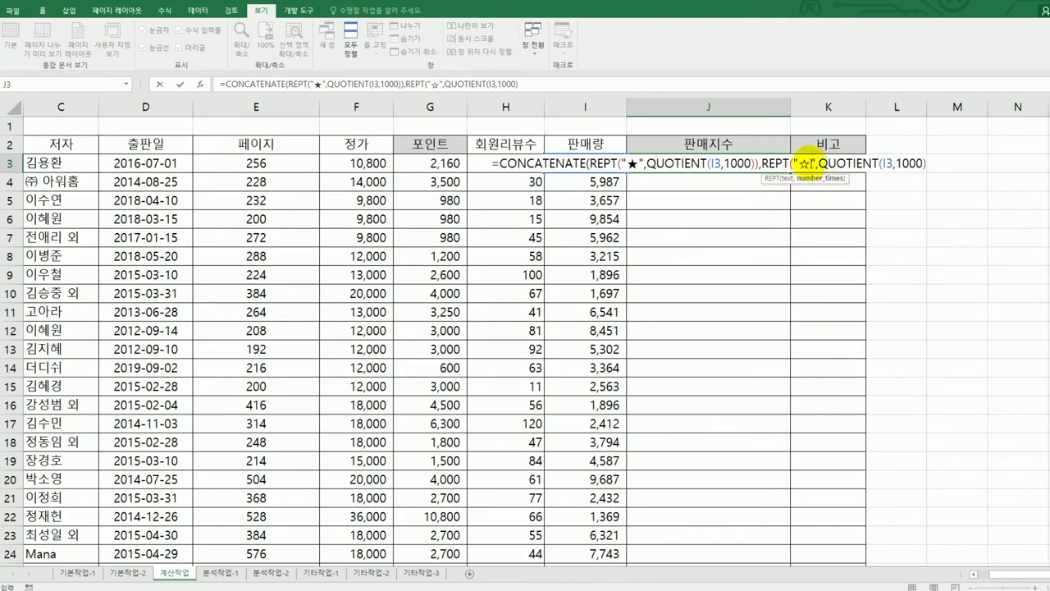
click(819, 163)
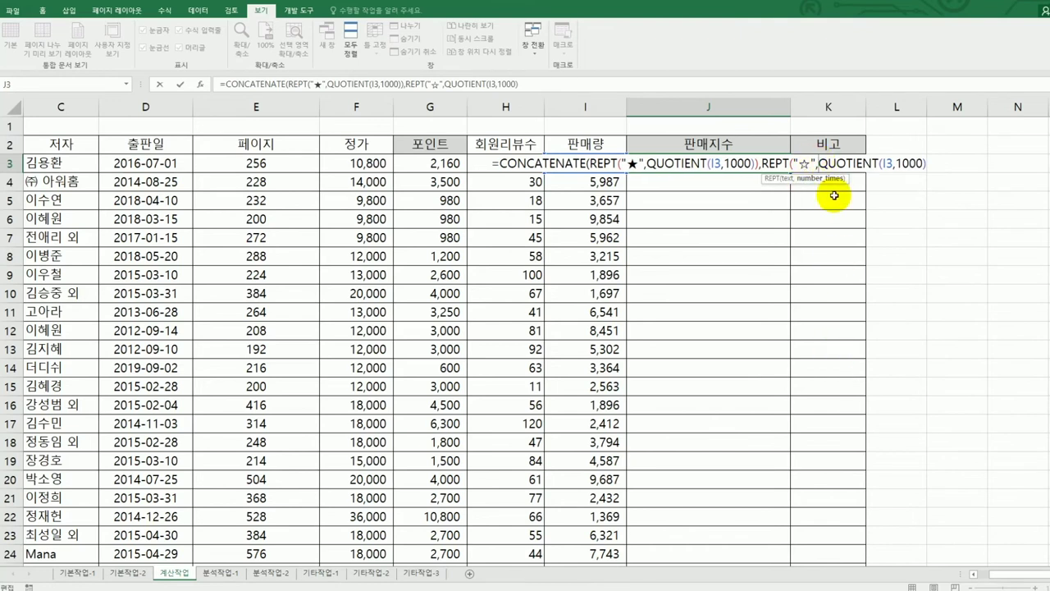
text(100)
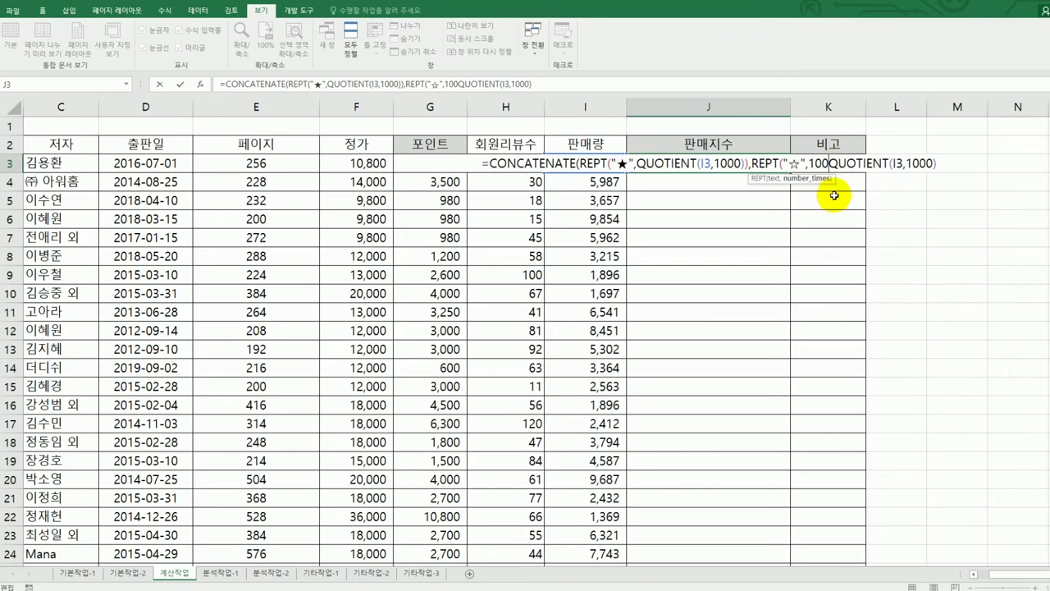
text(00)
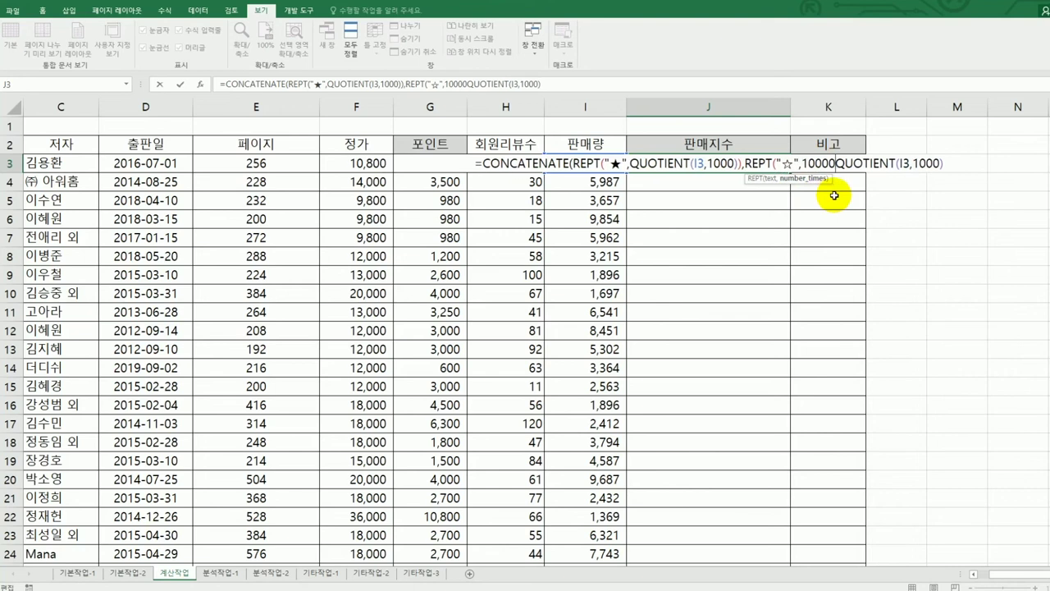
text(-)
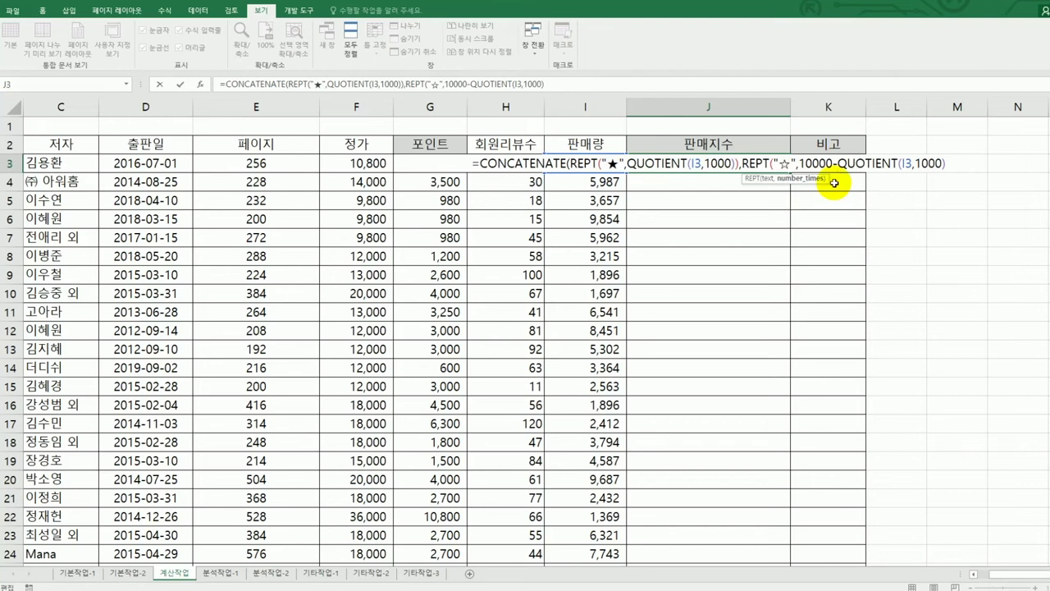
double_click(820, 163)
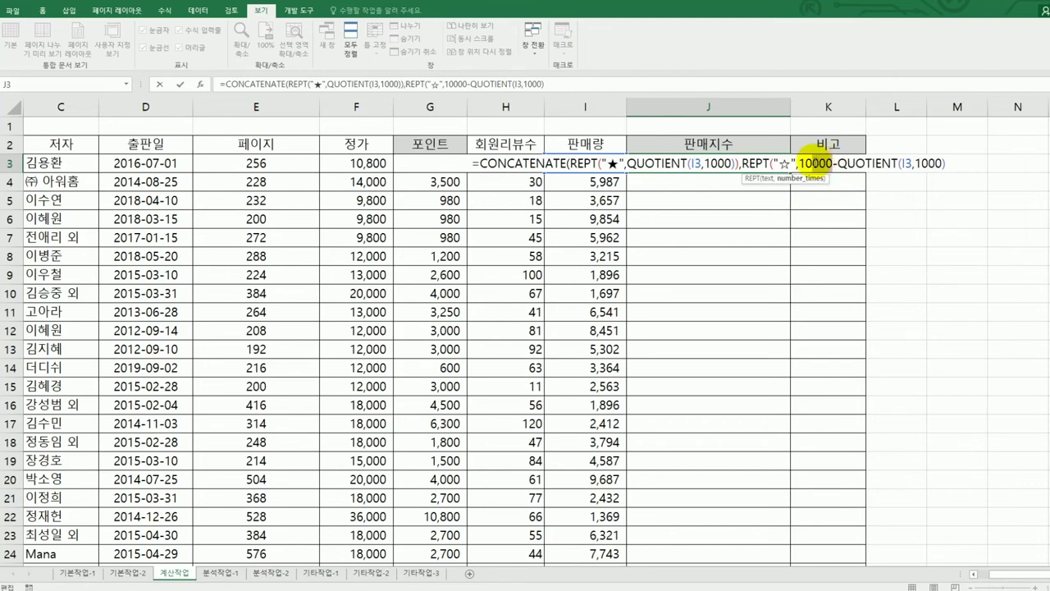
text(10)
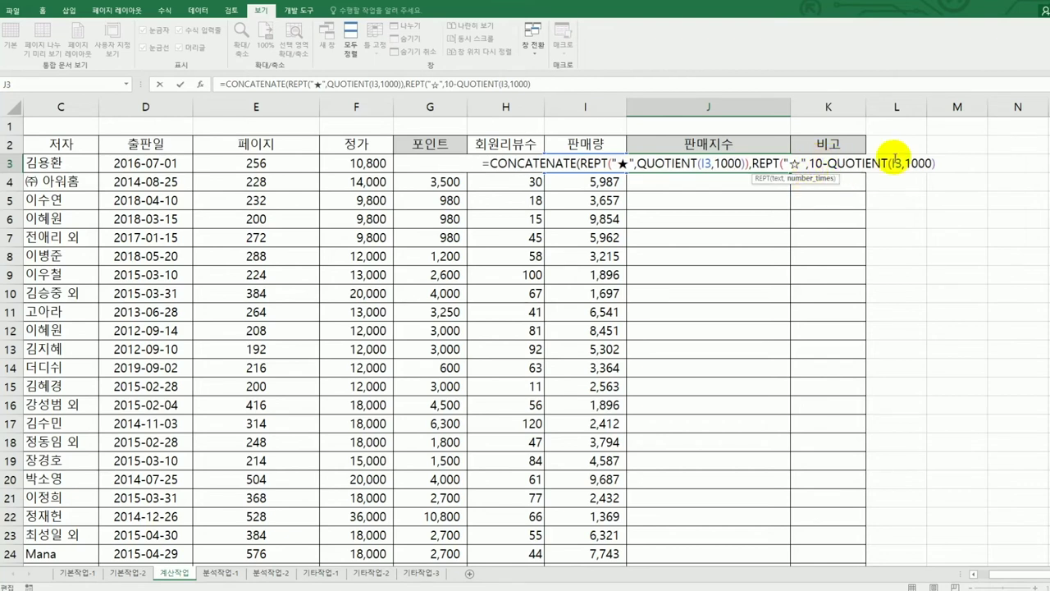
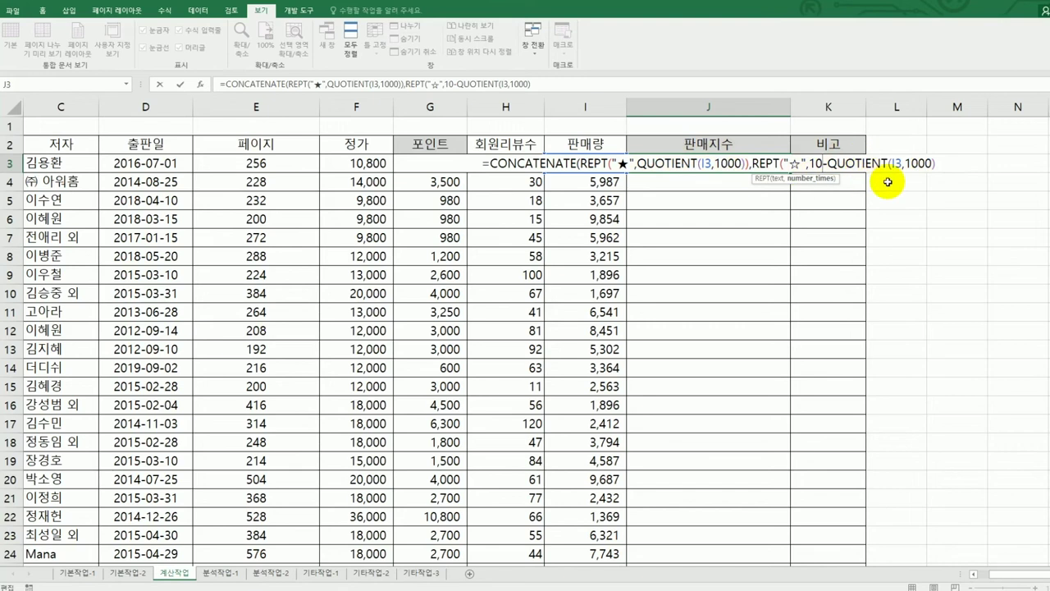
Close the REPT and CONCATENATE functions, enter the formula in J3 and fill it down the 판매지수 column to row 29
click(941, 162)
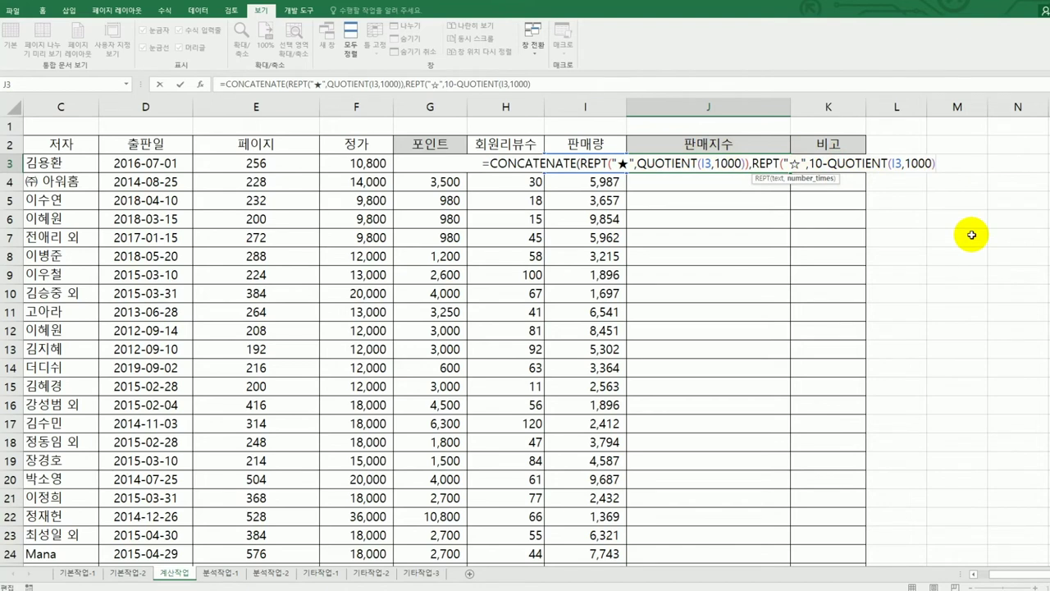
text()))
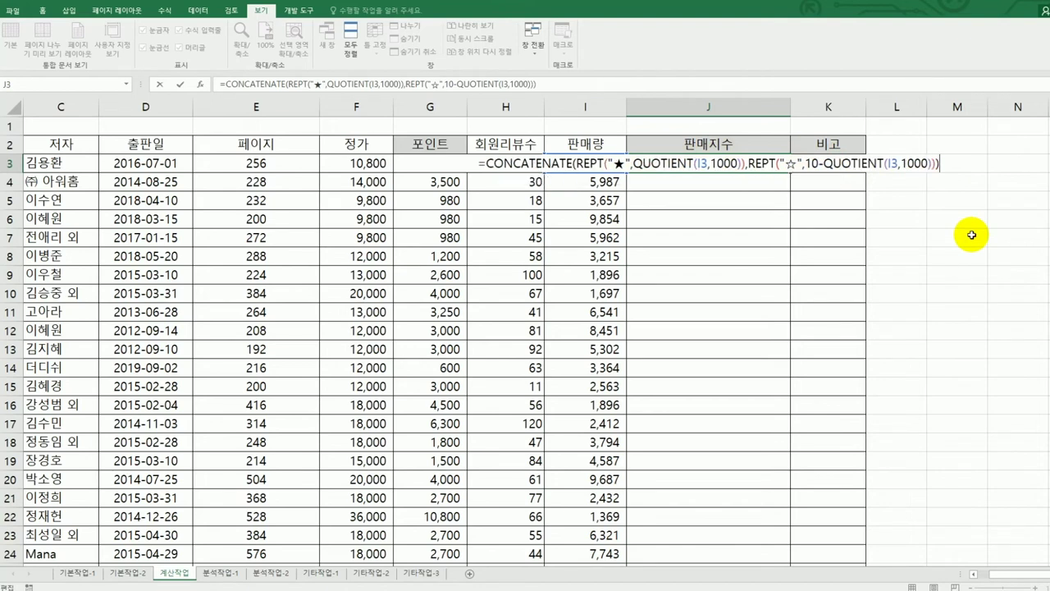
key(ctrl+Return)
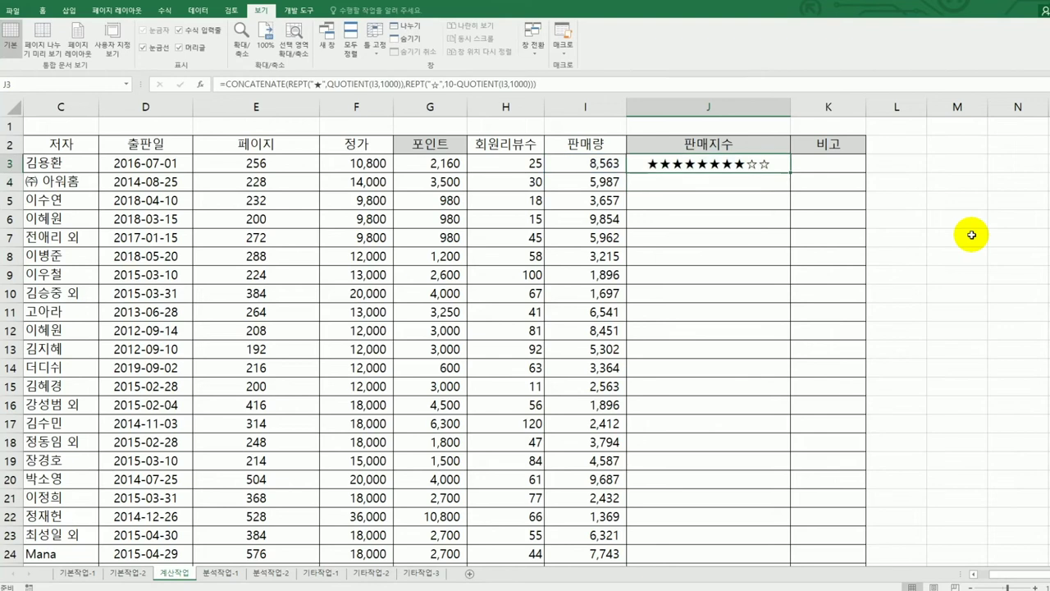
drag(791, 171, 790, 171)
double_click(790, 172)
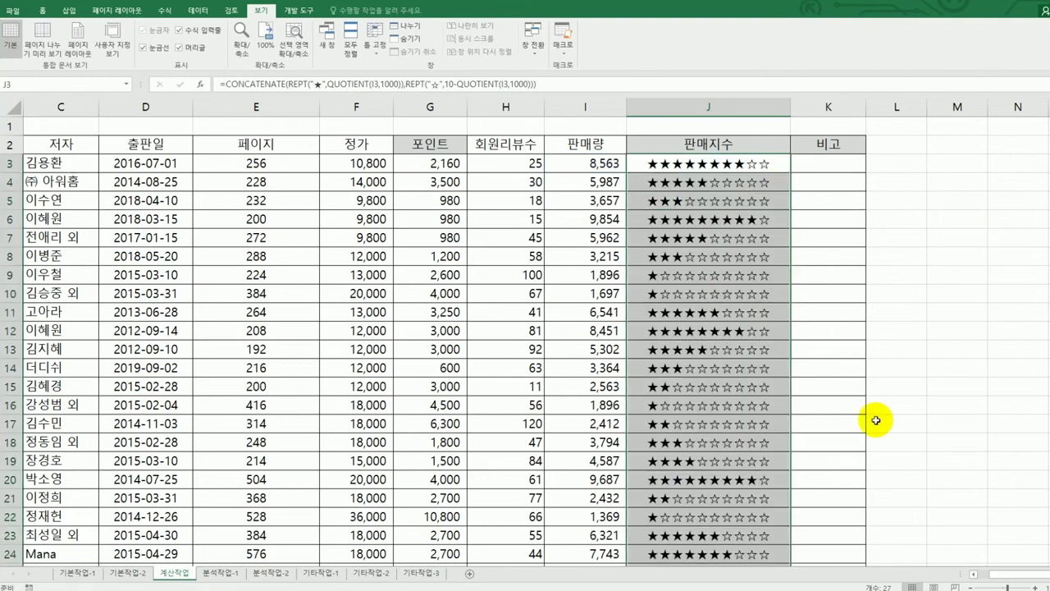
scroll(872, 417, down, 3)
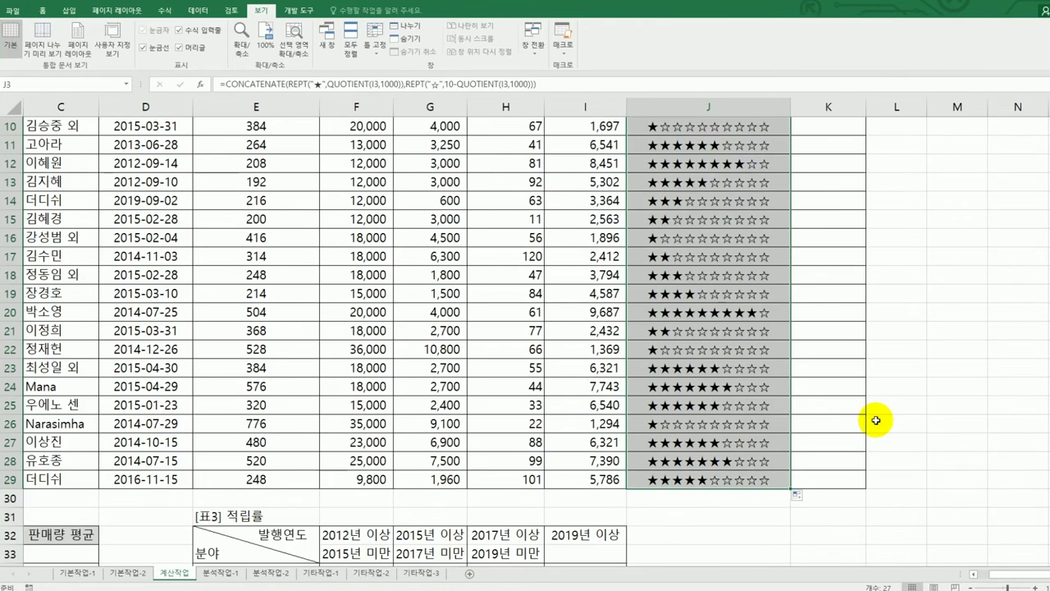
scroll(876, 420, up, 3)
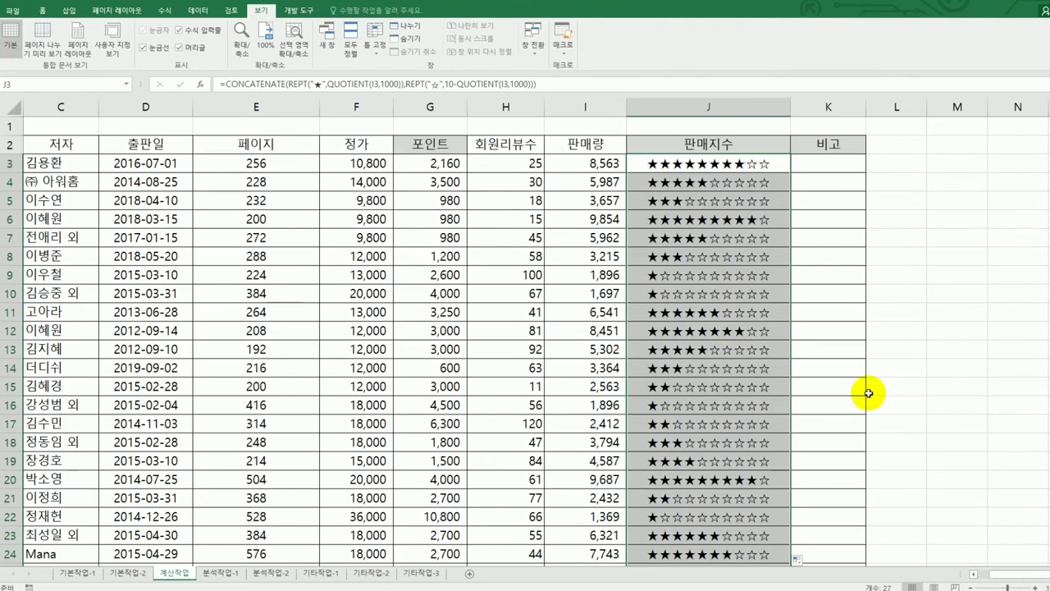
Select K3 under 비고, open the Visual Basic editor and insert a new standard module
click(844, 157)
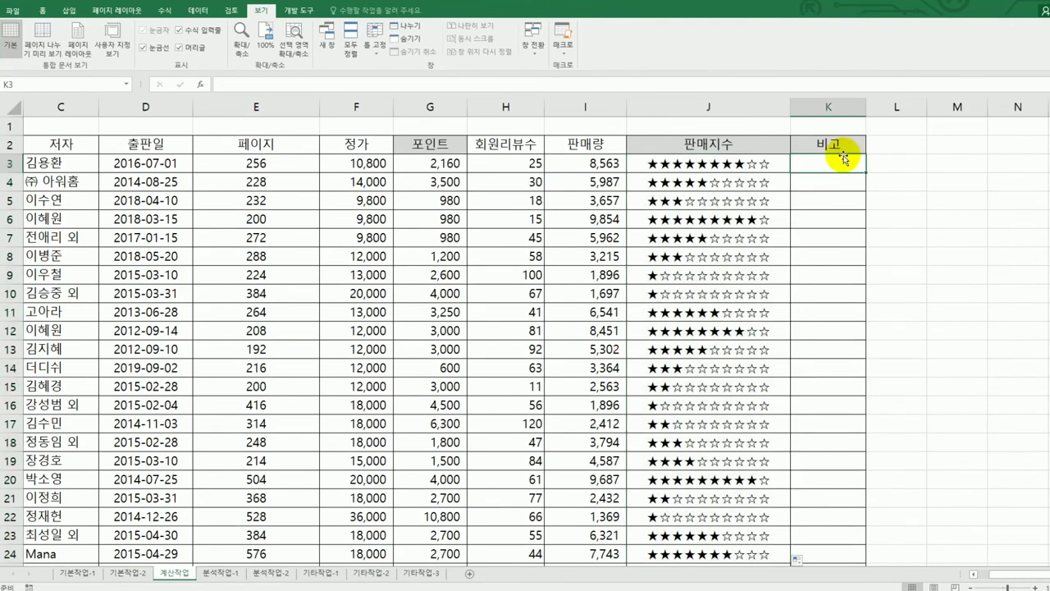
click(300, 11)
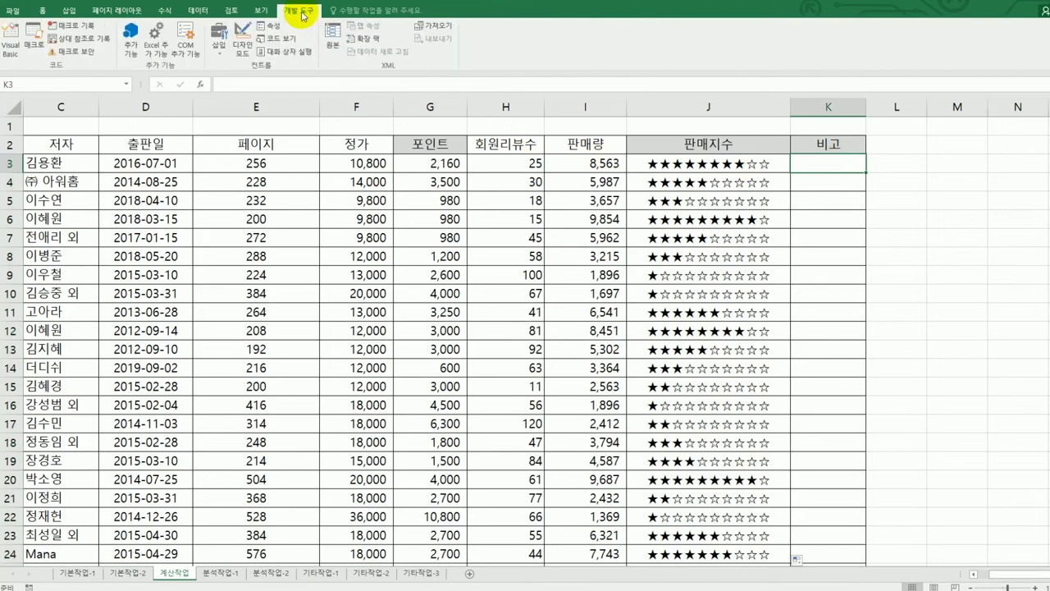
click(11, 41)
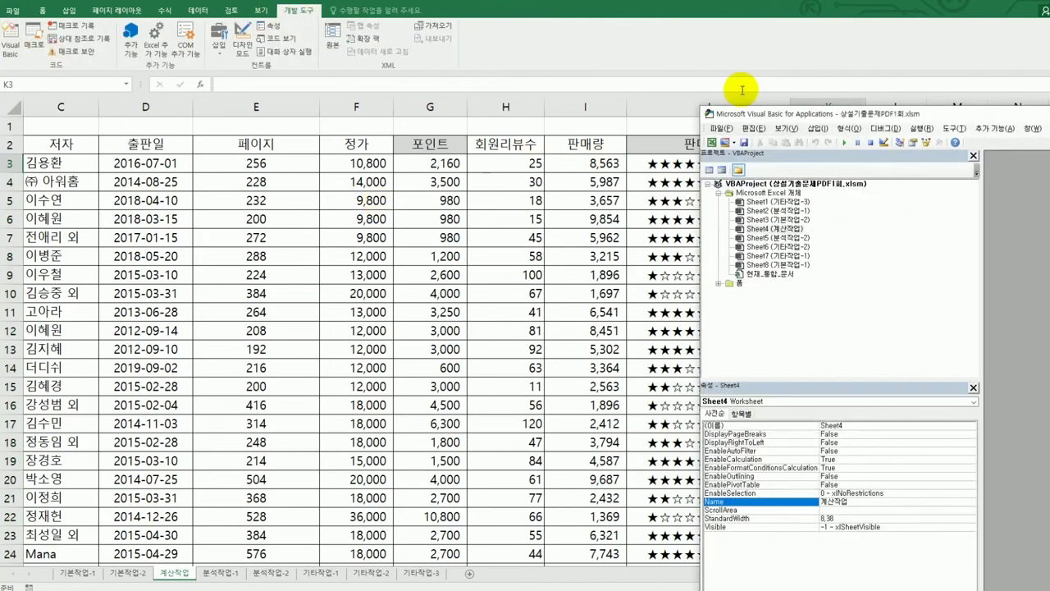
drag(789, 114, 255, 32)
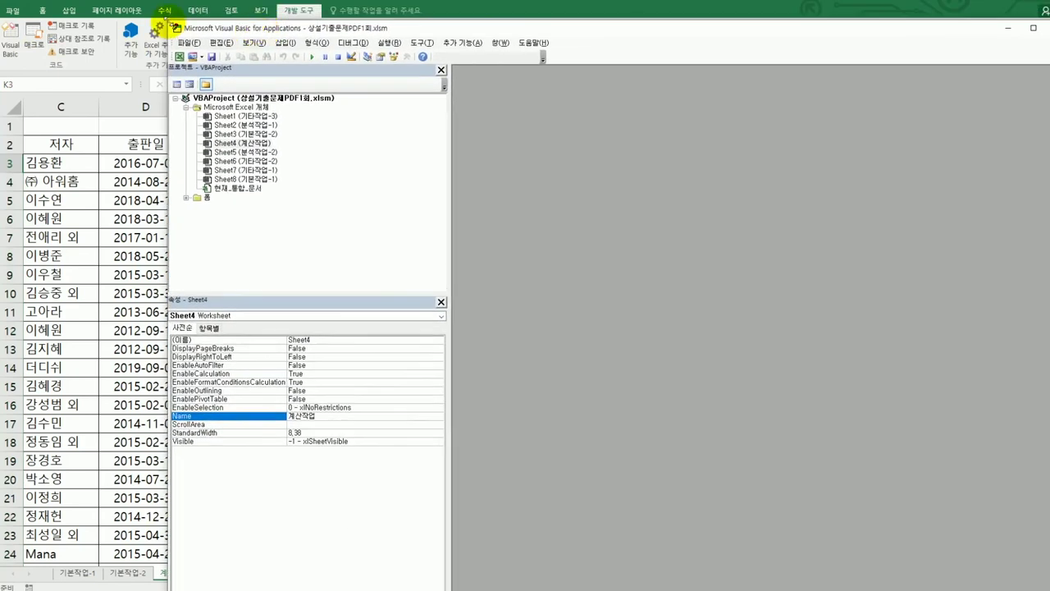
drag(164, 18, 401, 63)
click(358, 78)
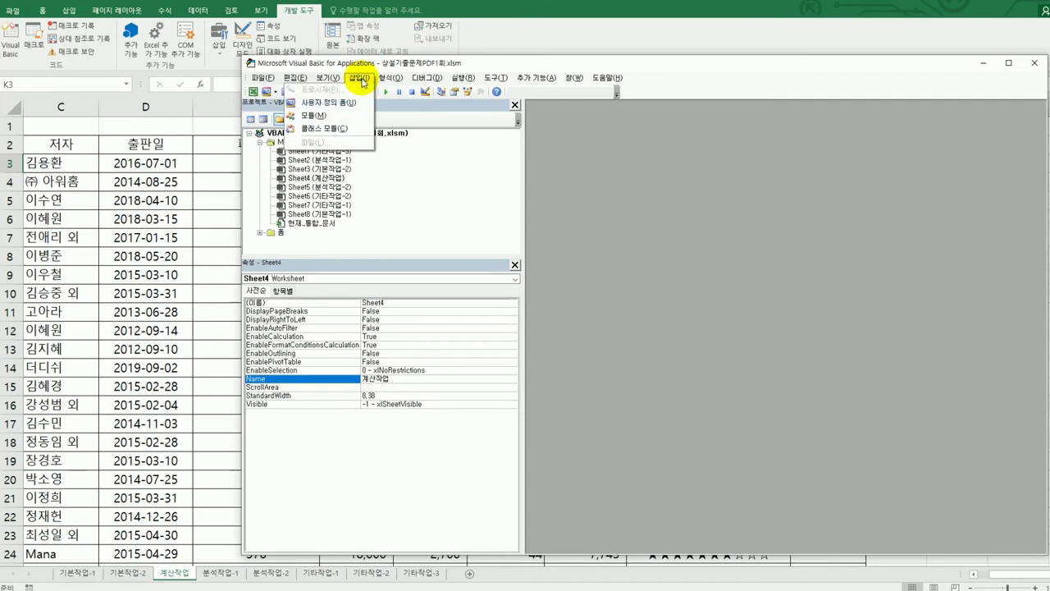
click(312, 115)
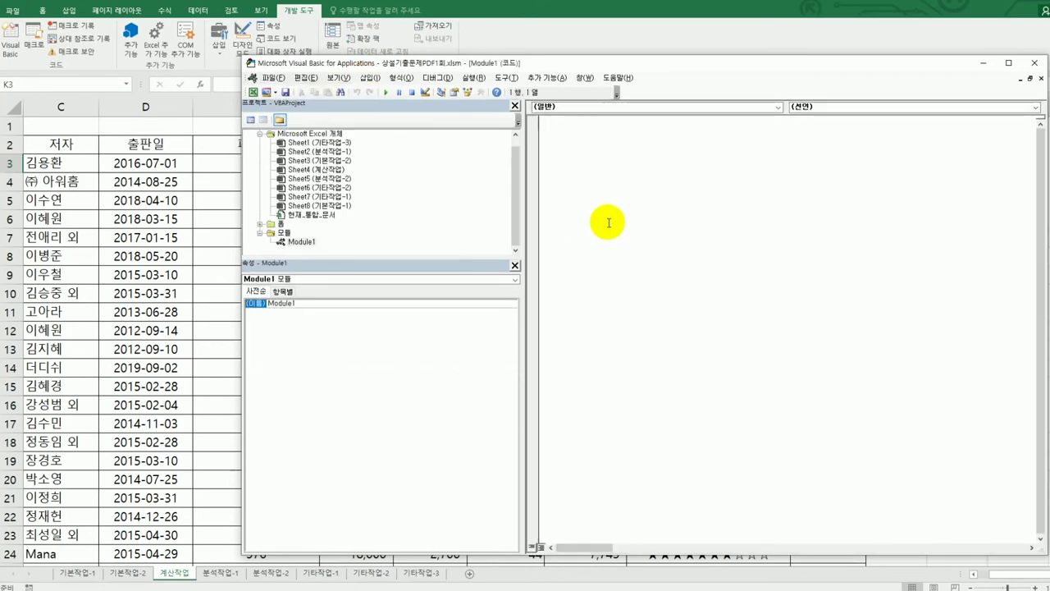
Declare the public function fn비고 with the arguments 회원리뷰수 and 판매량 in Module1
text(public)
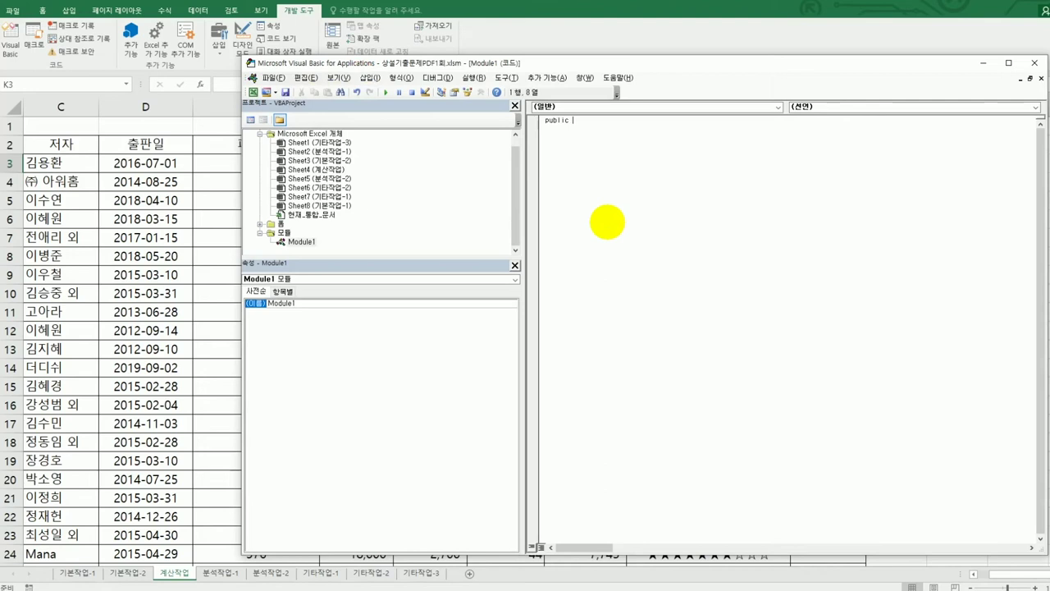
text( f)
text(unction)
text( fn비교()
text(ghld)
key(BackSpace)
key(BackSpace)
key(BackSpace)
key(BackSpace)
text(회)
text(원)
text(ㄷ)
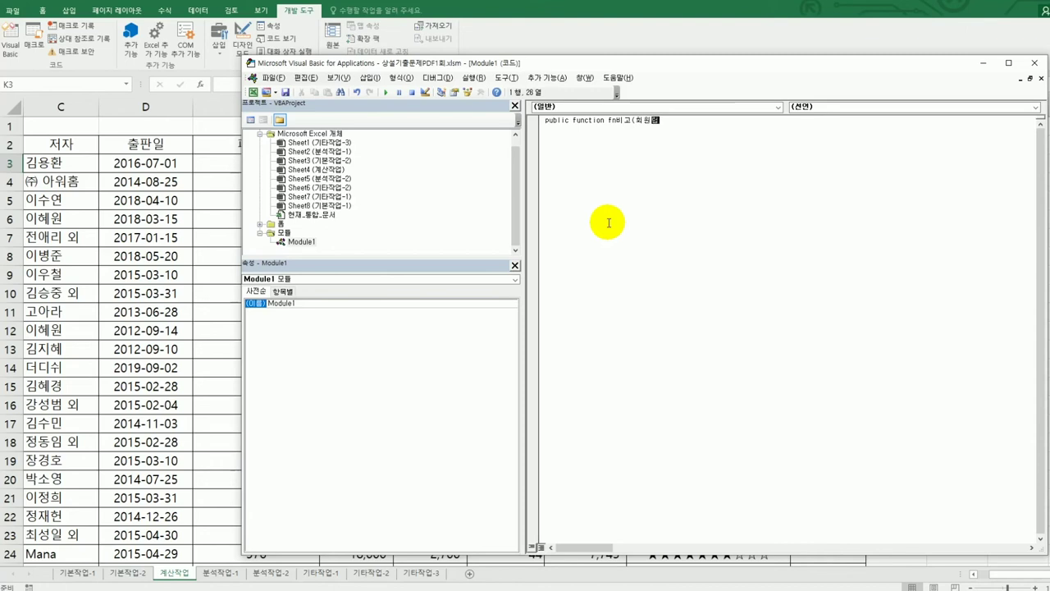
text(리뷰수, 판매량))
key(Return)
key(Tab)
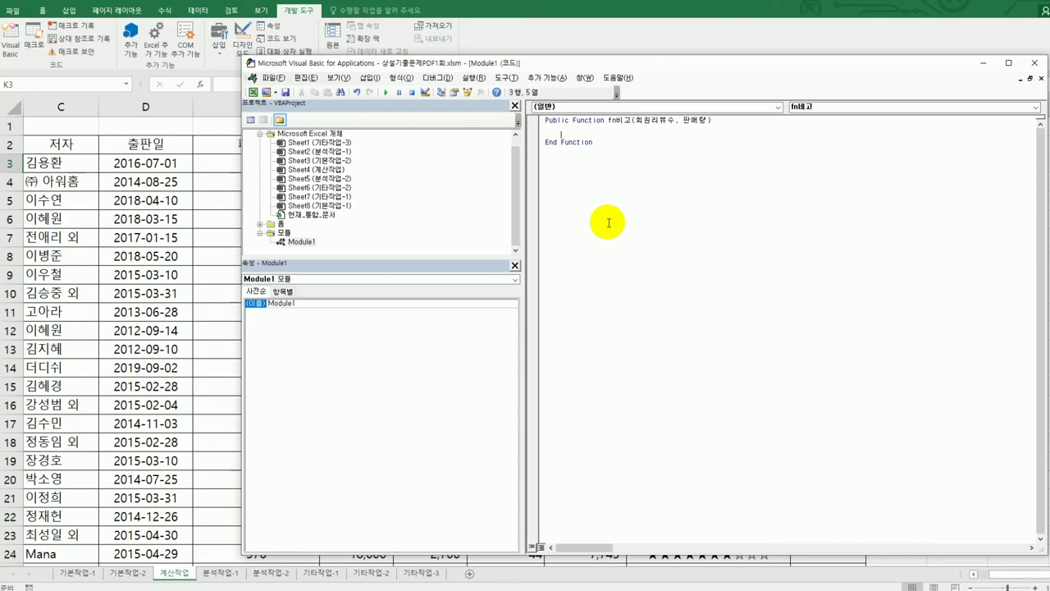
Add the condition If 회원리뷰수 >= 80 And 판매량 >= 6000 Then inside the fn비고 function
text(if)
text( 회원)
text(리뷰수 )
text(>=80 )
text( and)
text(  vk)
key(BackSpace)
key(BackSpace)
text(판매량 )
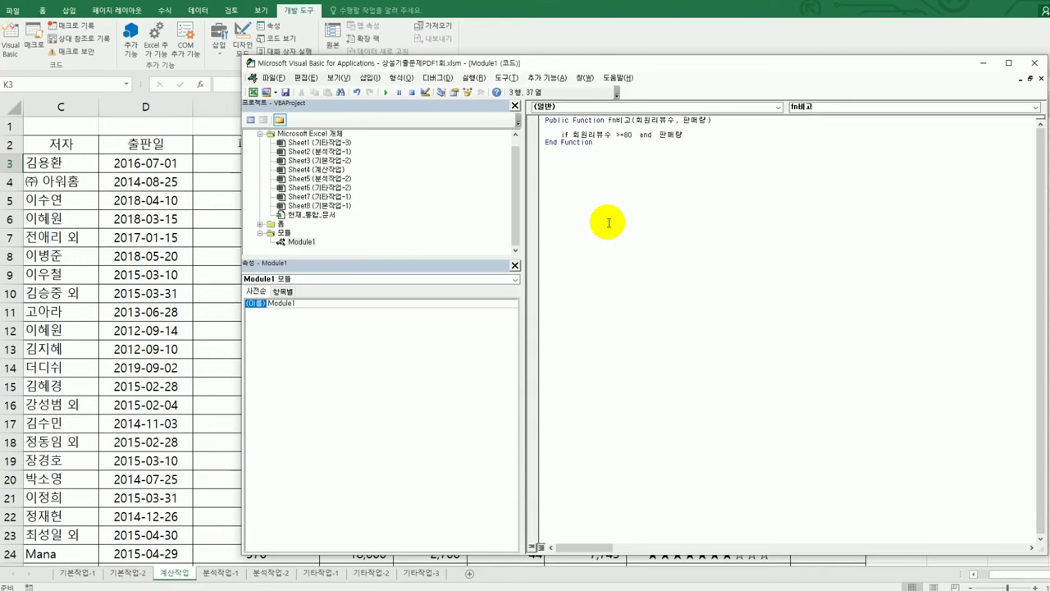
text(>= 6000 then)
key(Return)
Assign "추천" to fn비고 under the first If condition
text(fn비)
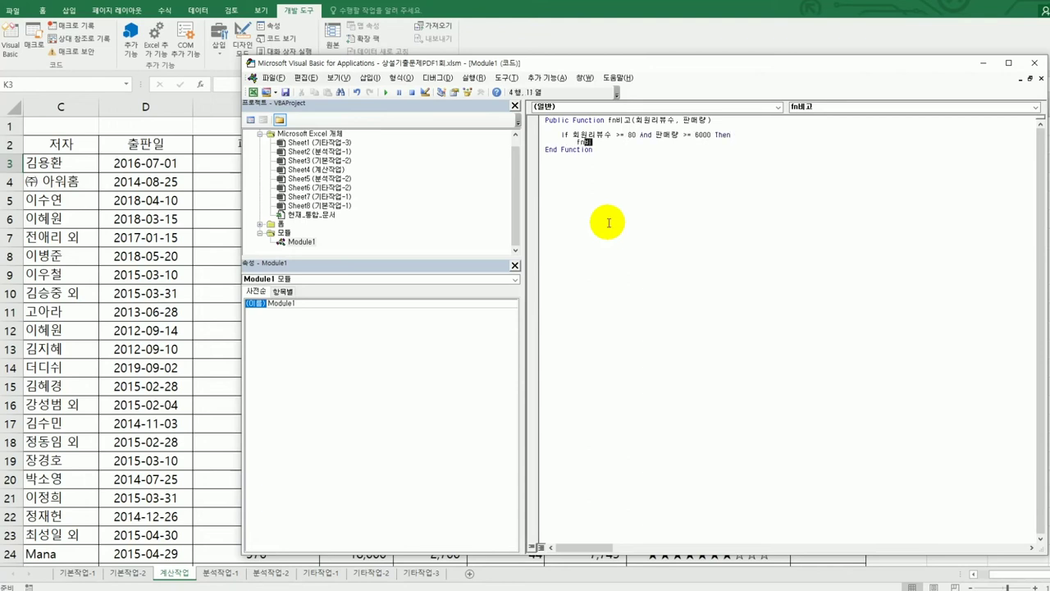
text(고 = "추천")
key(Return)
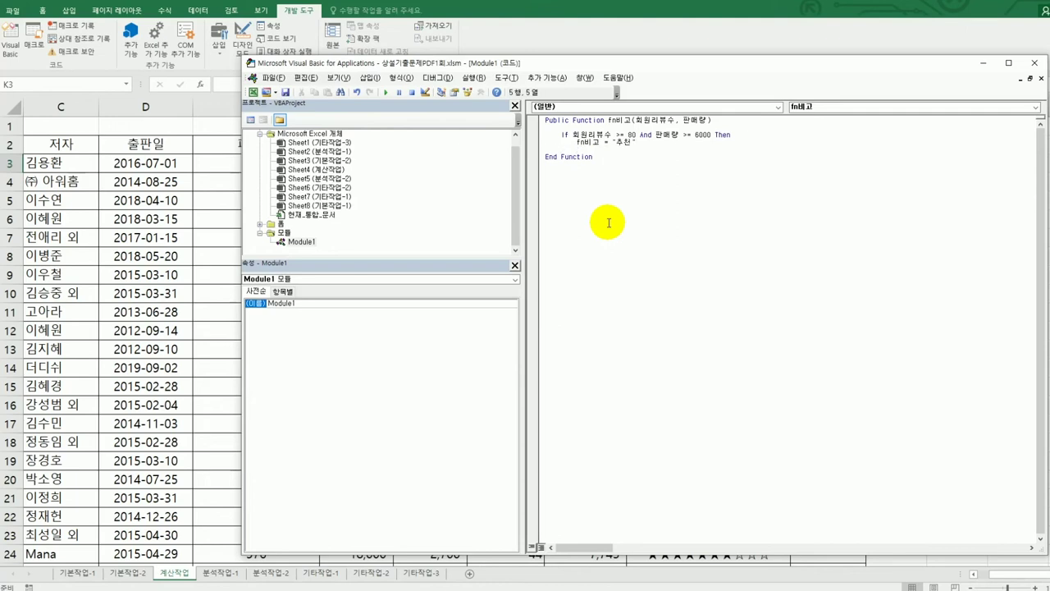
Add the branch ElseIf 회원리뷰수 >= 80 Then and copy the fn비고 = "추천" line beneath it
text(elseif 회원리뷰수 >= 80 Then)
key(Return)
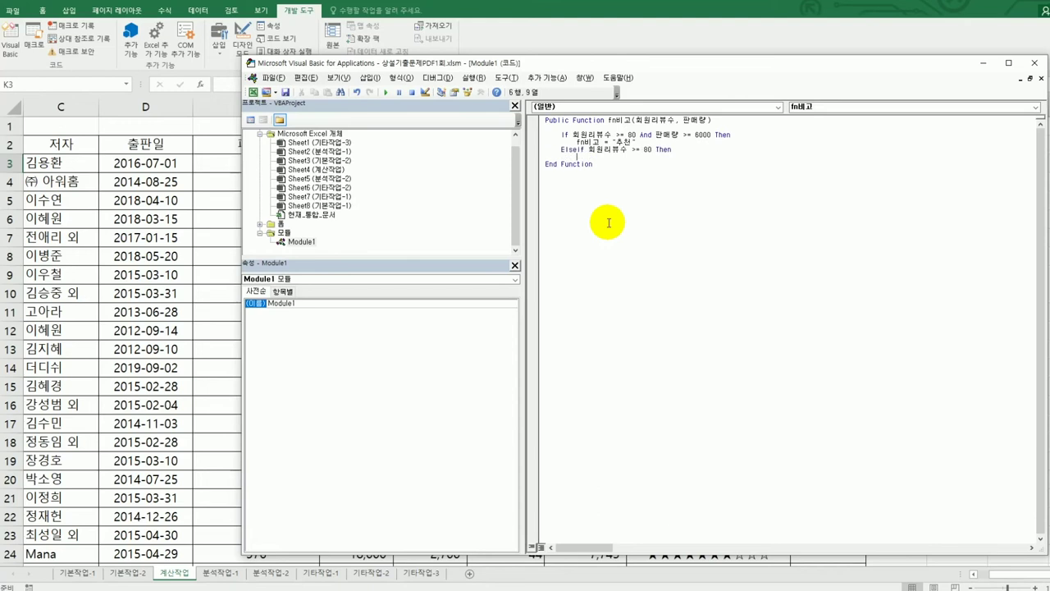
key(shift+End)
key(ctrl+c)
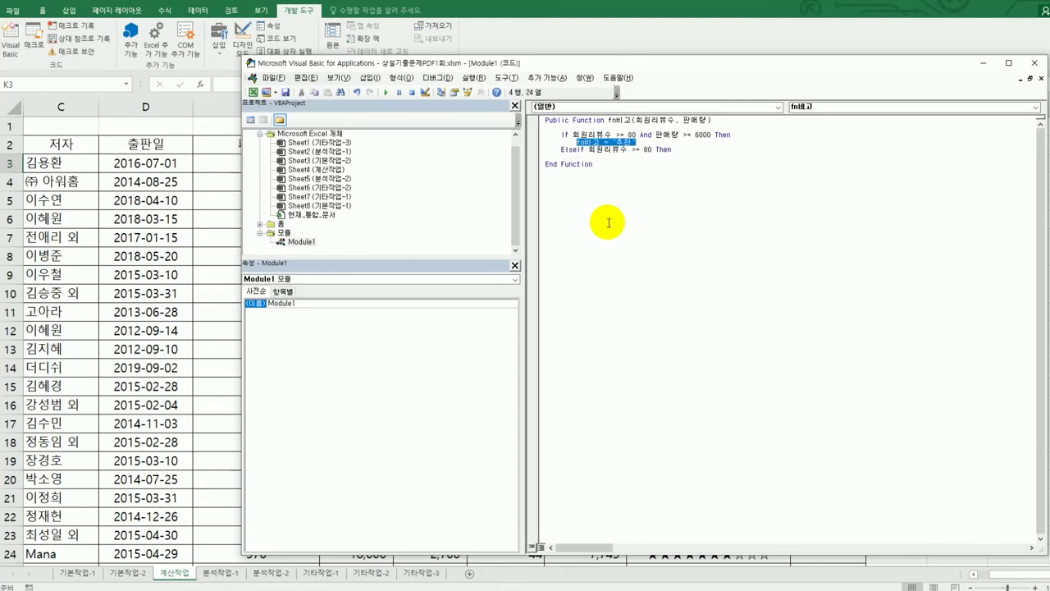
key(Down)
key(Down)
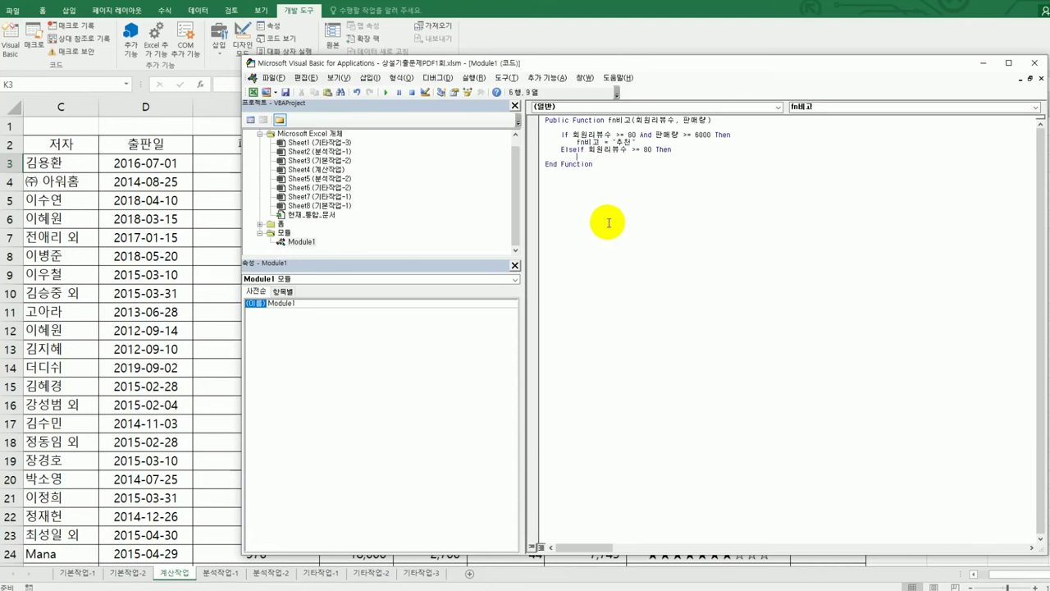
key(ctrl+v)
Change the text in the copied fn비고 assignment to "관심도서"
key(Left)
key(Left)
key(Left)
key(shift+Right)
key(shift+Right)
text(ㄱ)
text(관심도)
key(BackSpace)
key(BackSpace)
key(BackSpace)
text(관심ㄷ도서)
key(Return)
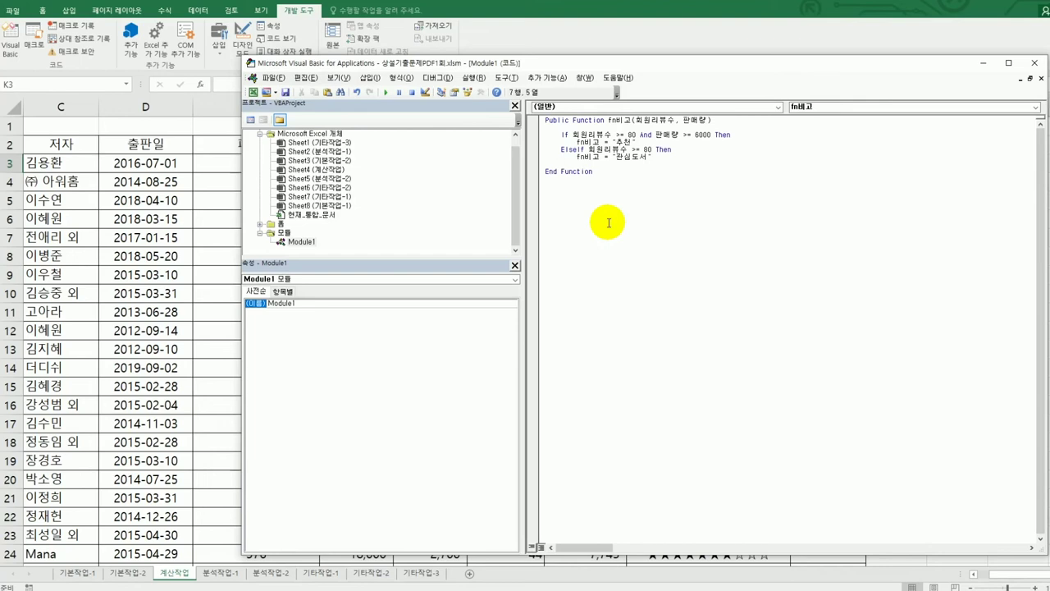
Add the branch ElseIf 판매량 >= 6000 Then with fn비고 = "인기도서"
text(elseif 판매량)
text(>=6000)
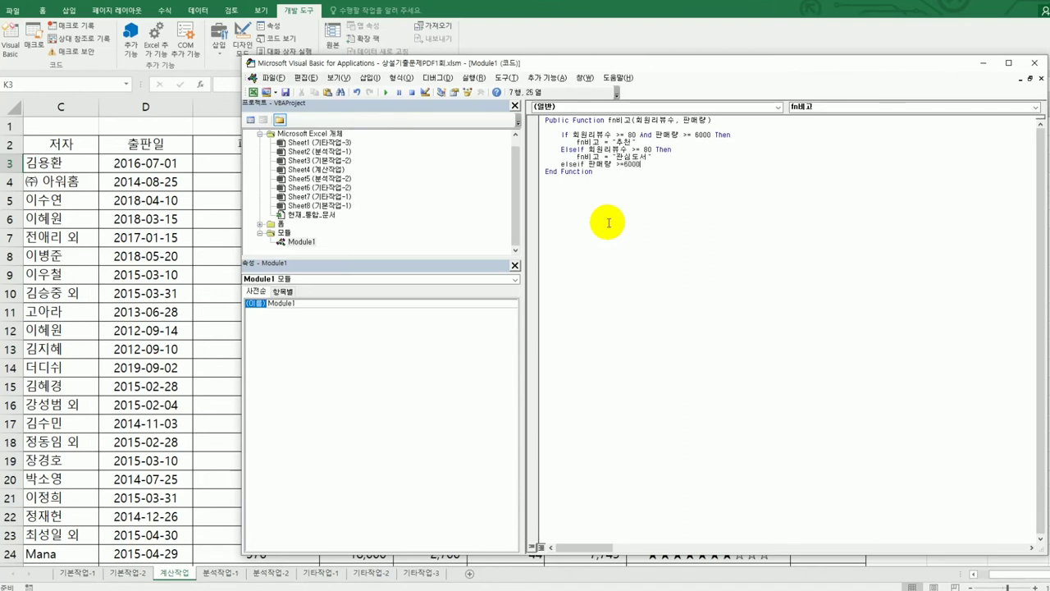
text( then)
key(Return)
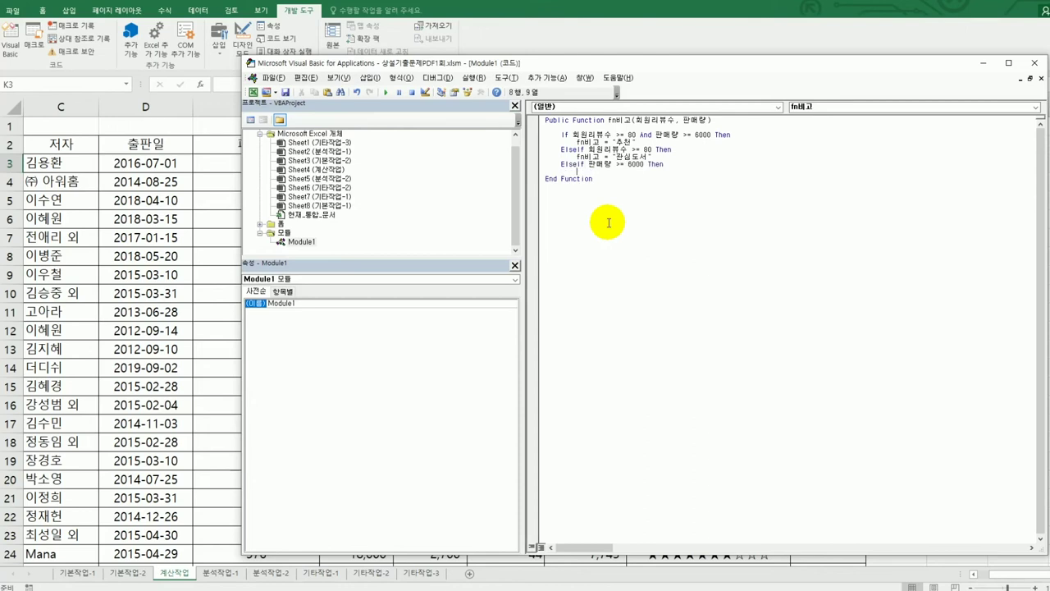
text(fn비고)
text( = )
text("ㅇ)
text(인기도서")
key(Return)
Add an Else branch that sets fn비고 to an empty string and close the block with End If
text(Else)
key(Return)
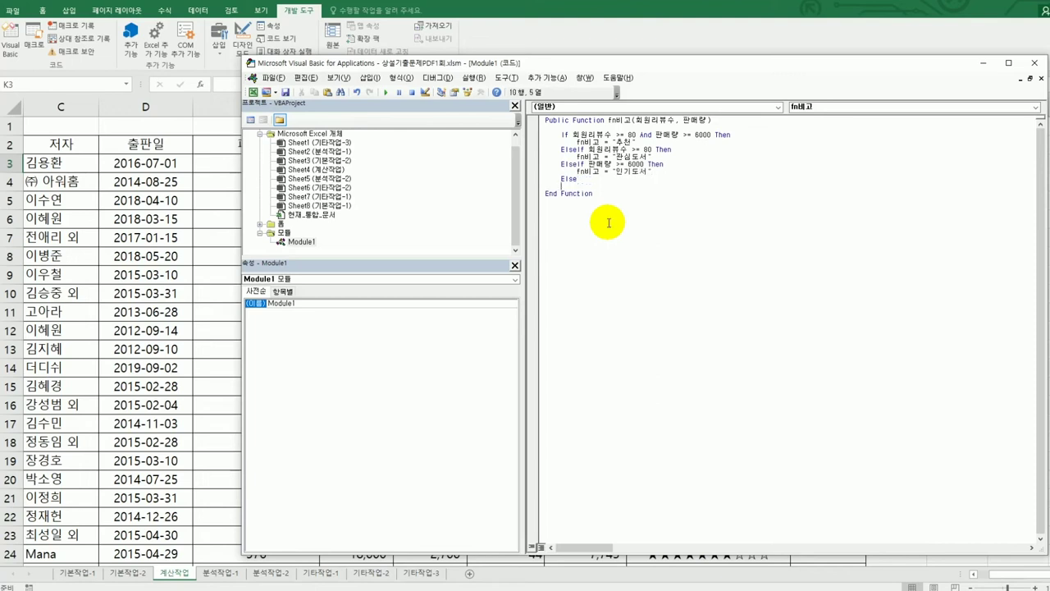
text(fn비고 =)
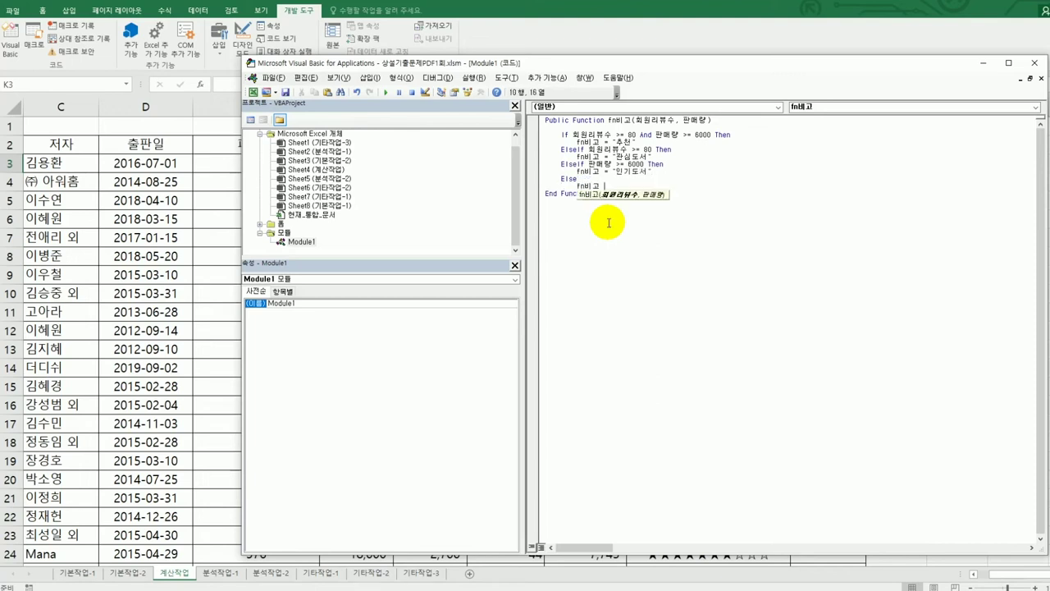
text( "")
key(Return)
key(BackSpace)
key(BackSpace)
key(BackSpace)
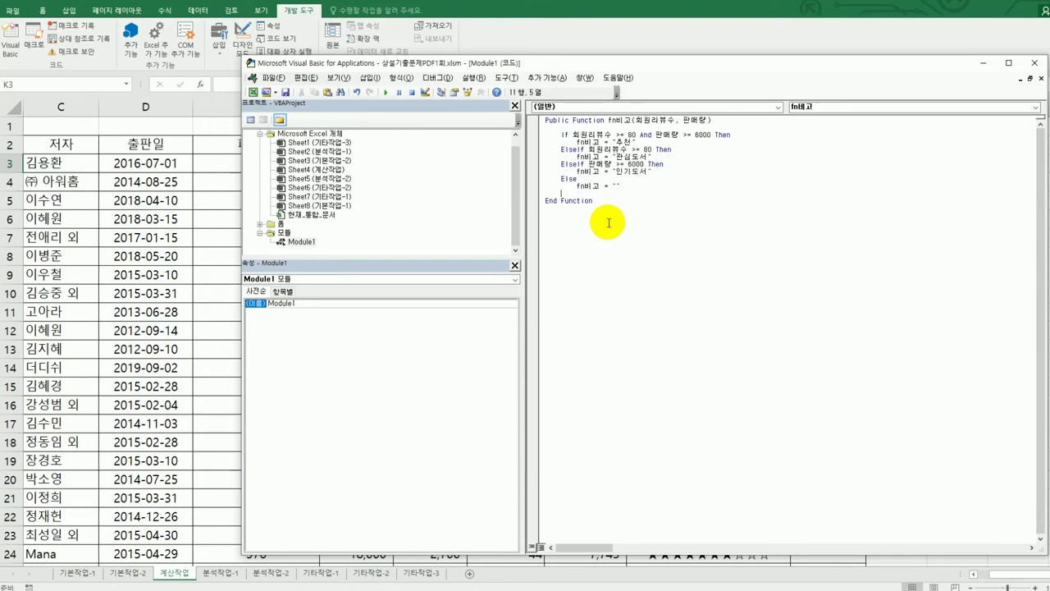
text(end if)
key(Return)
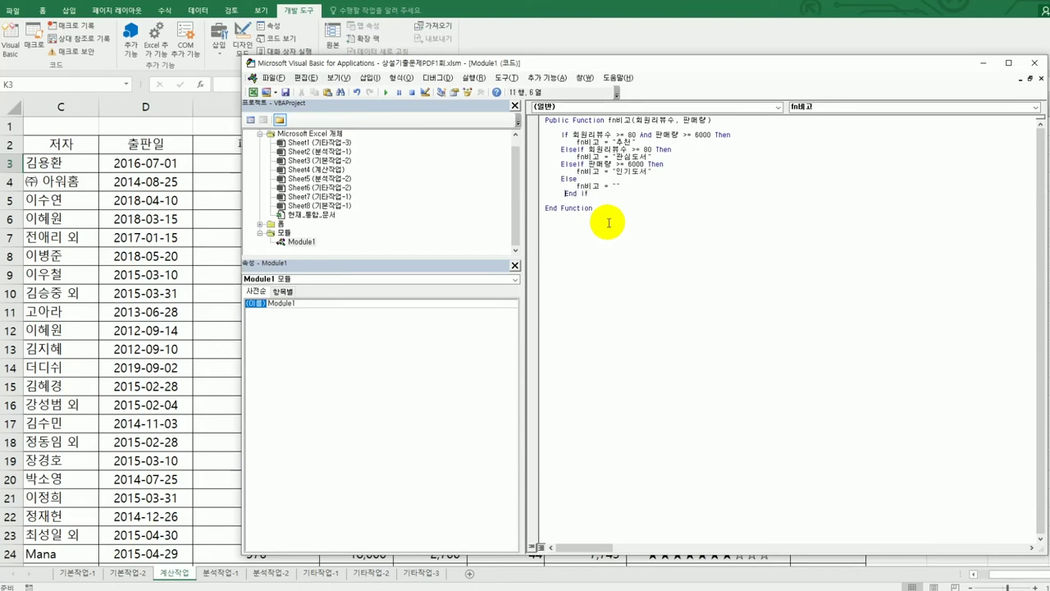
key(BackSpace)
key(End)
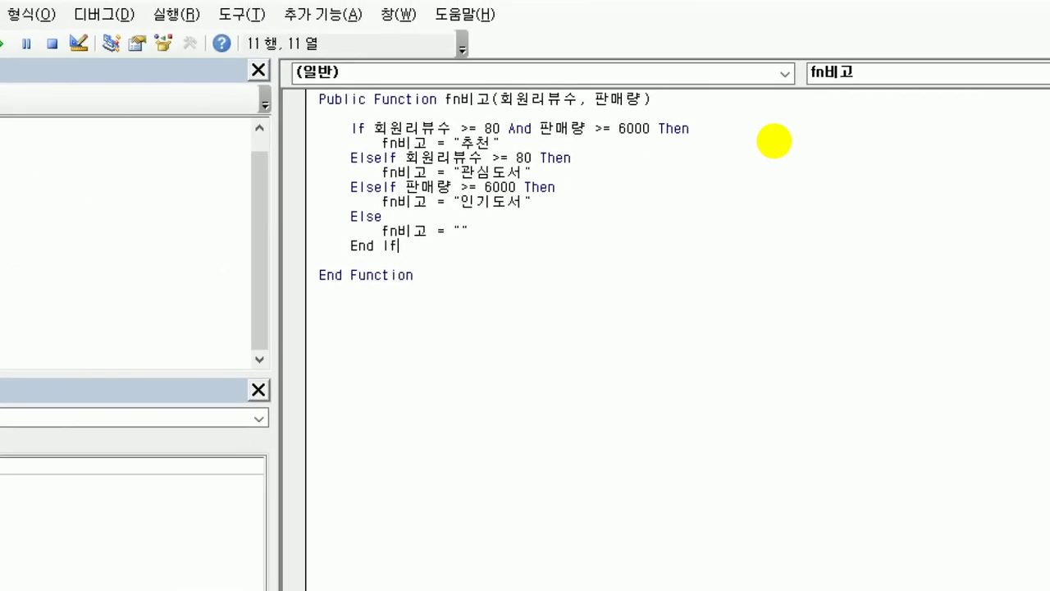
click(989, 106)
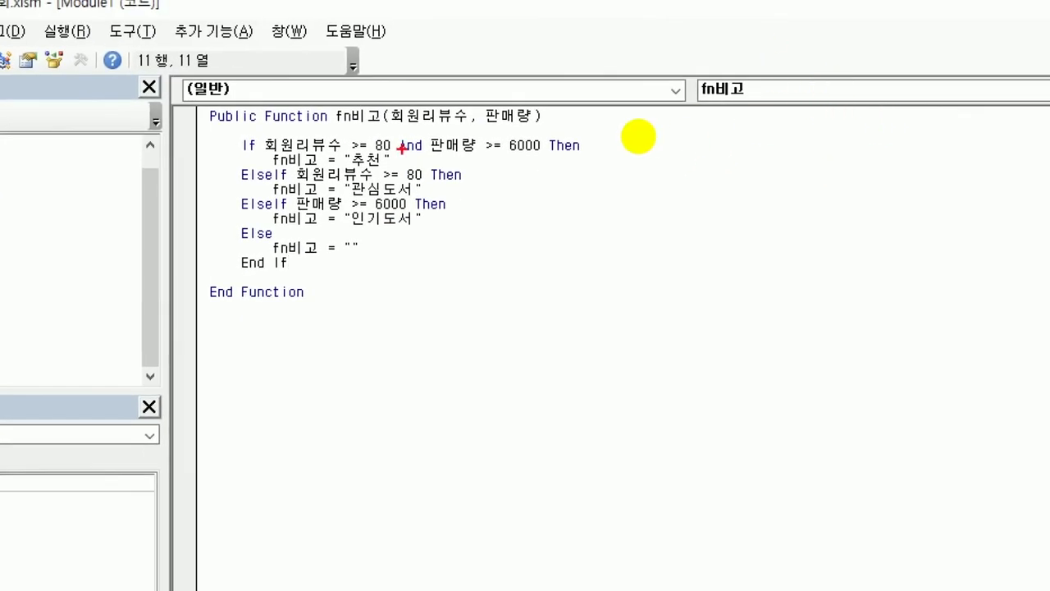
drag(331, 124, 532, 125)
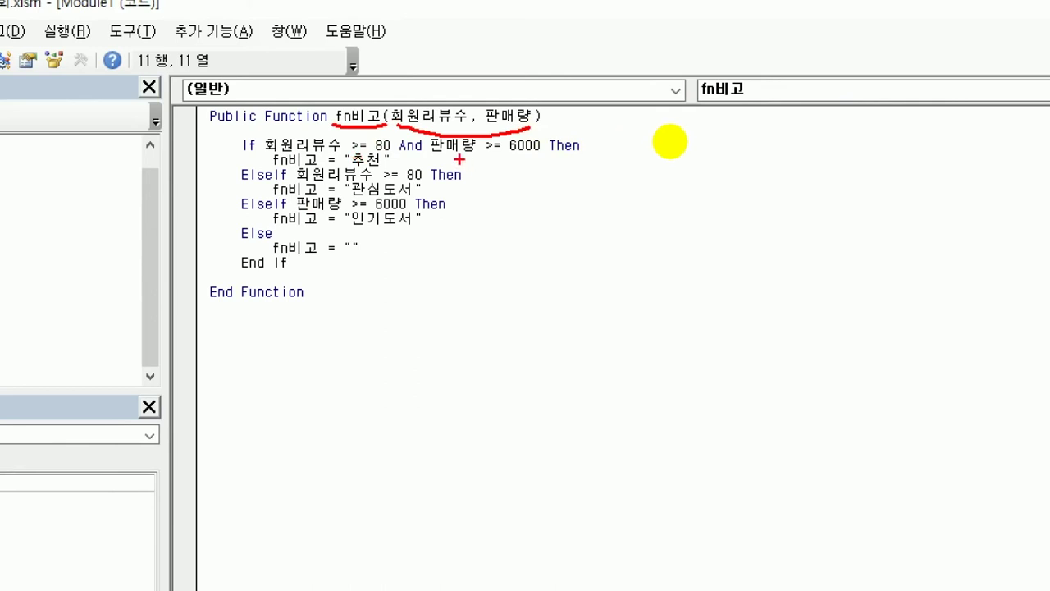
drag(347, 166, 385, 160)
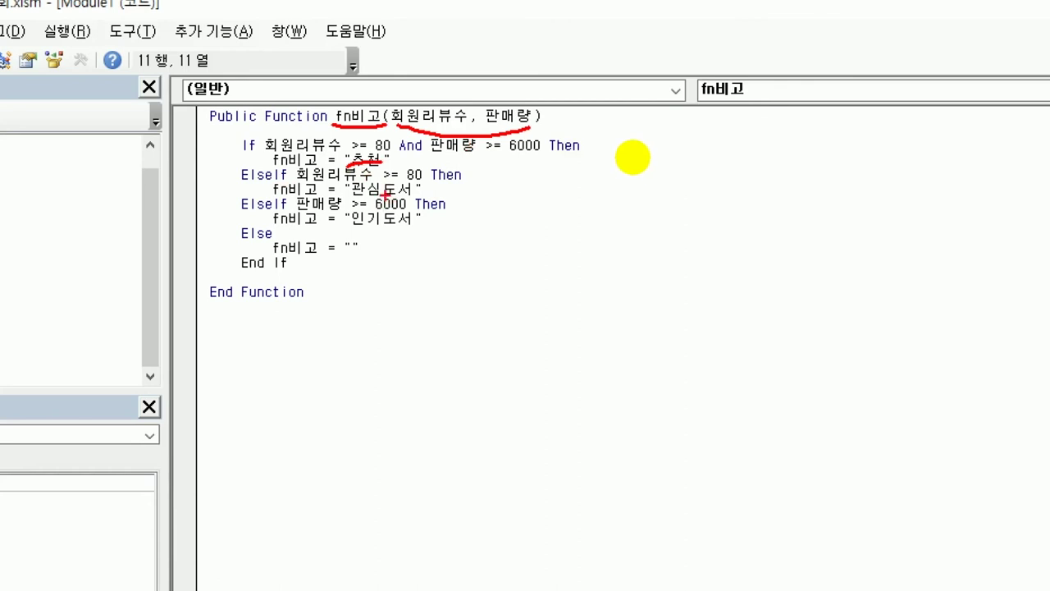
drag(383, 180, 427, 179)
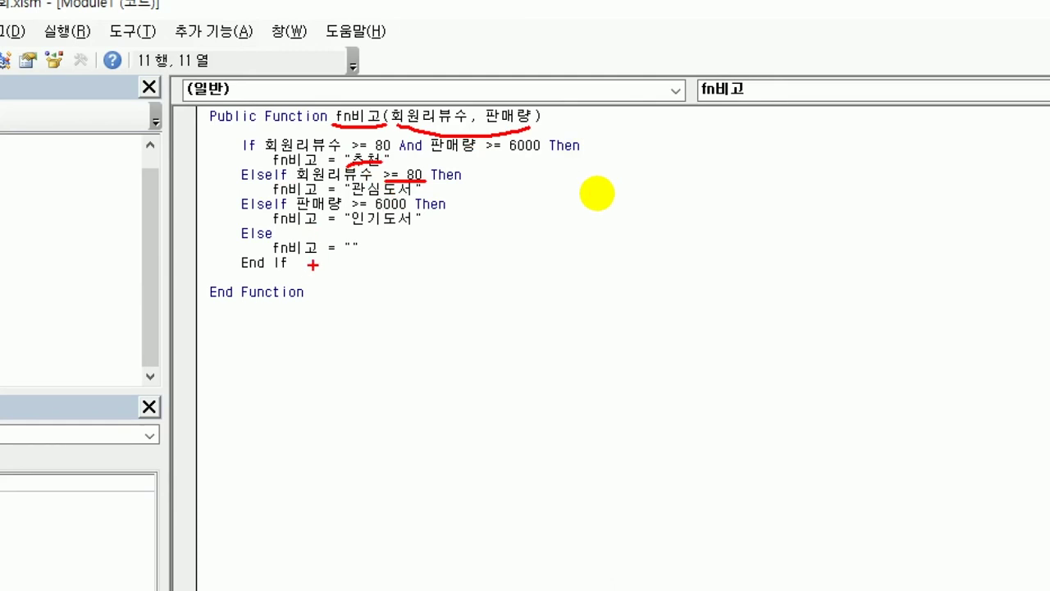
drag(317, 257, 370, 256)
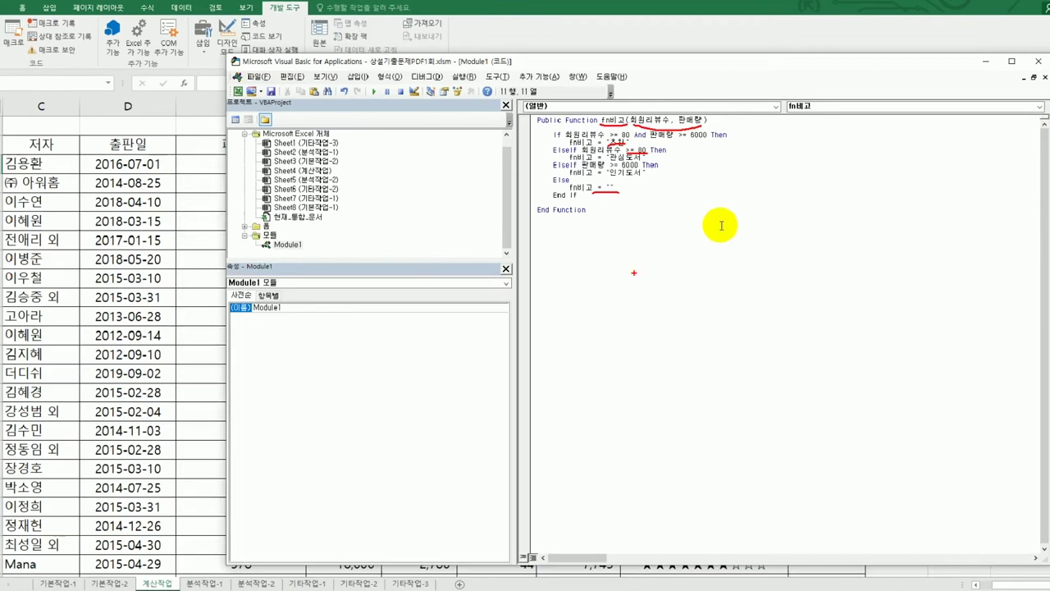
Close the Visual Basic editor and insert the user-defined function fn비고 into K3
click(1035, 61)
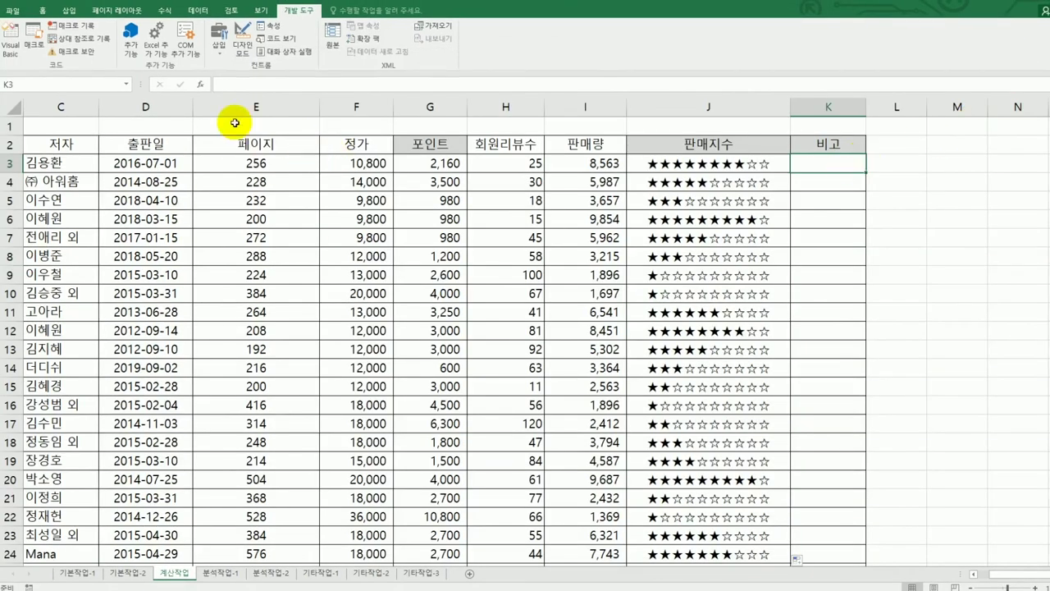
click(200, 86)
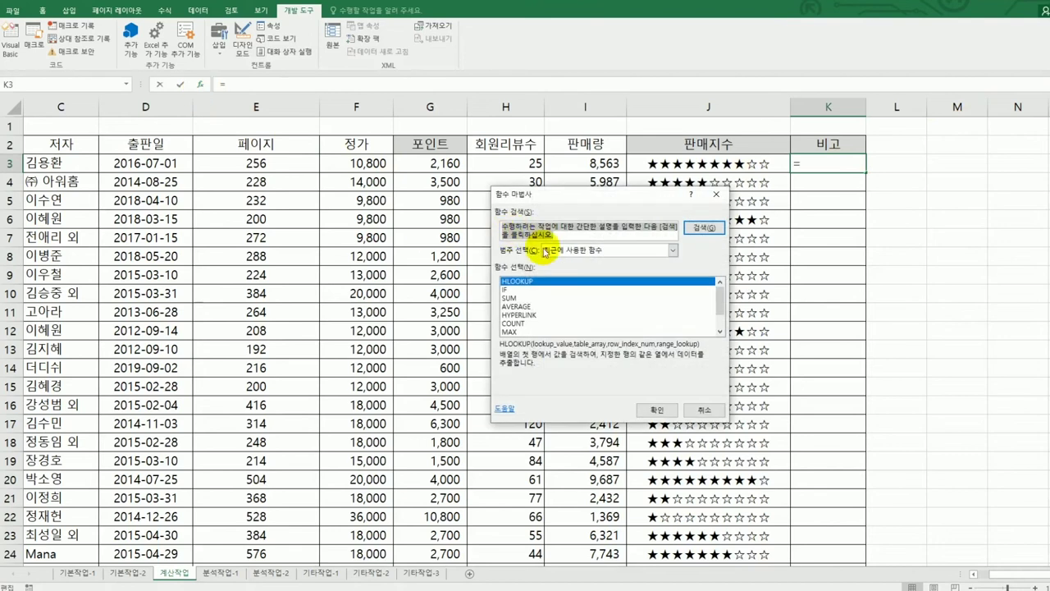
click(581, 250)
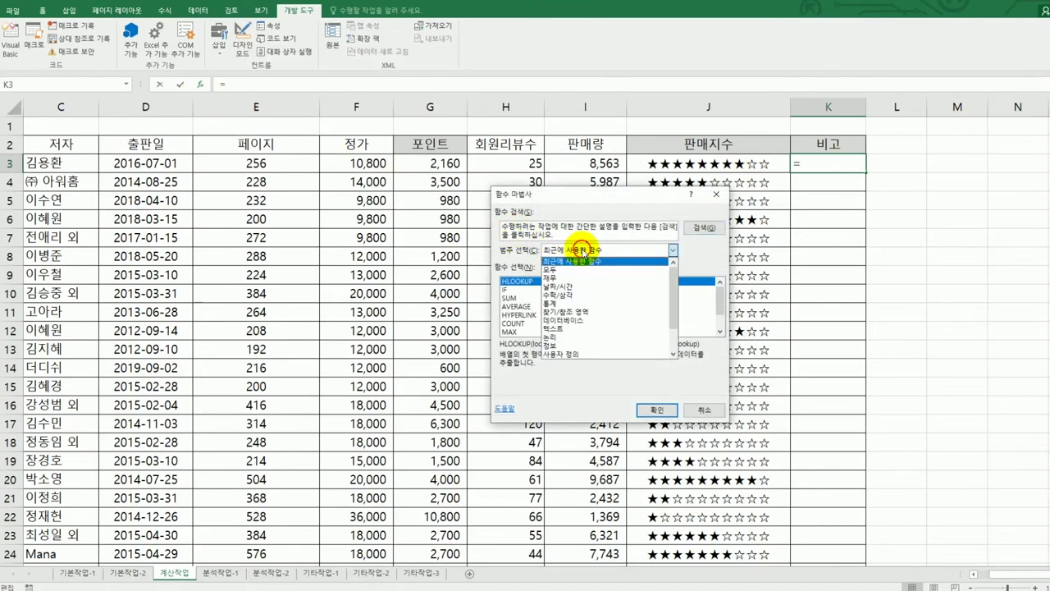
click(577, 353)
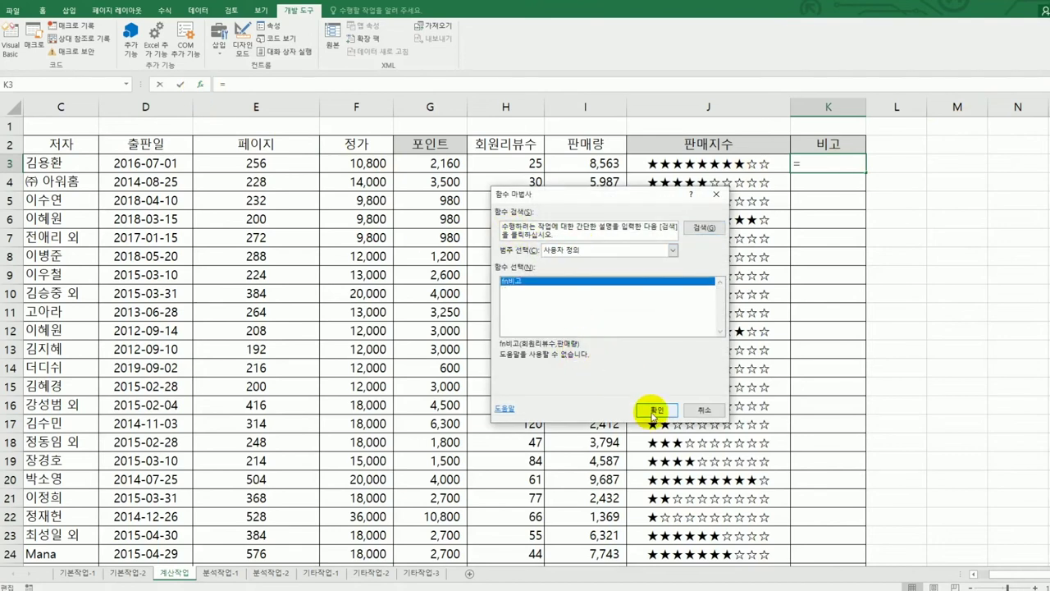
click(654, 411)
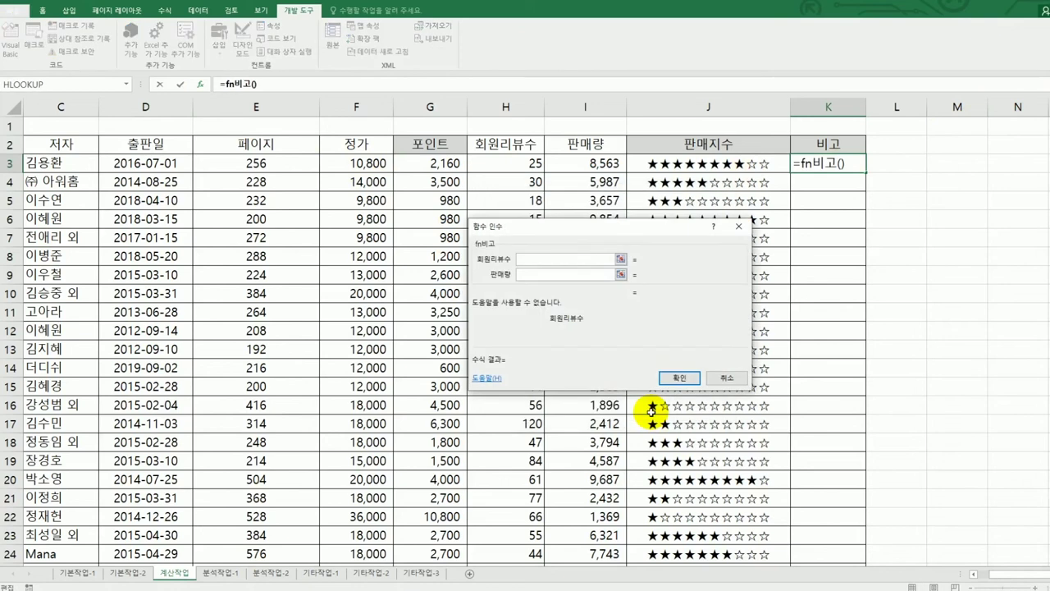
Set 회원리뷰수 to H3 and 판매량 to I3, enter the function and fill it down the 비고 column to row 29
click(520, 164)
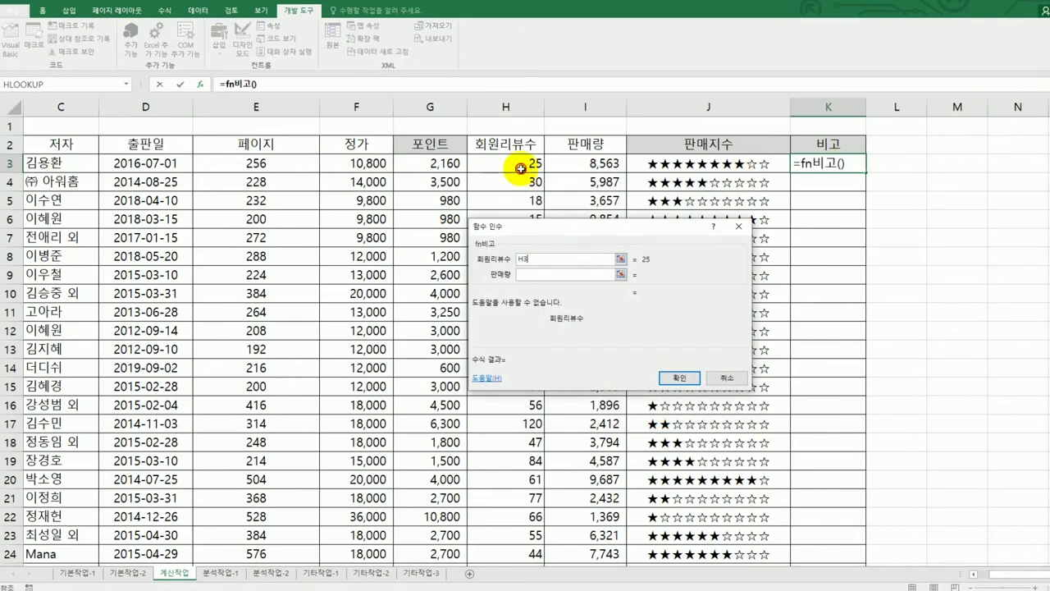
click(542, 274)
click(581, 164)
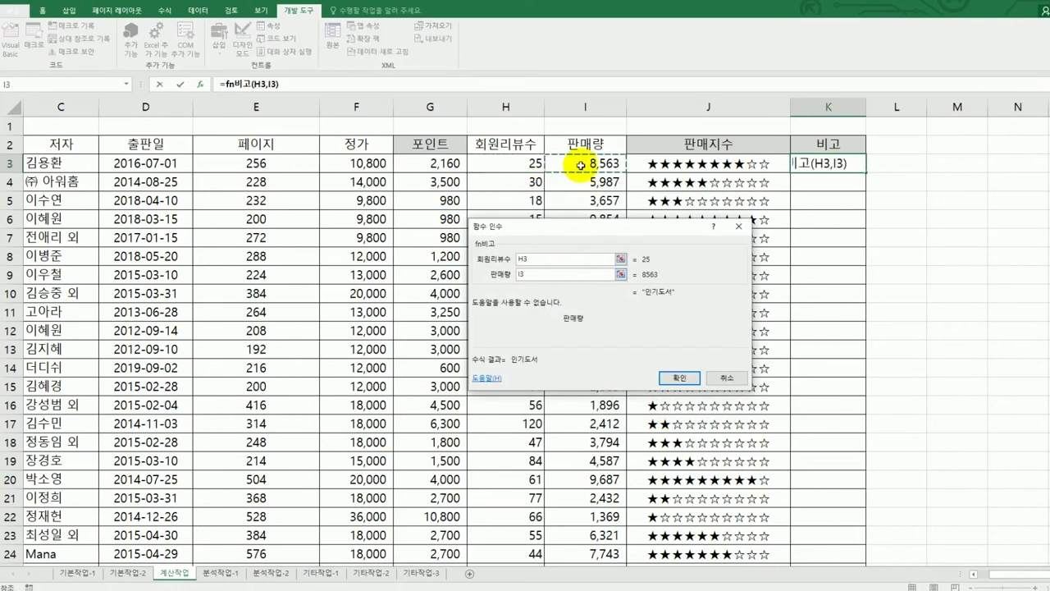
click(679, 378)
double_click(866, 173)
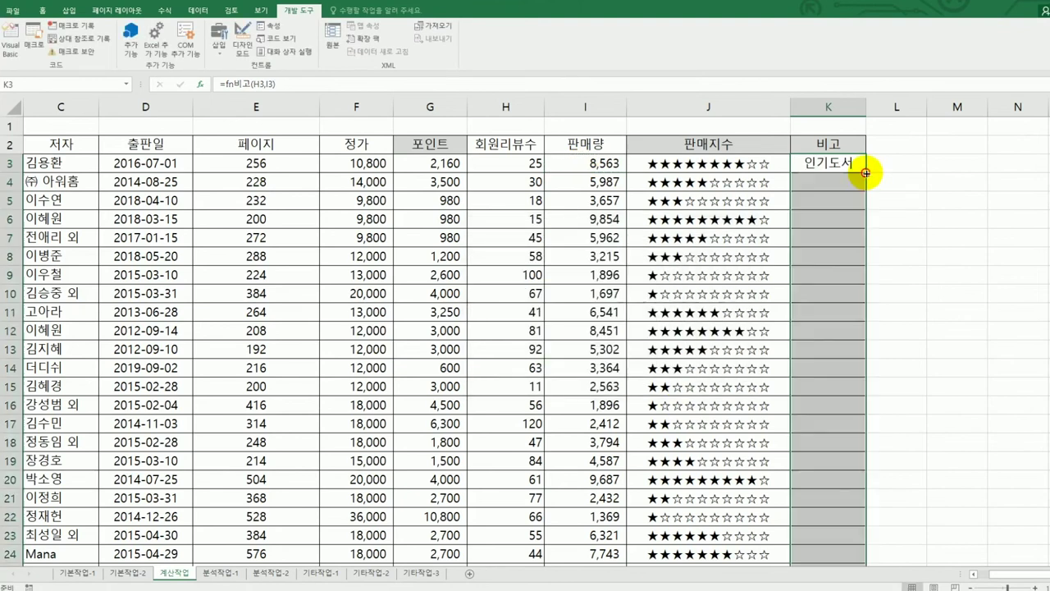
scroll(893, 287, down, 2)
scroll(893, 310, up, 2)
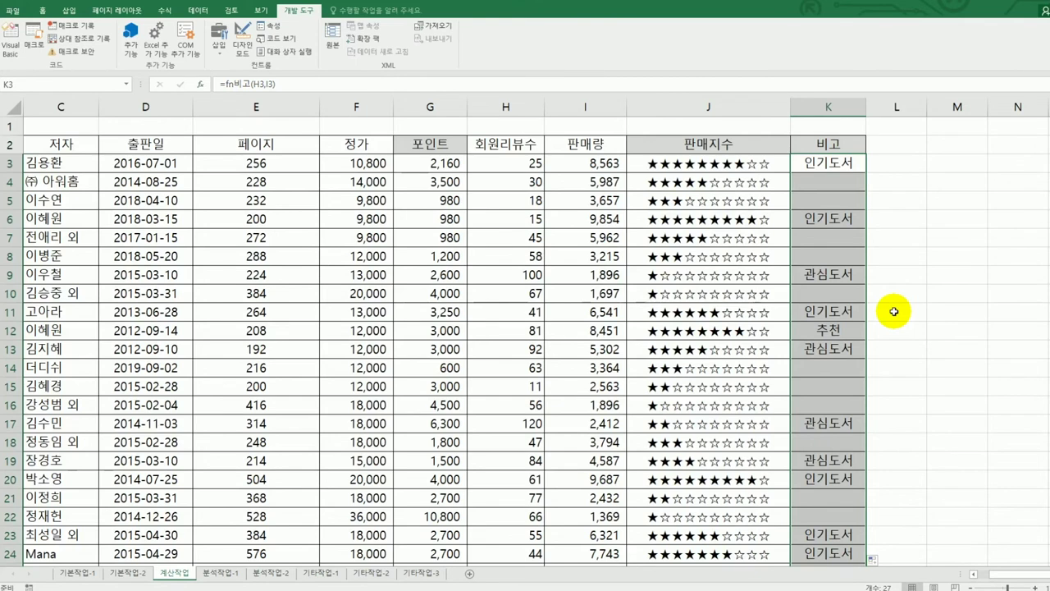
Start a formula =SUM(IF( in B33, the first cell of 표2's 회원리뷰수가 50개 이상인 개수 column
scroll(826, 308, down, 7)
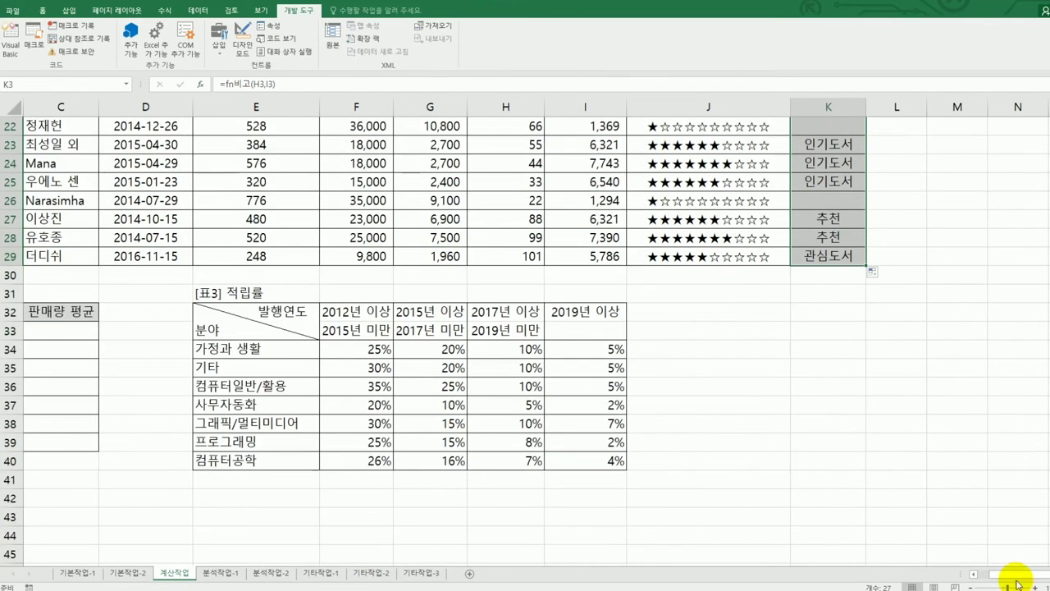
click(974, 575)
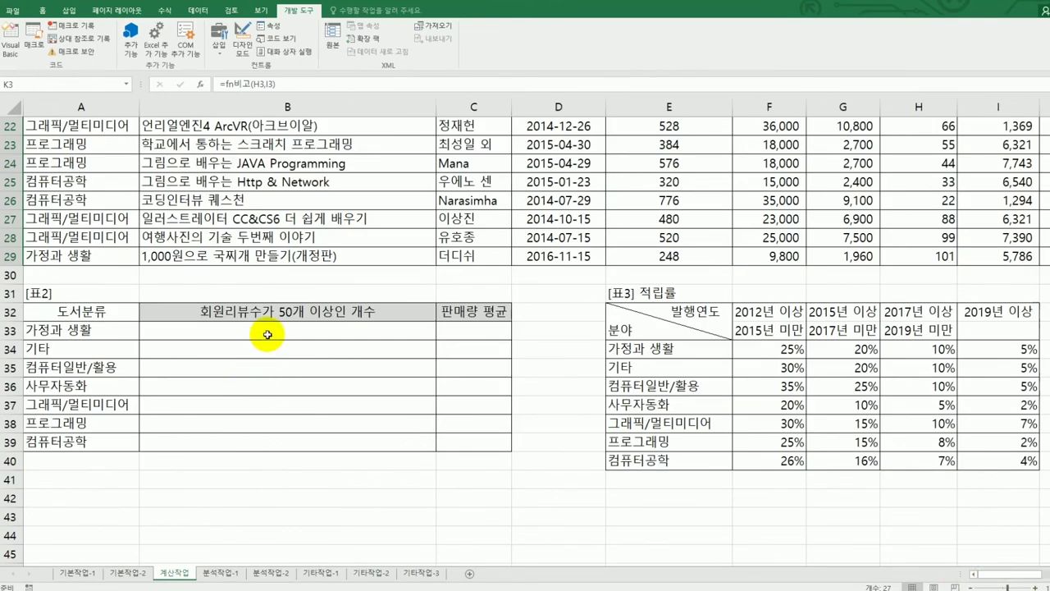
drag(267, 330, 264, 443)
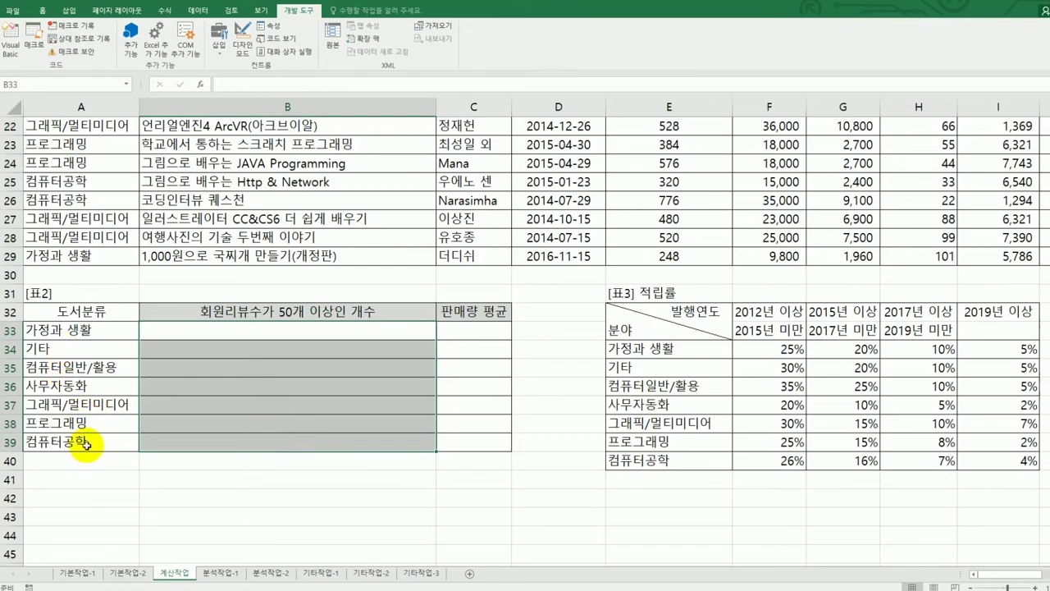
click(259, 334)
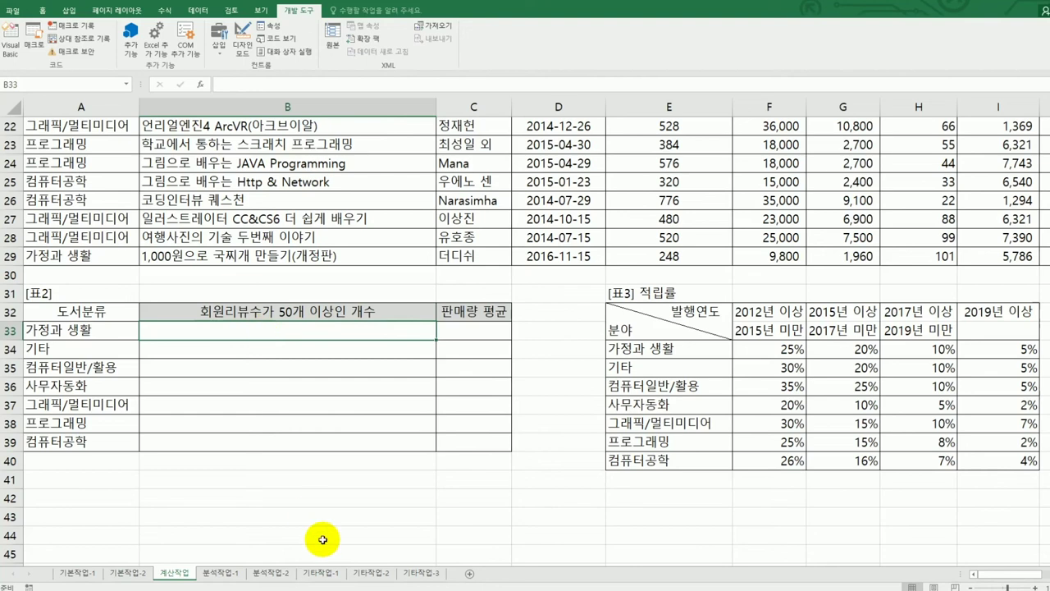
text(=)
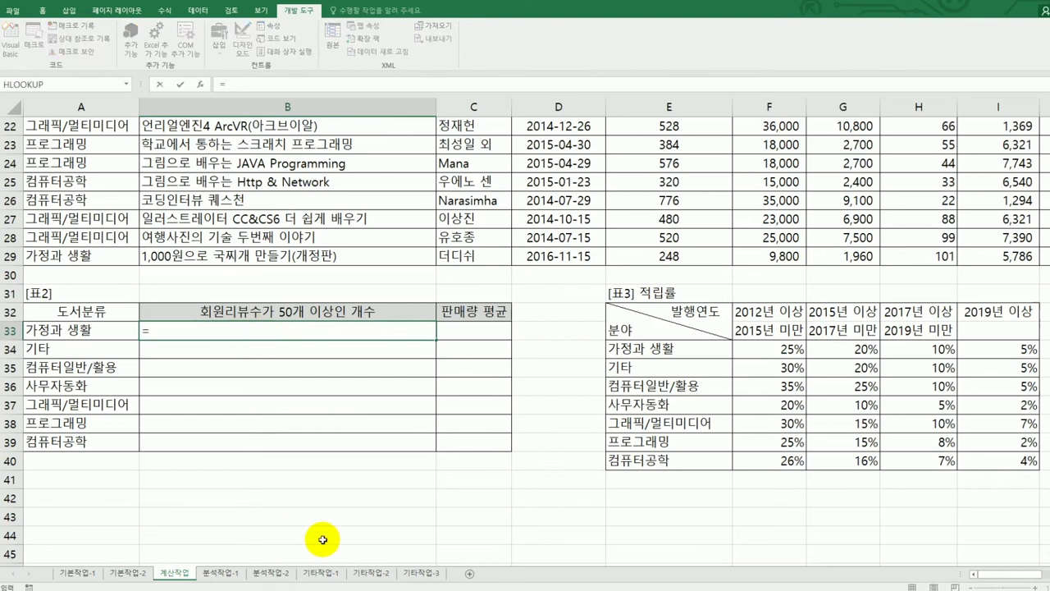
text(s)
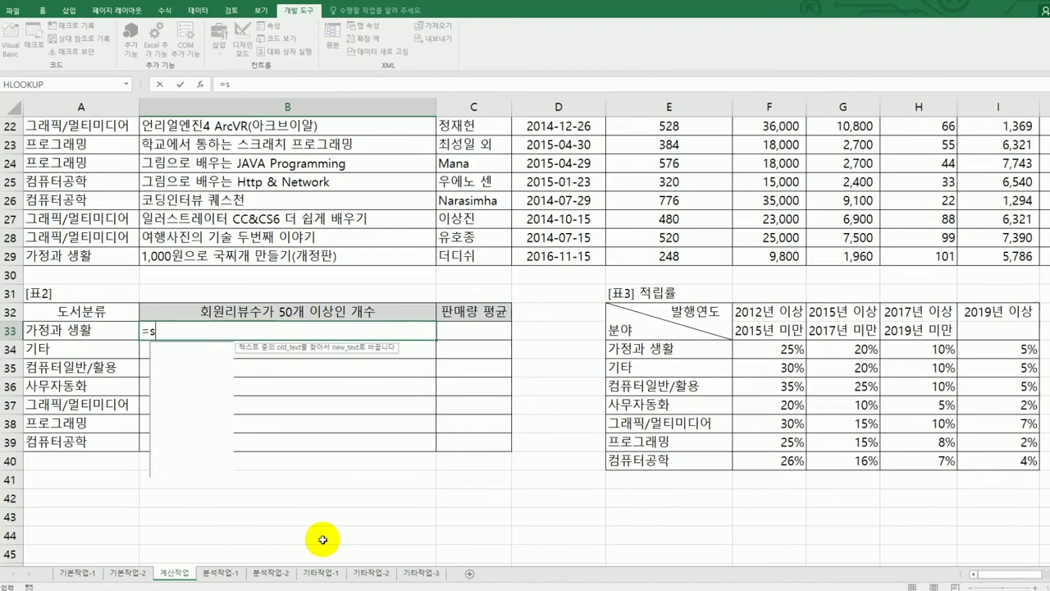
text(um(if()
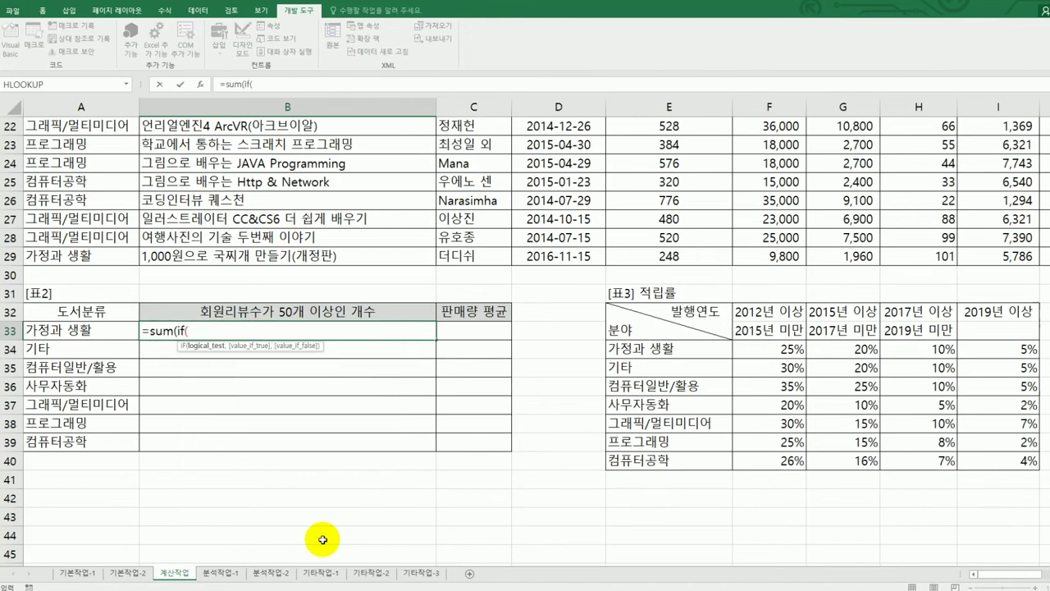
Add the parenthesised condition ($A$3:$A$29=A33) to the IF, matching 표1's 도서분류 to the category in 표2
text(()
scroll(323, 539, up, 7)
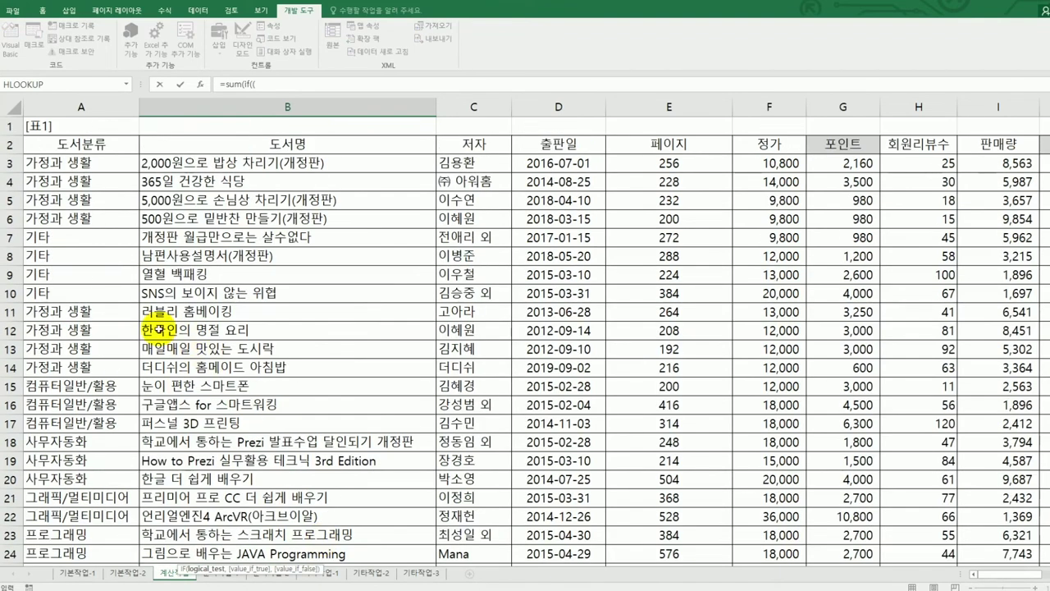
drag(98, 163, 96, 534)
key(F4)
scroll(96, 534, down, 5)
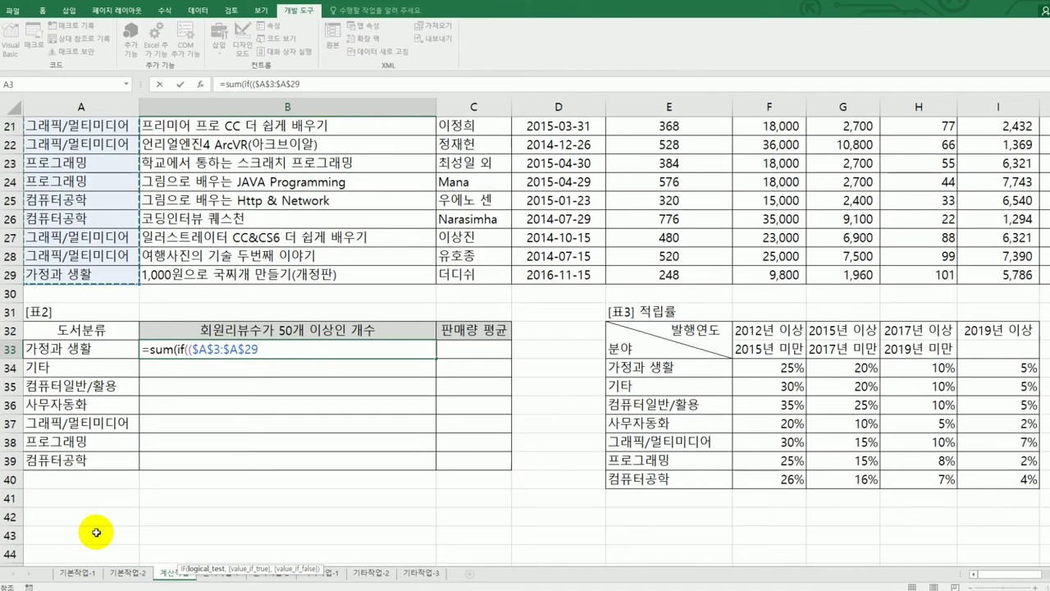
text(=)
key(Left)
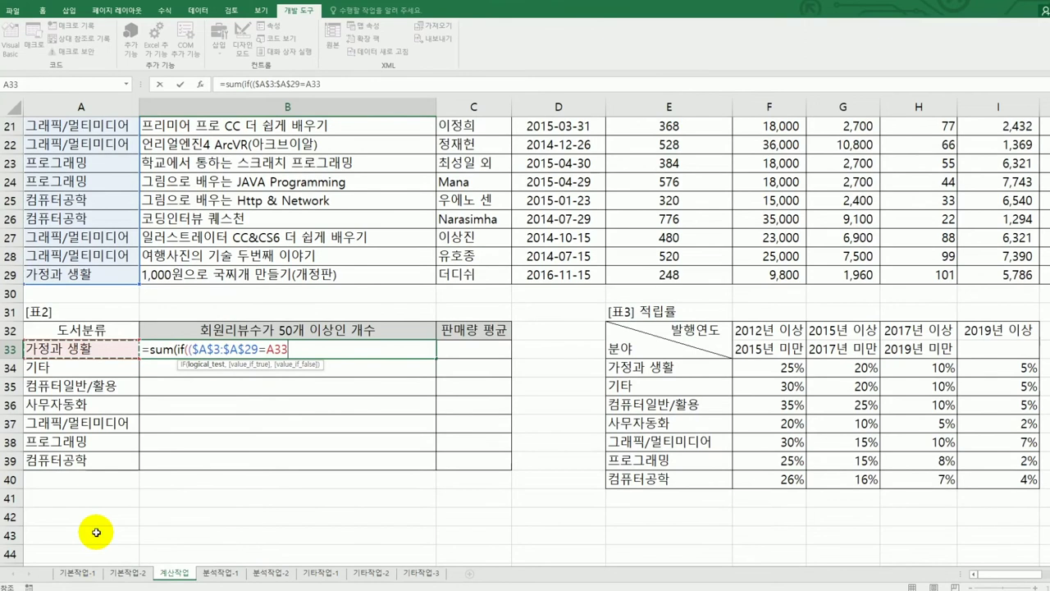
text())
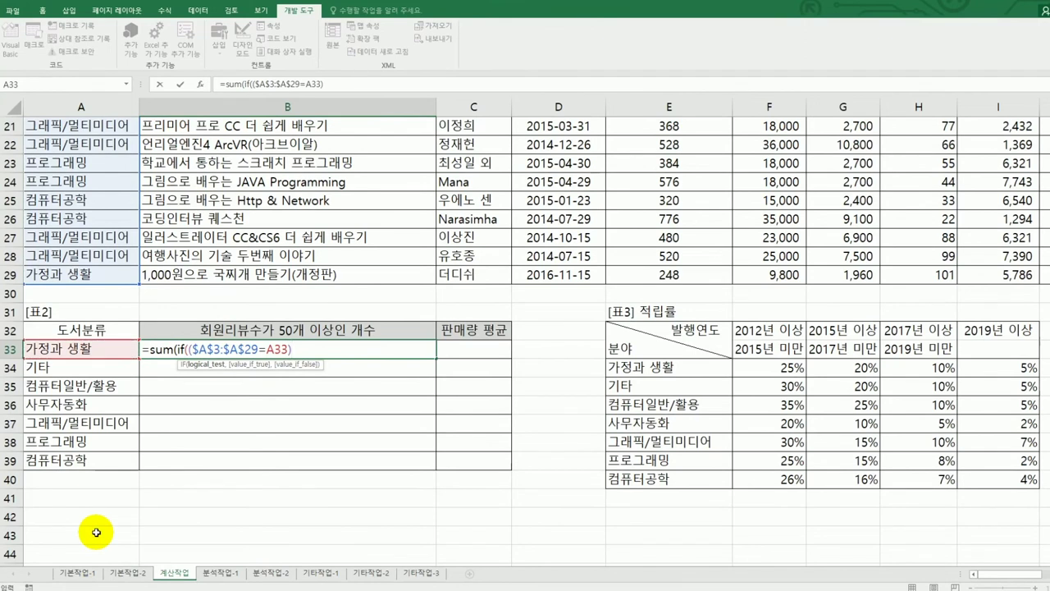
Multiply by a second condition, *($H$3:$H$29>=50), so that only books with at least 50 회원리뷰수 qualify
text(*()
scroll(386, 494, up, 4)
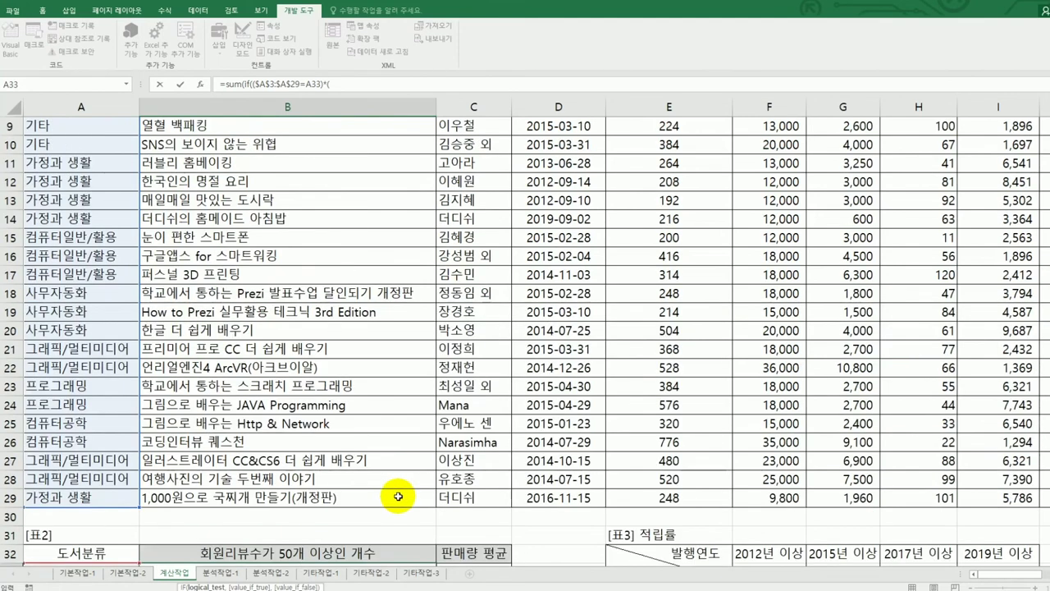
scroll(398, 496, up, 3)
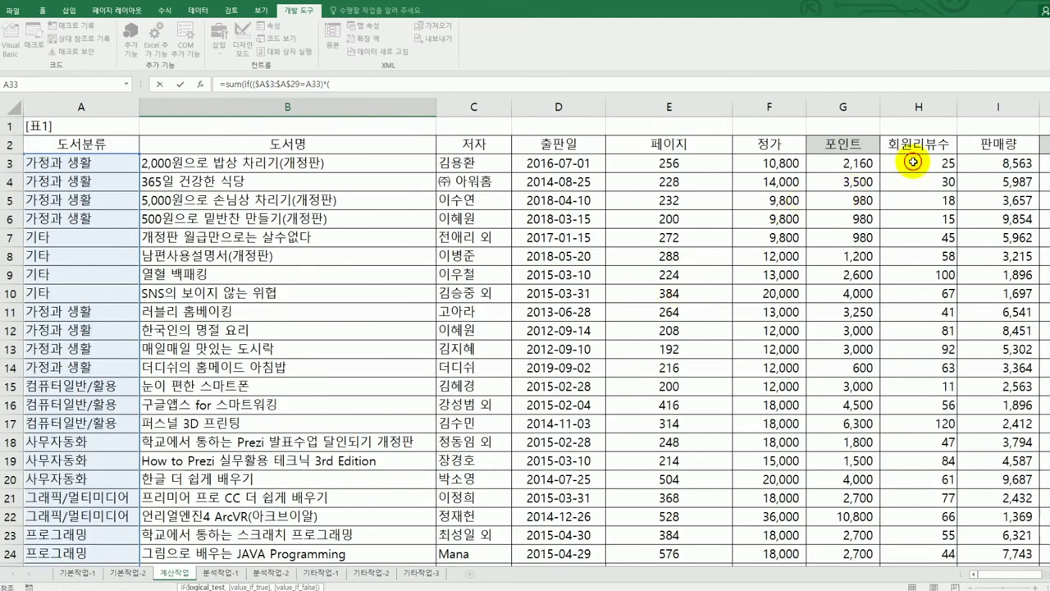
drag(913, 162, 907, 542)
key(F4)
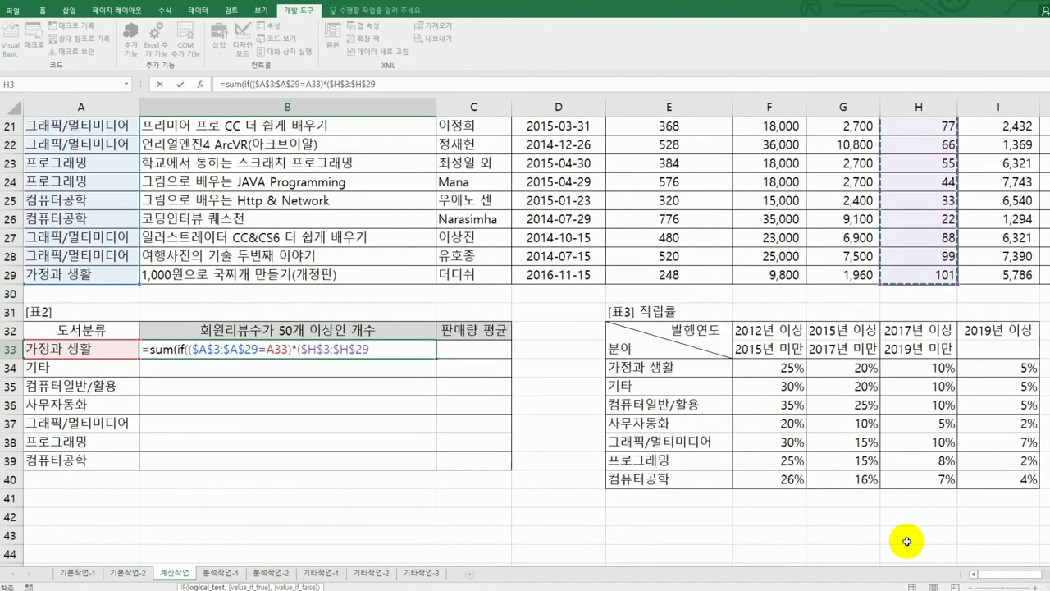
text(>=)
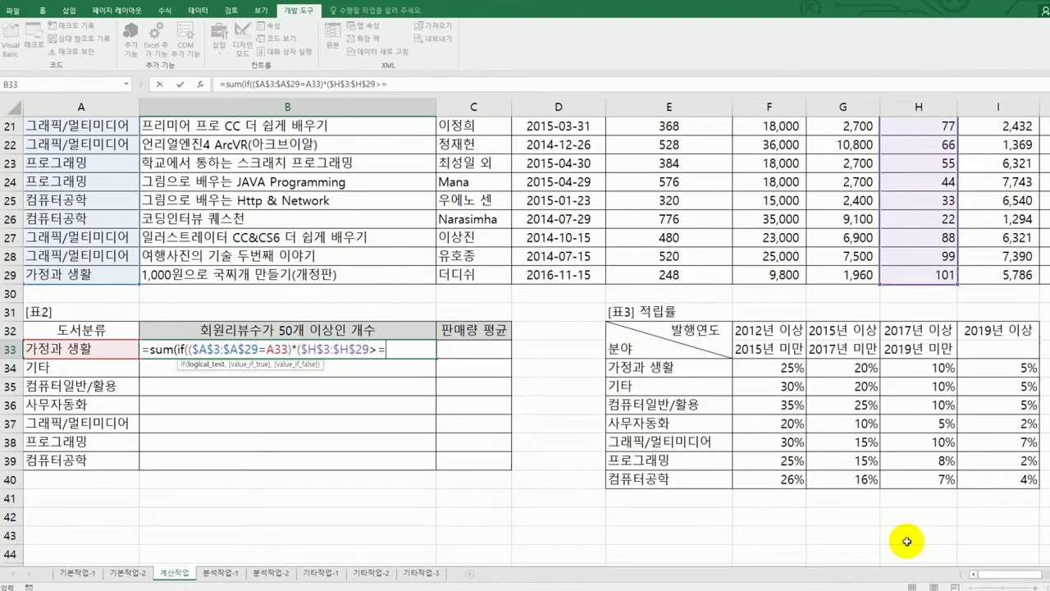
text(50),)
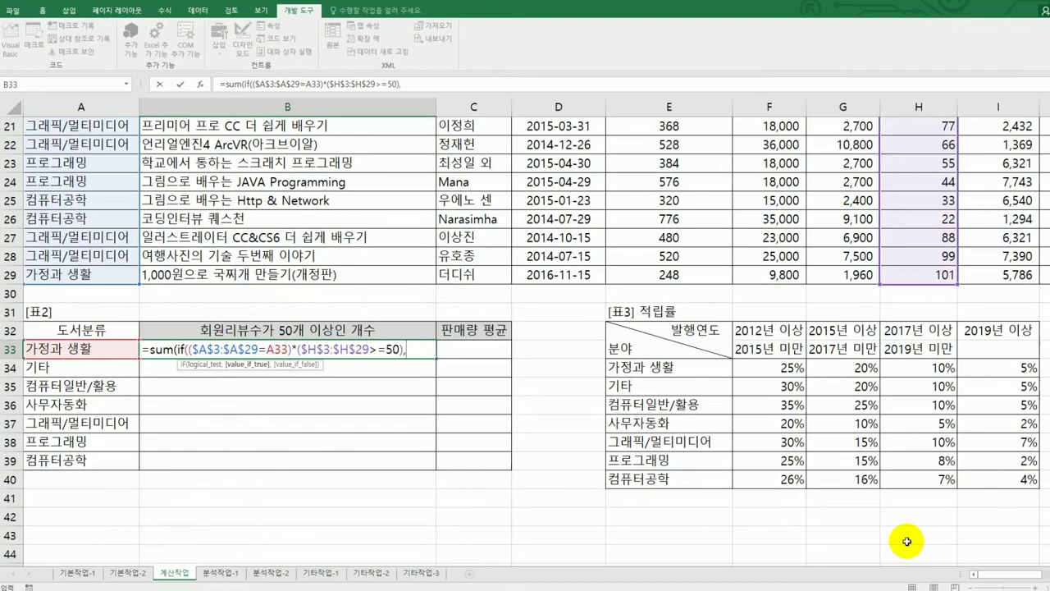
Return 1 for matches, close the formula, enter it as an array formula and fill it down to B39
text(1)))
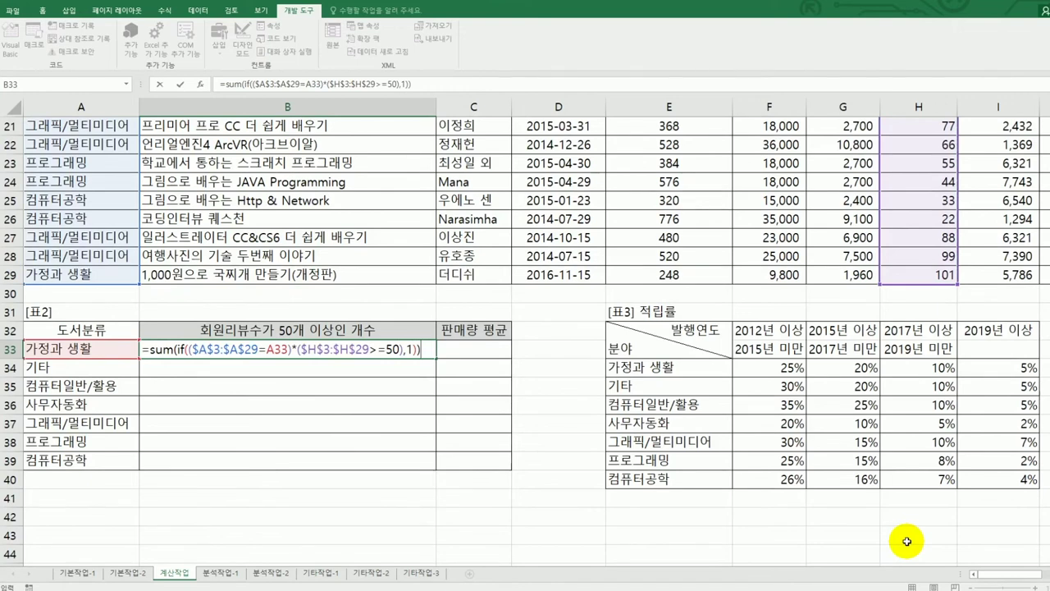
key(ctrl+shift+Return)
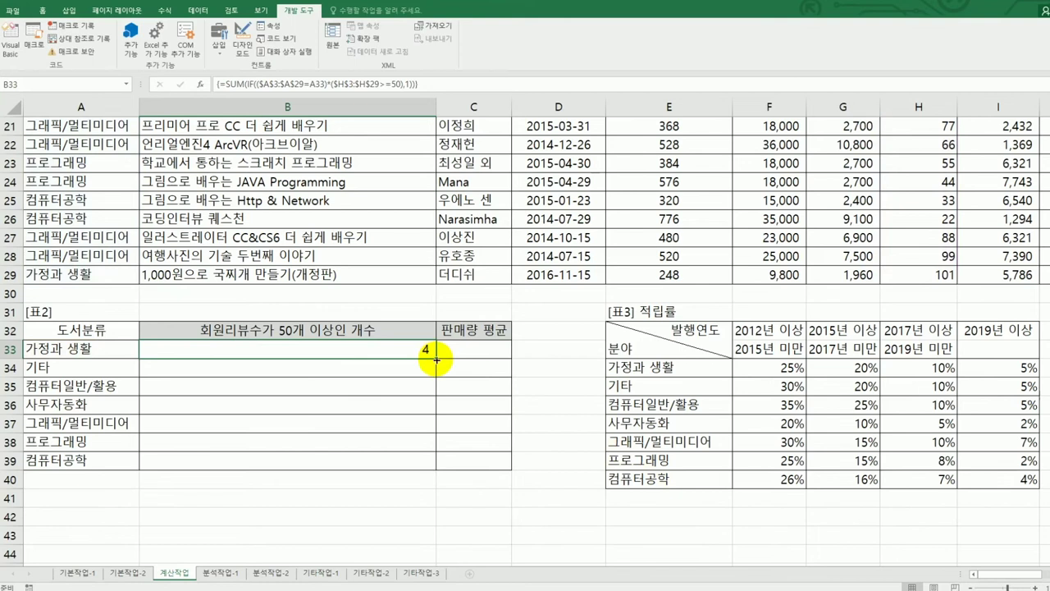
drag(436, 359, 427, 469)
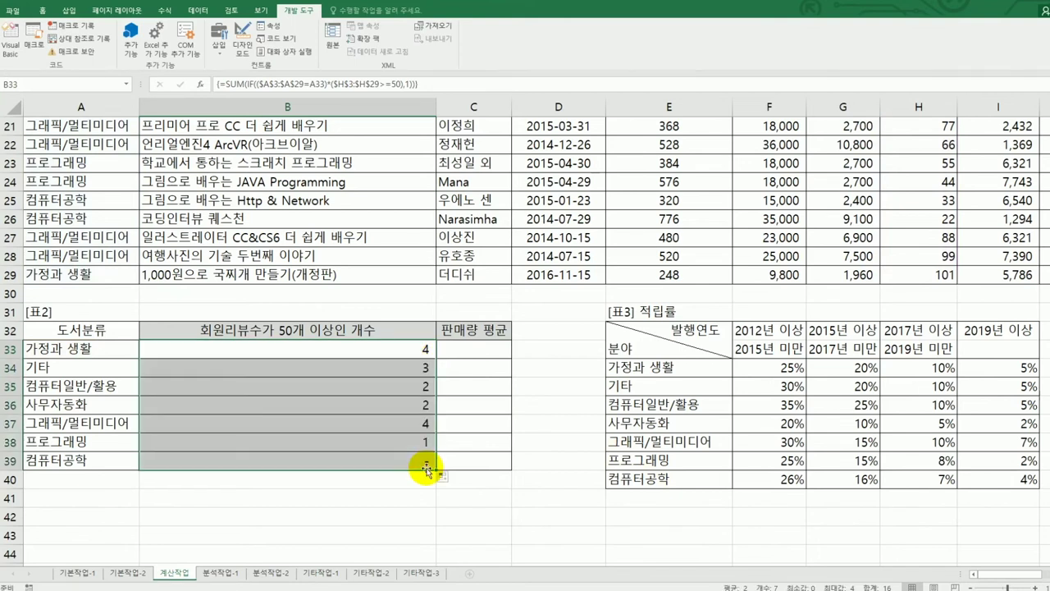
Start a formula =AVERAGE(IF( in C33, the first cell of 표2's 판매량 평균 column
click(484, 351)
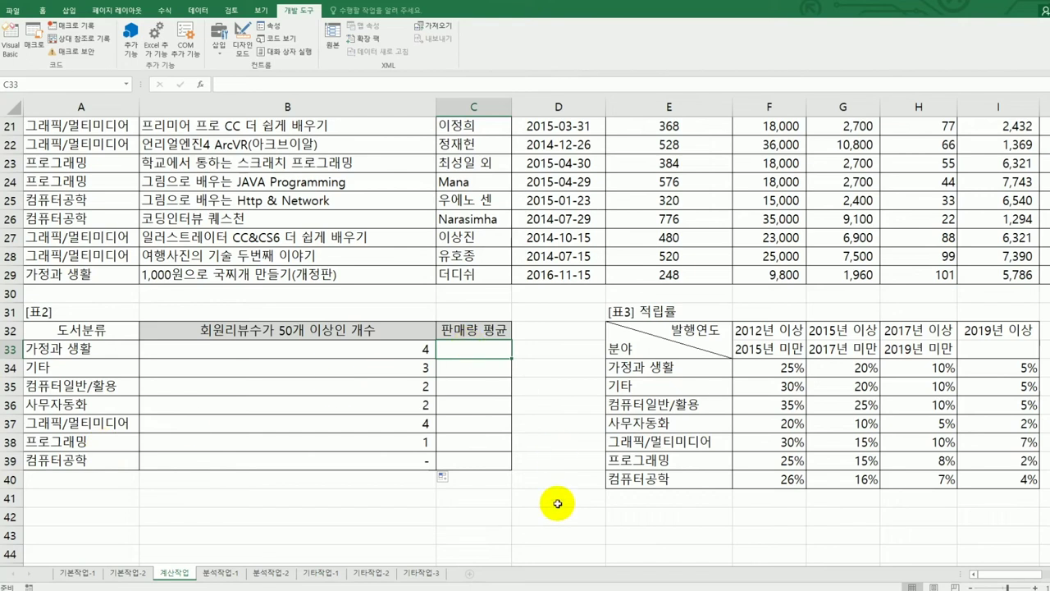
text(=av)
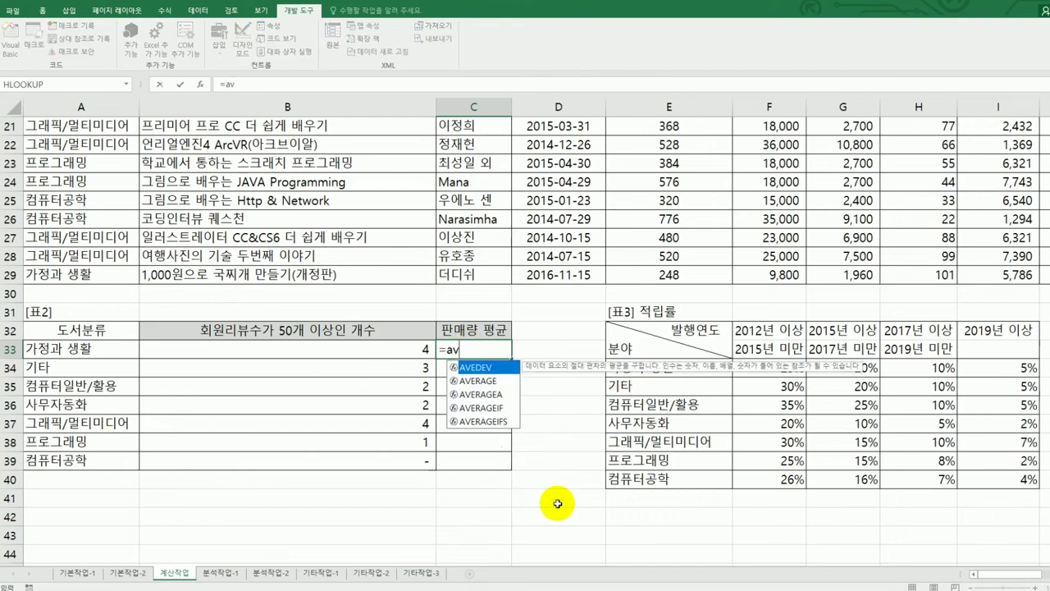
key(Down)
key(Tab)
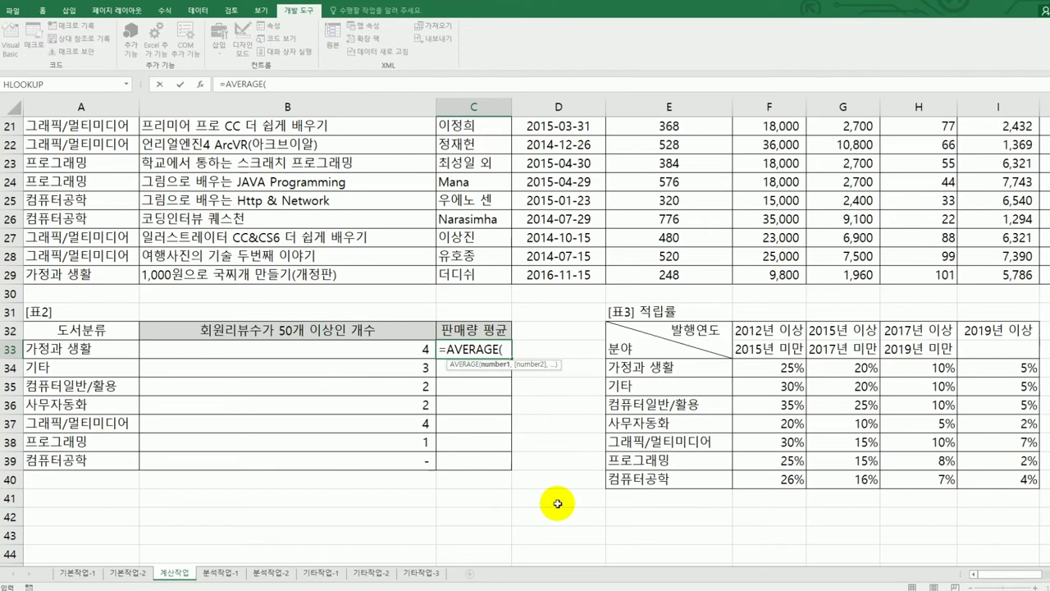
text(if()
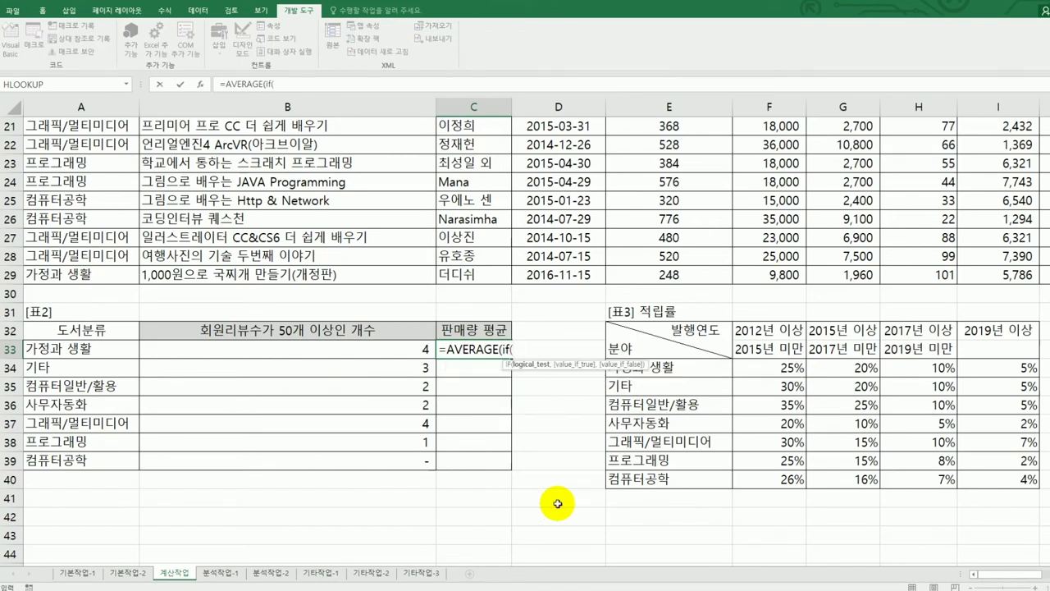
Set the IF condition to $A$3:$A$29=A33, comparing 표1's 도서분류 with the category in 표2
scroll(557, 503, up, 3)
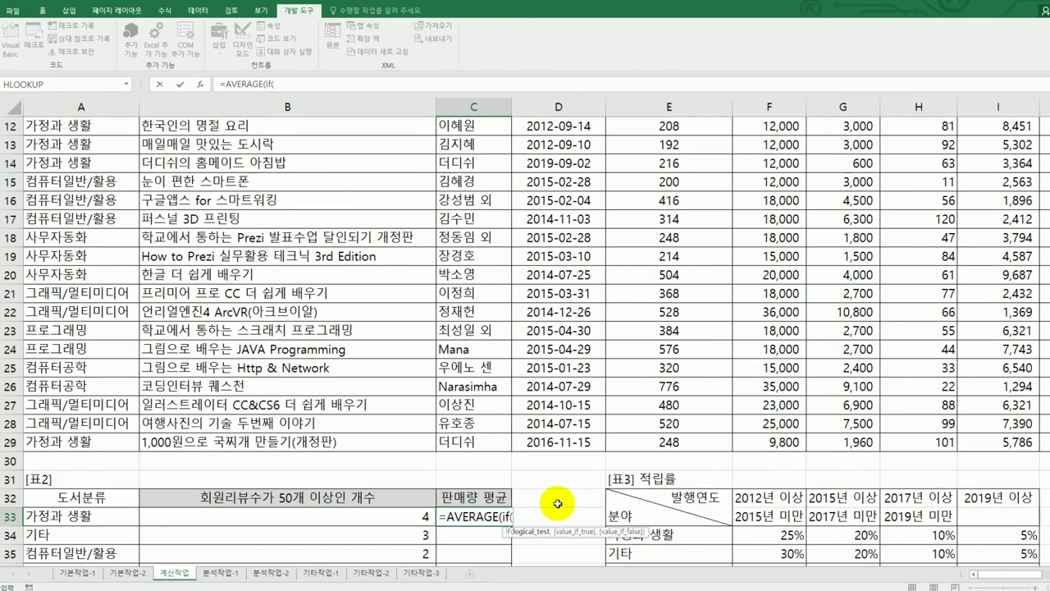
scroll(117, 199, up, 4)
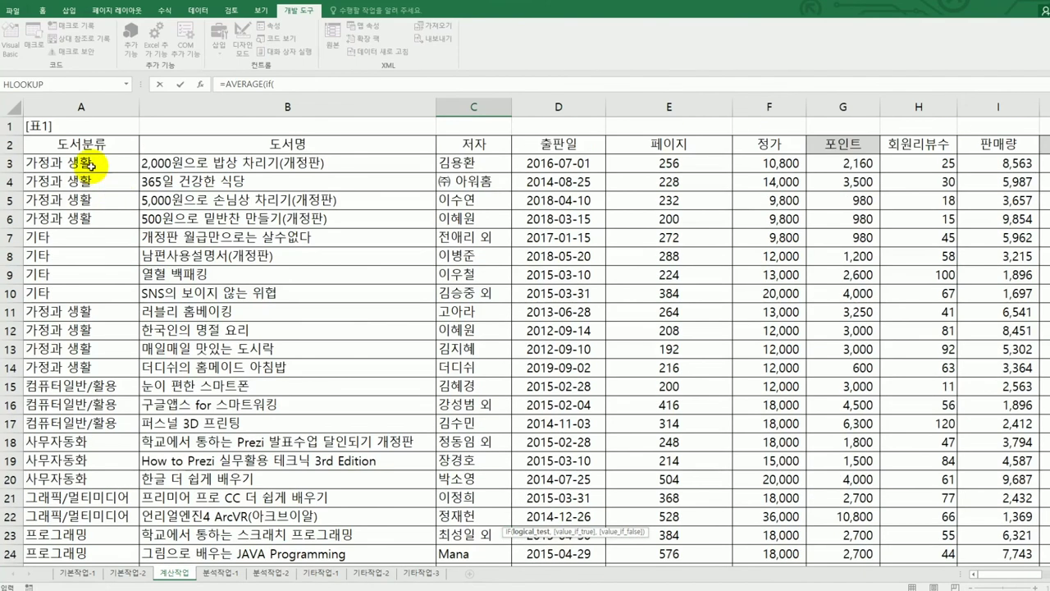
drag(89, 163, 86, 532)
key(F4)
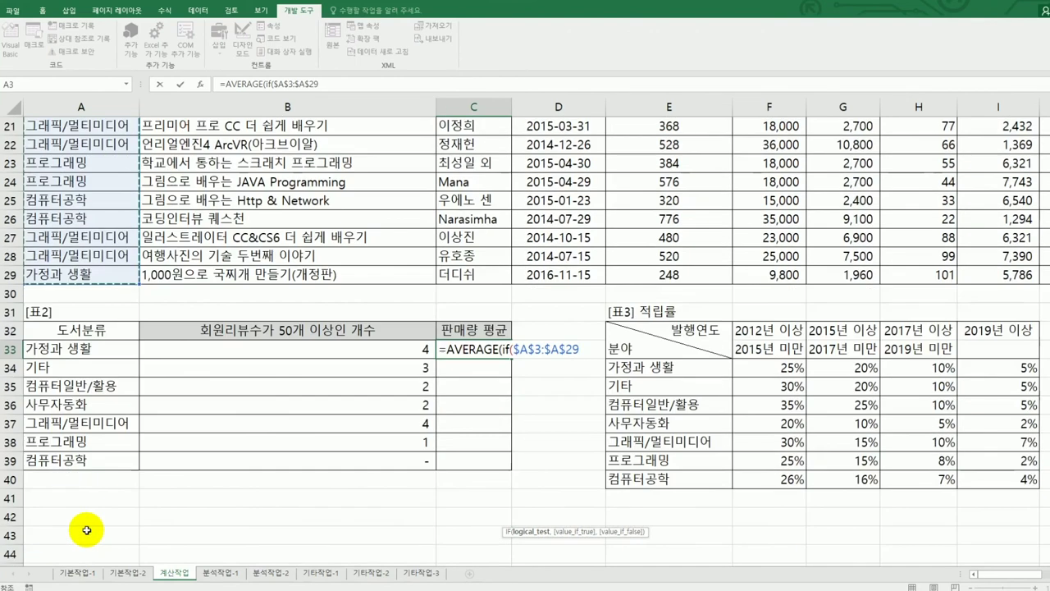
text(=)
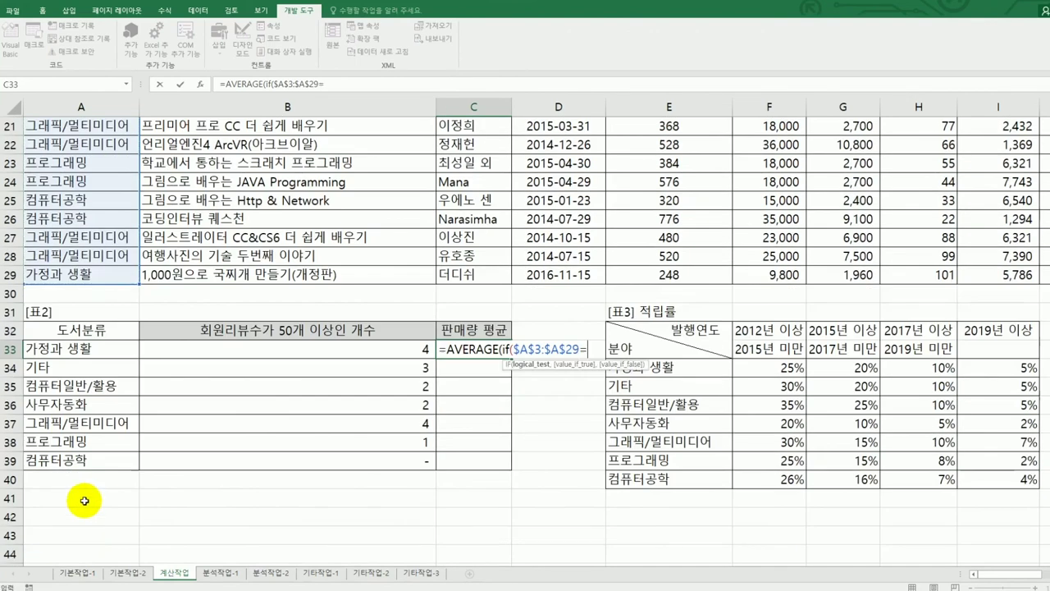
click(75, 351)
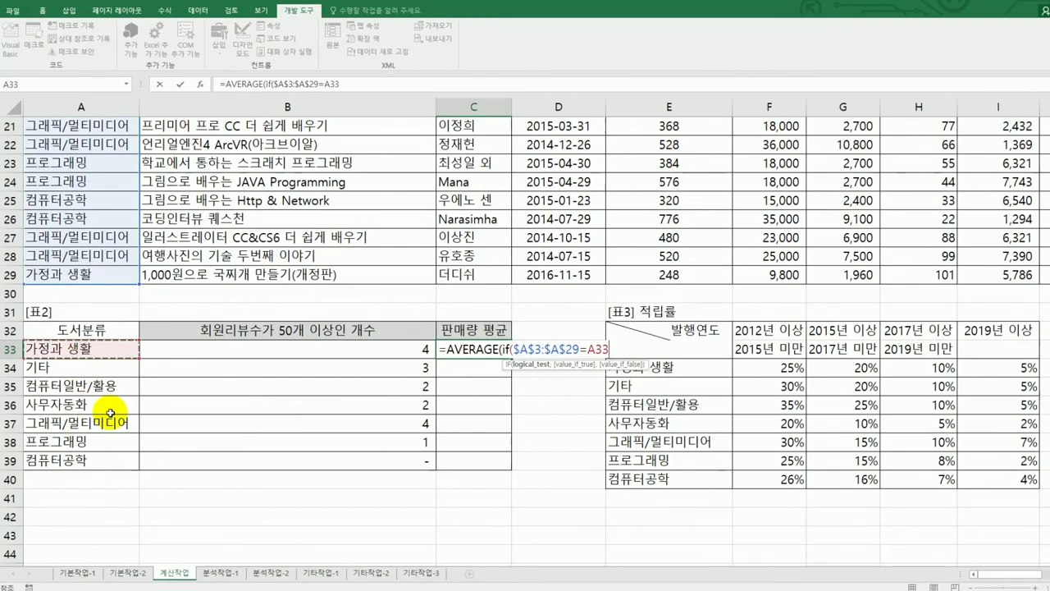
Set the IF's value-if-true argument to the absolute 판매량 range $I$3:$I$29
text(,)
scroll(442, 482, up, 7)
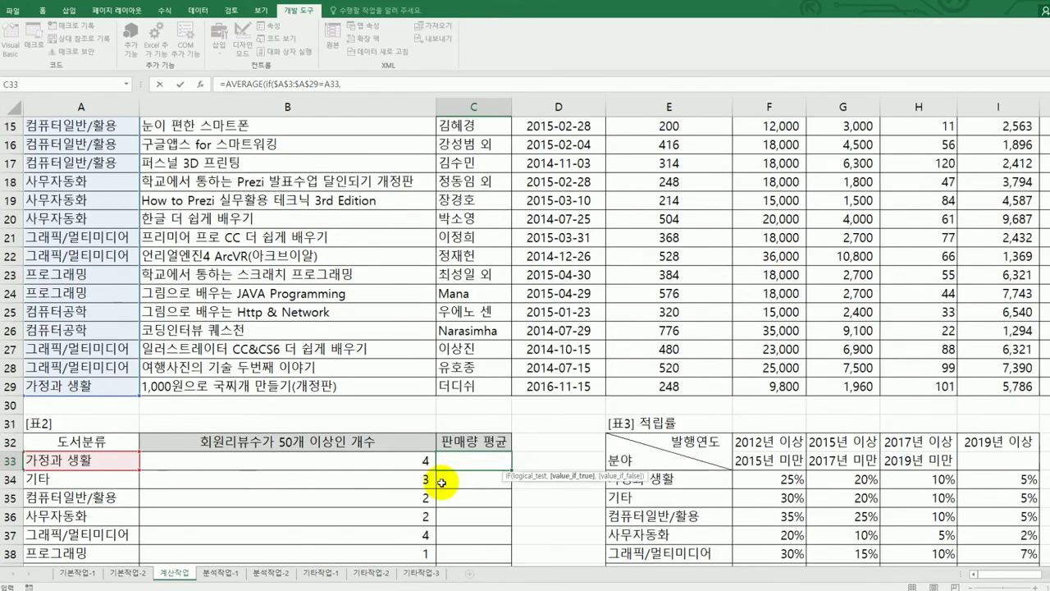
drag(991, 163, 961, 479)
drag(969, 568, 987, 517)
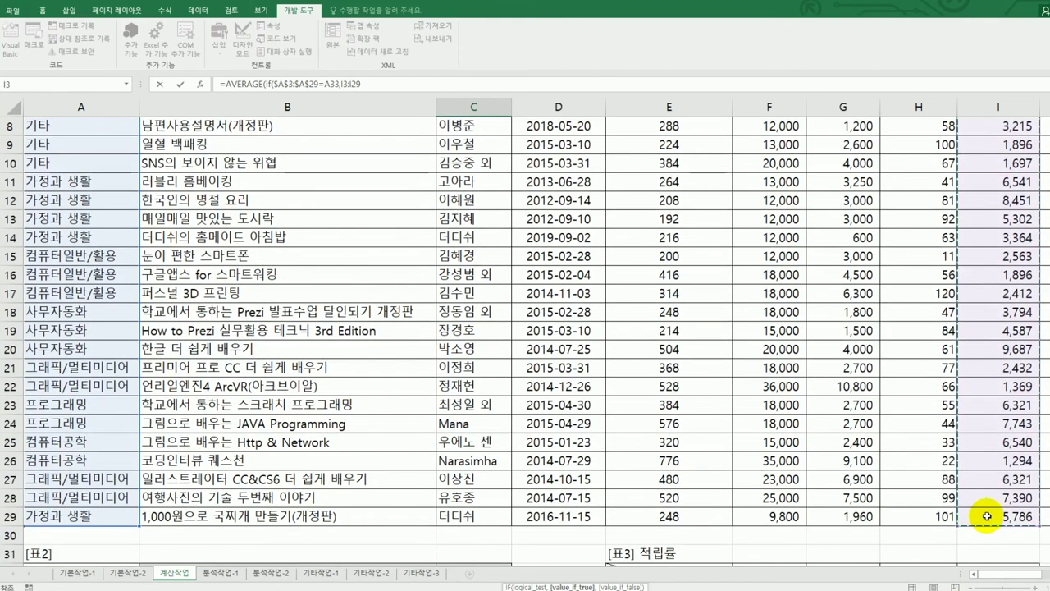
scroll(988, 459, down, 4)
key(F4)
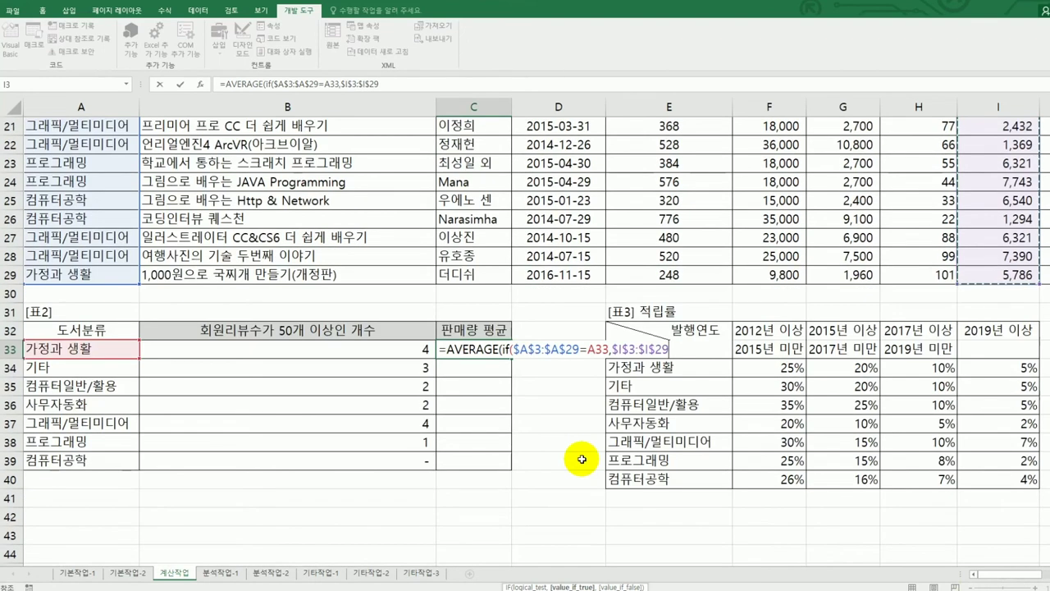
Close the AVERAGE formula, enter it as an array formula and fill it down to C39
text())
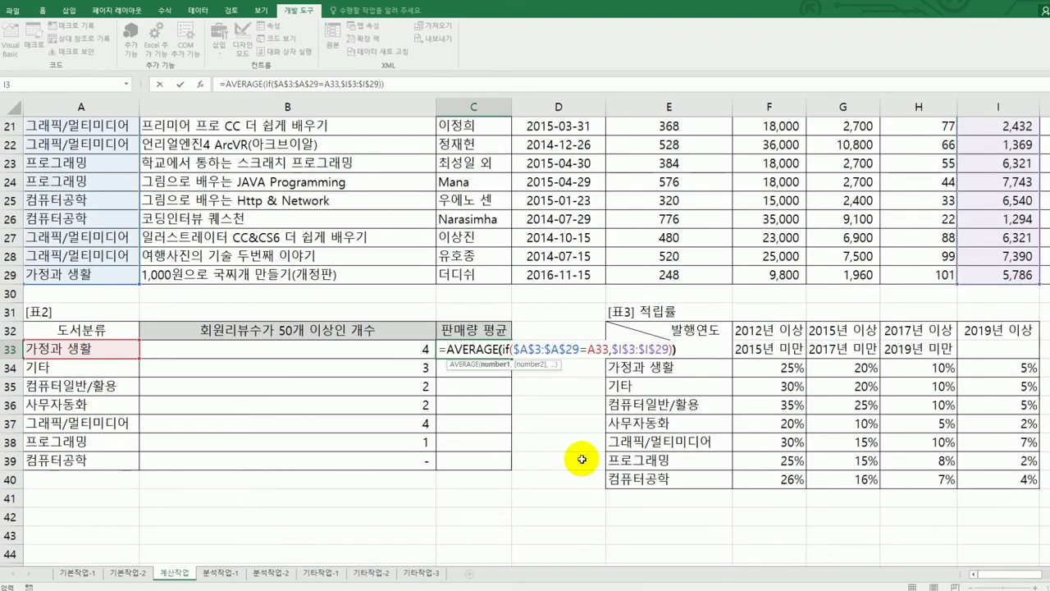
text())
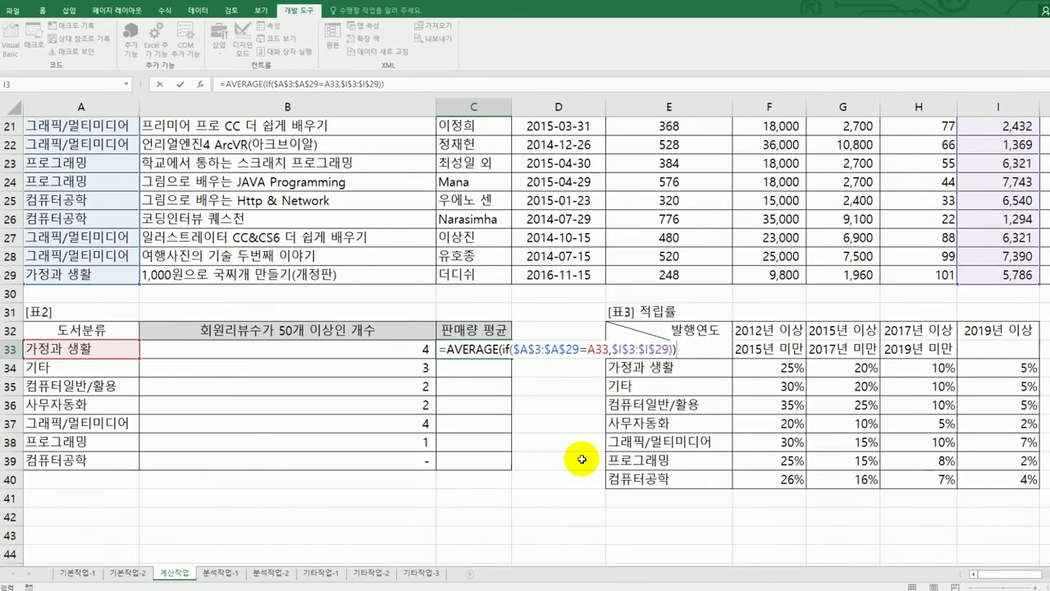
key(ctrl+shift+Return)
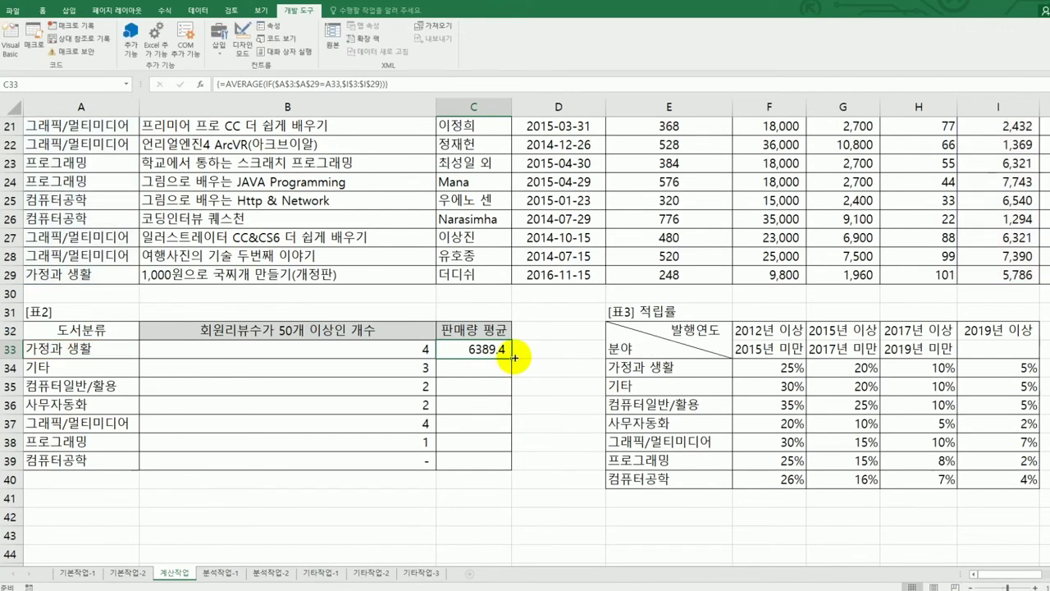
drag(512, 358, 499, 466)
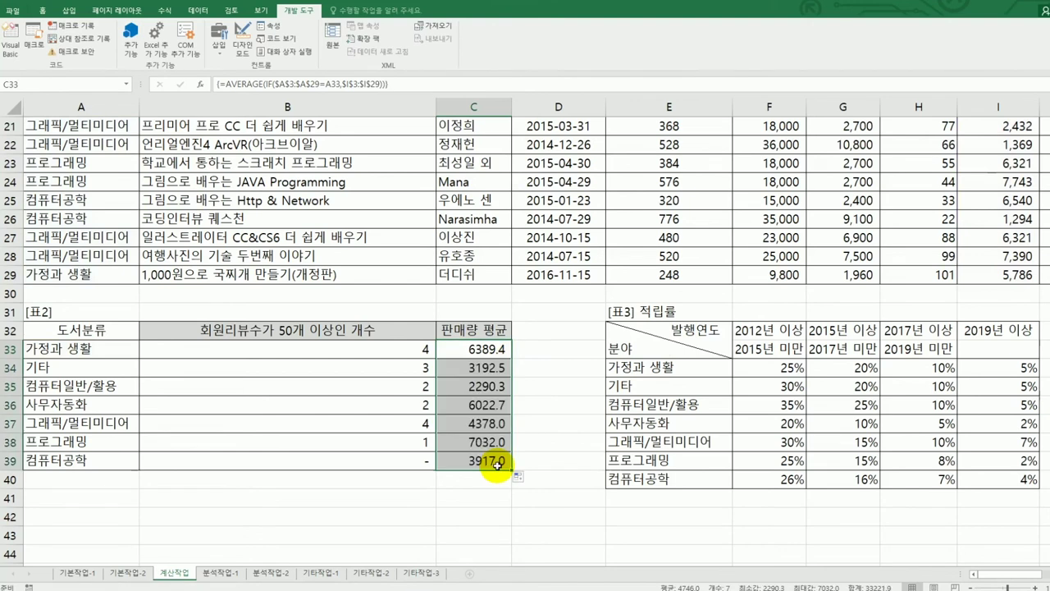
Check the array formula in C39, the last cell of 표2's 판매량 평균 column
click(498, 463)
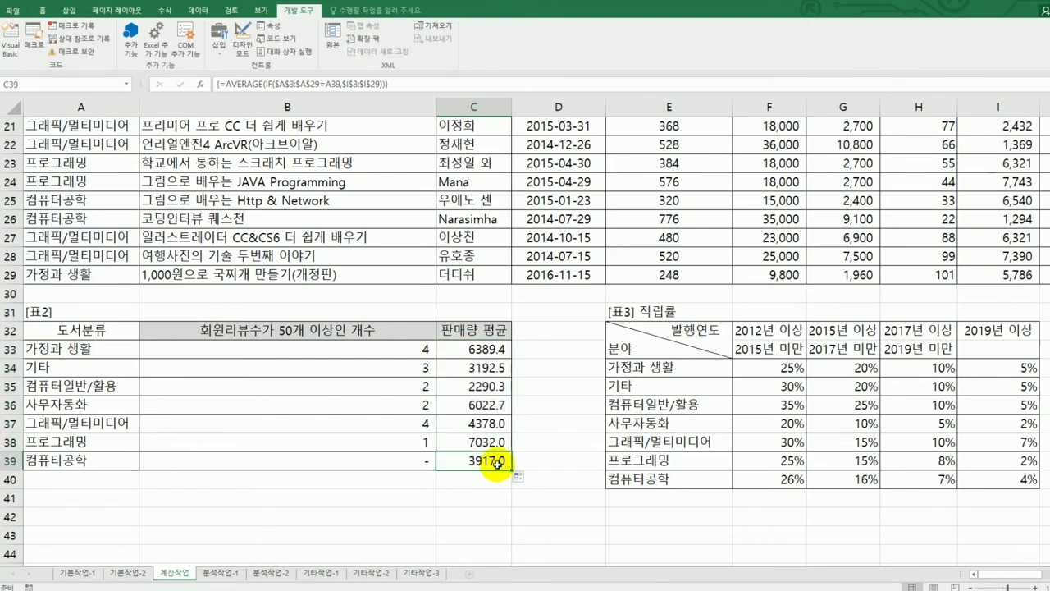
scroll(498, 464, up, 7)
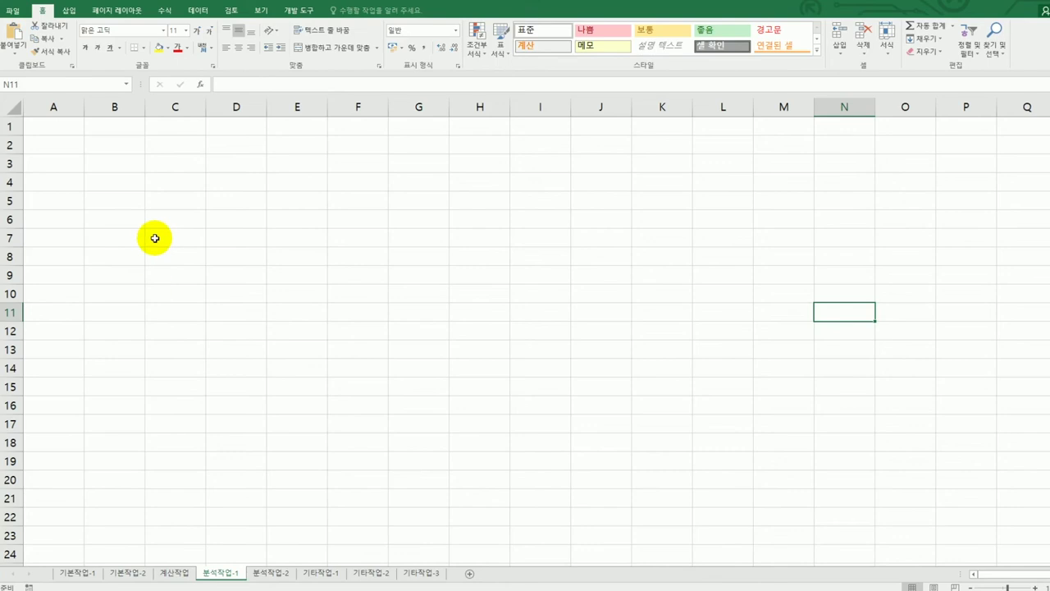
On the 분석작업-1 sheet, start a Microsoft Query import at B4 from the MS Access database 도서.accdb
click(136, 151)
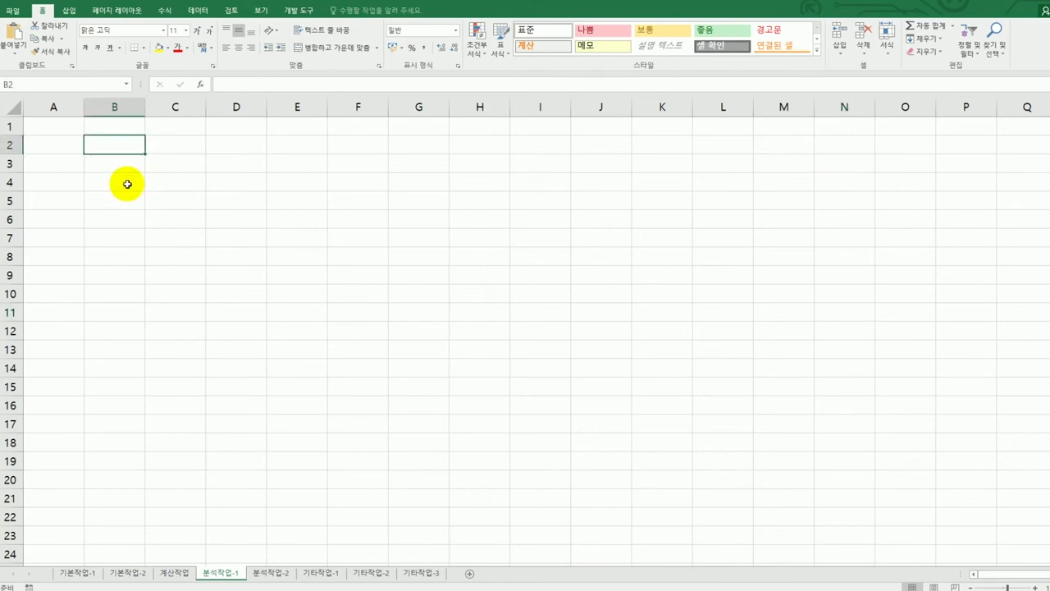
click(126, 182)
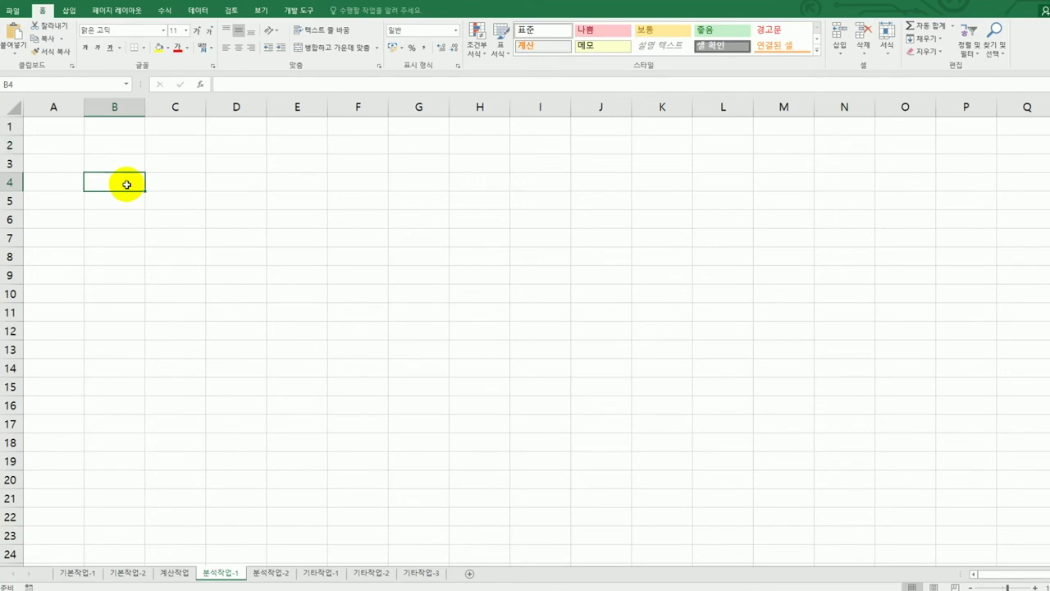
click(201, 13)
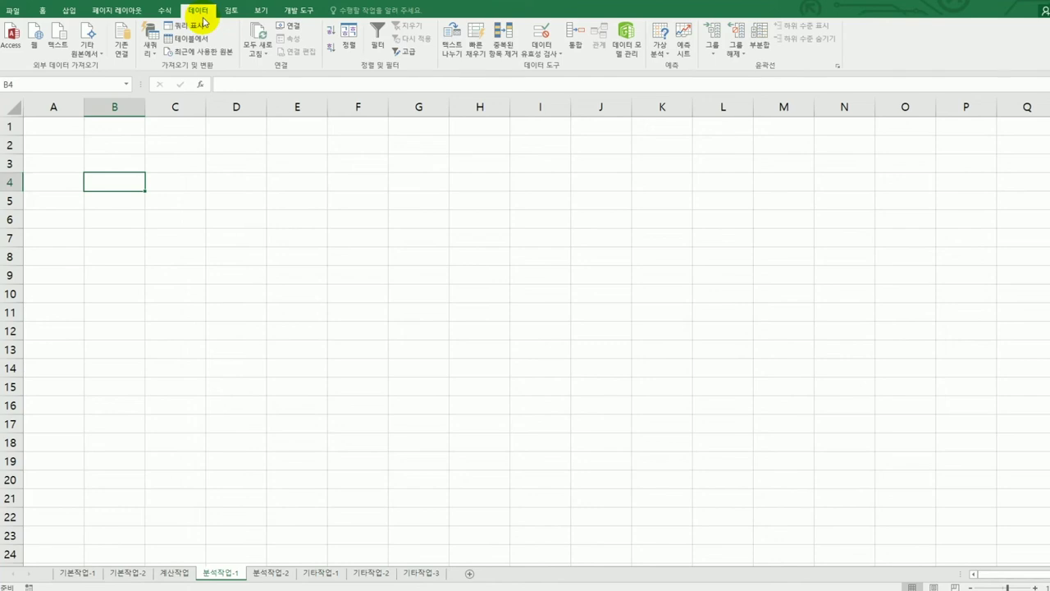
click(99, 54)
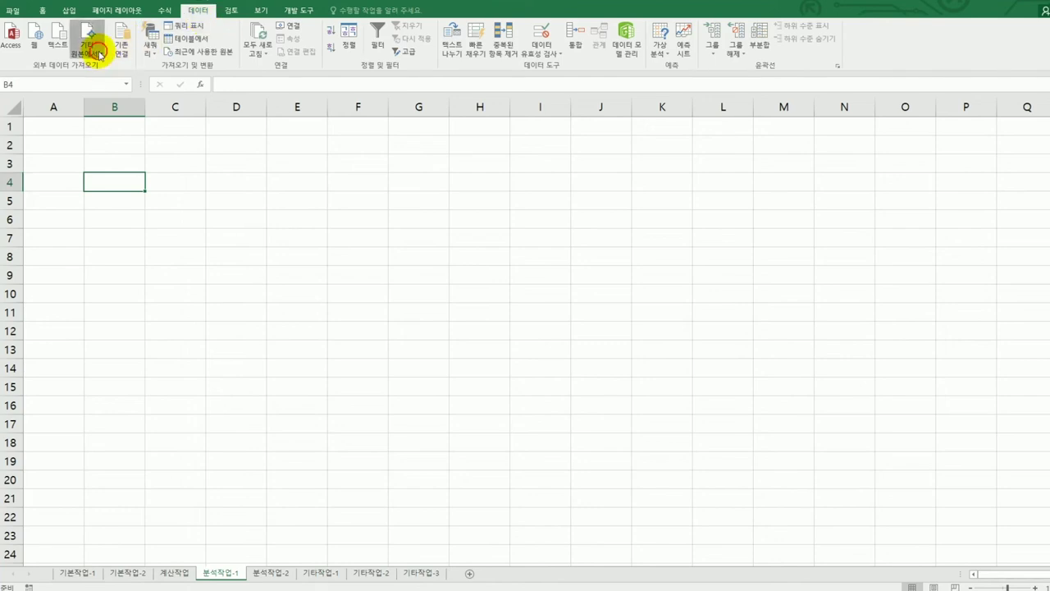
click(164, 239)
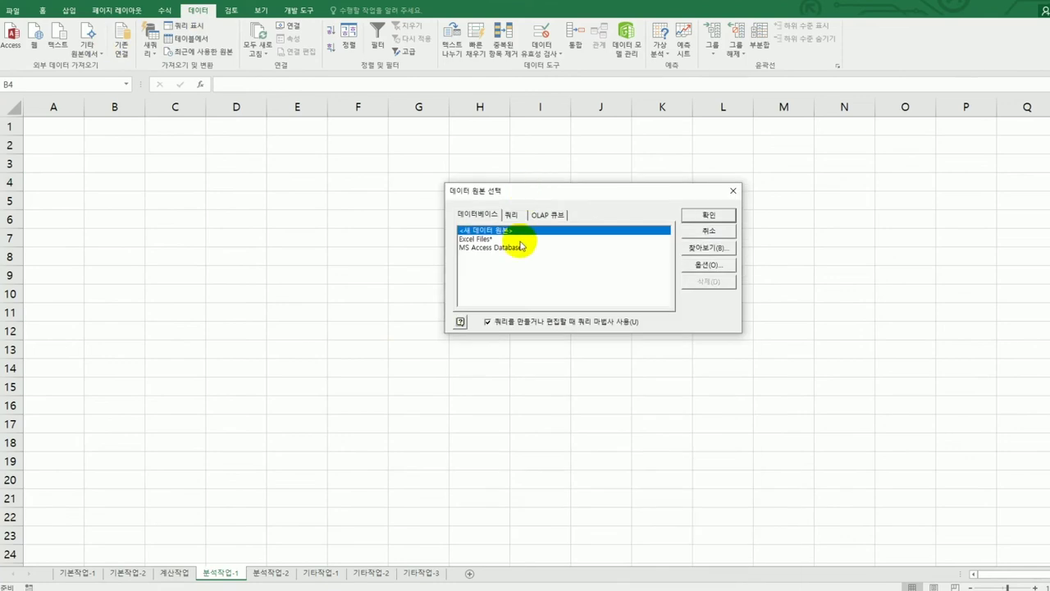
click(518, 248)
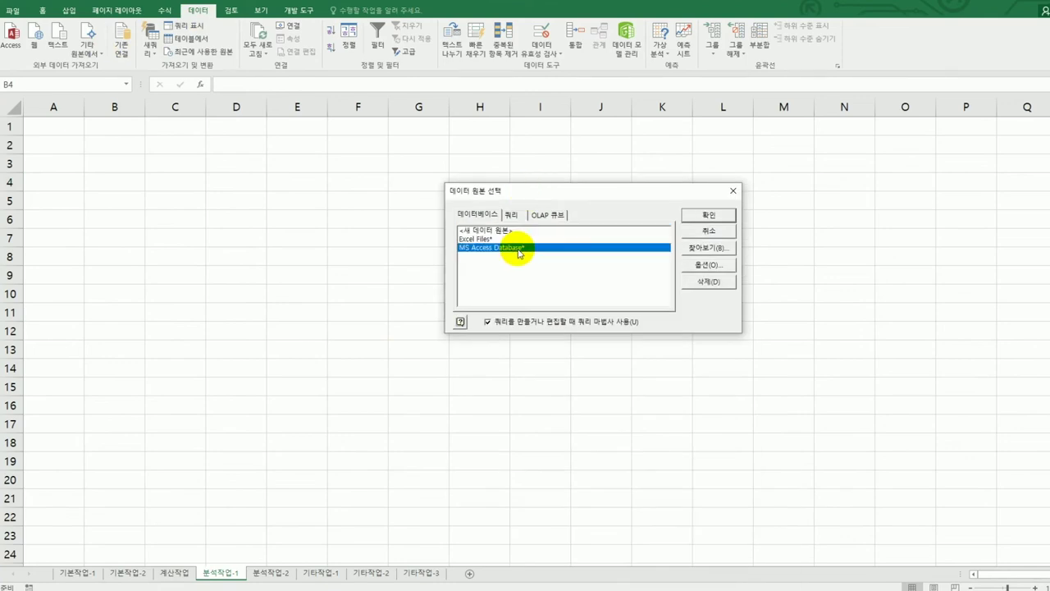
click(699, 217)
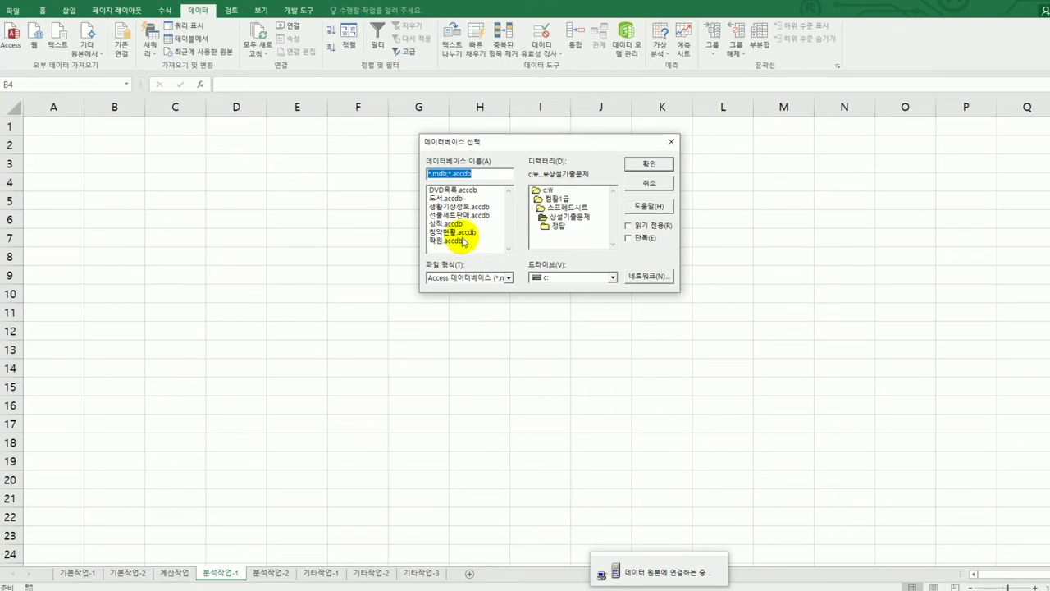
click(453, 198)
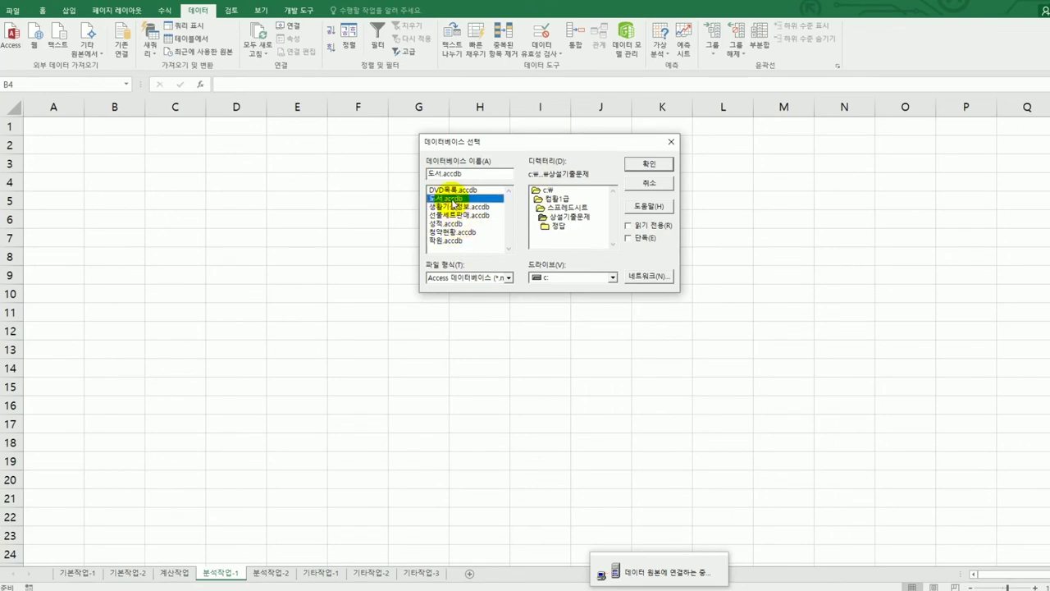
click(639, 164)
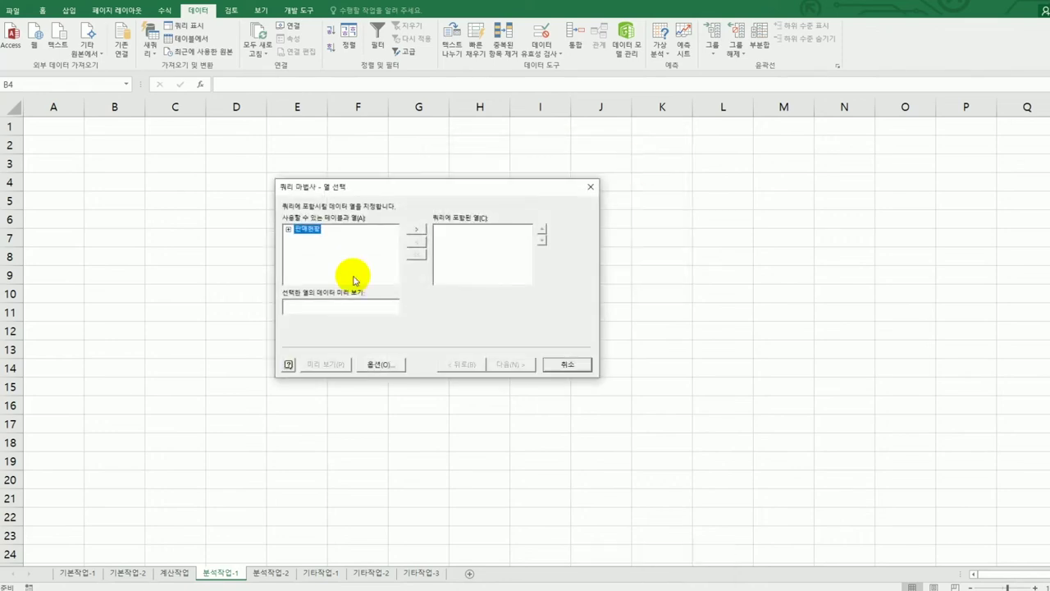
Include the 도서분류, 출판일, 도서명 and 판매량 columns of the 판매현황 table in the query
double_click(309, 231)
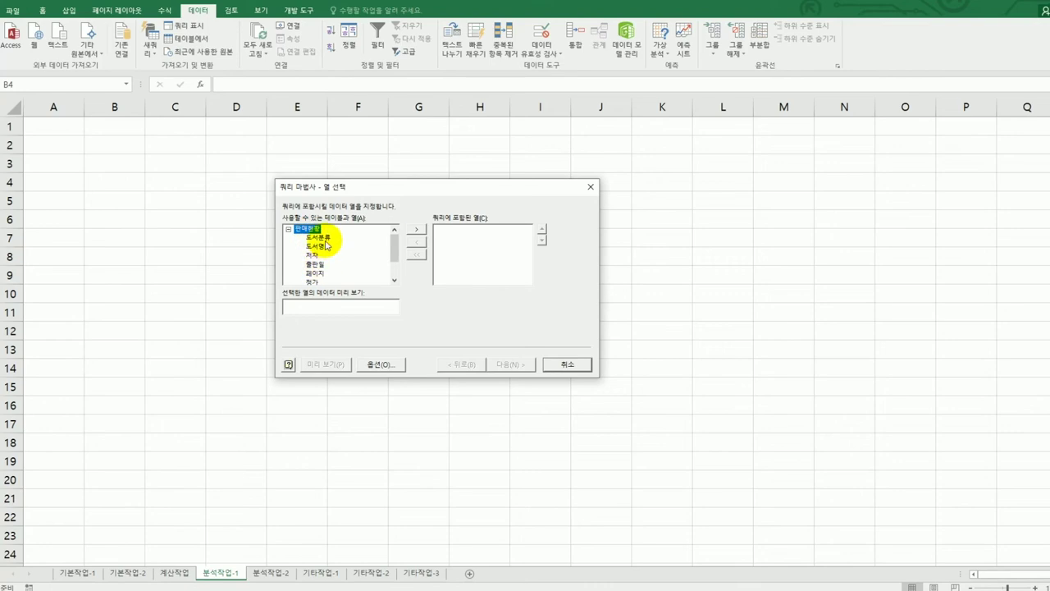
double_click(324, 237)
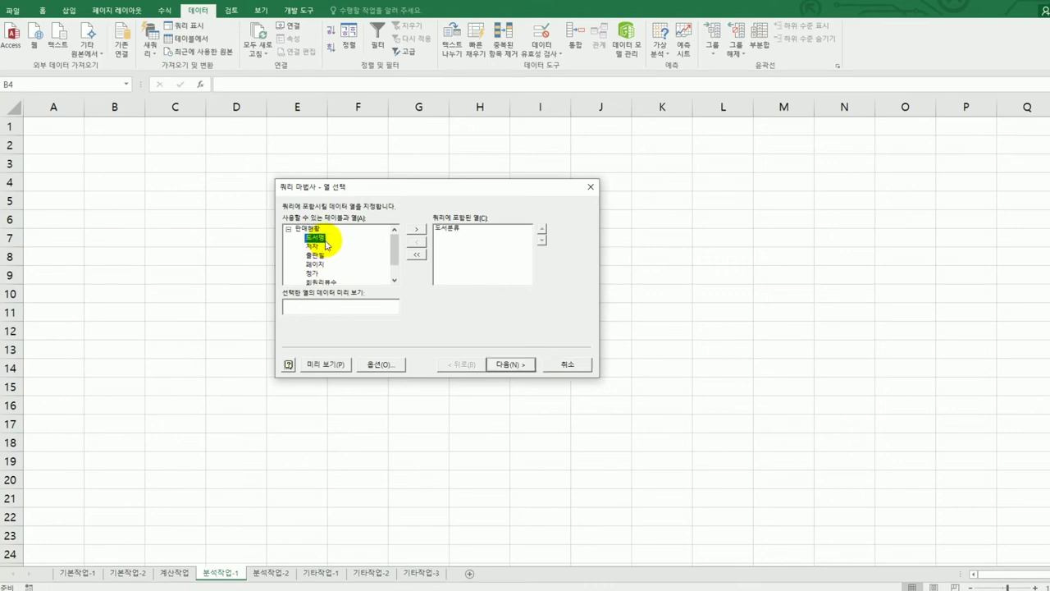
double_click(318, 255)
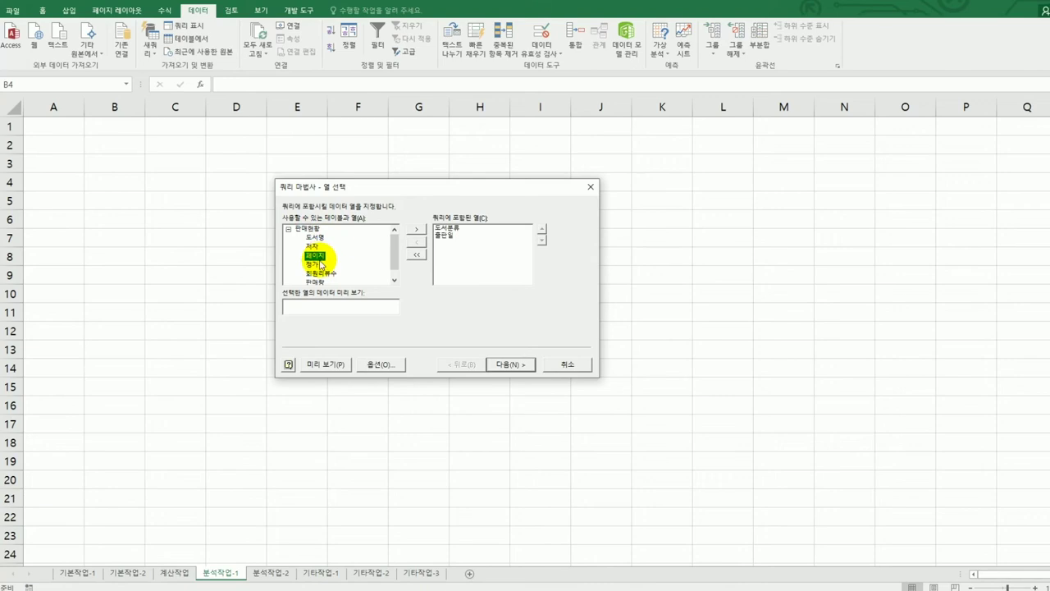
double_click(316, 237)
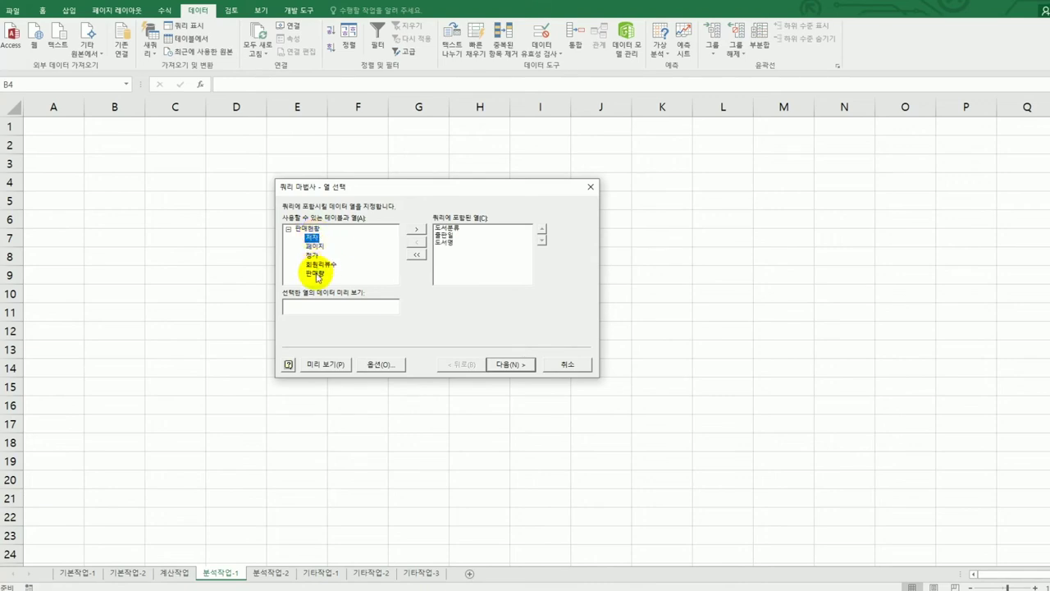
double_click(316, 273)
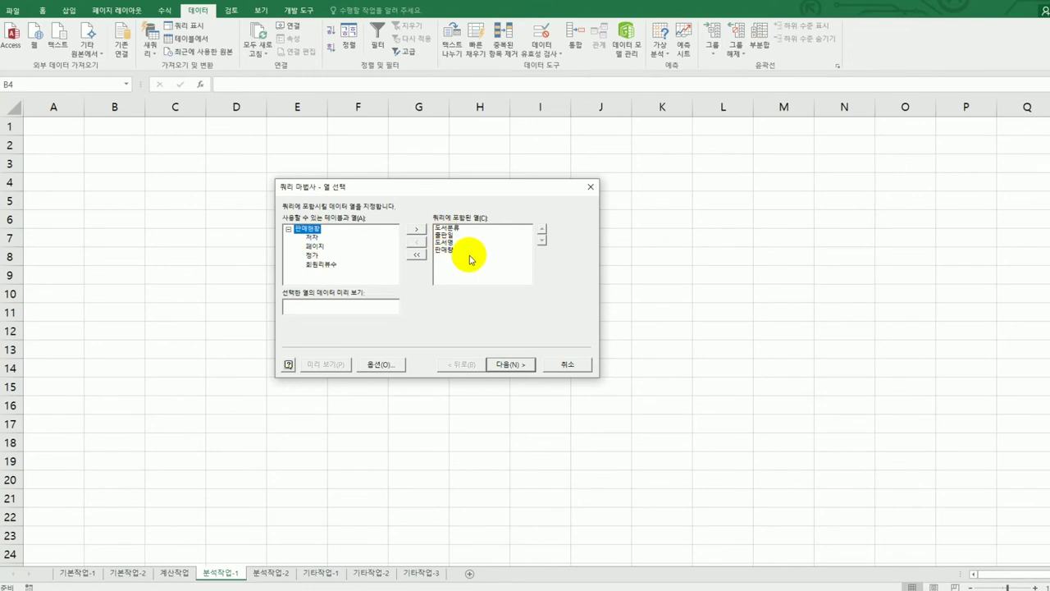
Finish the query without filtering or sorting and return the data to Excel as a 피벗 테이블 보고서 at $B$4
click(520, 364)
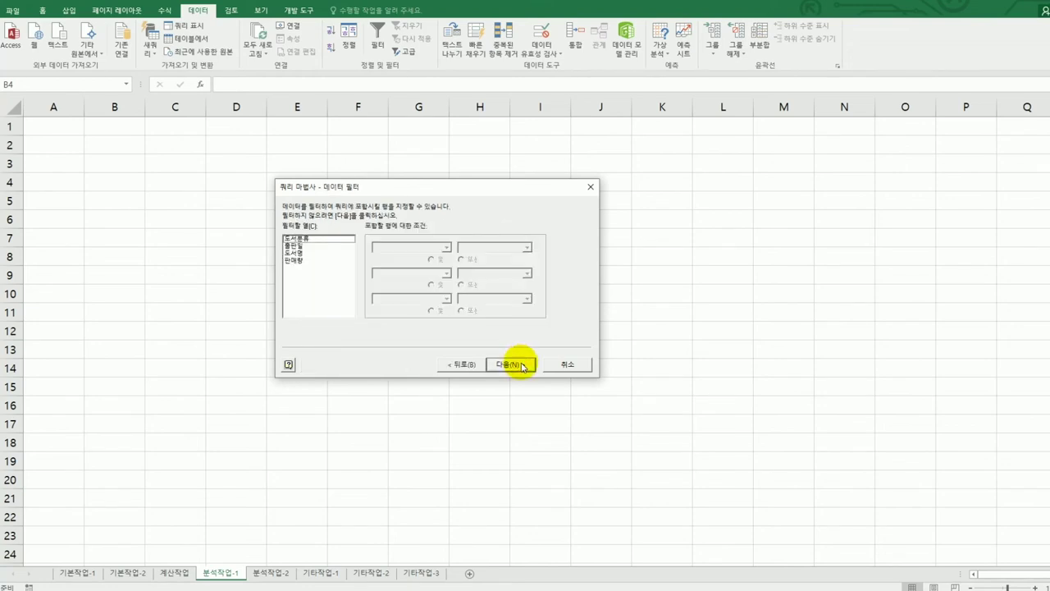
click(520, 365)
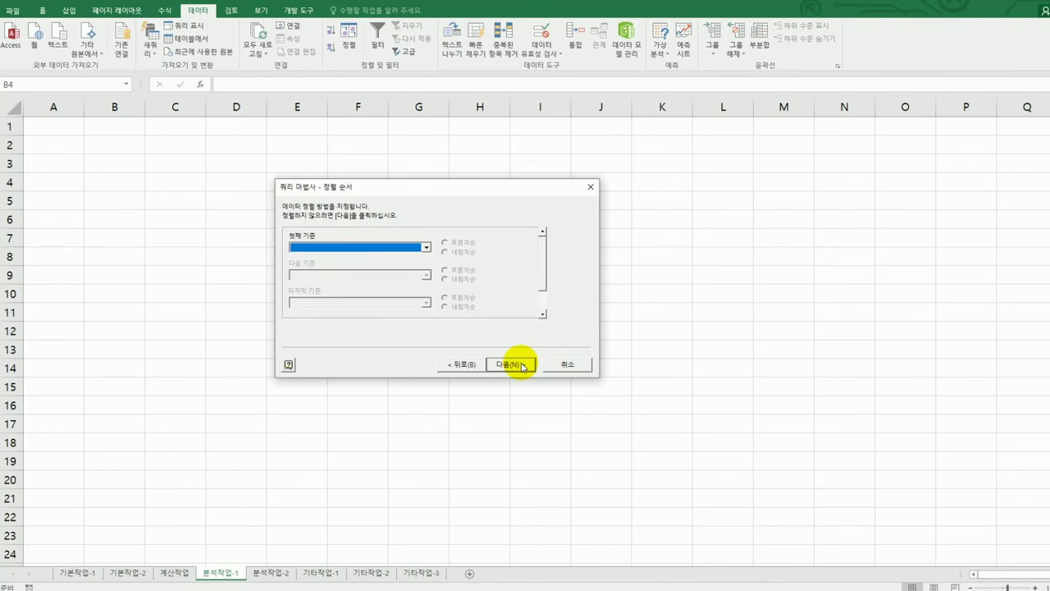
click(520, 364)
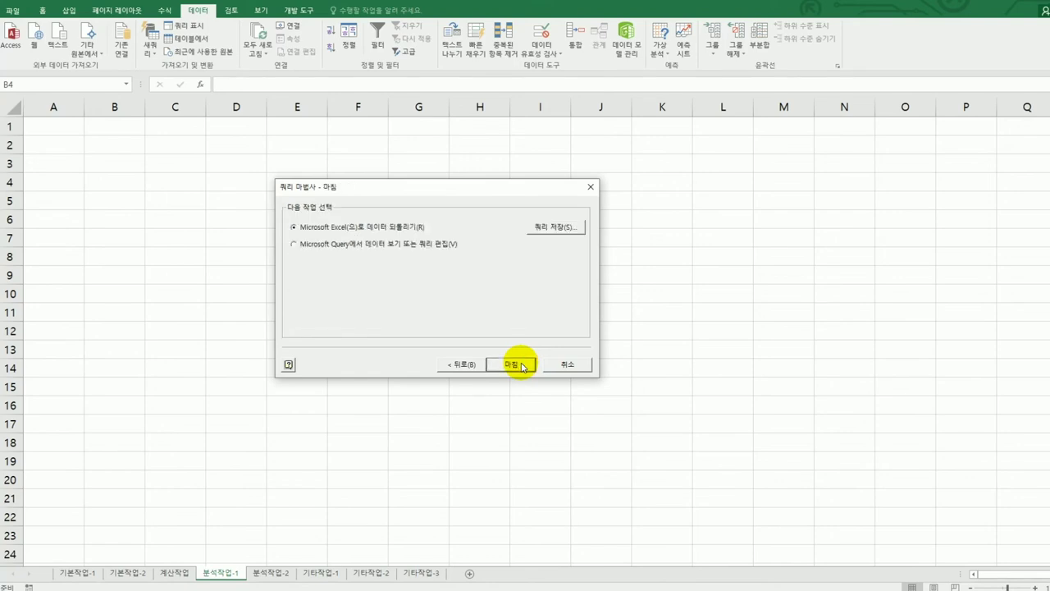
click(519, 364)
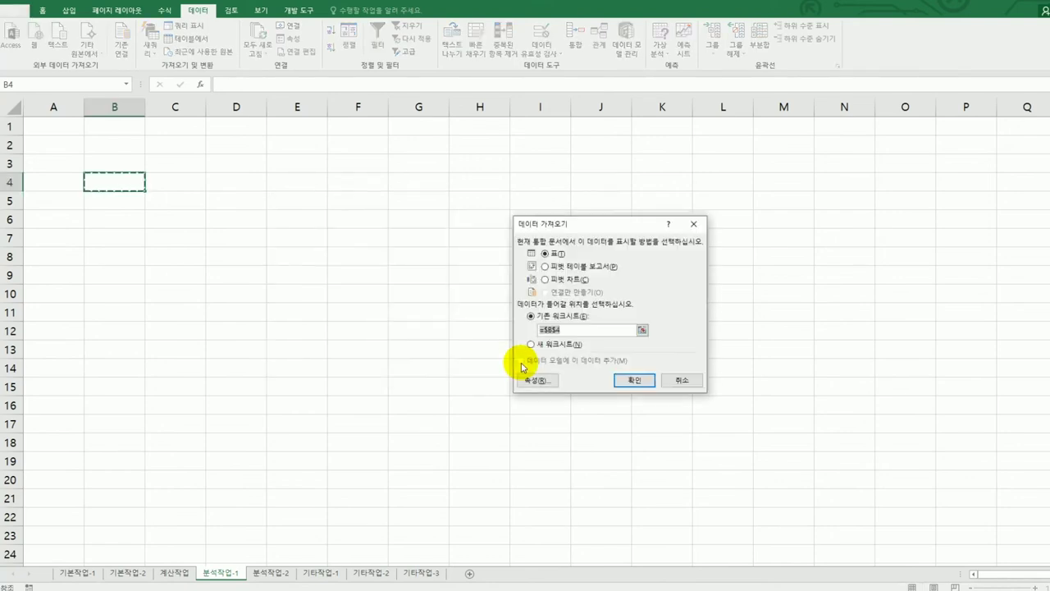
click(554, 272)
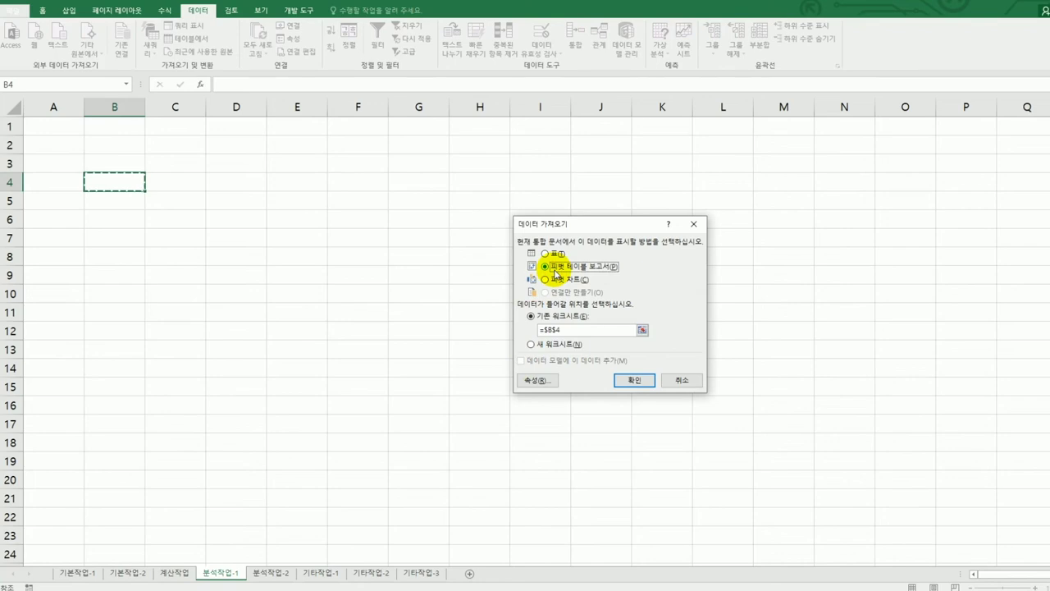
click(630, 377)
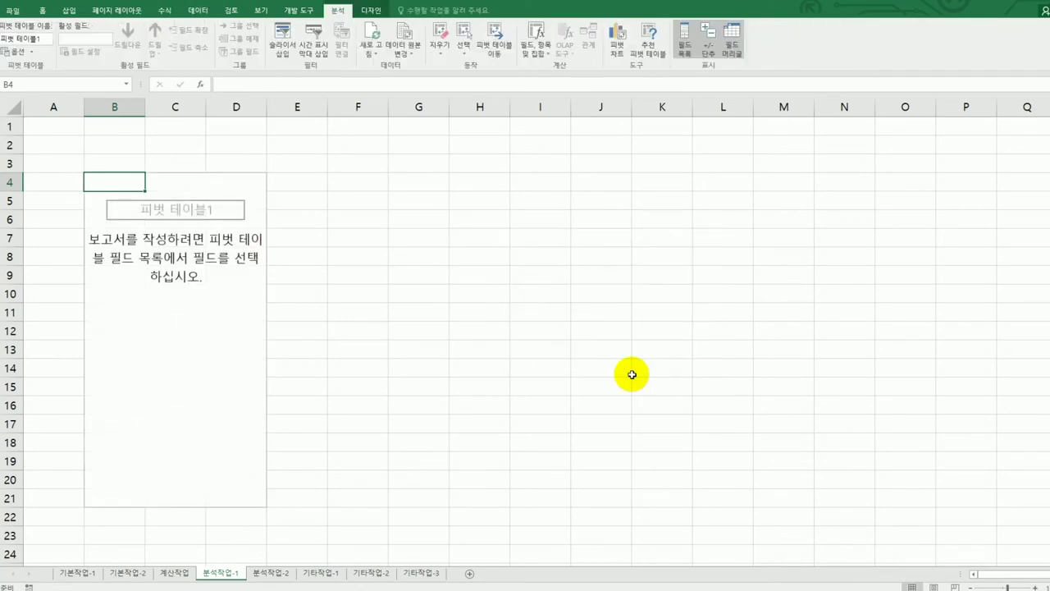
Place 도서분류 in the pivot table's 필터 area, 출판일 in 행 and 도서명 in 값
drag(825, 223, 590, 64)
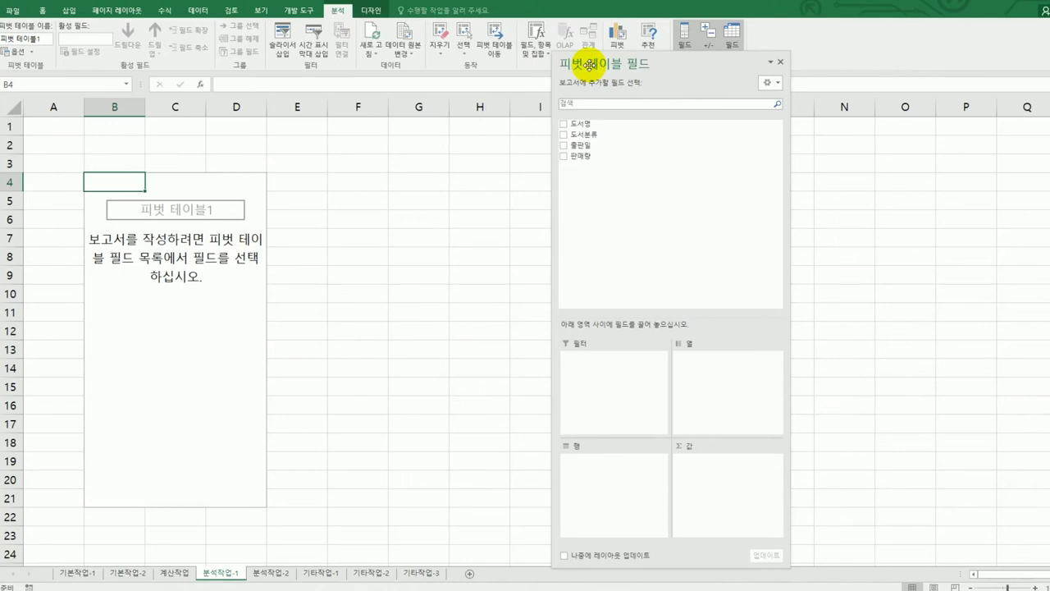
drag(584, 133, 607, 387)
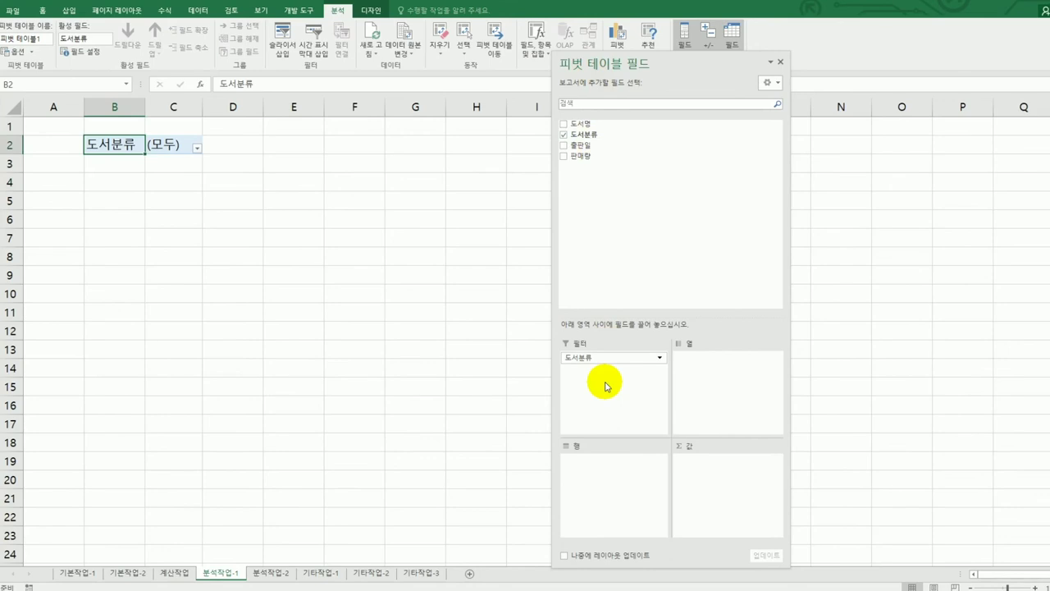
drag(579, 137, 620, 494)
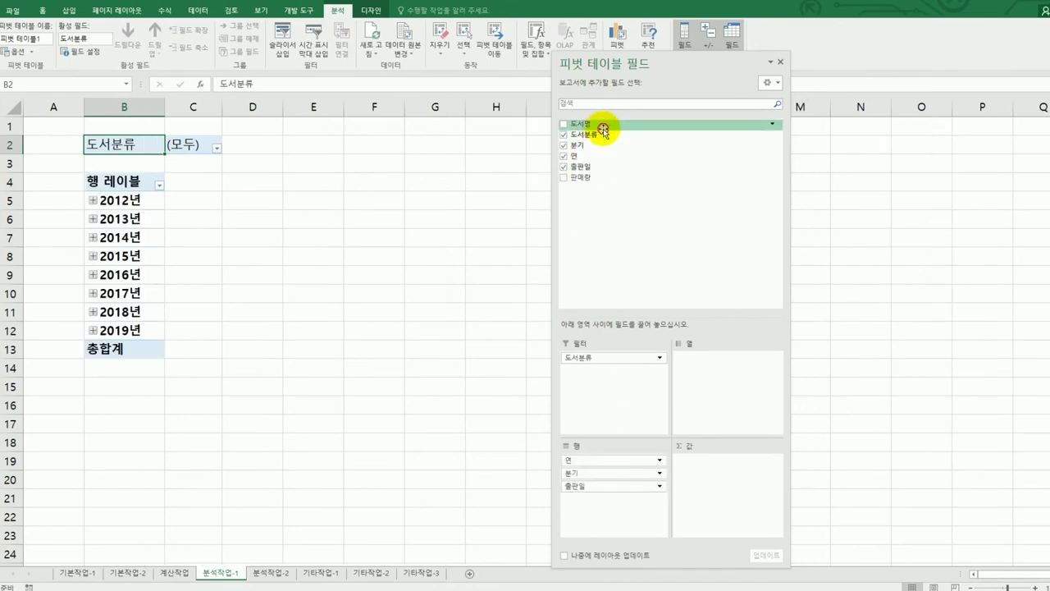
drag(603, 130, 748, 493)
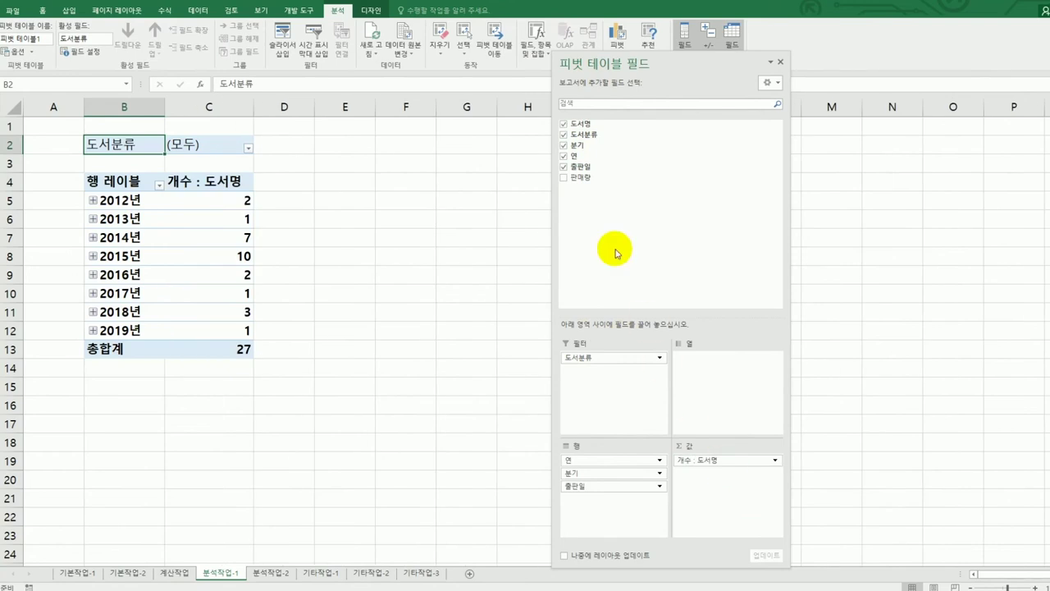
Add the 판매량 field to the pivot table values below 개수 : 도서명 and close the field list
drag(604, 177, 702, 527)
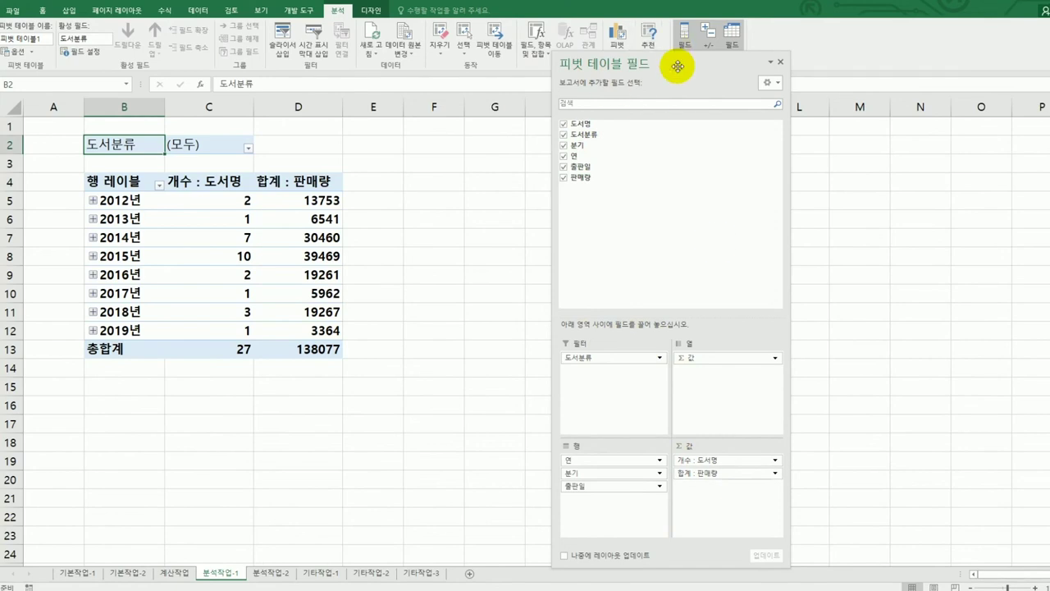
click(780, 61)
click(665, 307)
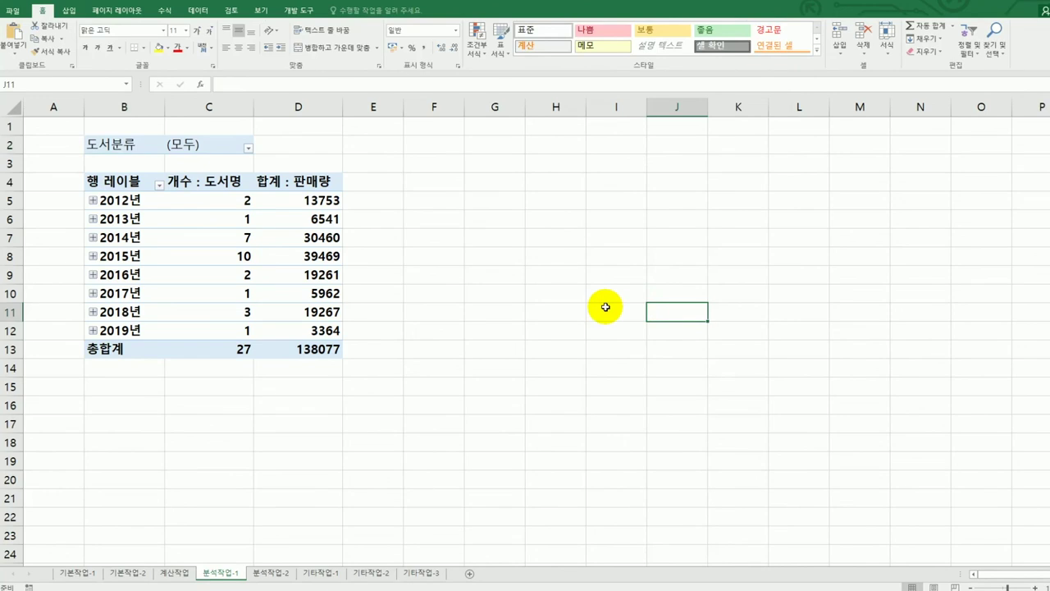
Change the pivot table's report layout to outline form
click(223, 236)
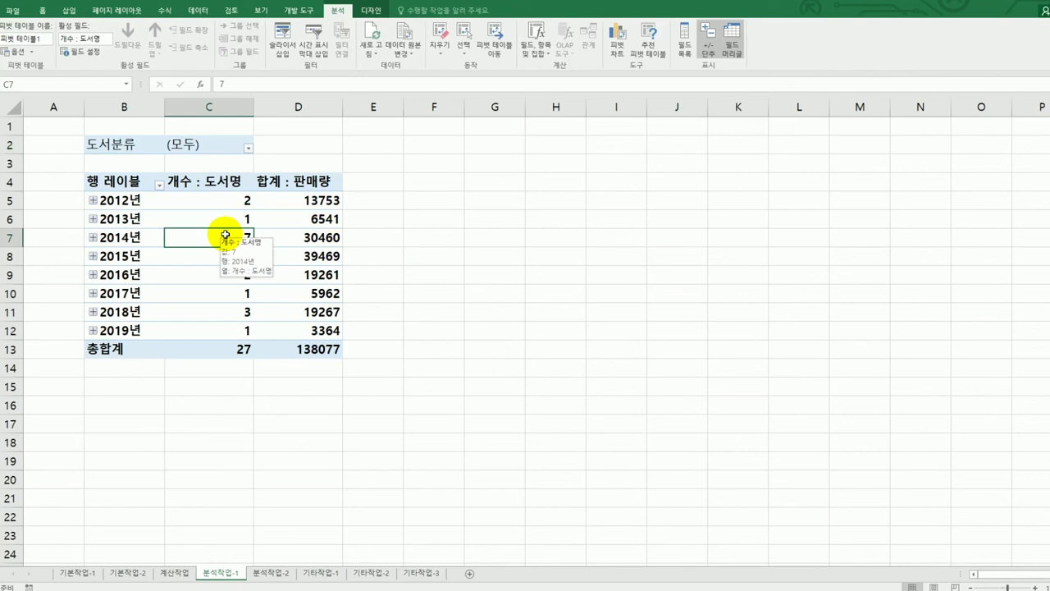
click(370, 10)
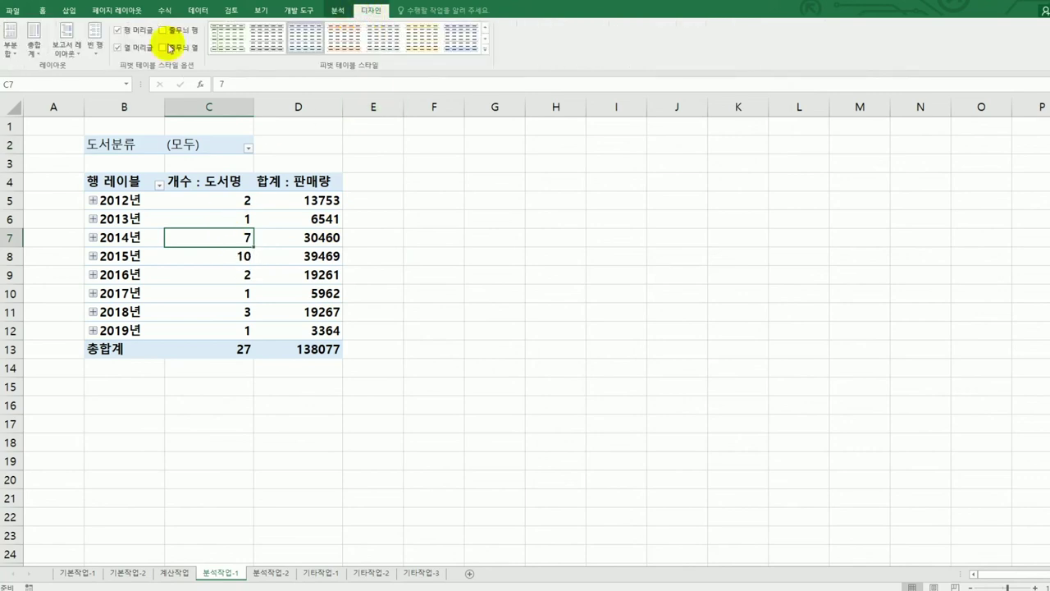
click(66, 42)
click(84, 97)
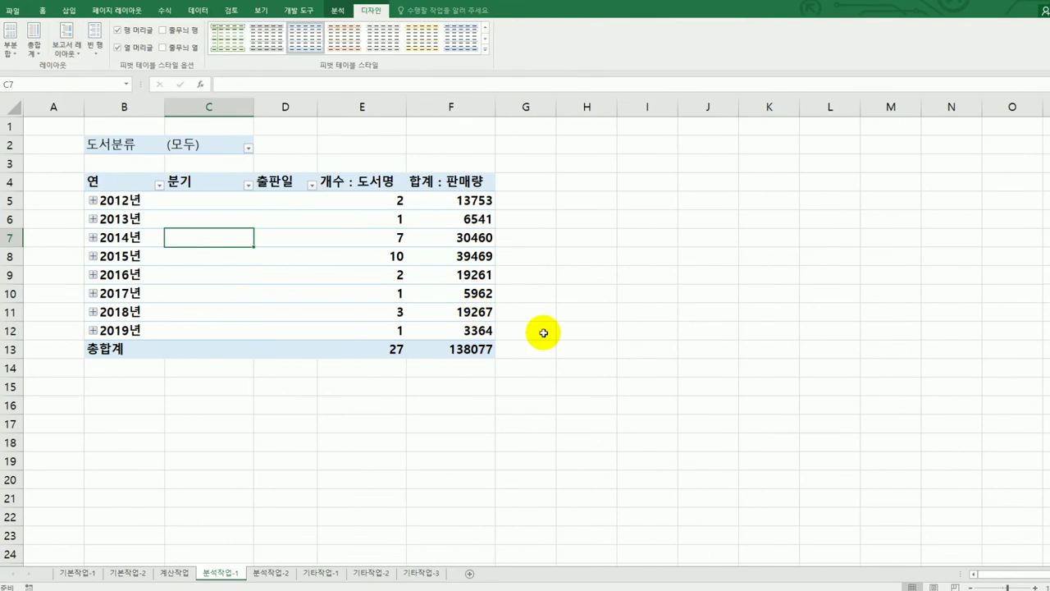
Group the pivot table's publication dates by year (연) only, deselecting the month (월) and quarter (분기) units
click(119, 203)
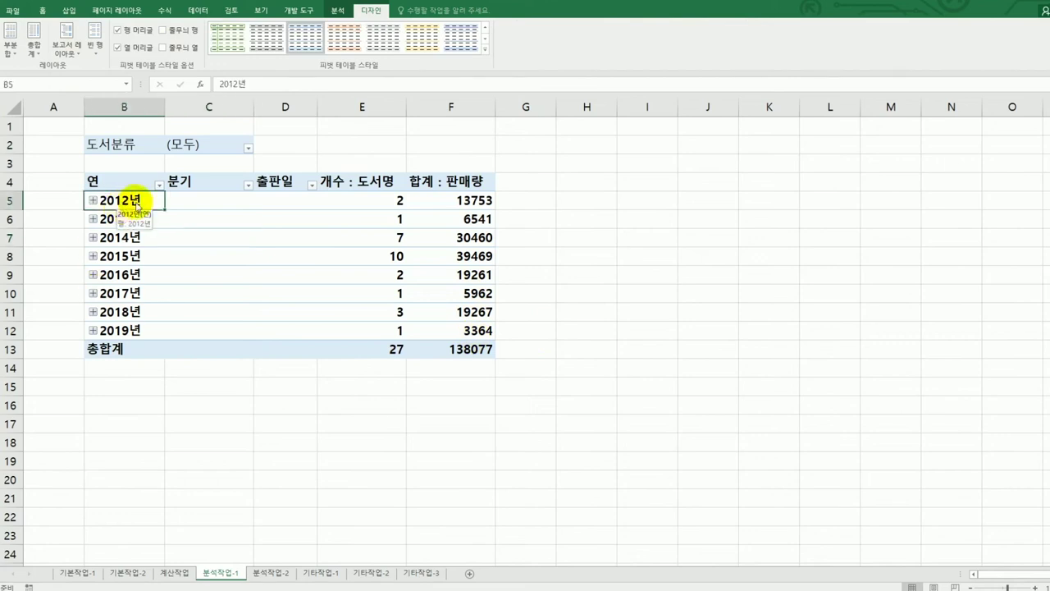
right_click(117, 203)
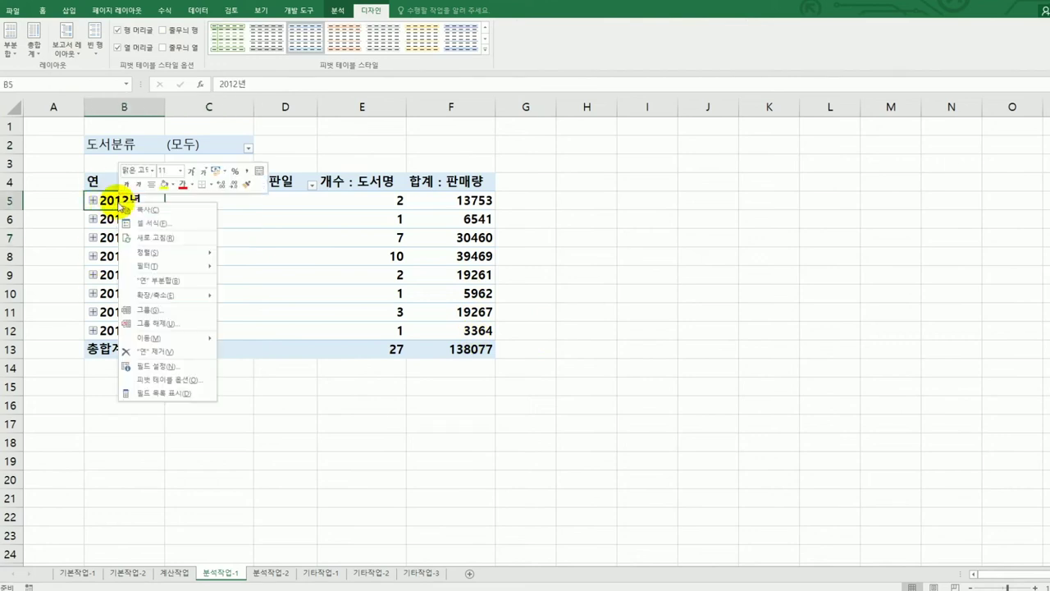
click(196, 313)
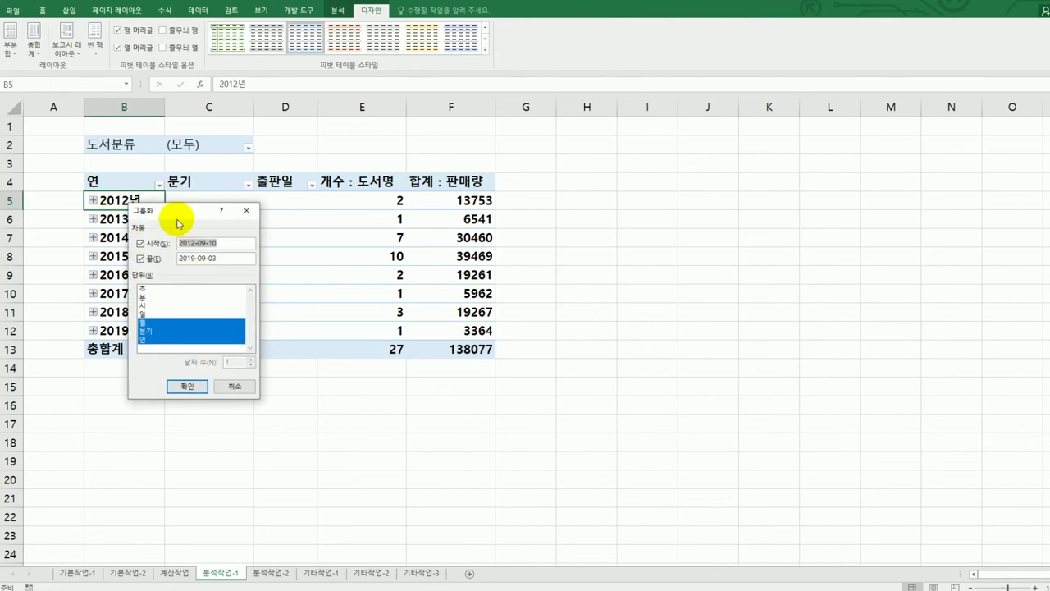
drag(198, 212, 615, 170)
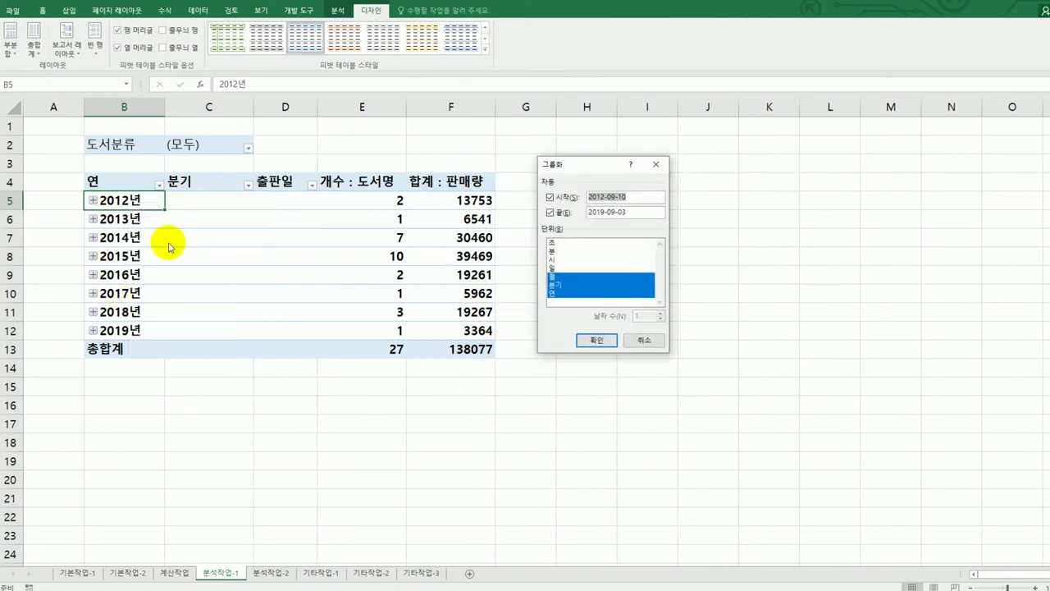
click(560, 276)
click(563, 285)
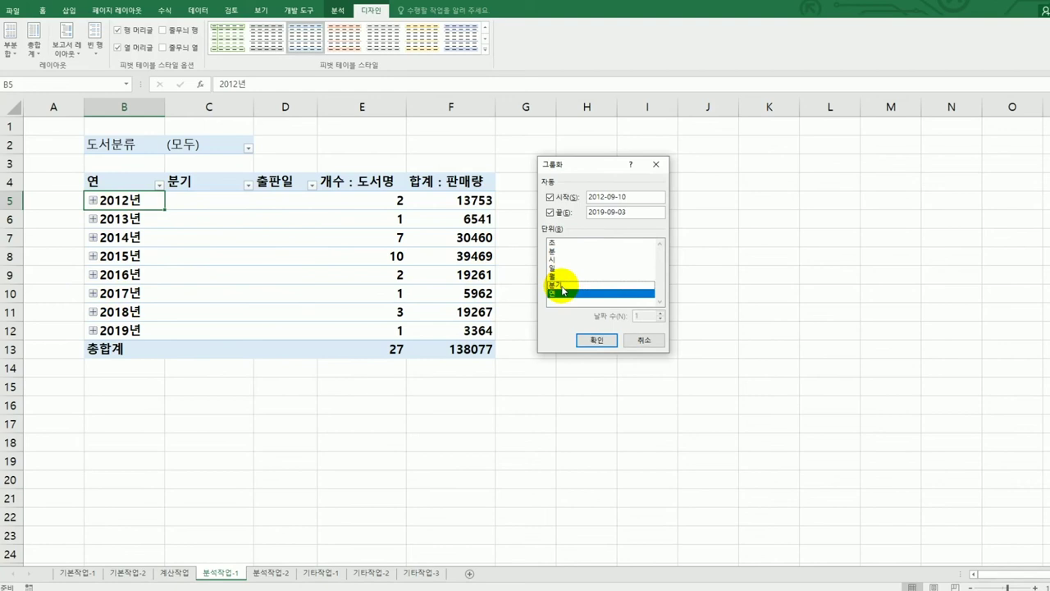
click(597, 340)
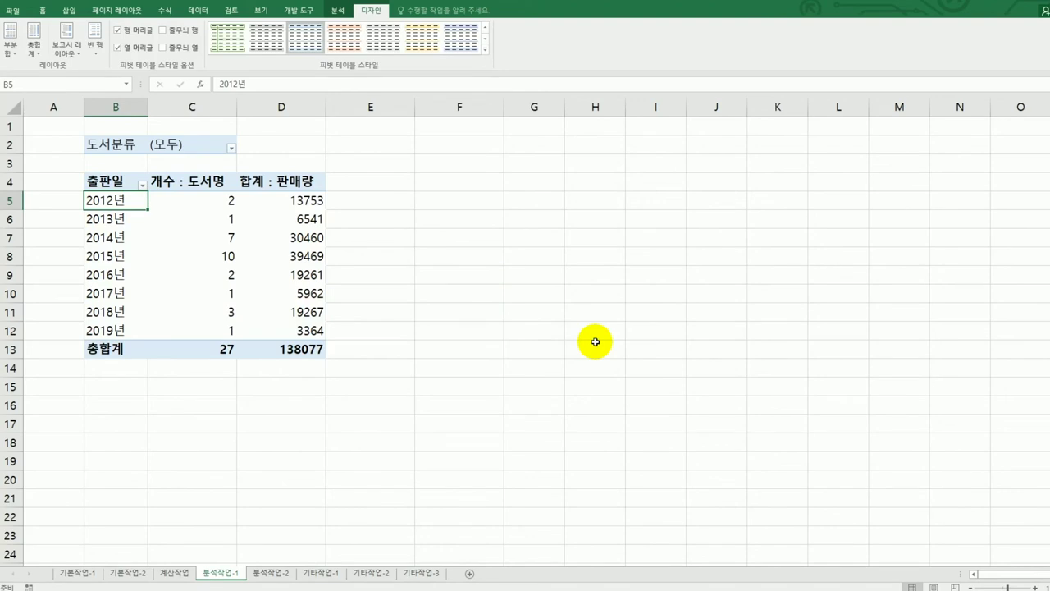
Apply the custom number format G/표준"권" to the 개수 : 도서명 value field
click(199, 182)
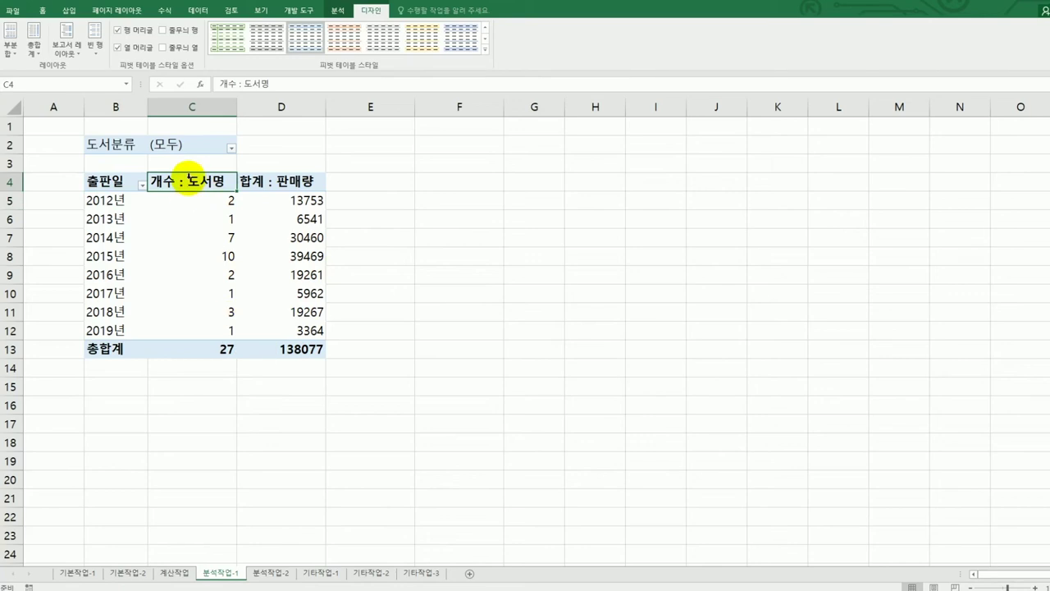
double_click(183, 187)
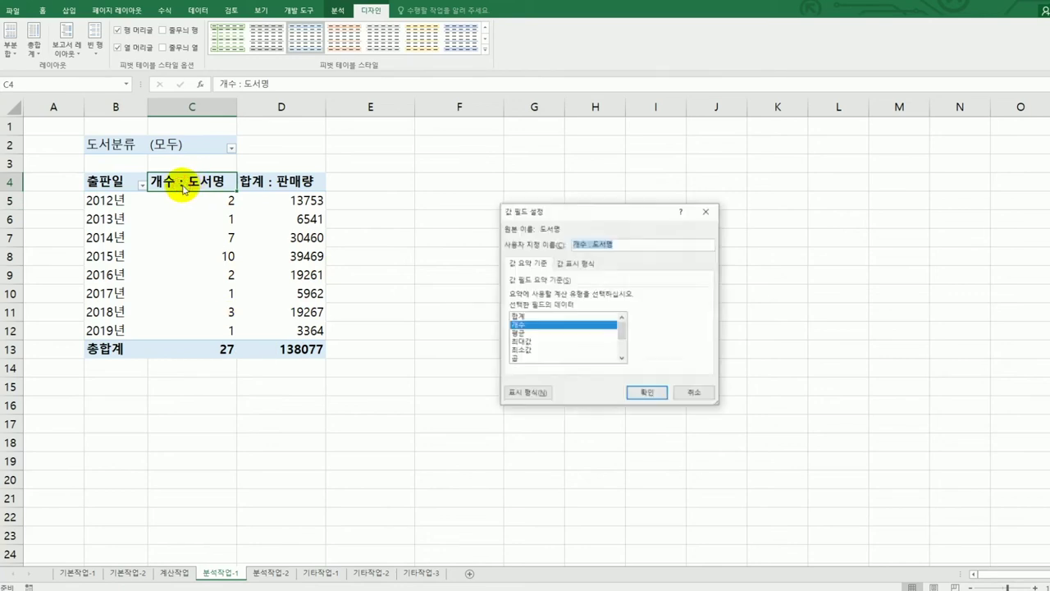
click(520, 394)
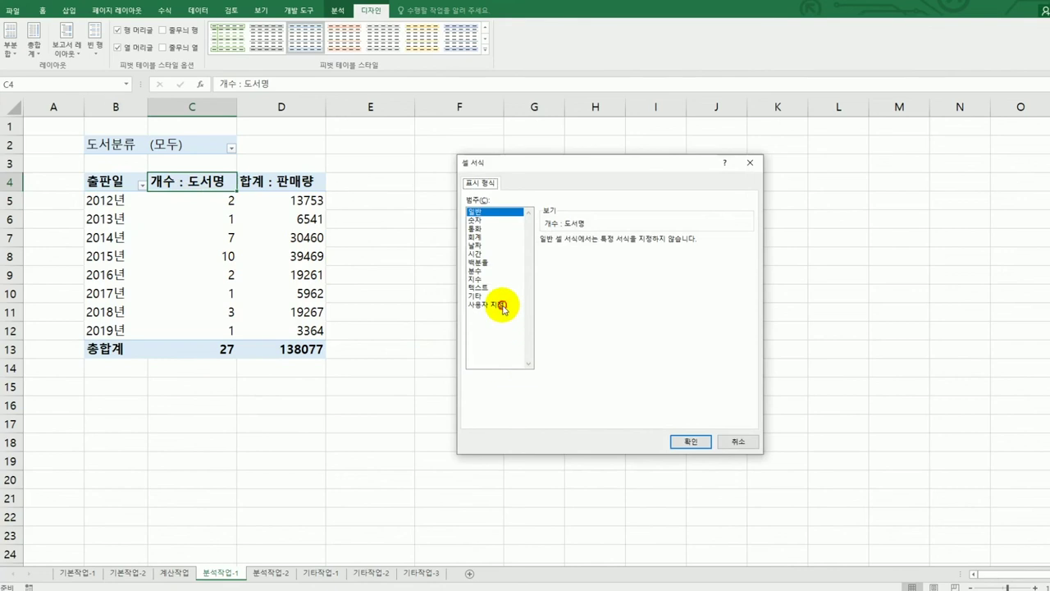
click(503, 306)
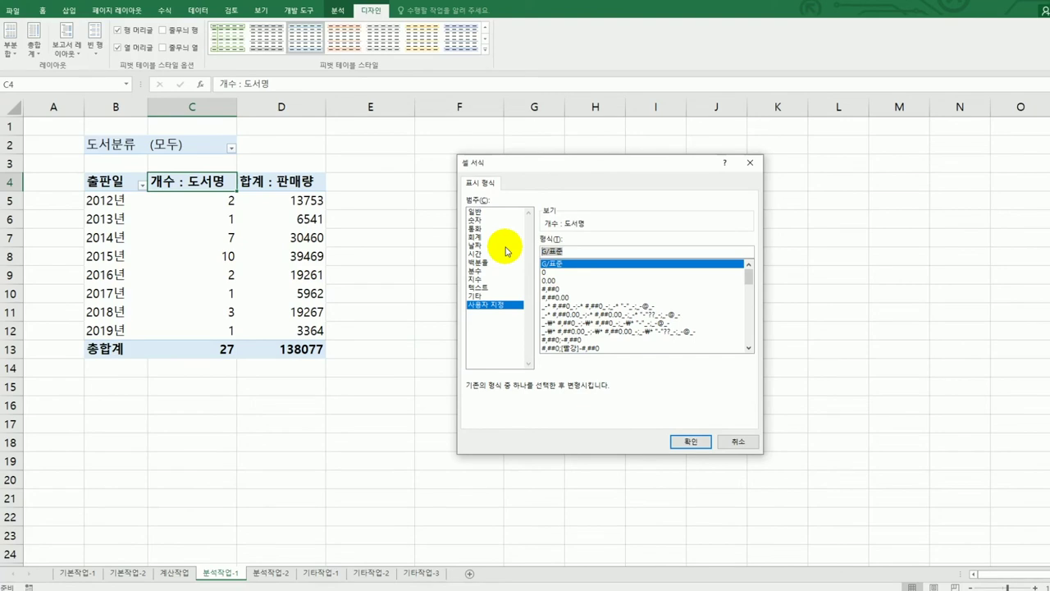
click(594, 252)
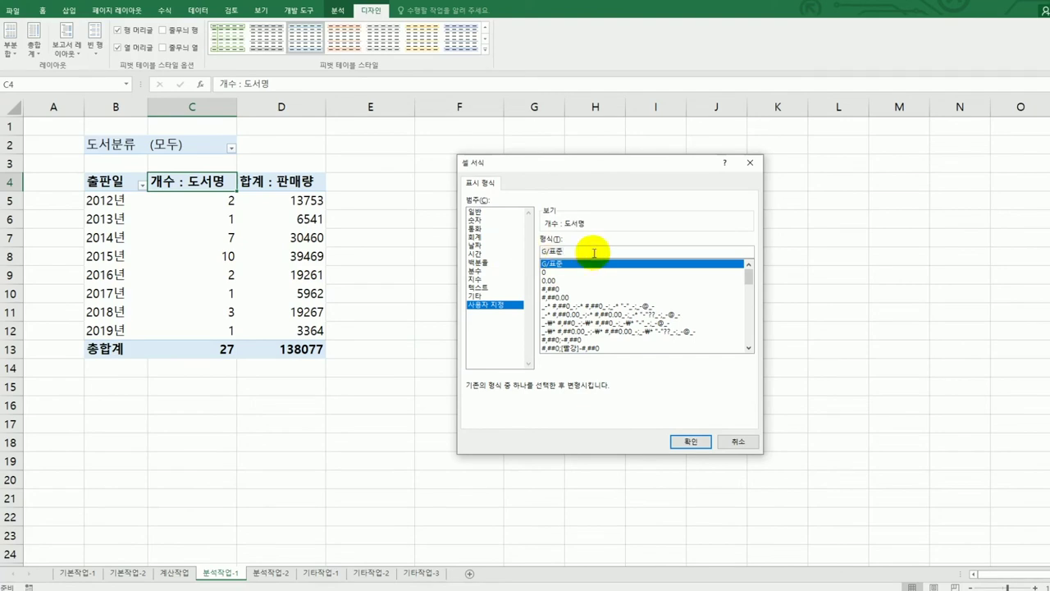
text(")
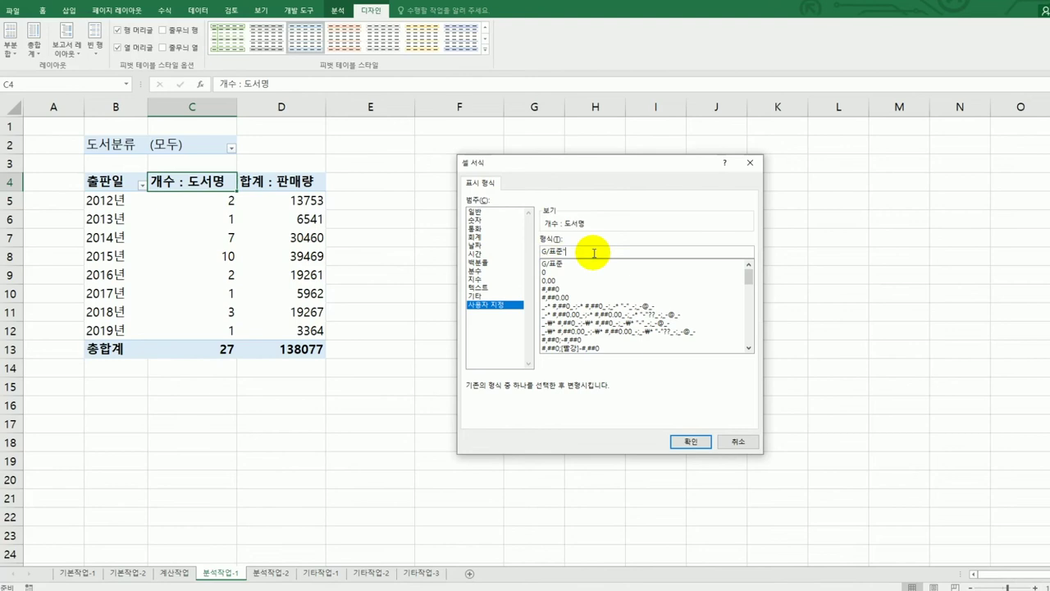
text(권)
key(Right)
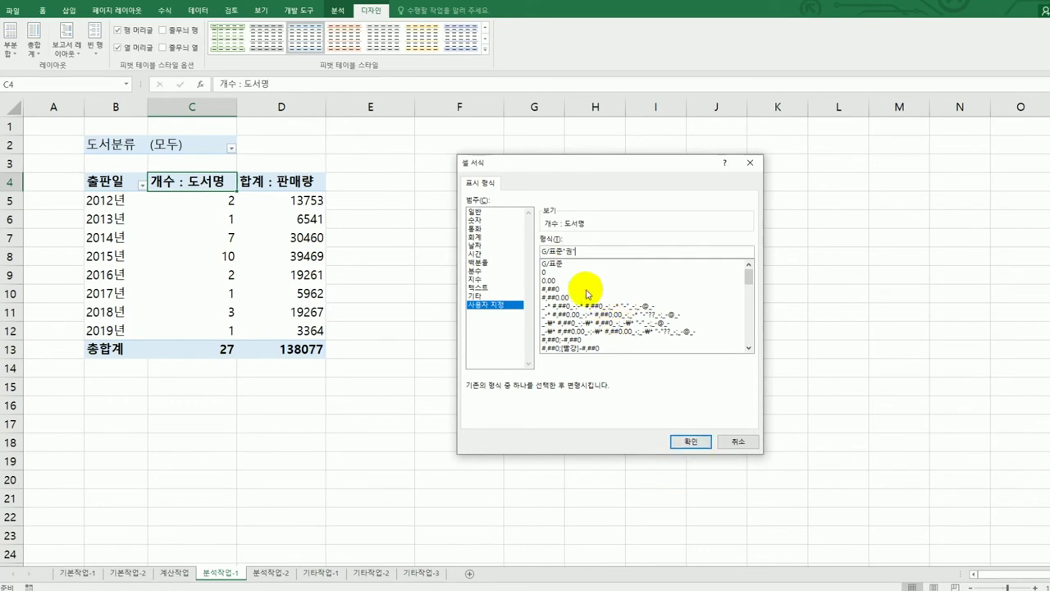
click(680, 442)
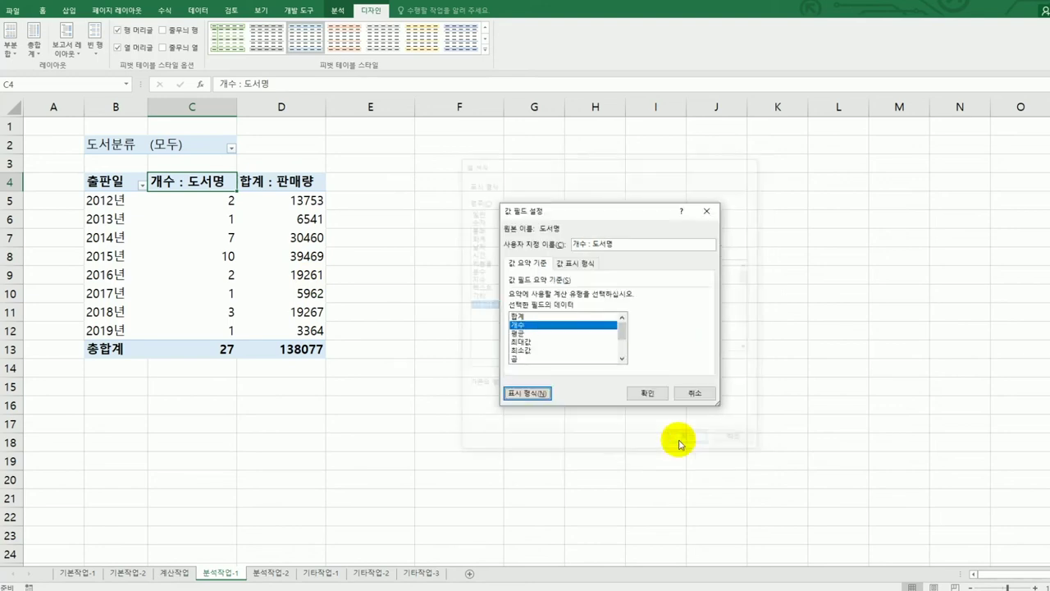
click(659, 394)
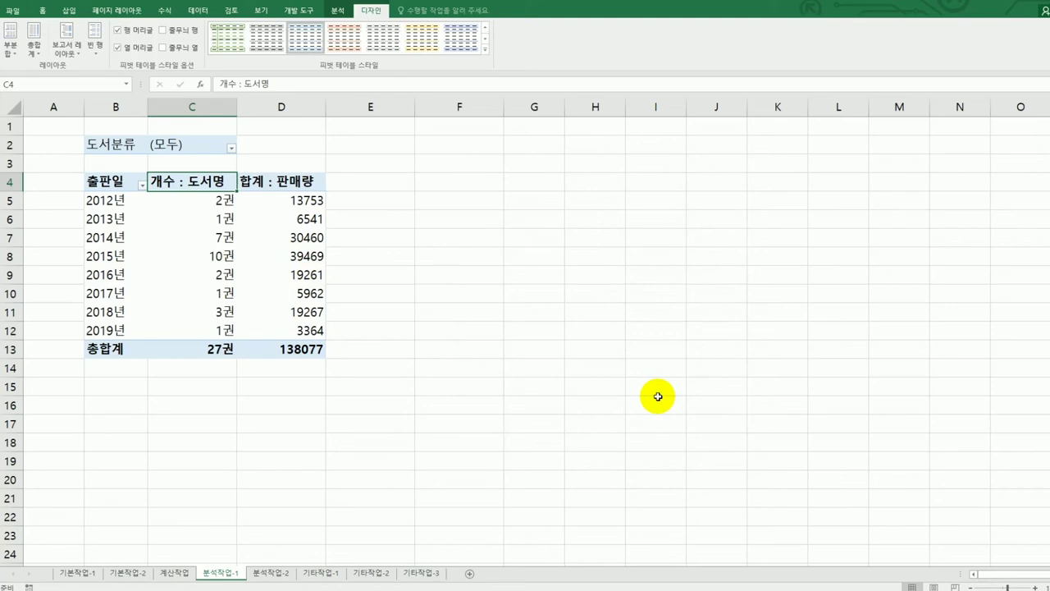
Format the 합계 : 판매량 value field as a number (숫자) with the 1000 separator
click(298, 184)
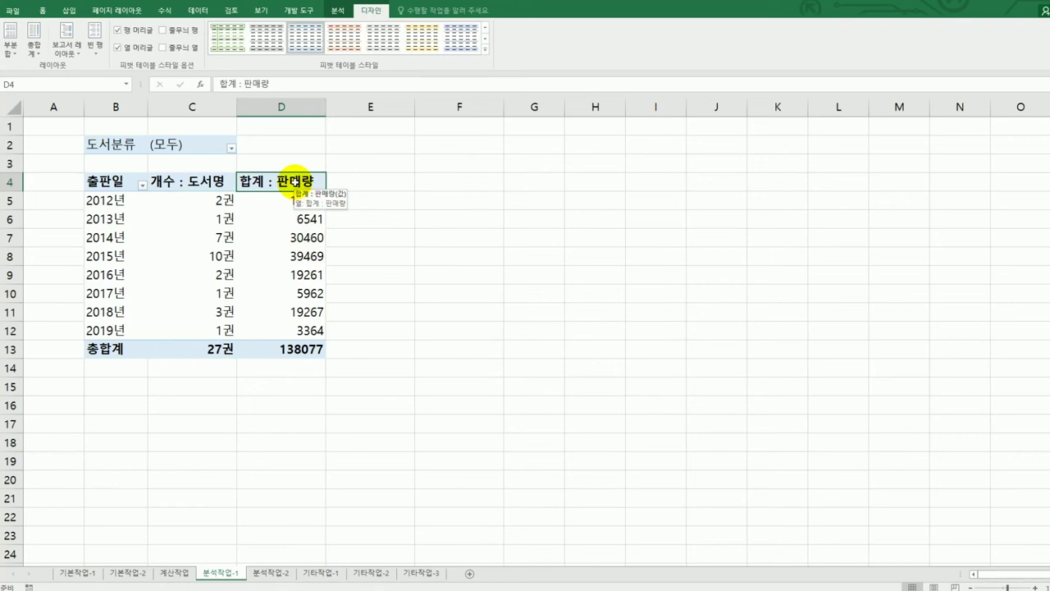
double_click(294, 182)
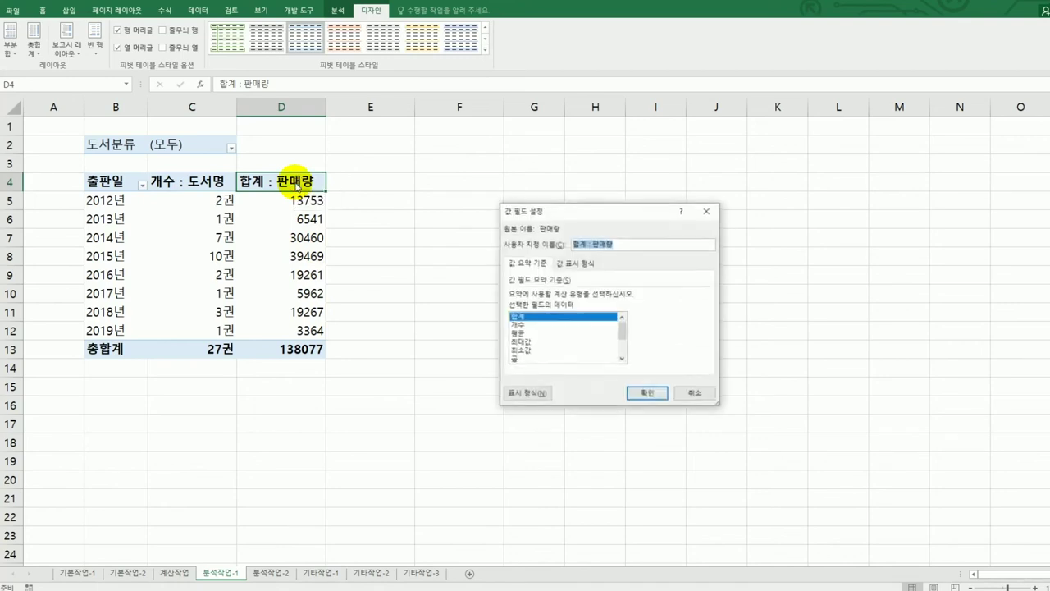
click(522, 394)
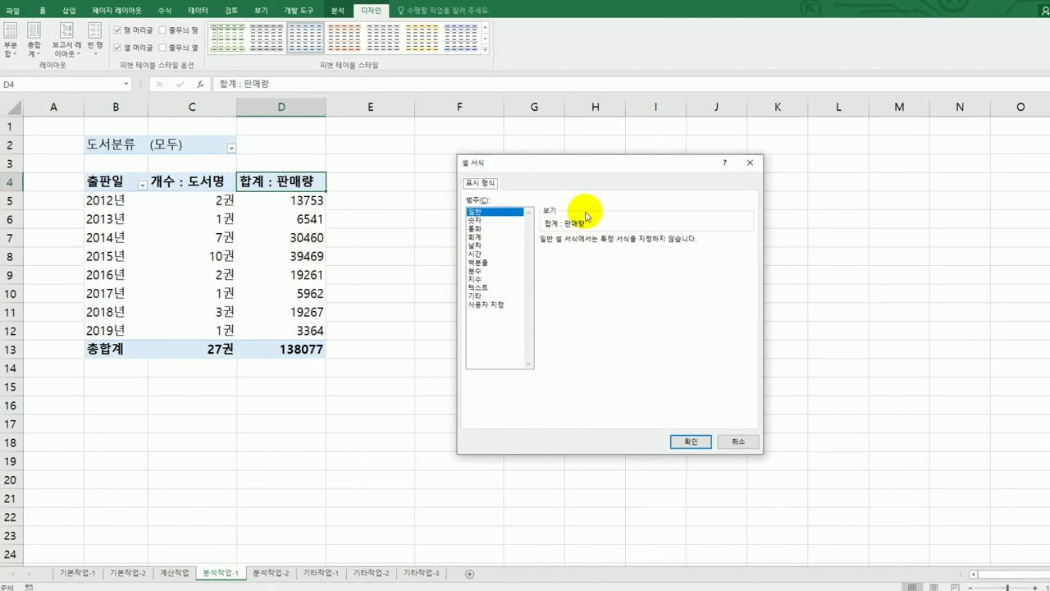
click(478, 220)
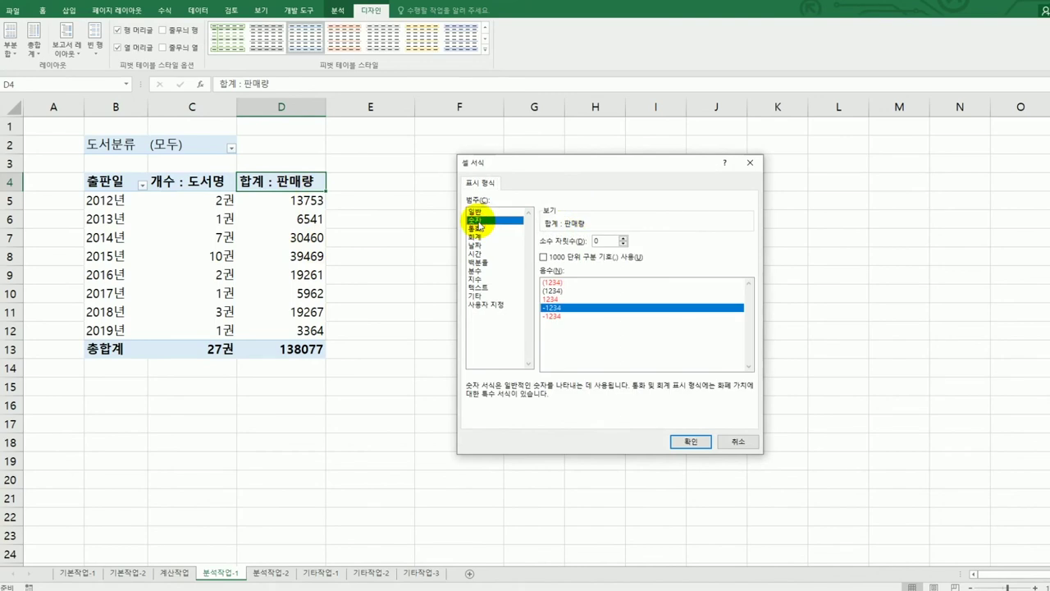
click(571, 261)
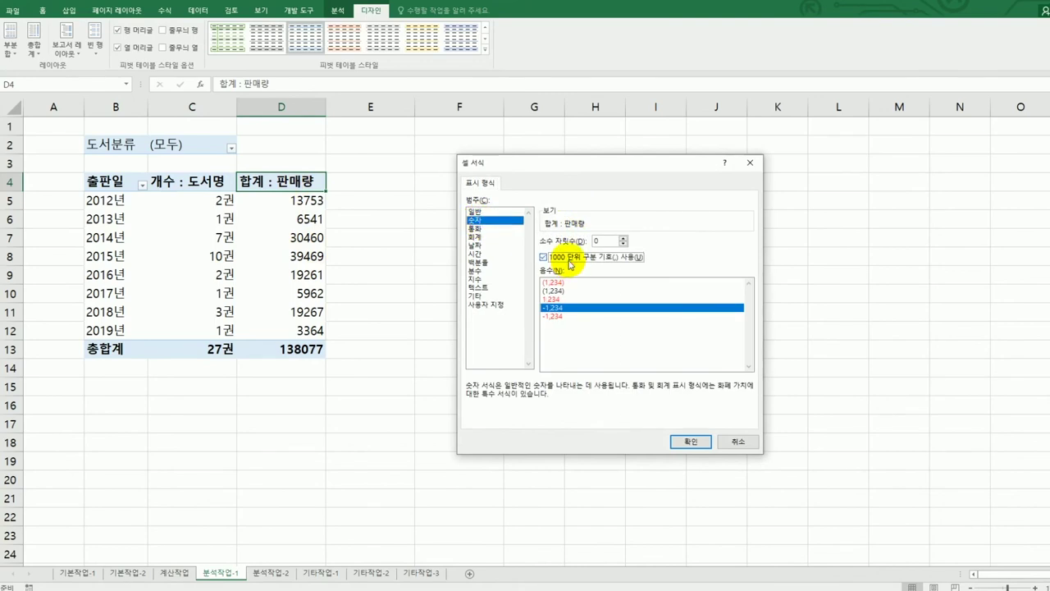
click(686, 443)
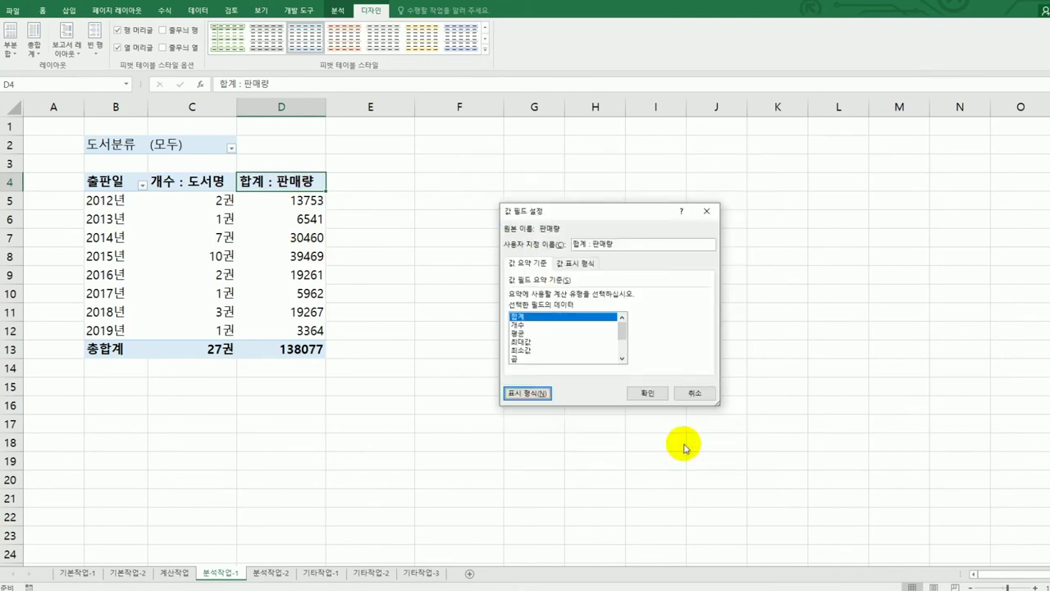
click(648, 393)
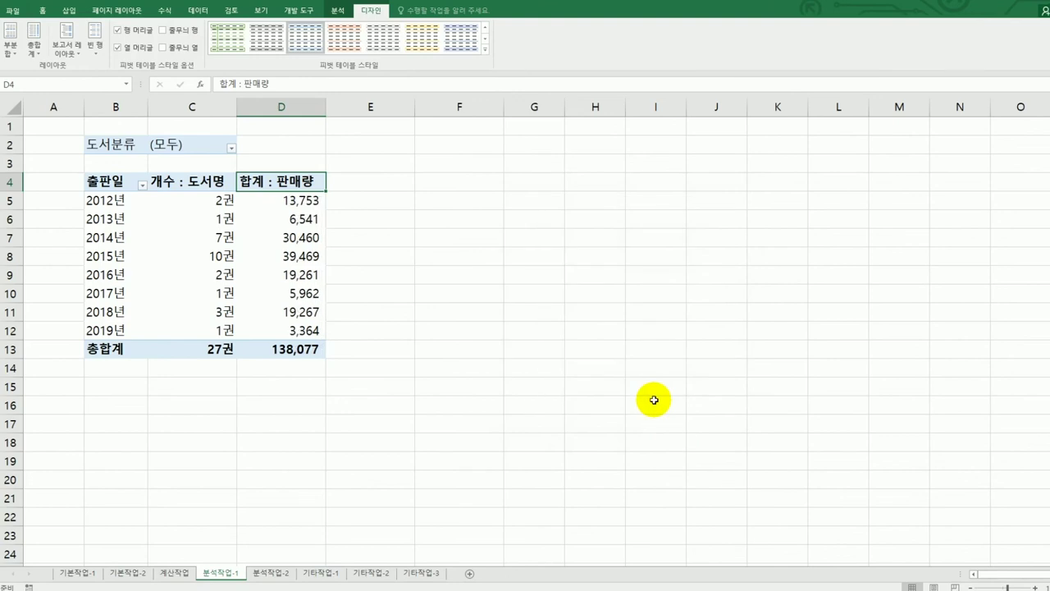
click(654, 400)
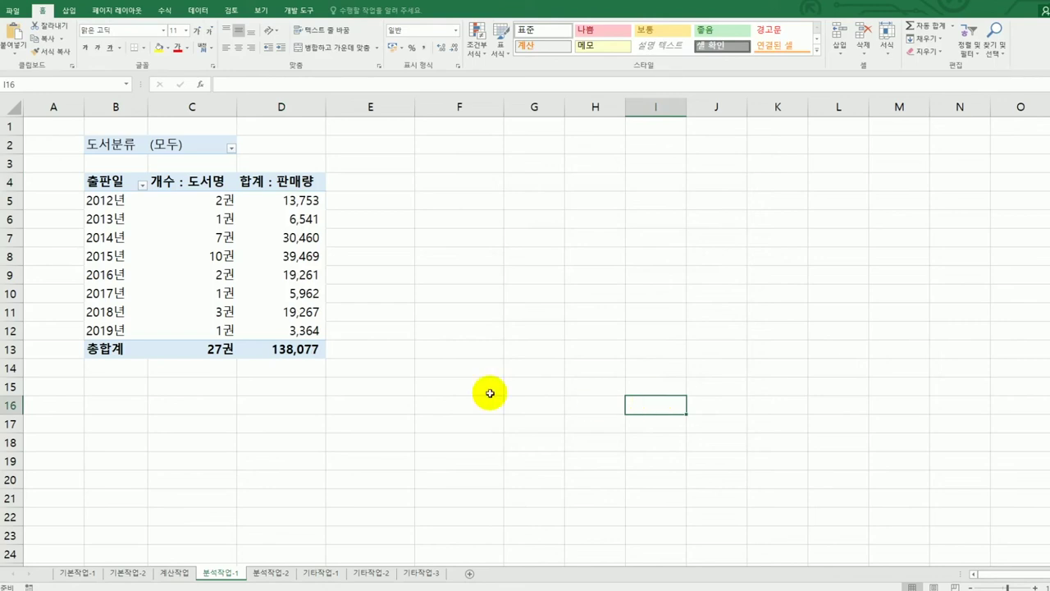
Apply the PivotTable style Light 22 (밝게 22) to the pivot table
click(169, 235)
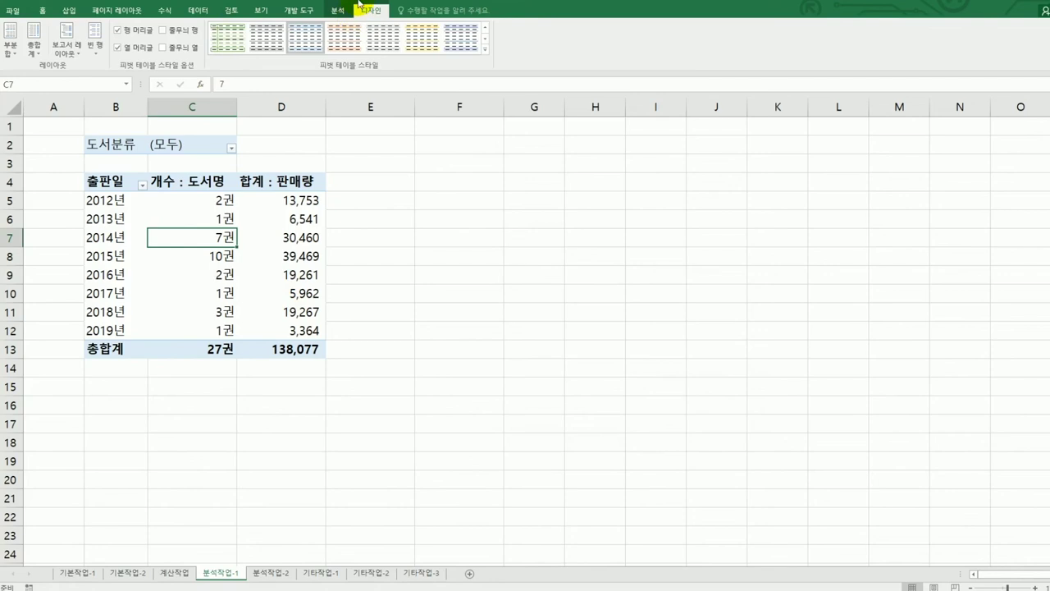
click(486, 51)
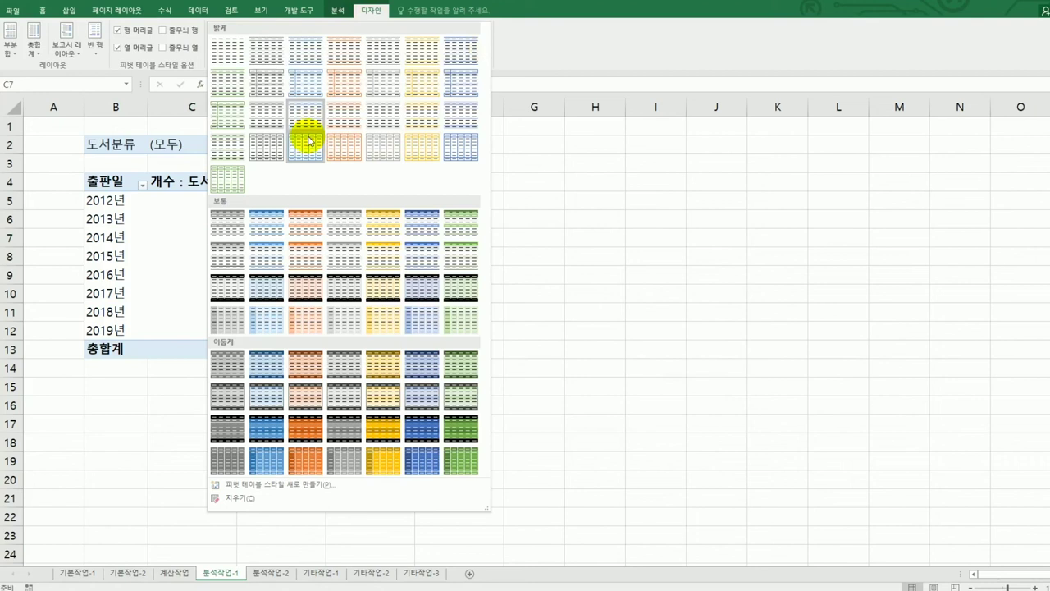
click(264, 151)
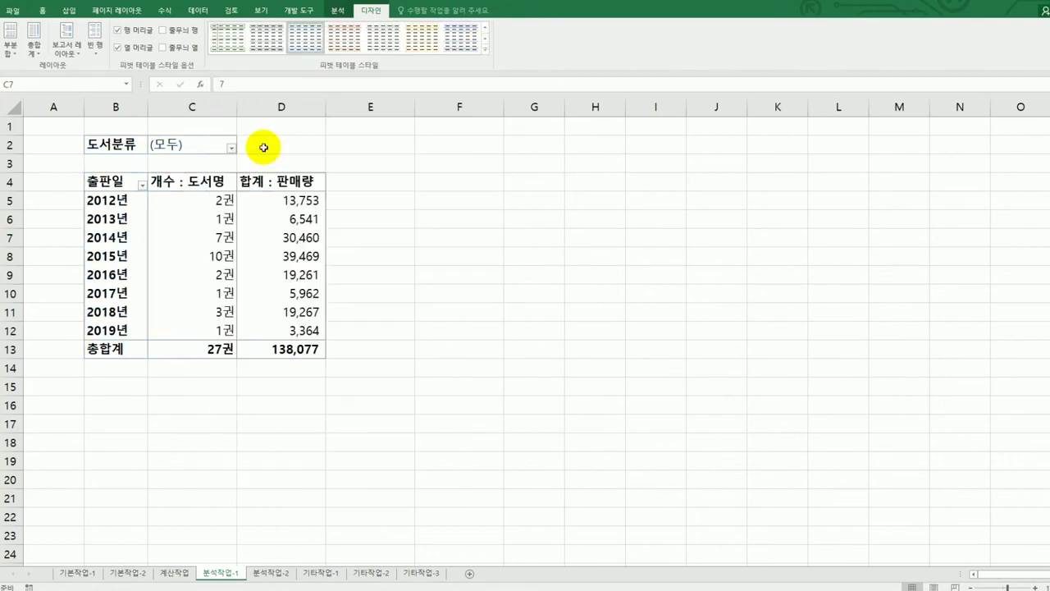
click(459, 461)
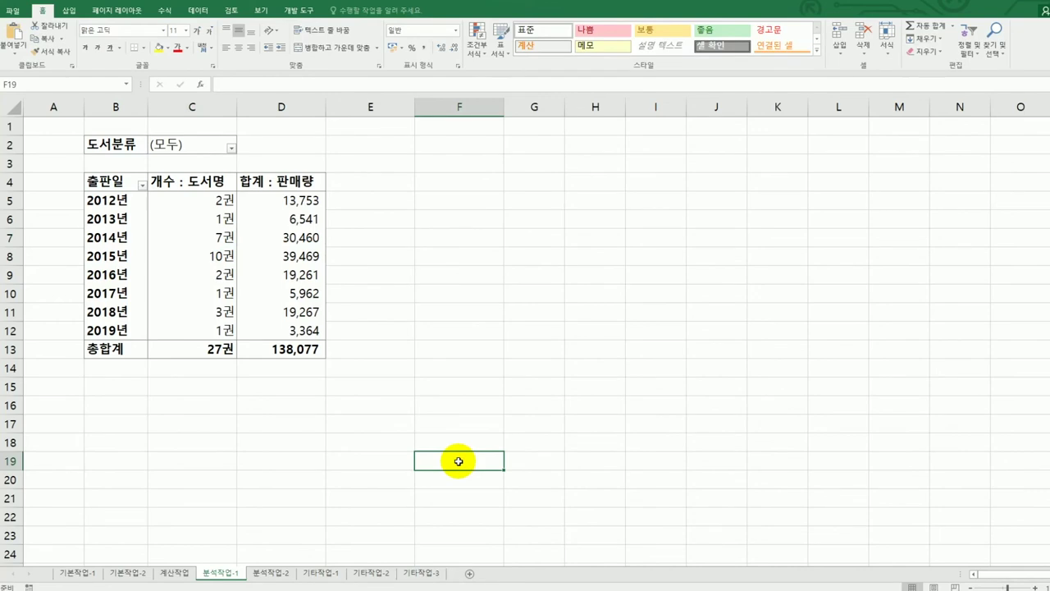
On the 분석작업-2 sheet, set data validation on author cells C2:C28 to allow text length (텍스트 길이) between 1 and 10
click(279, 577)
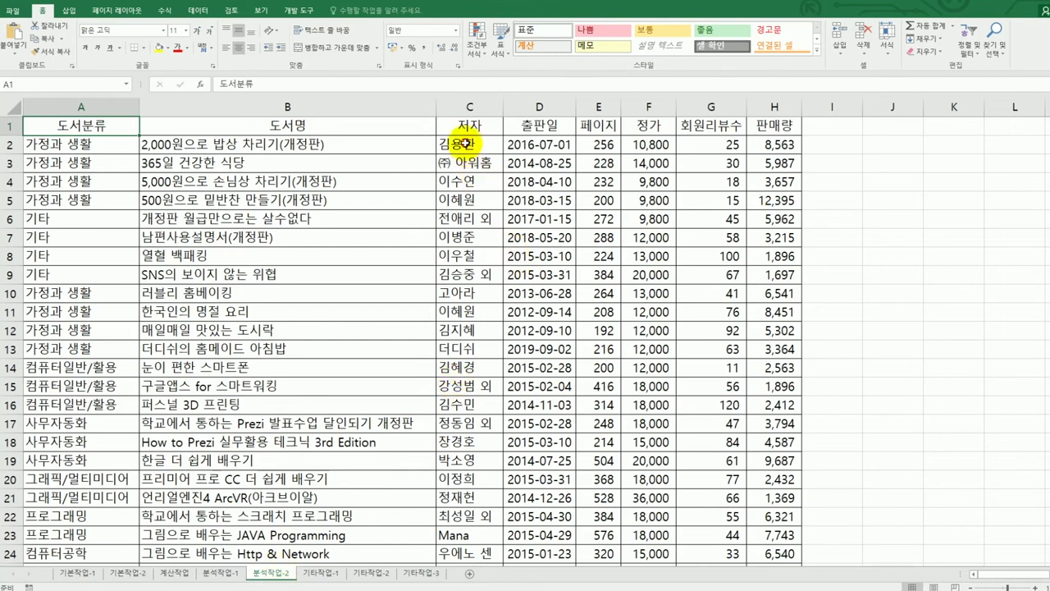
drag(466, 143, 480, 534)
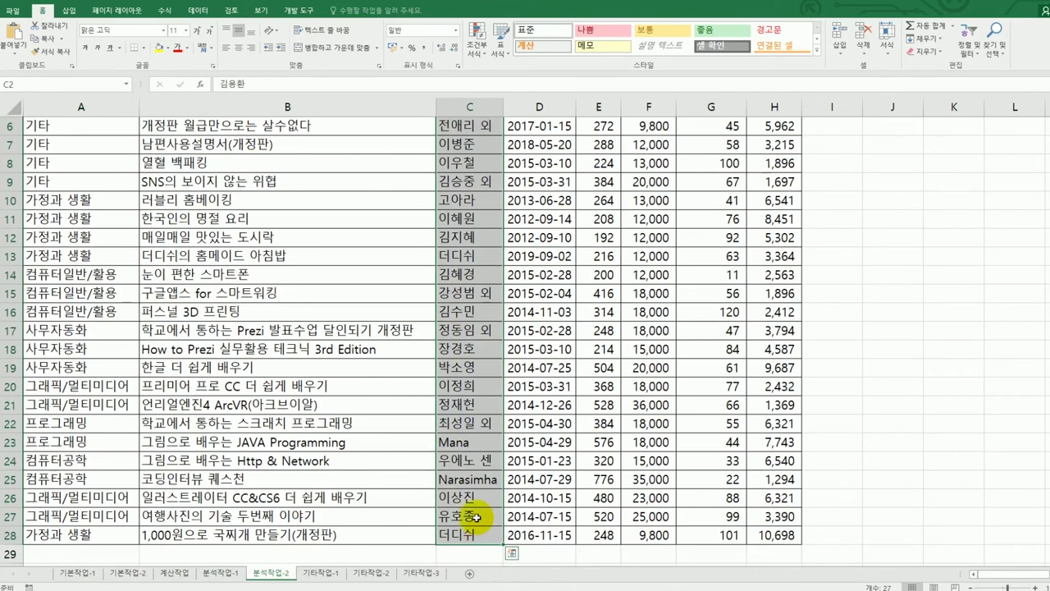
click(195, 11)
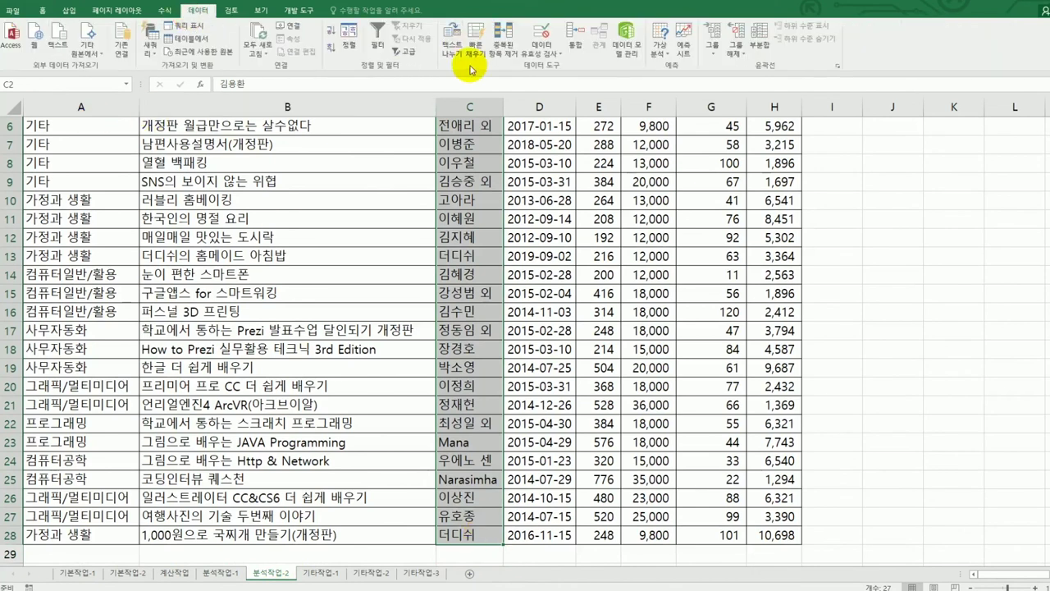
click(542, 31)
drag(621, 215, 730, 206)
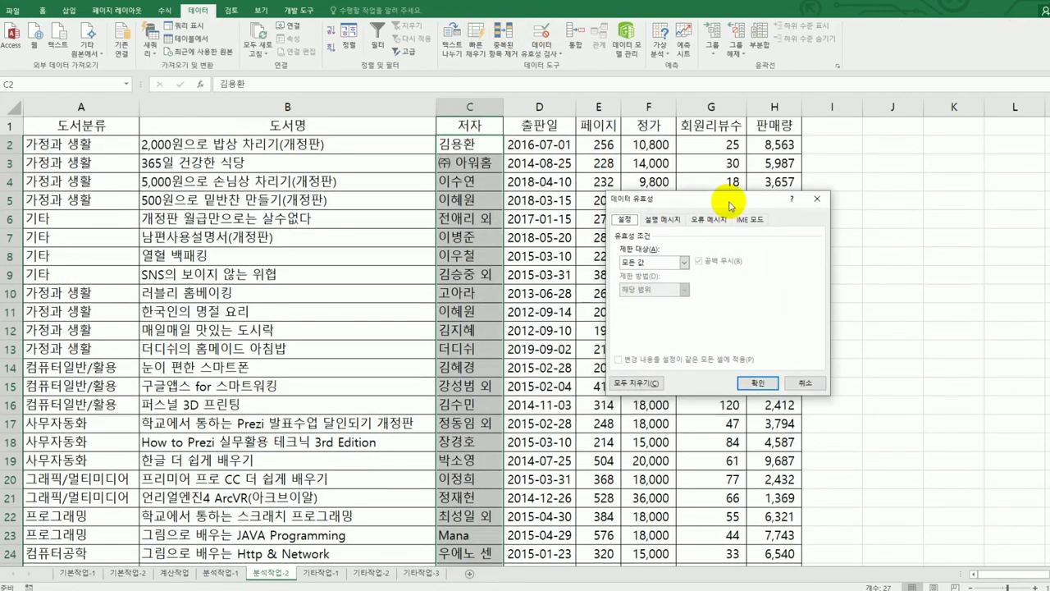
click(673, 264)
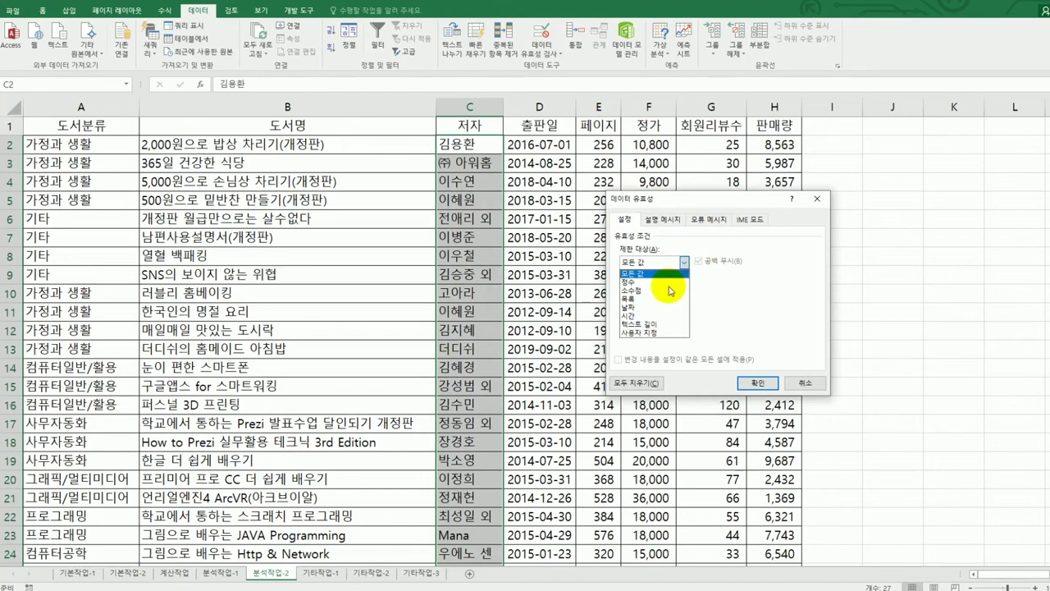
click(655, 325)
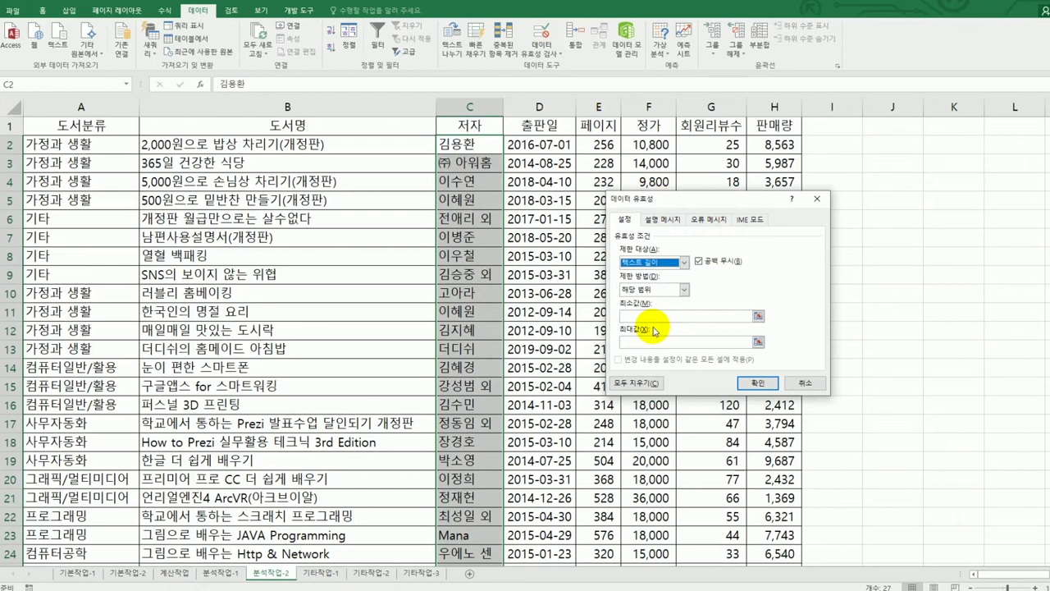
click(653, 318)
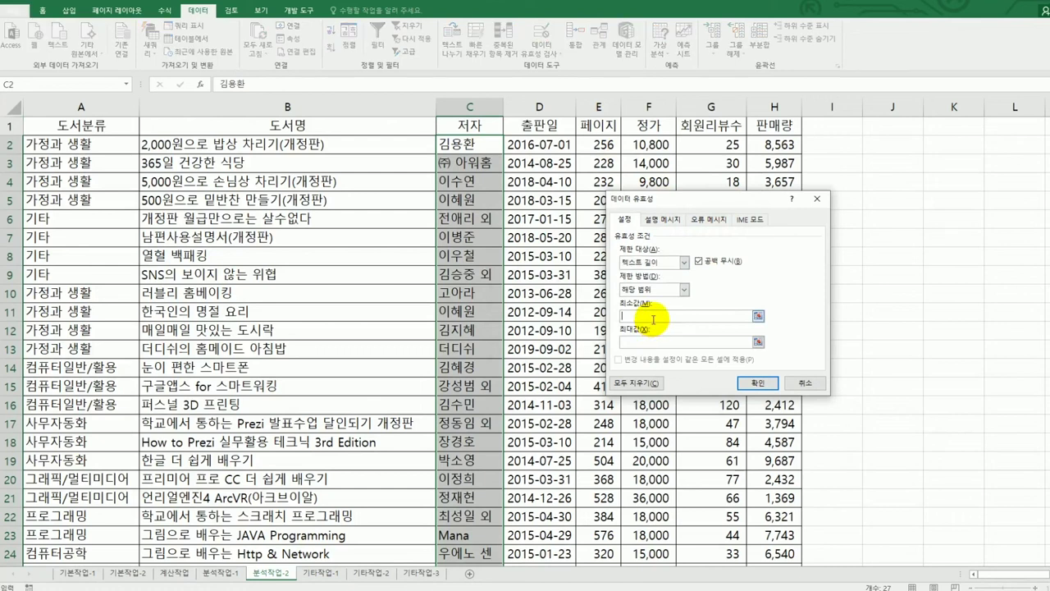
text(1)
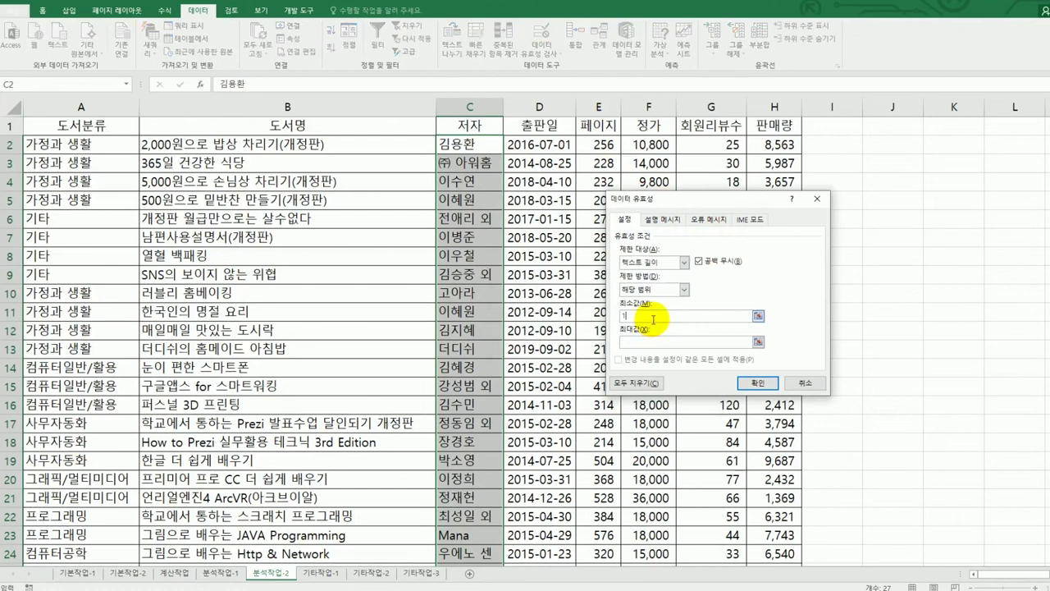
click(653, 343)
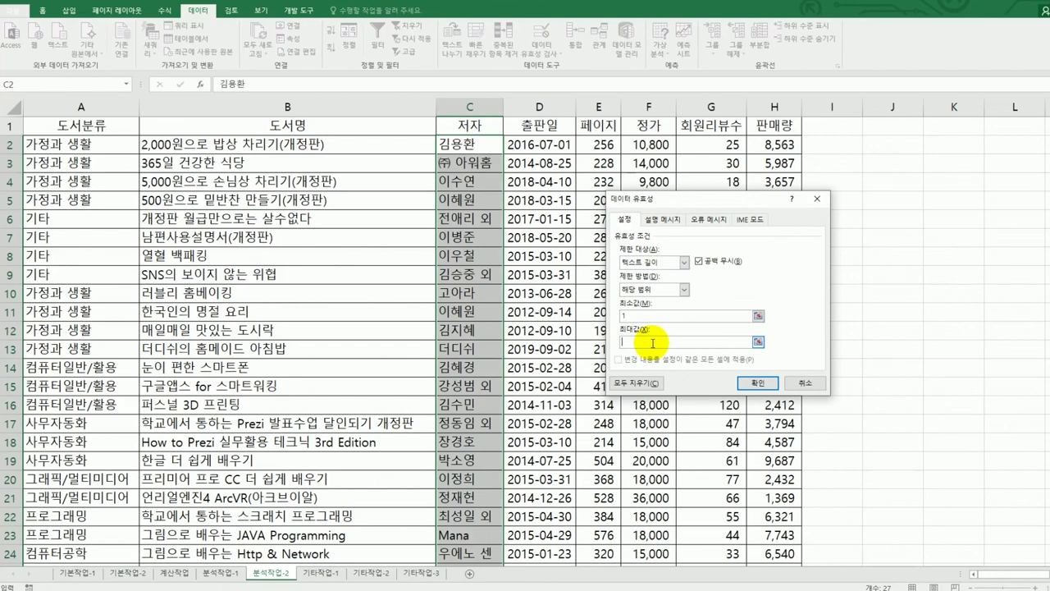
text(10)
Add a validation input message (설명 메시지) titled "저자 입력" with the text "10자 이내로 입력"
click(661, 220)
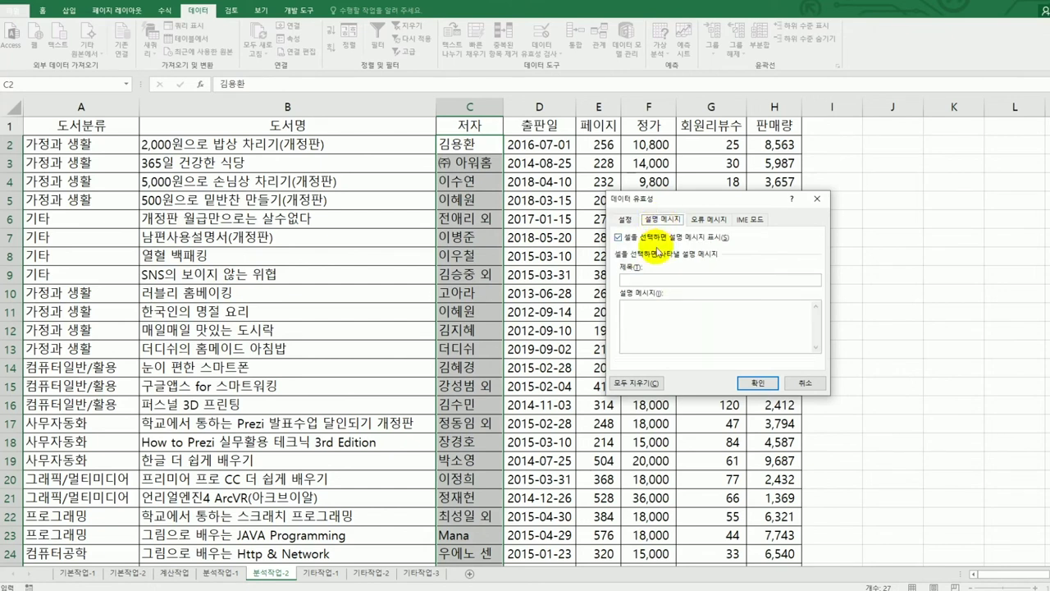
click(657, 279)
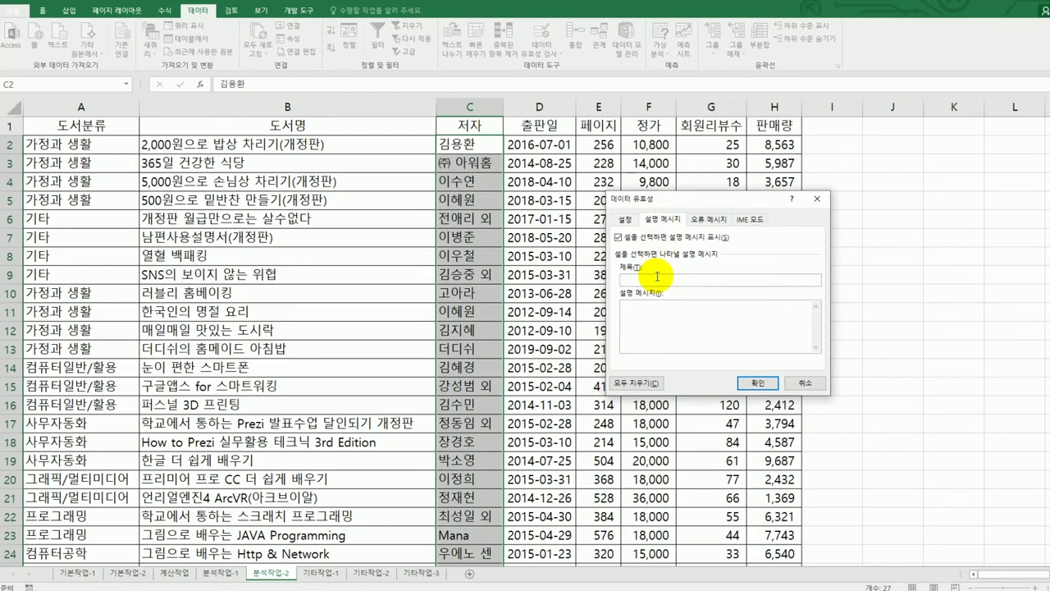
text(저자 입력)
key(Tab)
text(10자 이내로 입력)
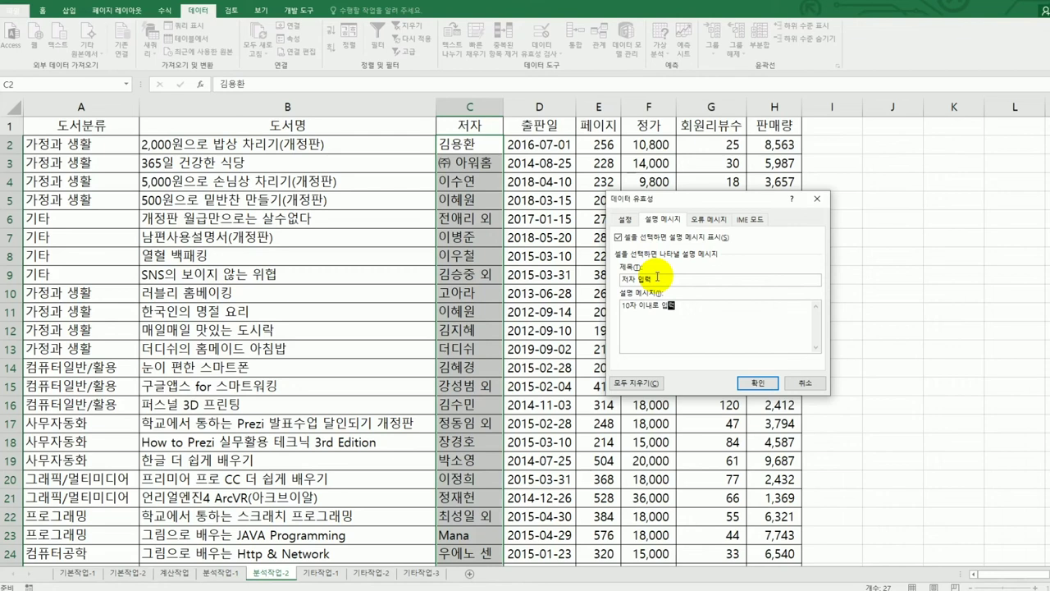
click(662, 332)
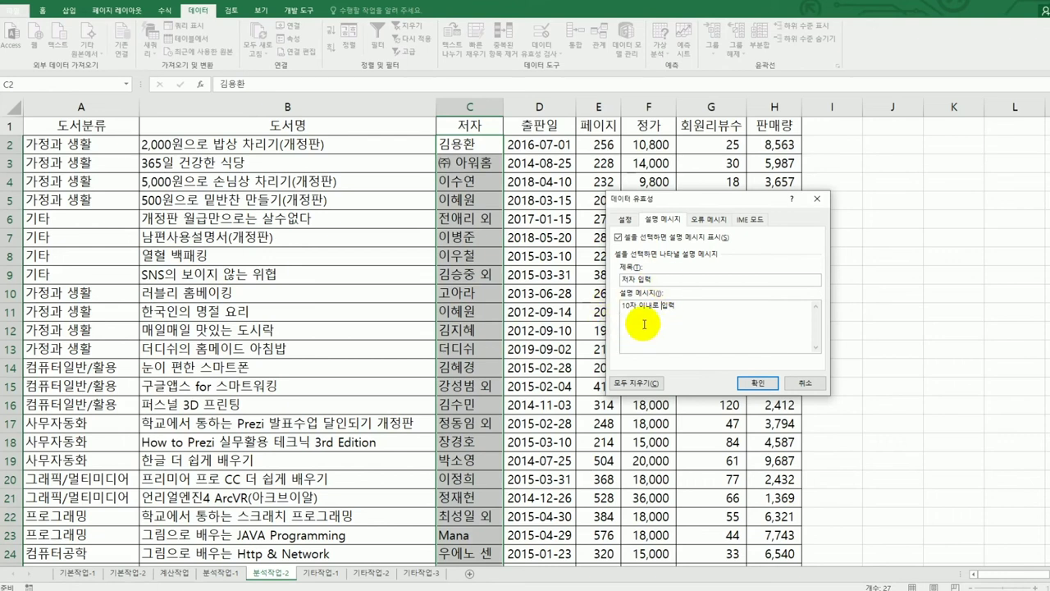
Set an information-style (정보) error alert titled "저자 입력" with the message "10자 이내로 입력해 주세요." and apply the validation
click(709, 219)
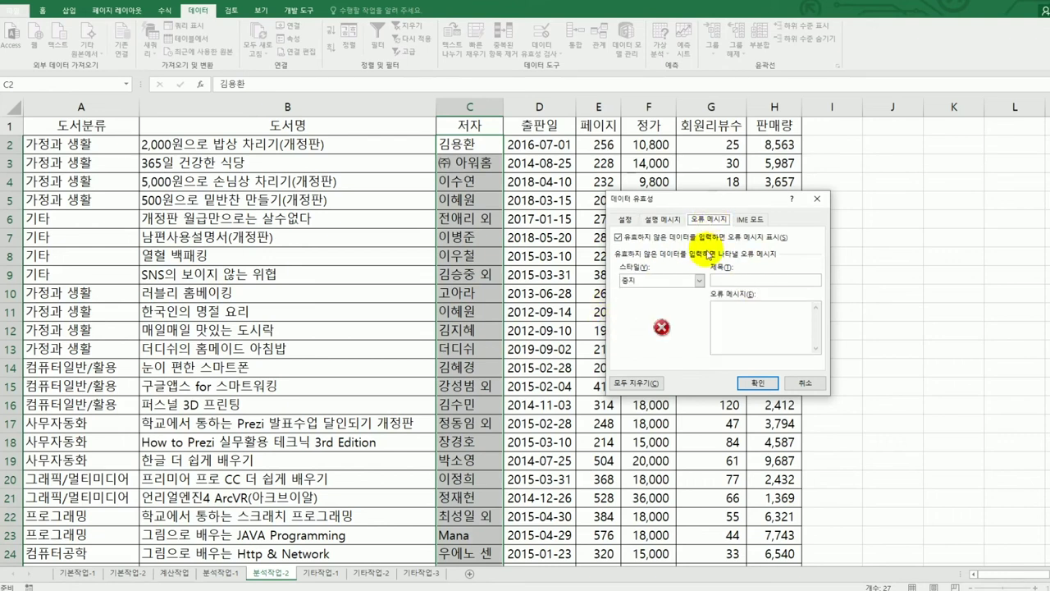
click(698, 280)
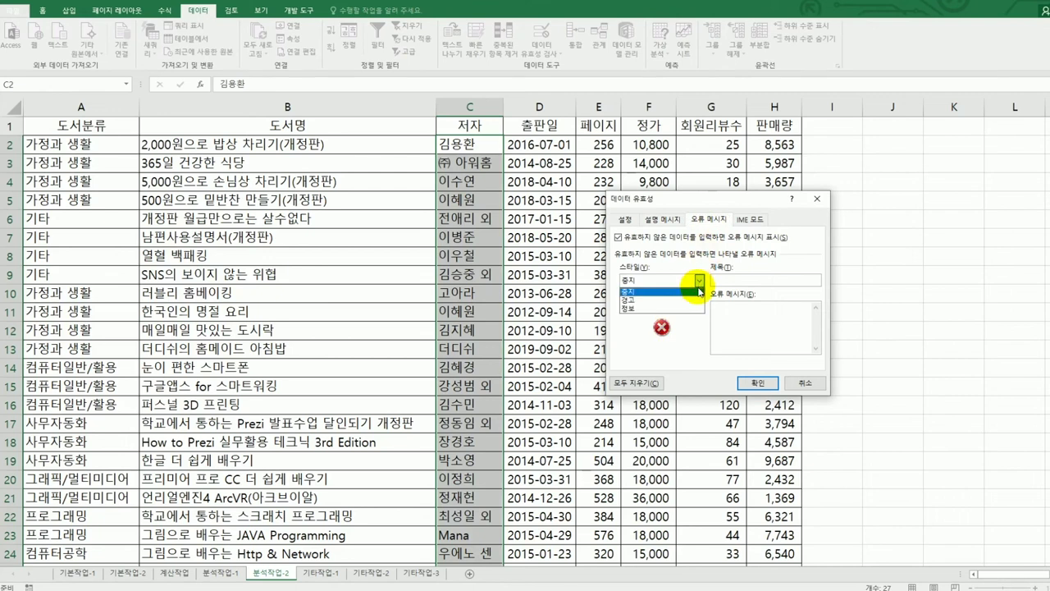
click(681, 309)
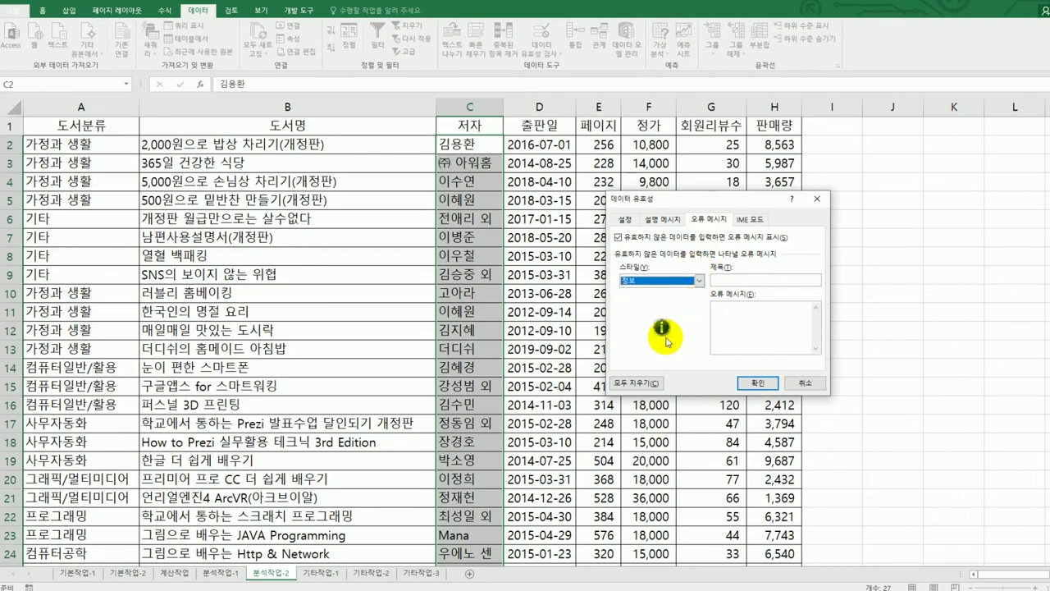
click(726, 279)
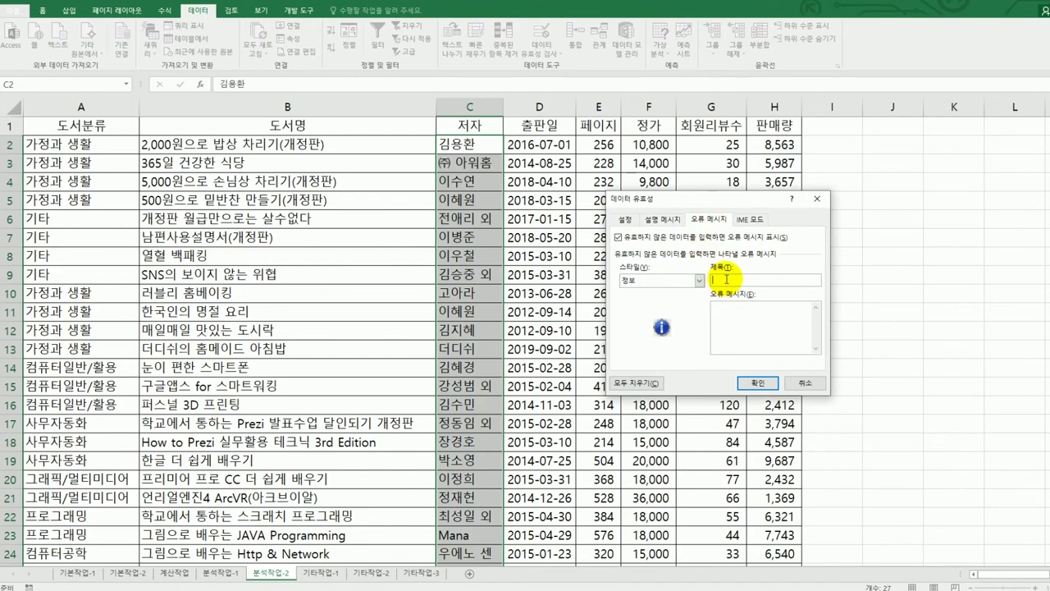
text(저자입력)
key(Tab)
text(10자 이내로 입력해 주세요.)
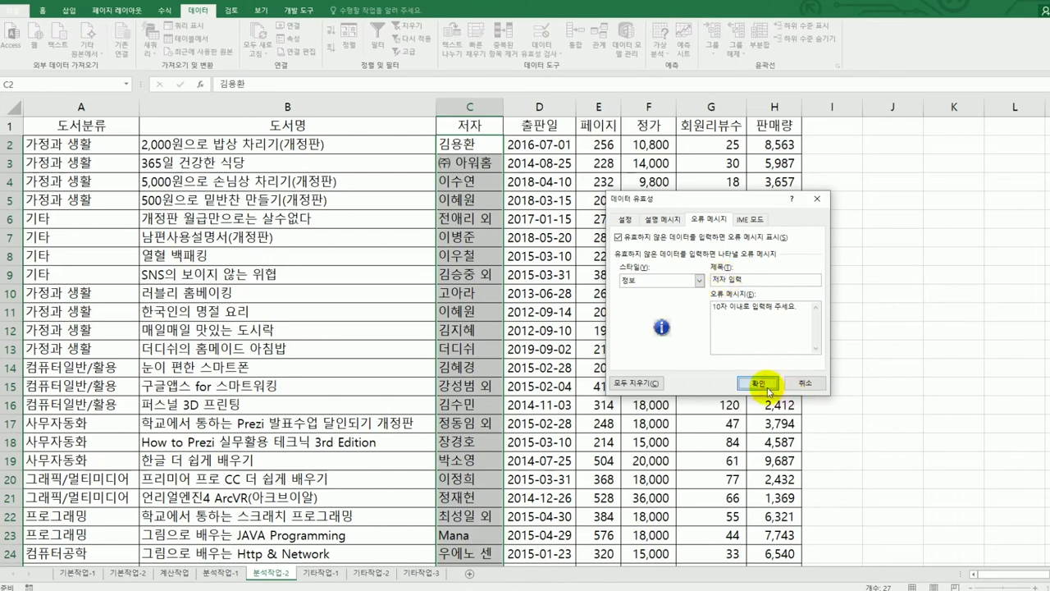
click(748, 220)
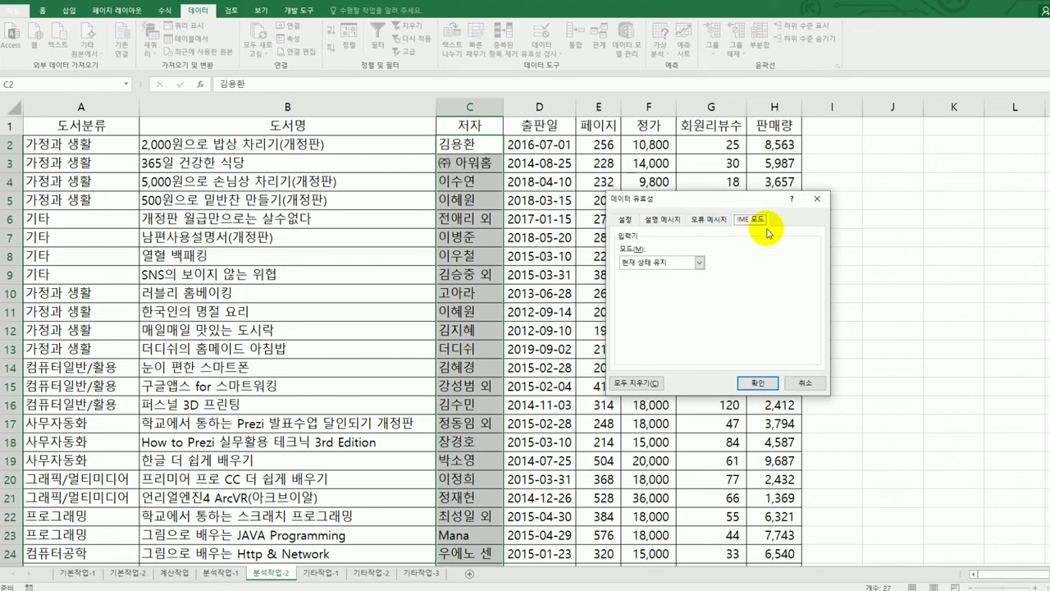
click(751, 383)
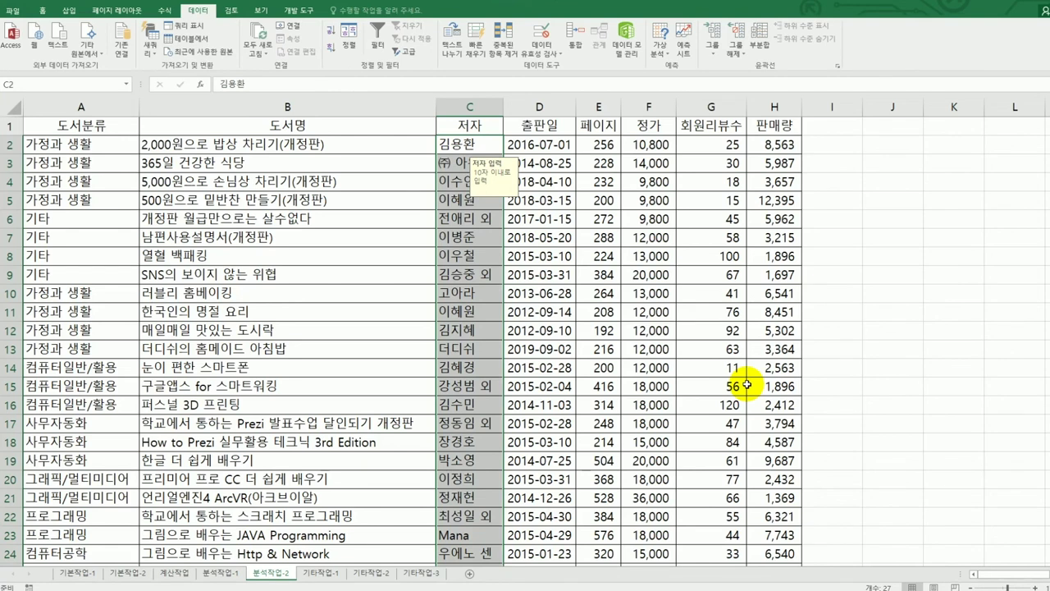
click(628, 328)
Turn on filtering for the book table and set the 정가 custom filter's first condition to >= 30000
click(669, 124)
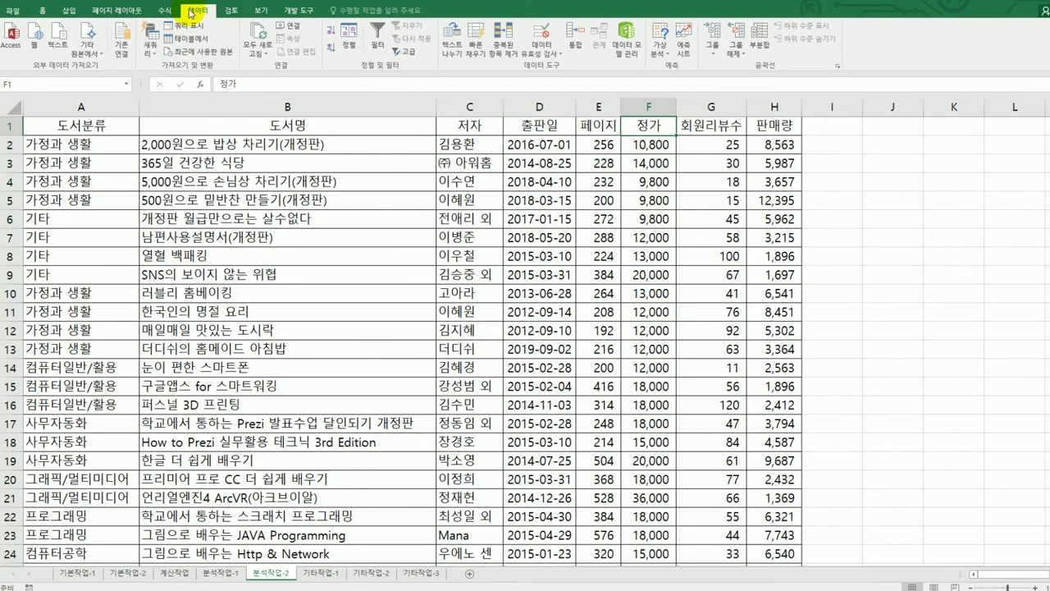
click(377, 51)
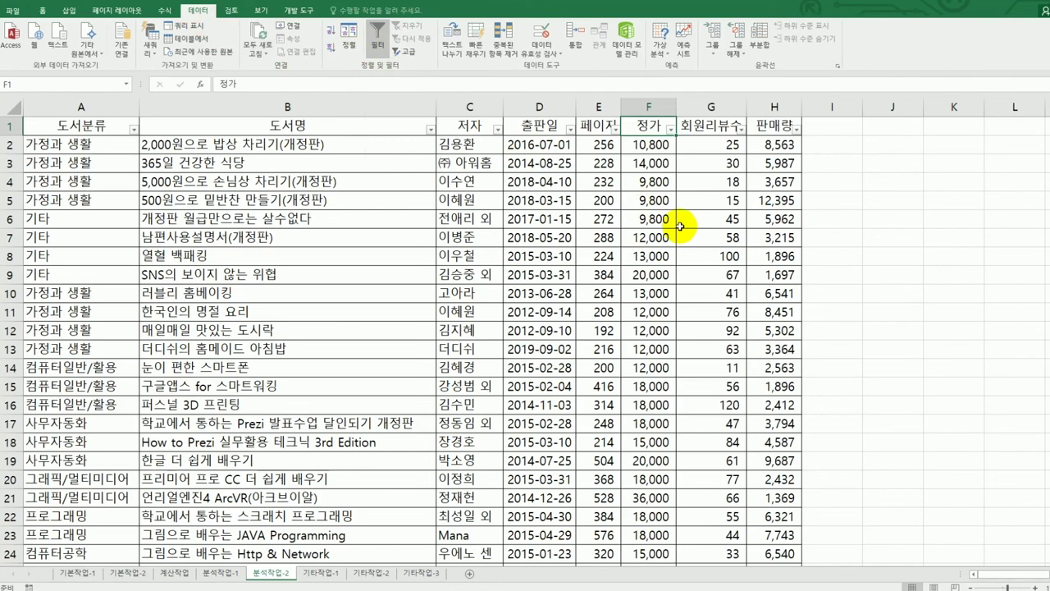
click(672, 129)
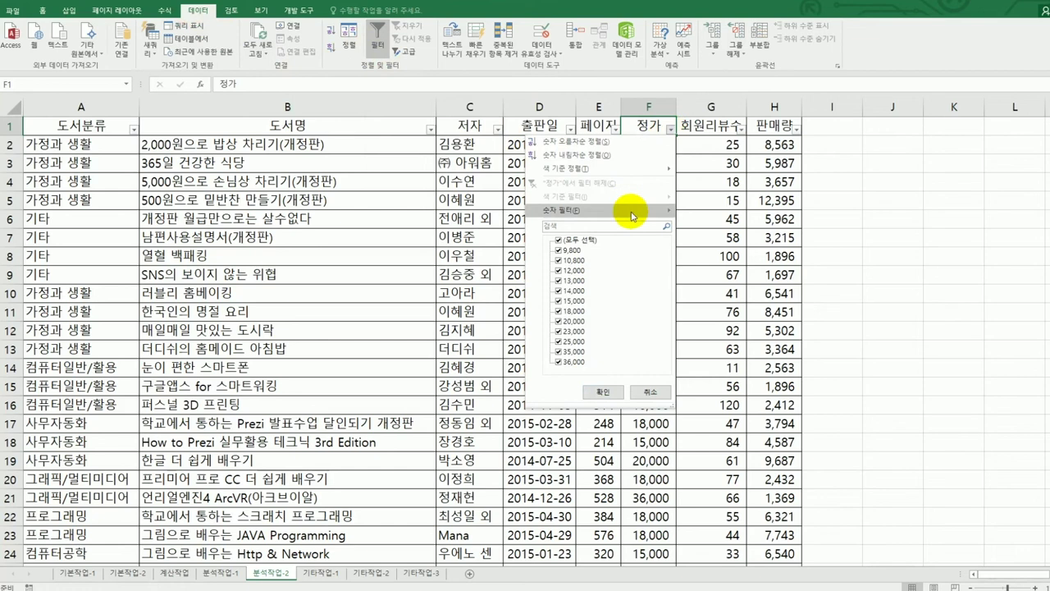
mouse_move(633, 207)
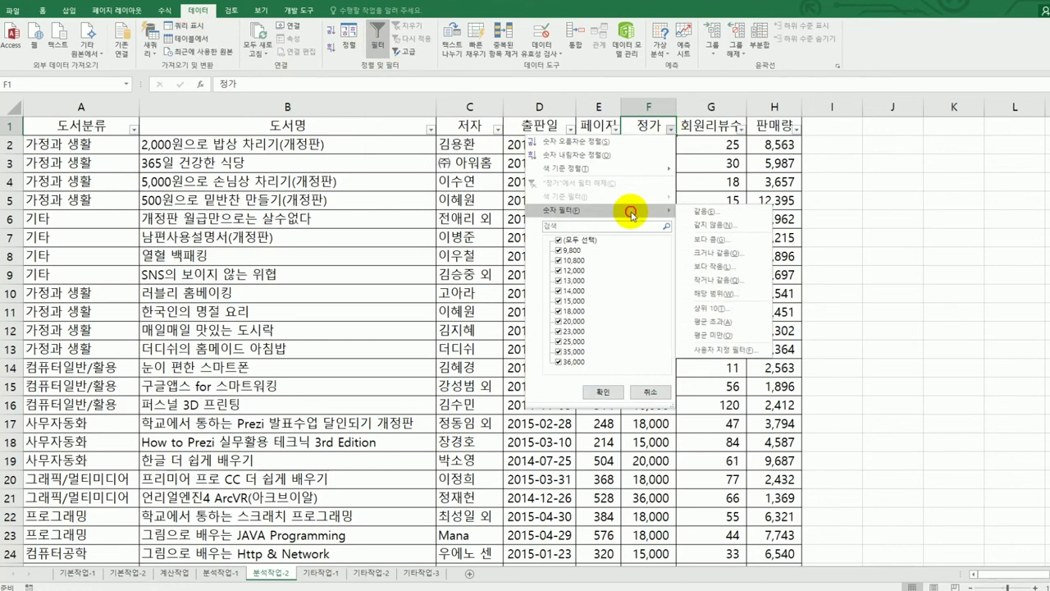
click(725, 351)
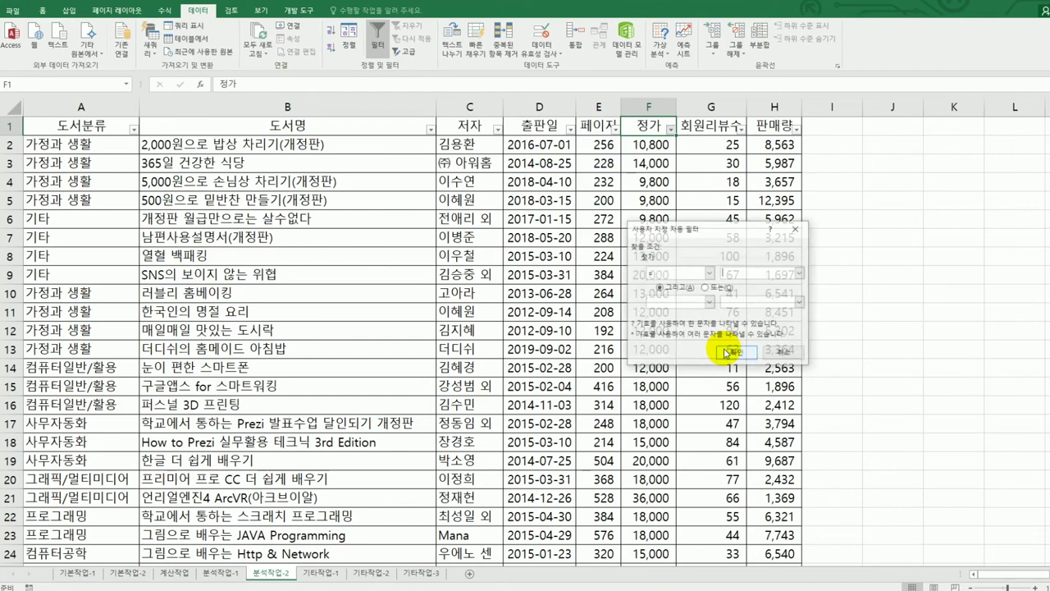
click(709, 273)
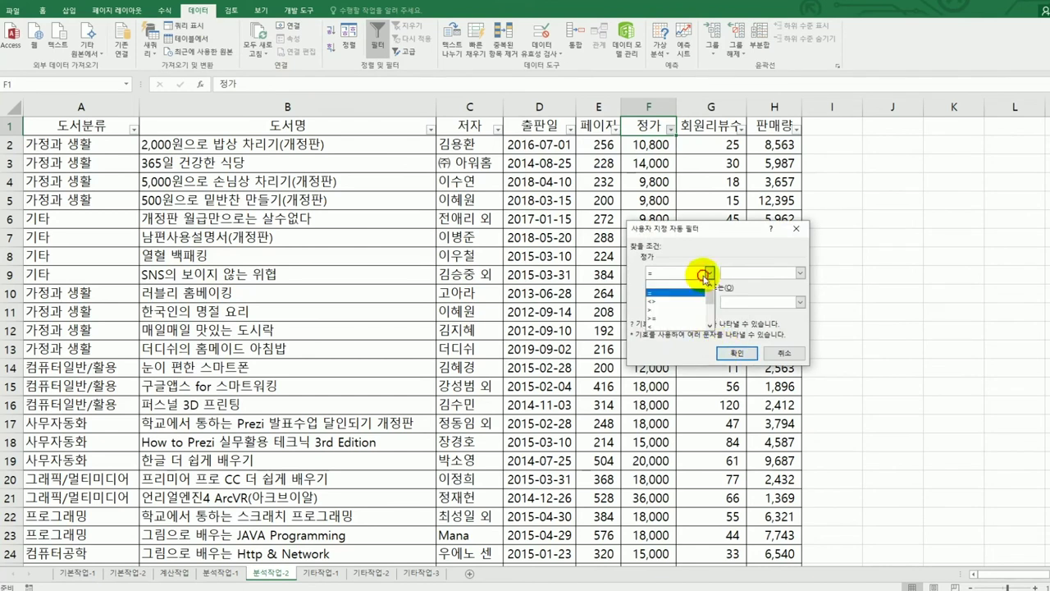
click(689, 317)
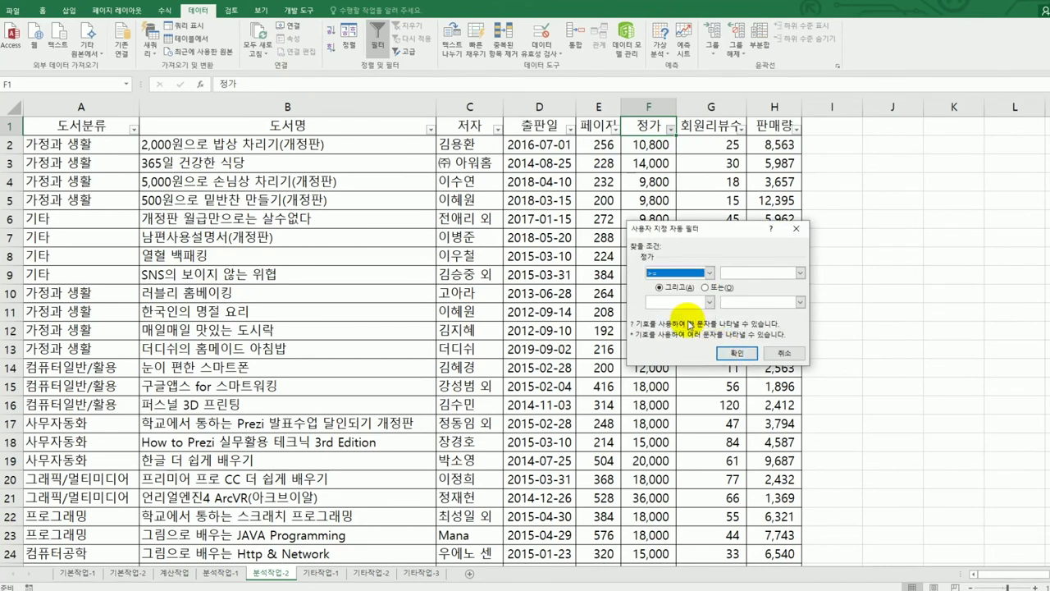
click(736, 275)
text(3)
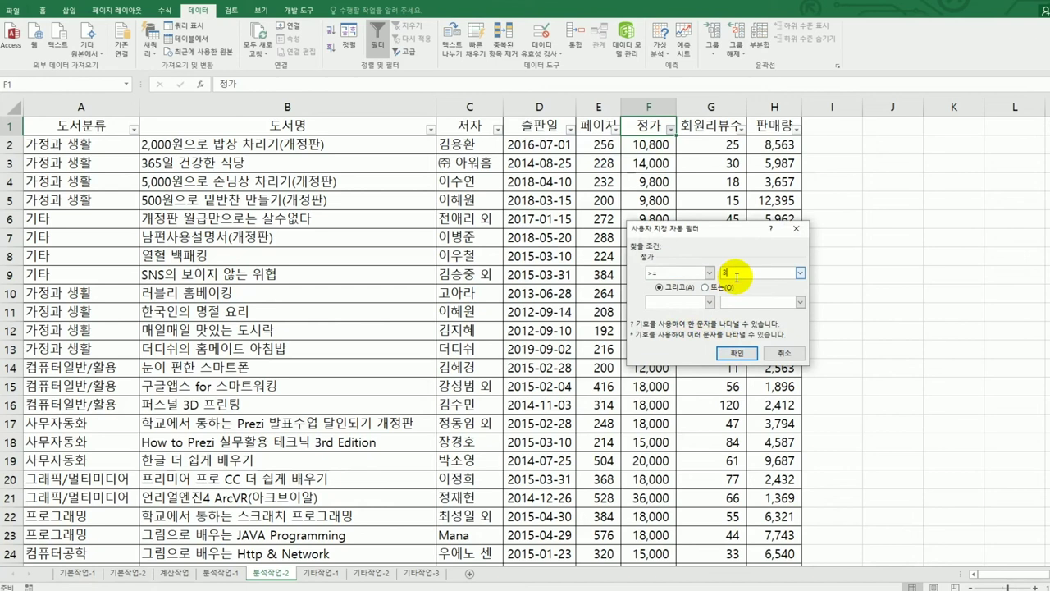
text(0000)
Add an OR (또는) condition of < 10000 to the 정가 custom filter and apply it
click(712, 287)
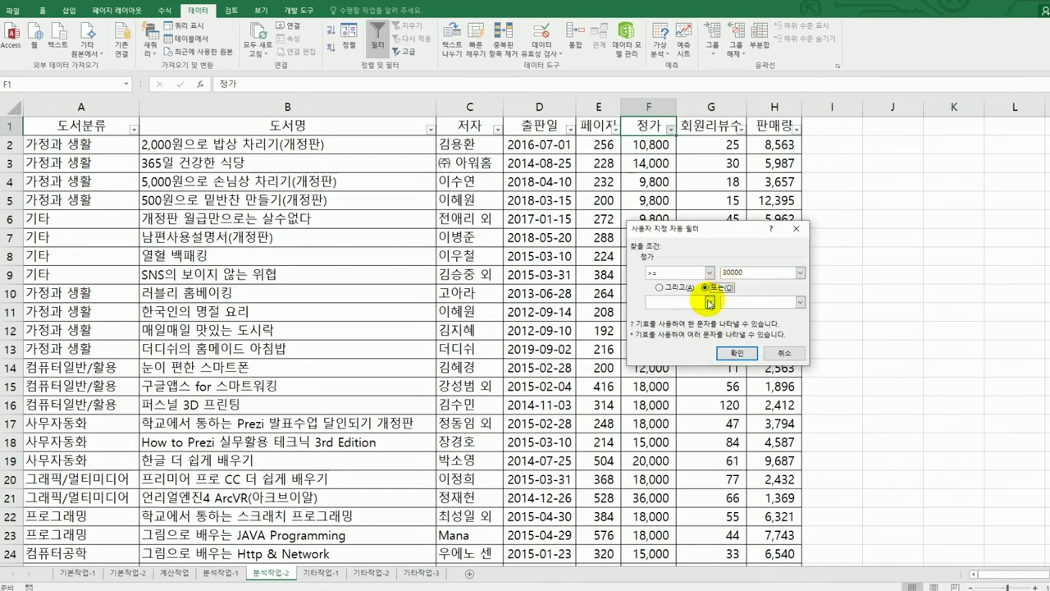
click(710, 302)
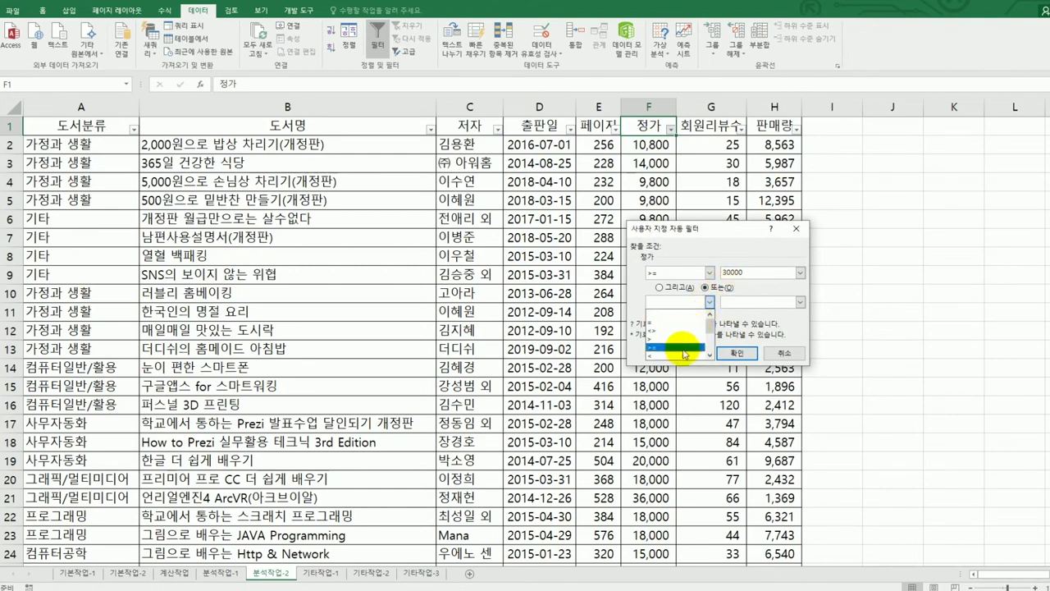
click(683, 355)
click(725, 302)
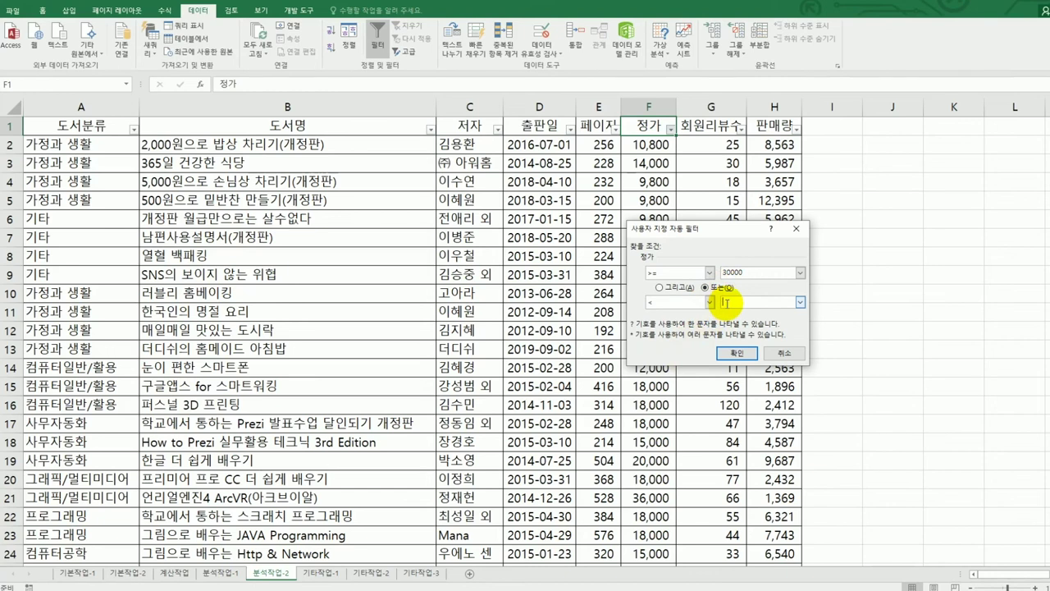
text(7000)
text(0)
click(724, 353)
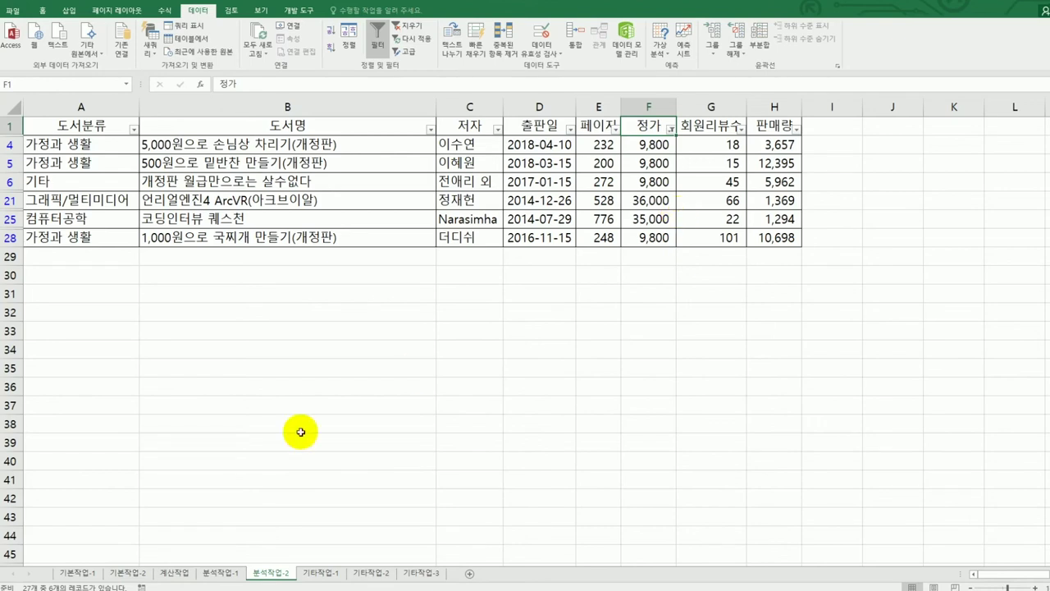
Go to the 기타작업-1 sheet and examine its chart together with the source table
click(316, 572)
scroll(653, 443, down, 2)
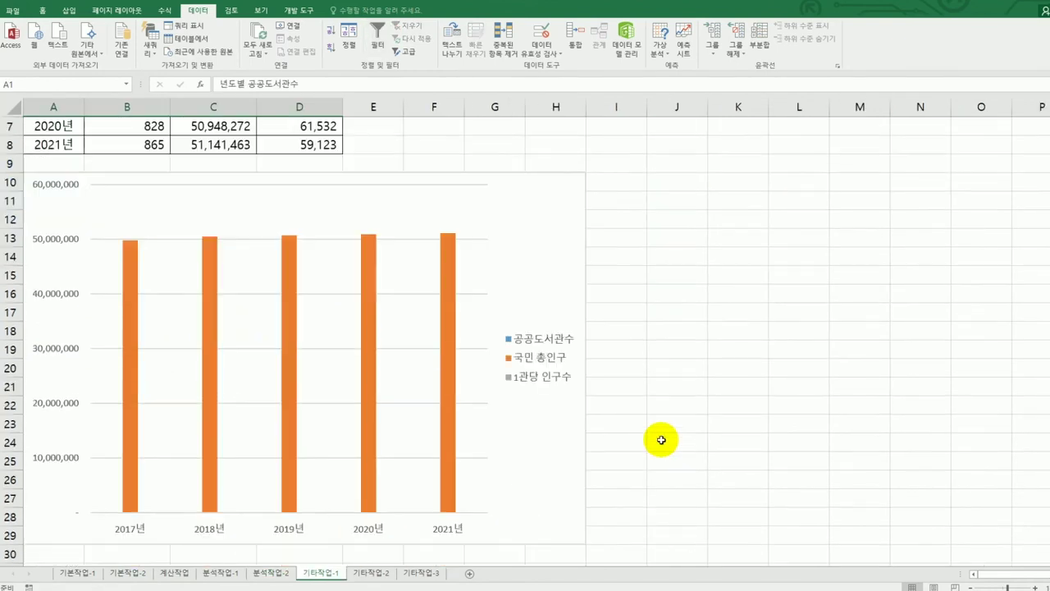
scroll(662, 441, down, 1)
scroll(662, 441, up, 1)
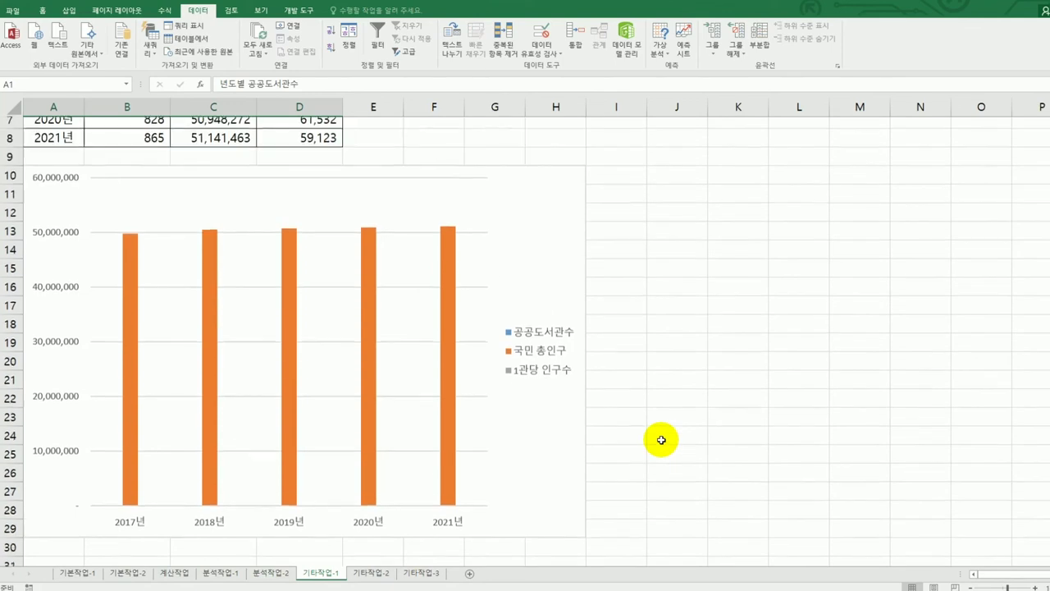
click(575, 231)
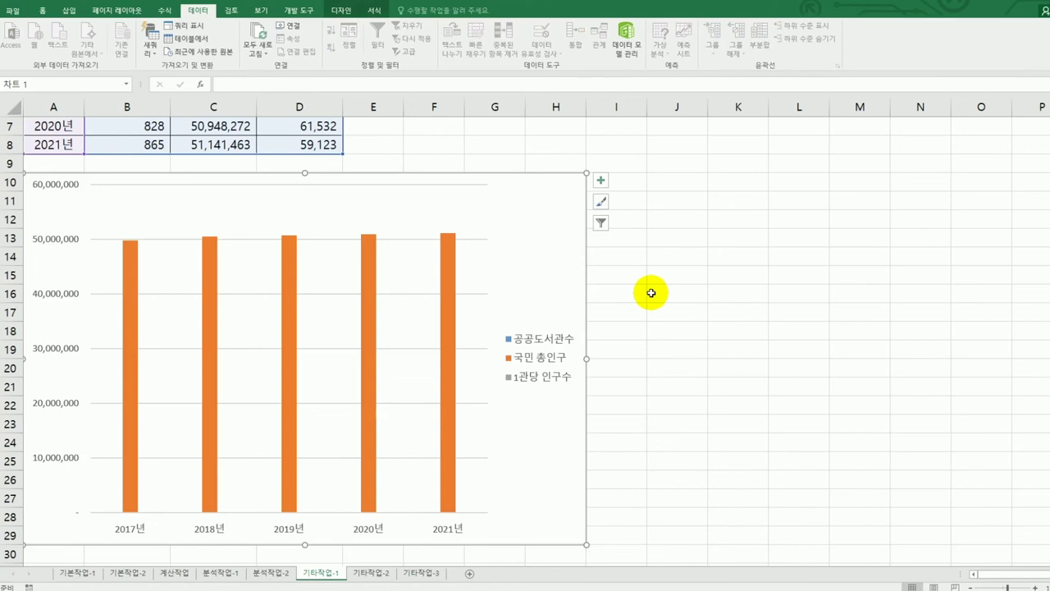
scroll(651, 293, up, 2)
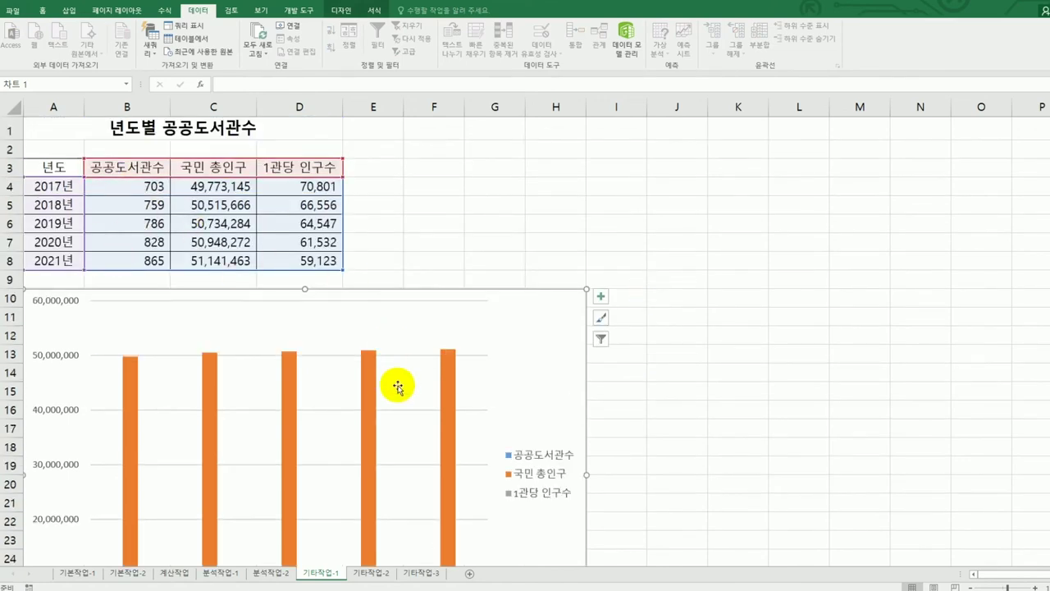
scroll(397, 387, down, 2)
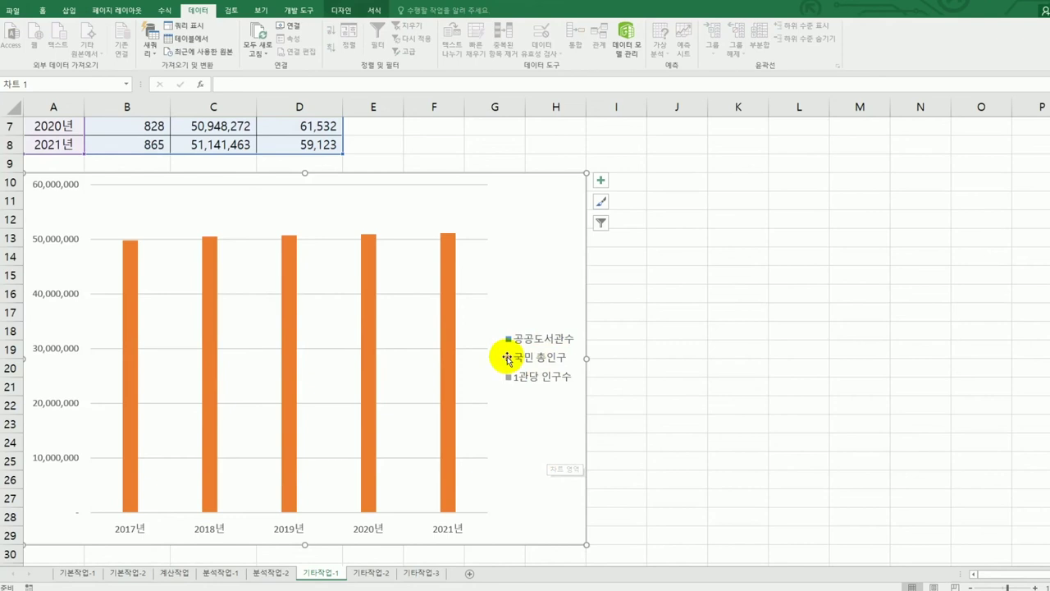
Try deleting the 국민 총인구 series directly from the chart and undo the deletion
click(448, 353)
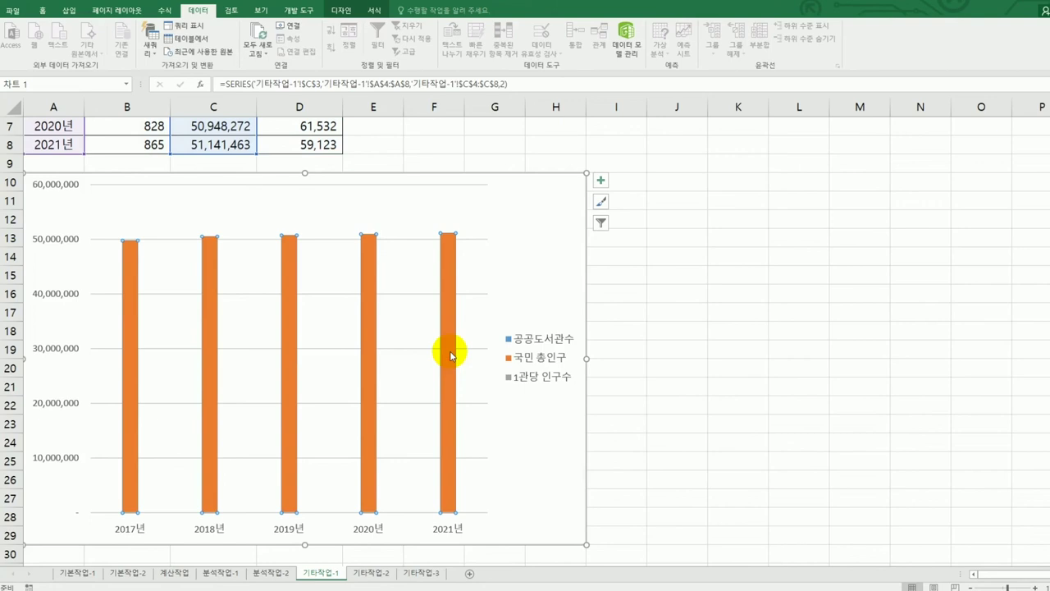
right_click(448, 283)
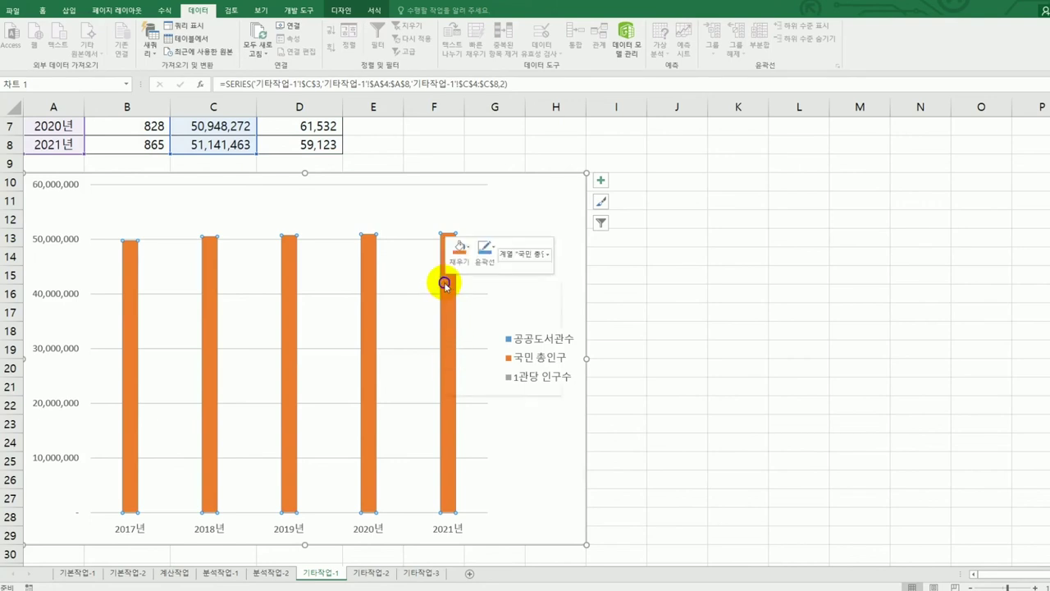
click(468, 290)
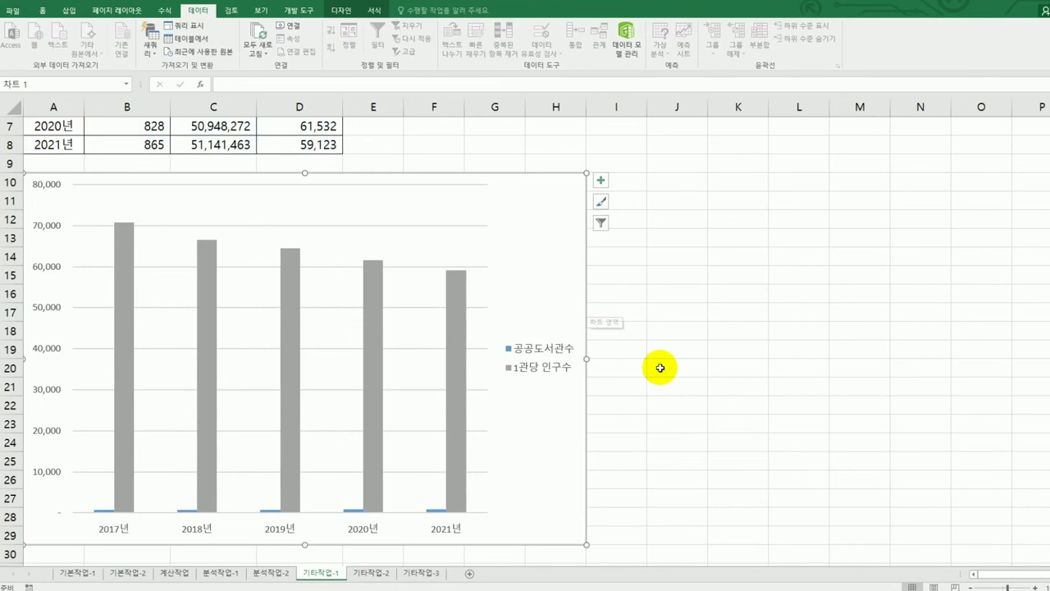
click(36, 1)
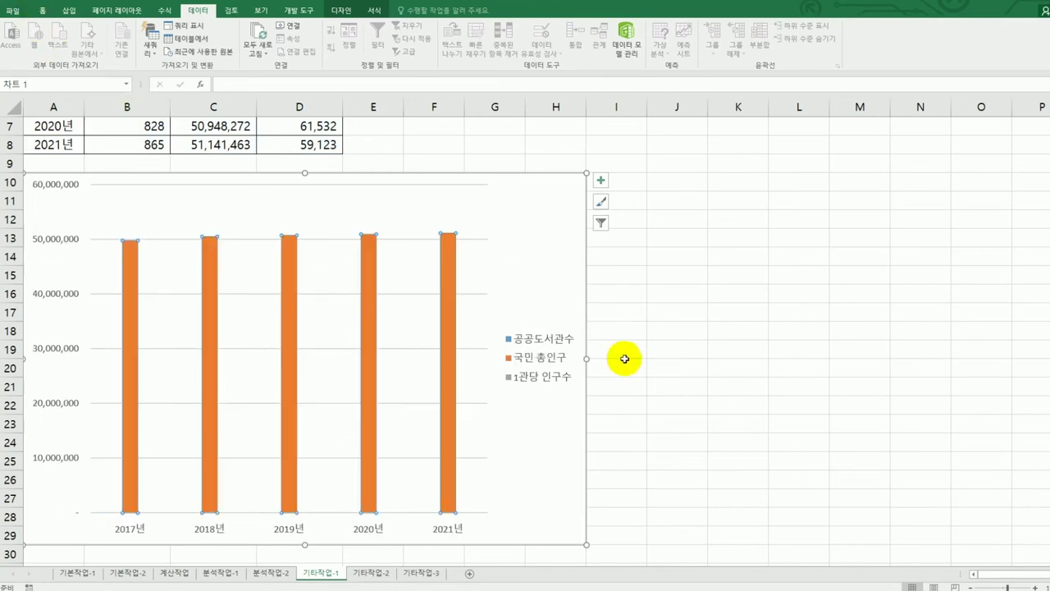
Remove the 국민 총인구 series from the chart's data source (데이터 선택) and apply the change
right_click(535, 219)
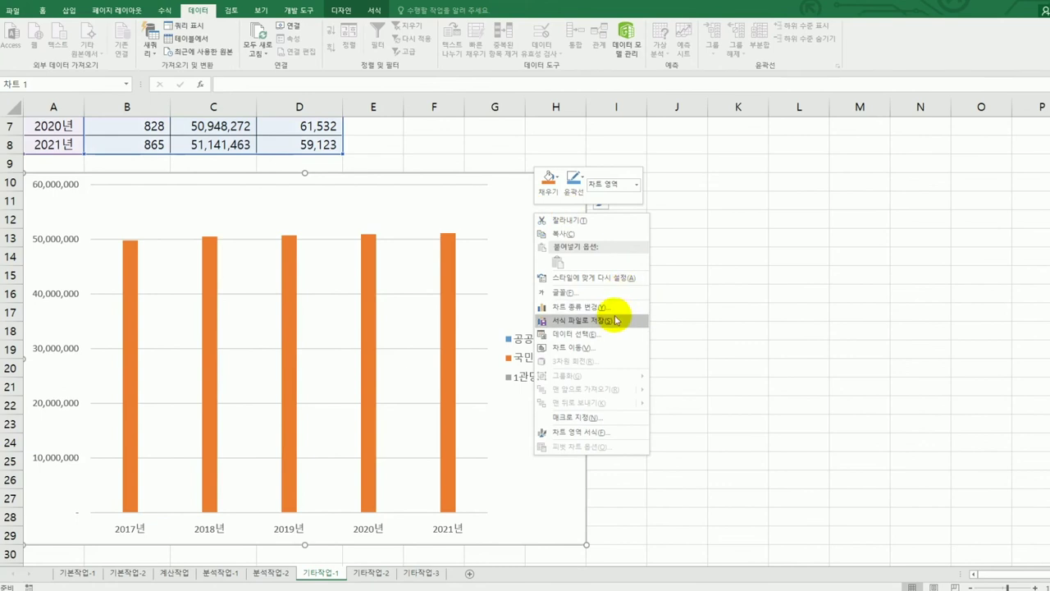
click(611, 337)
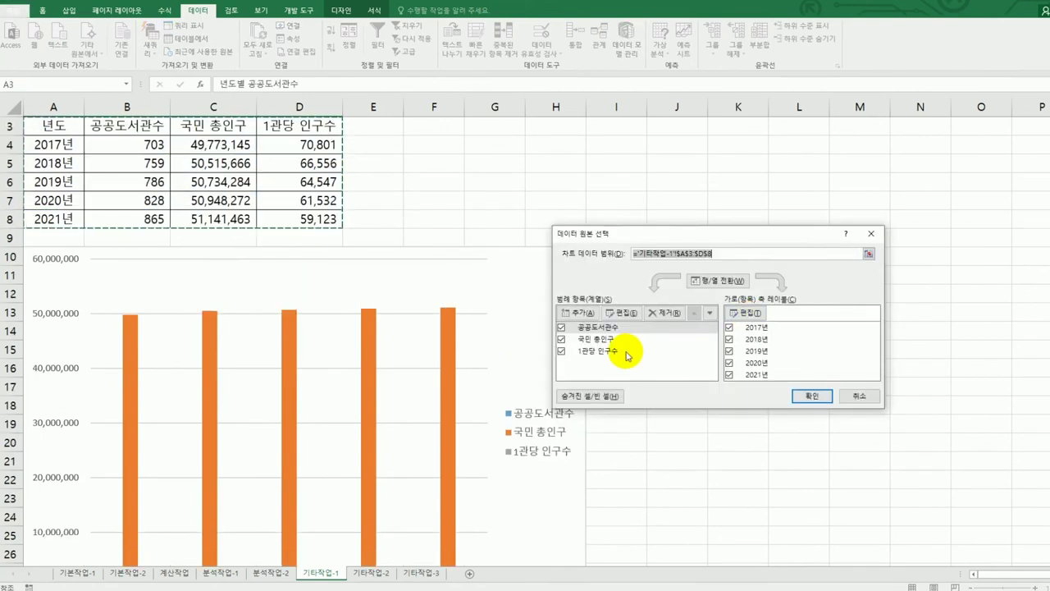
click(608, 340)
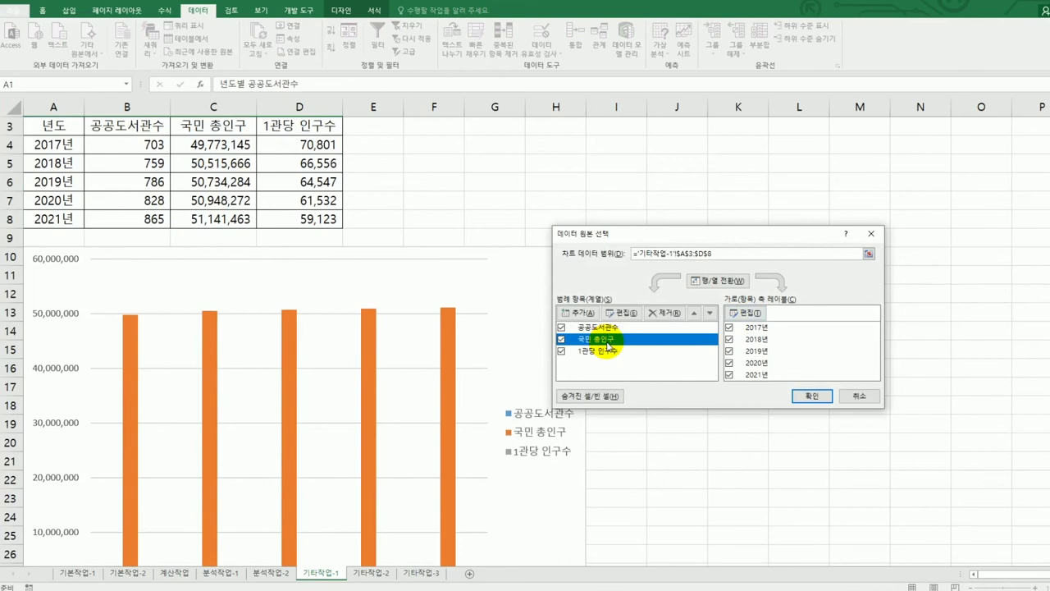
click(664, 312)
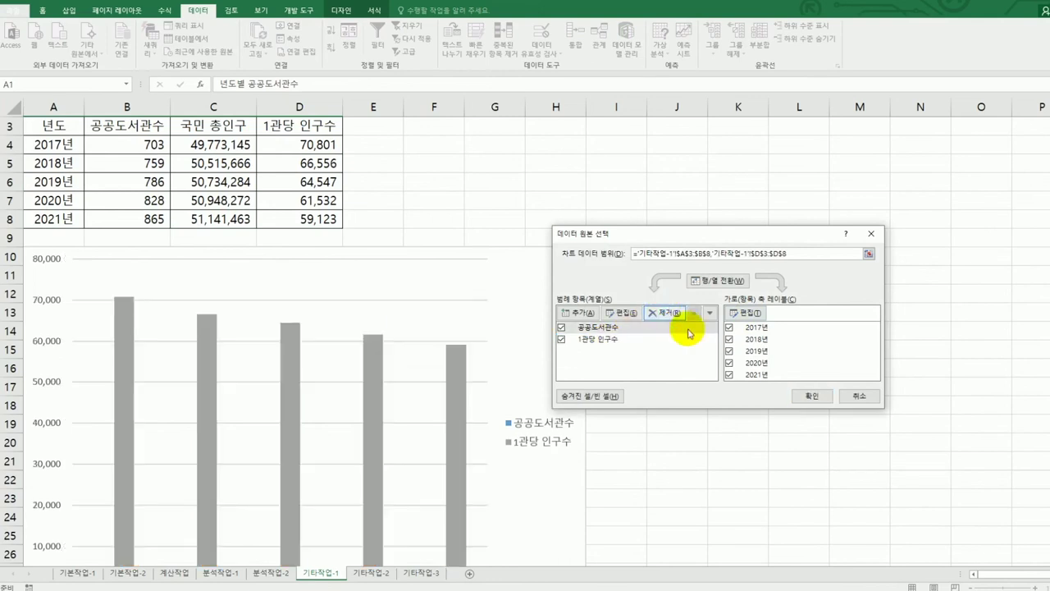
click(793, 396)
Change the 공공도서관수 series to a line with markers (표식이 있는 꺾은선형) plotted on the secondary axis (보조 축)
scroll(800, 393, down, 1)
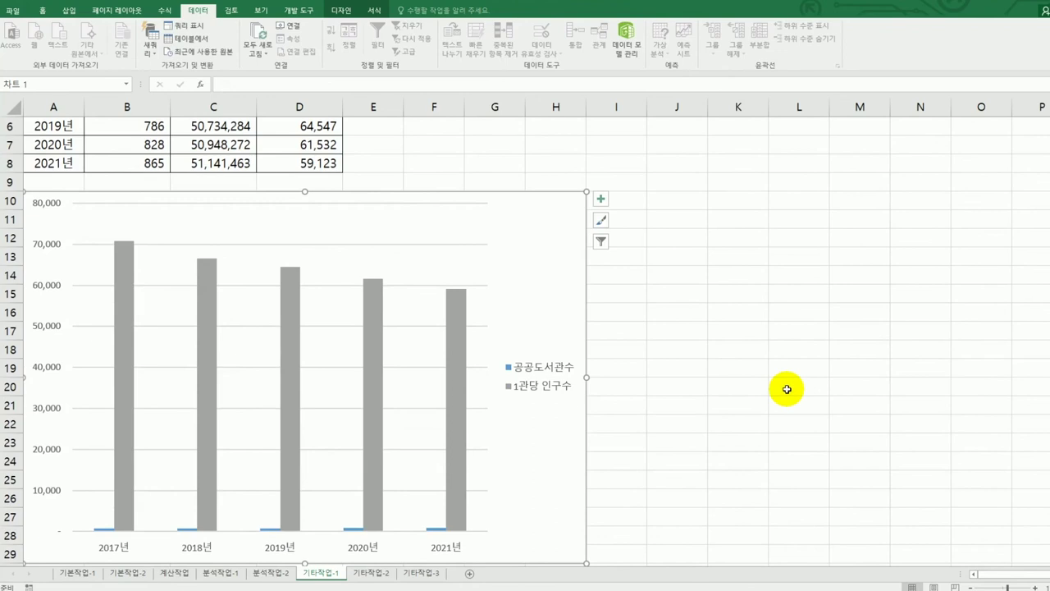
scroll(787, 389, down, 1)
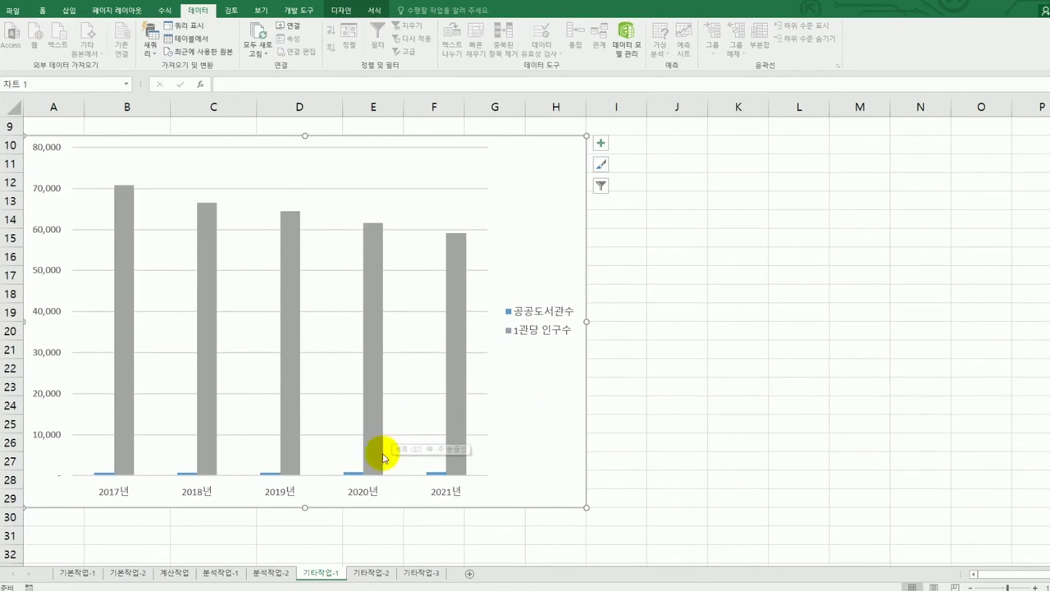
click(351, 474)
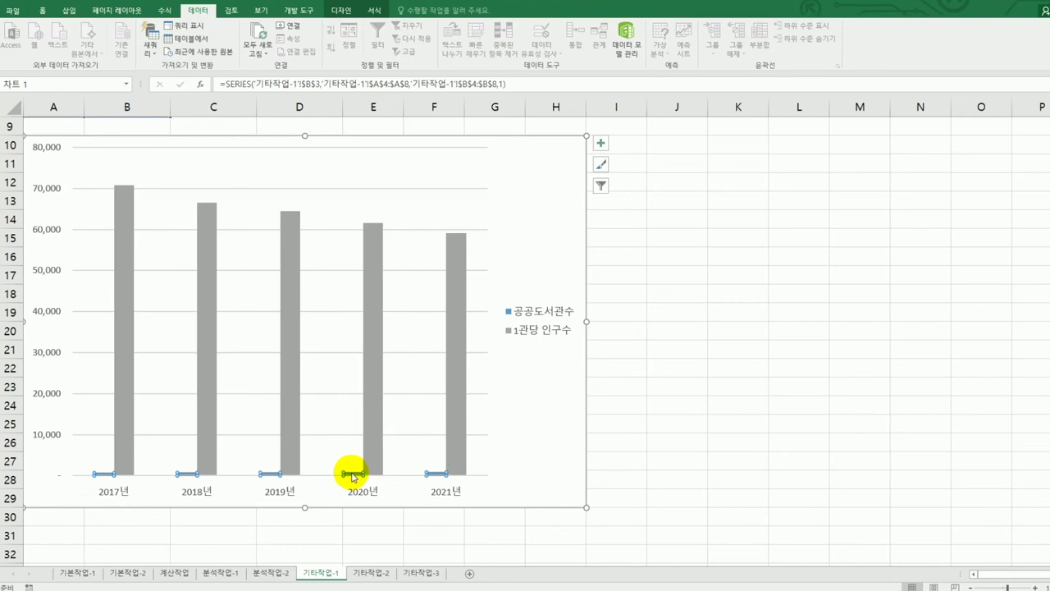
right_click(352, 474)
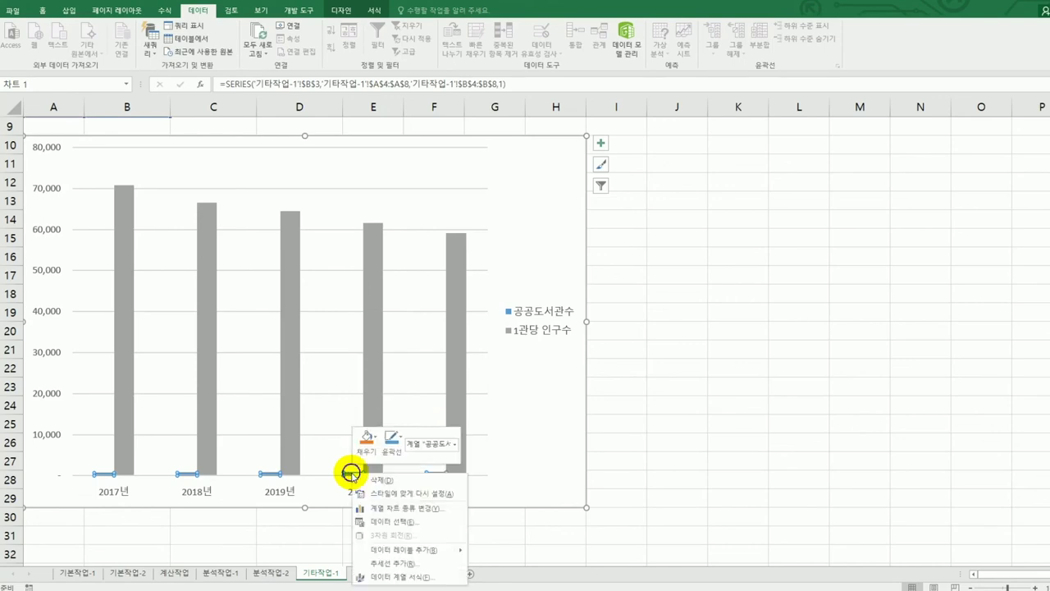
click(428, 509)
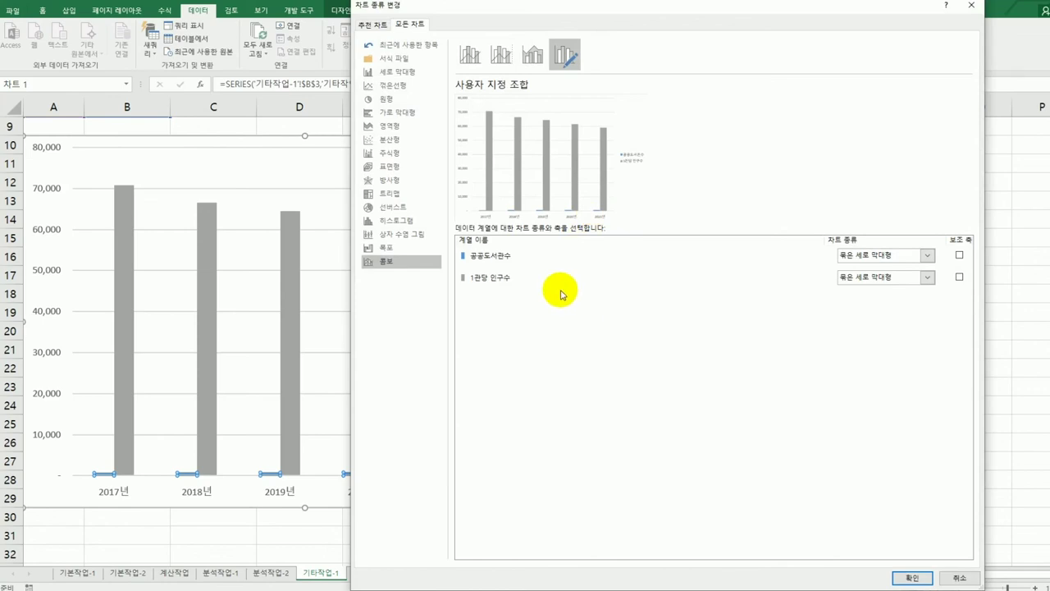
click(872, 263)
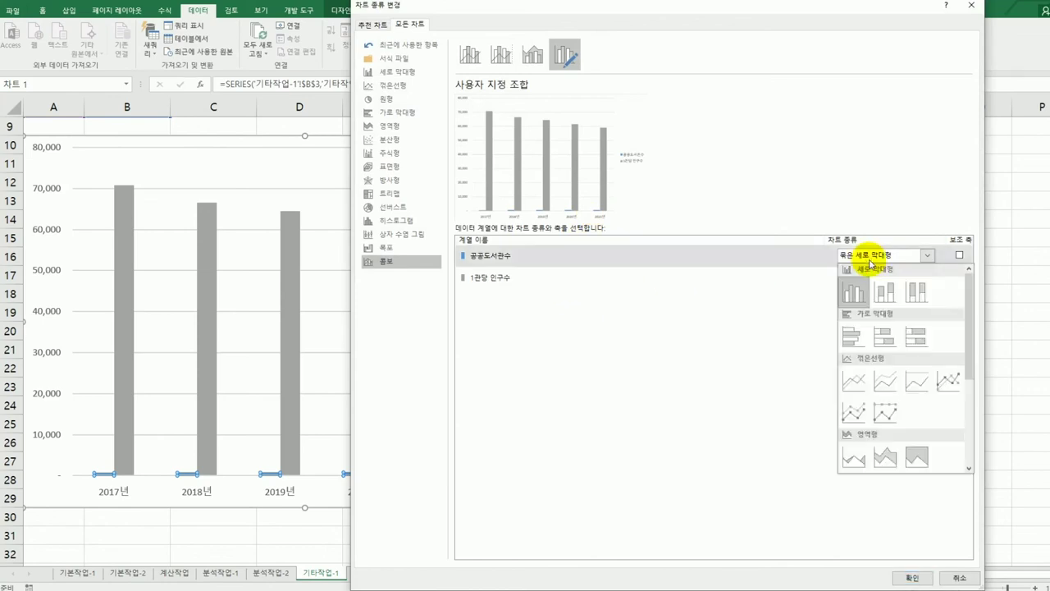
click(951, 379)
click(959, 256)
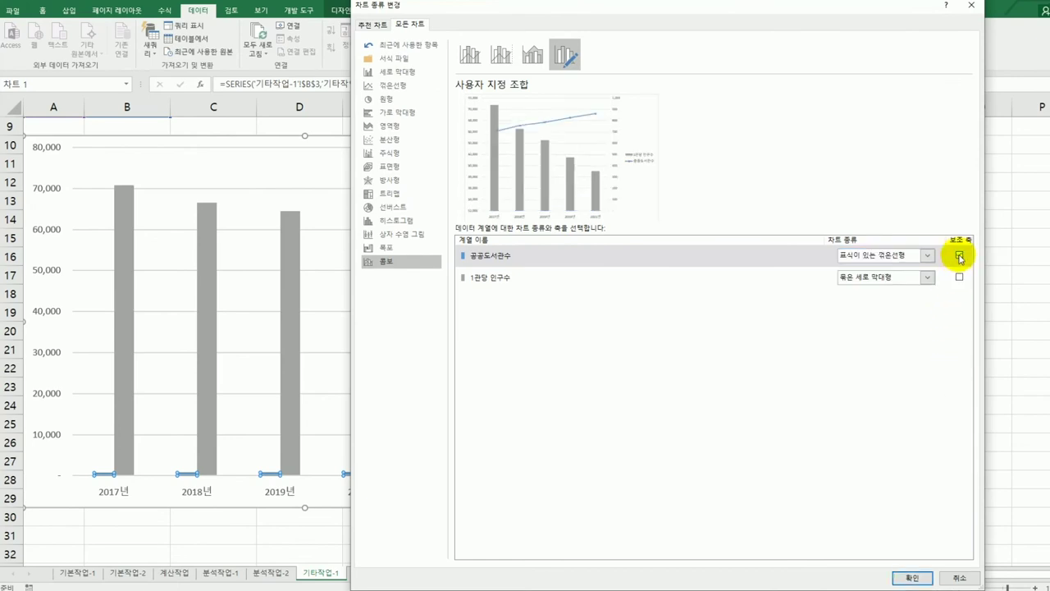
click(909, 576)
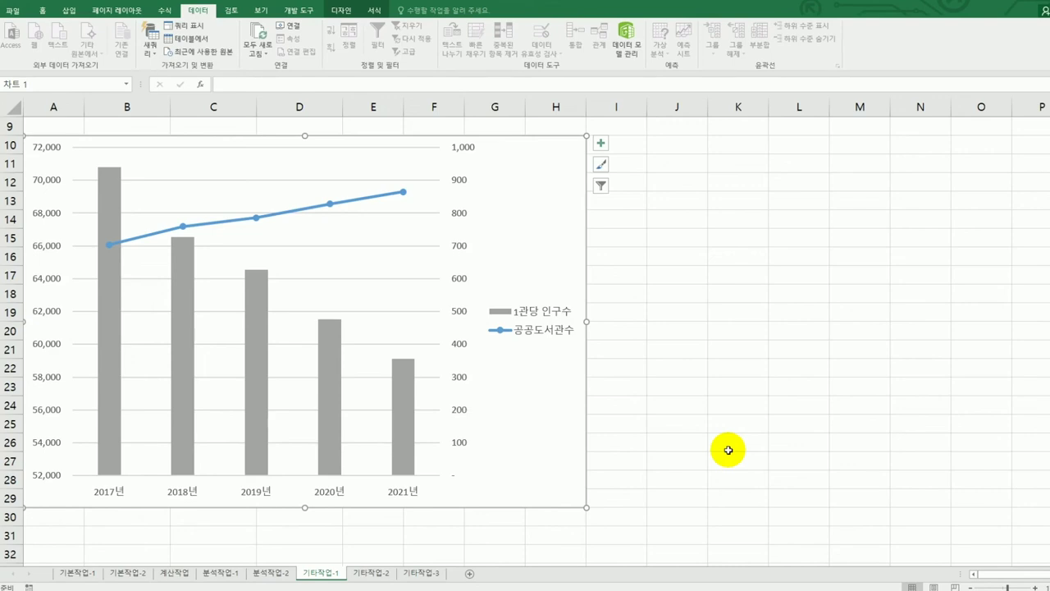
Add a chart title (차트 제목) to the chart
click(601, 143)
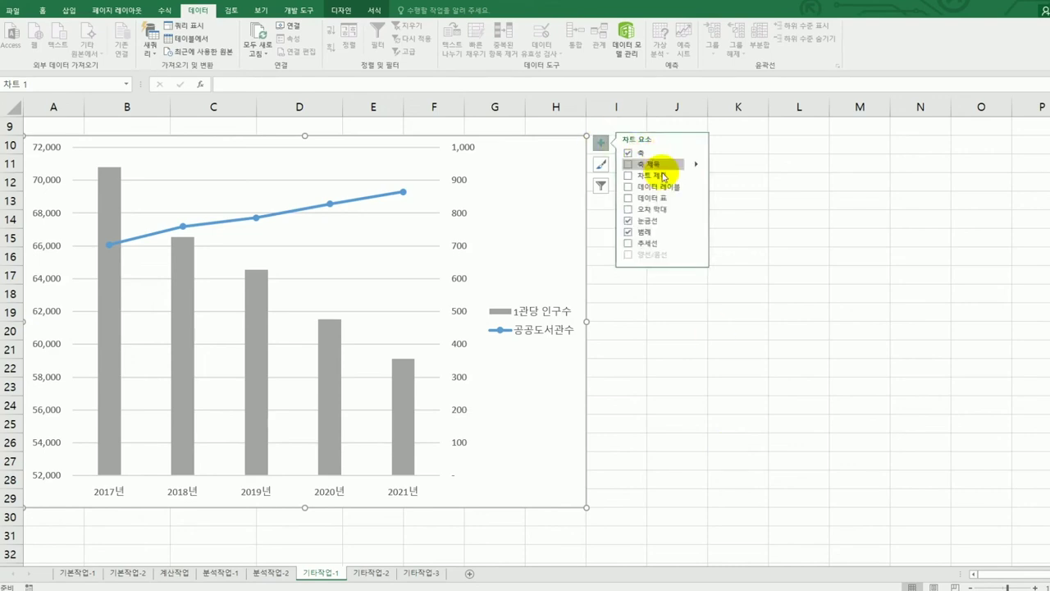
click(663, 176)
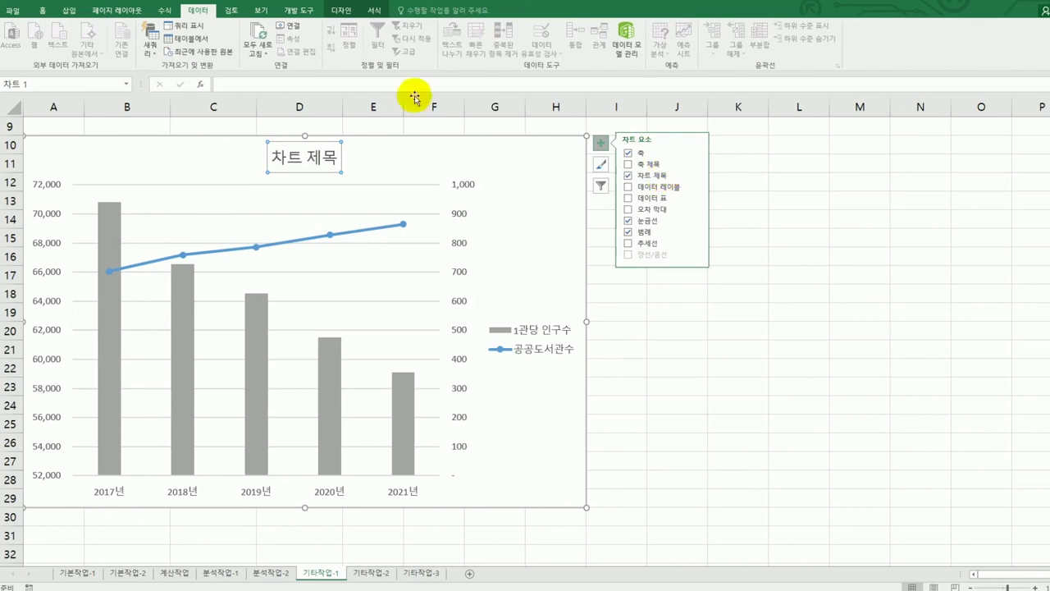
click(349, 8)
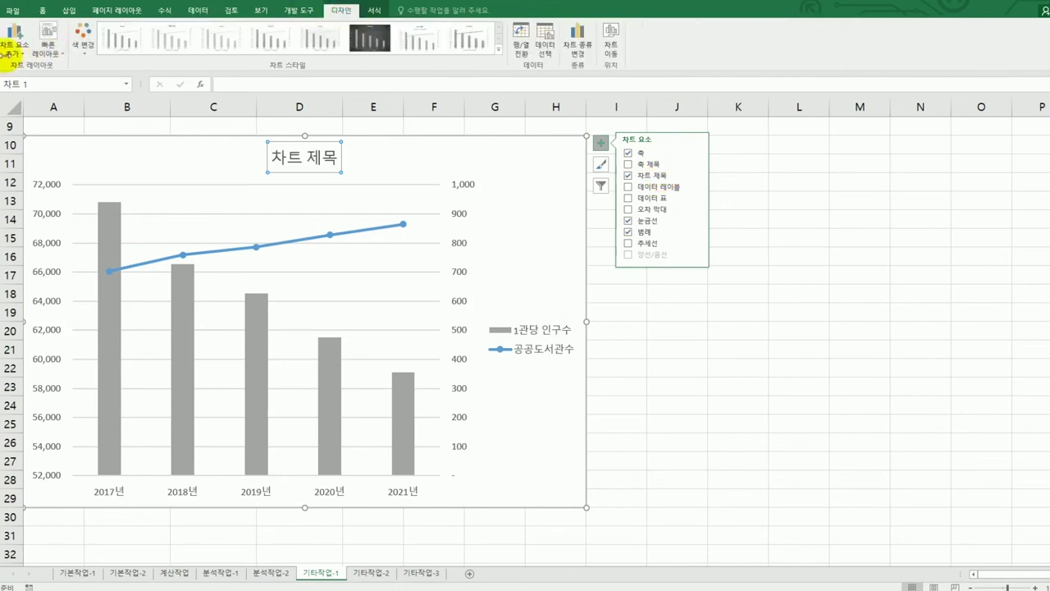
click(15, 45)
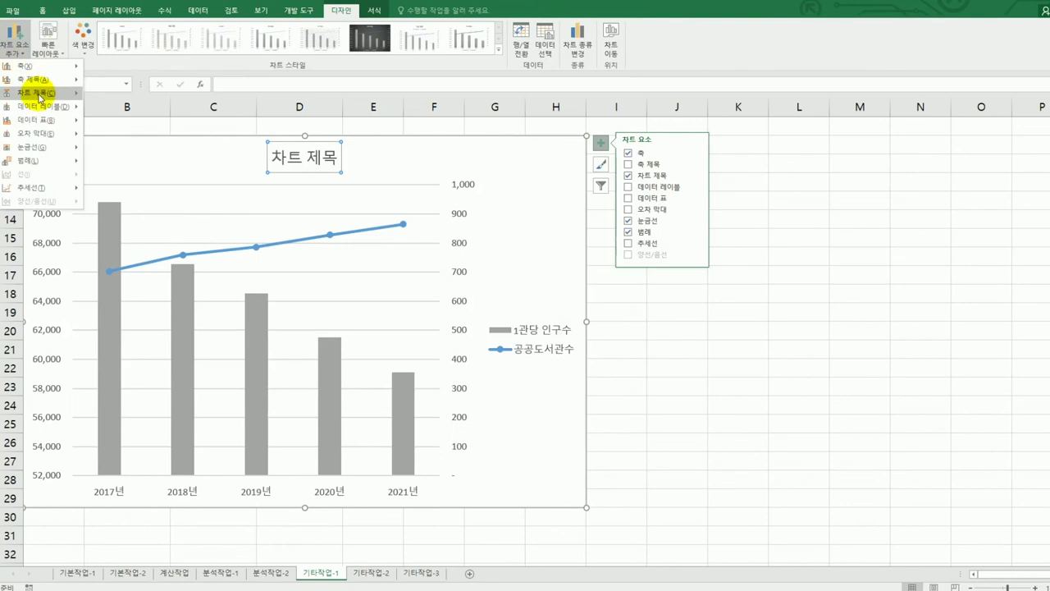
mouse_move(29, 97)
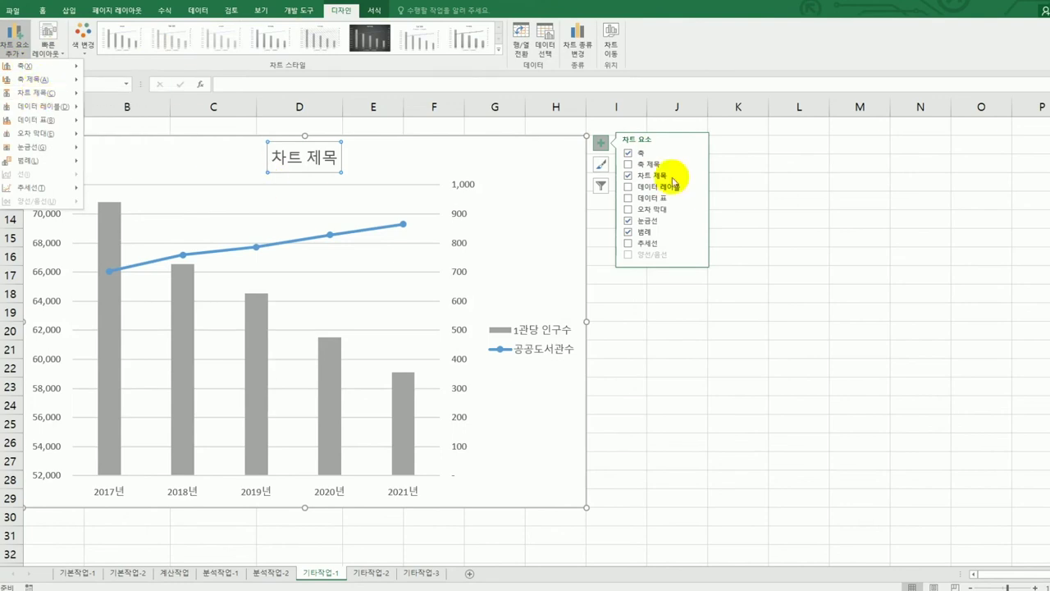
click(808, 308)
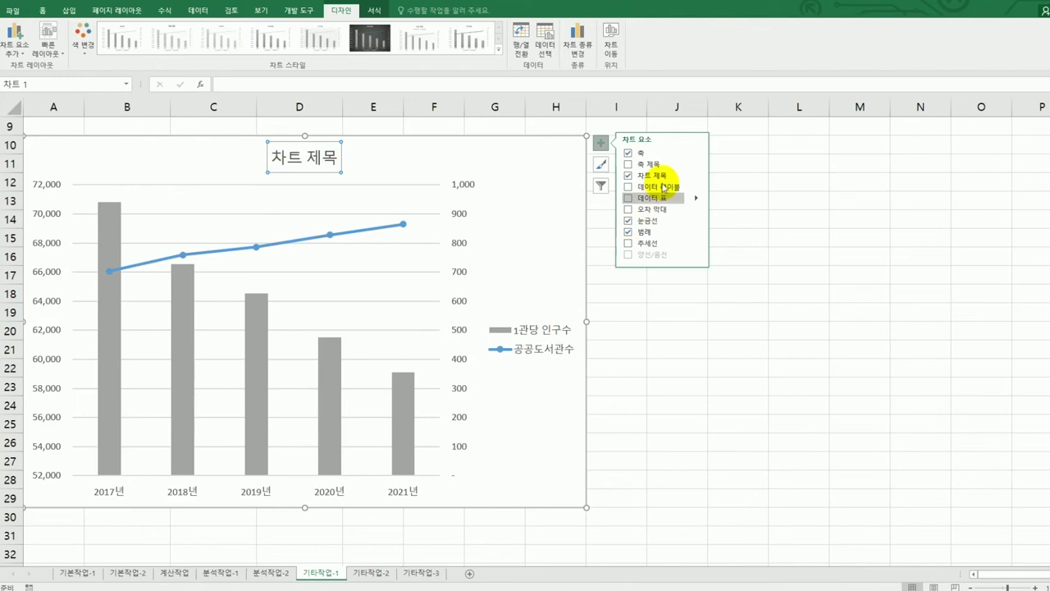
Add axis titles for the primary vertical (기본 세로) and secondary vertical (보조 세로) axes
mouse_move(697, 162)
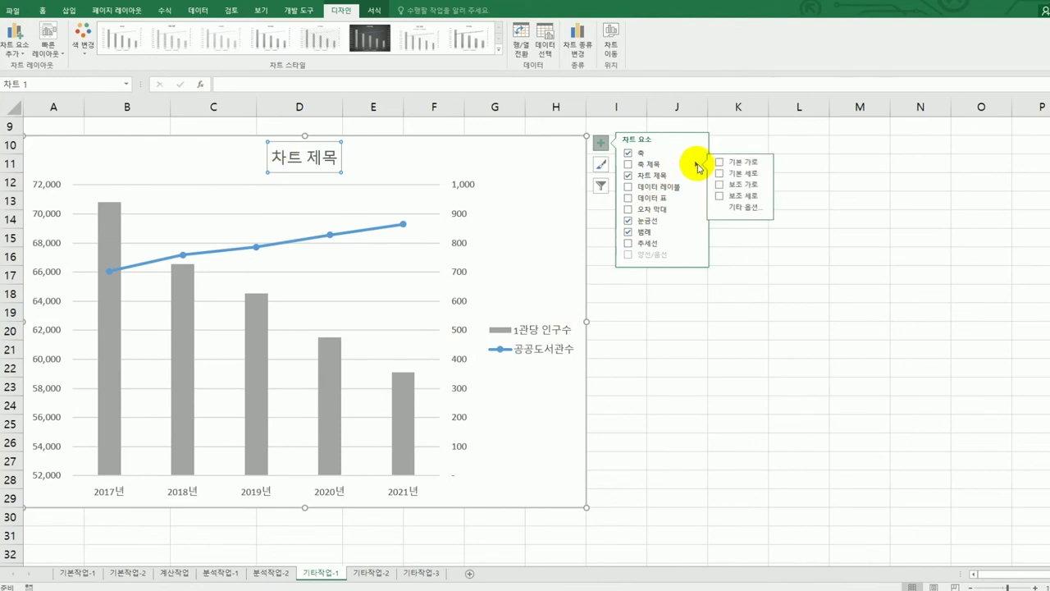
click(754, 173)
click(756, 197)
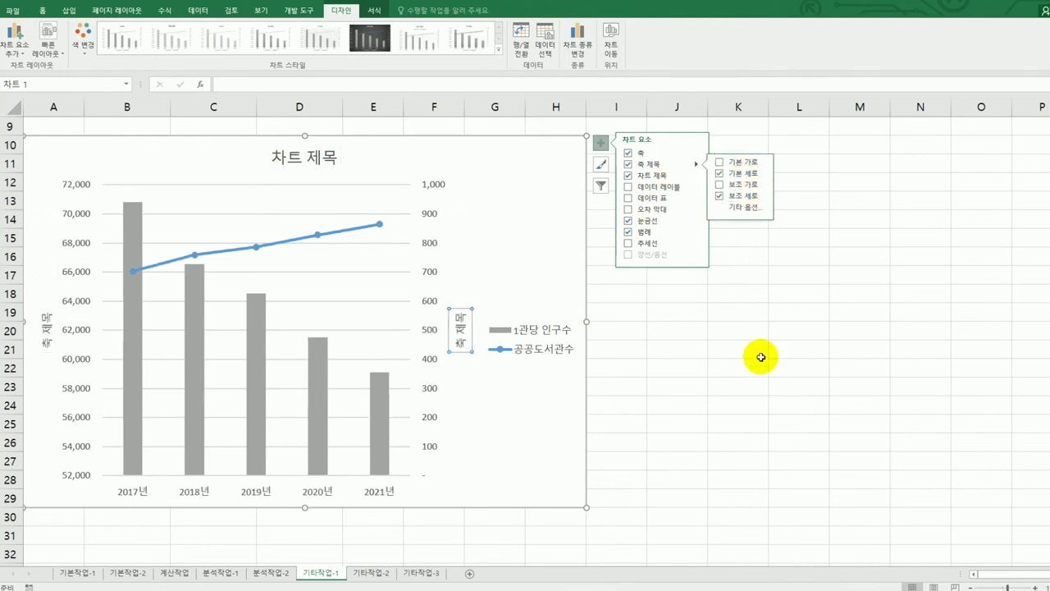
Replace the chart title text with "년도별 공공도서관"
click(301, 164)
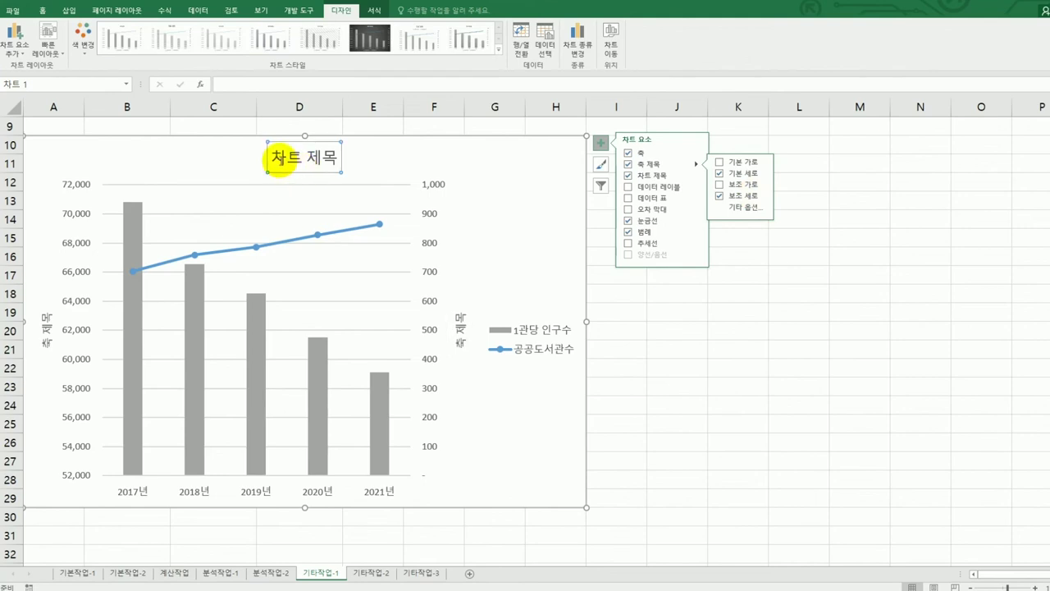
drag(276, 158, 332, 165)
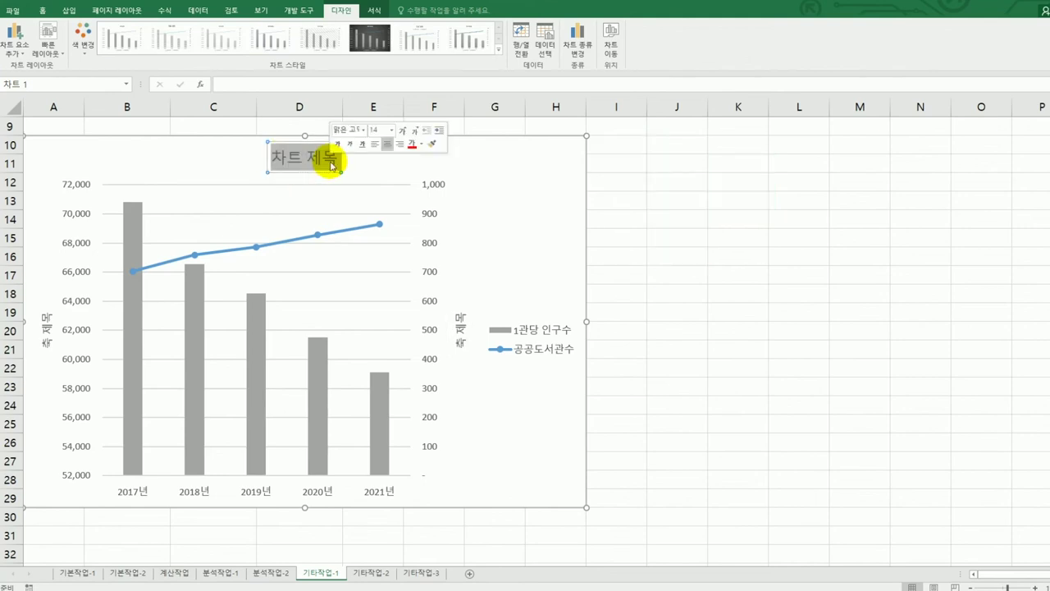
click(273, 84)
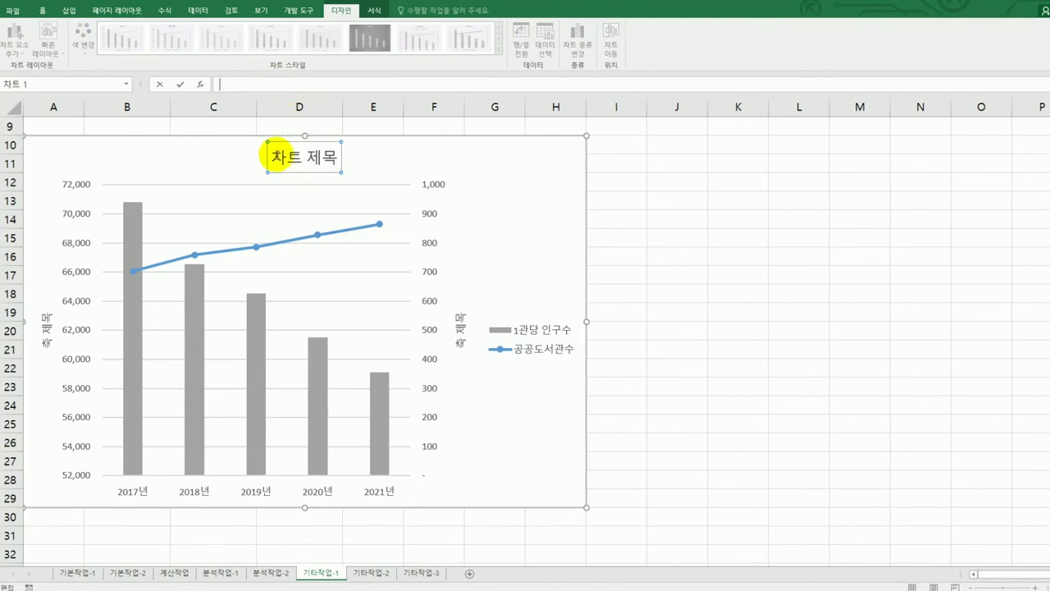
drag(274, 157, 340, 156)
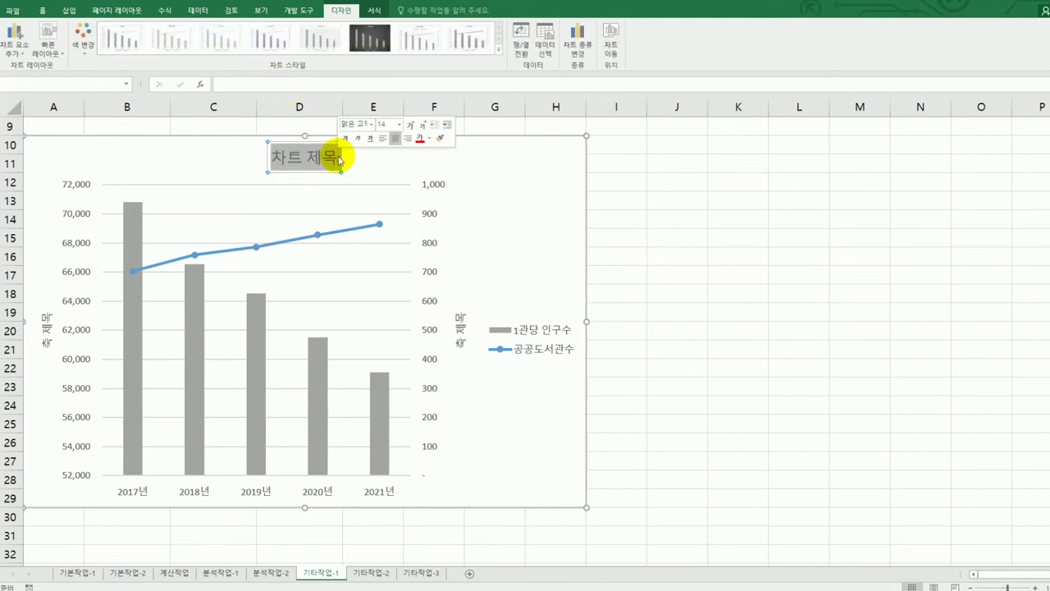
text(년도별)
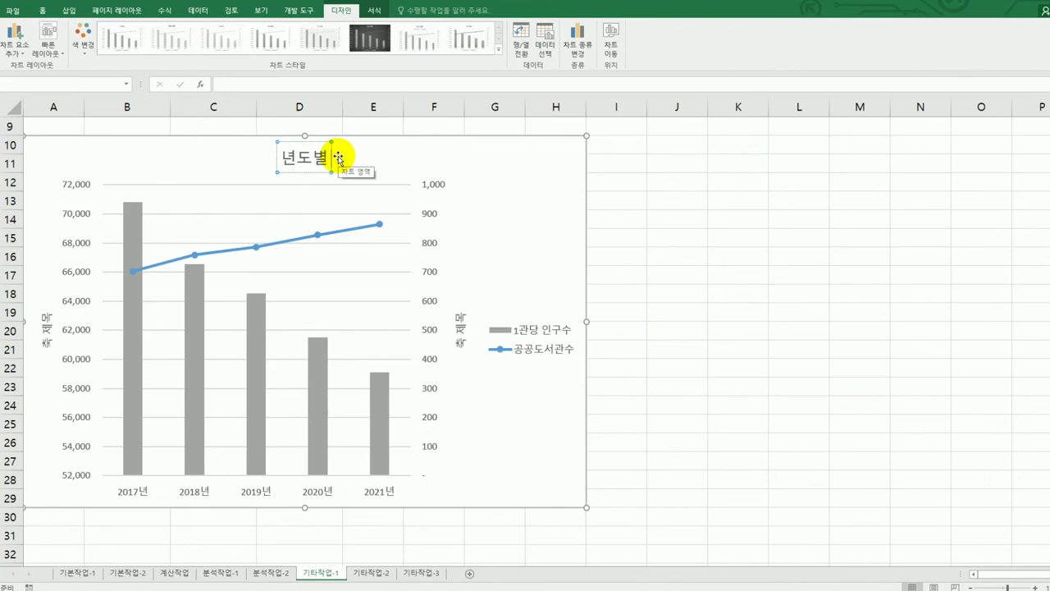
text( 공공도서관)
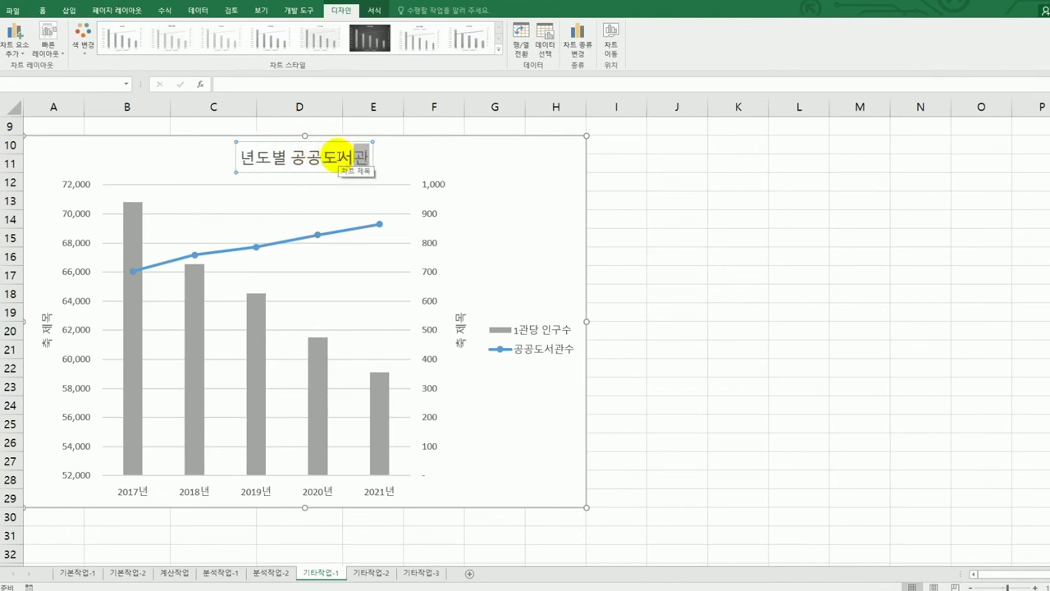
Set the primary vertical axis title to "인구수" and the secondary vertical axis title to "도서관수"
click(46, 322)
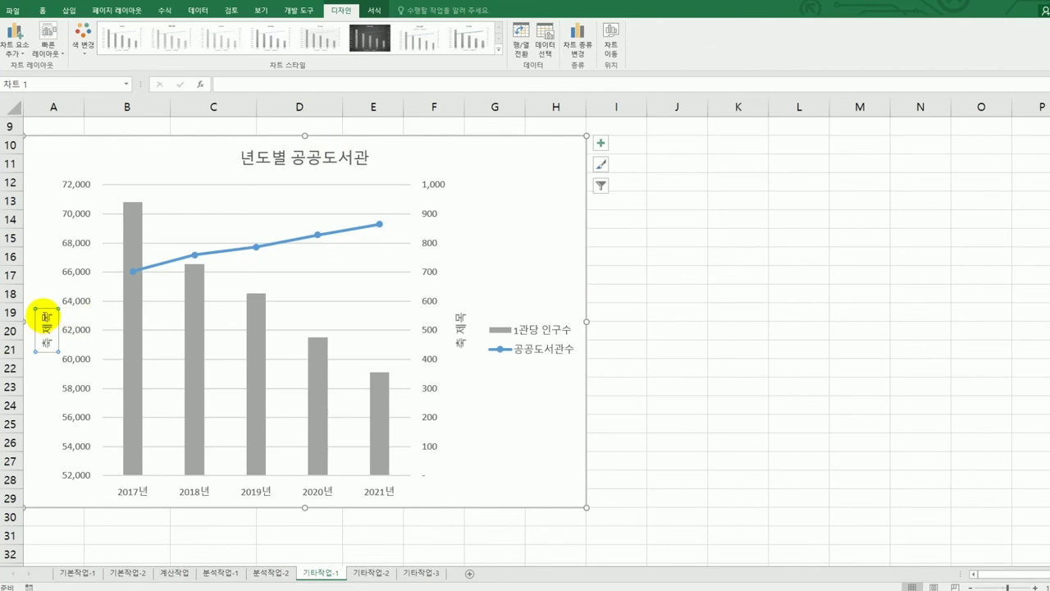
drag(46, 316, 49, 349)
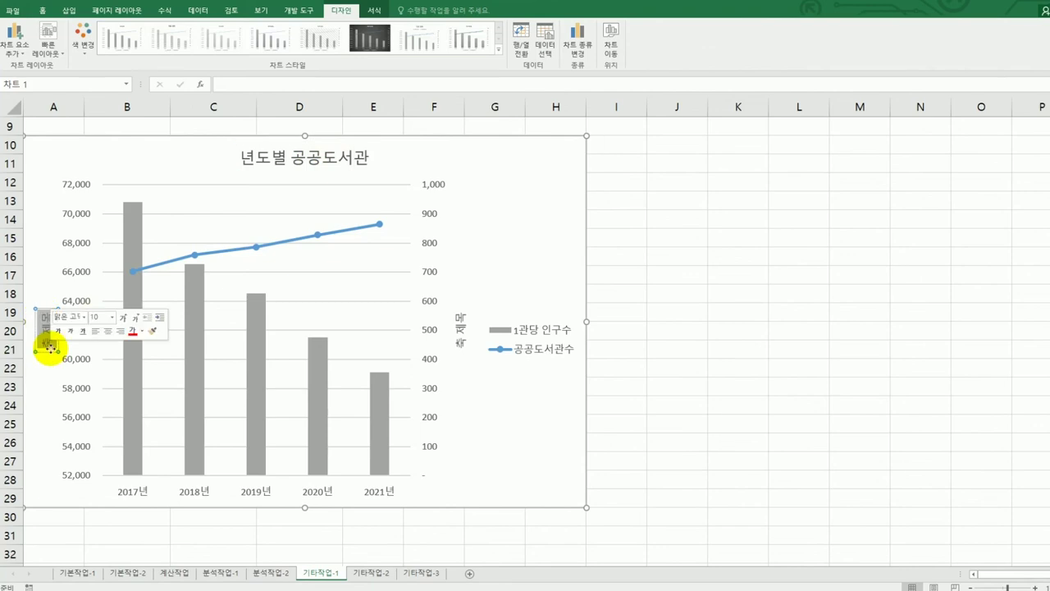
text(인구수)
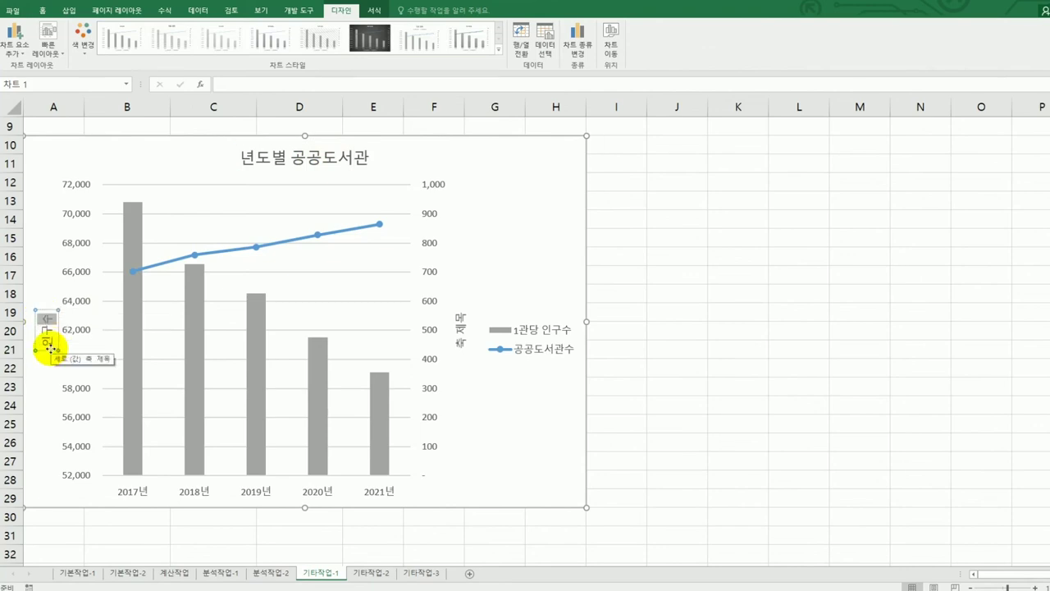
click(458, 326)
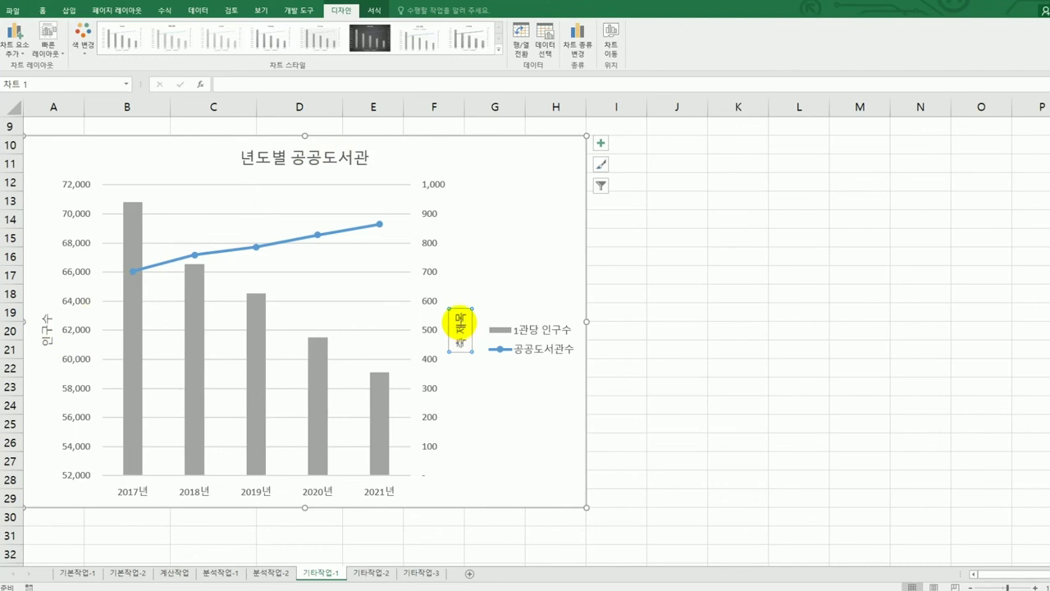
drag(459, 320, 464, 358)
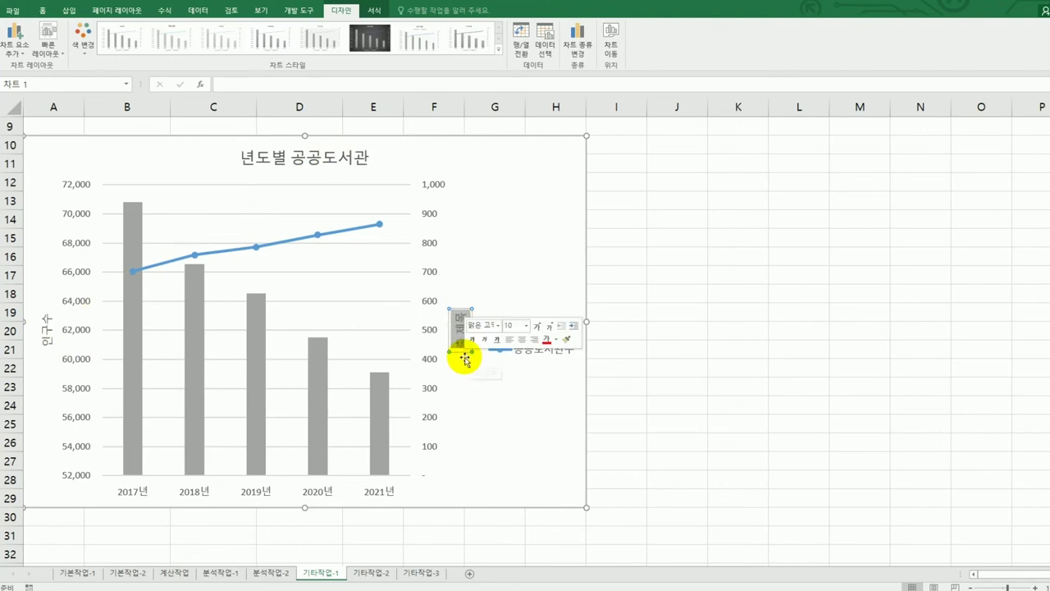
text(도서관수)
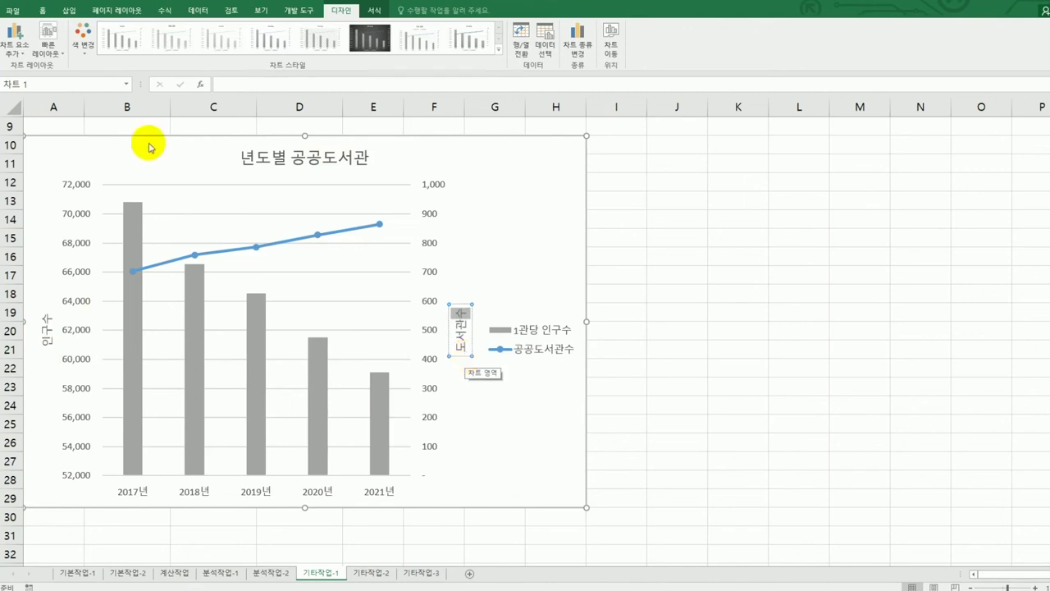
Set the text direction (텍스트 방향) of both the 인구수 and 도서관수 axis titles to 세로
click(50, 328)
right_click(51, 328)
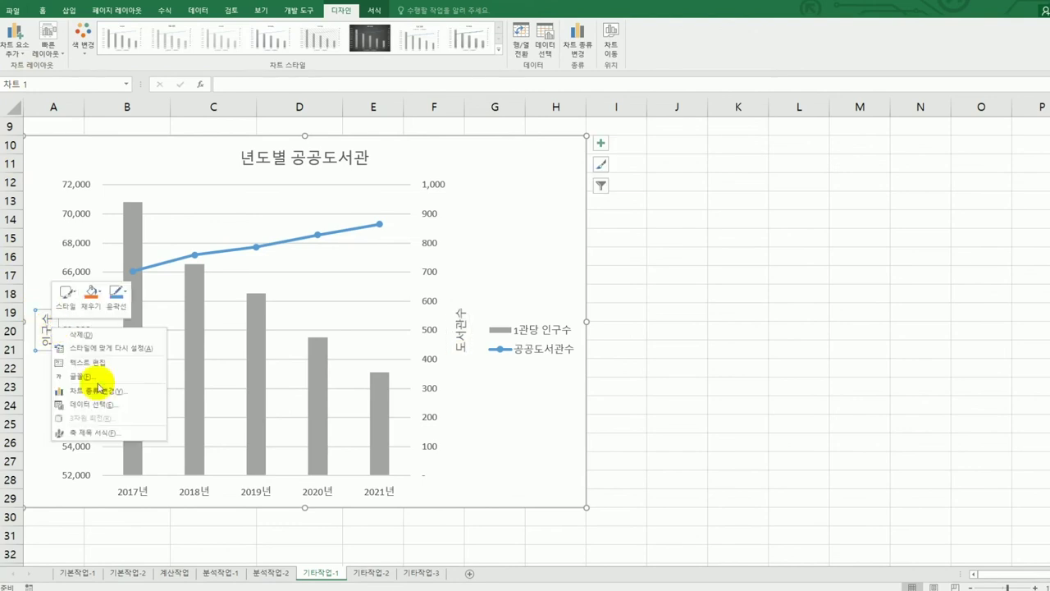
click(102, 434)
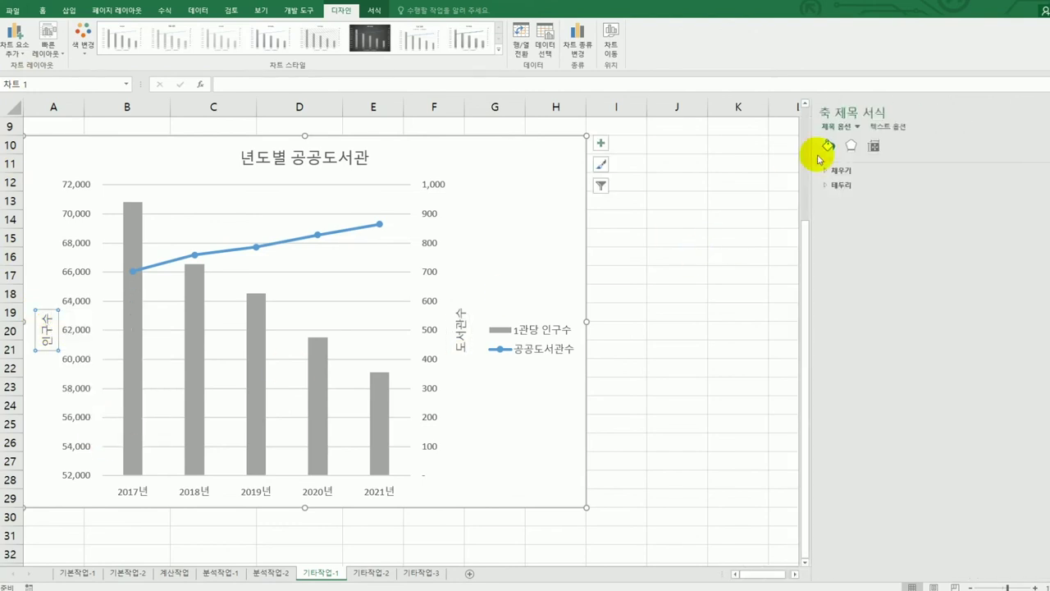
click(874, 146)
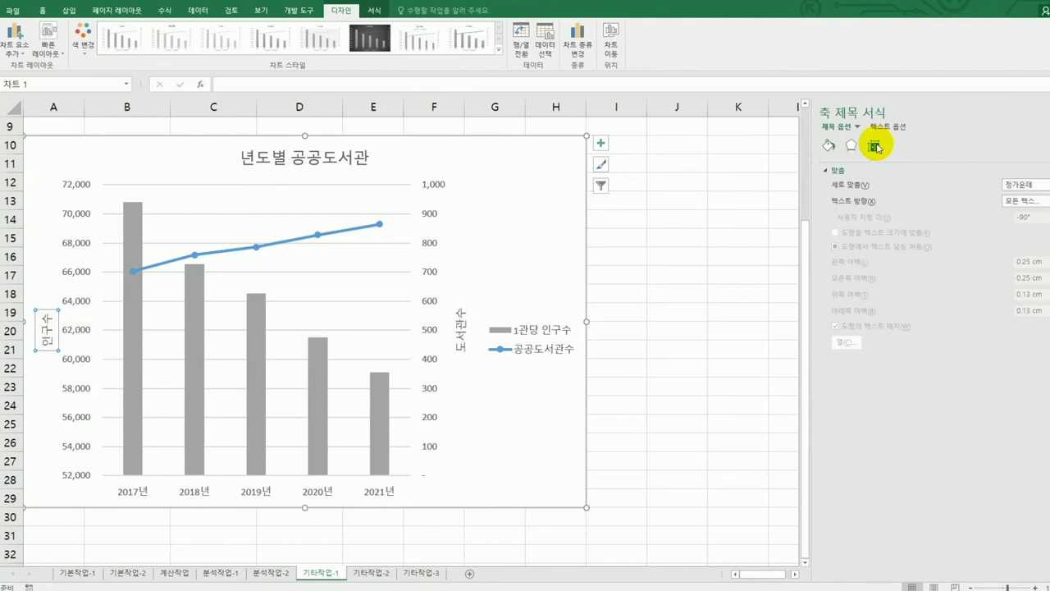
click(1048, 207)
click(1047, 261)
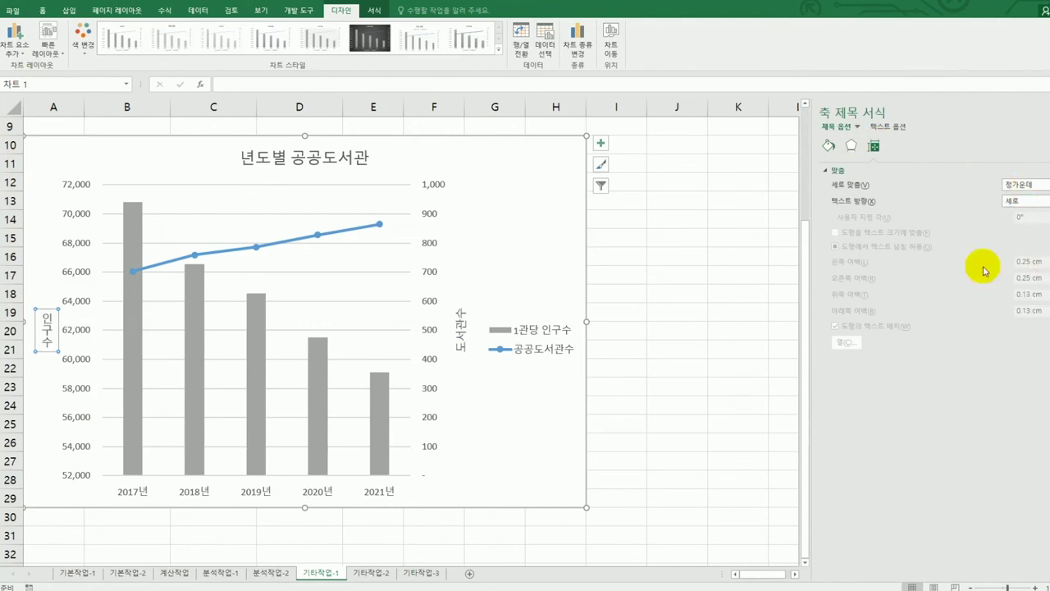
click(463, 336)
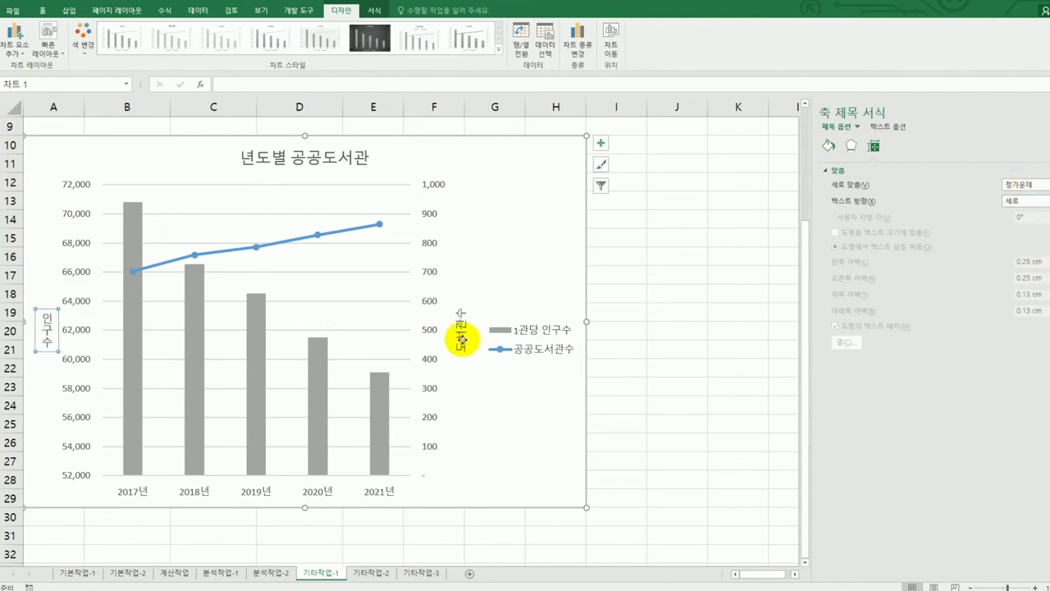
click(1047, 201)
click(1046, 256)
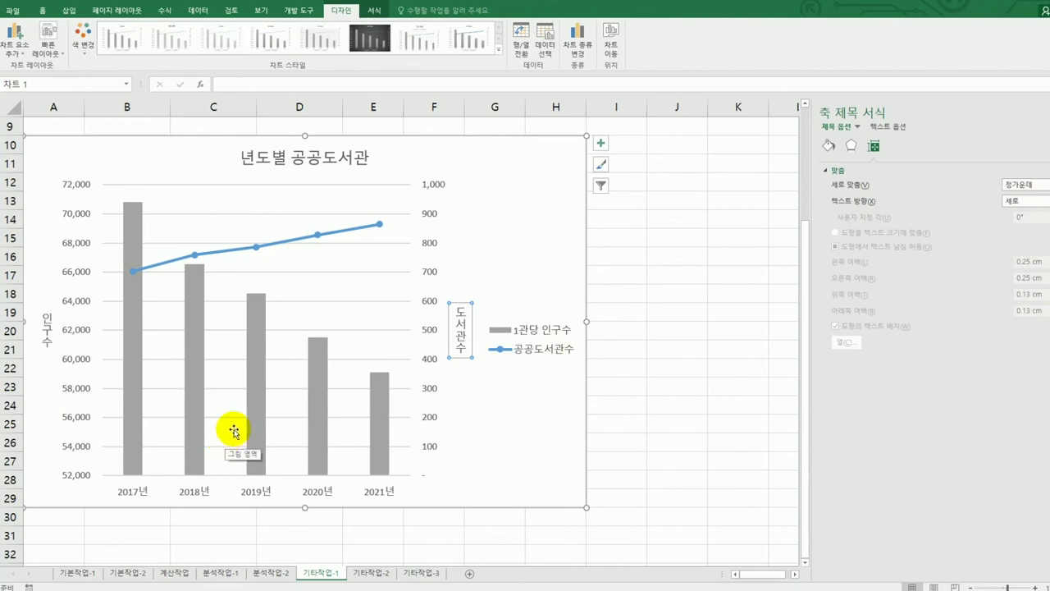
Set the custom angle (사용자 지정 각) of the horizontal year axis labels to 45°
click(131, 492)
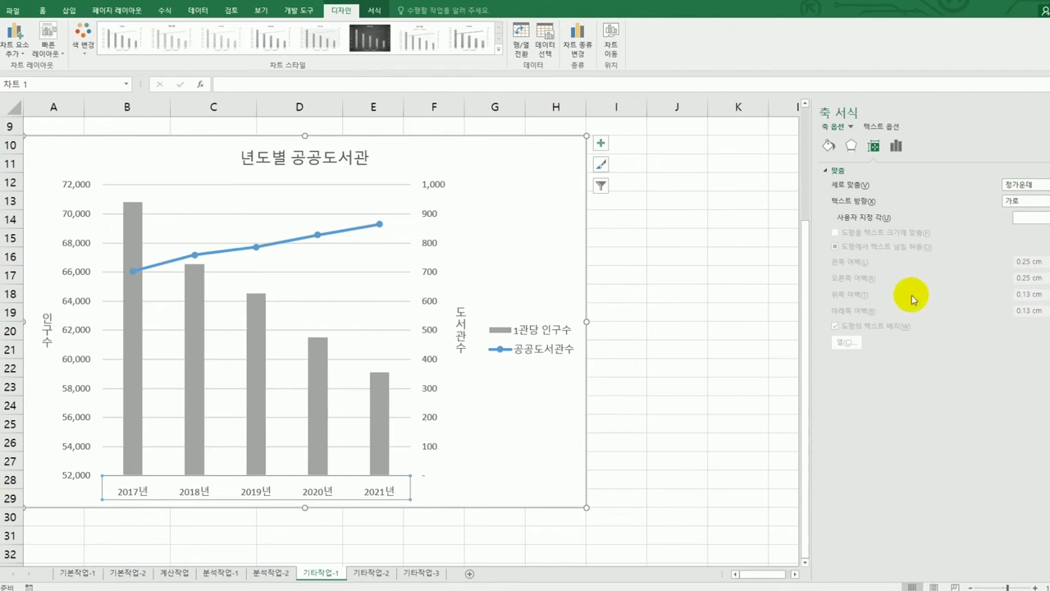
click(881, 127)
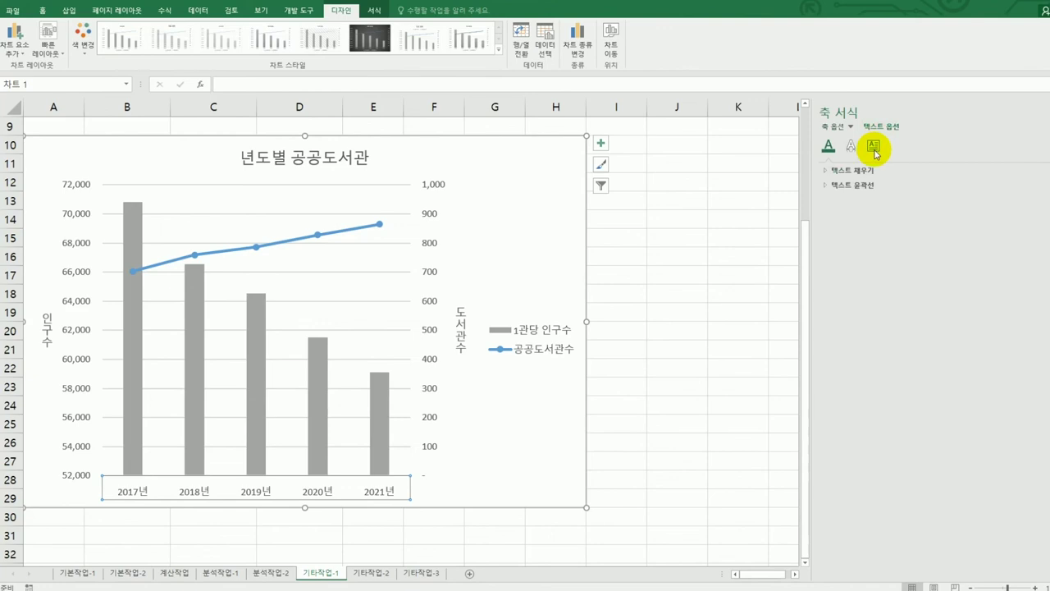
click(873, 147)
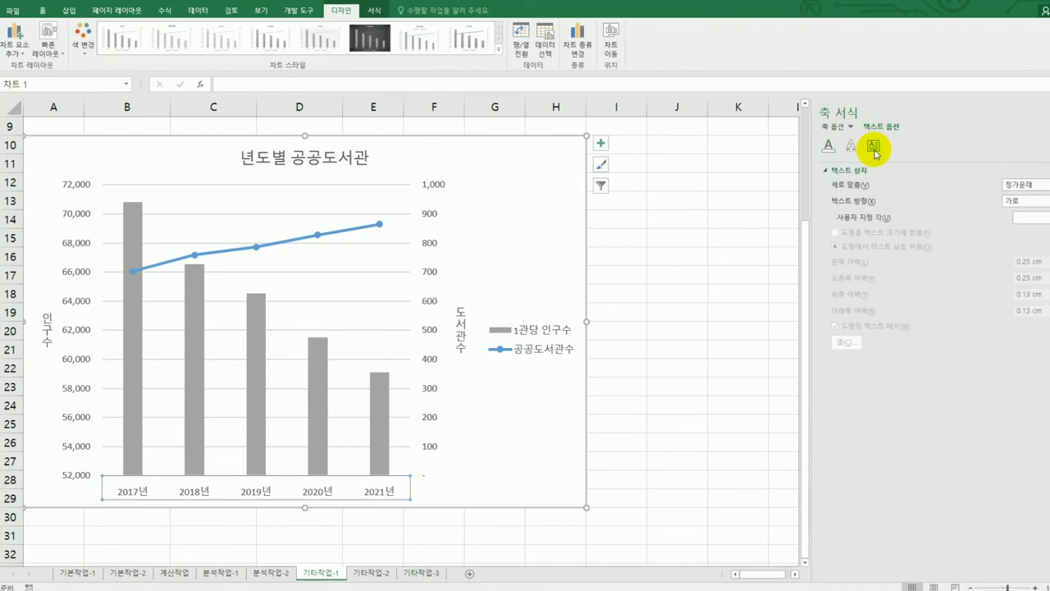
click(1040, 202)
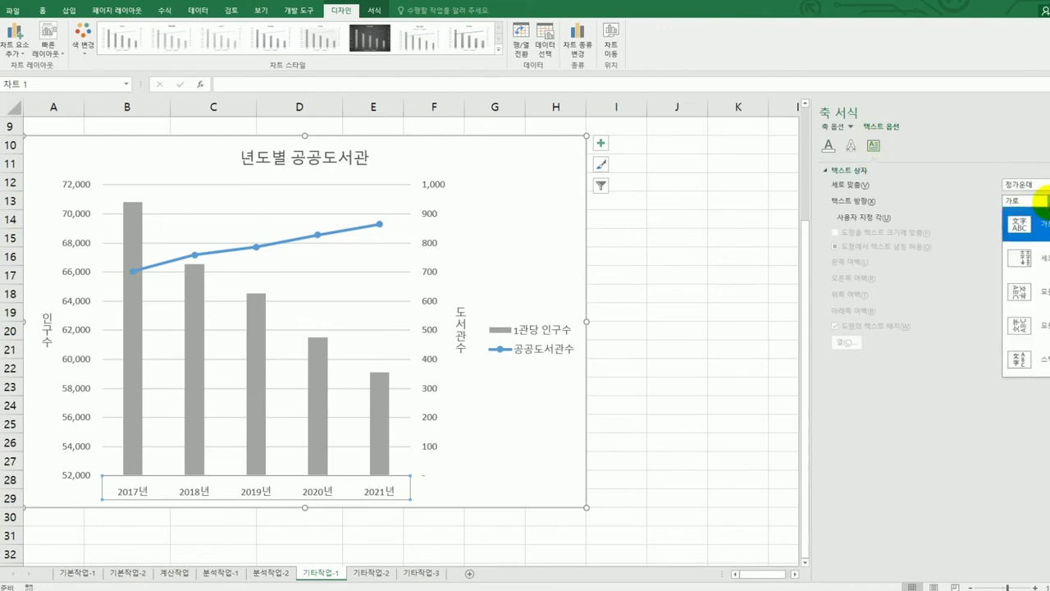
click(1039, 198)
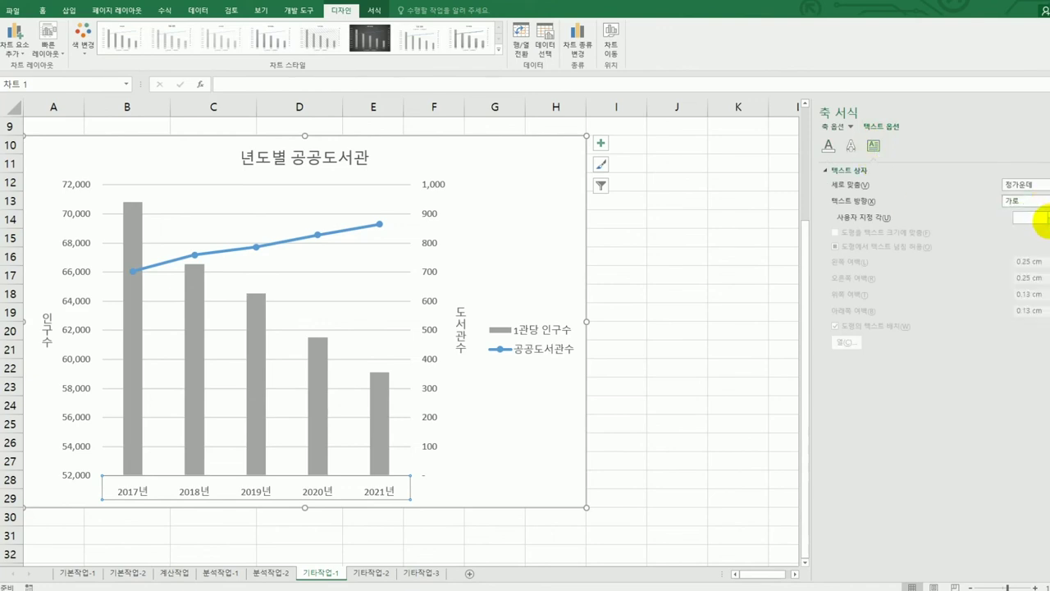
click(1035, 218)
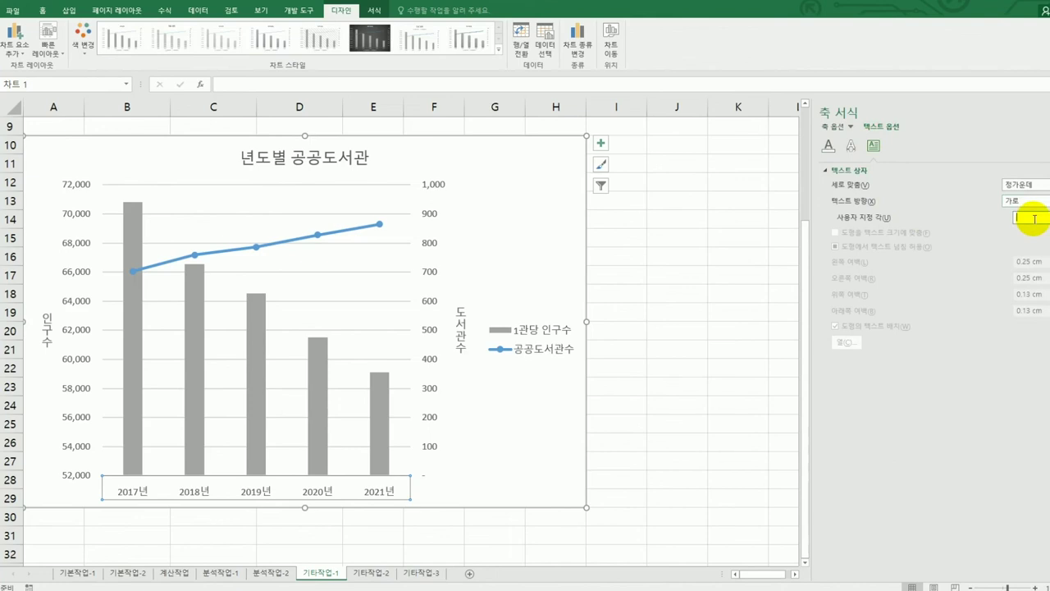
text(45)
key(Return)
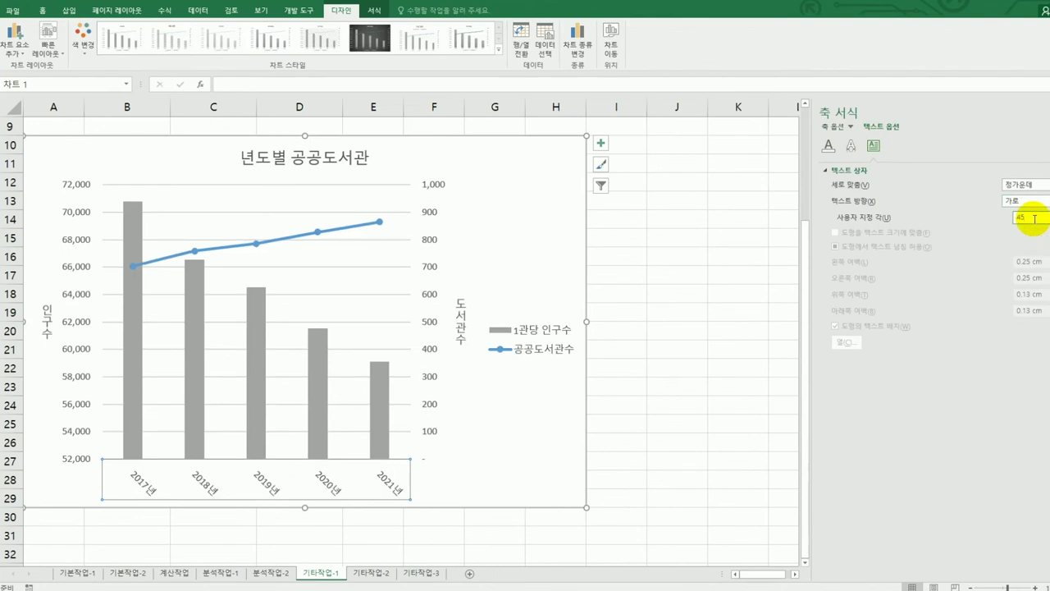
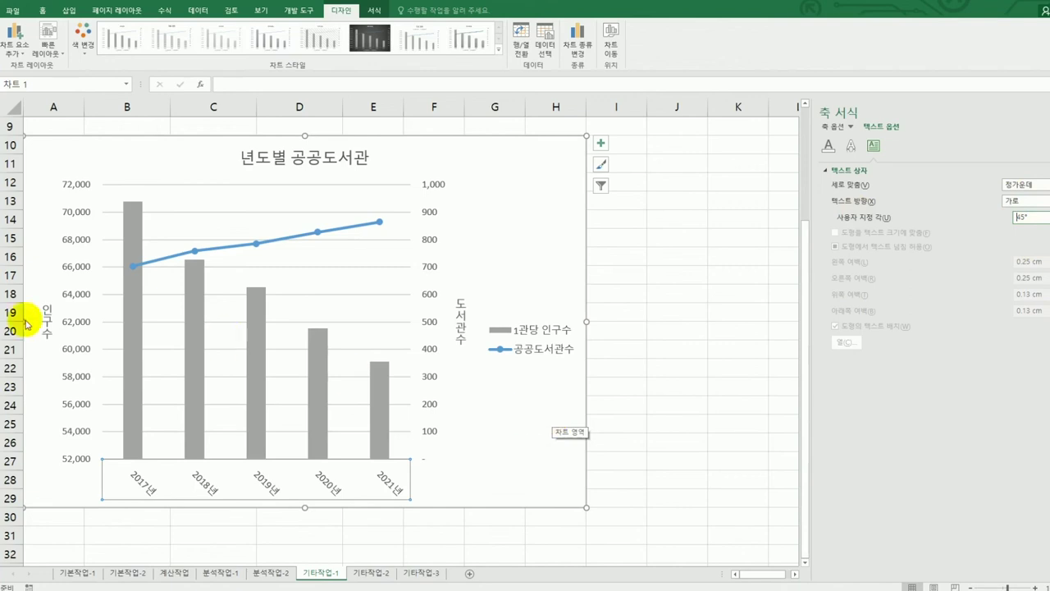
Set the major tick marks (주 눈금) of the primary vertical axis to 교차
click(75, 268)
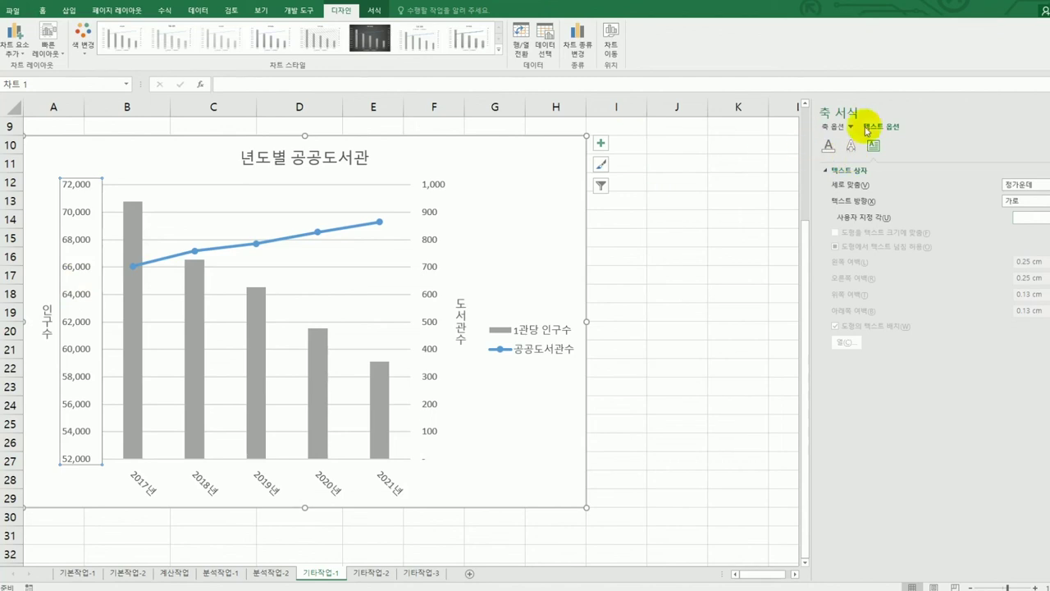
click(838, 128)
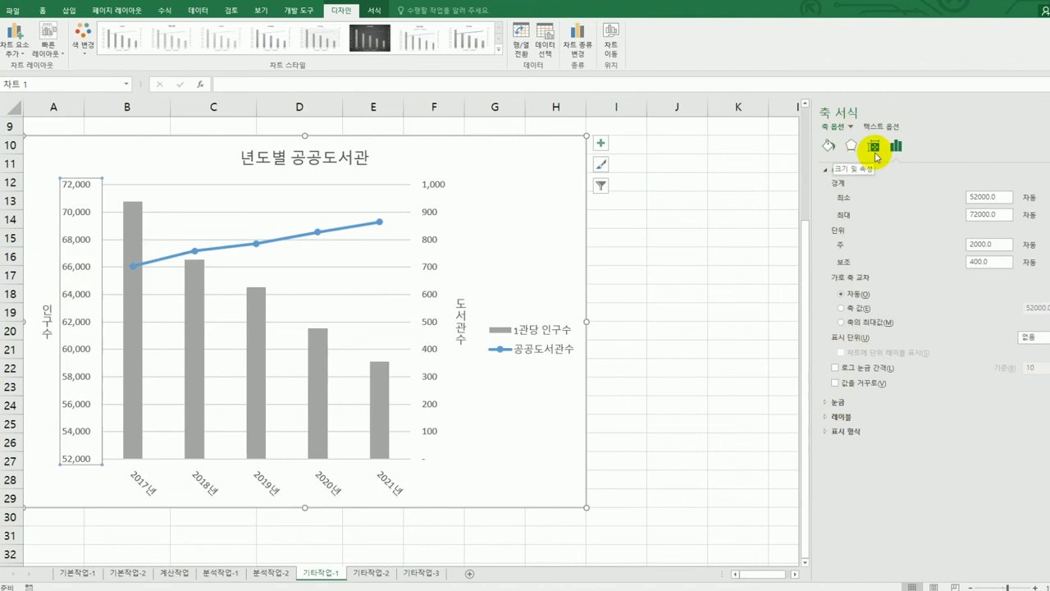
click(835, 402)
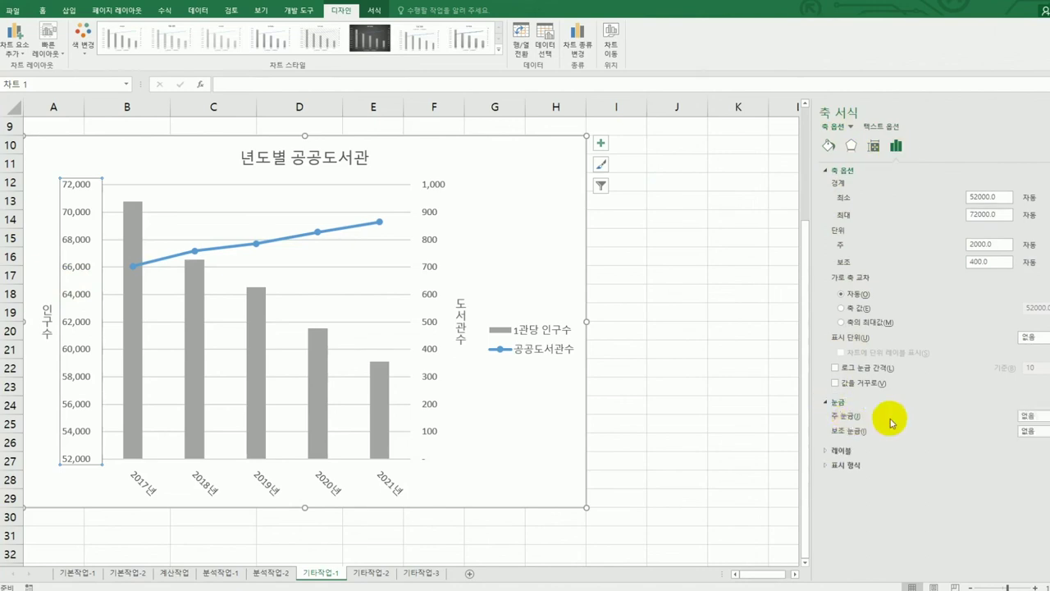
click(1042, 416)
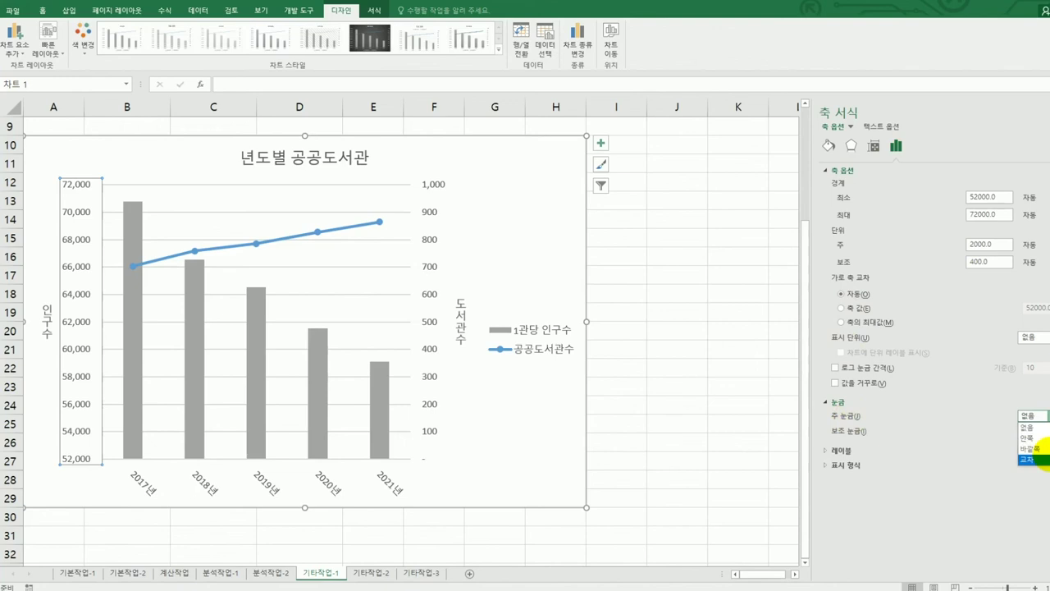
click(1041, 458)
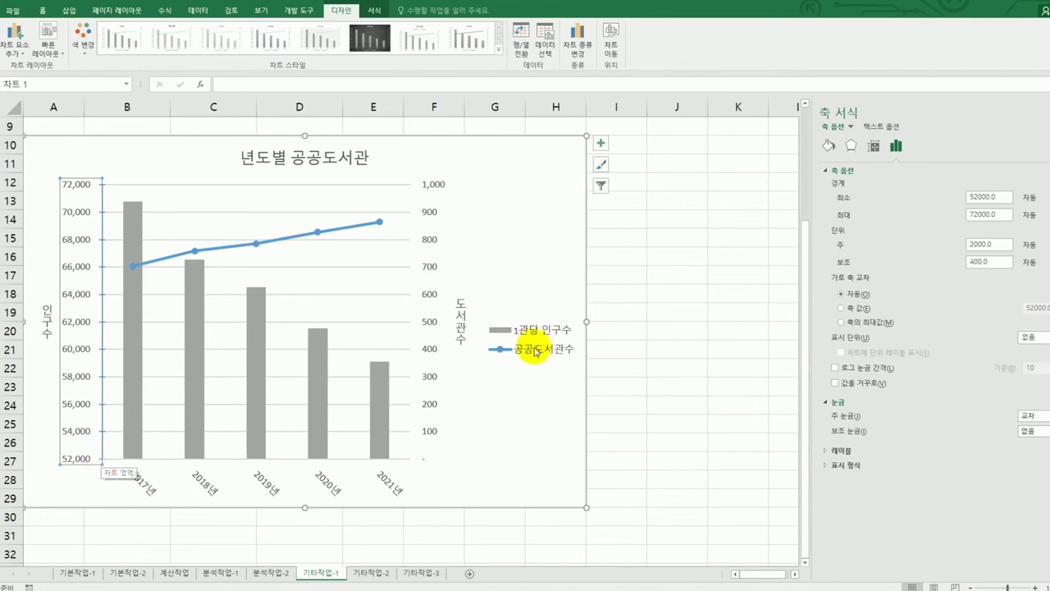
Add a data callout (데이터 설명선) to only the 2019년 point of the 공공도서관수 line series
click(257, 243)
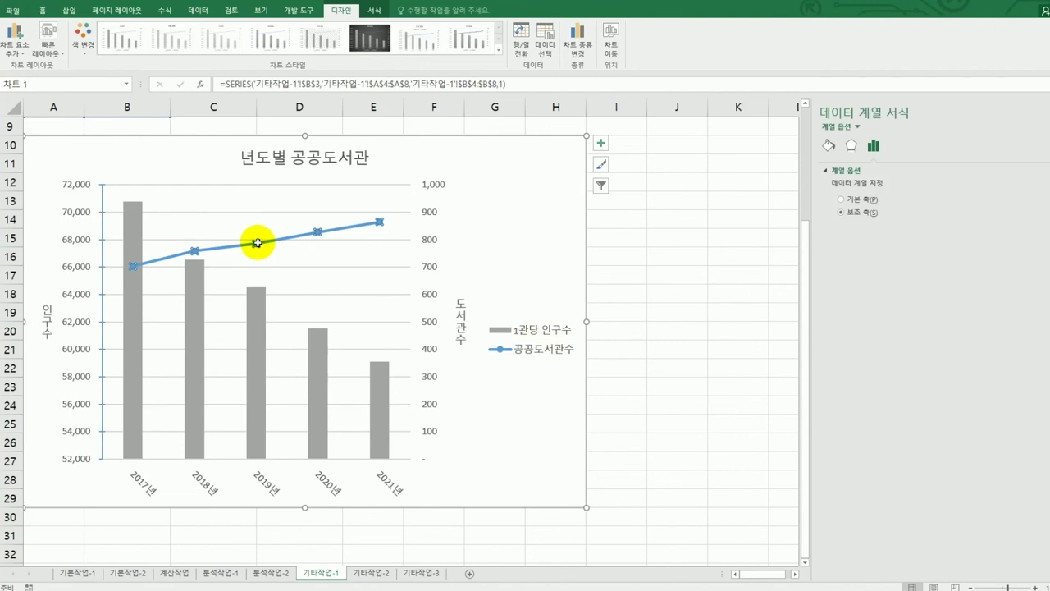
click(253, 241)
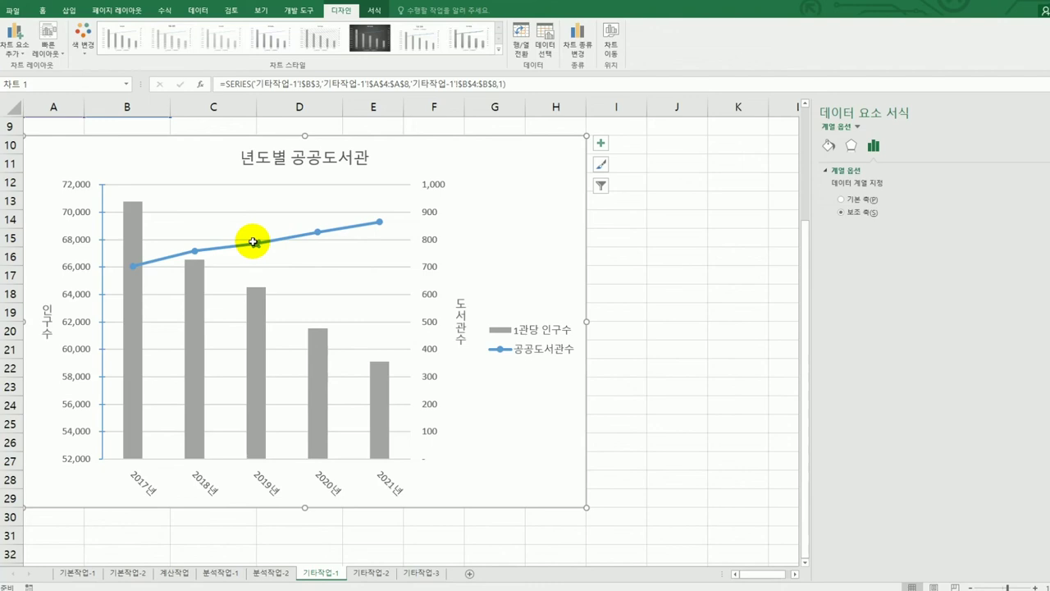
right_click(252, 241)
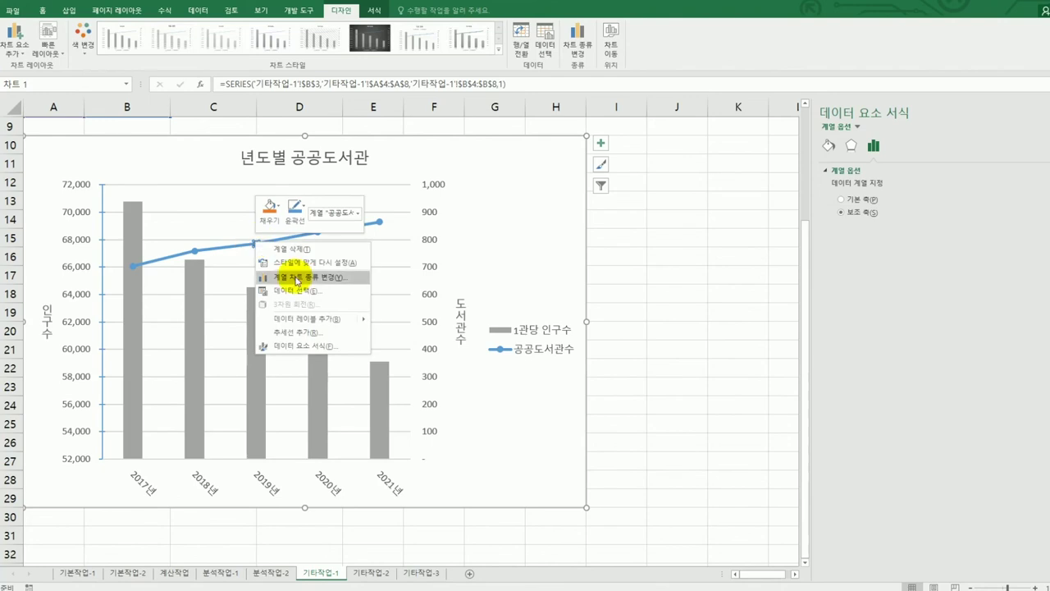
mouse_move(361, 326)
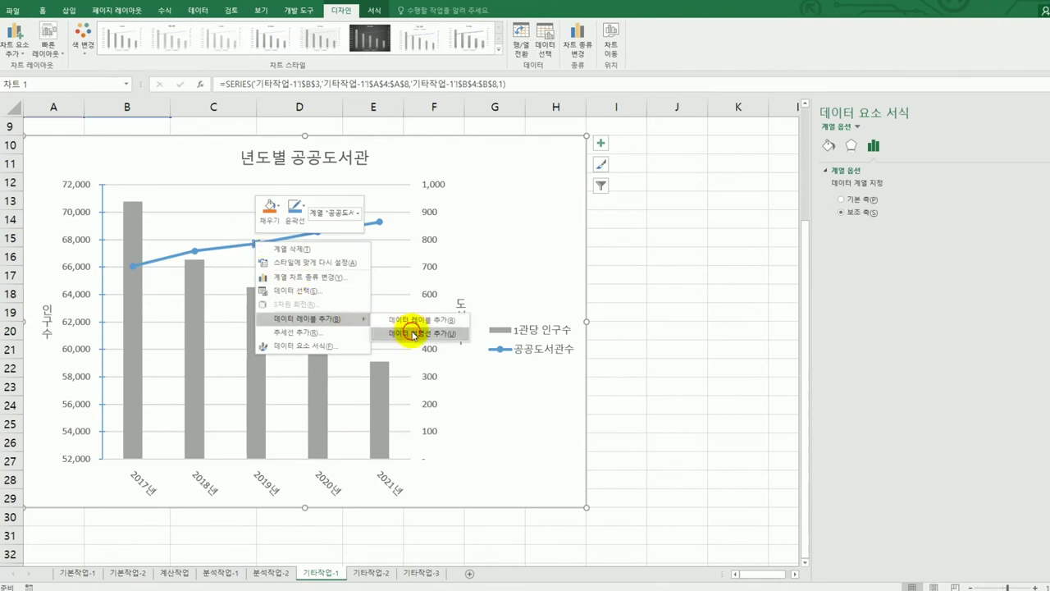
click(415, 334)
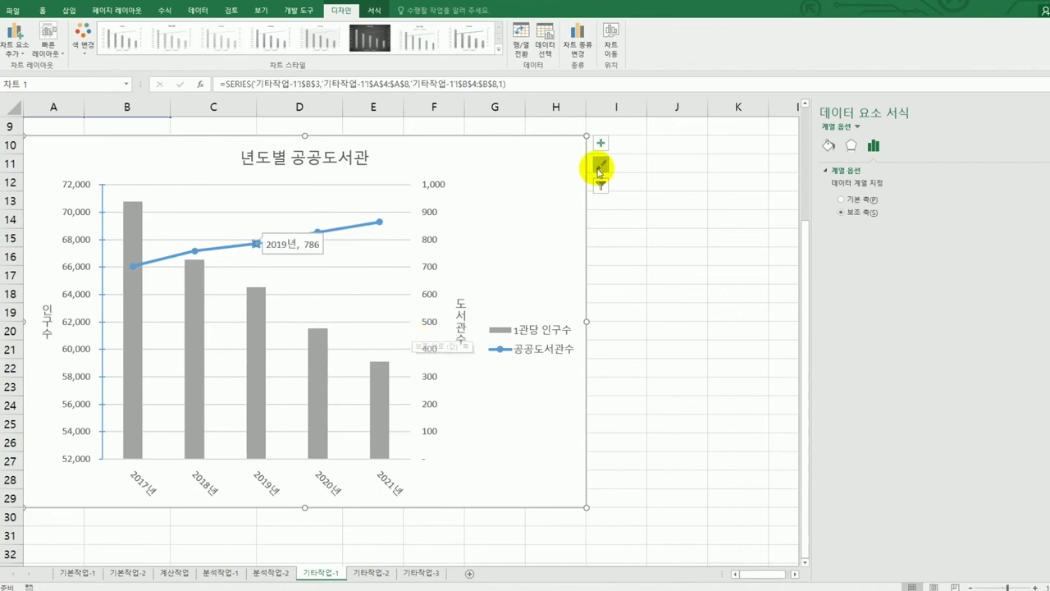
Set the label position (레이블 위치) of the 2019년 data callout to 위쪽
click(315, 252)
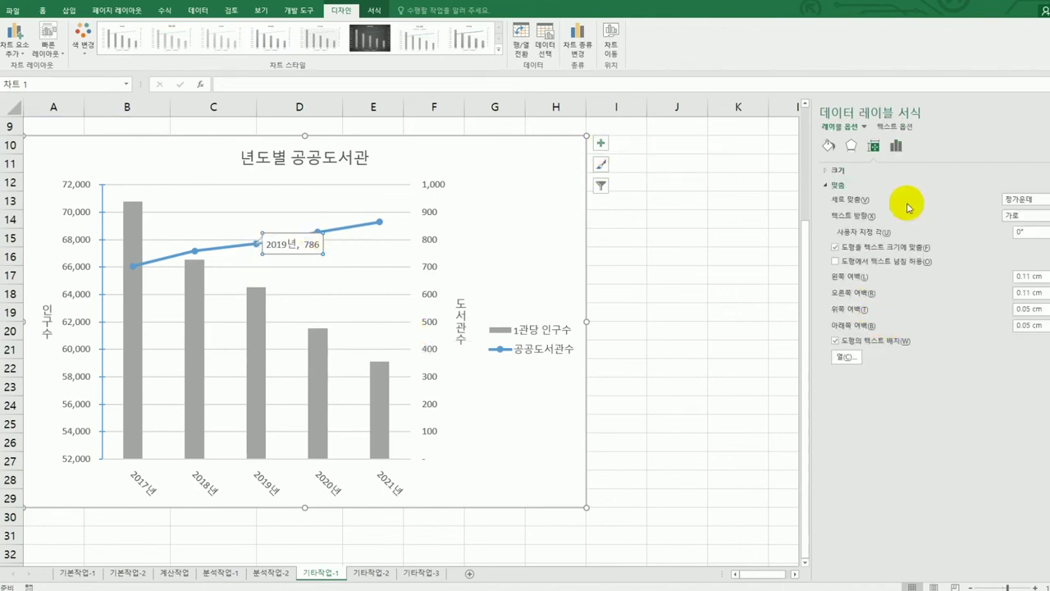
click(894, 147)
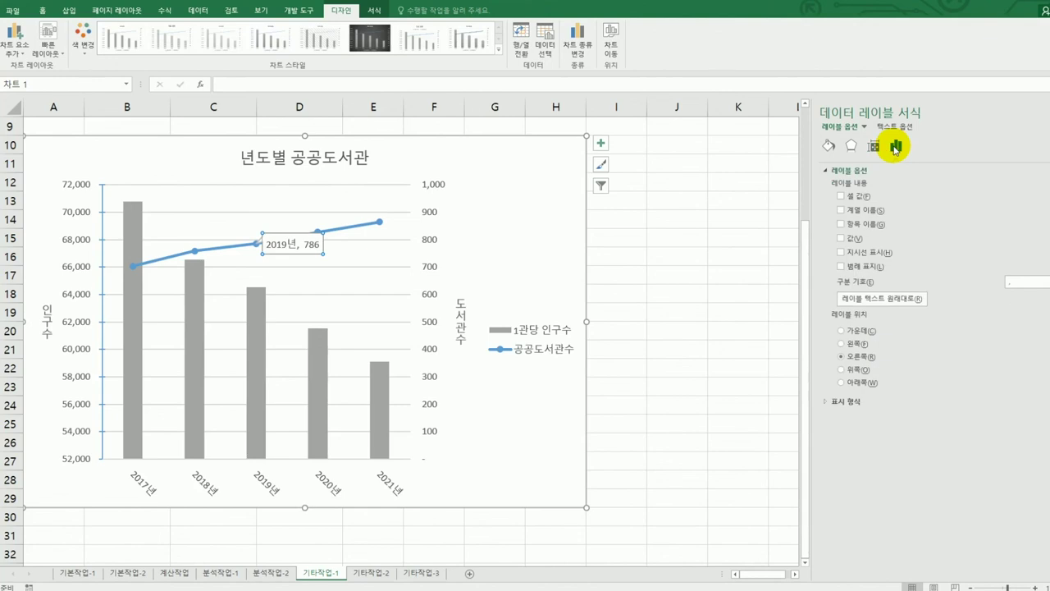
click(857, 370)
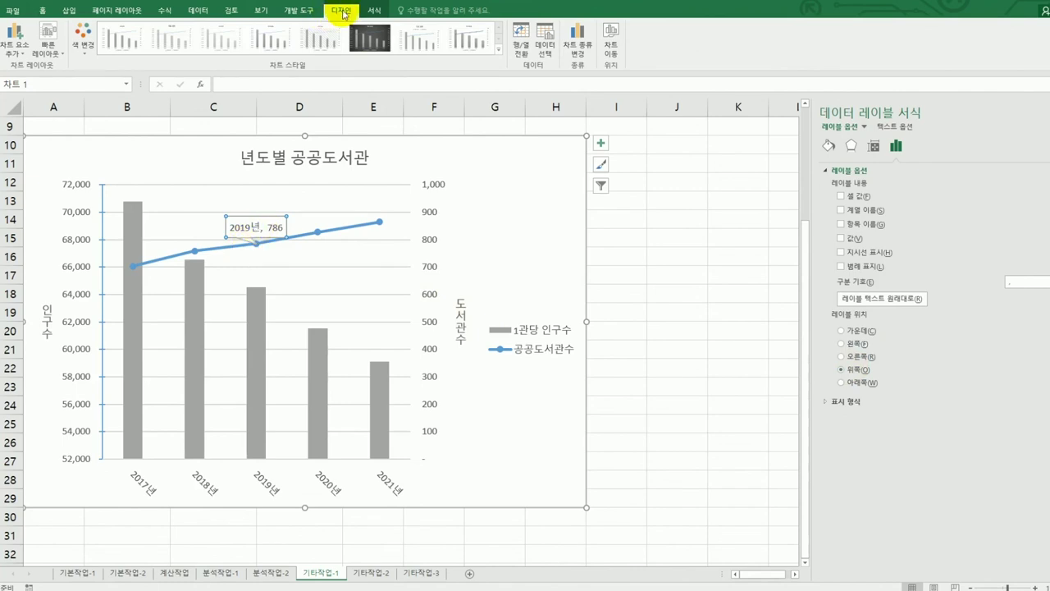
click(19, 50)
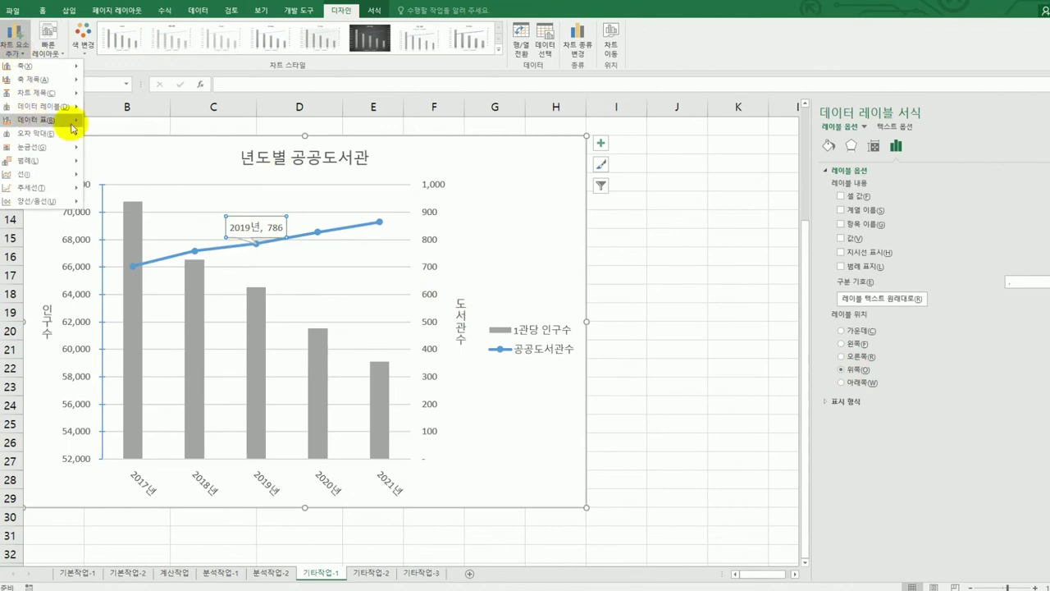
mouse_move(73, 113)
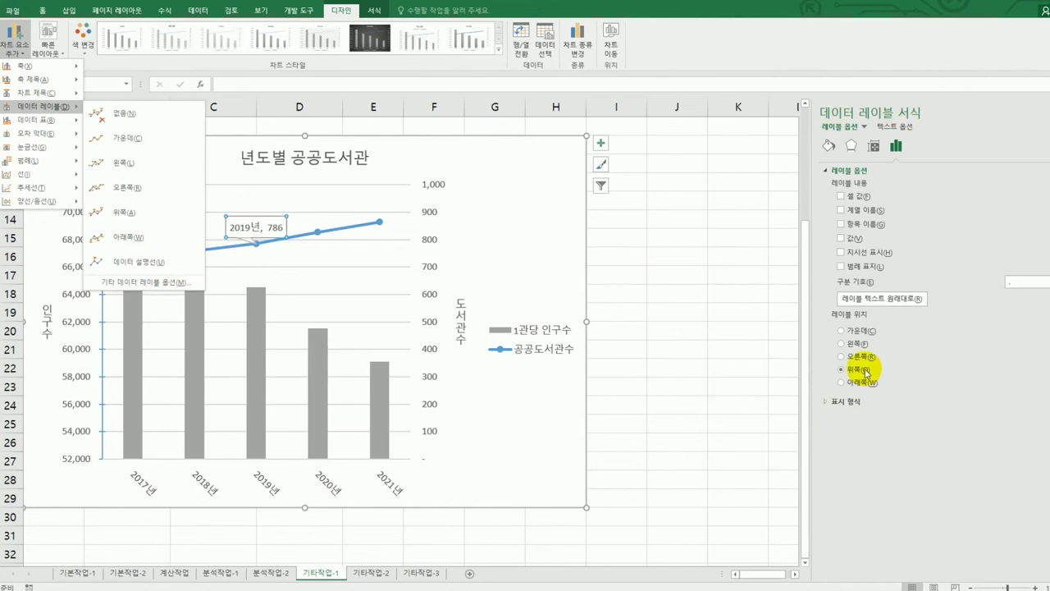
click(614, 386)
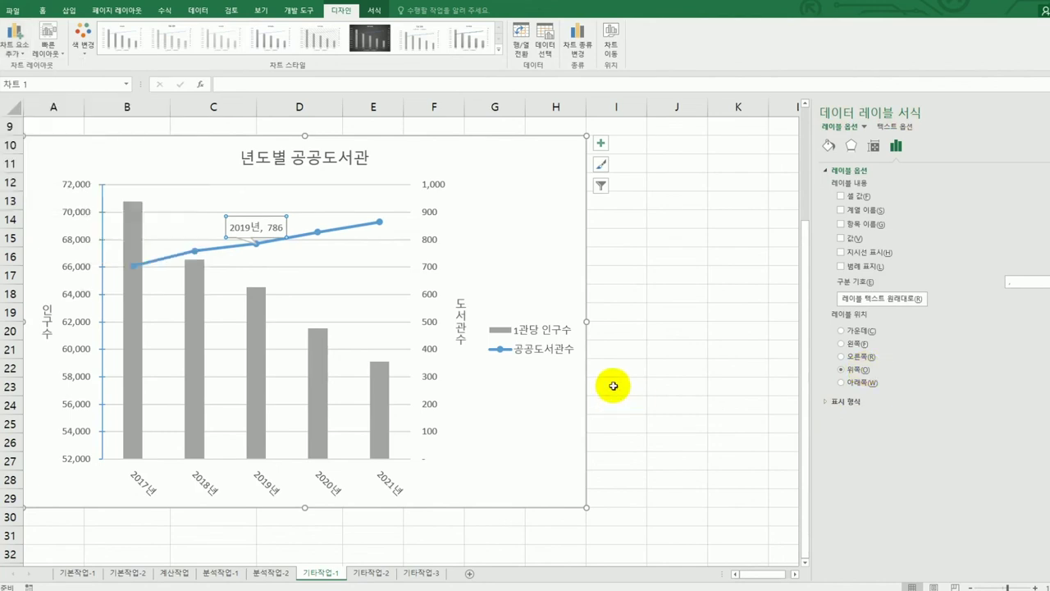
Apply the blue 5 pt glow (네온) preset to the chart area and close the formatting pane
click(562, 252)
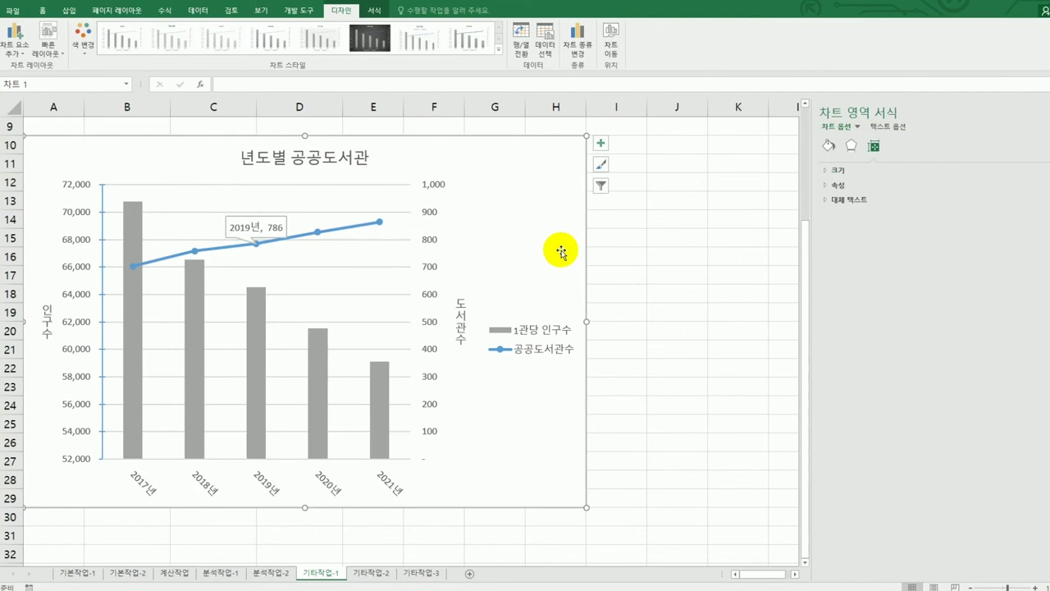
click(850, 149)
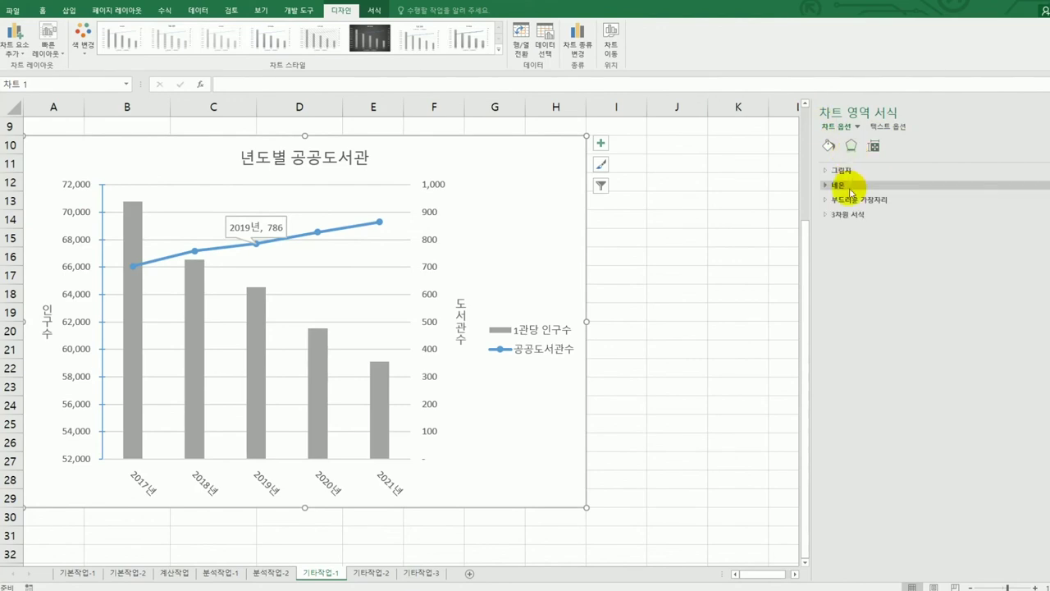
click(848, 186)
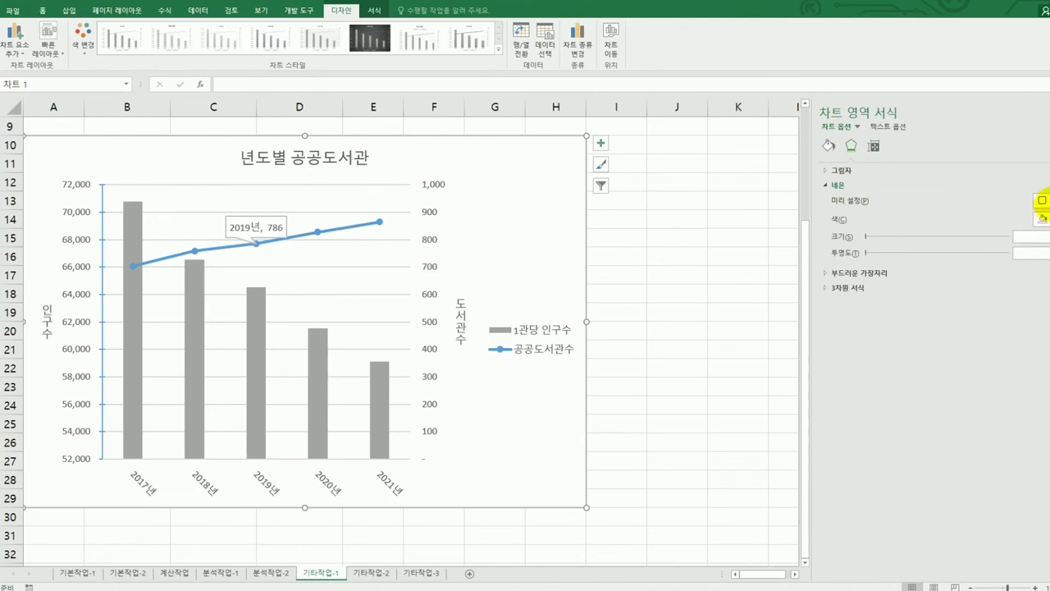
click(1042, 201)
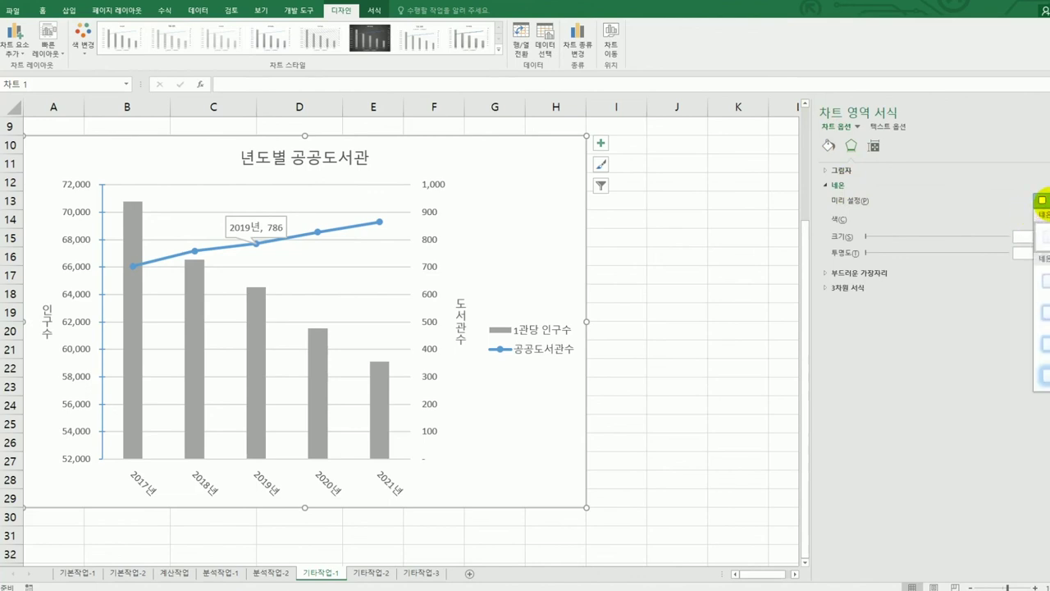
click(1045, 287)
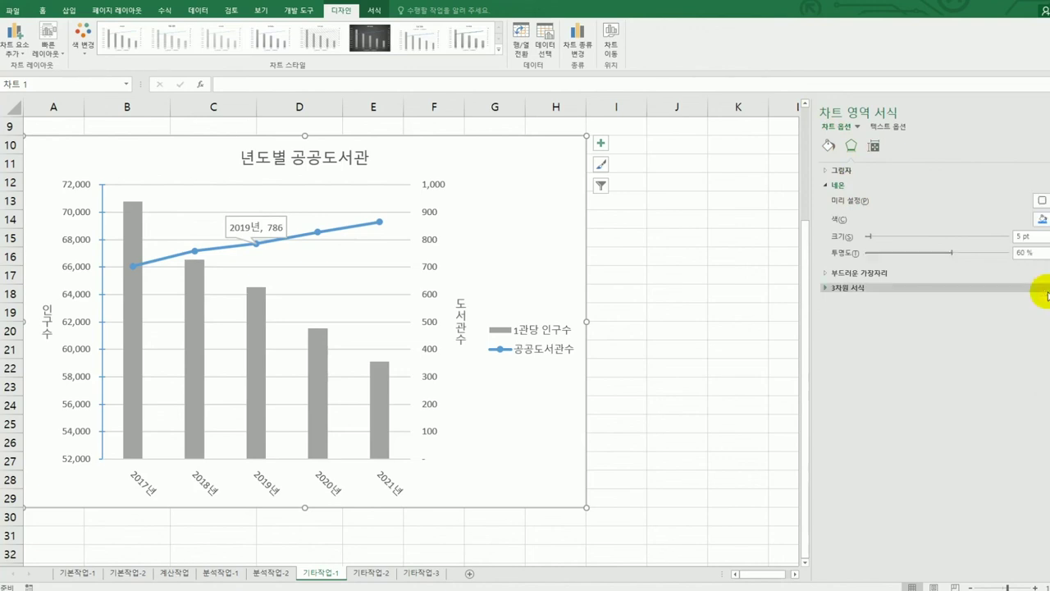
click(756, 432)
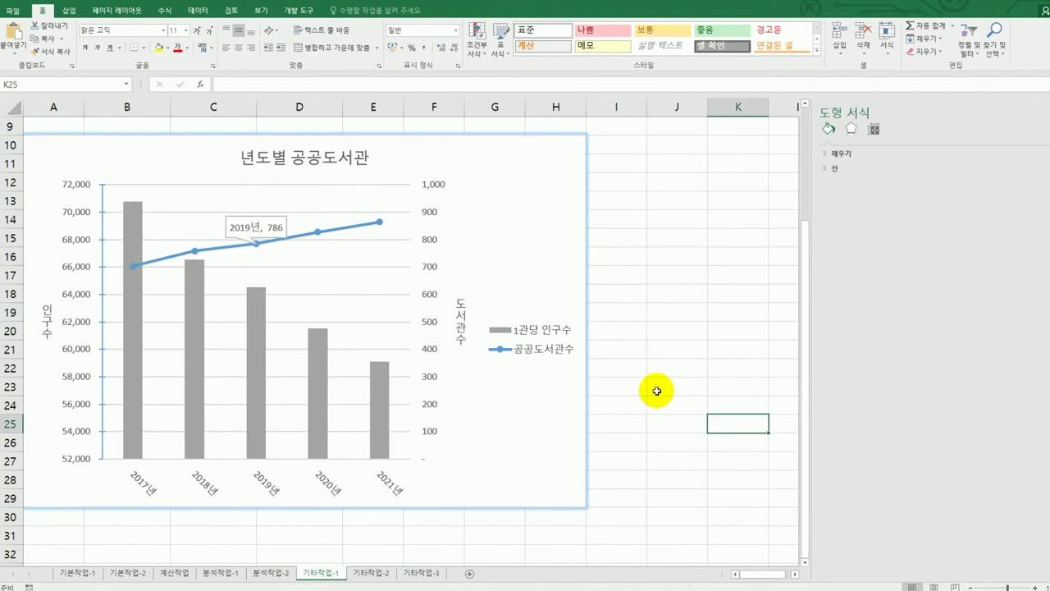
click(658, 391)
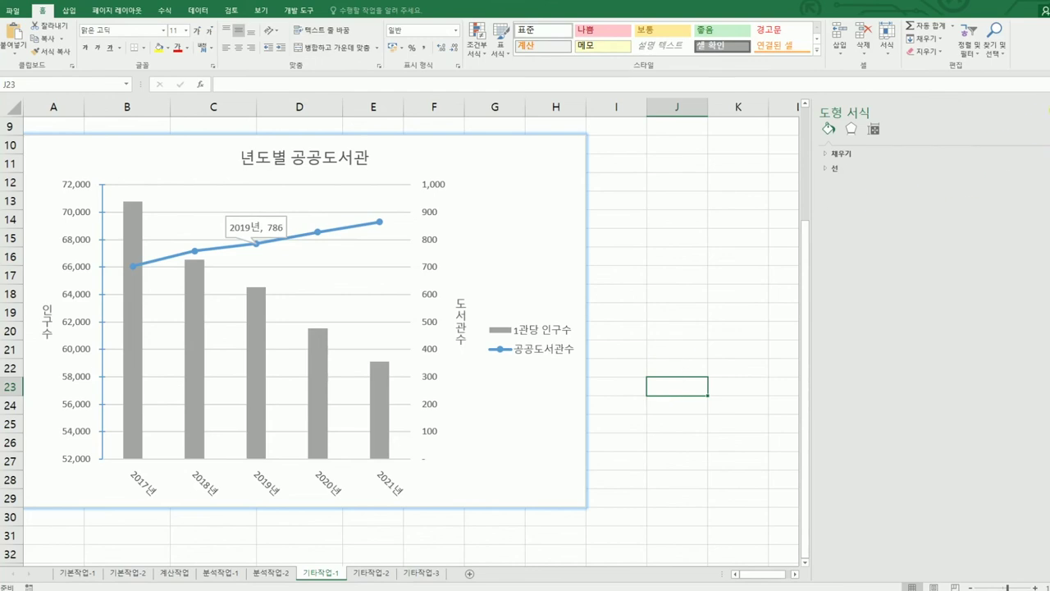
click(1041, 113)
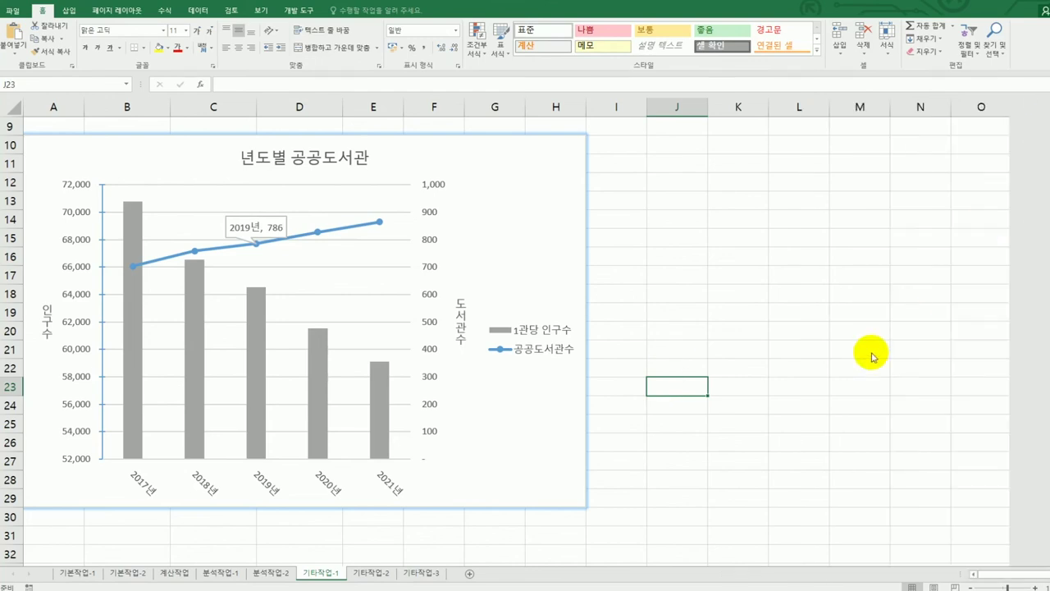
On the 기타작업-2 sheet, insert a form control button covering cells H3:I4
click(381, 572)
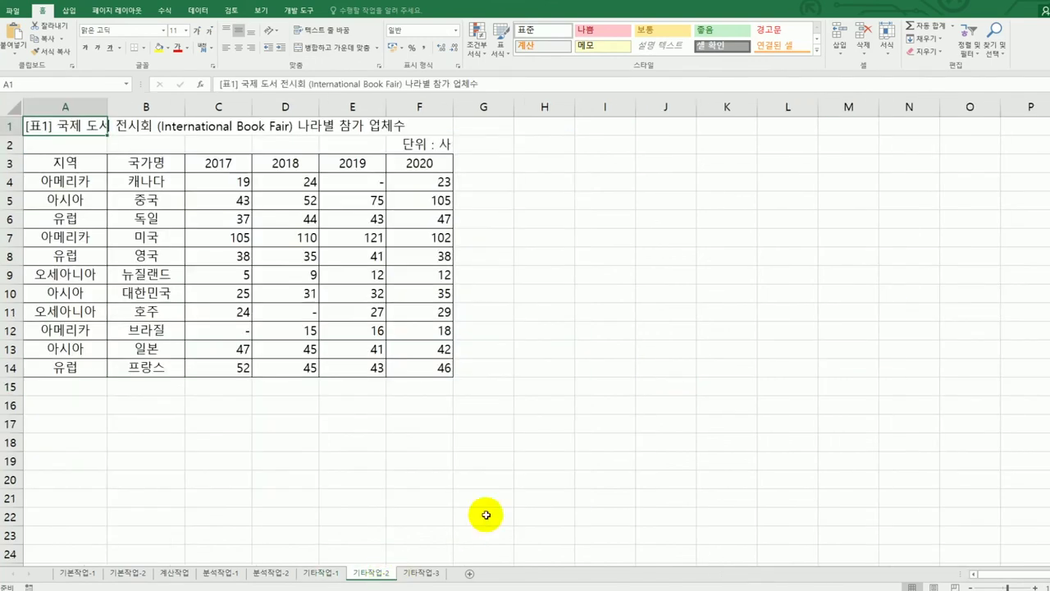
click(593, 465)
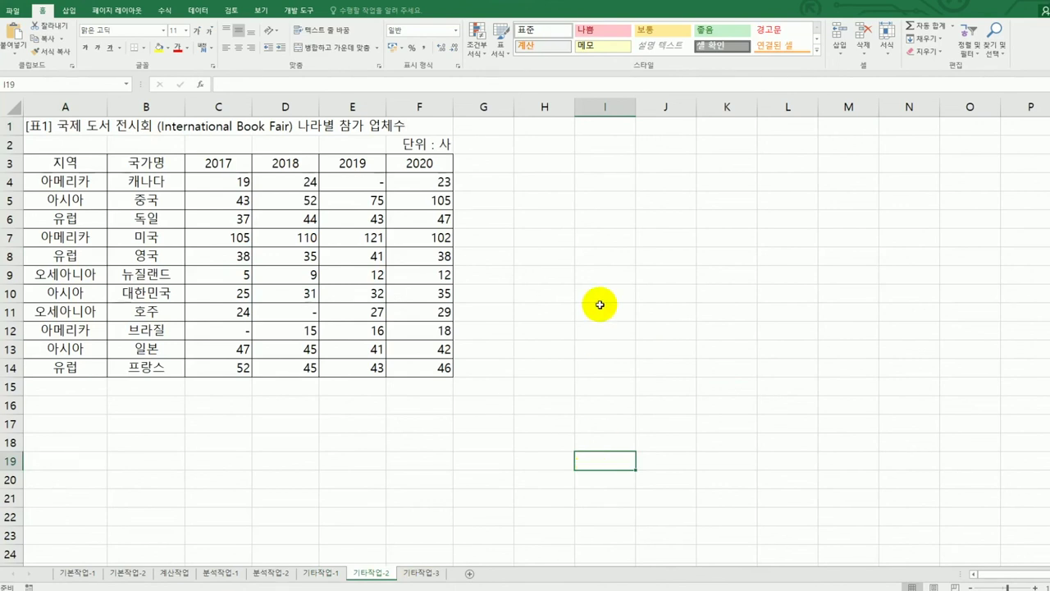
click(300, 11)
click(219, 42)
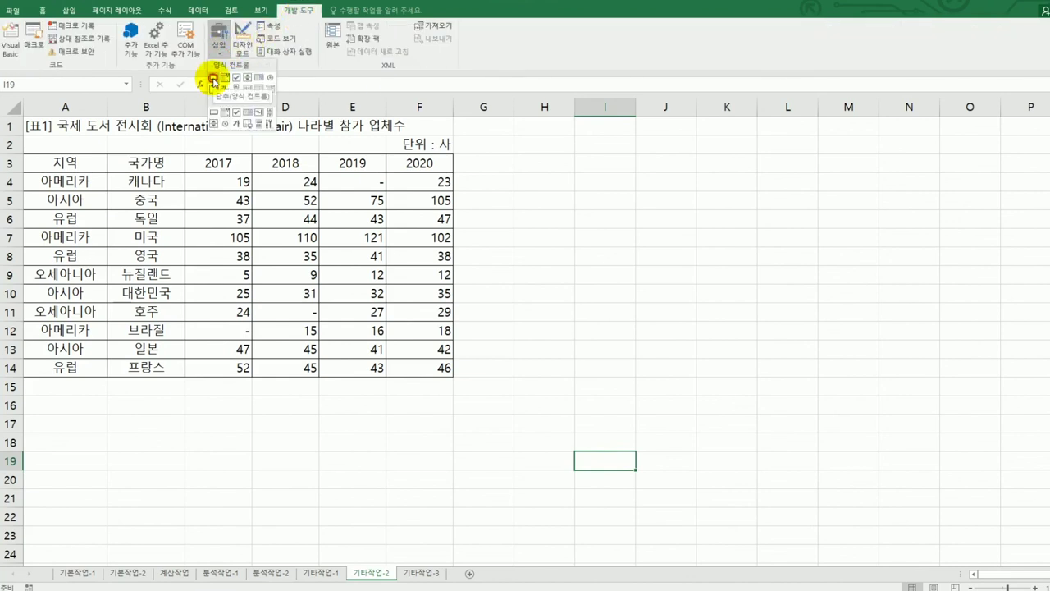
click(214, 77)
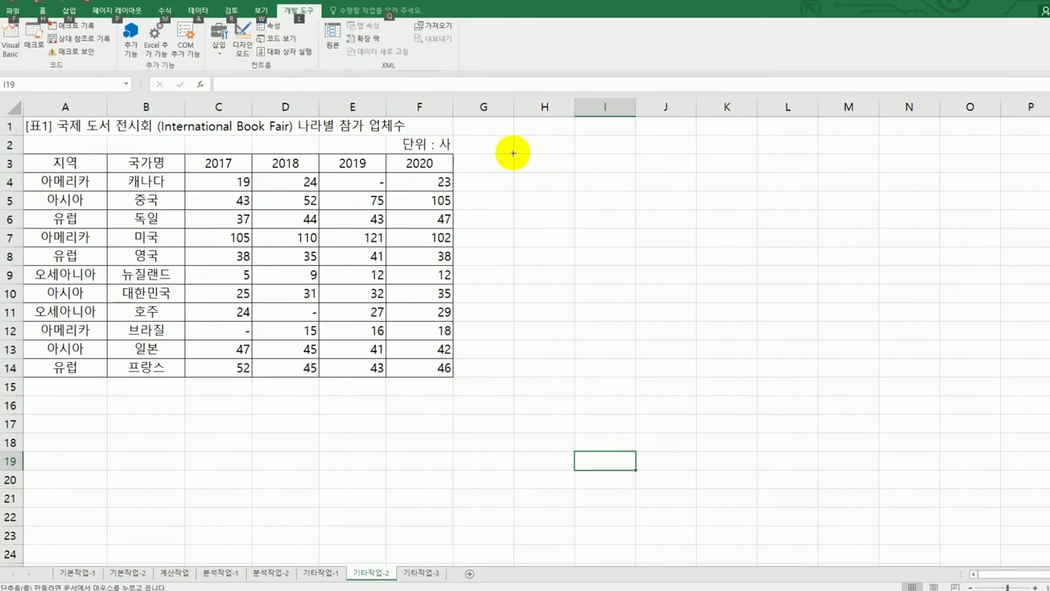
drag(515, 154, 609, 189)
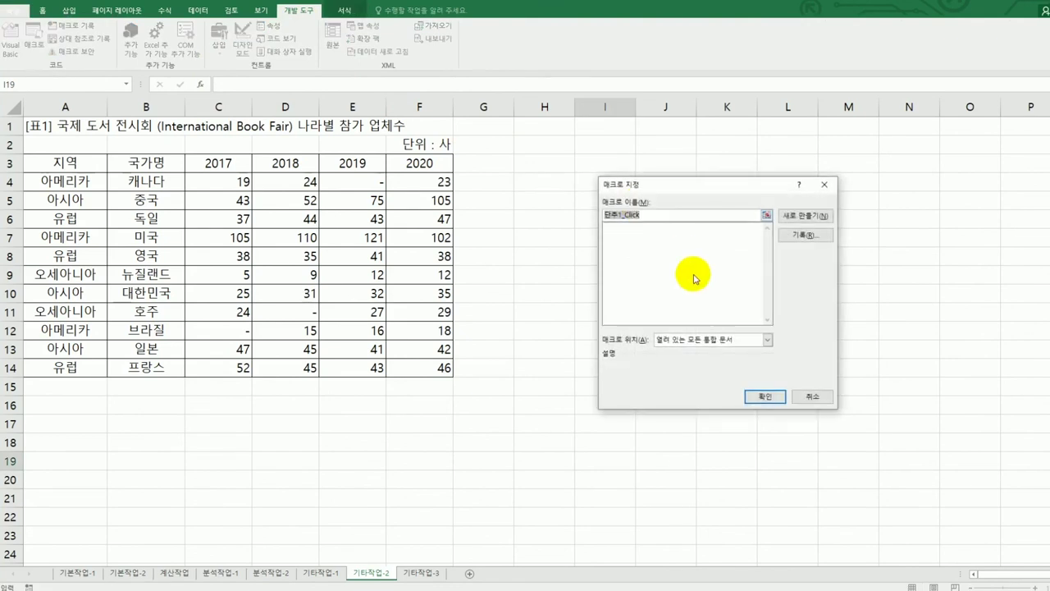
Name the button's macro 서식적용 and start recording it in the current workbook (현재 통합 문서)
text(ㅅ)
text(식작업)
click(792, 236)
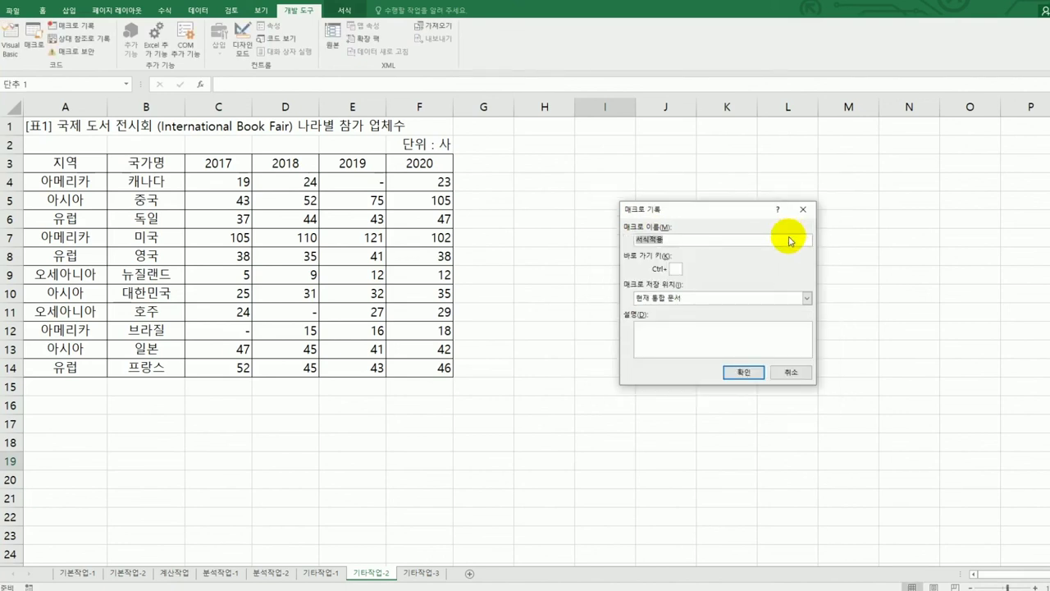
click(744, 373)
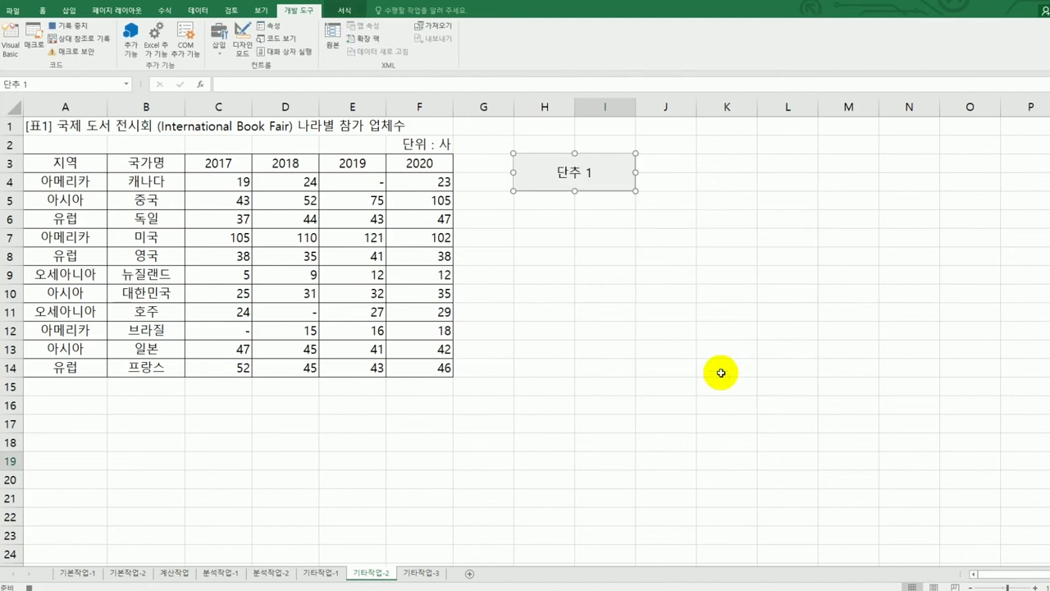
Give cells C4:F14 the custom (사용자 지정) number format [>0]0.0;;;"※" in the cell formatting settings
click(223, 186)
drag(251, 183, 405, 363)
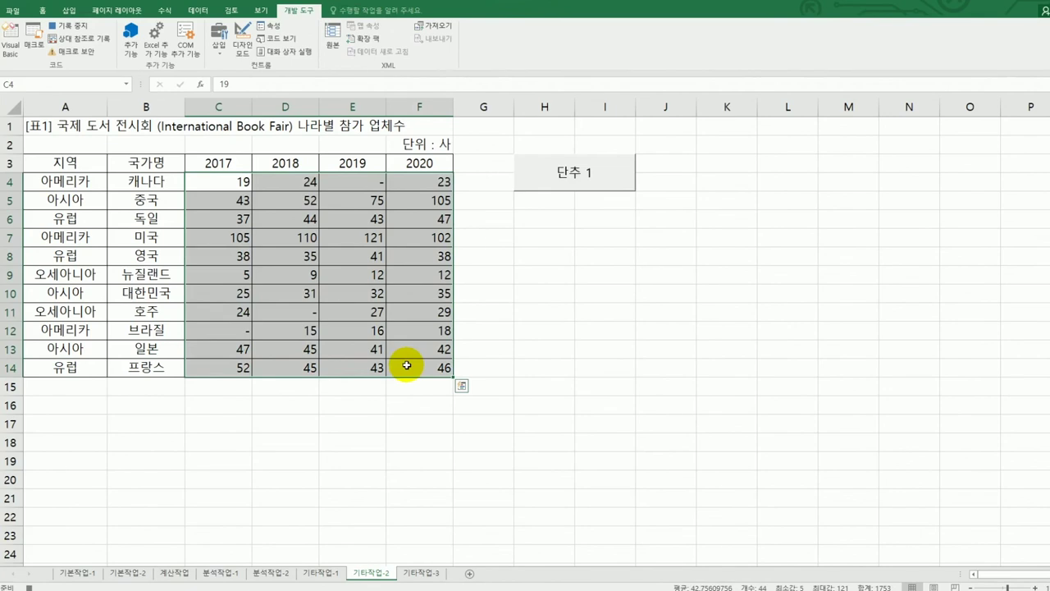
right_click(411, 181)
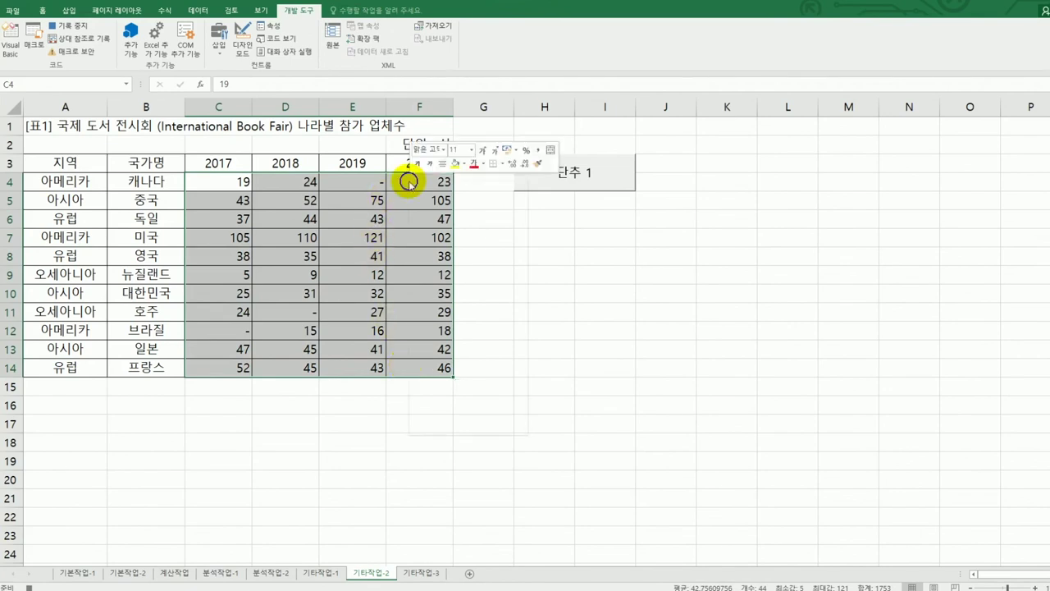
click(482, 371)
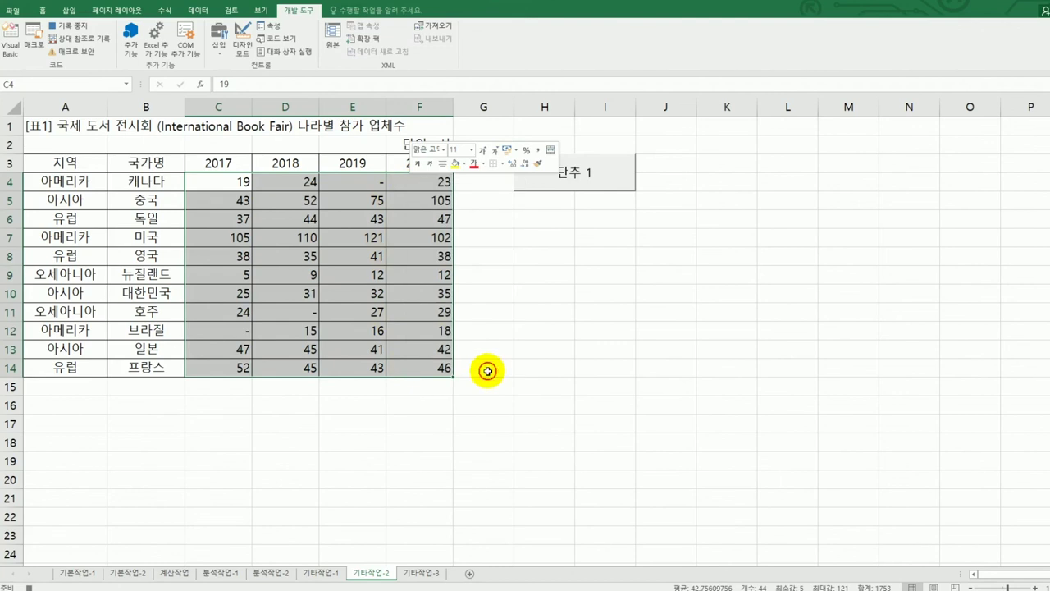
click(380, 366)
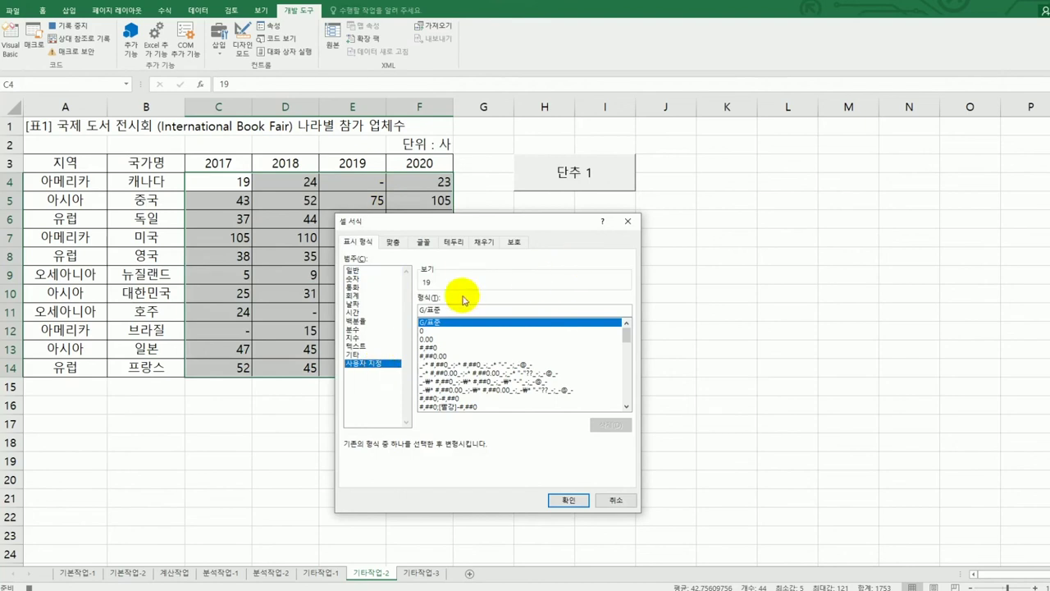
drag(455, 308, 404, 312)
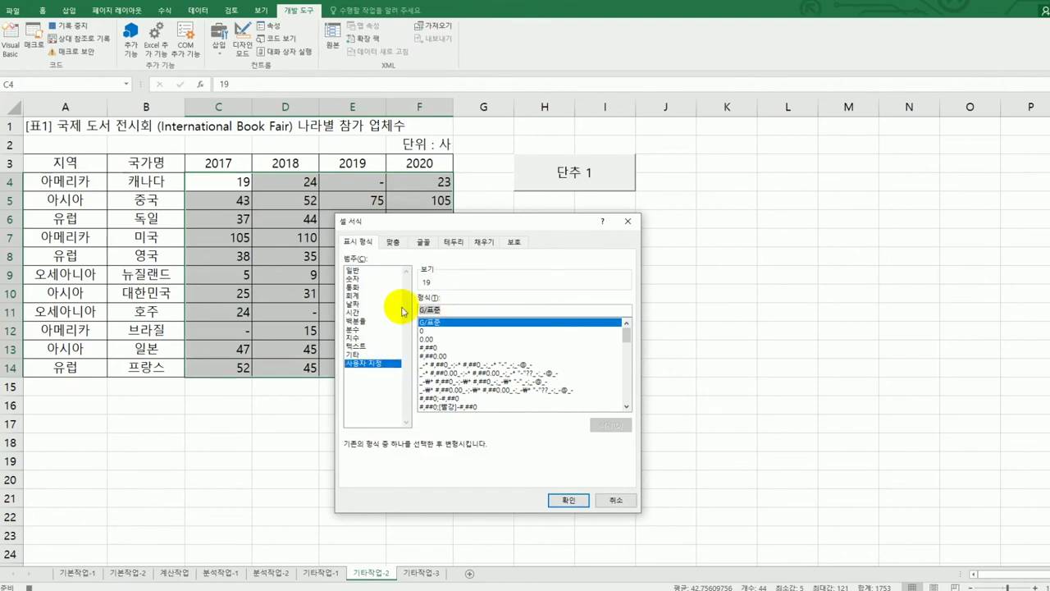
text([>0)
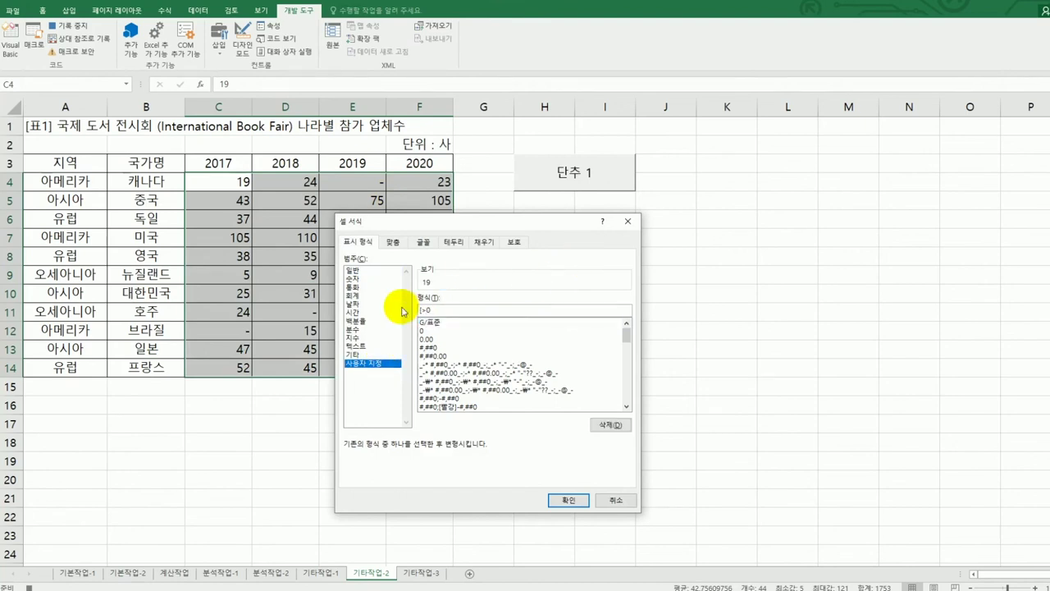
text(]0.0)
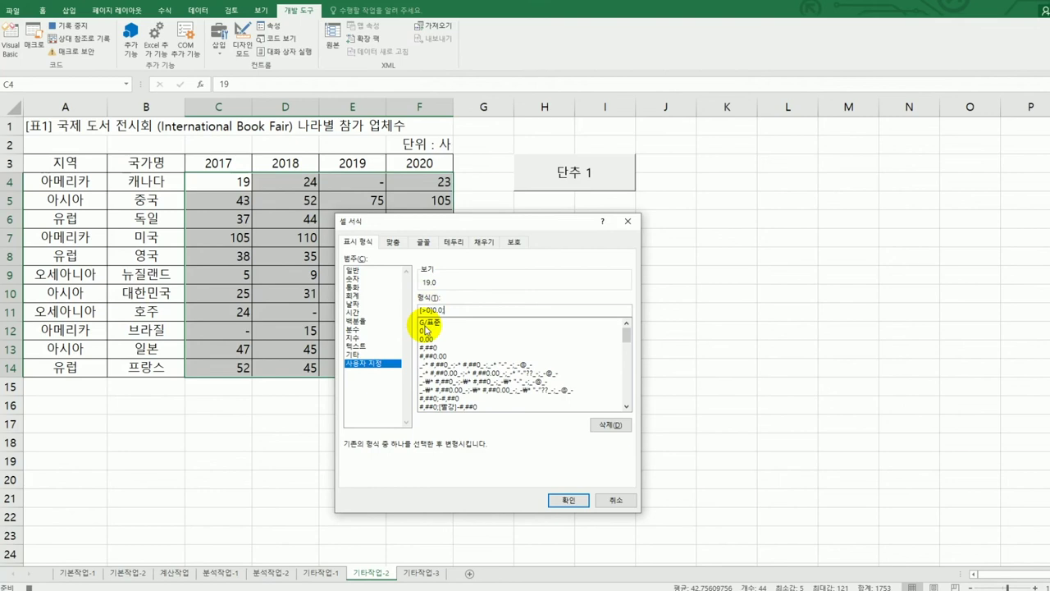
text(;;)
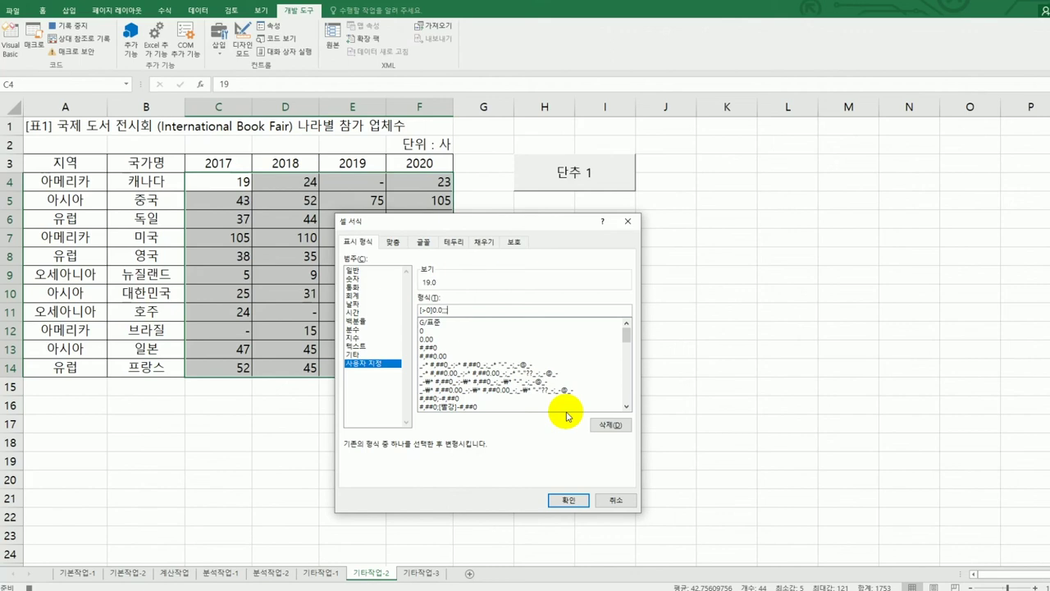
text(")
text(개)
key(Hangul_Hanja)
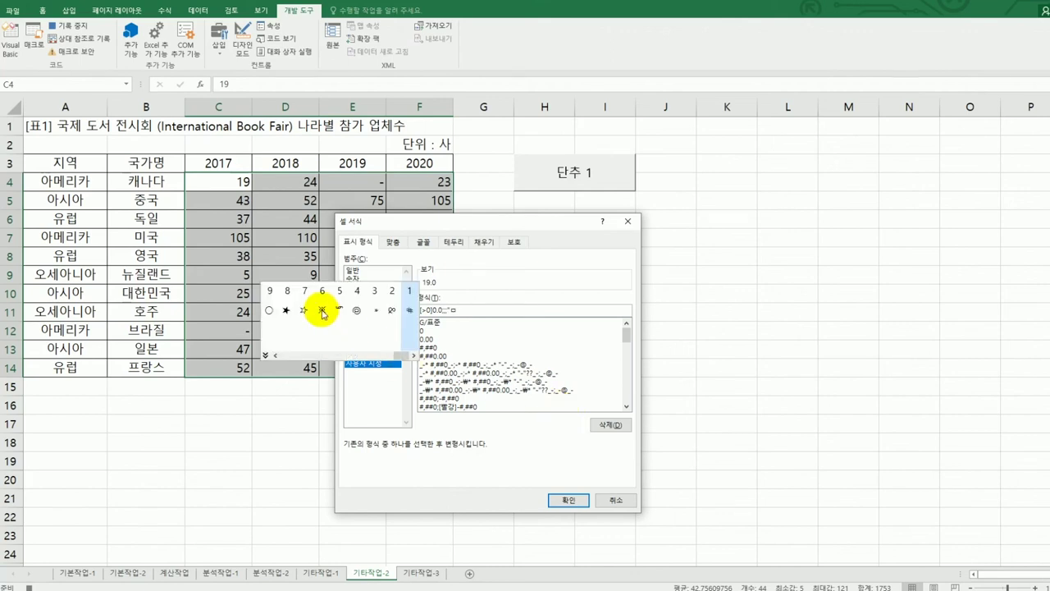
click(322, 312)
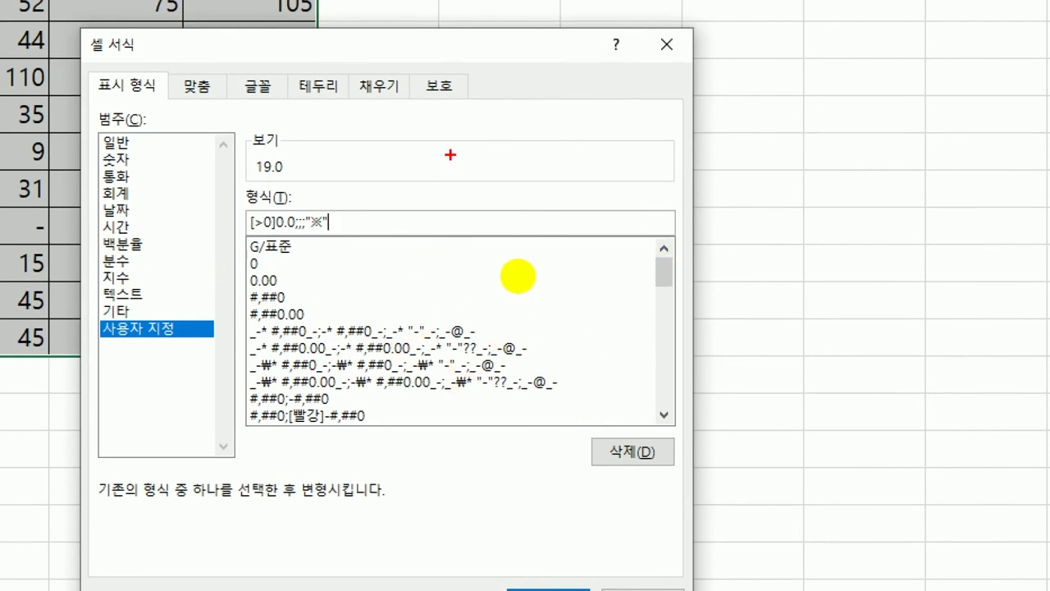
mouse_move(430, 153)
mouse_down()
mouse_move(449, 150)
mouse_move(430, 168)
mouse_move(443, 155)
mouse_move(435, 171)
mouse_move(470, 207)
mouse_up()
click(480, 148)
mouse_move(471, 177)
mouse_down()
mouse_move(497, 180)
mouse_move(471, 205)
mouse_up()
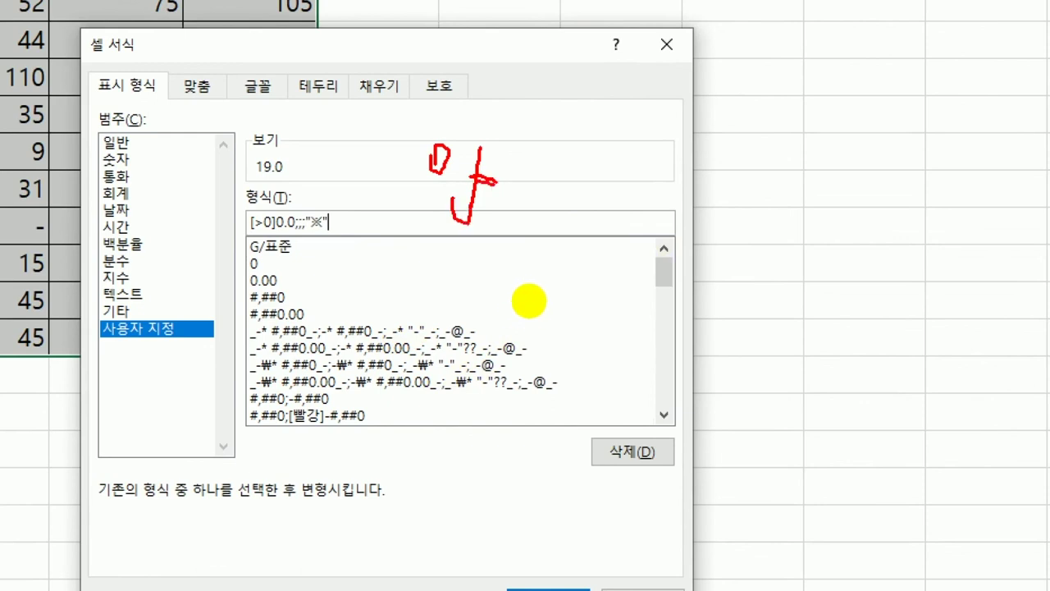
drag(528, 146, 538, 149)
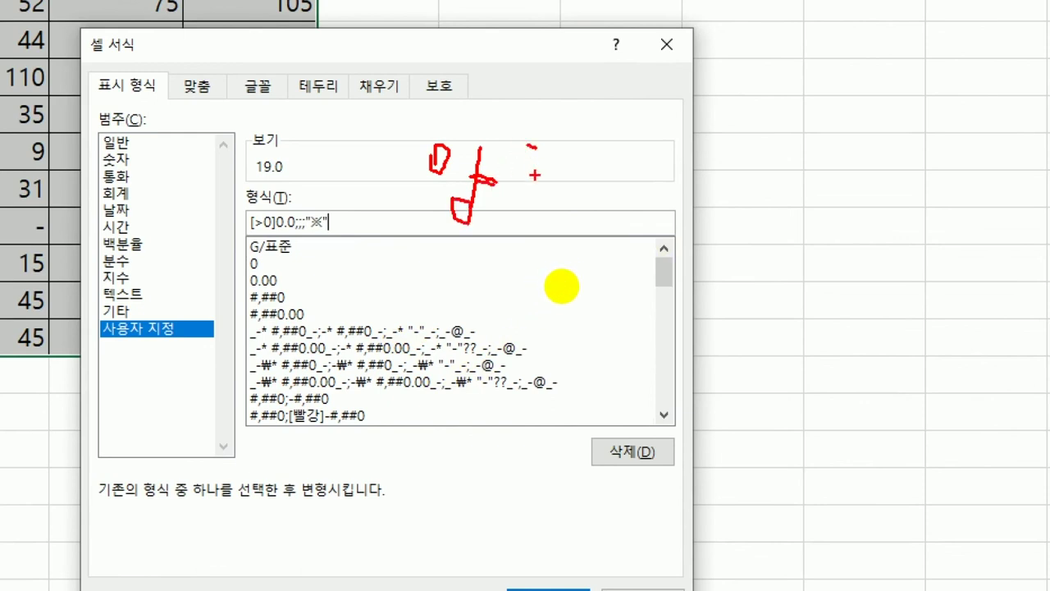
drag(538, 185, 474, 240)
mouse_move(599, 146)
mouse_down()
mouse_move(615, 164)
mouse_move(603, 146)
mouse_up()
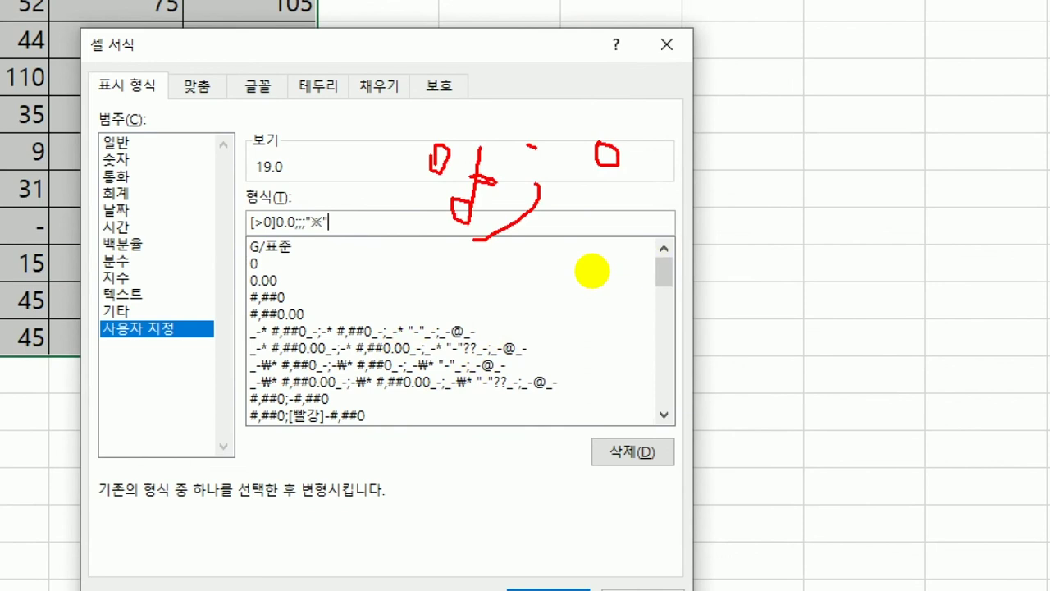
mouse_move(568, 212)
mouse_down()
mouse_move(633, 203)
mouse_move(616, 238)
mouse_move(627, 230)
mouse_move(666, 251)
mouse_move(652, 260)
mouse_up()
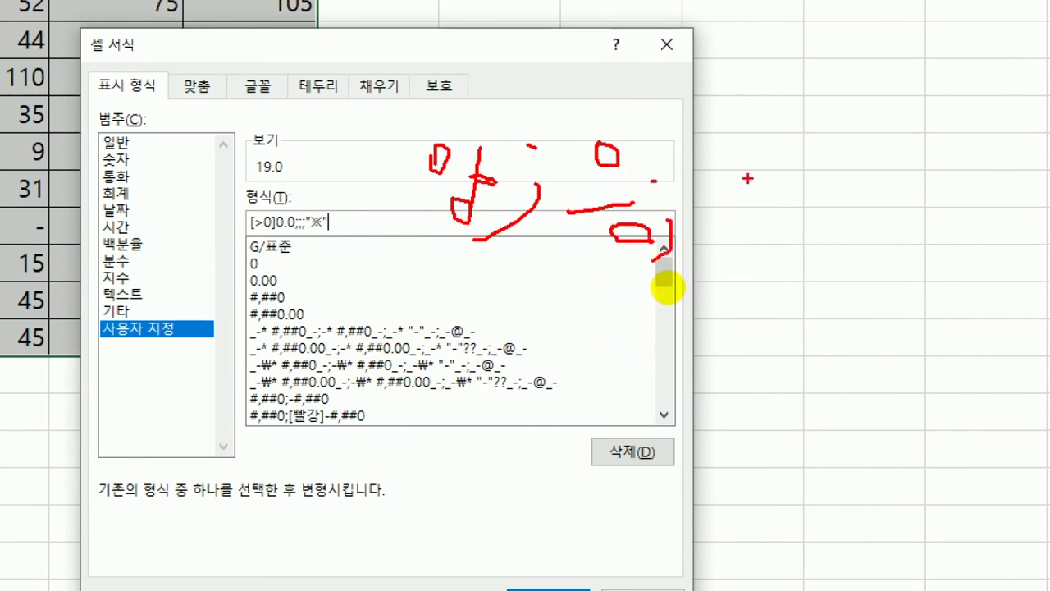
mouse_move(745, 178)
mouse_down()
mouse_move(743, 244)
mouse_move(764, 190)
mouse_up()
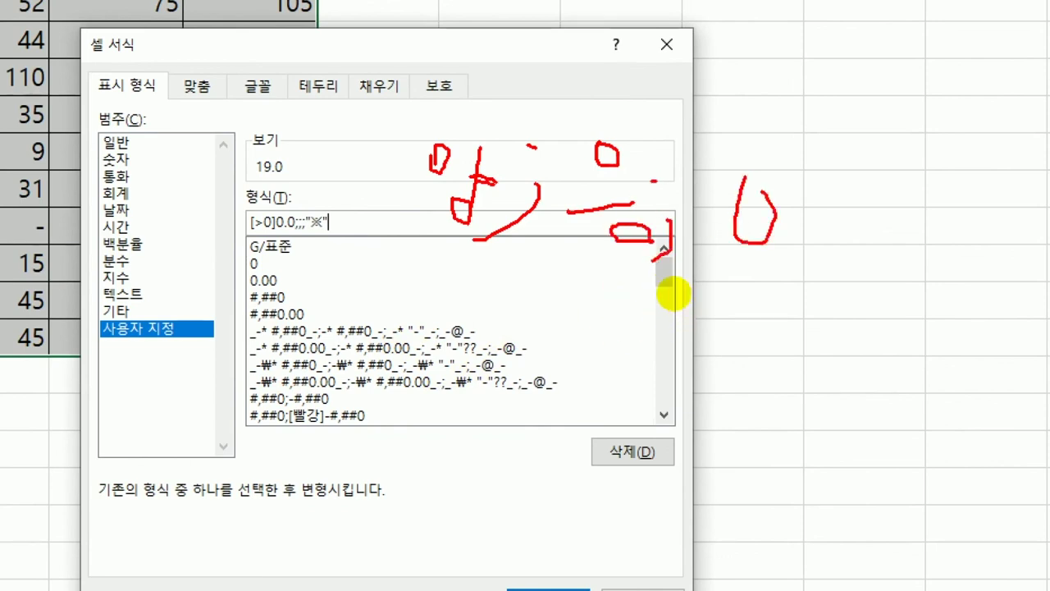
click(866, 185)
drag(869, 221, 846, 279)
mouse_move(938, 160)
mouse_down()
mouse_move(941, 207)
mouse_move(964, 161)
mouse_move(943, 158)
mouse_up()
mouse_move(916, 231)
mouse_down()
mouse_move(980, 227)
mouse_move(958, 251)
mouse_move(985, 264)
mouse_up()
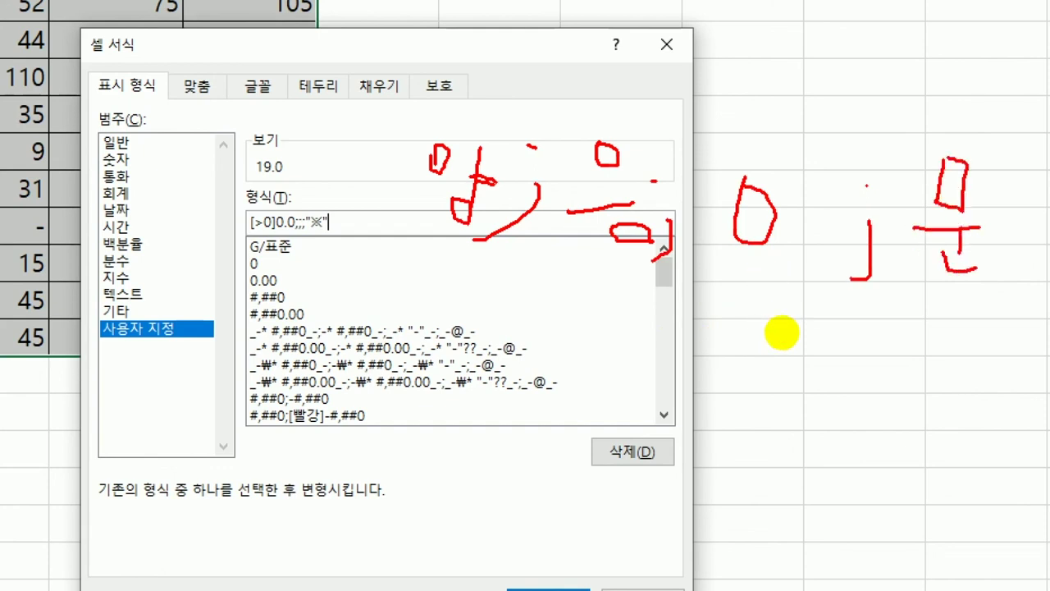
drag(232, 244, 297, 246)
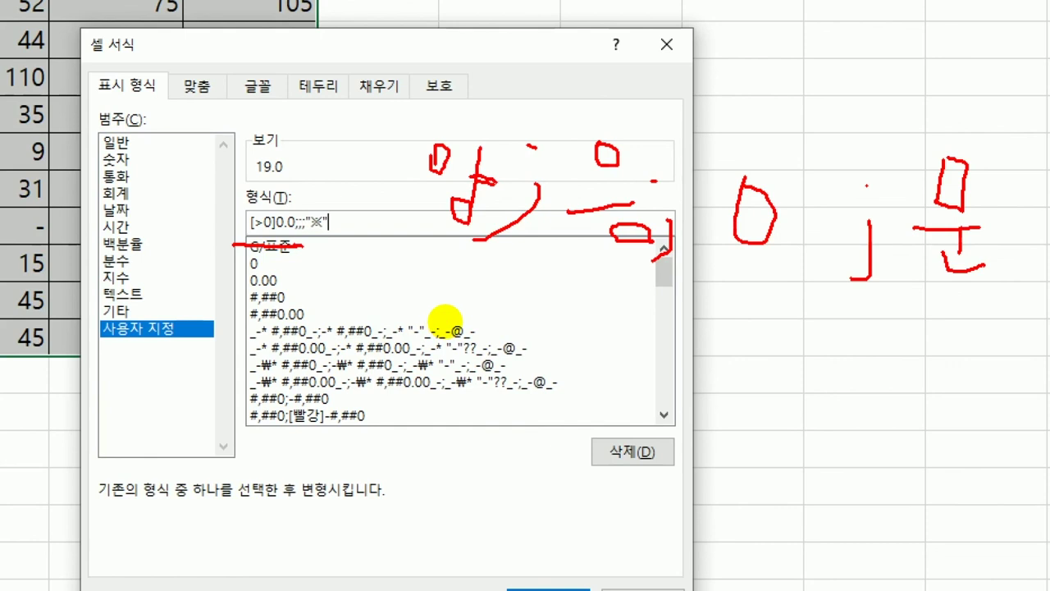
drag(362, 237, 320, 243)
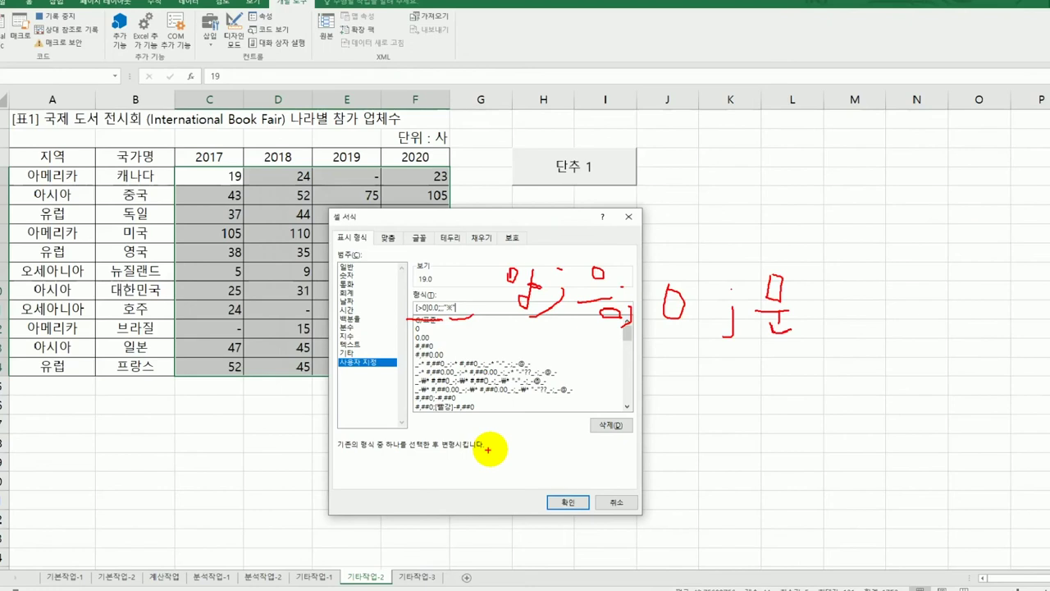
key(Escape)
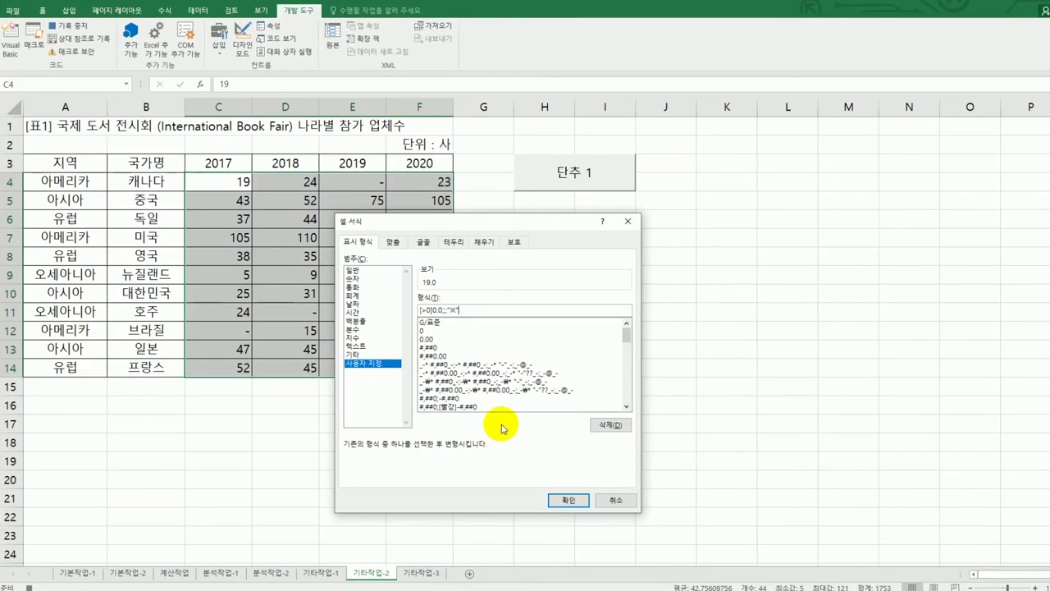
Apply the custom number format, select cell C4, and stop recording the 서식적용 macro
click(577, 507)
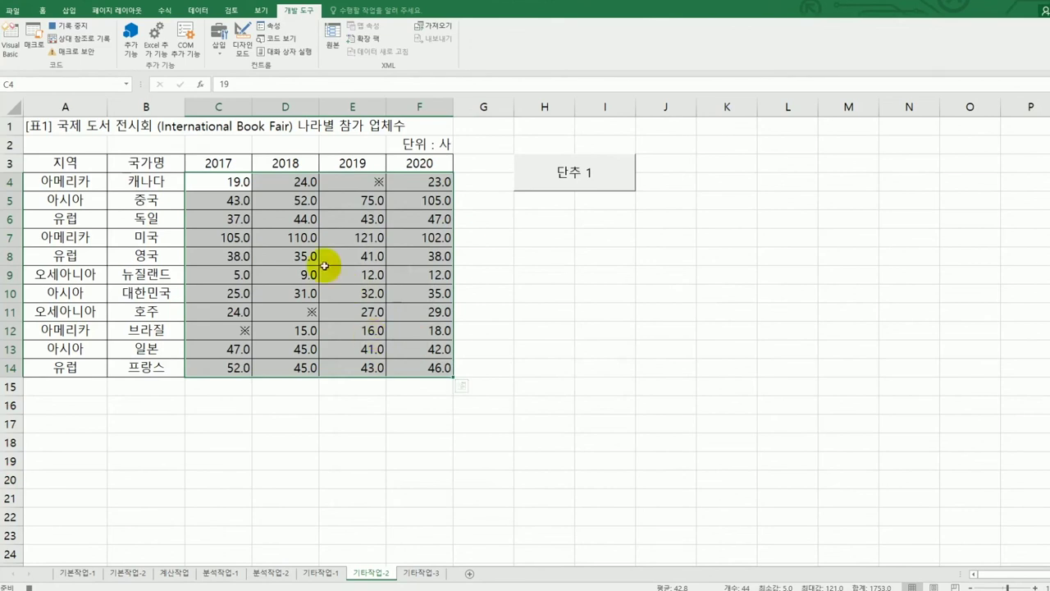
click(228, 184)
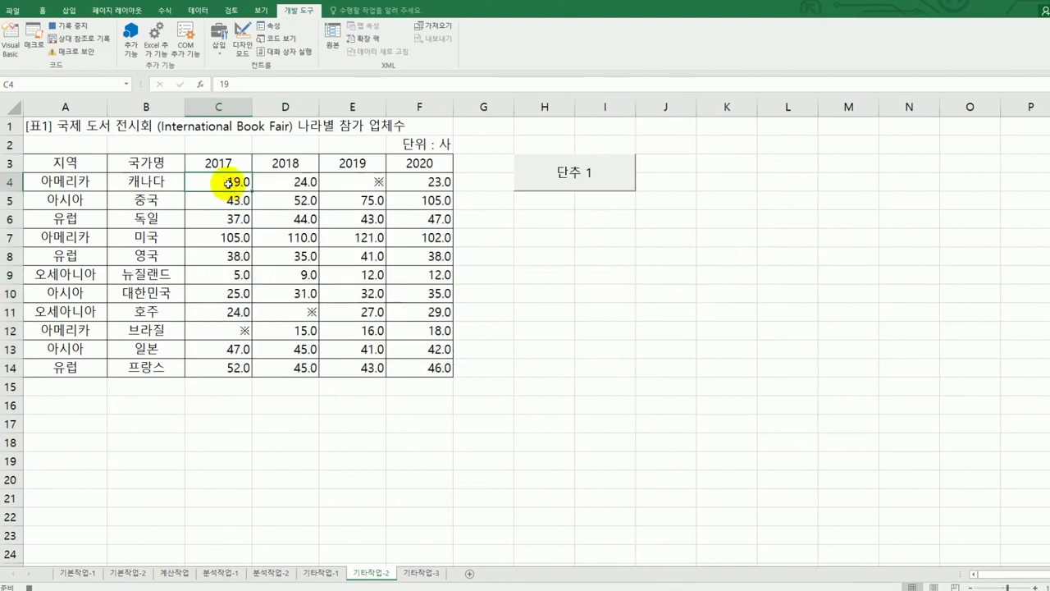
click(66, 26)
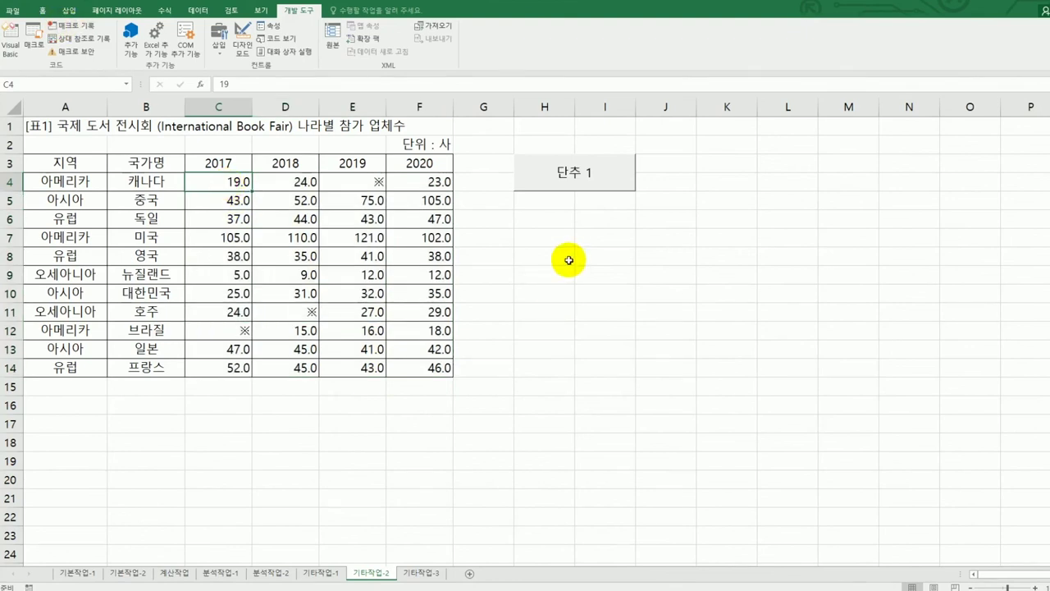
Change the label of the button at H3:I4 to 서식적용
right_click(604, 189)
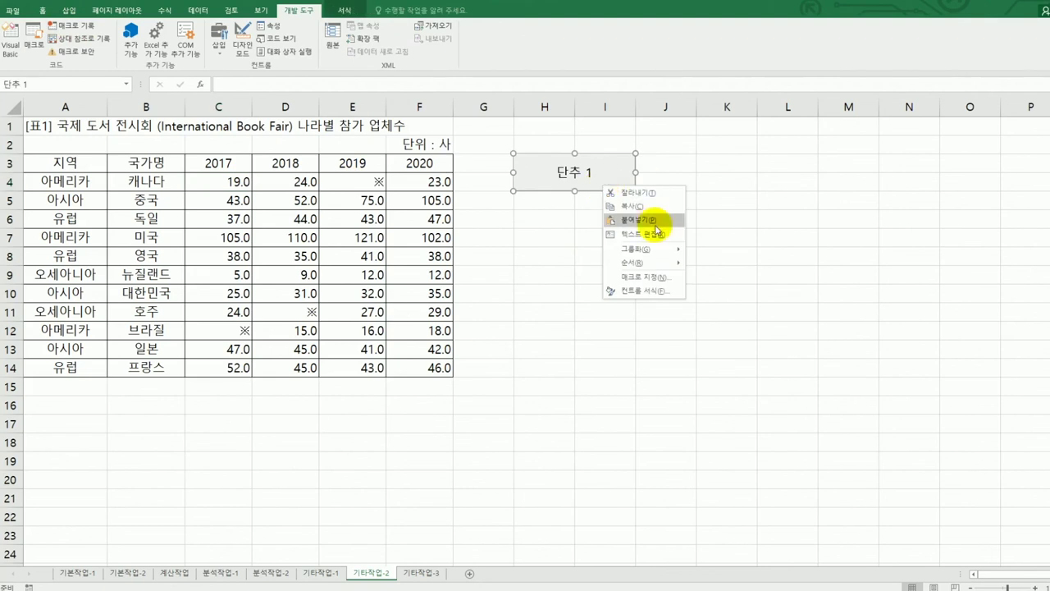
click(653, 234)
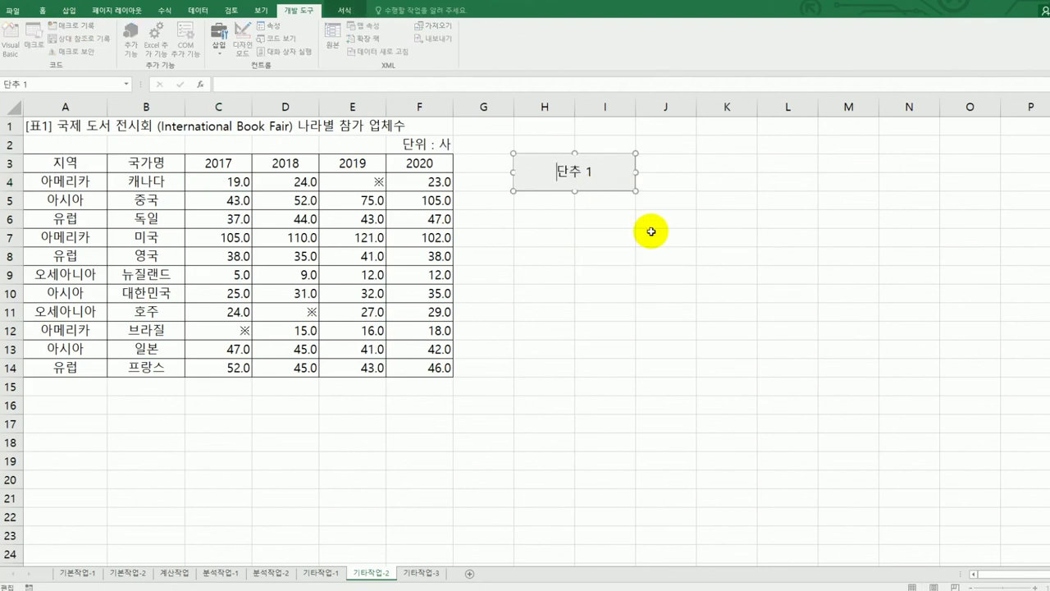
key(ctrl+a)
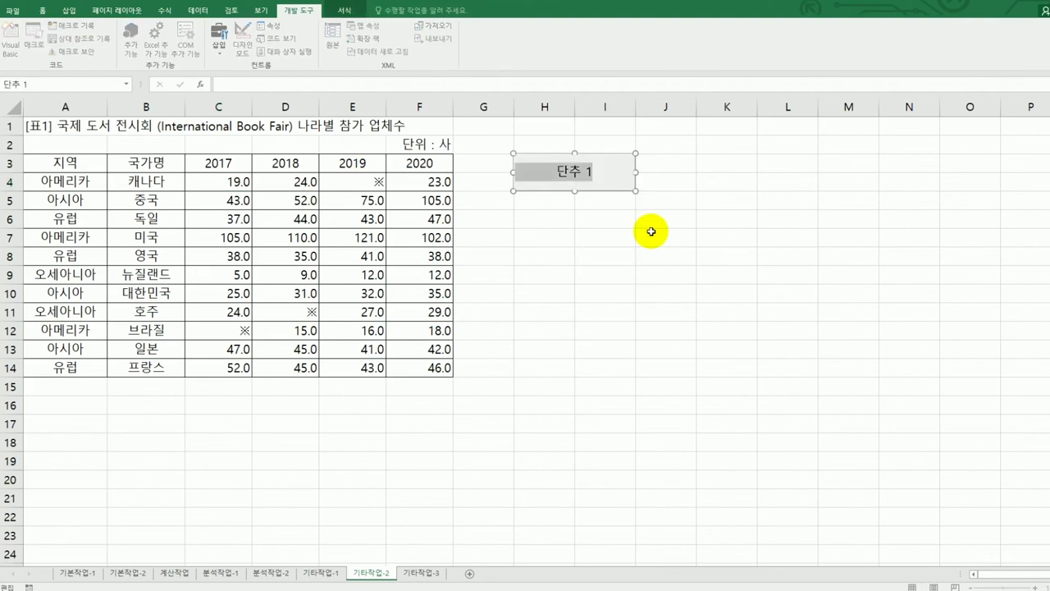
text(서식적용)
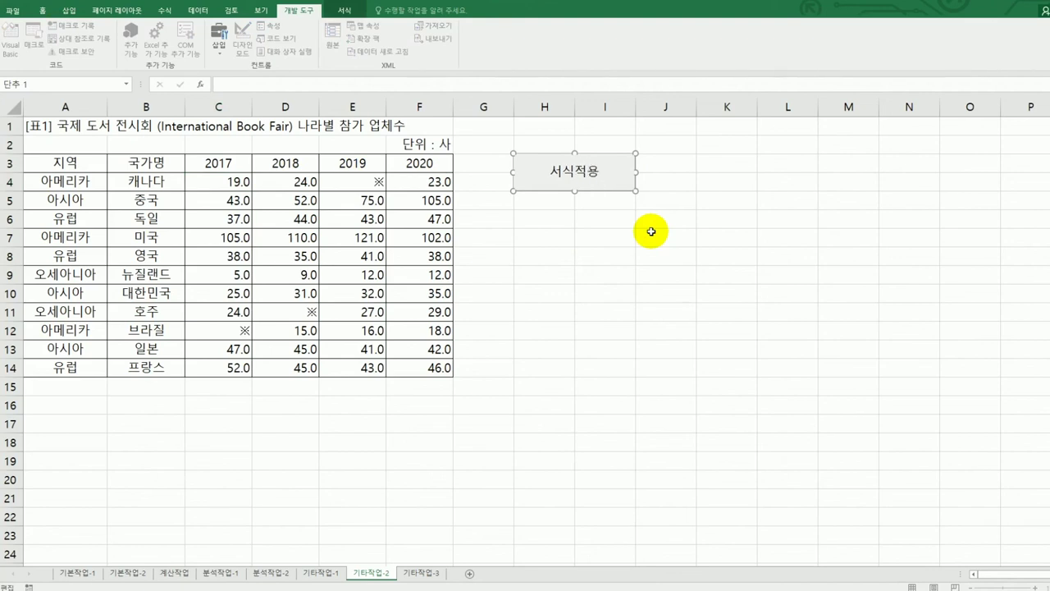
click(694, 313)
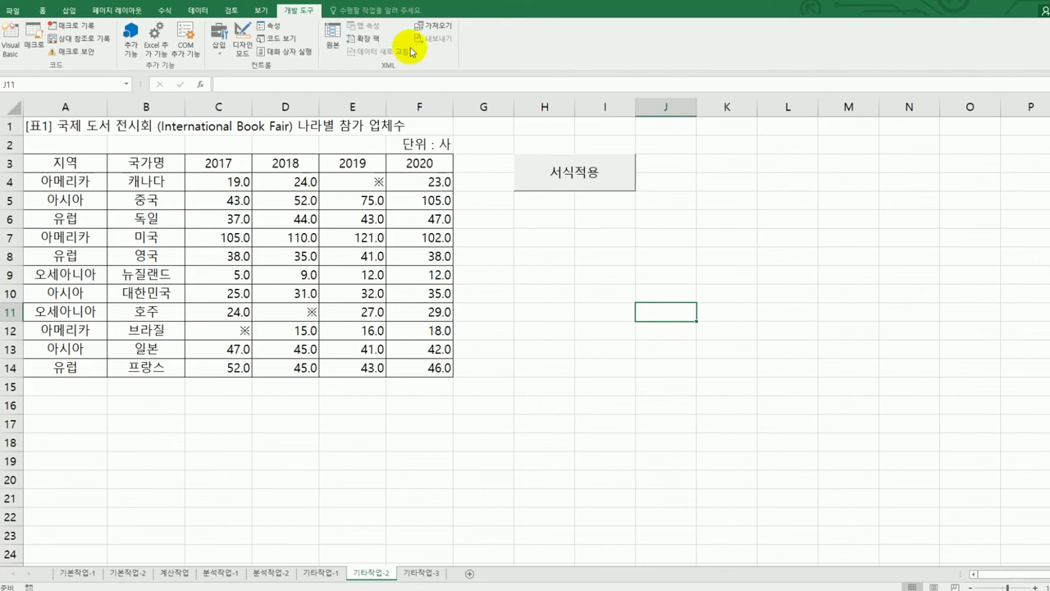
Insert a second form control button covering cells H6:I7
click(221, 49)
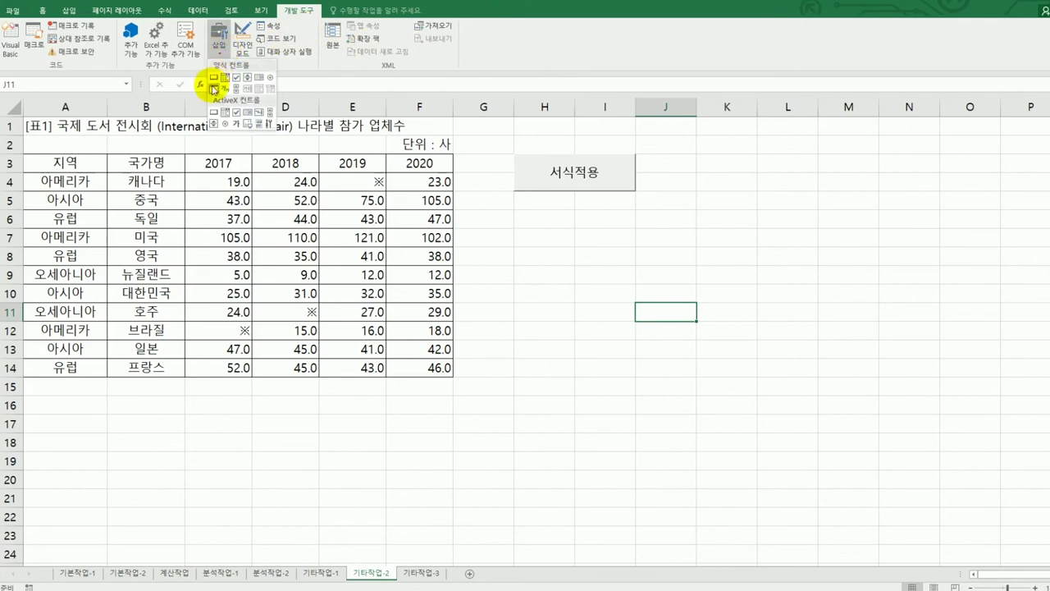
click(214, 80)
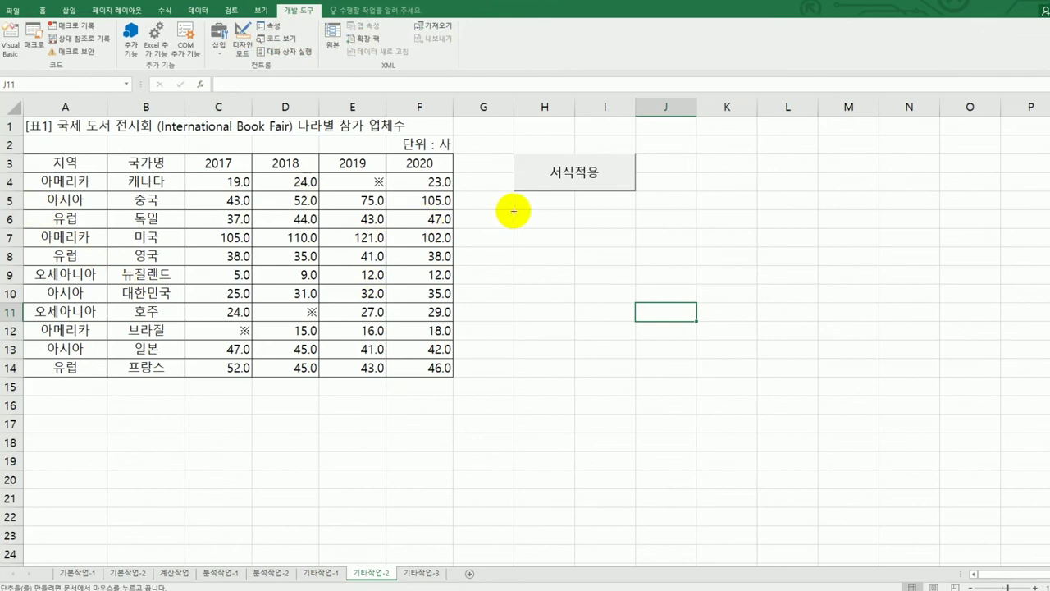
drag(513, 208, 607, 242)
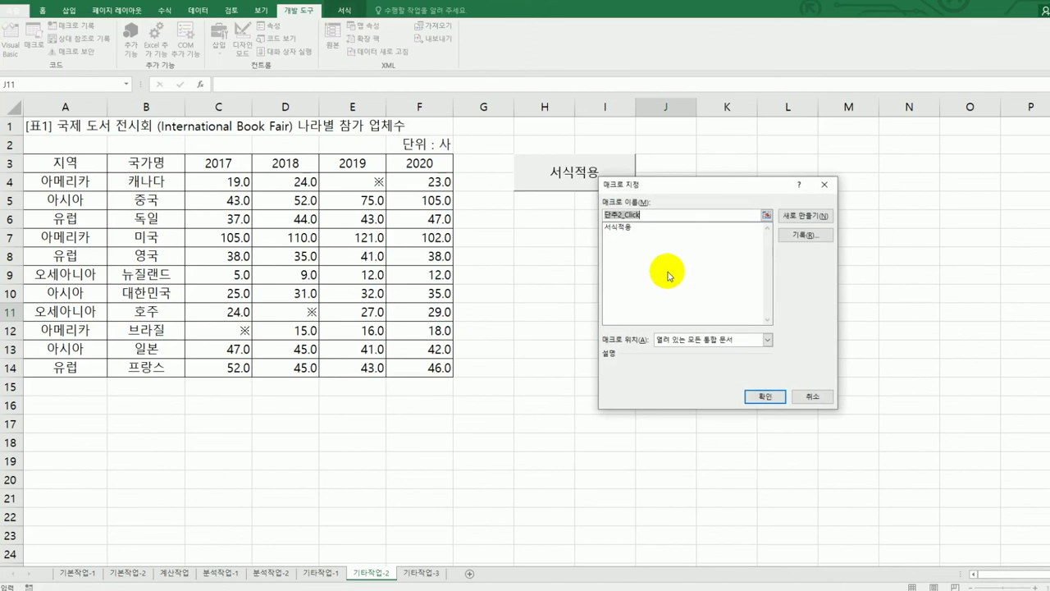
Name the new button's macro 아이콘별 and start recording it in the current workbook (현재 통합 문서)
text(아이콘별)
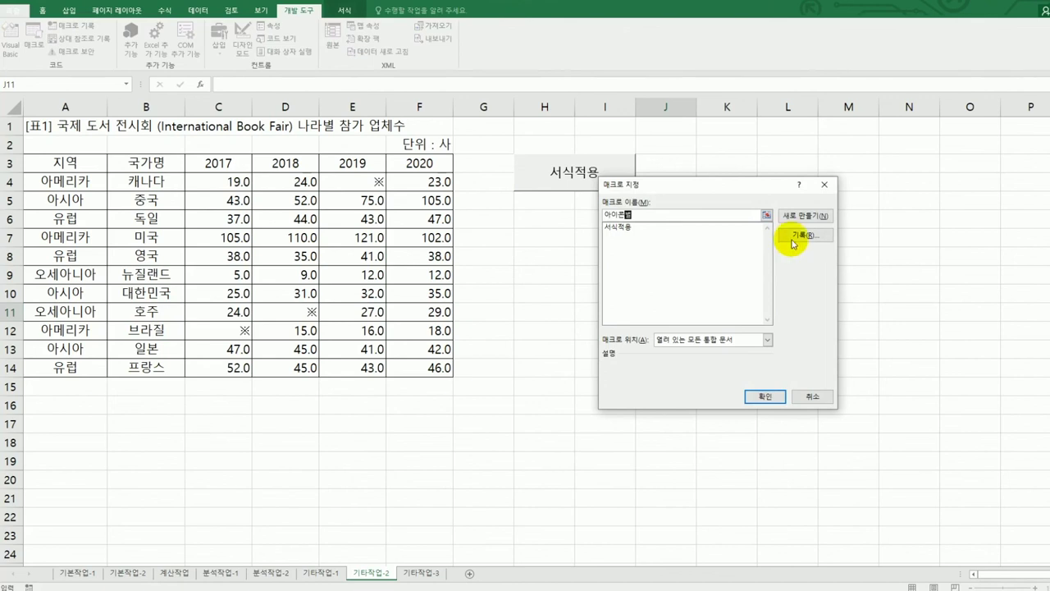
click(805, 236)
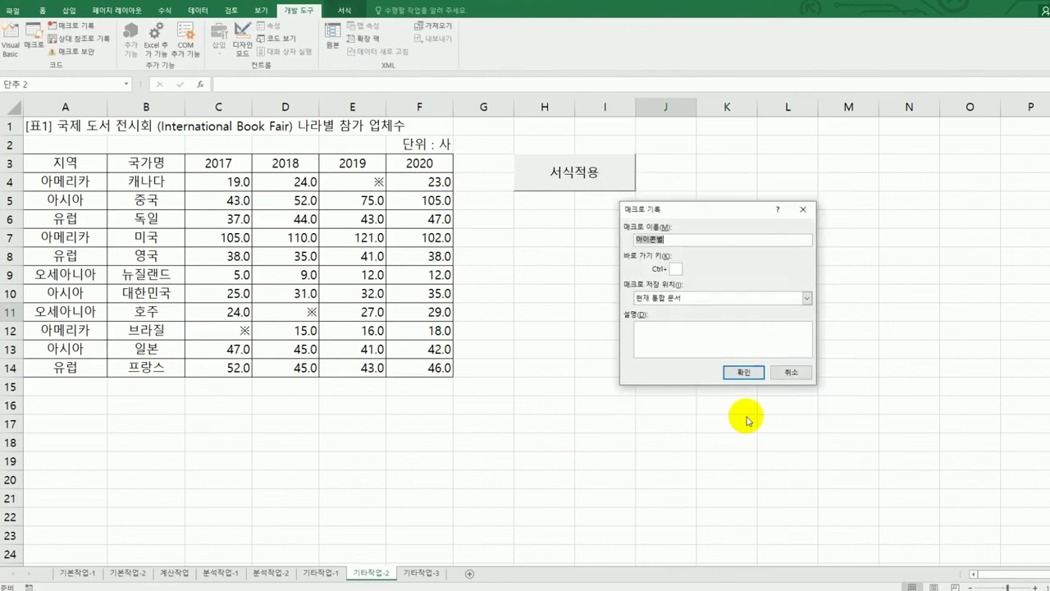
click(744, 372)
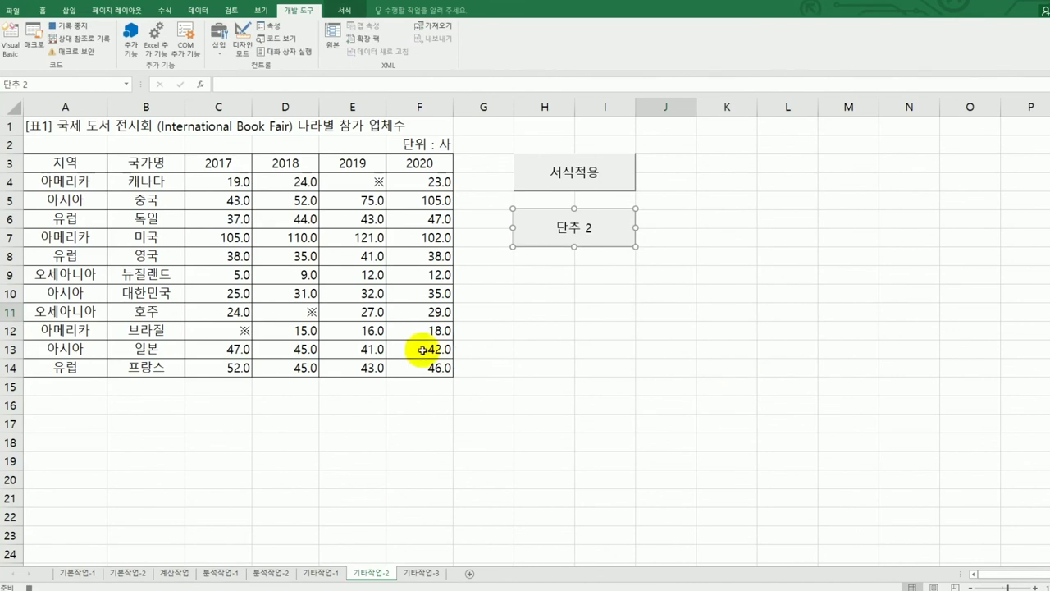
Select C4:F14 and start a new conditional formatting rule using the icon set (아이콘 집합) style with three stars
drag(228, 178, 409, 364)
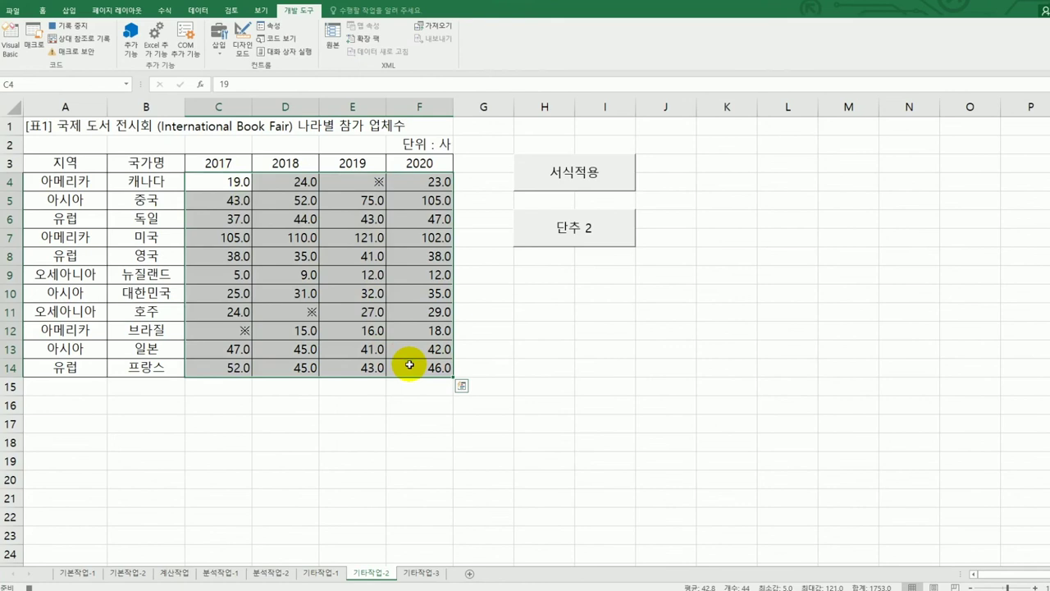
click(43, 12)
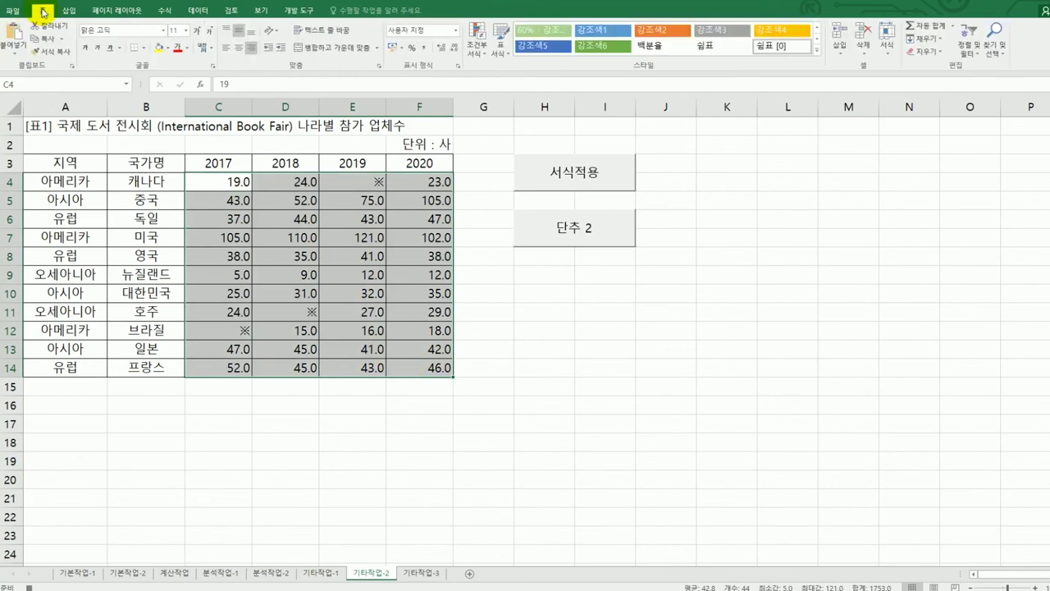
click(486, 49)
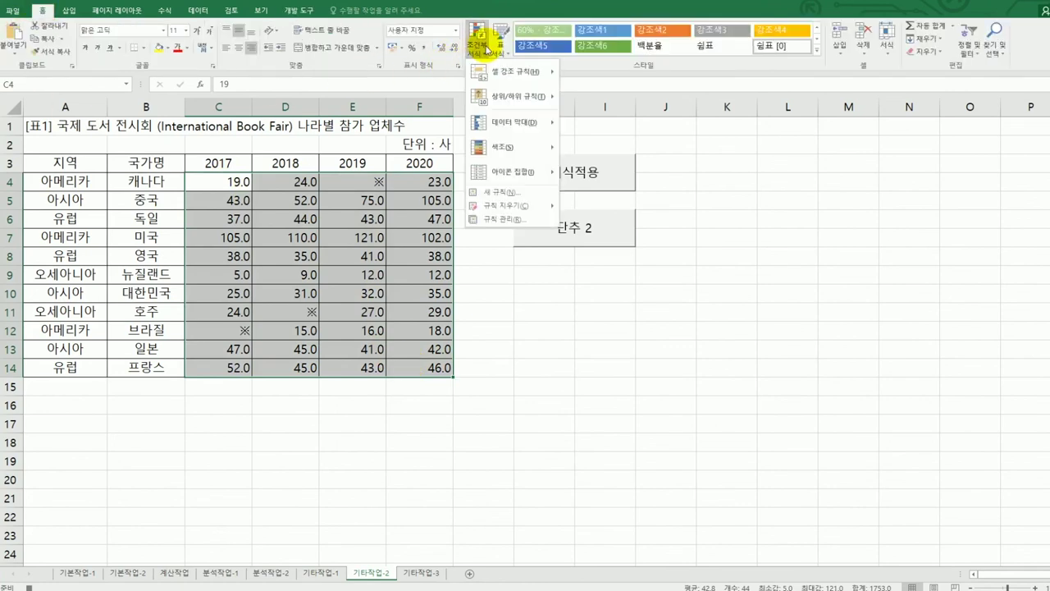
click(508, 193)
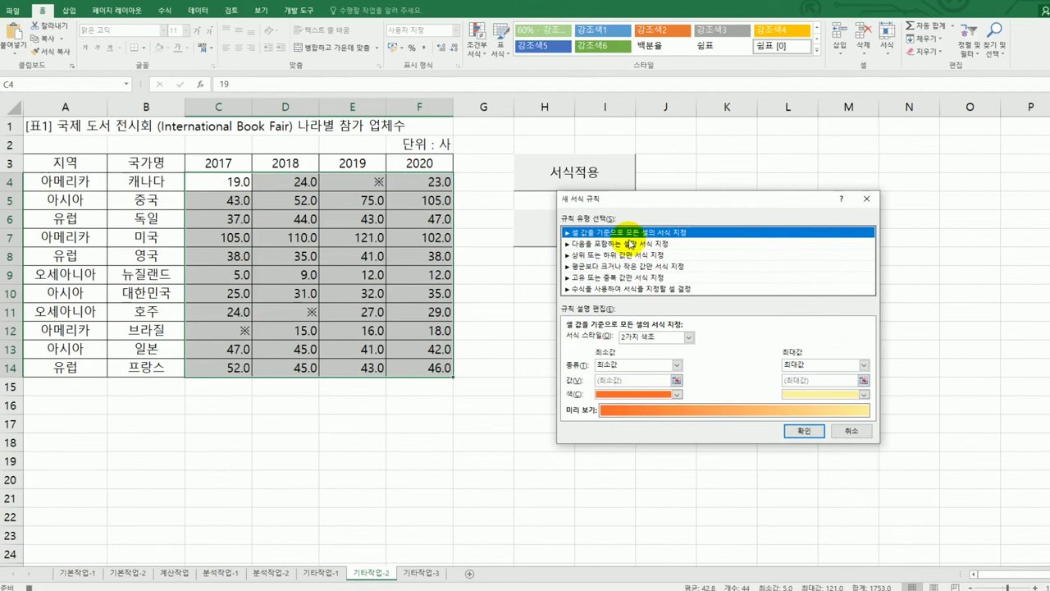
click(677, 339)
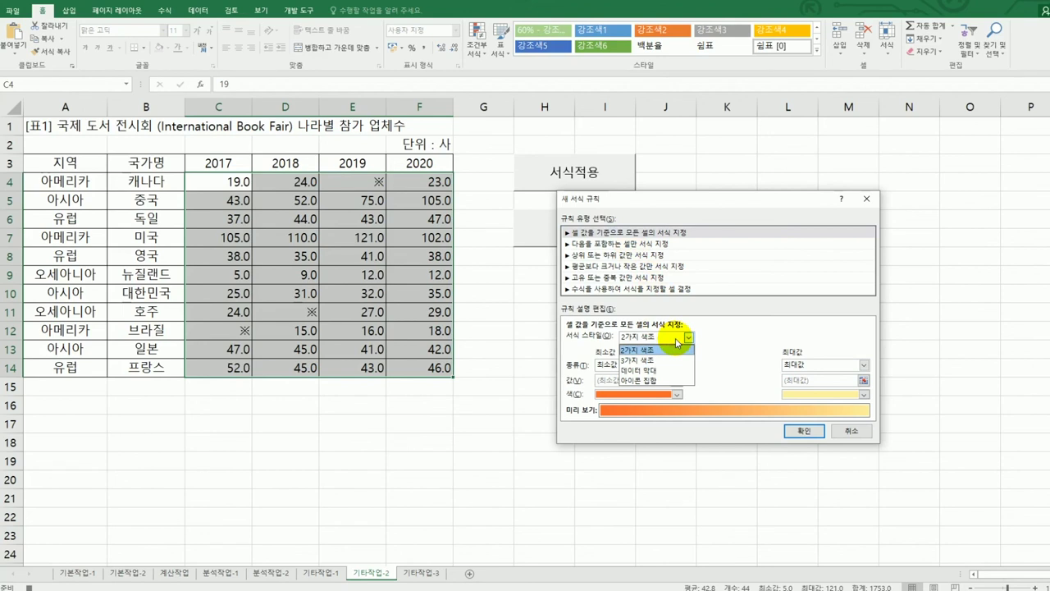
click(665, 380)
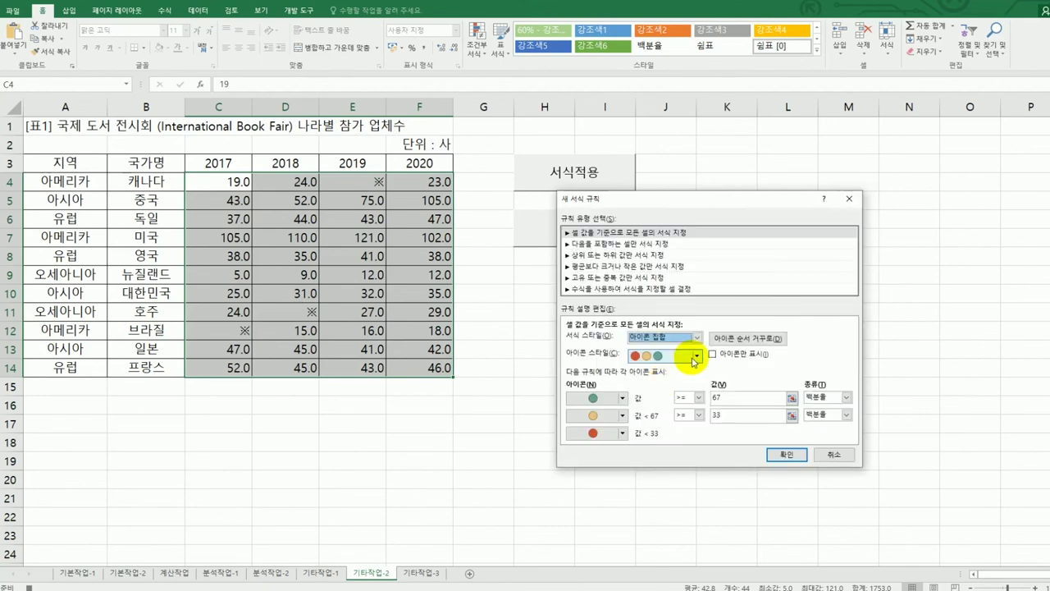
click(696, 357)
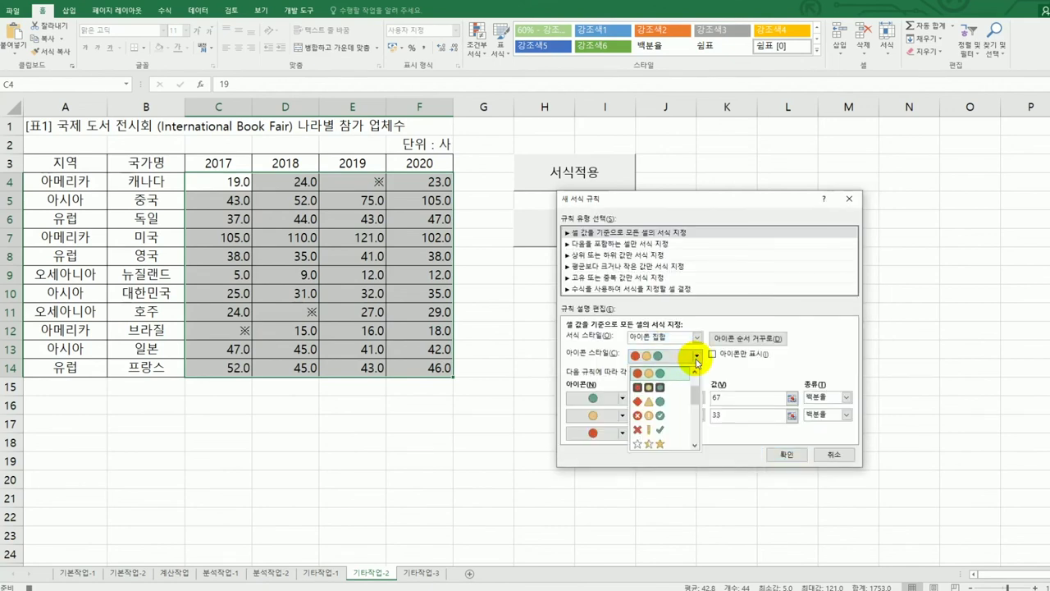
click(682, 446)
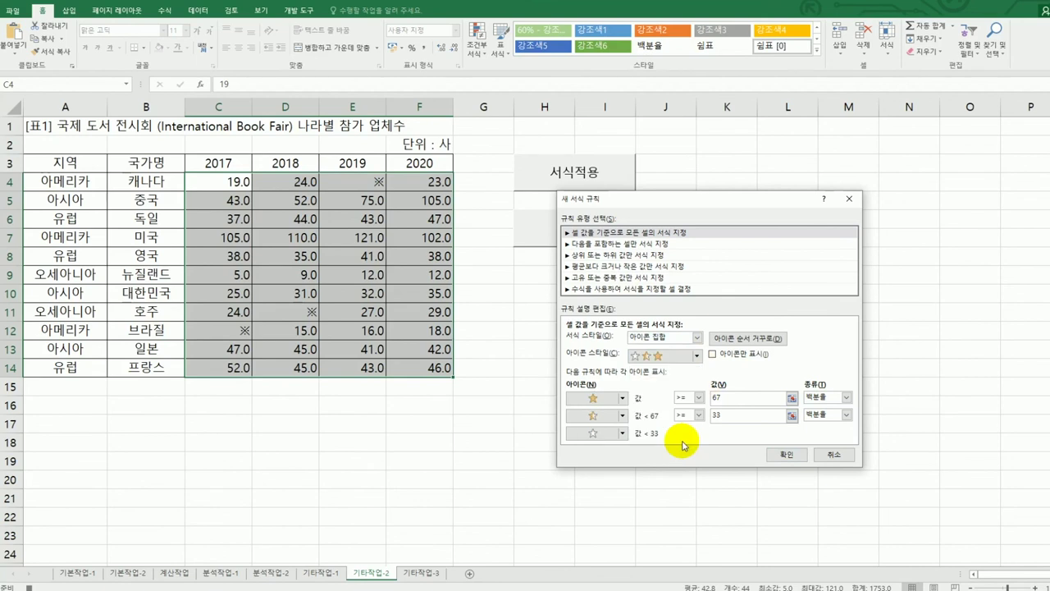
Set both icon thresholds to the number type (숫자), with the full star at >= 100 and the half star at >= 30
click(833, 401)
click(817, 409)
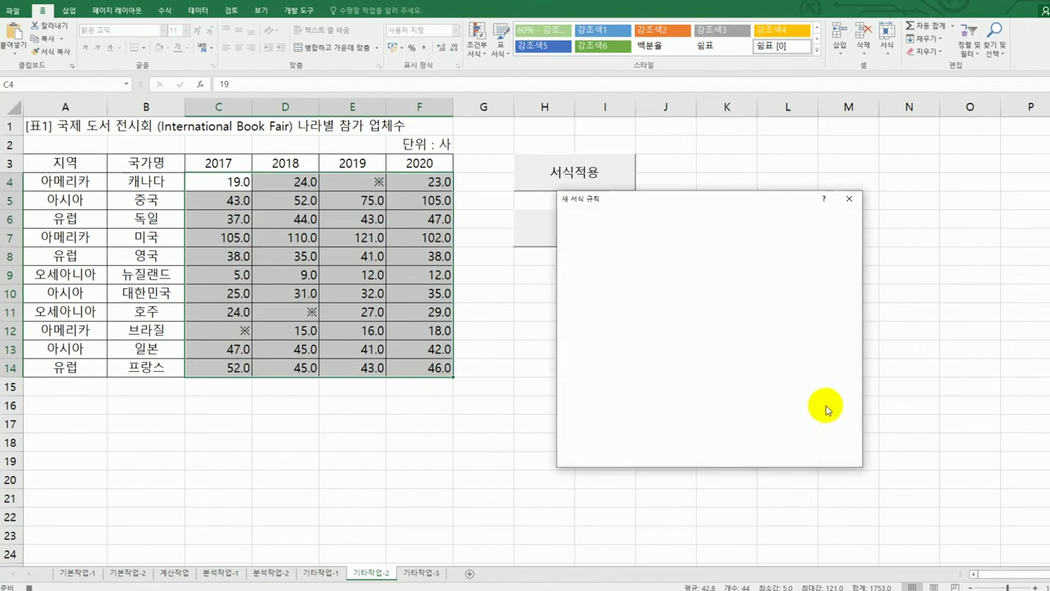
click(757, 395)
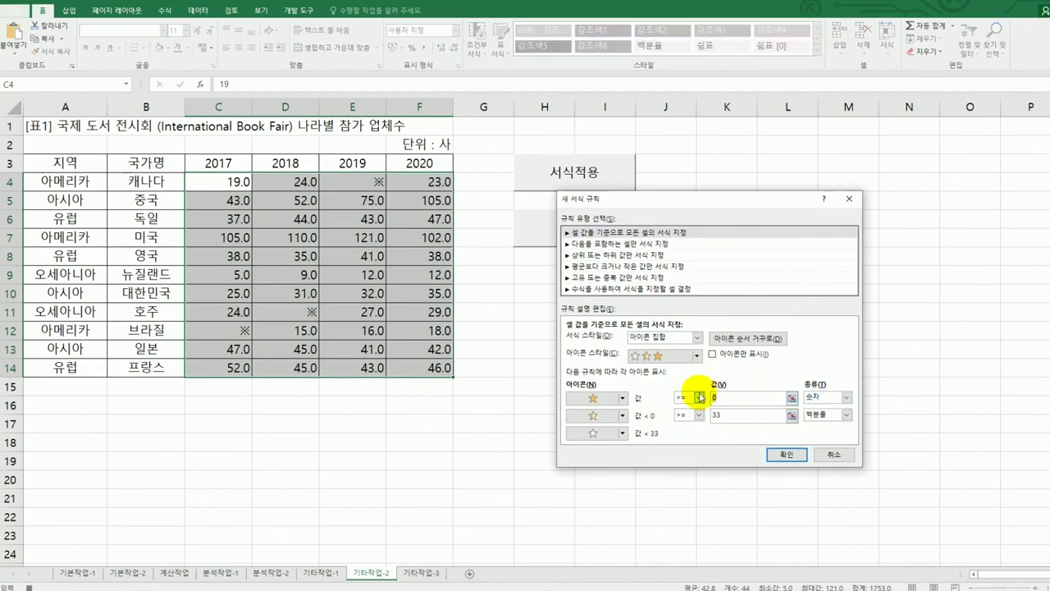
text(100)
click(831, 416)
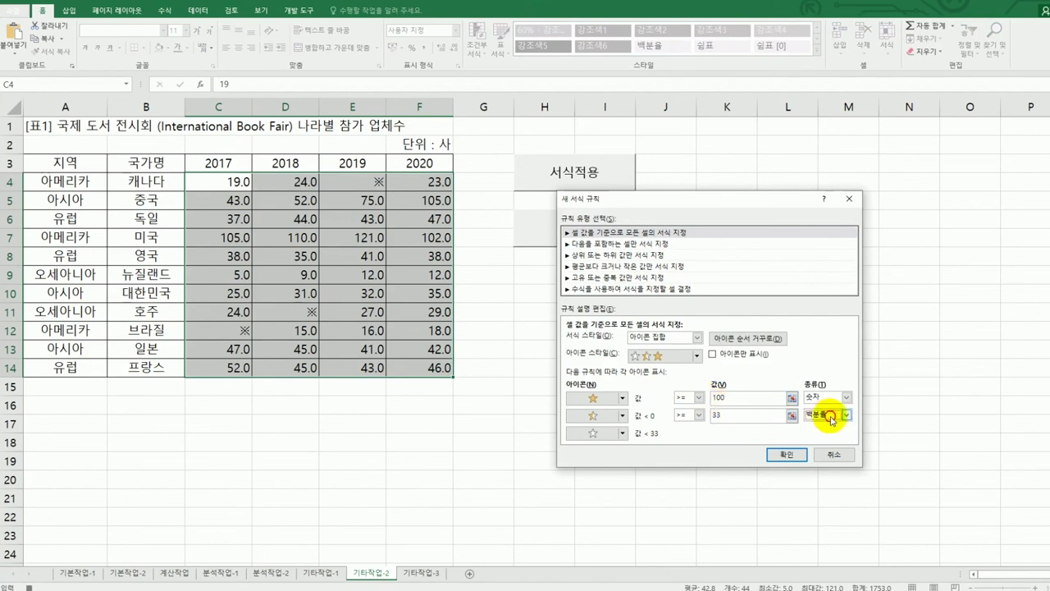
click(831, 416)
click(822, 428)
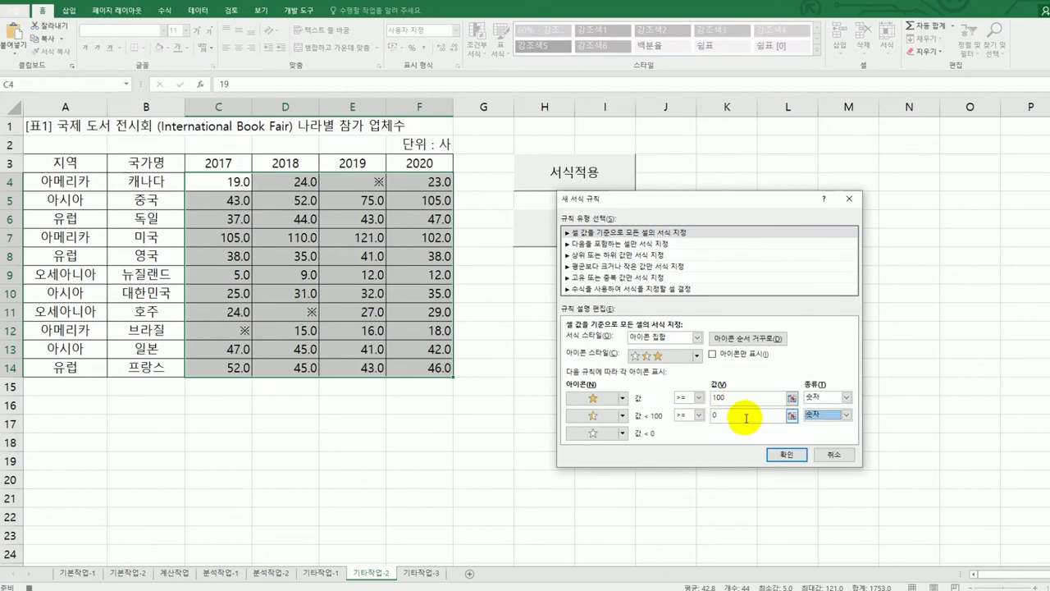
drag(746, 418, 698, 415)
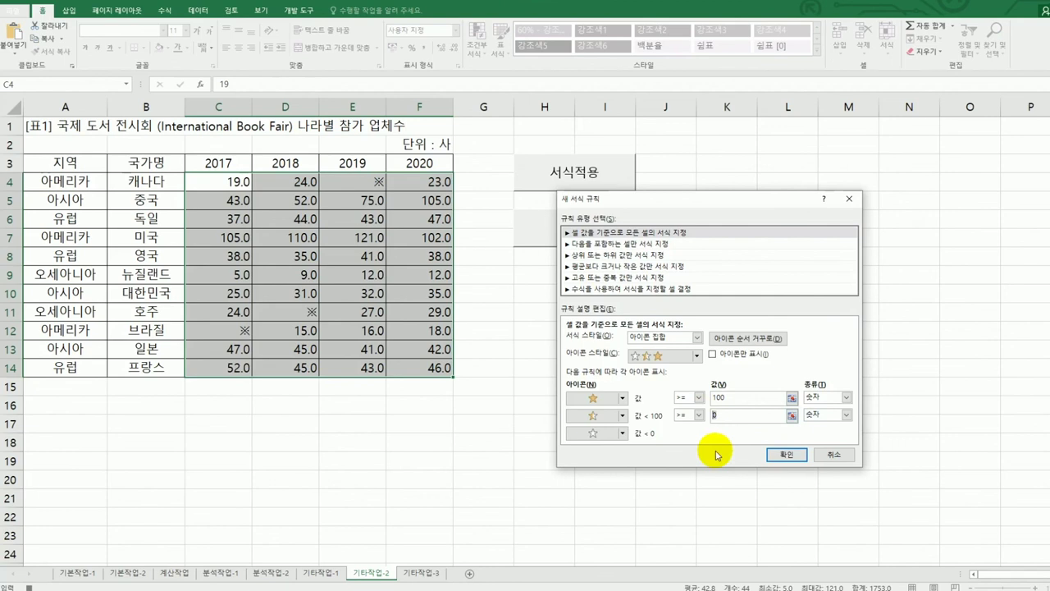
text(30)
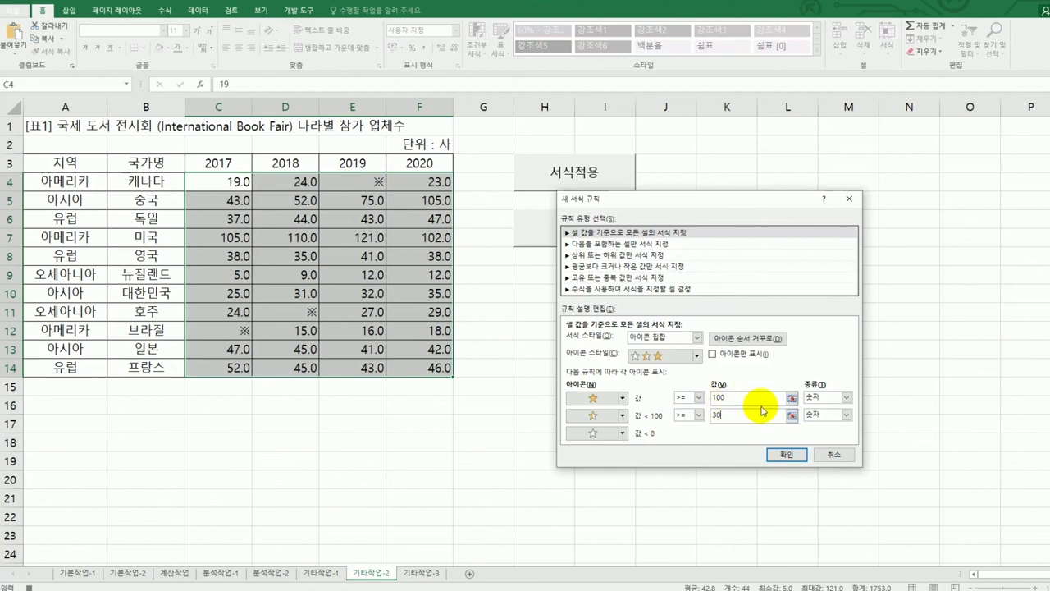
Apply the icon set rule, select cell F14, and stop recording the 아이콘별 macro
click(779, 454)
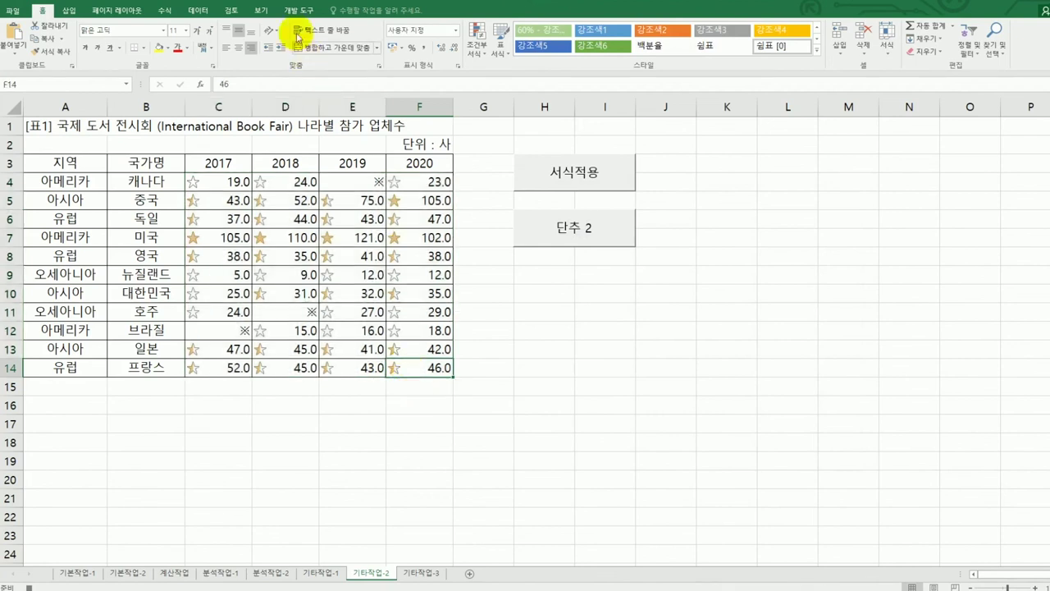
click(299, 10)
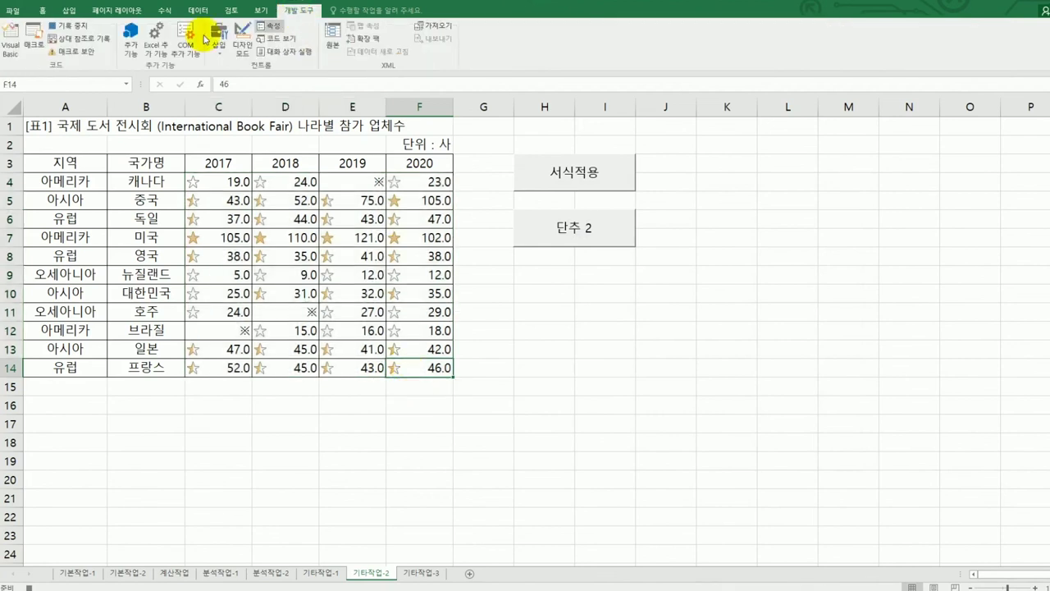
click(69, 25)
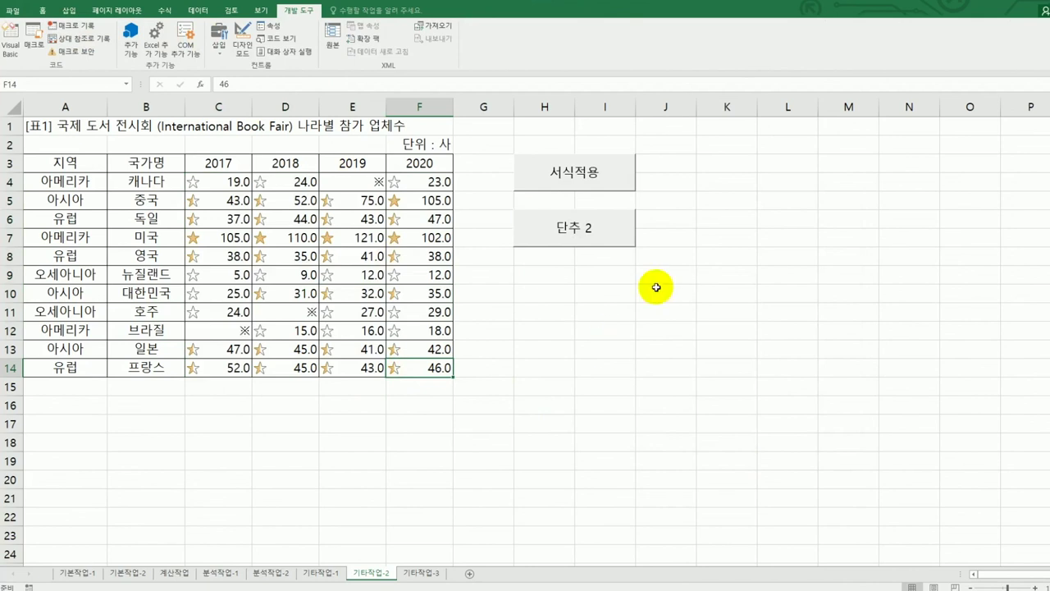
Change the label of the button at H6:I7 to 아이콘별
right_click(567, 226)
click(607, 275)
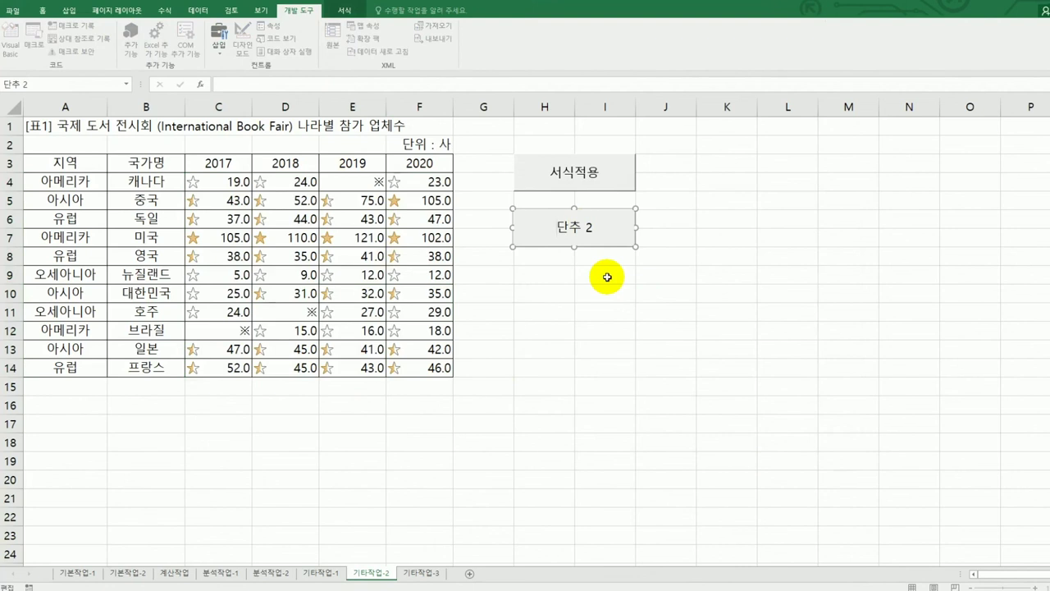
key(ctrl+a)
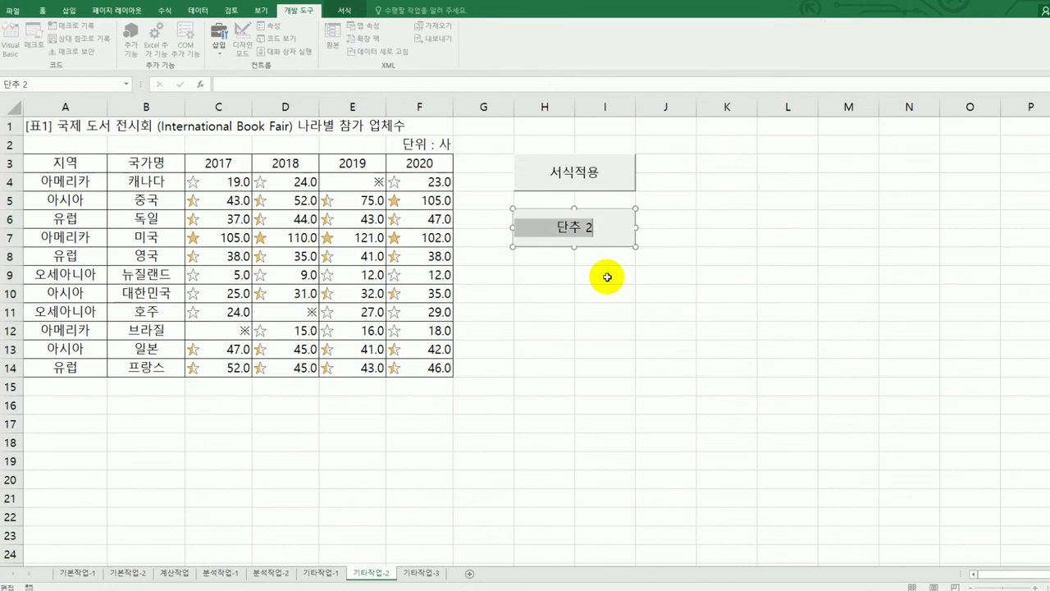
text(아이콘ㅂ)
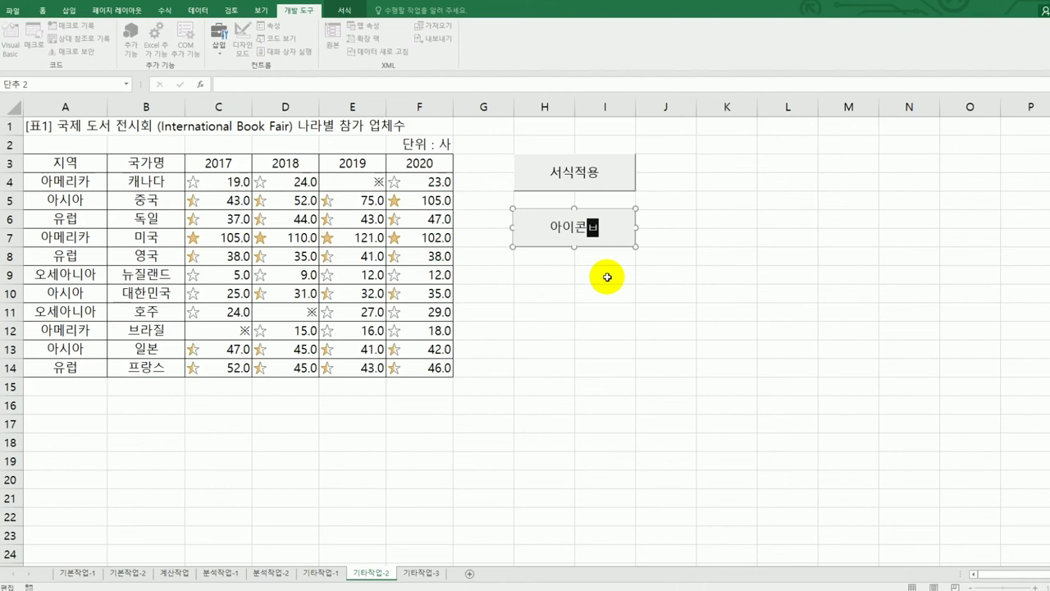
text(ㅕㄹ)
click(607, 278)
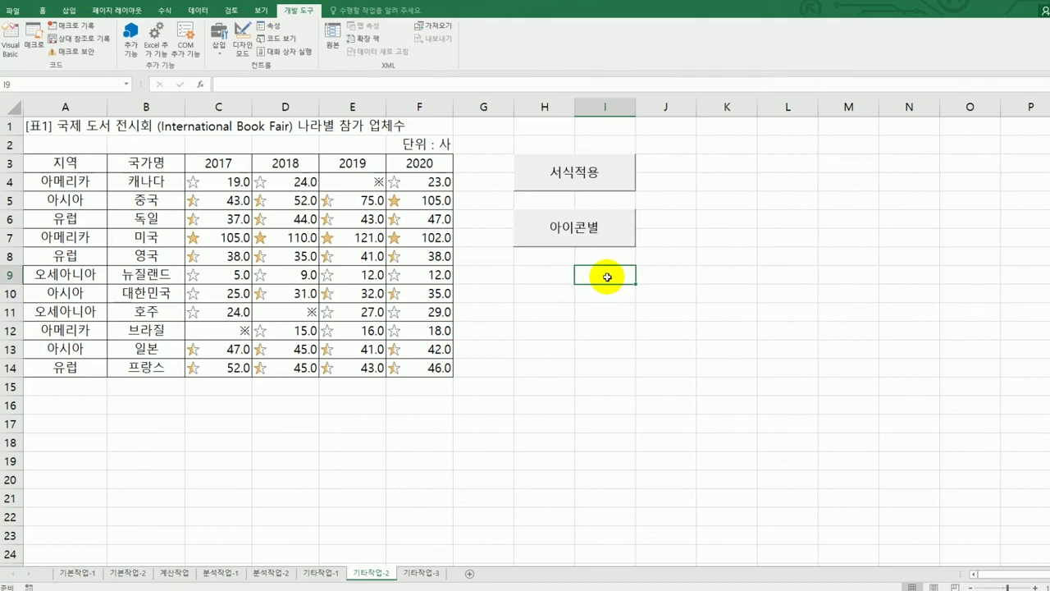
On sheet 기타작업-3, turn on design mode and open the Click event procedure of the 도서등록 button
click(426, 571)
click(635, 493)
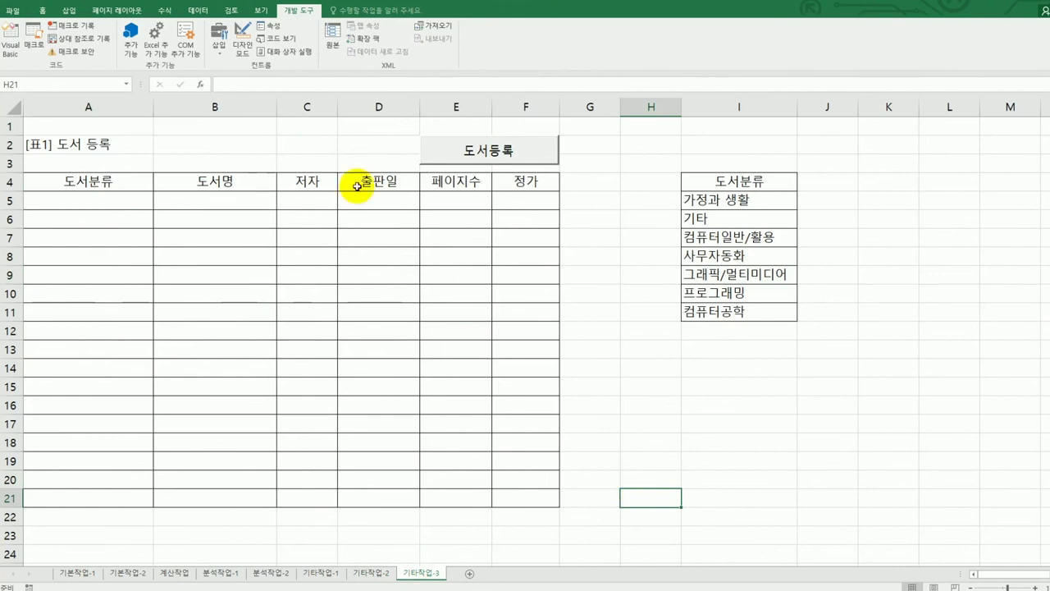
click(241, 49)
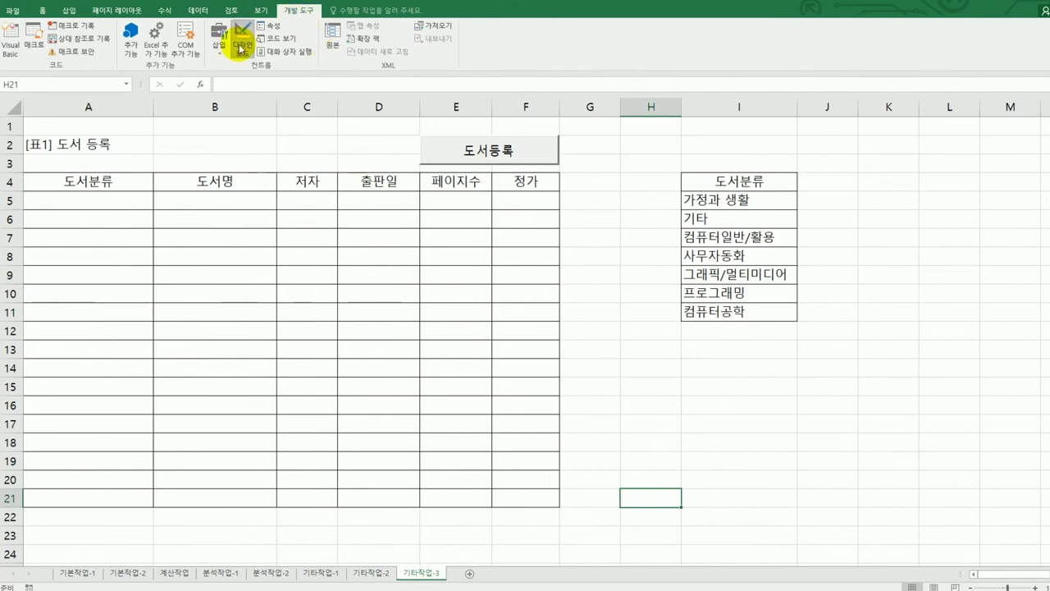
click(482, 146)
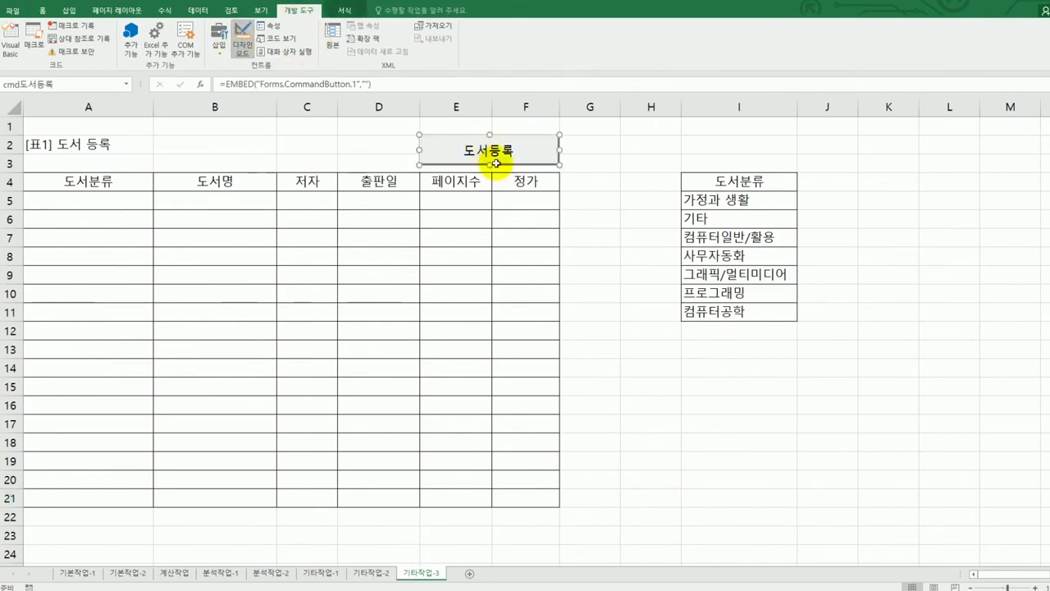
double_click(506, 153)
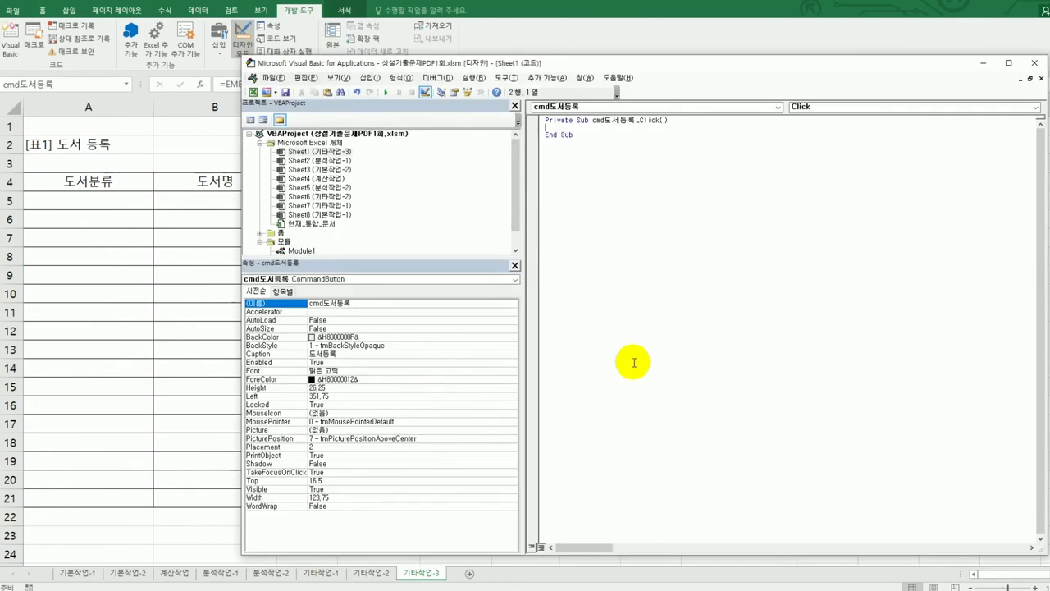
Add the statement 도서등록.Show to the cmd도서등록_Click procedure
text(도서등록.sh)
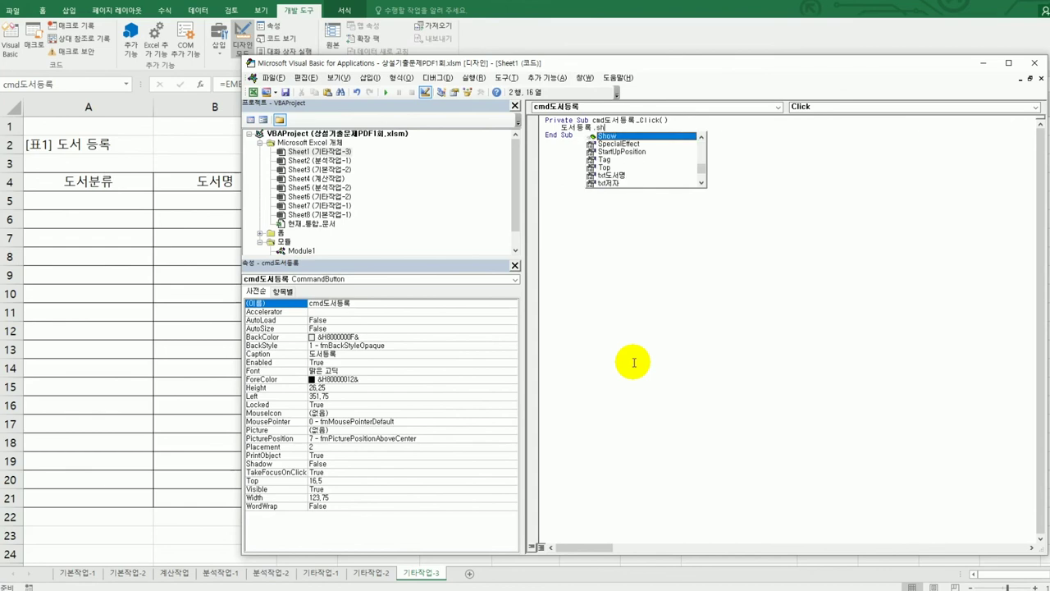
key(Tab)
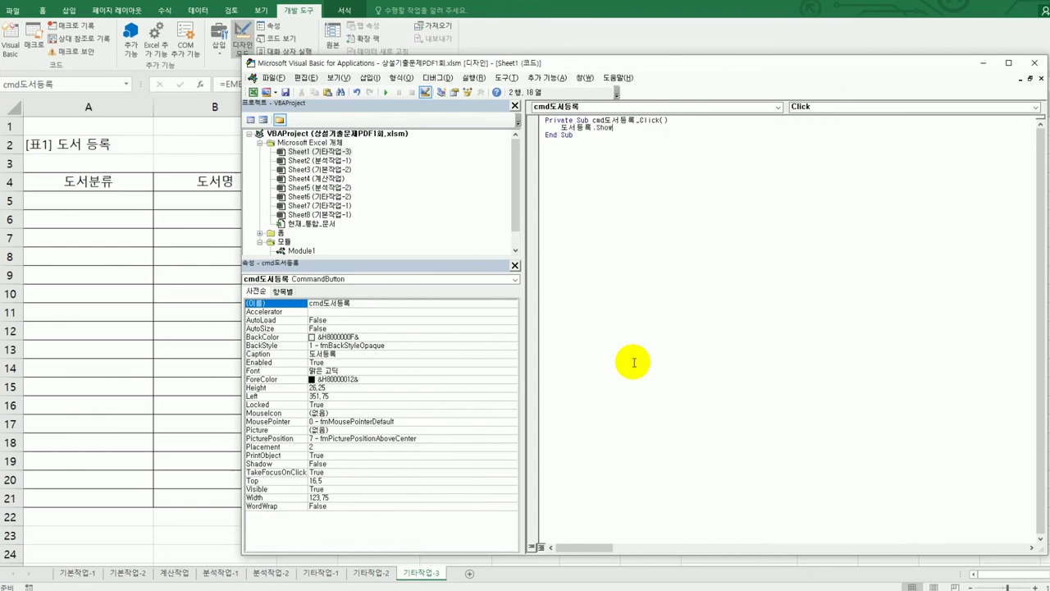
click(634, 361)
Open the code of the 도서등록 user form and create its UserForm_Initialize procedure
double_click(279, 234)
double_click(297, 241)
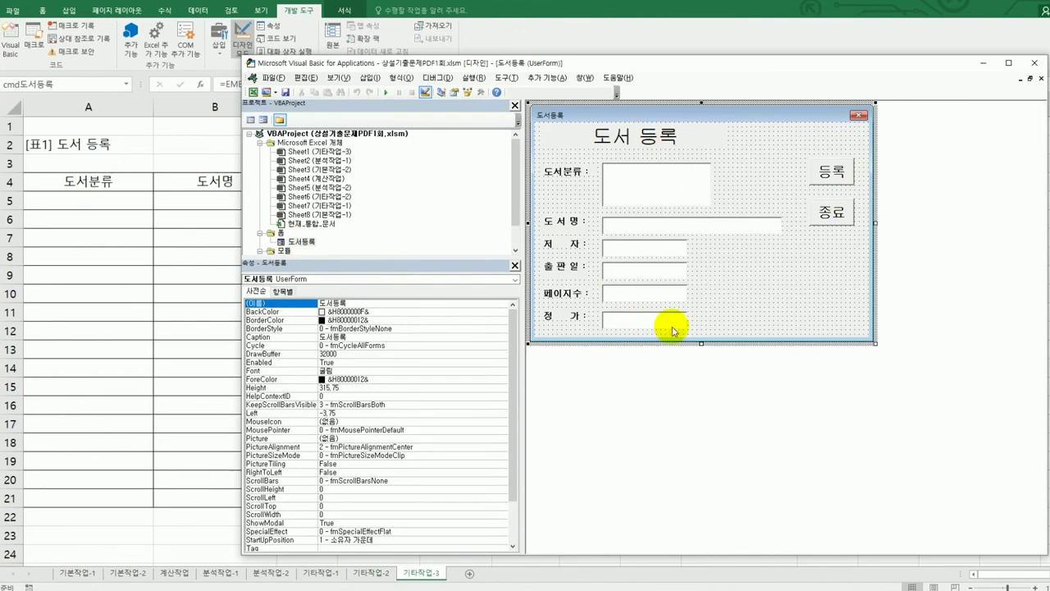
click(250, 119)
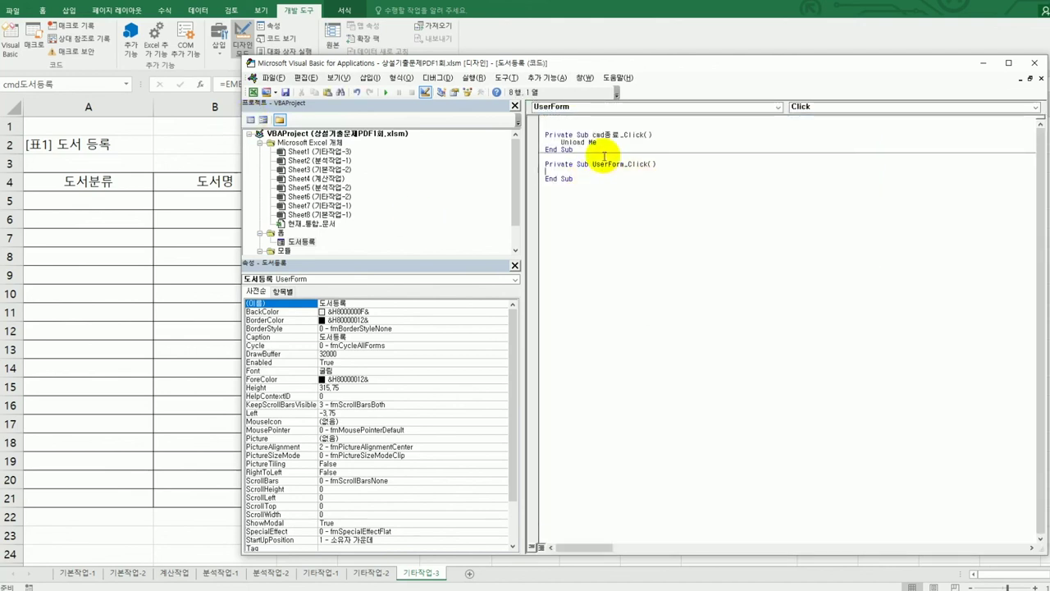
click(827, 108)
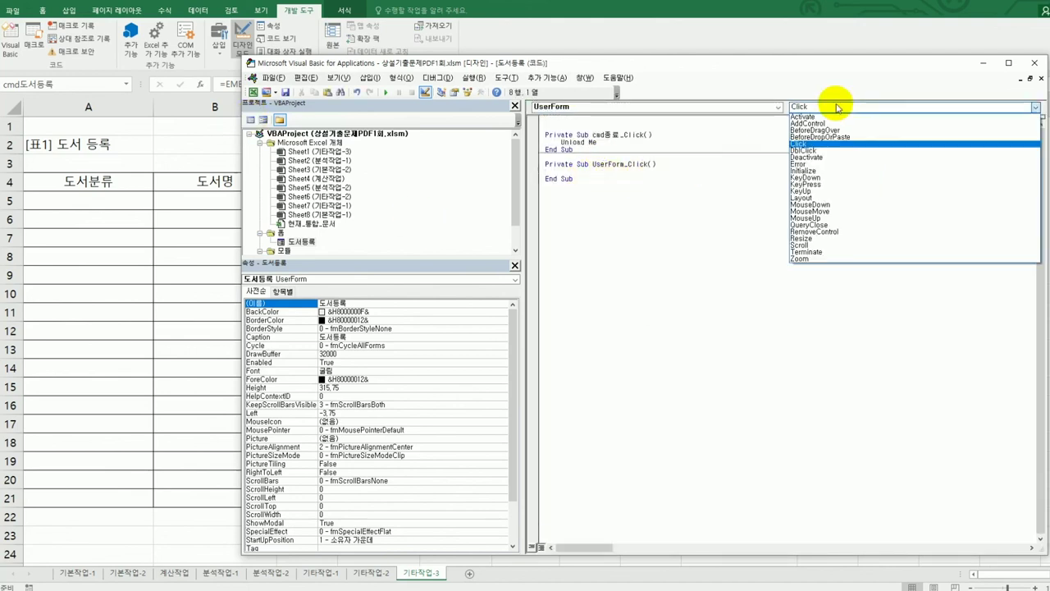
click(834, 171)
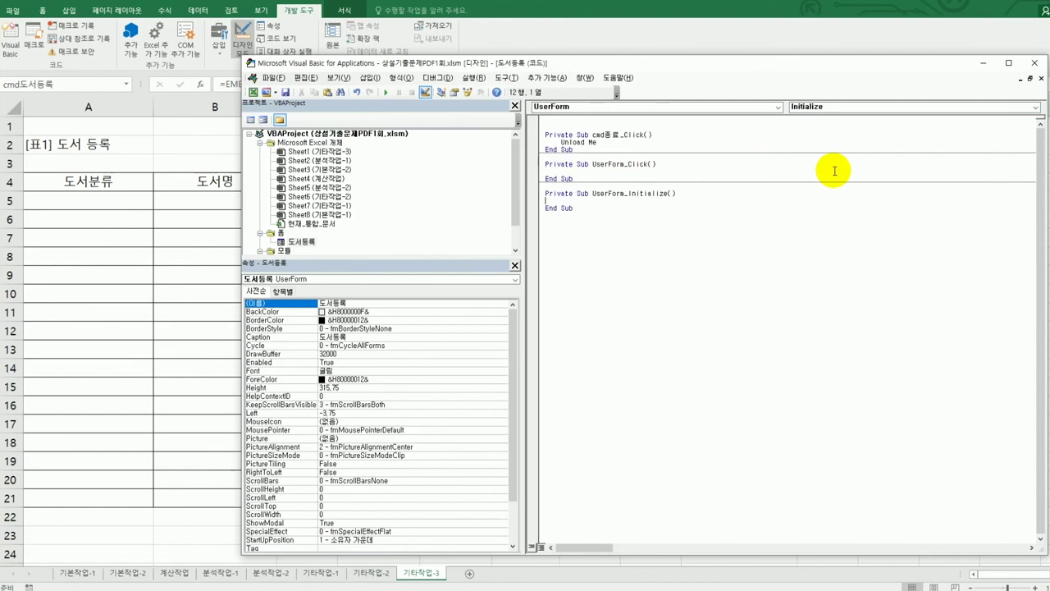
In UserForm_Initialize, set the source of the book category list with lst도서분류.RowSource = "I5:I11"
key(Tab)
text(lst도서분류.Row)
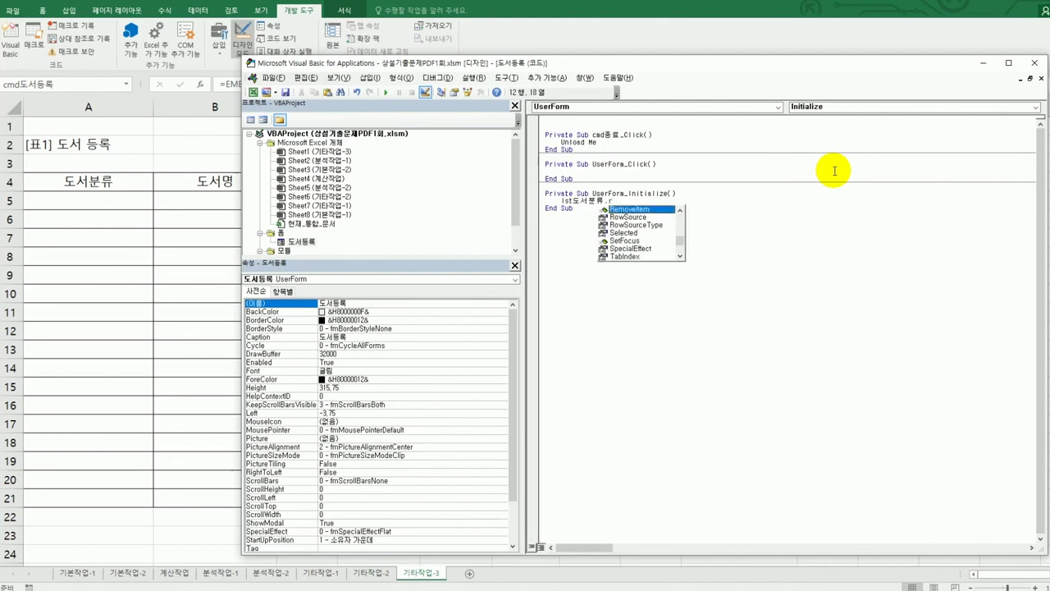
key(Tab)
text(= )
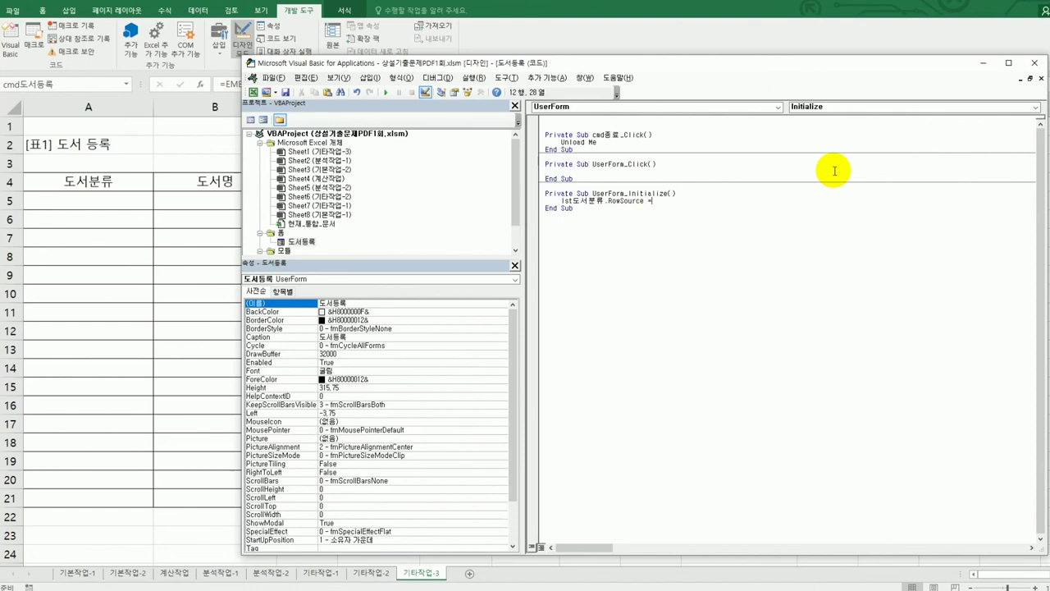
text("I5:I11")
key(Down)
Create the Click event procedure of the 등록 button on the 도서등록 user form
double_click(298, 244)
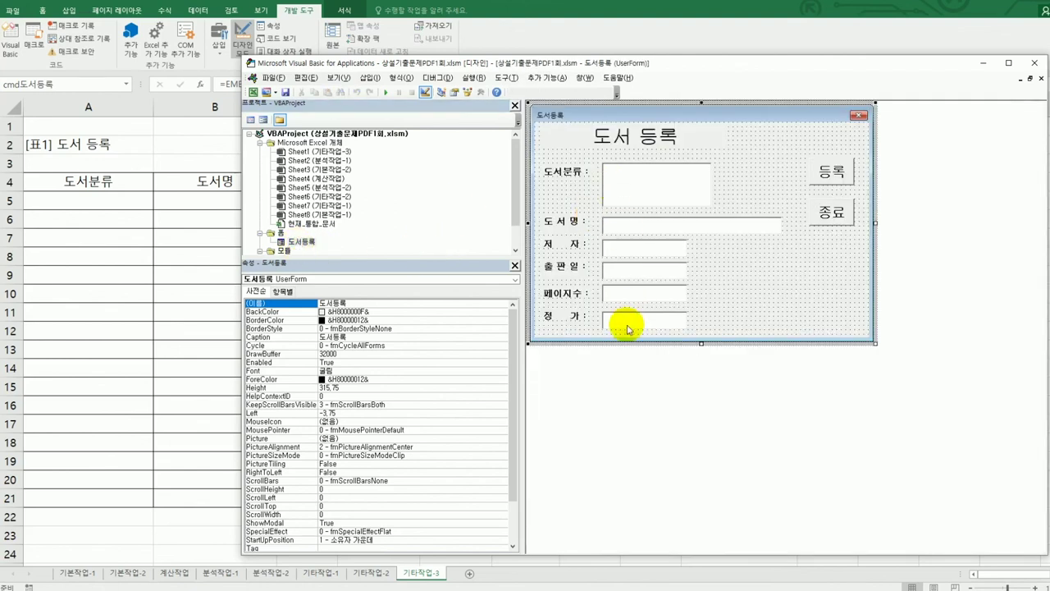
click(849, 174)
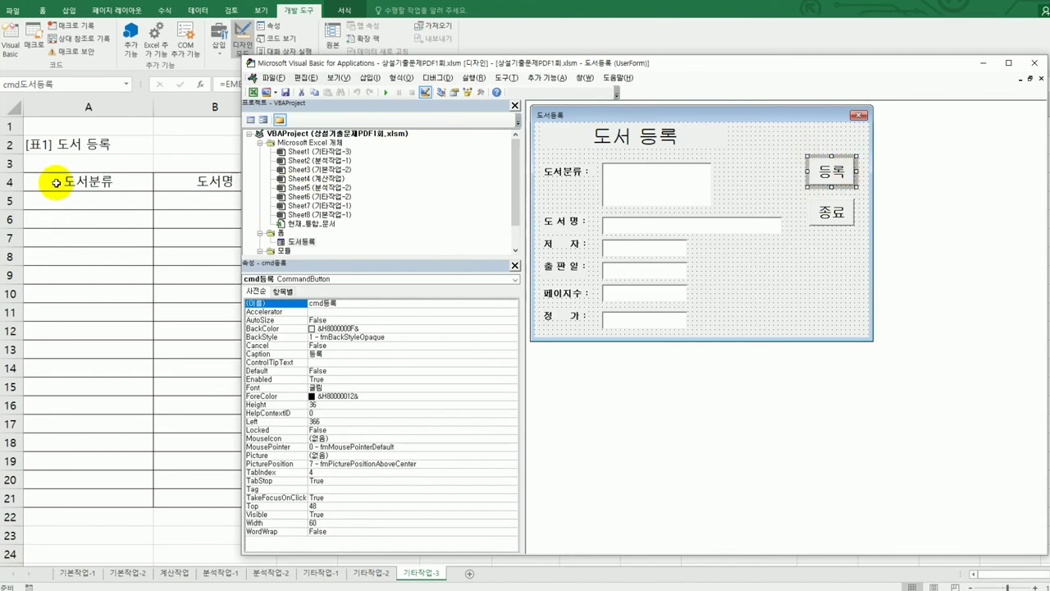
double_click(829, 174)
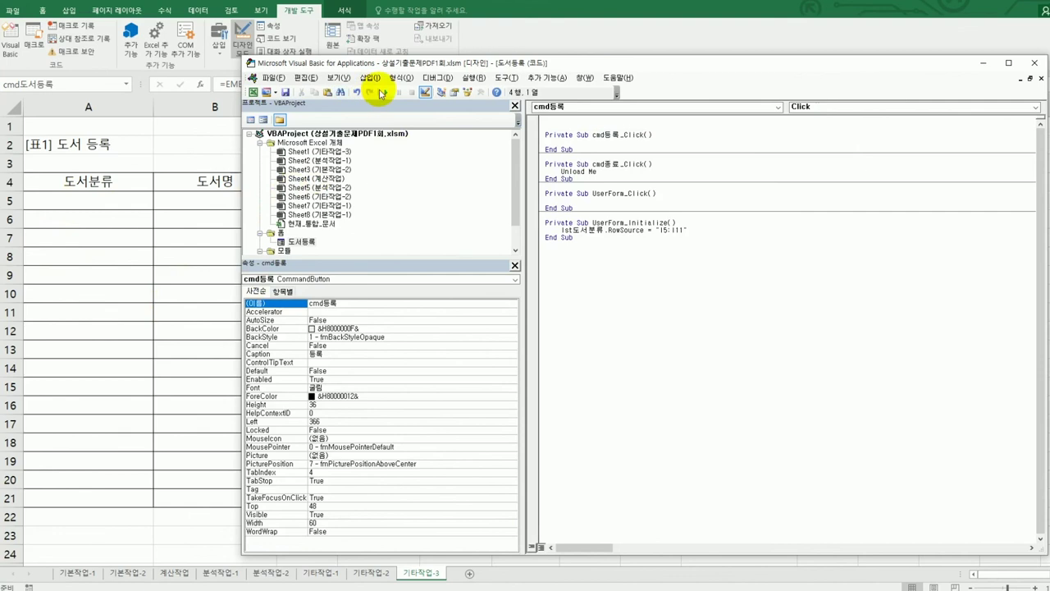
Check the book table's header position on the sheet and add i = Range("a4").CurrentRegion.Rows.Count + 4 to the cmd등록_Click procedure
click(983, 62)
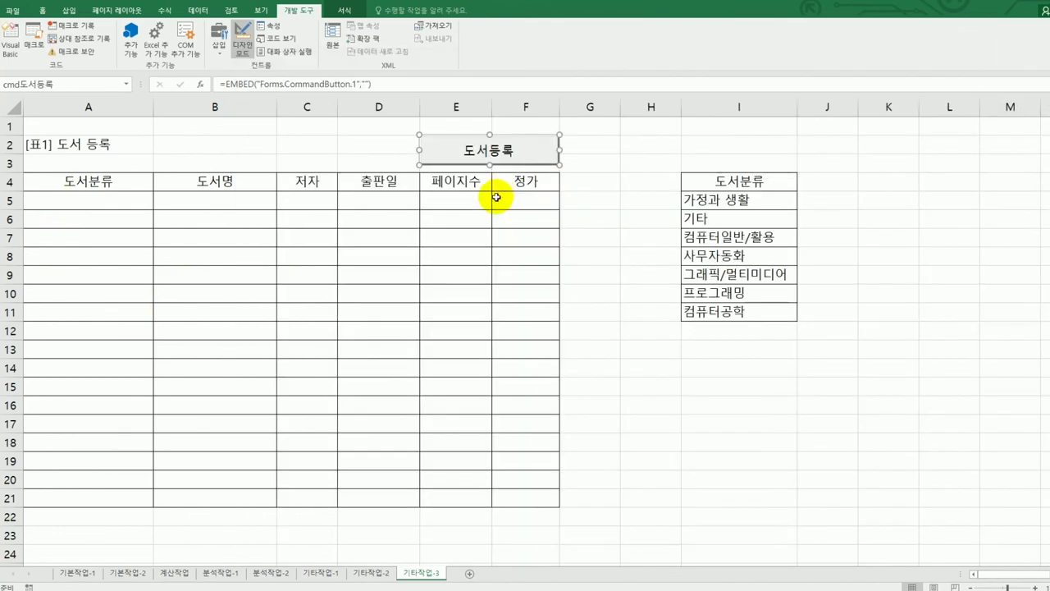
click(90, 185)
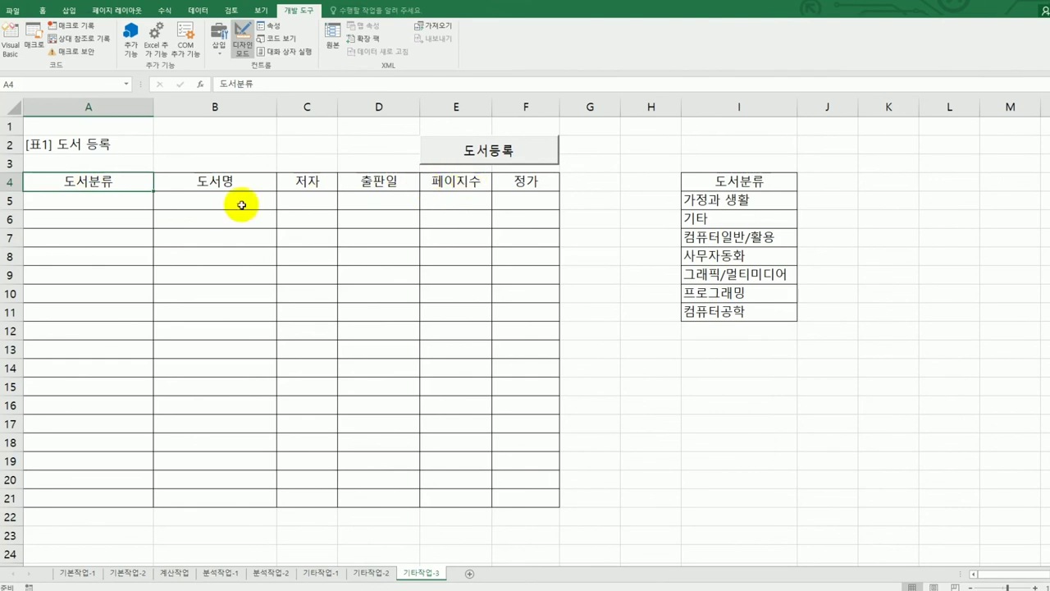
click(137, 206)
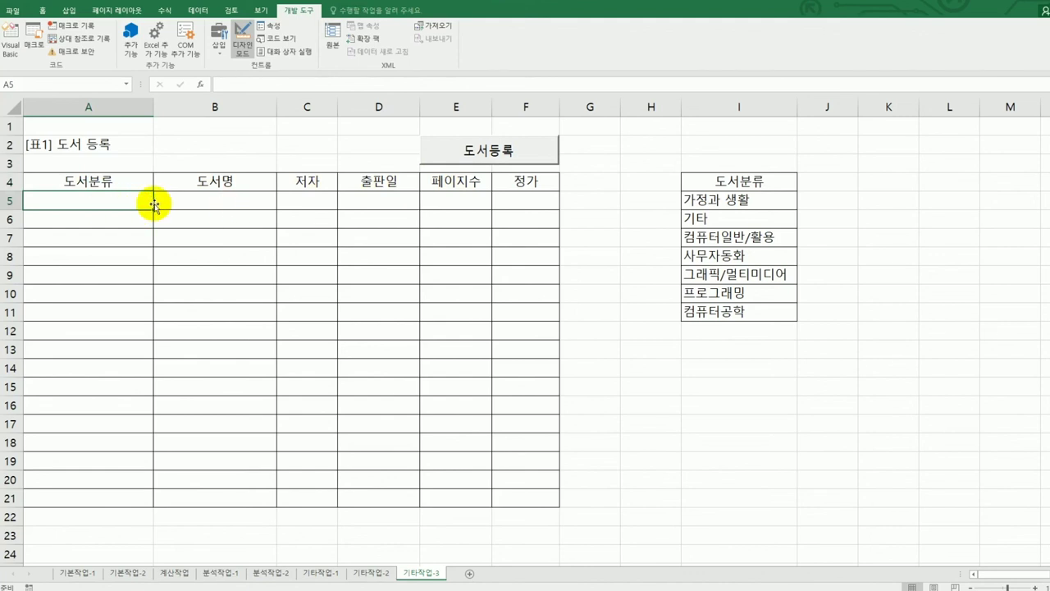
click(12, 45)
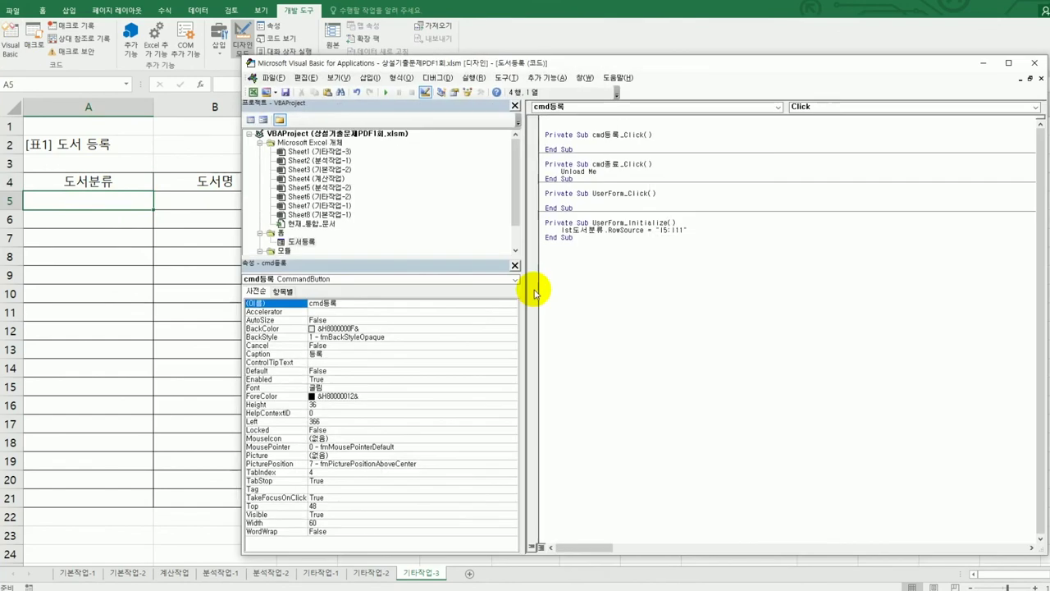
key(Return)
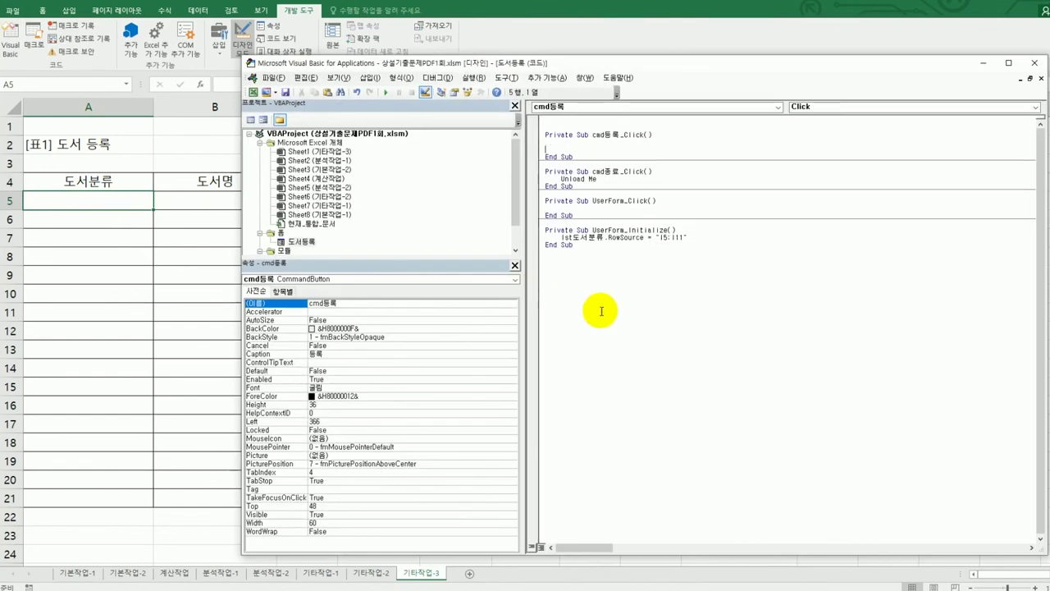
text(i = range(")
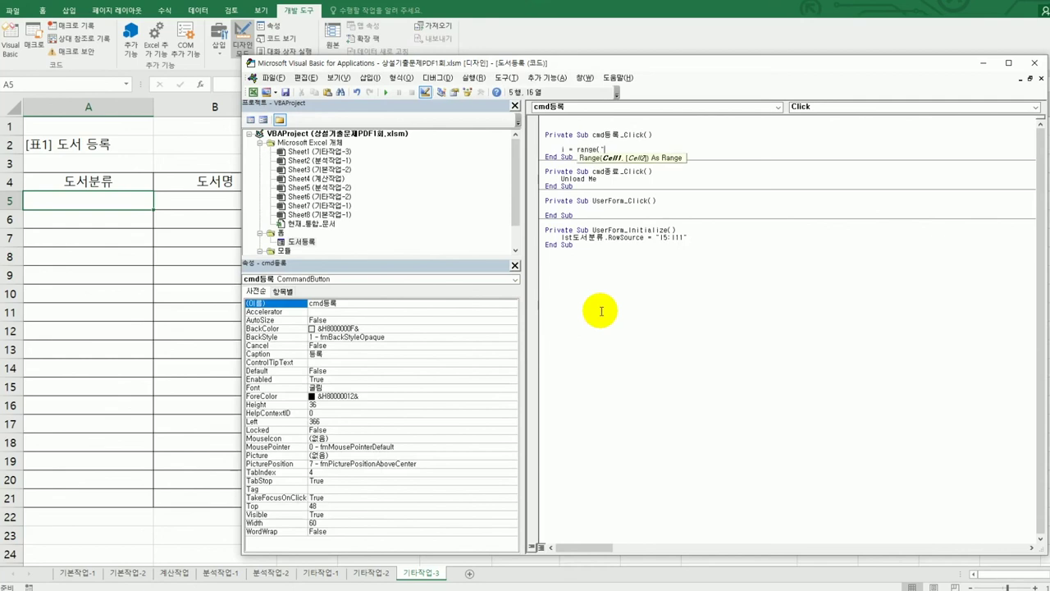
text(a4").cu)
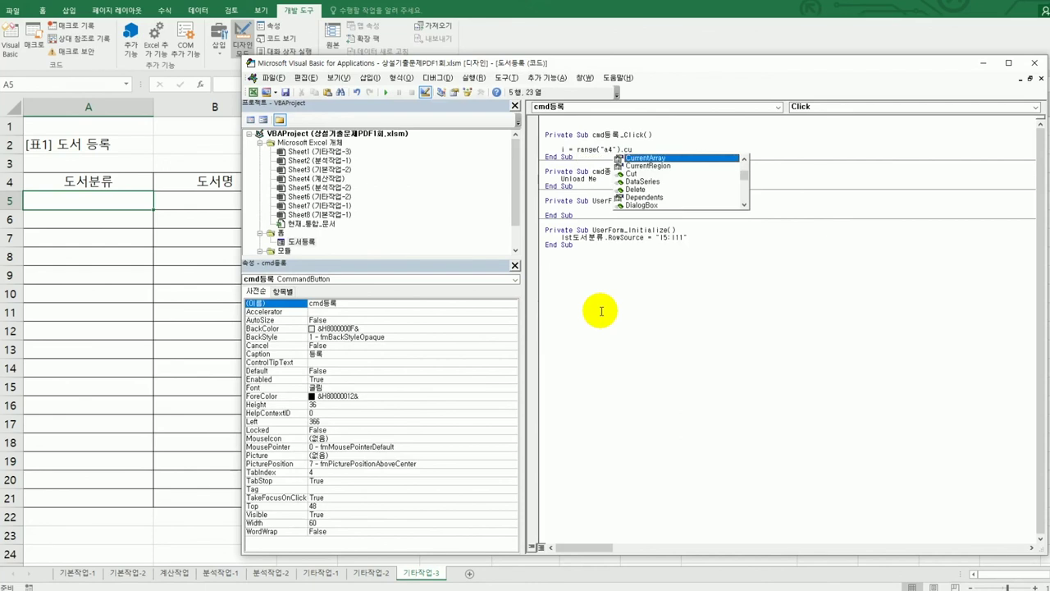
key(Tab)
text(.Rows.)
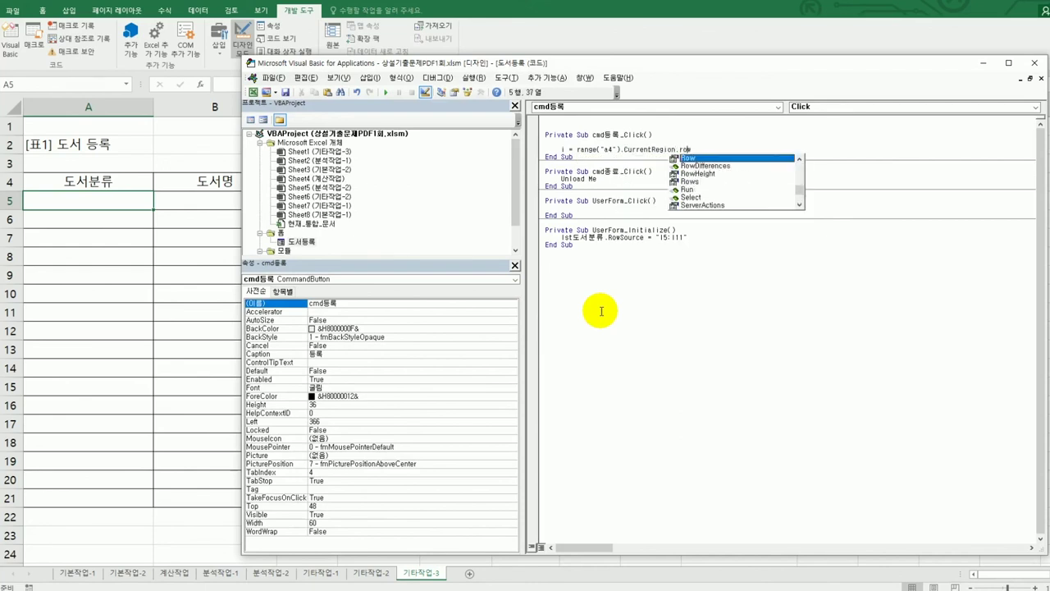
text(count )
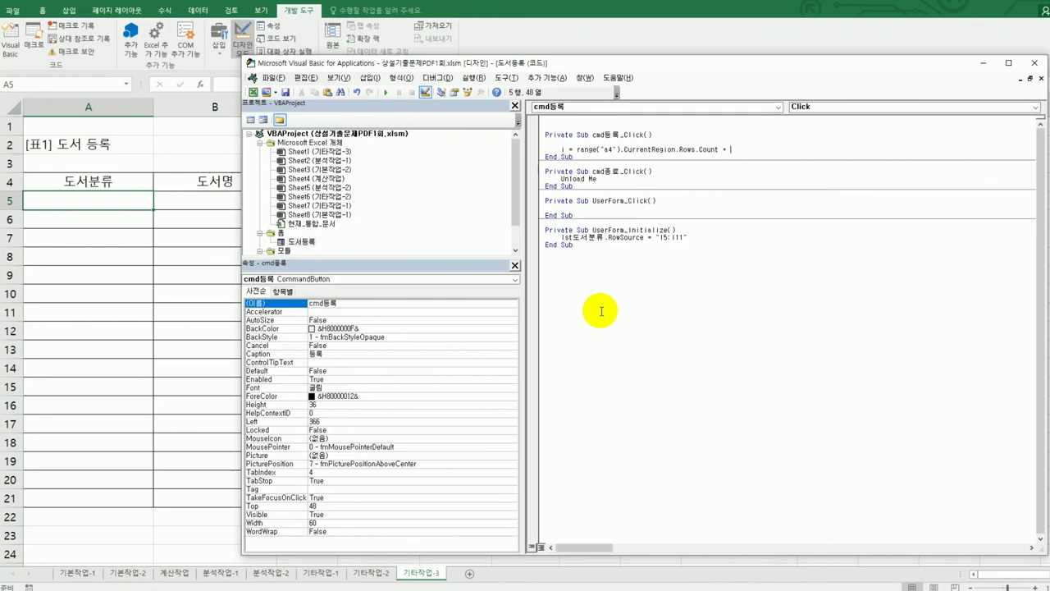
text(+ 4)
key(Return)
key(Return)
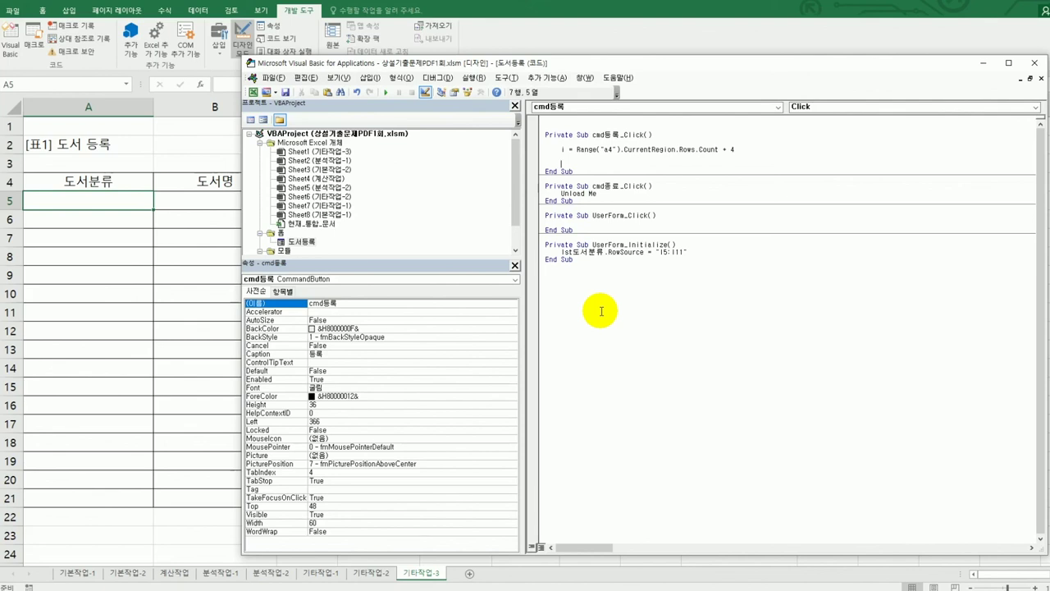
Add the statement cells(i,1) = lst도서분류.List(lst도서분류.ListIndex,0) below the row calculation in cmd등록_Click
text(cells()
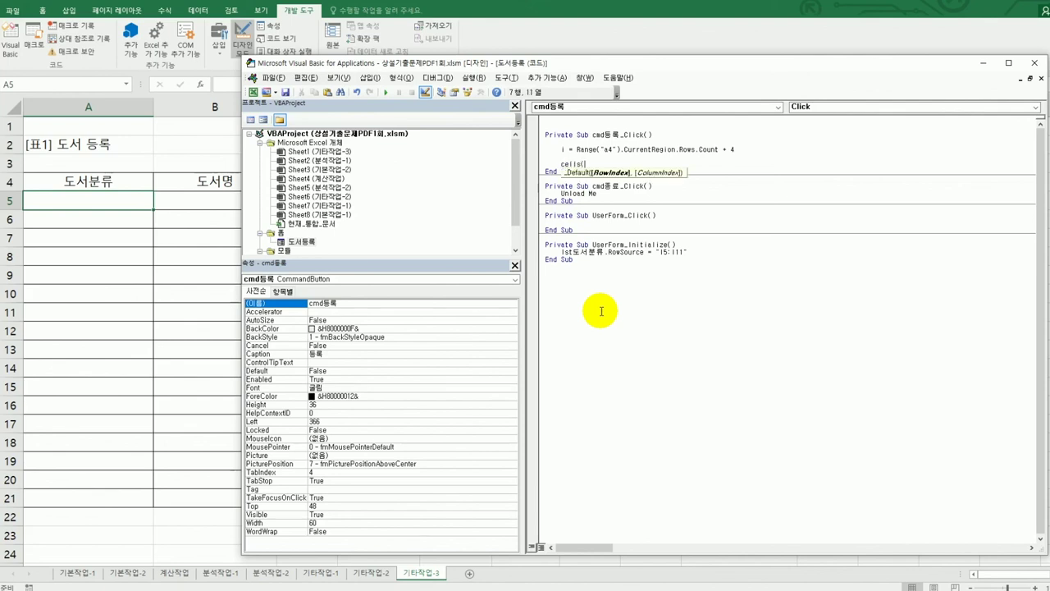
text(i,2))
key(BackSpace)
key(BackSpace)
text(1) =)
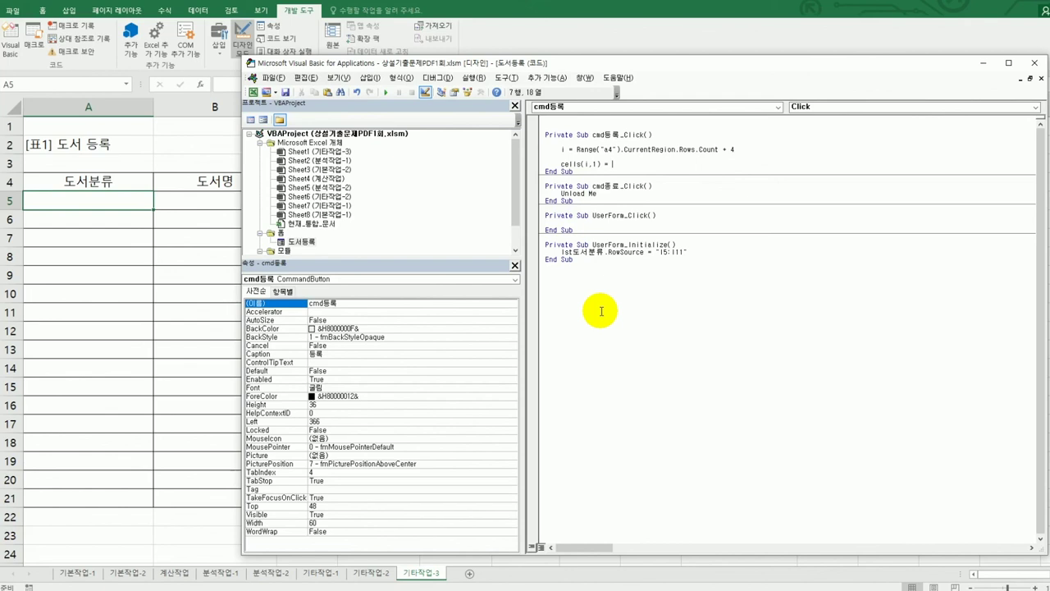
text( ls)
text(ㄷㅗㅅ)
key(BackSpace)
key(BackSpace)
key(BackSpace)
text(도서분류)
text(.)
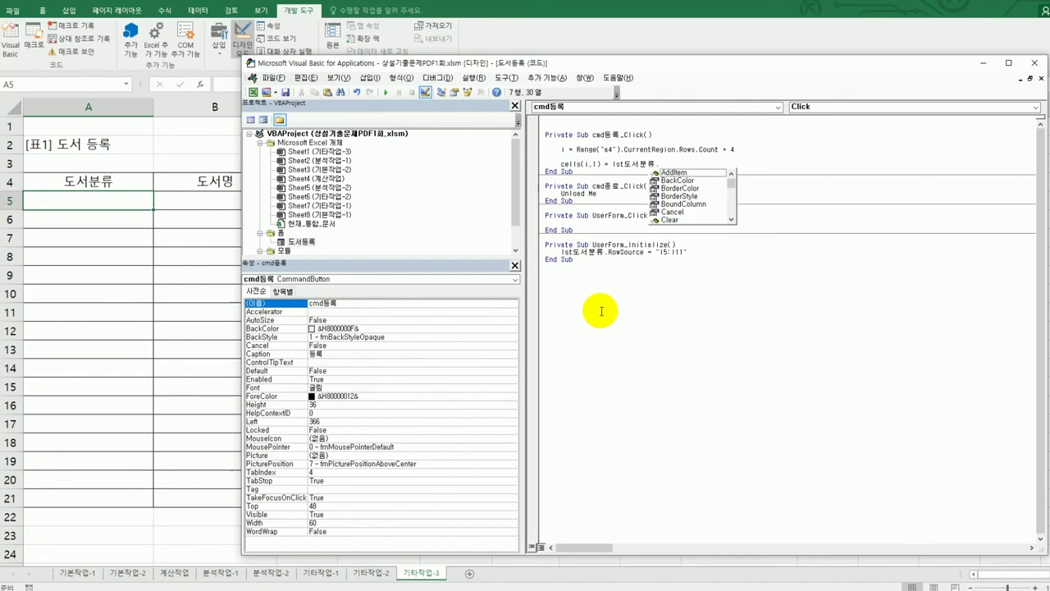
text(List)
key(Escape)
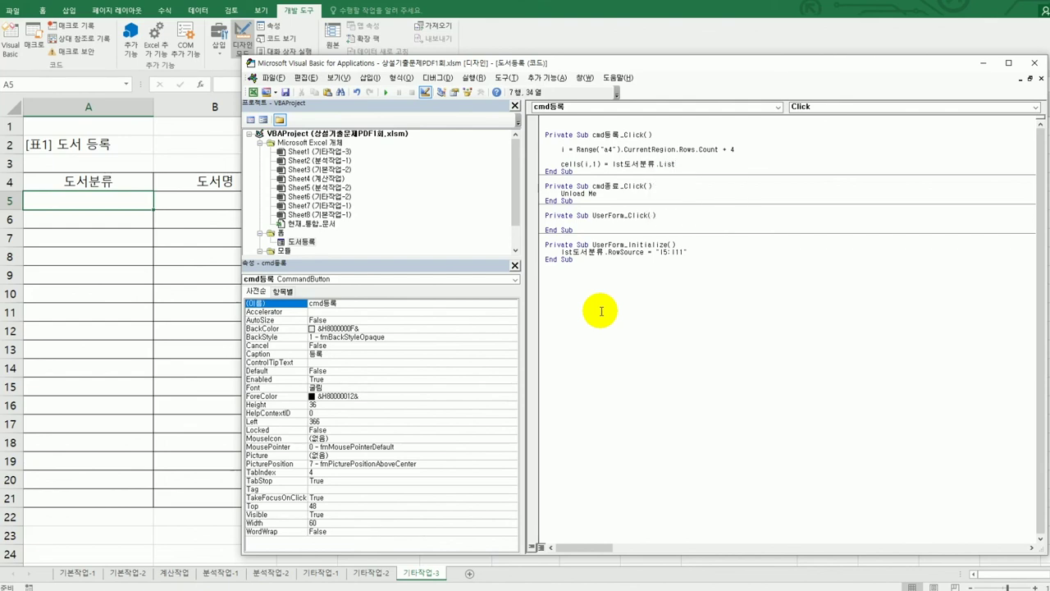
text(()
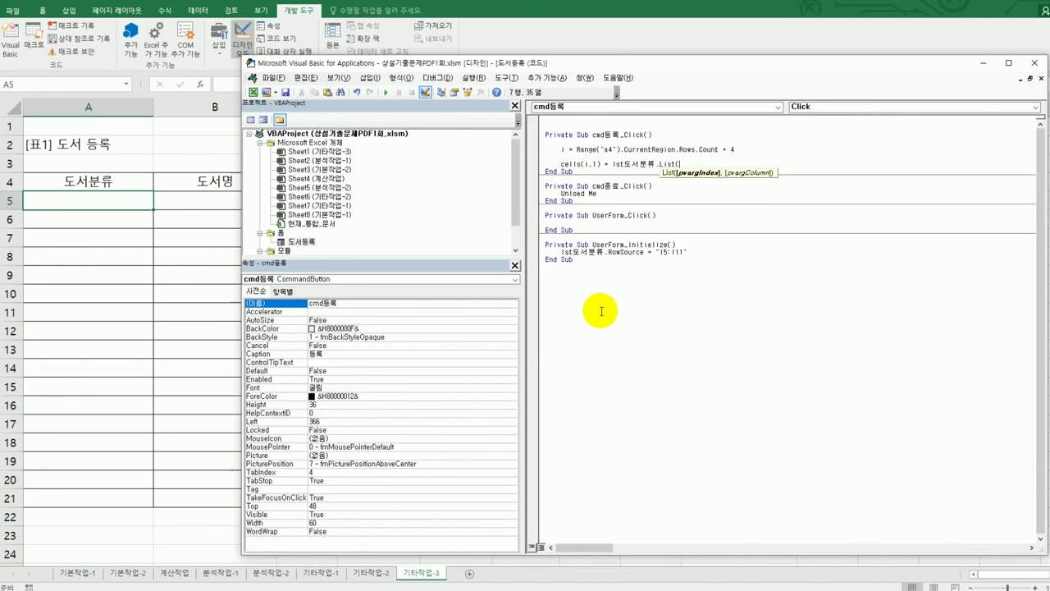
text(lst도서분류.)
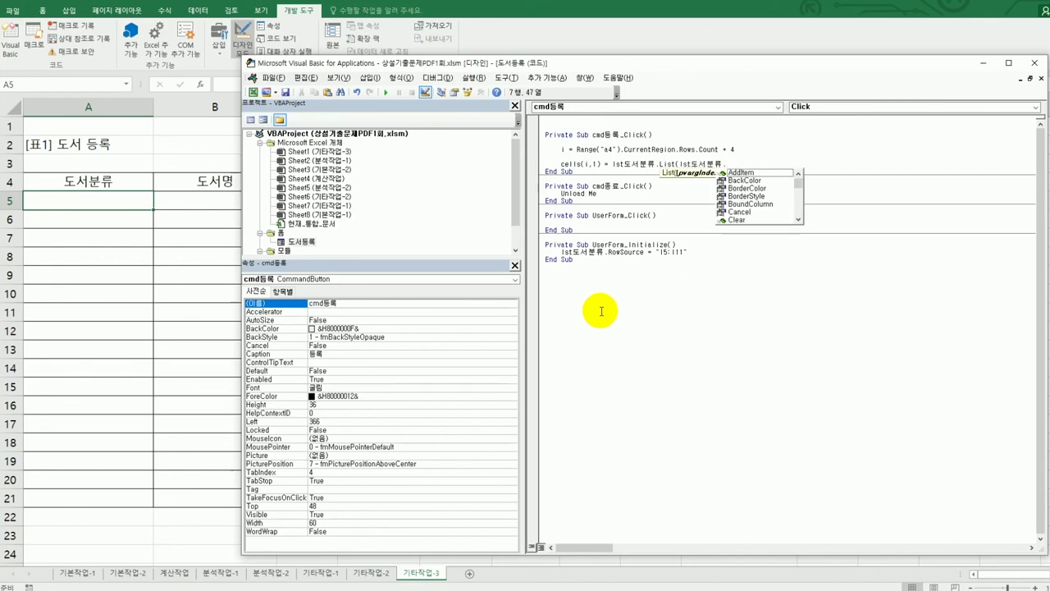
text(ListIndex )
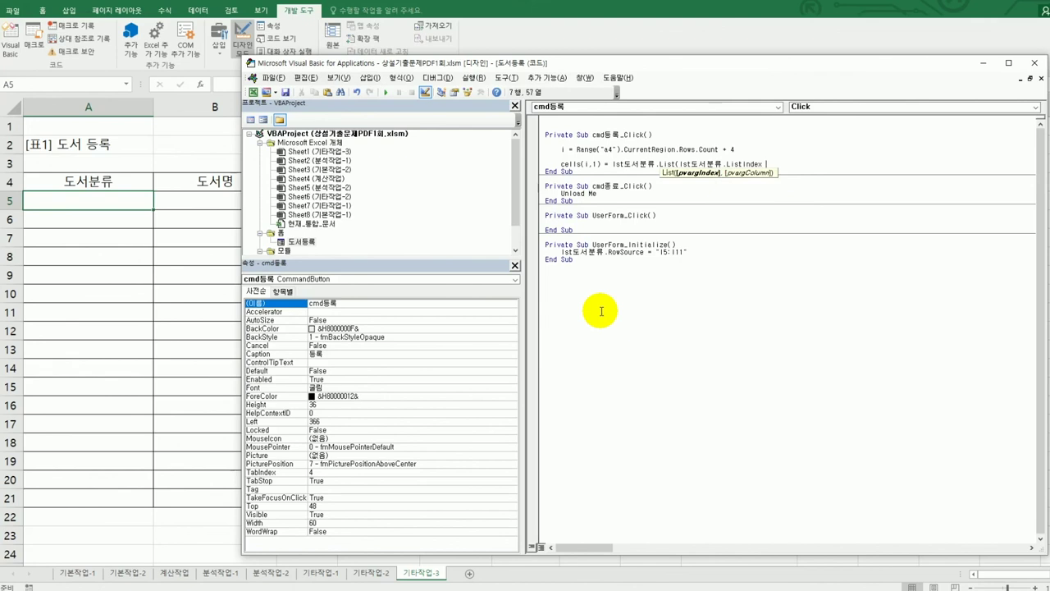
text(,)
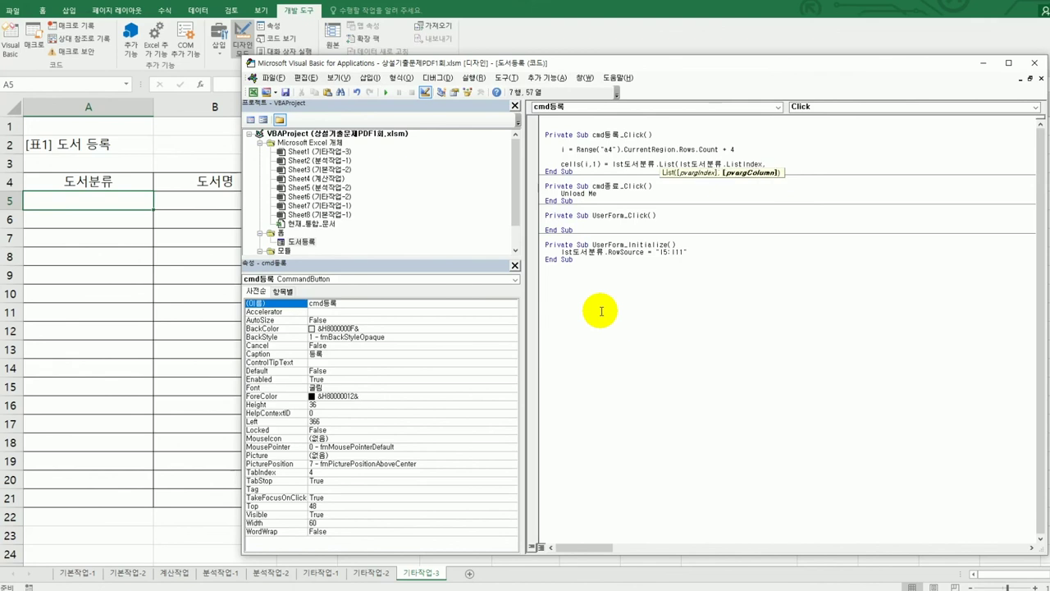
text(0))
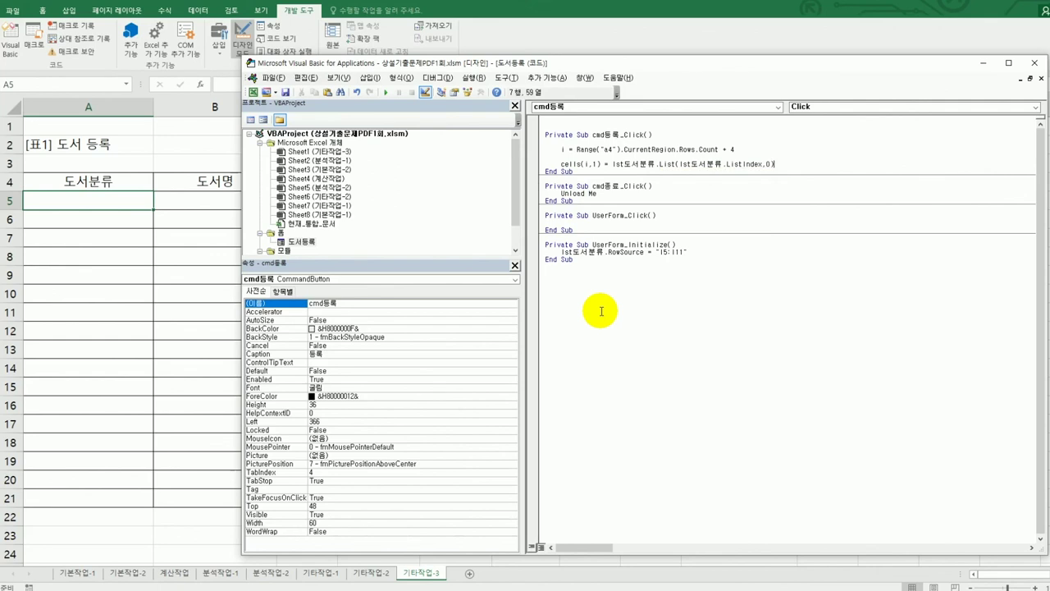
Return to sheet 기타작업-3, turn off design mode and open the 도서등록 form beside the category table
click(1034, 64)
click(243, 48)
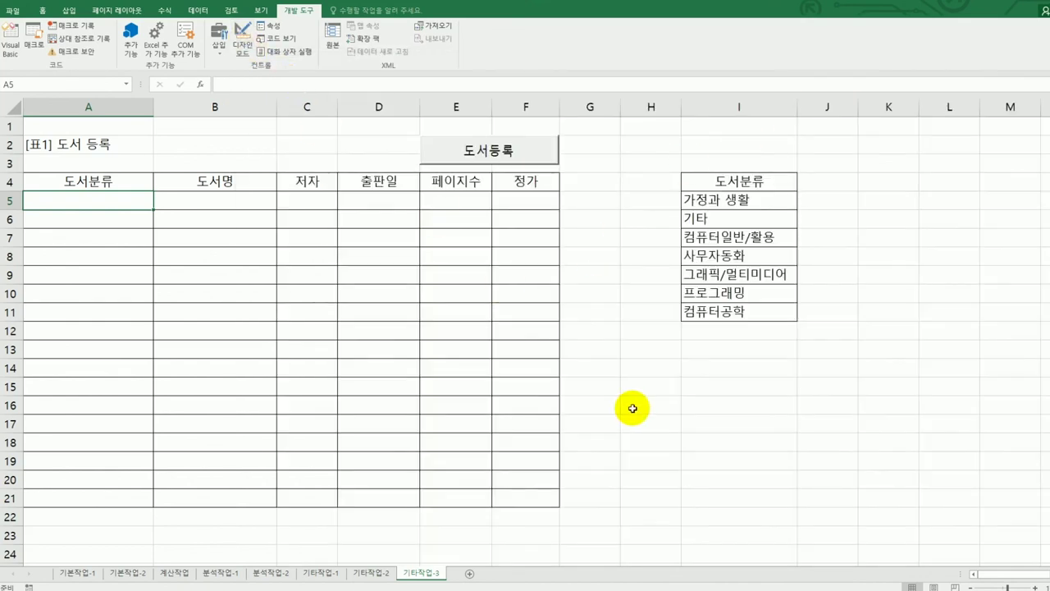
click(635, 408)
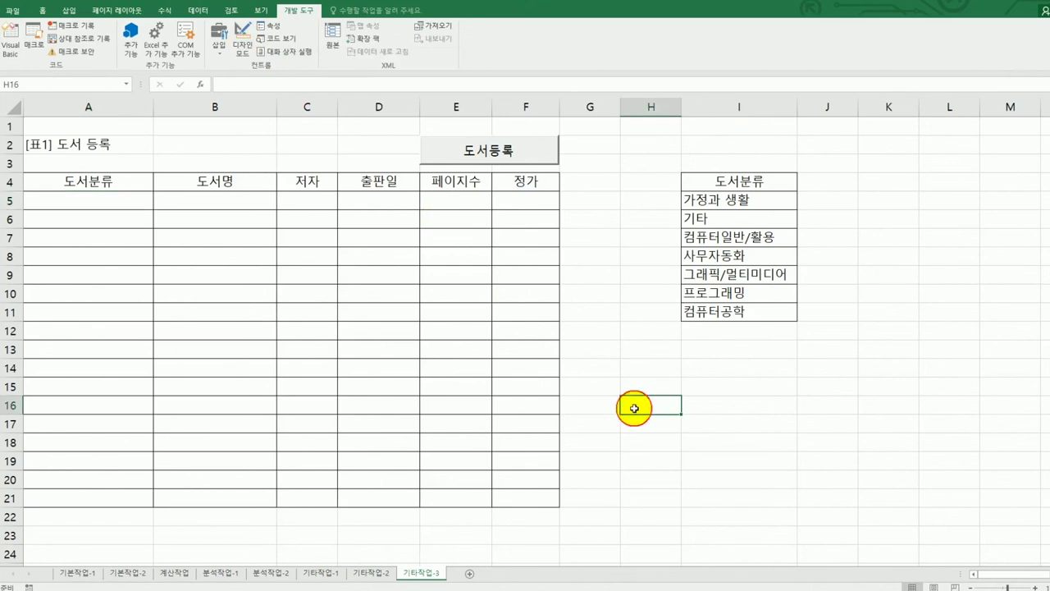
click(513, 149)
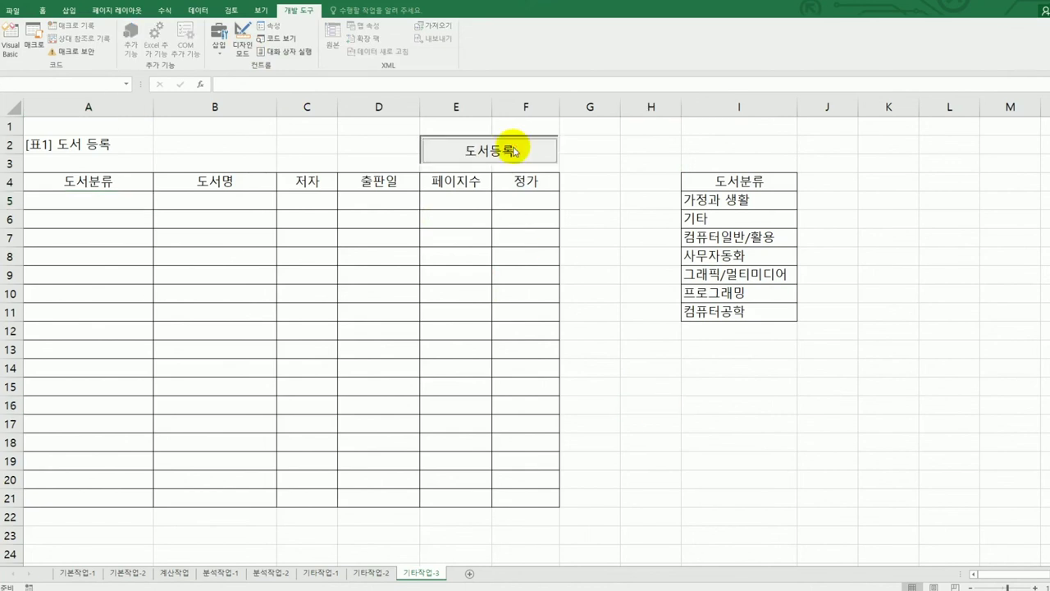
drag(530, 187, 421, 224)
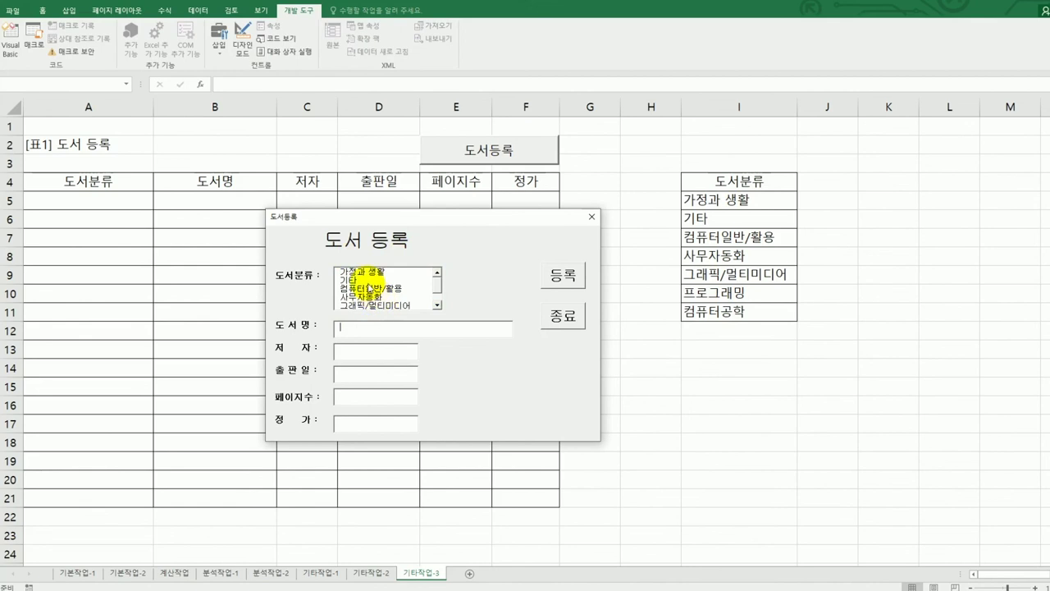
Try several entries of the 도서분류 list, register 가정과 생활 and exit the form
click(366, 281)
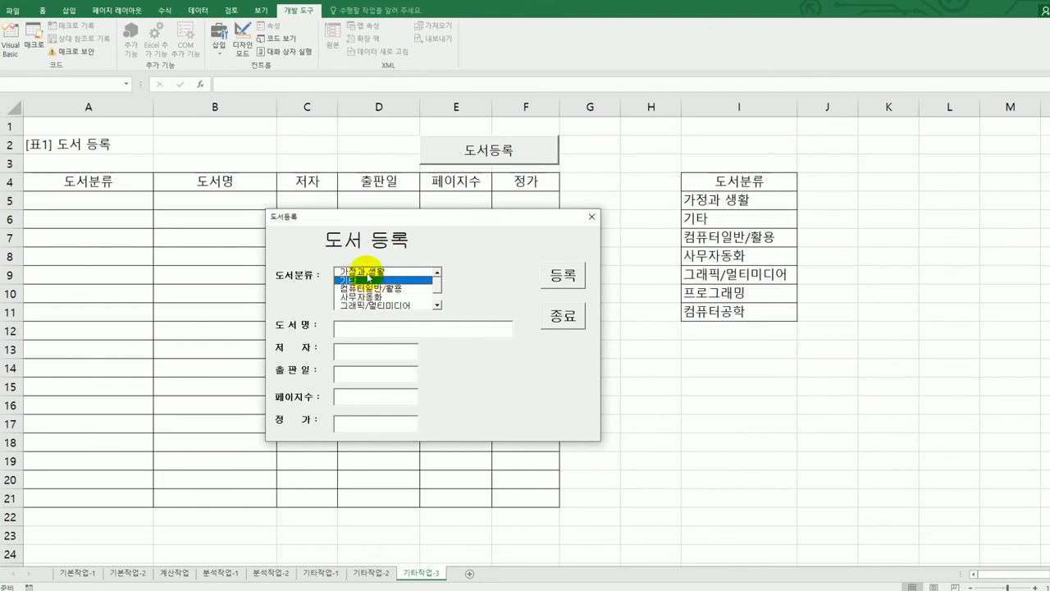
click(368, 274)
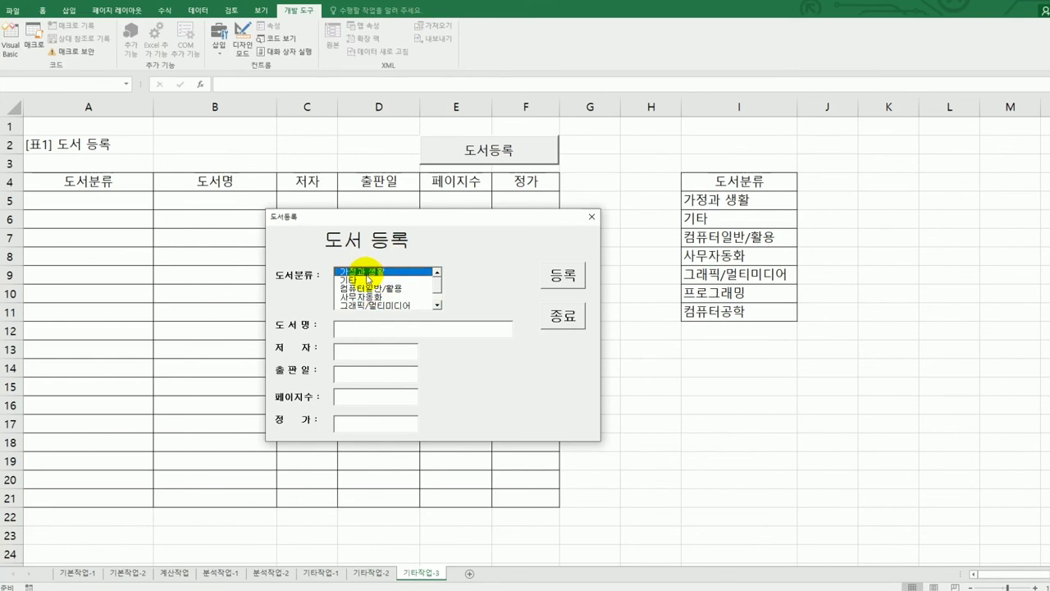
click(368, 280)
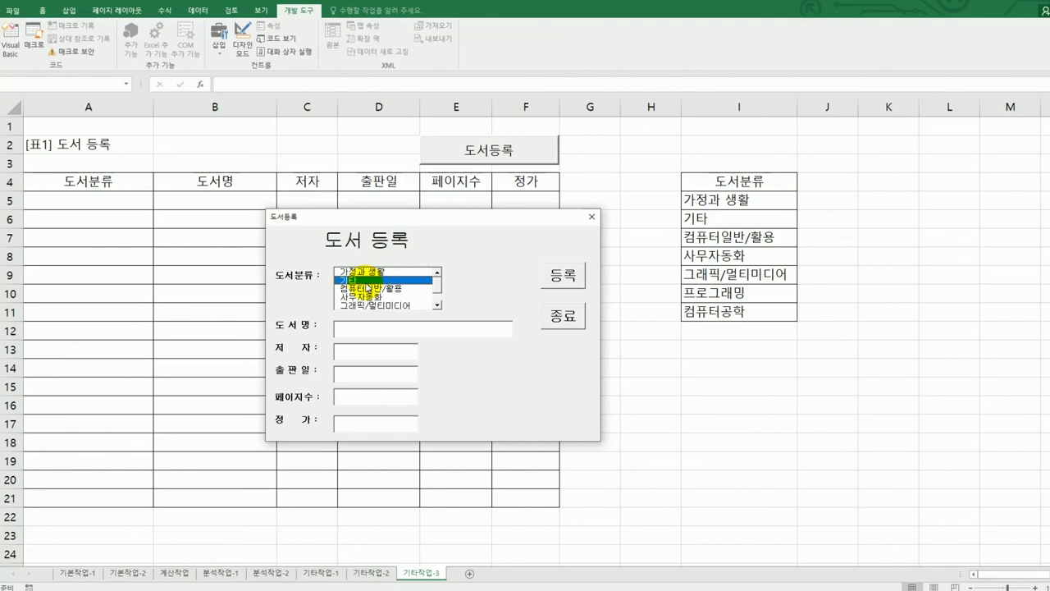
click(363, 271)
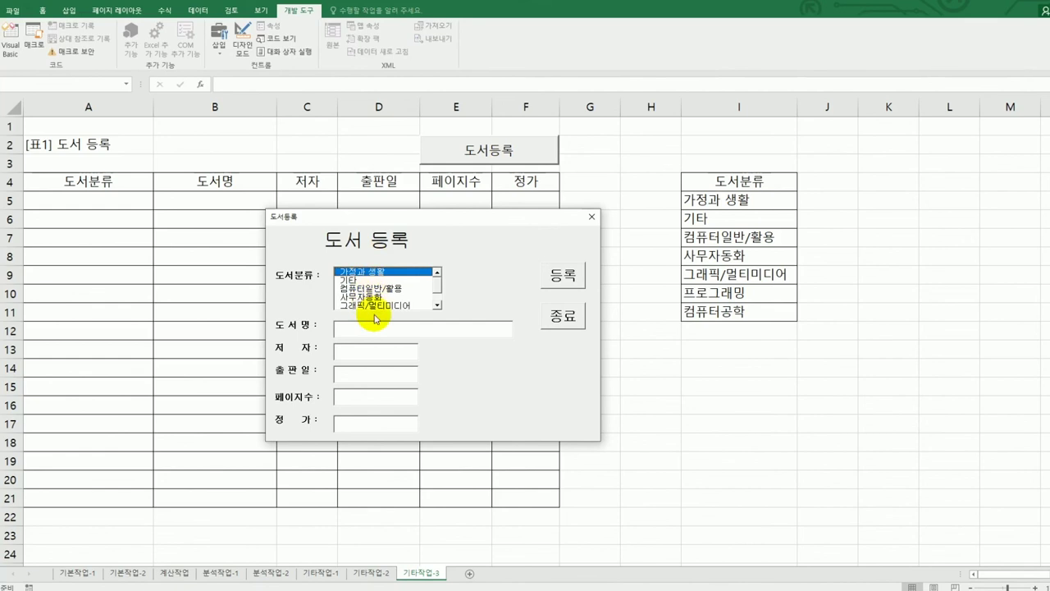
click(351, 288)
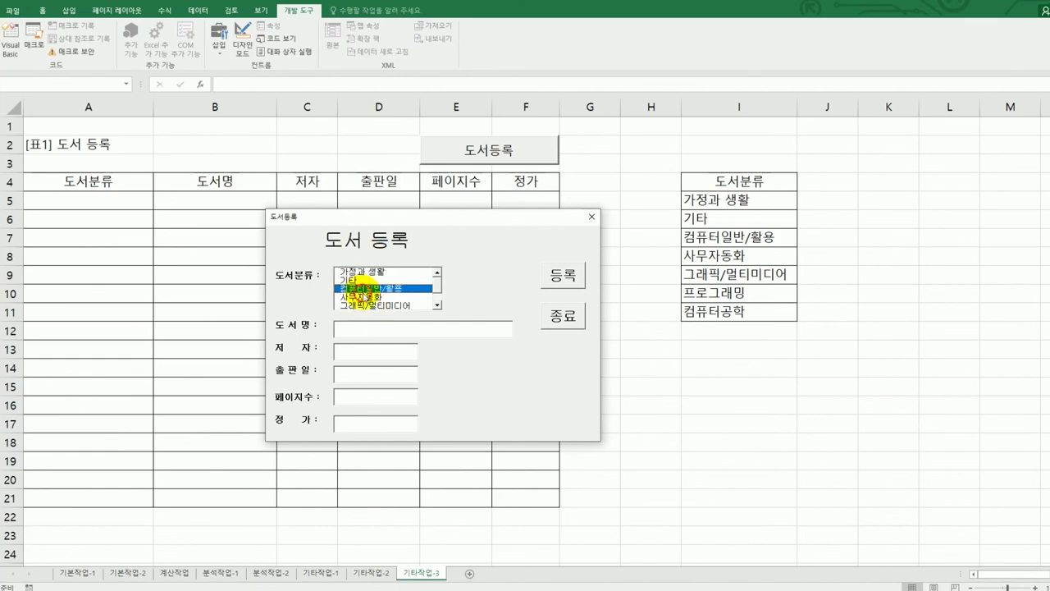
click(364, 296)
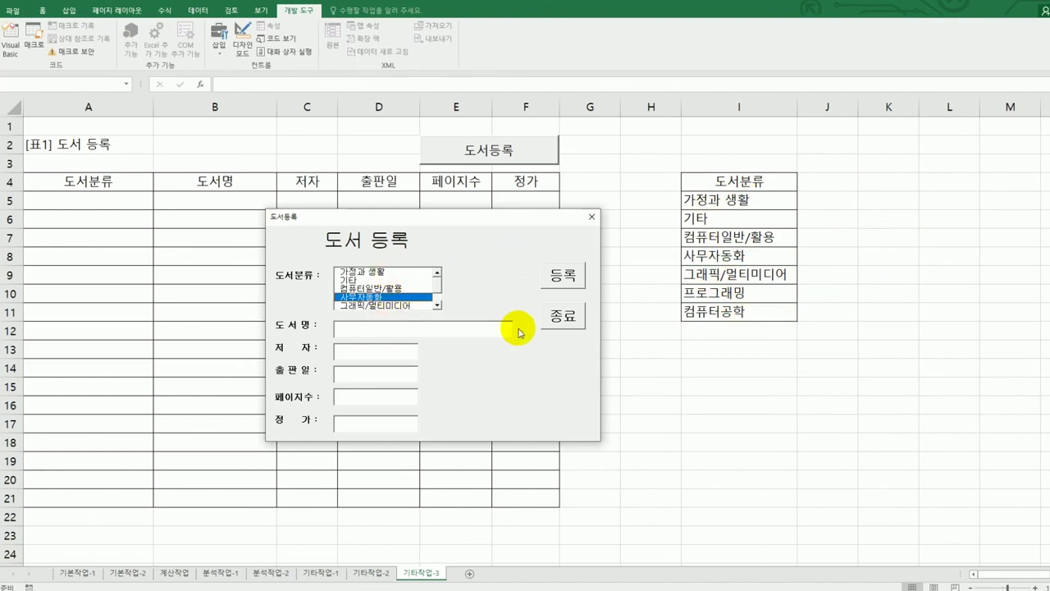
click(407, 273)
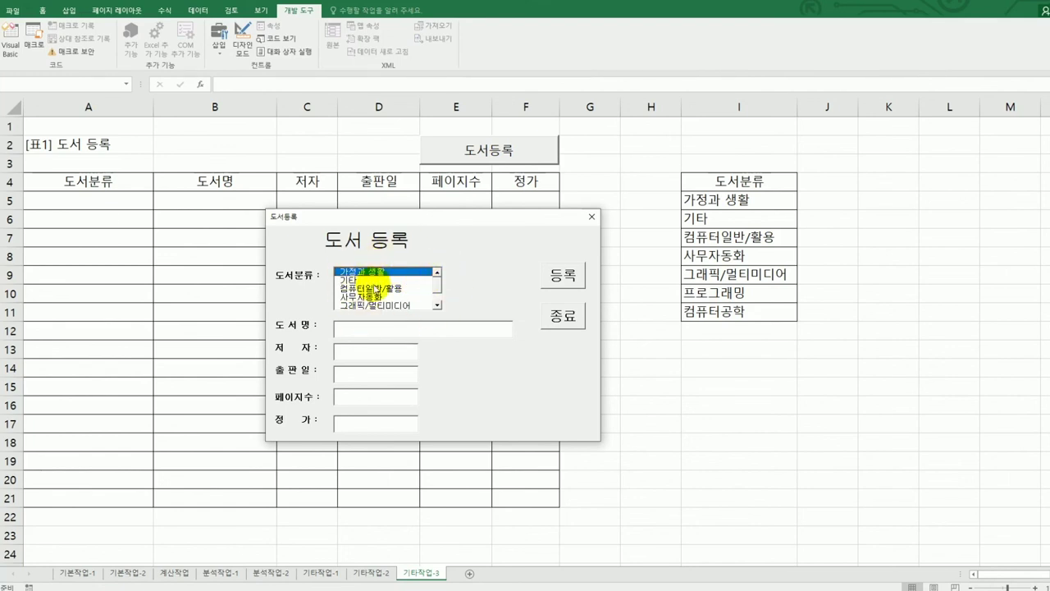
click(566, 279)
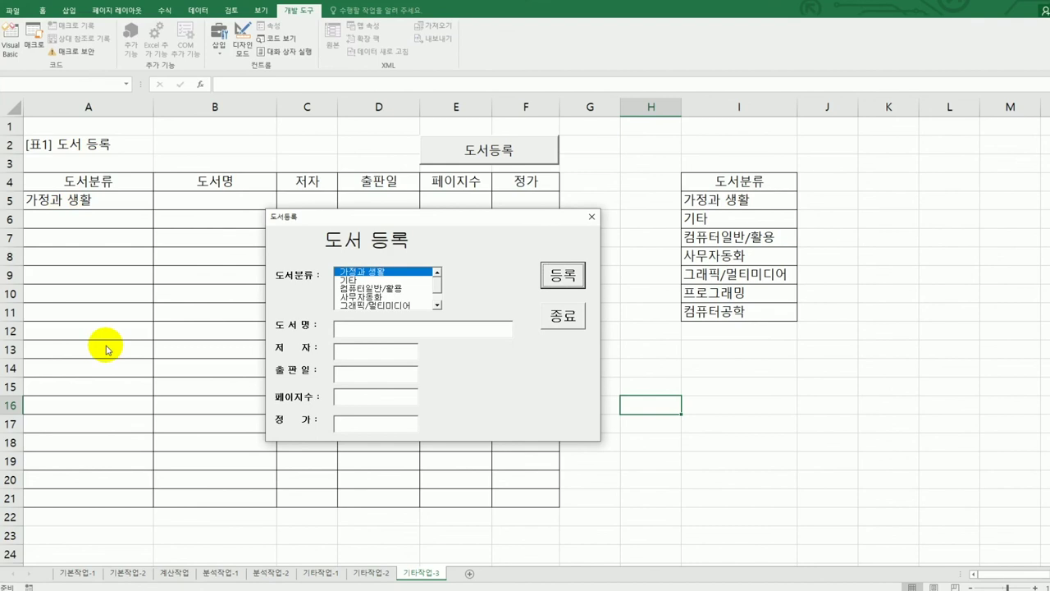
click(562, 316)
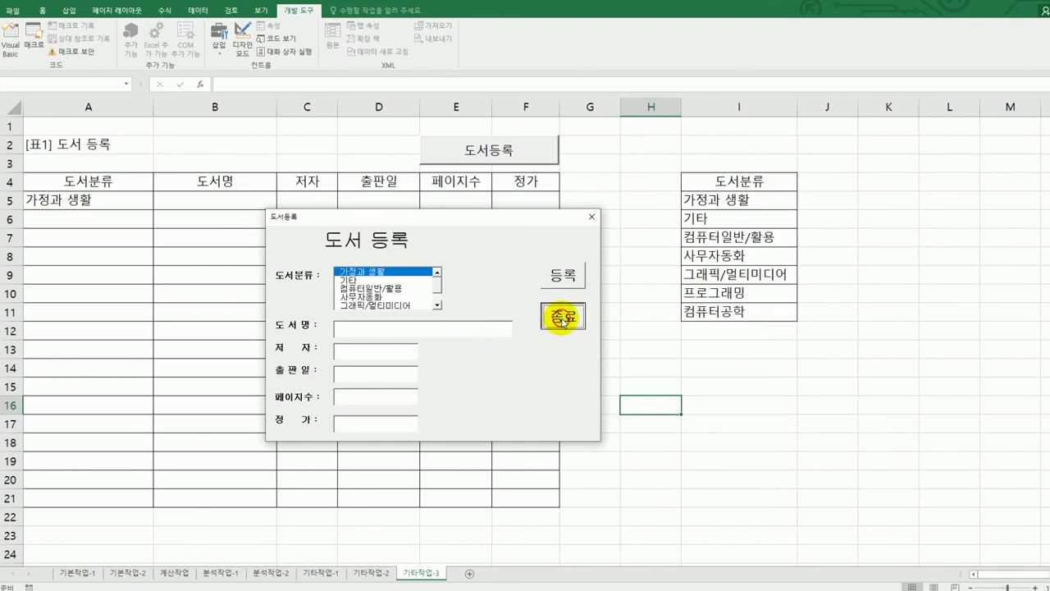
Delete the test entry from cell A5 and return to the code of the 도서등록 form
click(127, 209)
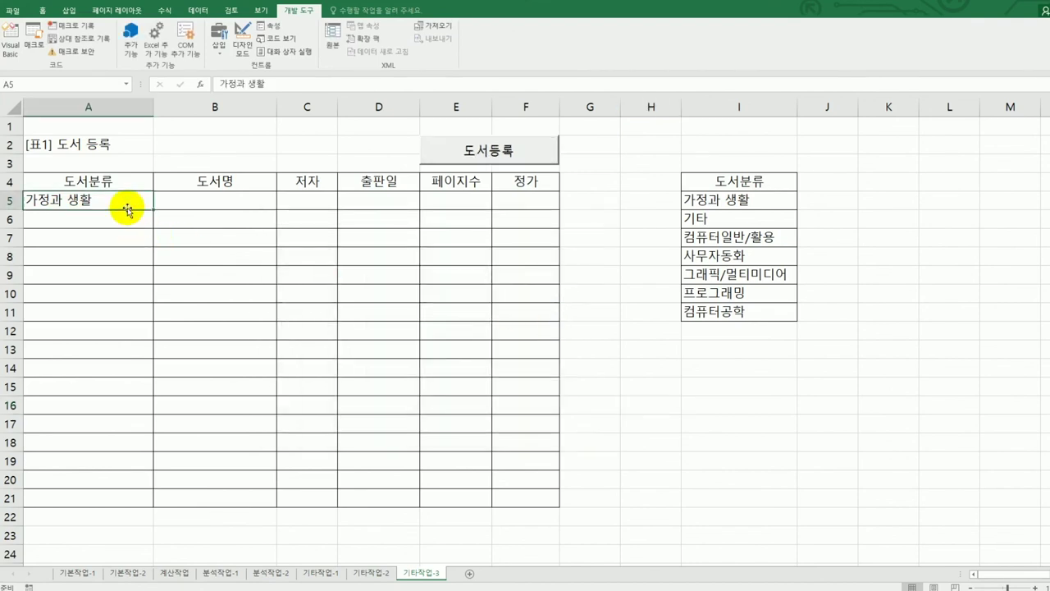
key(Delete)
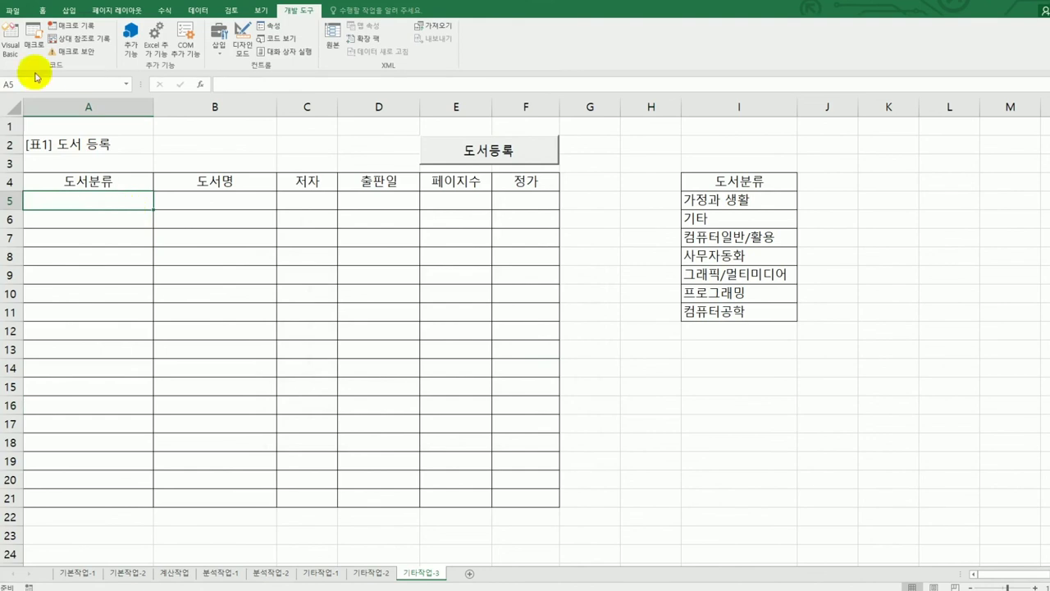
click(18, 42)
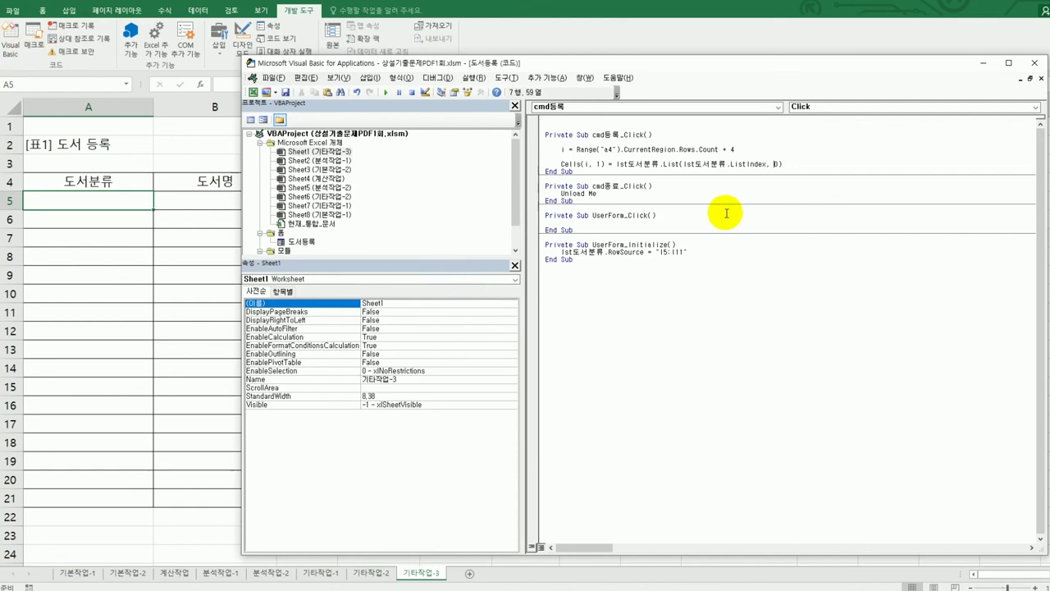
Start a new statement cells(i,2) = below the Cells(i, 1) line in cmd등록_Click
click(816, 166)
click(809, 163)
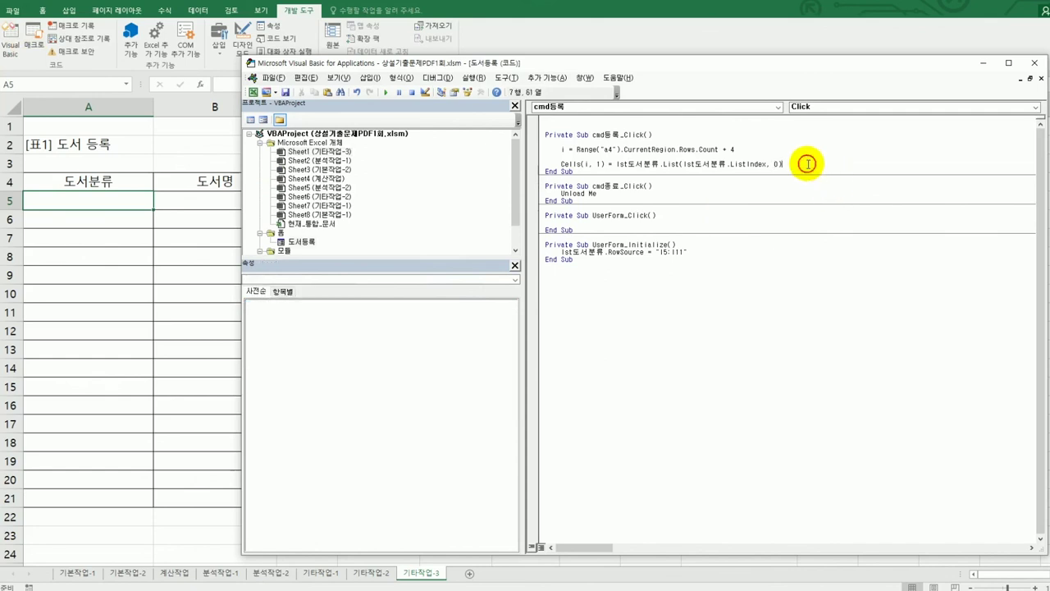
key(Return)
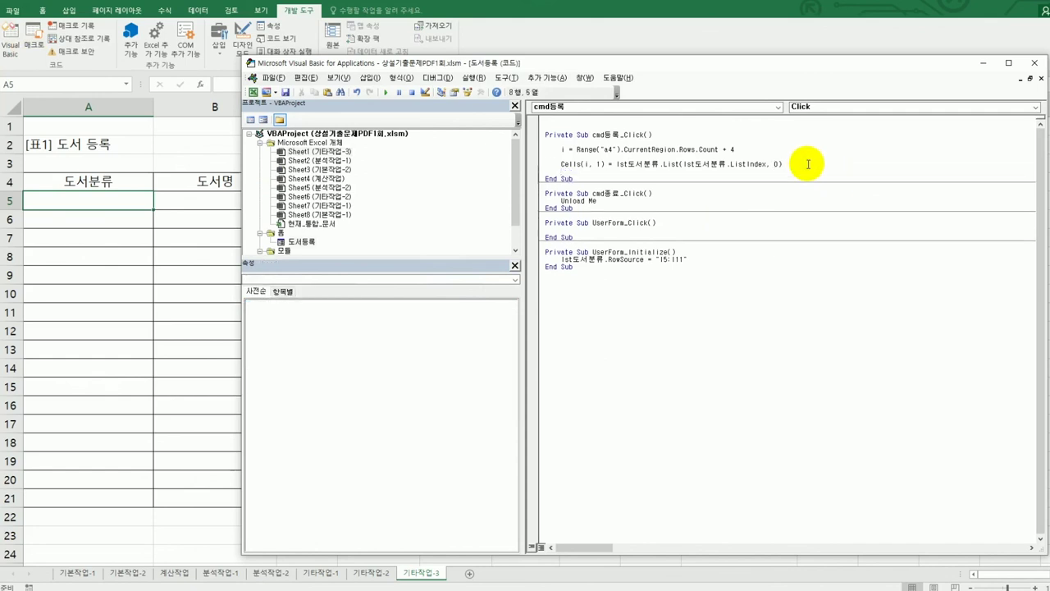
text(cells(i,2)
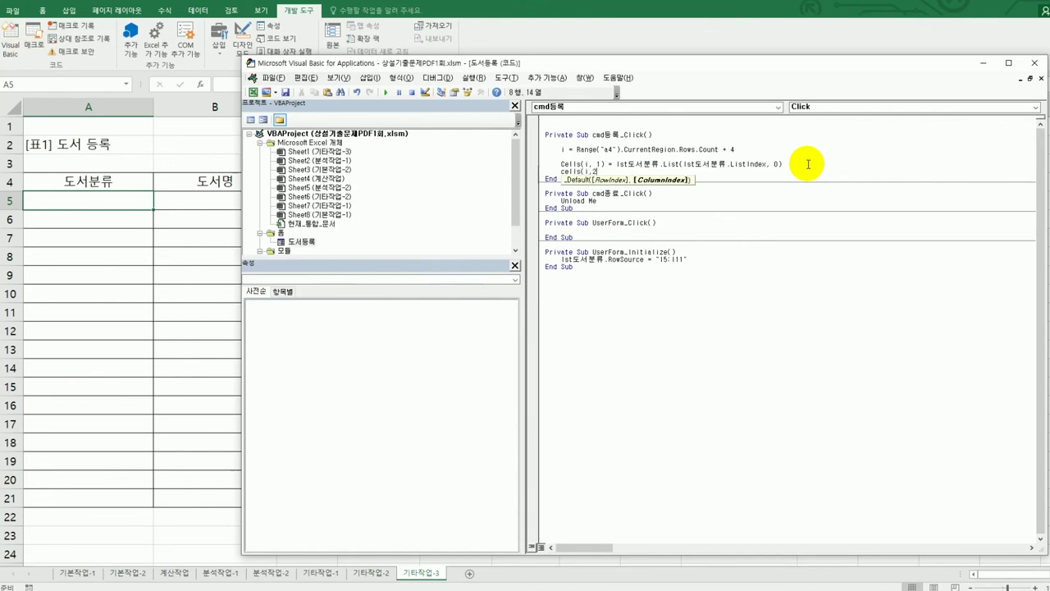
text())
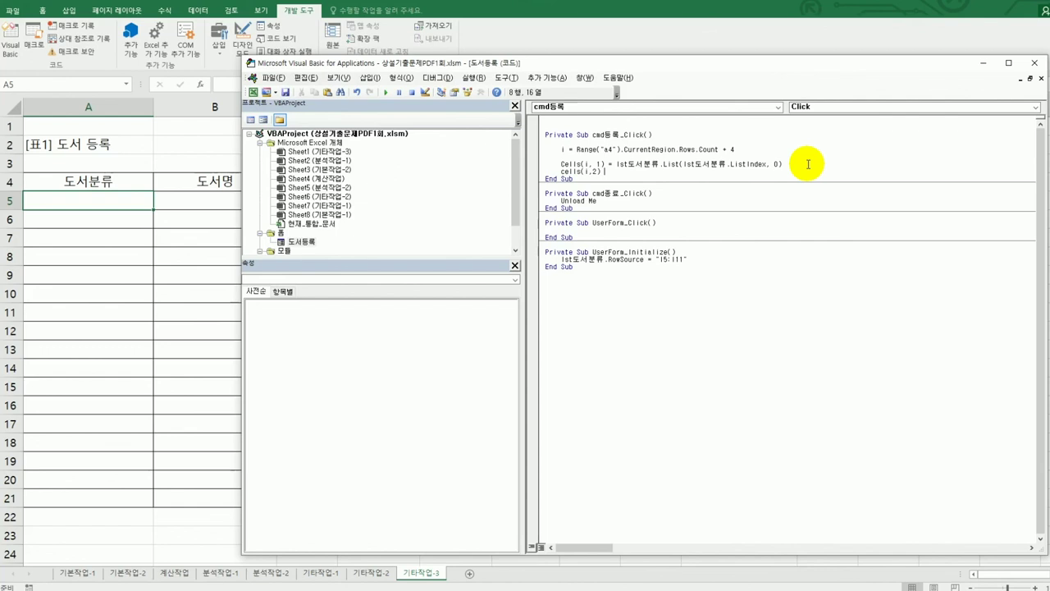
text(=)
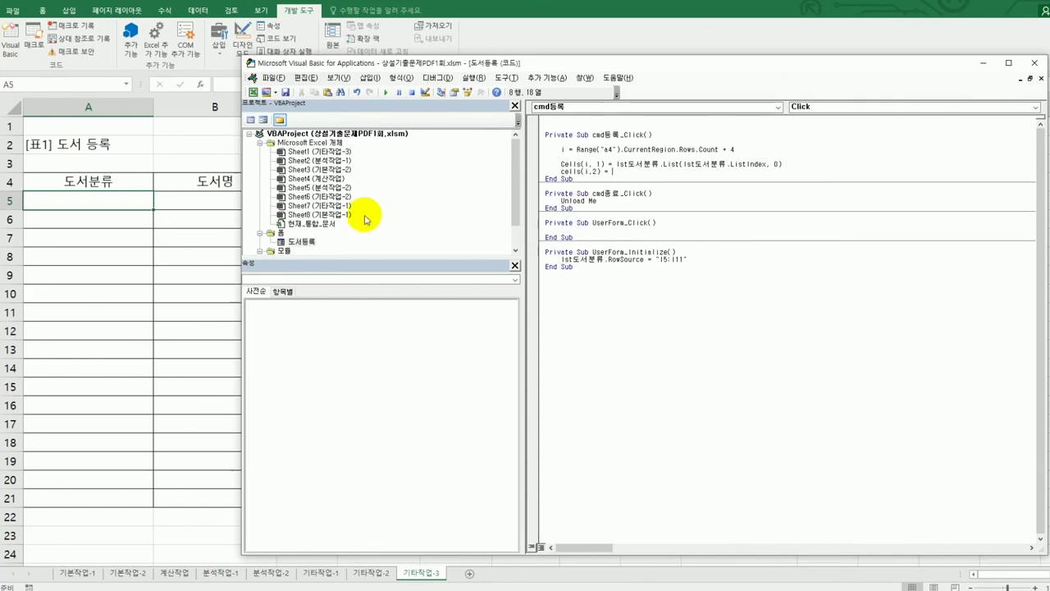
Check the control names of the 도서명, 저자, 출판일, 페이지수 and 정가 text boxes on the 도서등록 form
double_click(295, 241)
click(629, 232)
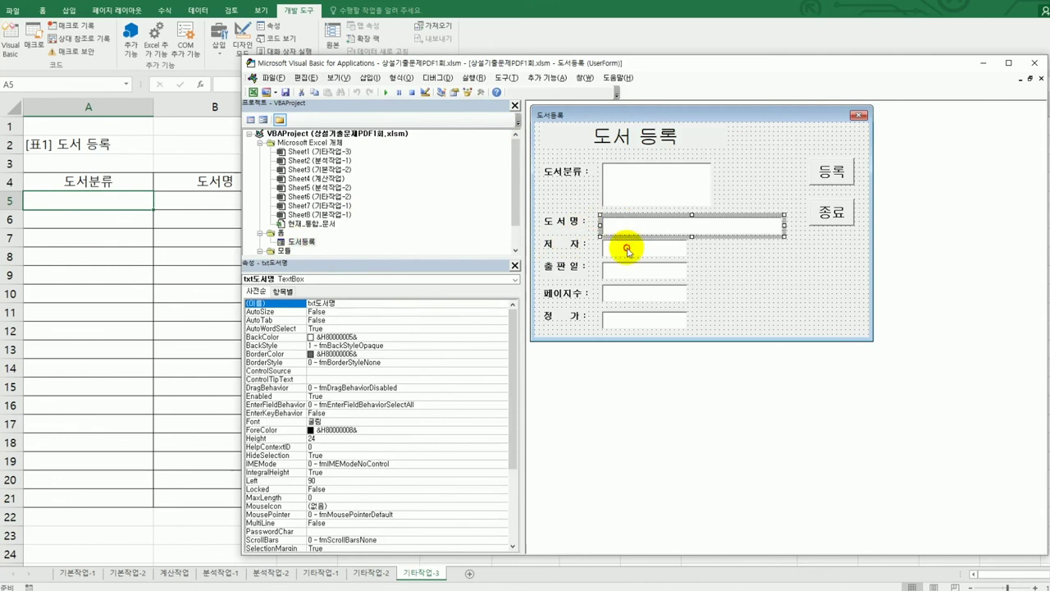
click(626, 248)
click(628, 270)
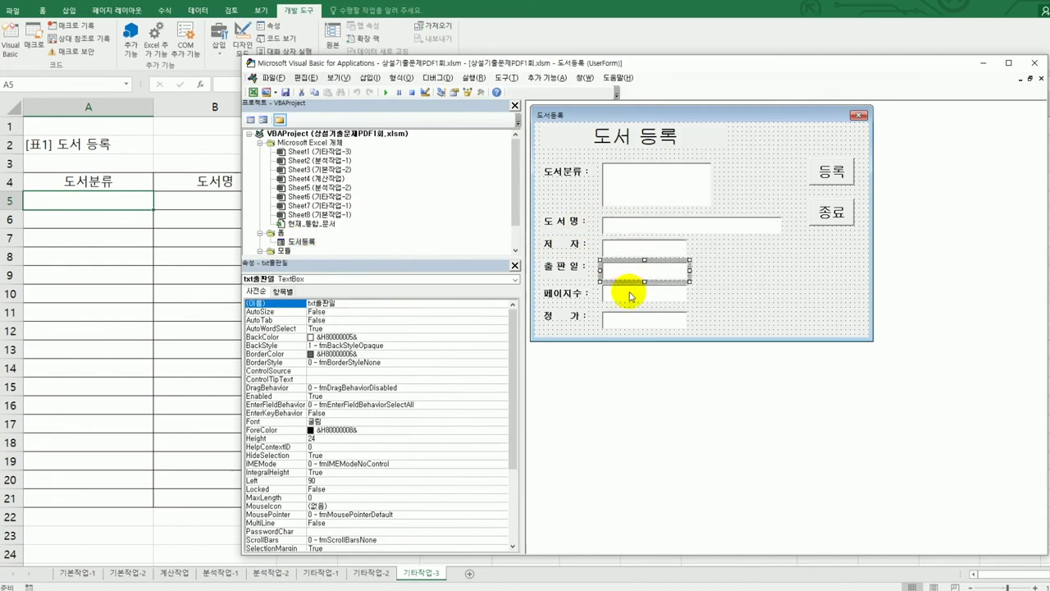
click(629, 293)
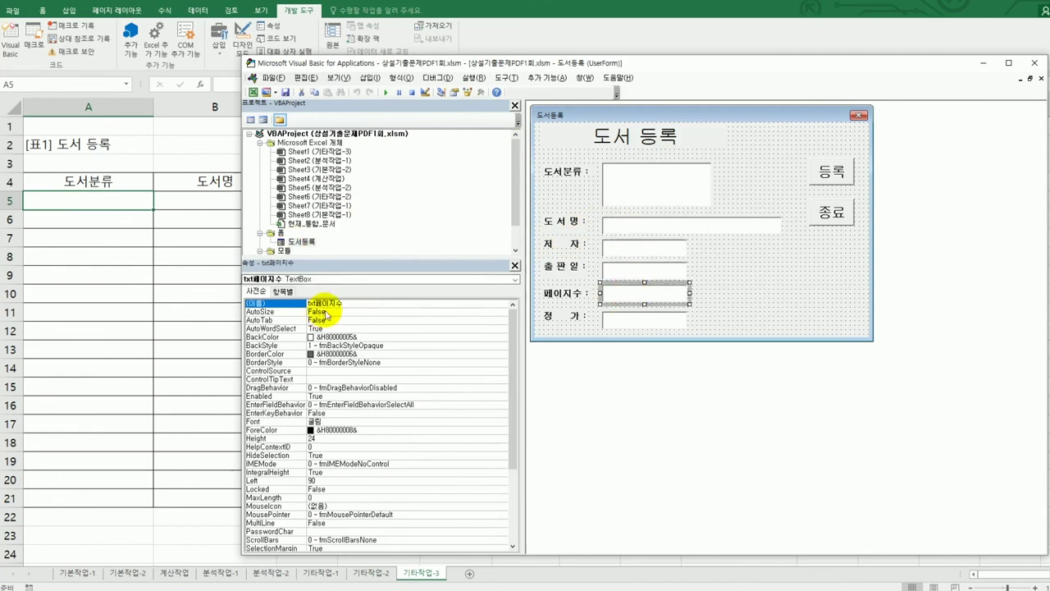
click(619, 320)
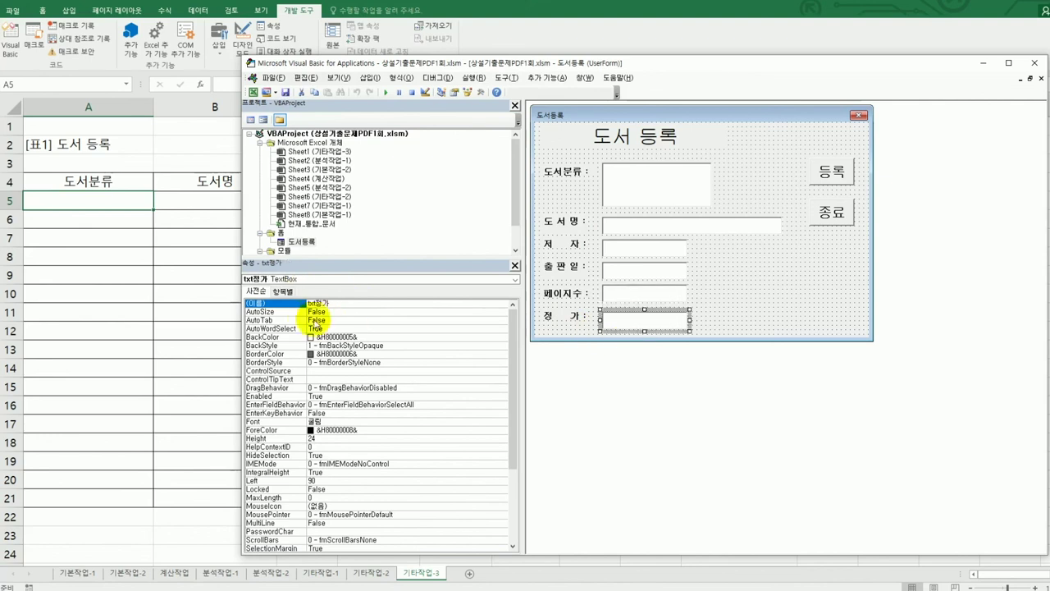
Return to cmd등록_Click and complete the Cells(i, 2) statement with txt도서명
double_click(831, 171)
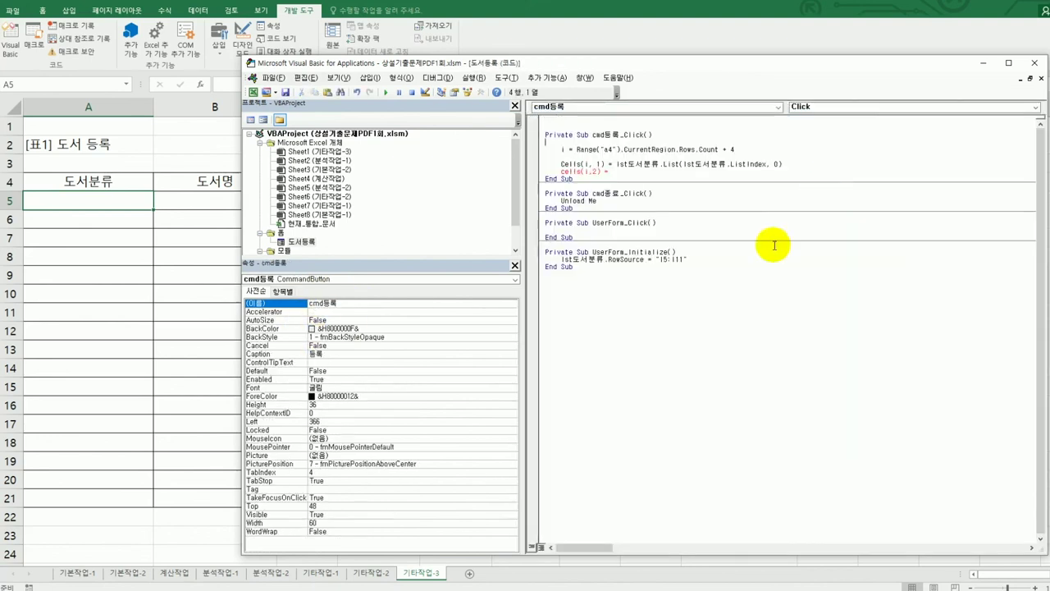
click(628, 174)
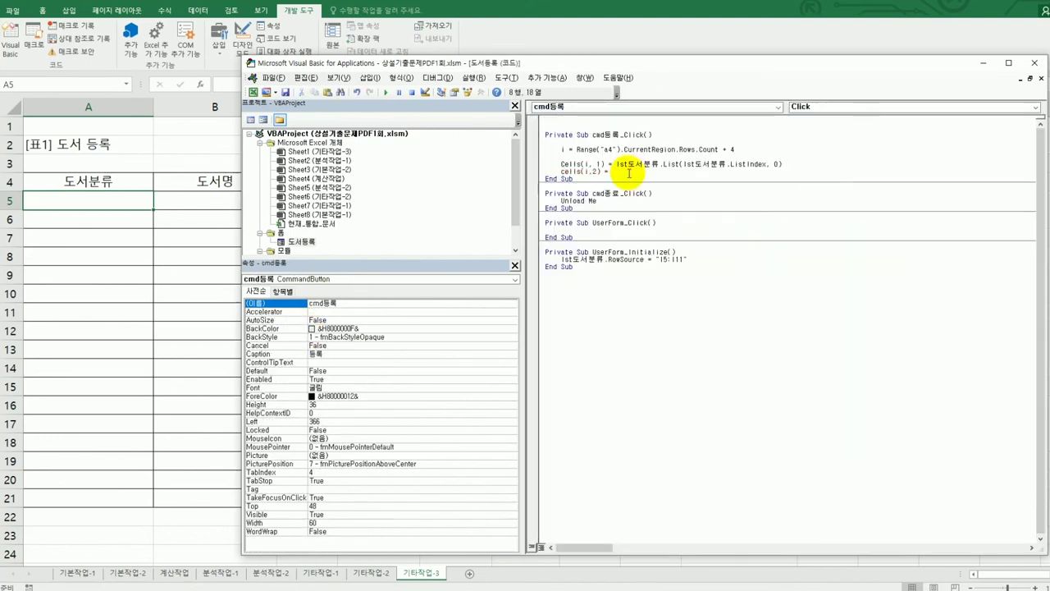
text(xt도서명)
key(Return)
Copy the Cells(i, 2) statement to the next line and change the copy to Cells(i, 3) = txt저자
key(shift+End)
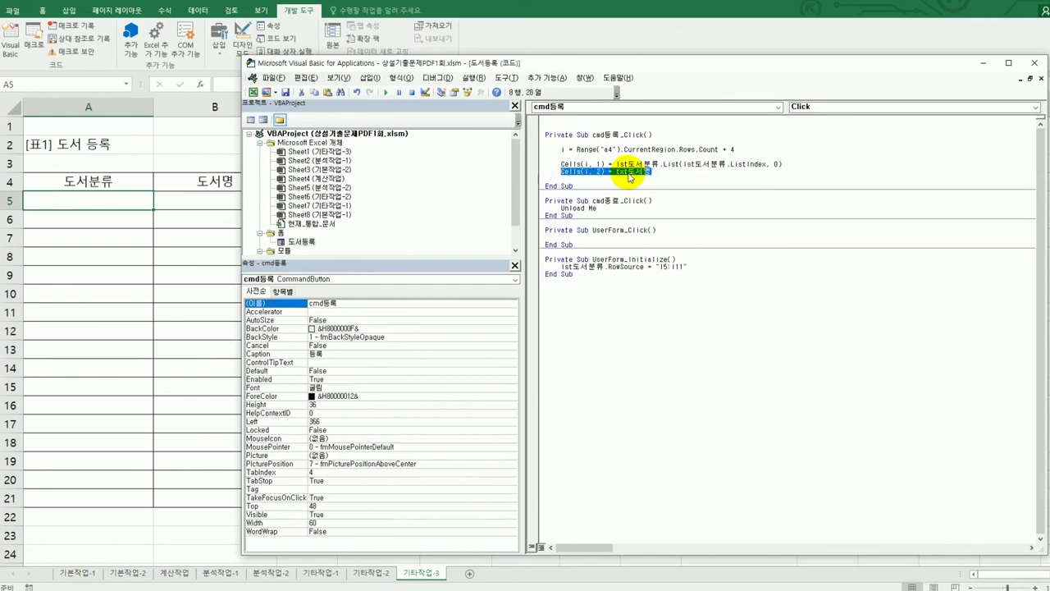
key(ctrl+c)
key(Down)
key(ctrl+v)
key(Return)
key(Up)
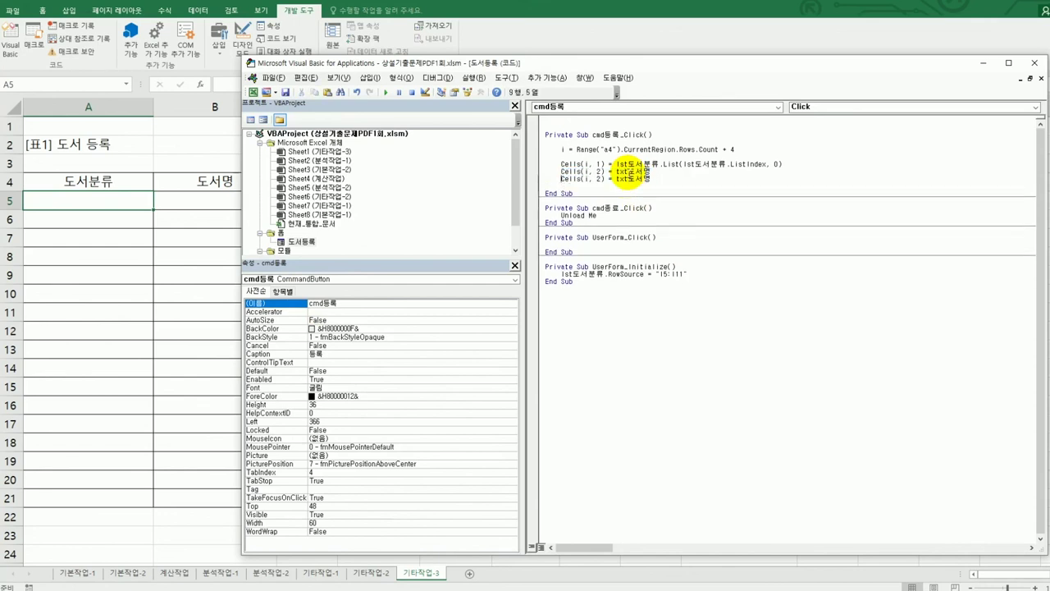
key(Right)
key(Right)
key(Right)
key(Right)
key(Delete)
text(3)
key(Right)
key(Right)
key(Right)
key(Right)
key(Right)
key(Right)
key(shift+End)
text(저자)
Add another copy of the statement below and change it to Cells(i, 4) = txt출판일
key(Return)
key(ctrl+v)
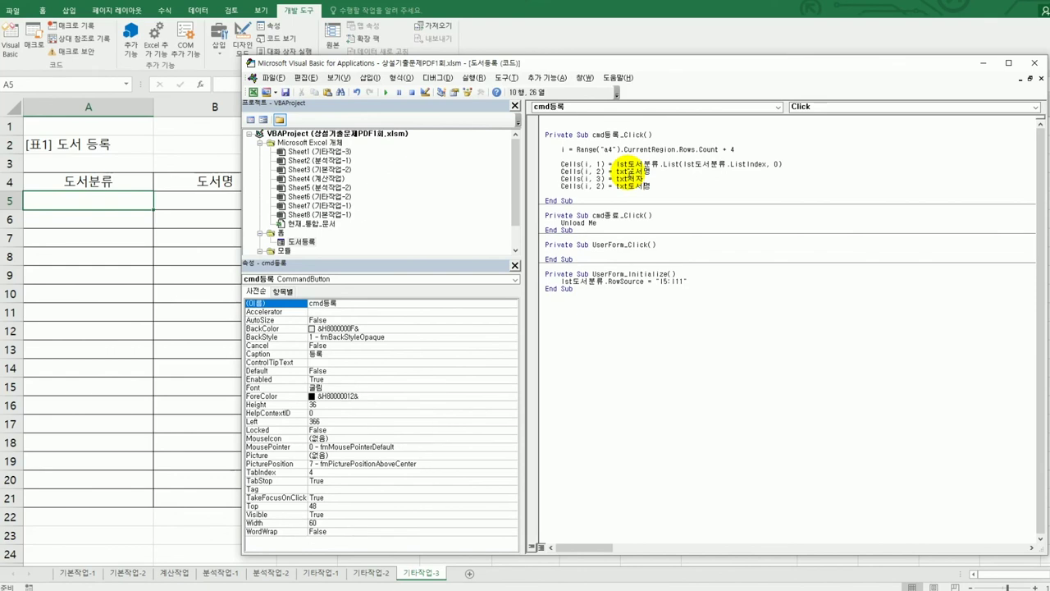
text(4)
click(621, 186)
key(shift+End)
text(출판일)
Insert the copied statement on the following line and change it to Cells(i, 5) = txt페이지수.Value
key(Return)
key(ctrl+v)
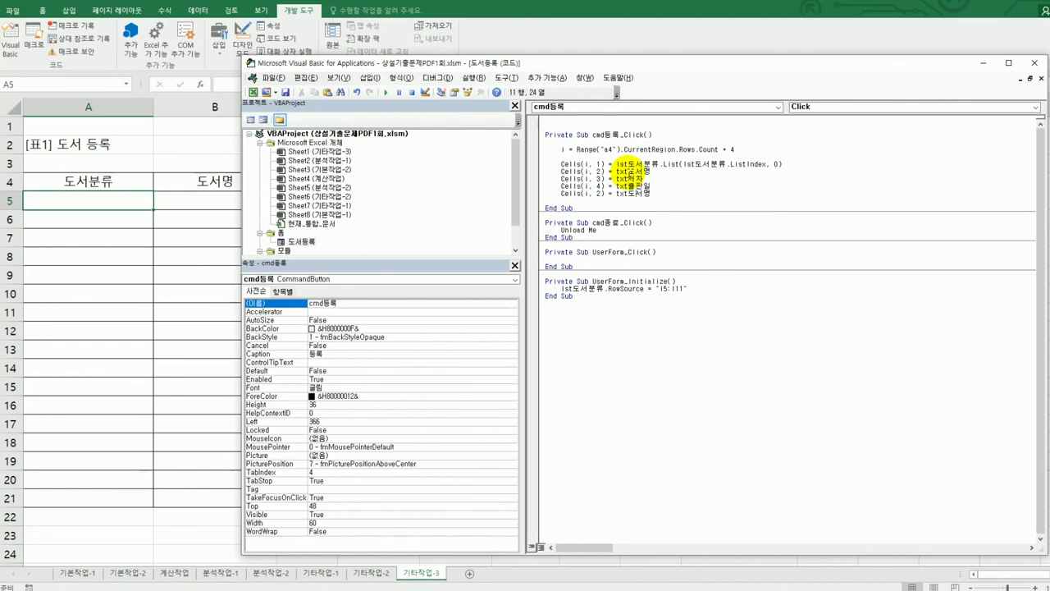
key(shift+Right)
text(5)
click(603, 194)
key(Right)
key(Right)
key(Right)
key(shift+End)
text(페이지수.va)
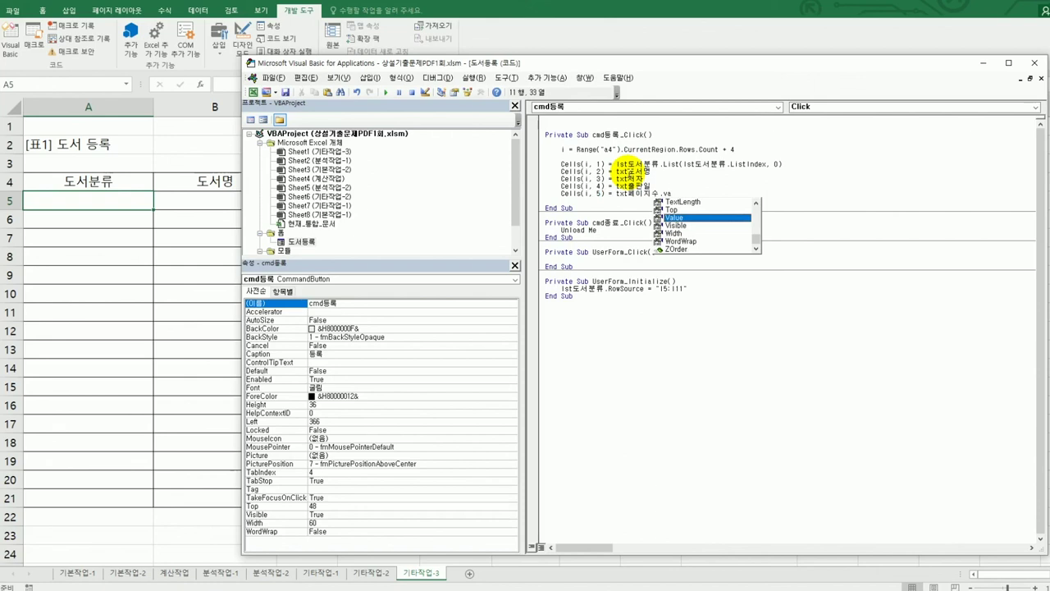
key(Tab)
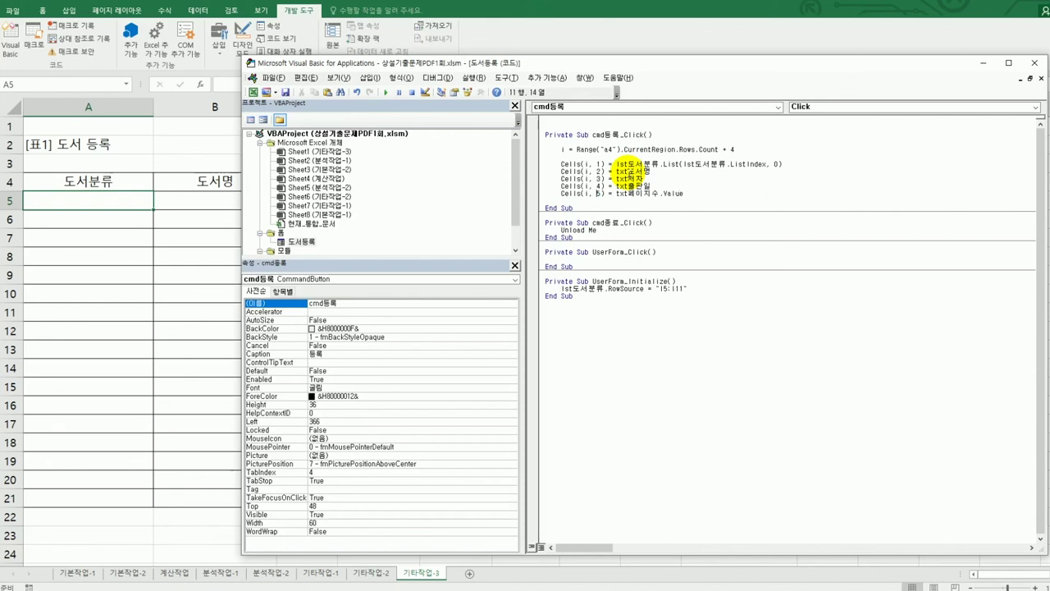
key(End)
Add a sixth cell statement from the copied line, changed to Cells(i, 6) = Format(txt정가, "#,###")
key(Return)
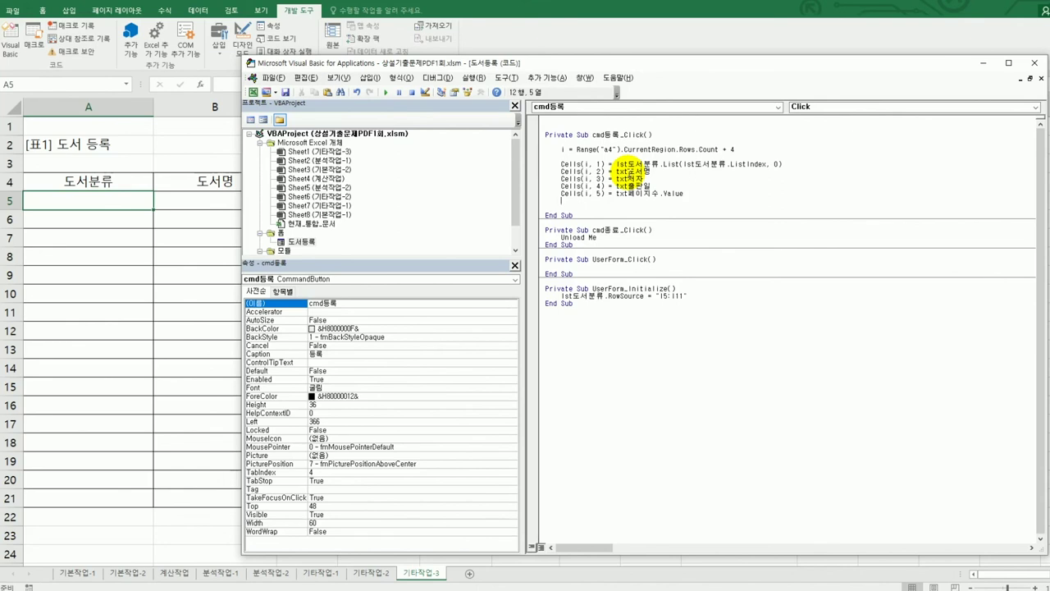
key(ctrl+v)
key(shift+Left)
text(6)
text(ㅁ)
key(BackSpace)
text(format()
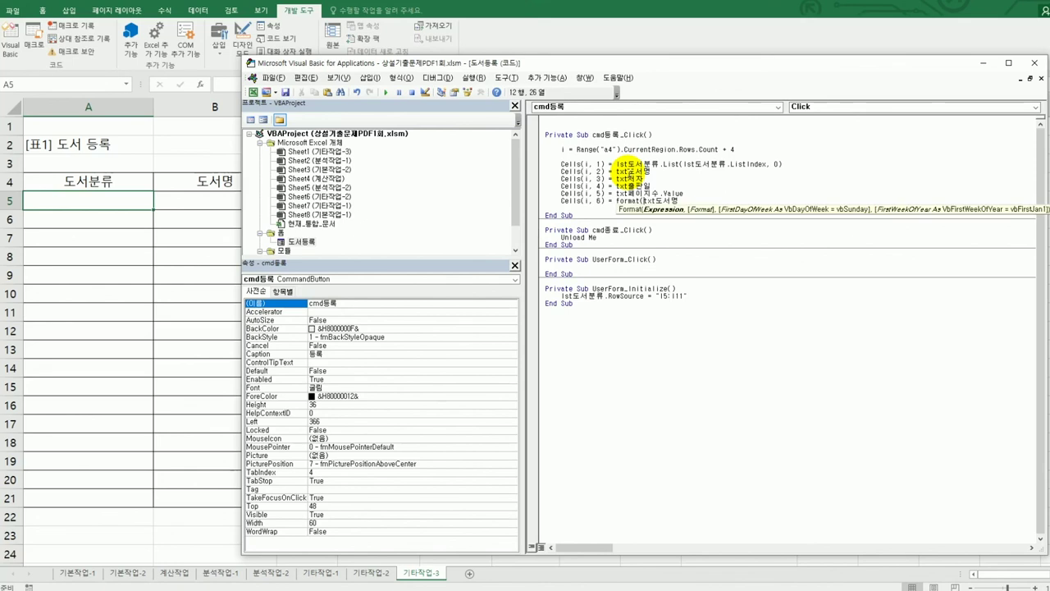
key(BackSpace)
key(BackSpace)
key(BackSpace)
text(정자,)
key(BackSpace)
key(BackSpace)
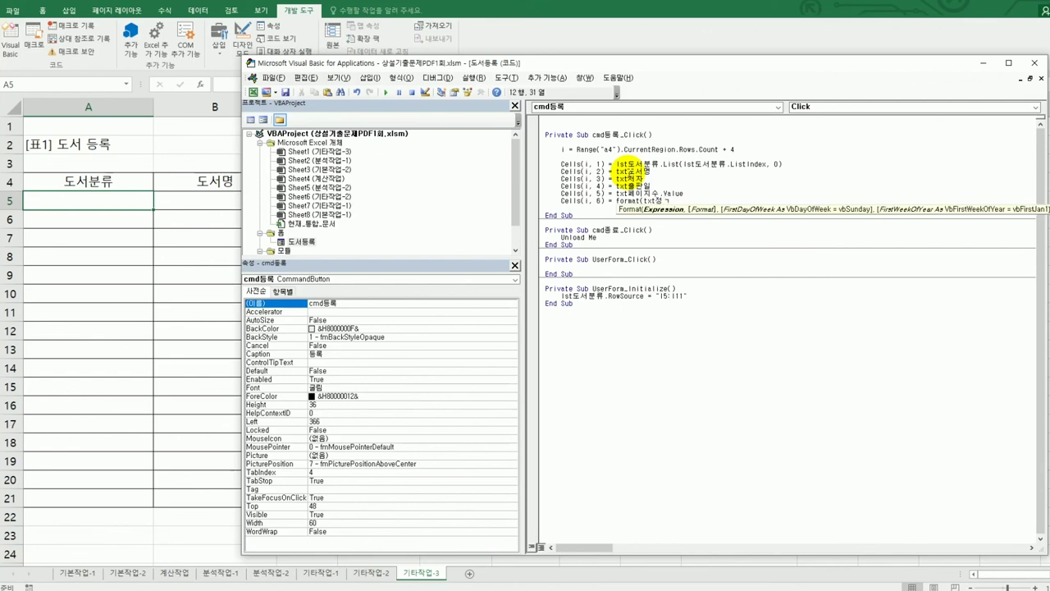
text(가,")
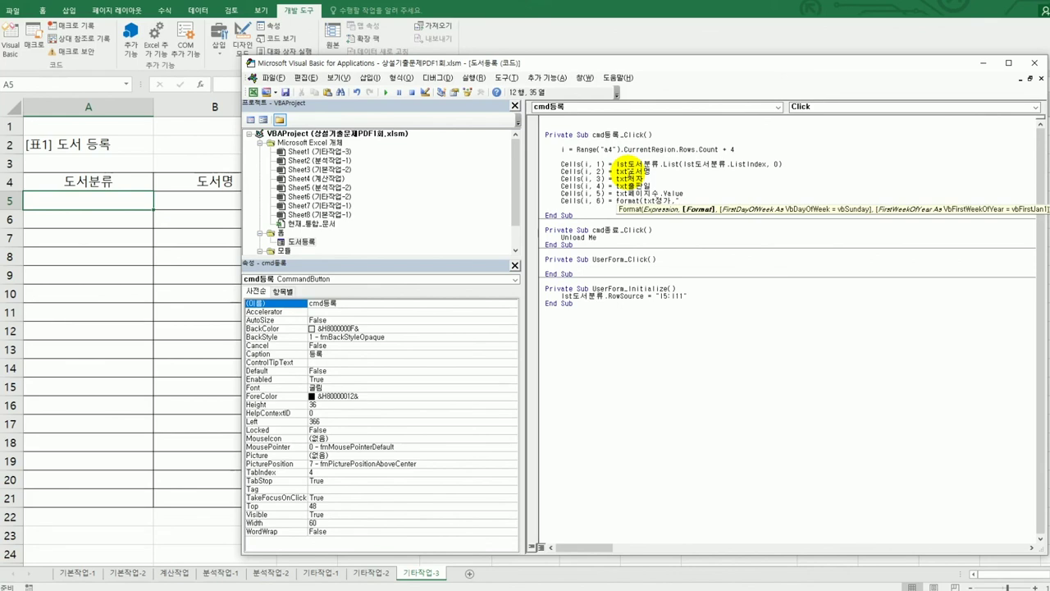
text(#,##0)
key(BackSpace)
text(#"))
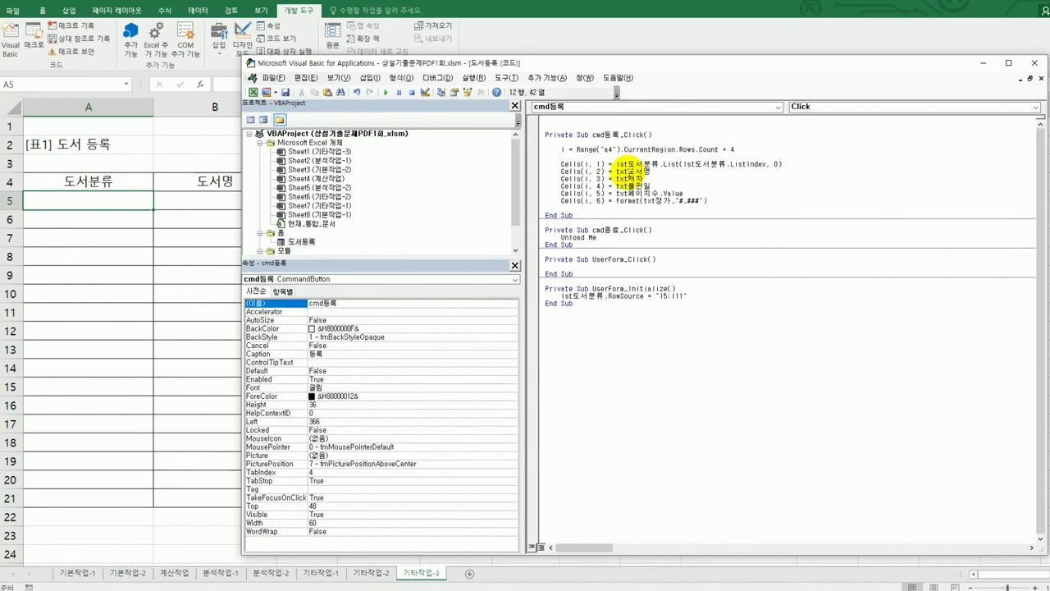
click(652, 171)
key(Down)
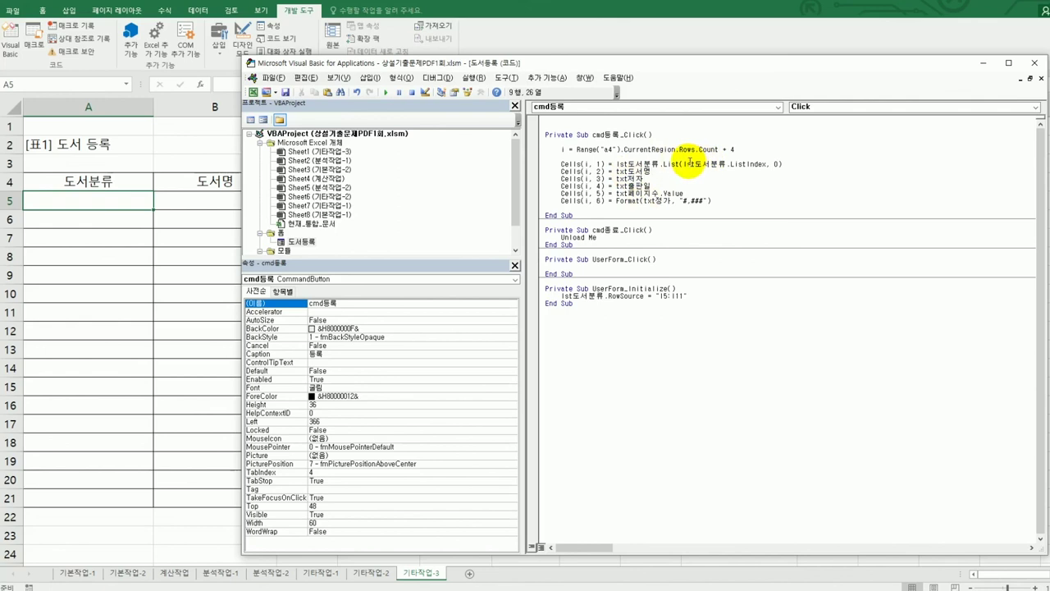
Examine the List and ListIndex parts of the Cells(i, 1) statement and the RowSource range in UserForm_Initialize
drag(617, 164, 754, 164)
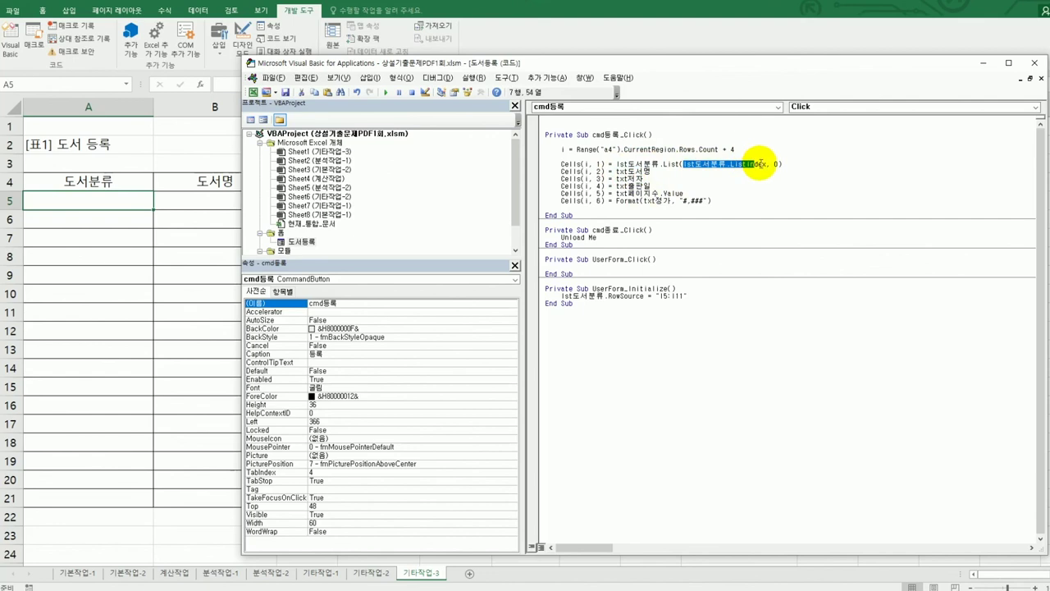
click(775, 164)
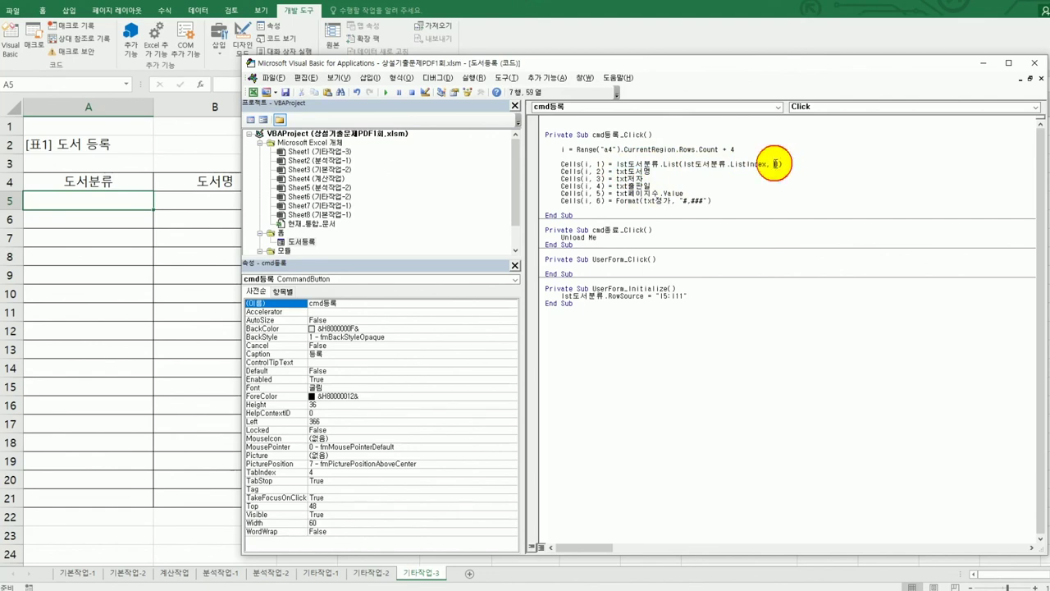
mouse_move(674, 164)
mouse_down()
mouse_move(661, 164)
mouse_move(679, 164)
mouse_up()
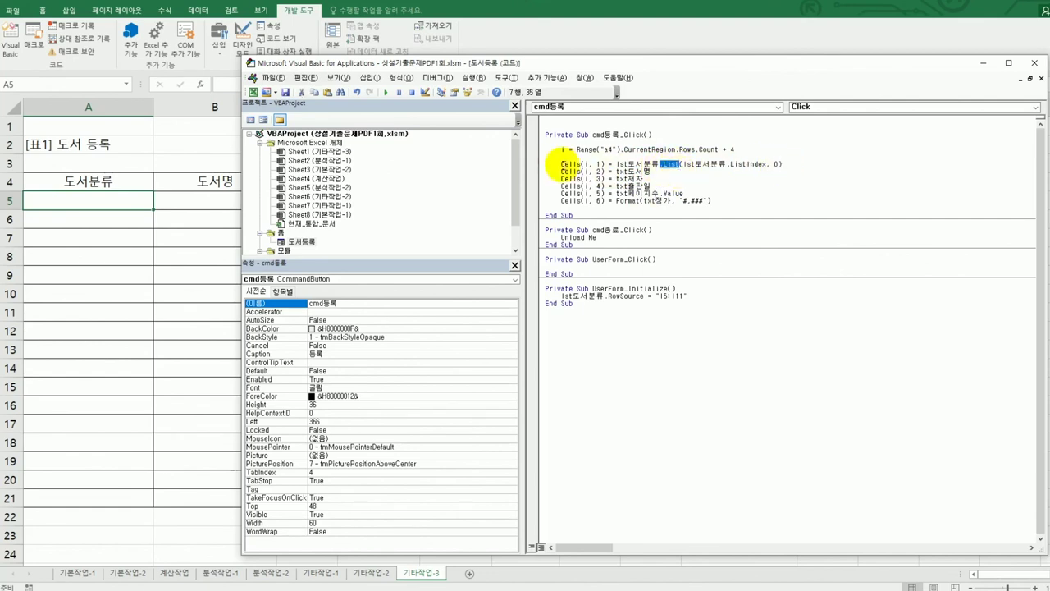
drag(562, 164, 794, 164)
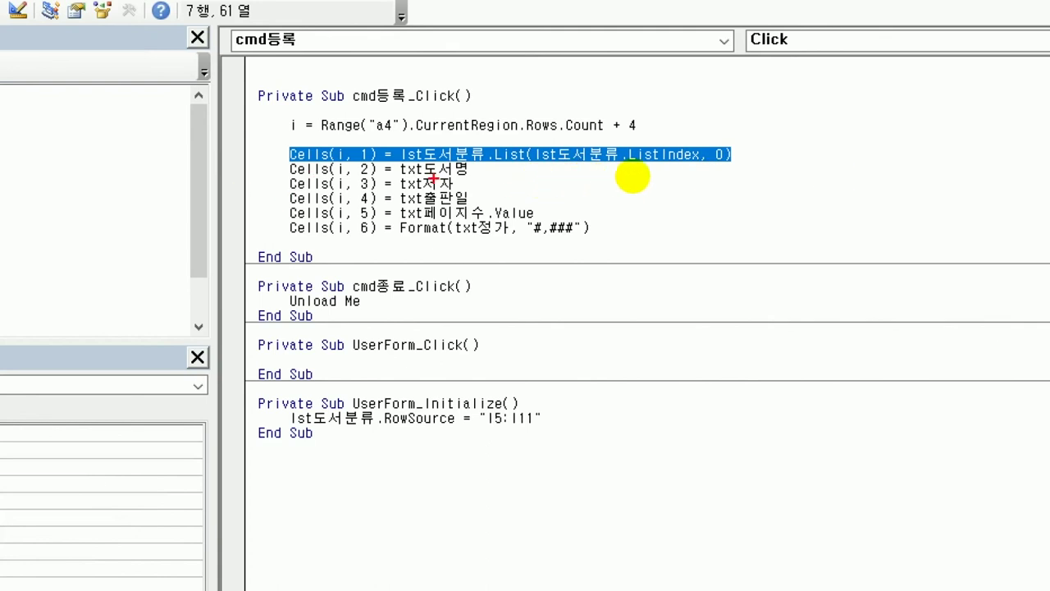
drag(418, 169, 721, 162)
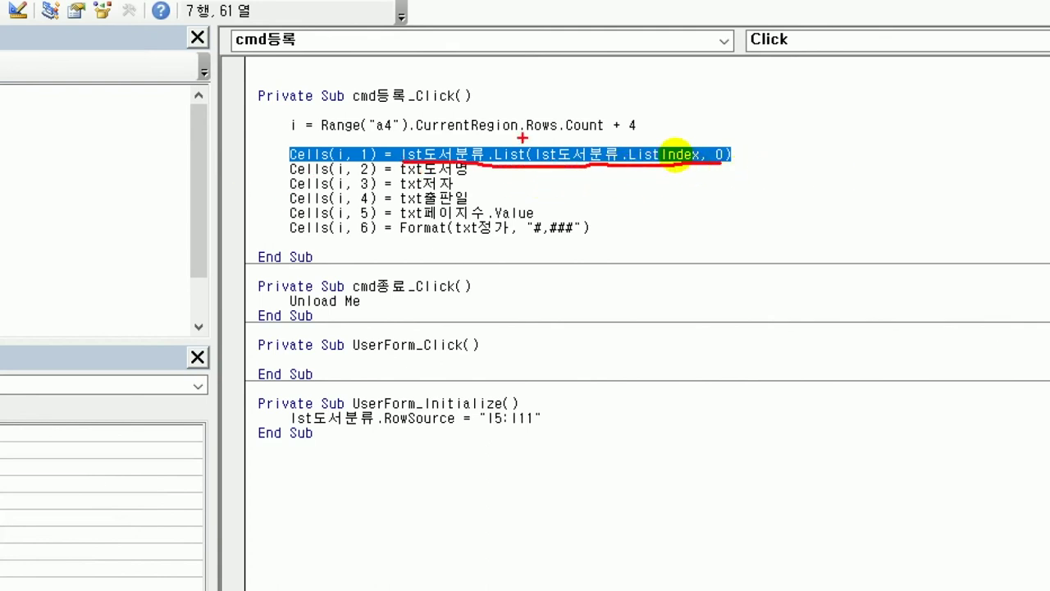
drag(499, 130, 548, 99)
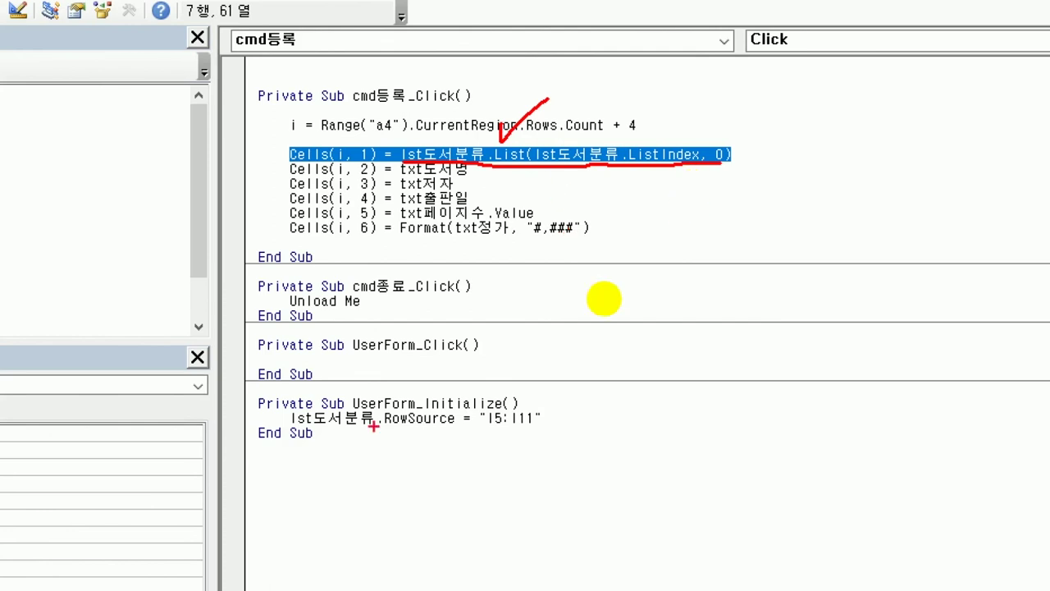
mouse_move(555, 441)
mouse_down()
mouse_move(460, 428)
mouse_move(493, 391)
mouse_move(550, 408)
mouse_move(529, 450)
mouse_up()
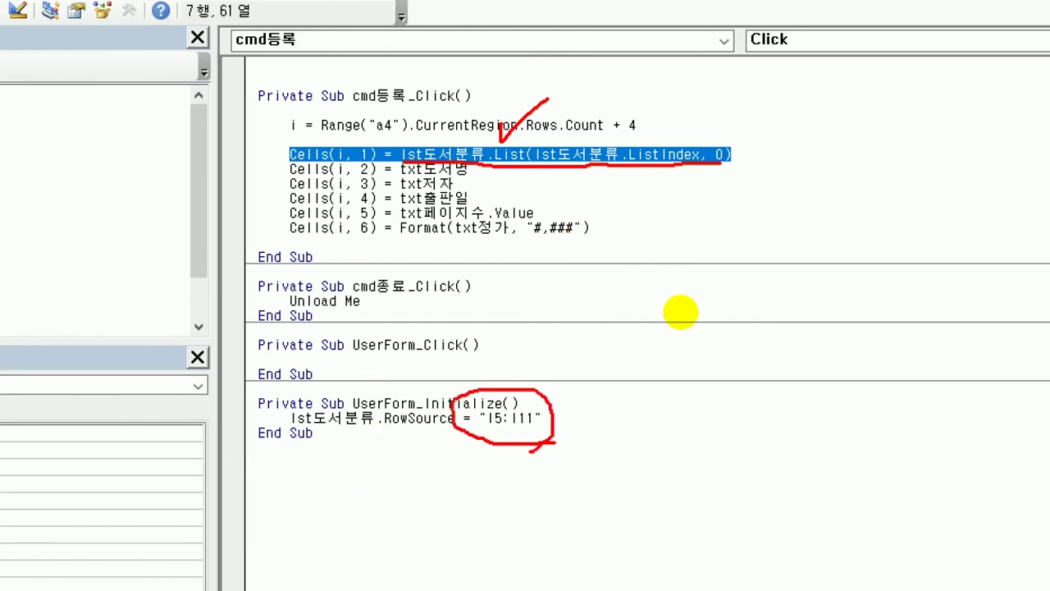
drag(290, 428, 386, 418)
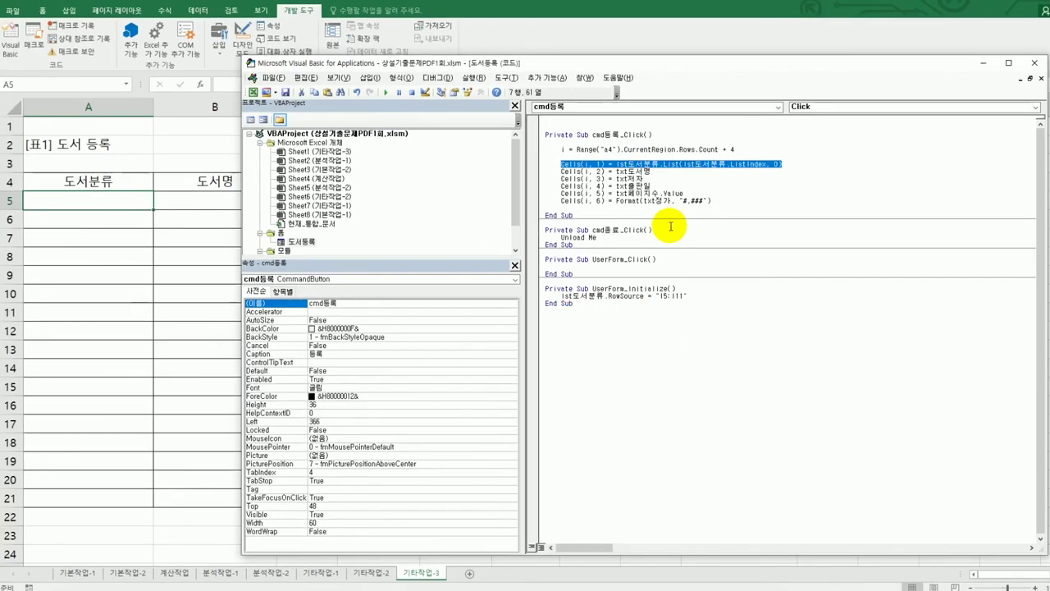
click(413, 125)
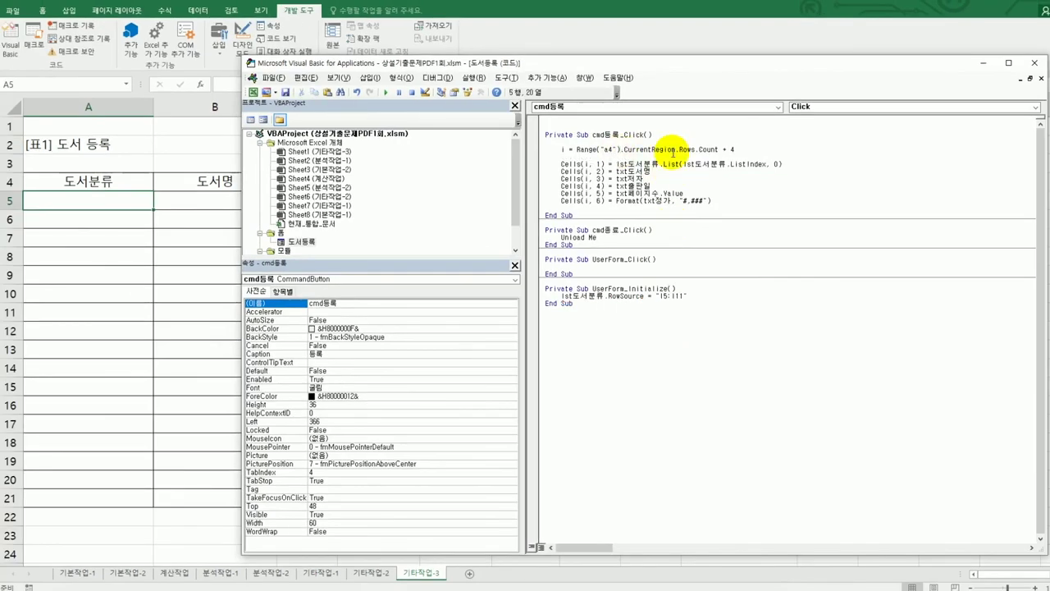
Above the Cells statements in cmd등록_Click, start the condition If IsNull(lst도서분류.Value) Then
key(Return)
key(Return)
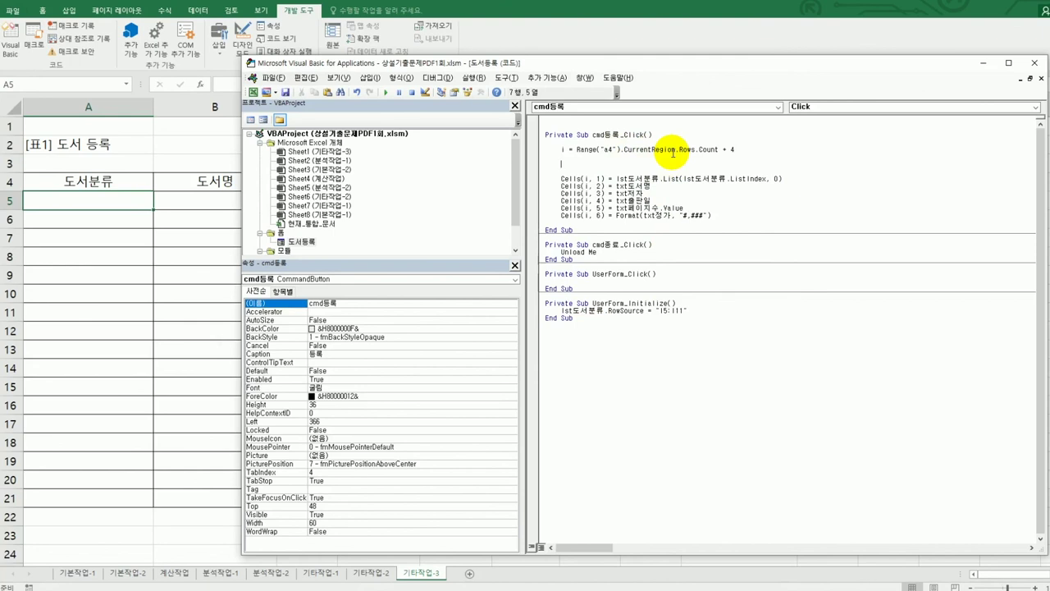
text(if isnull(lst도서)
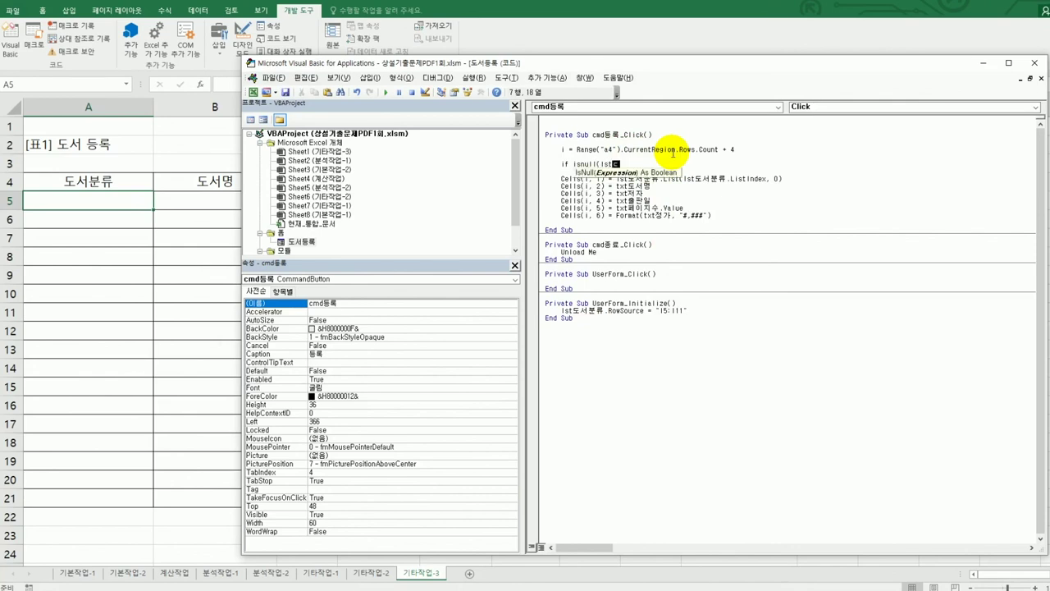
text(분류.Value)
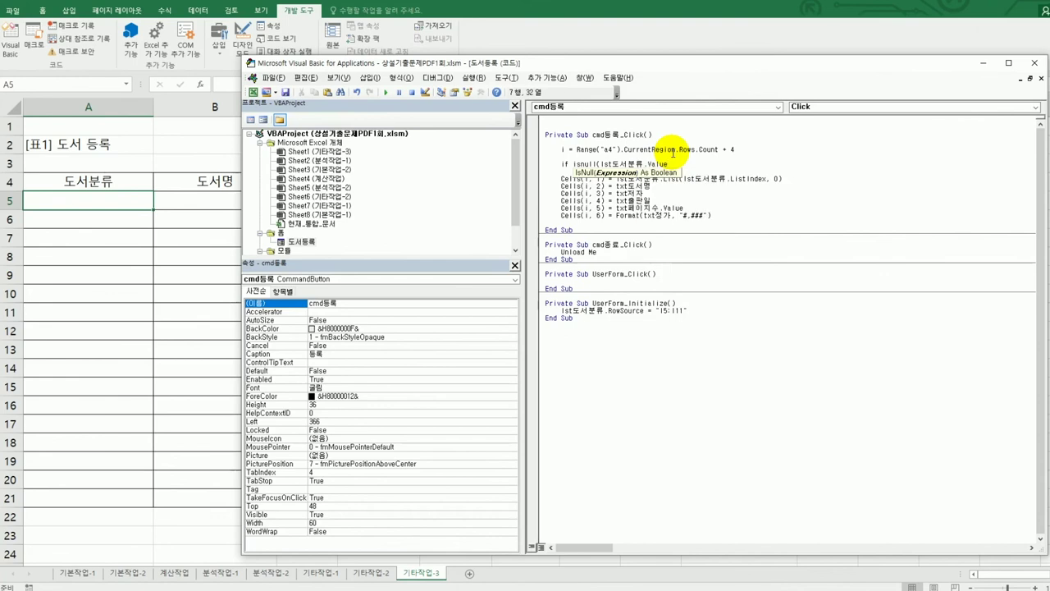
text() )
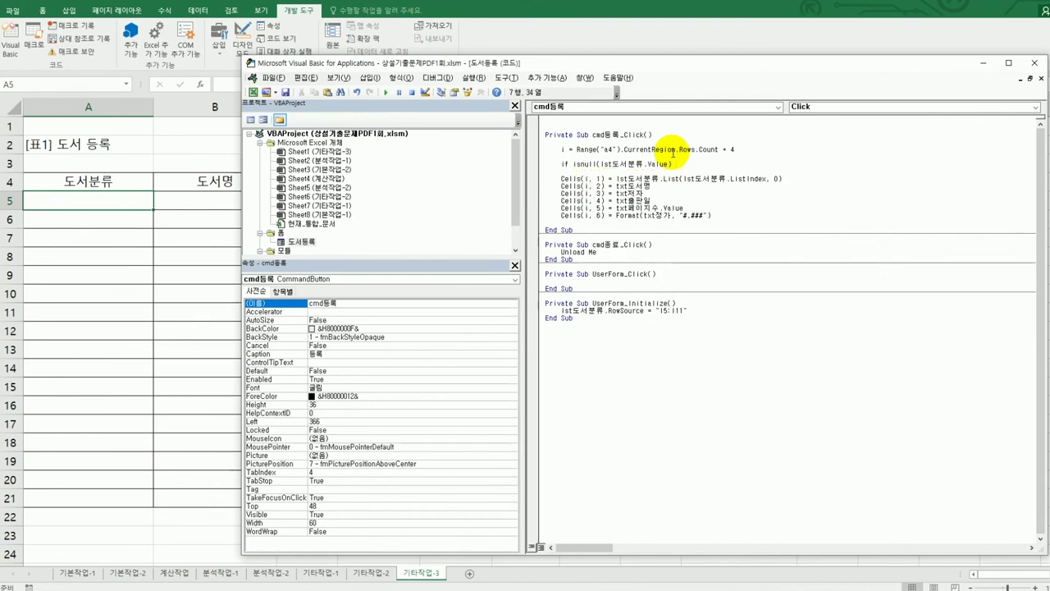
text(소)
key(BackSpace)
text(th)
text(e)
key(BackSpace)
text(hen)
key(Return)
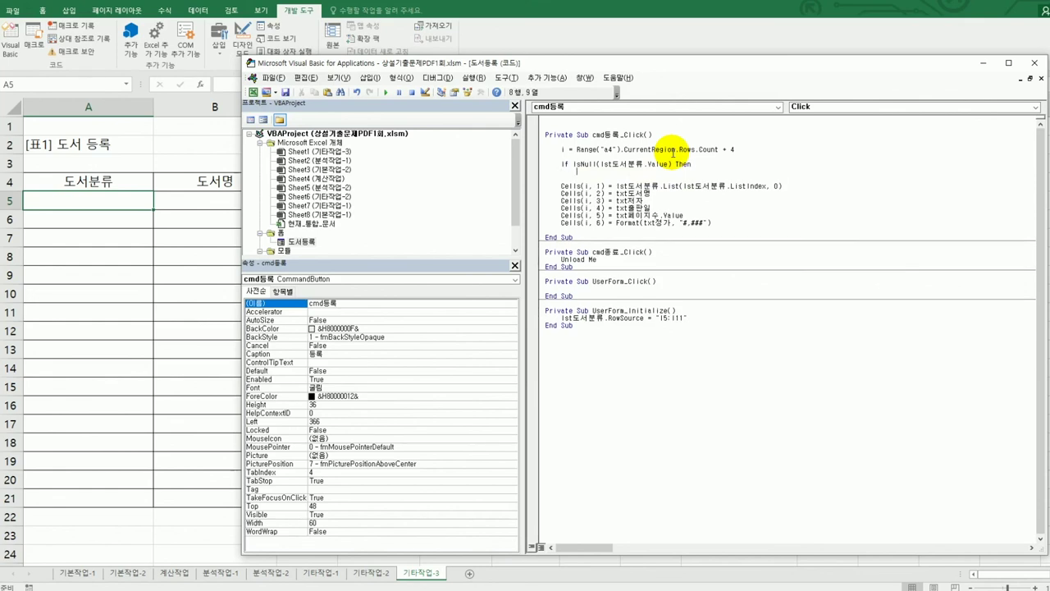
Inside the If block, add a MsgBox statement with the text "도서분류를 선택하세요."
text(msgbox ')
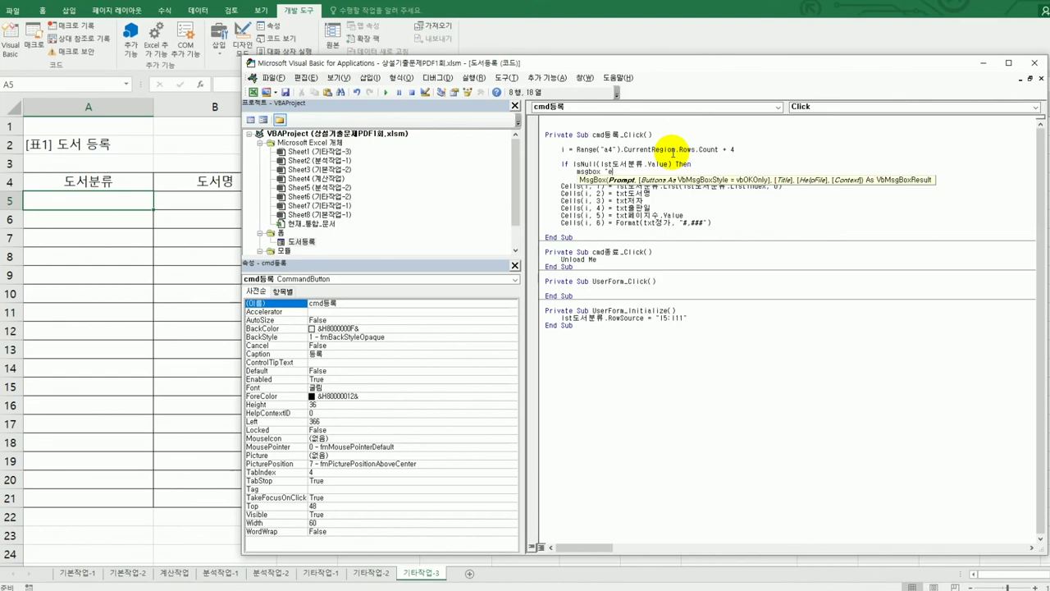
text(도서분류를 선택하세요.")
key(Return)
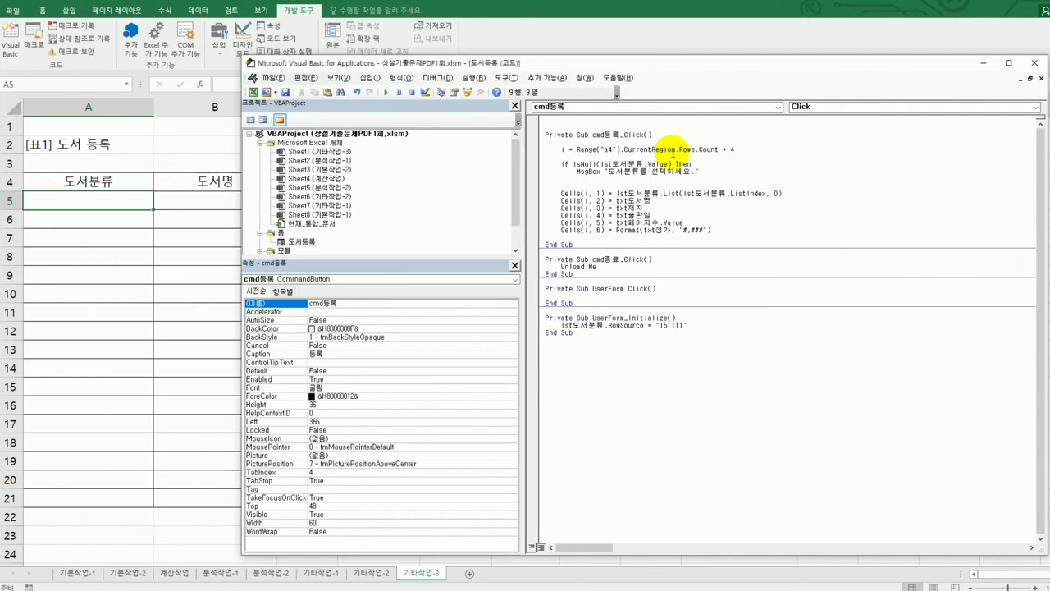
Below the MsgBox line, add lst도서분류.ListIndex = 0, followed by an Else line
text(Is)
key(BackSpace)
text(ist)
key(BackSpace)
key(BackSpace)
text(st도서분류.)
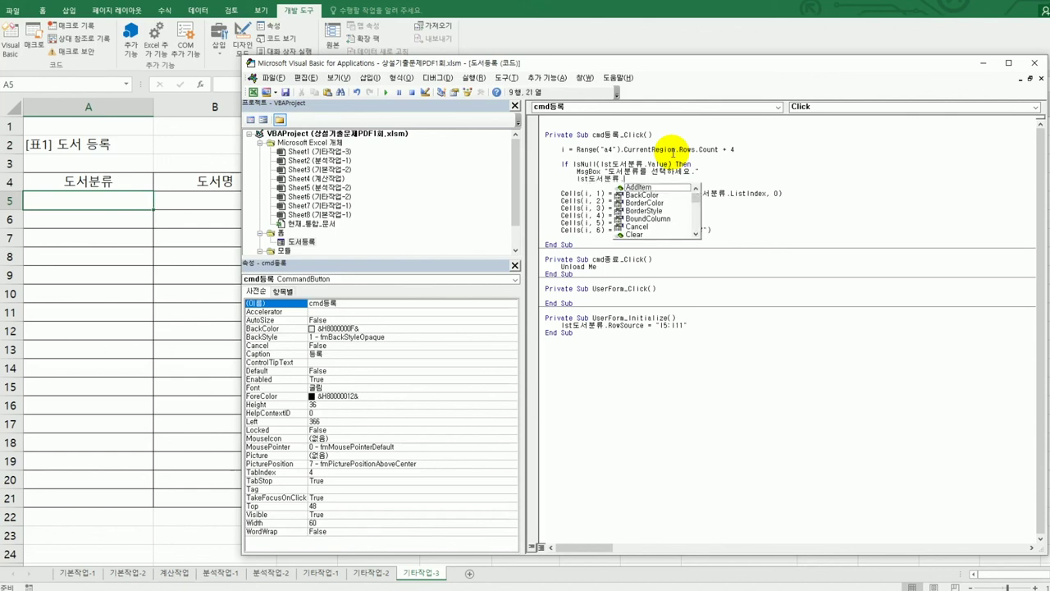
text(listin)
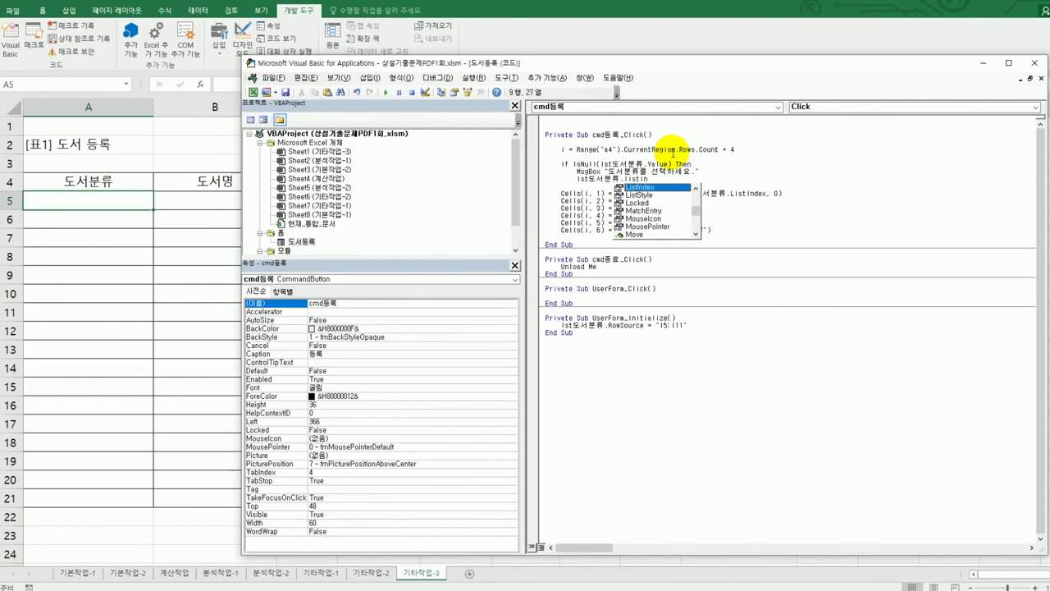
key(Tab)
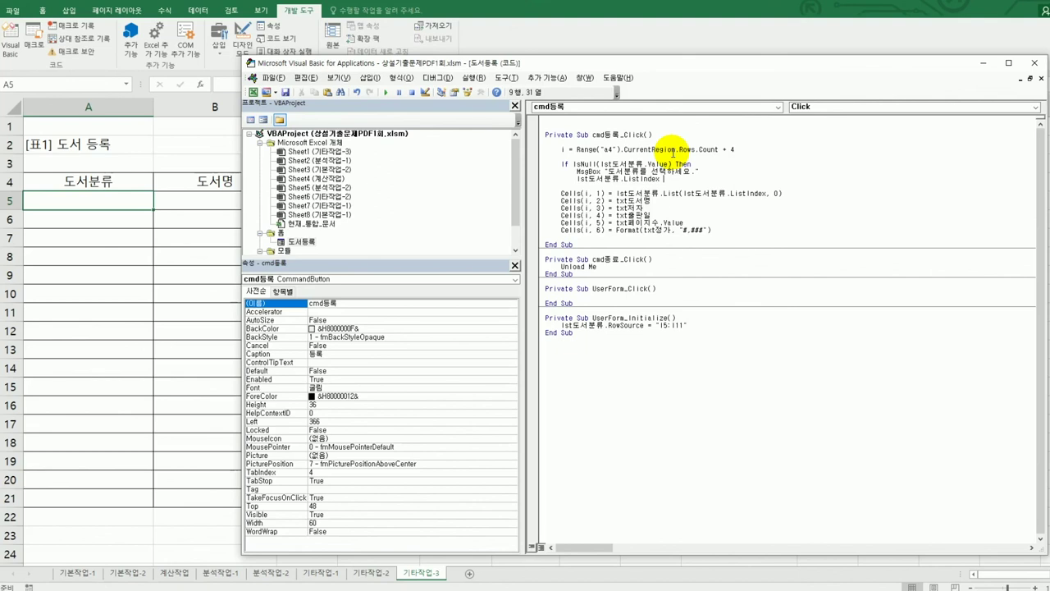
text(=0)
key(Return)
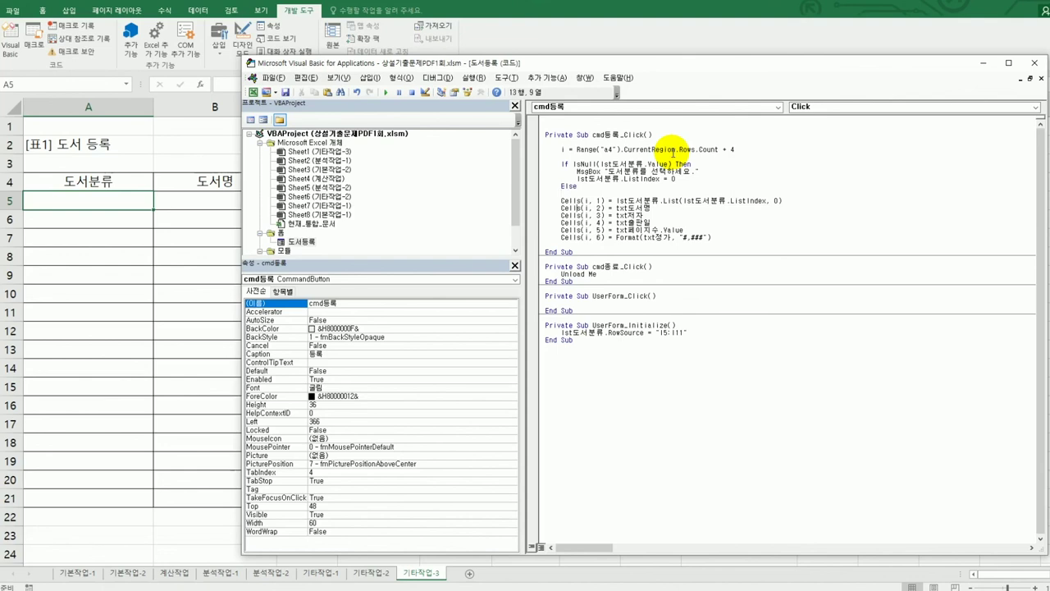
Close the condition with End If below the Cells(i, 6) statement
key(Down)
key(Down)
key(Return)
text(End If)
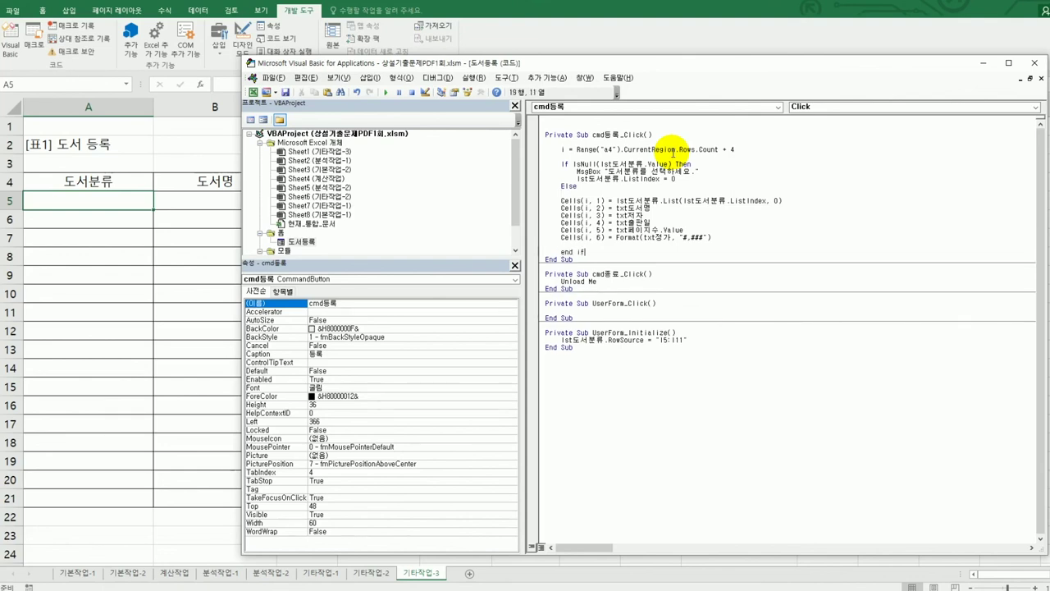
key(Return)
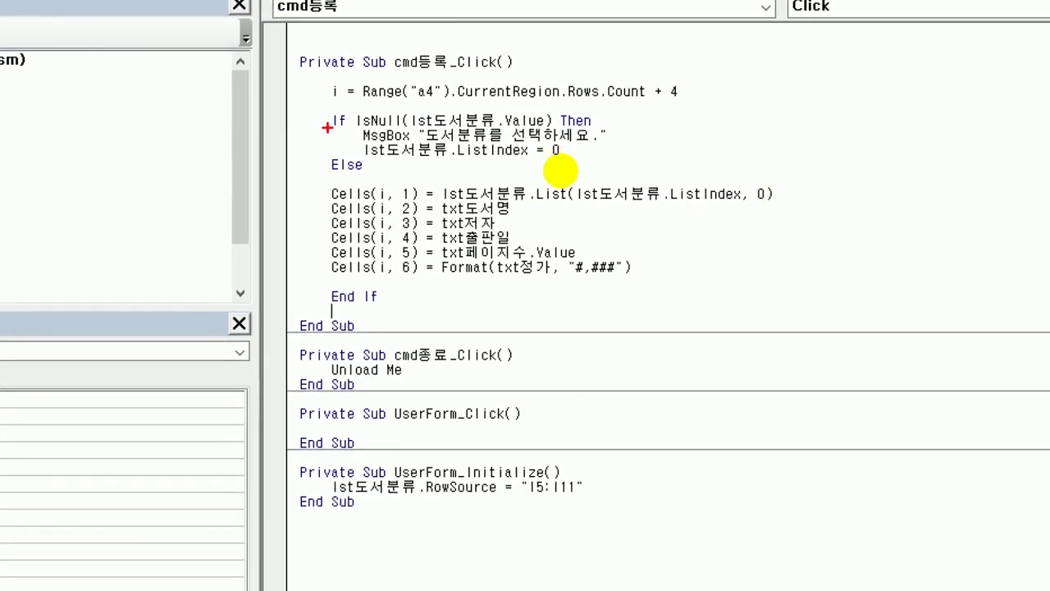
Examine the IsNull check on lst도서분류.Value and how ListIndex = 0 refers to the list box items
drag(411, 129, 537, 135)
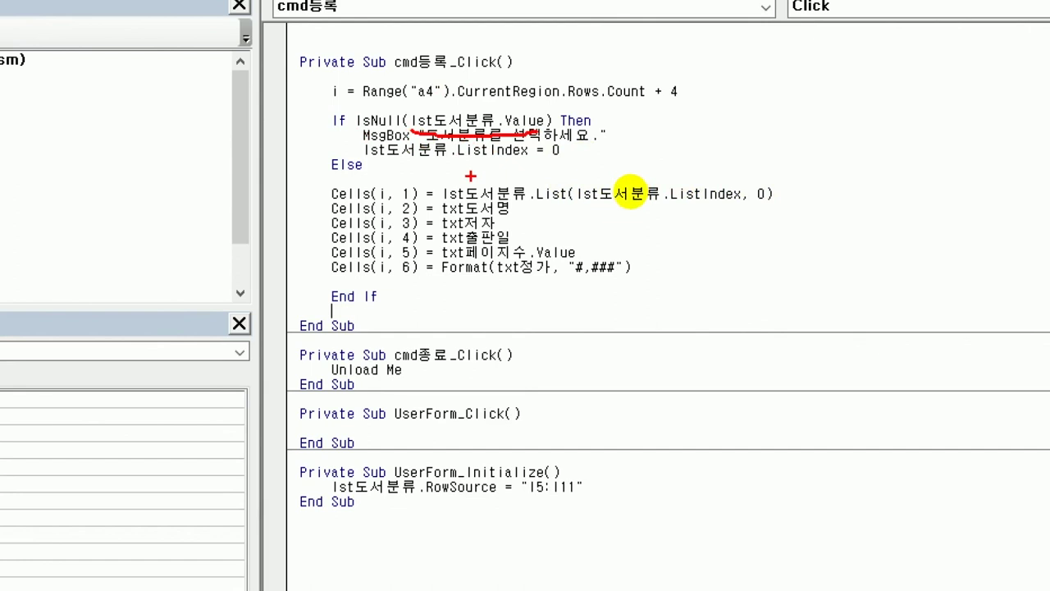
drag(455, 158, 565, 154)
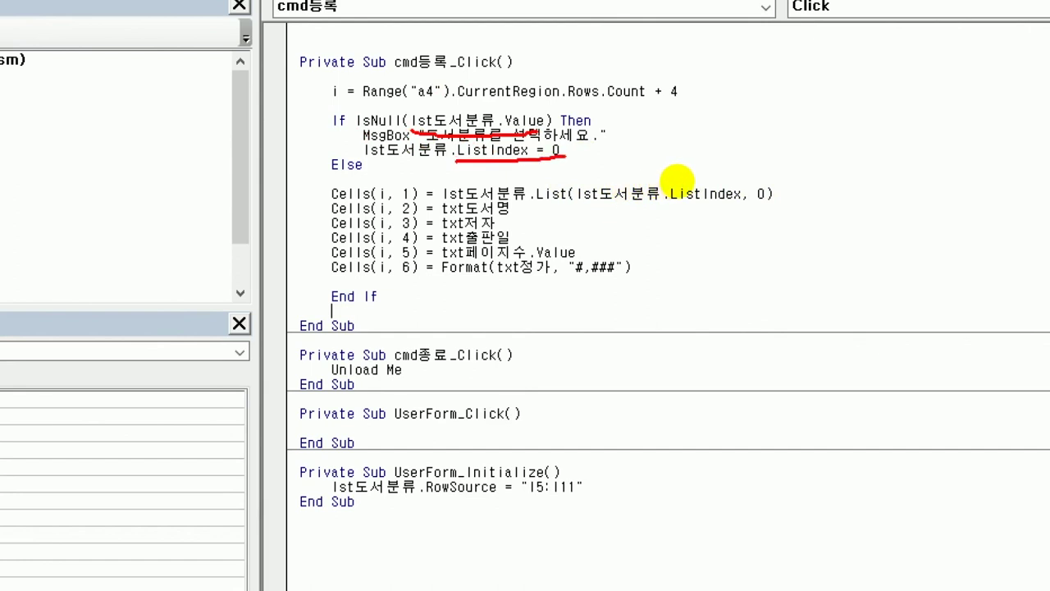
mouse_move(785, 102)
mouse_down()
mouse_move(788, 246)
mouse_move(881, 146)
mouse_up()
drag(786, 102, 880, 146)
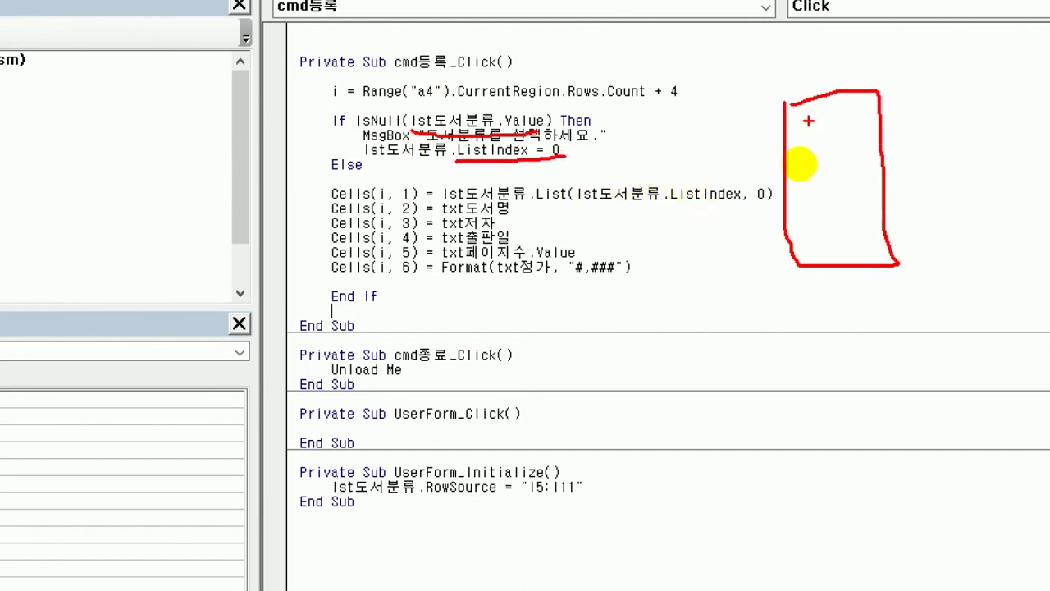
drag(808, 121, 899, 109)
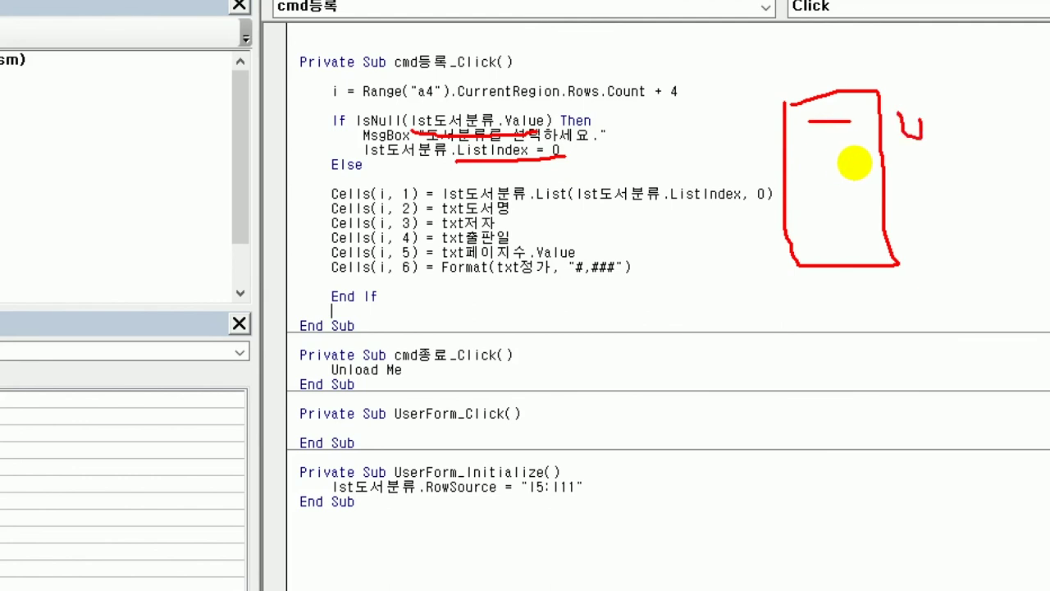
drag(804, 150, 912, 167)
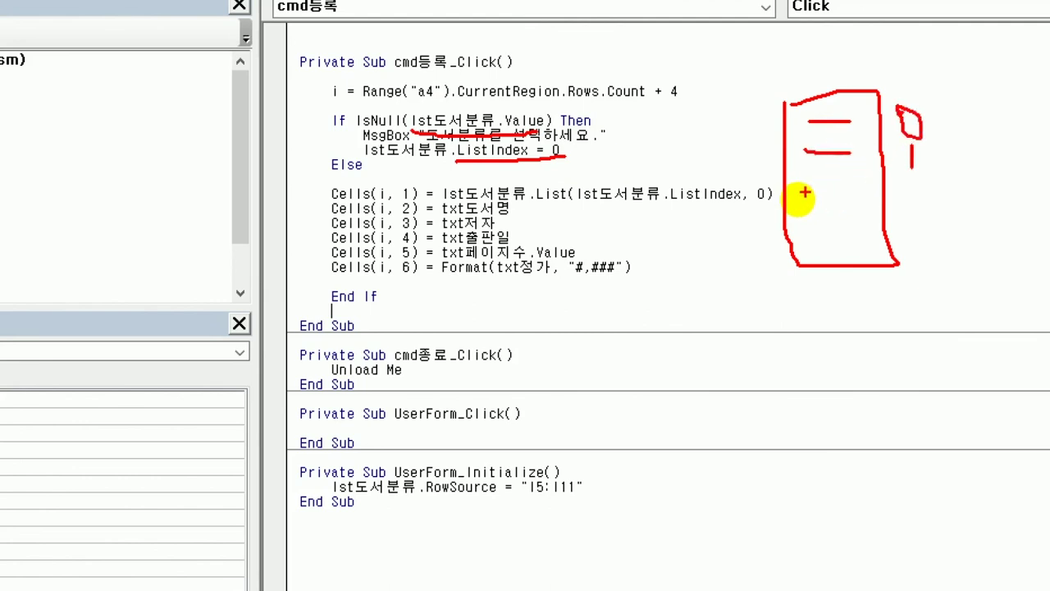
drag(805, 192, 841, 189)
drag(908, 186, 940, 197)
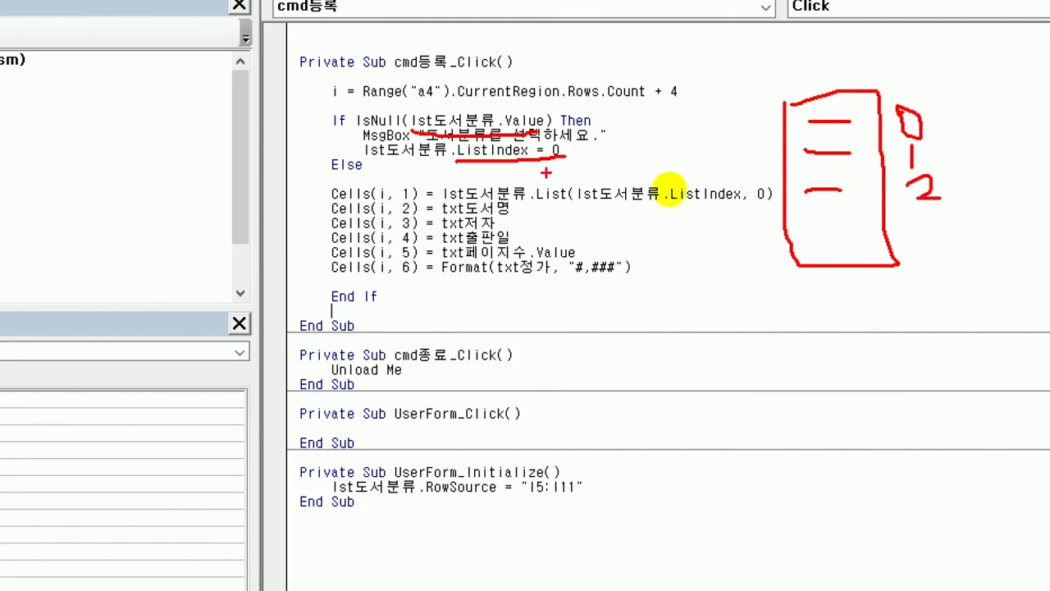
mouse_move(560, 138)
mouse_down()
mouse_move(548, 160)
mouse_move(578, 147)
mouse_up()
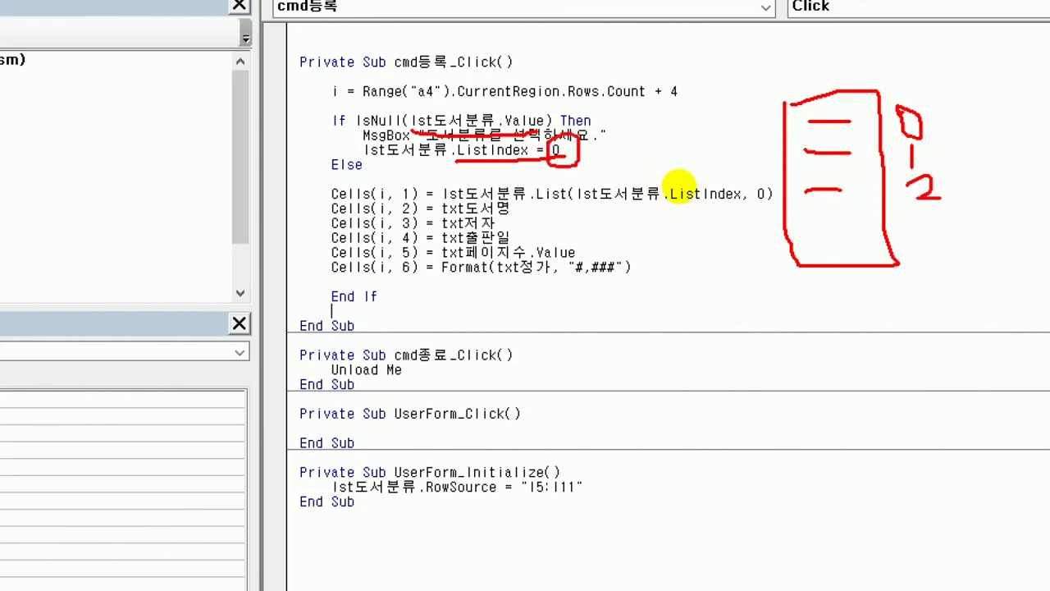
key(Escape)
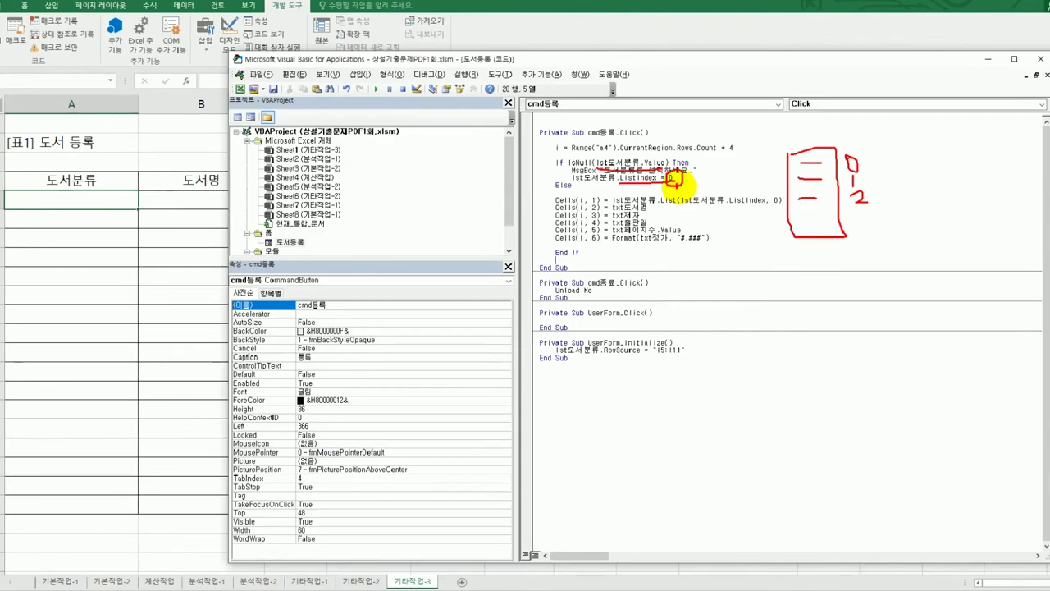
Close the code editor, open the 도서등록 form and test registering without a category, dismissing the message box
click(1040, 68)
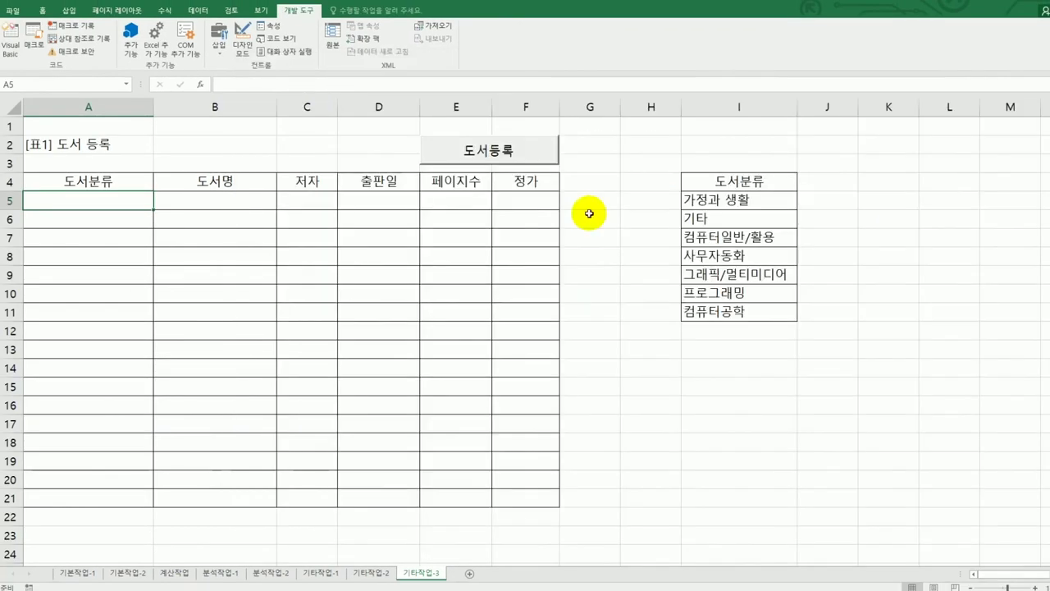
click(508, 158)
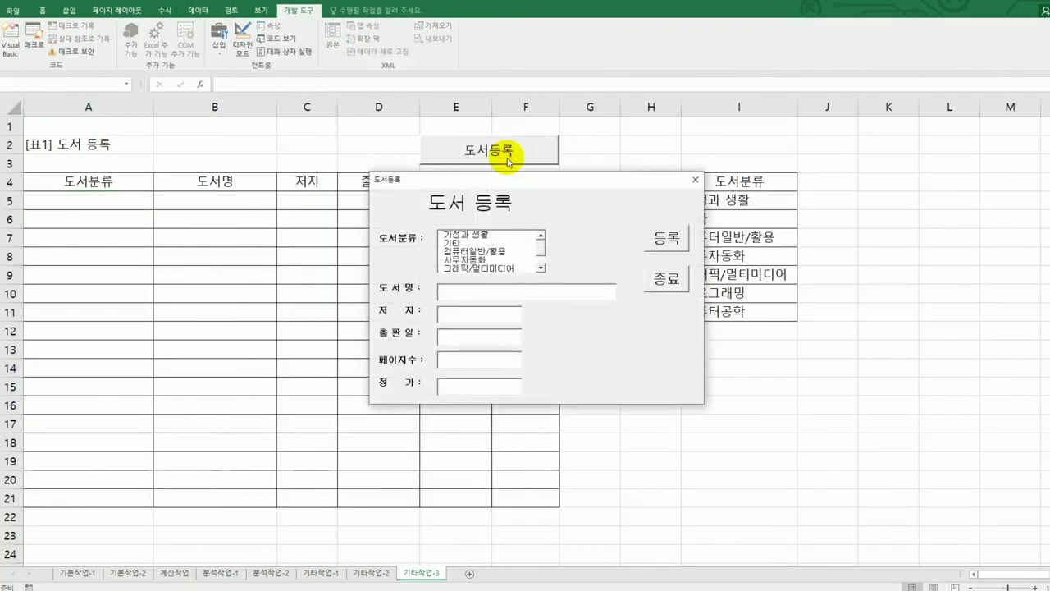
click(664, 243)
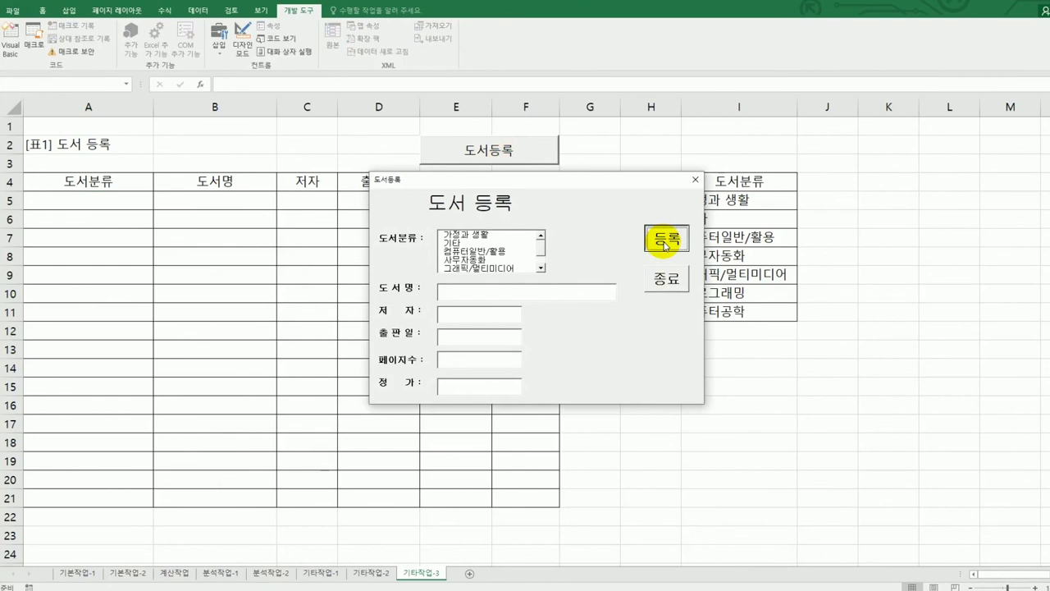
drag(653, 562, 808, 235)
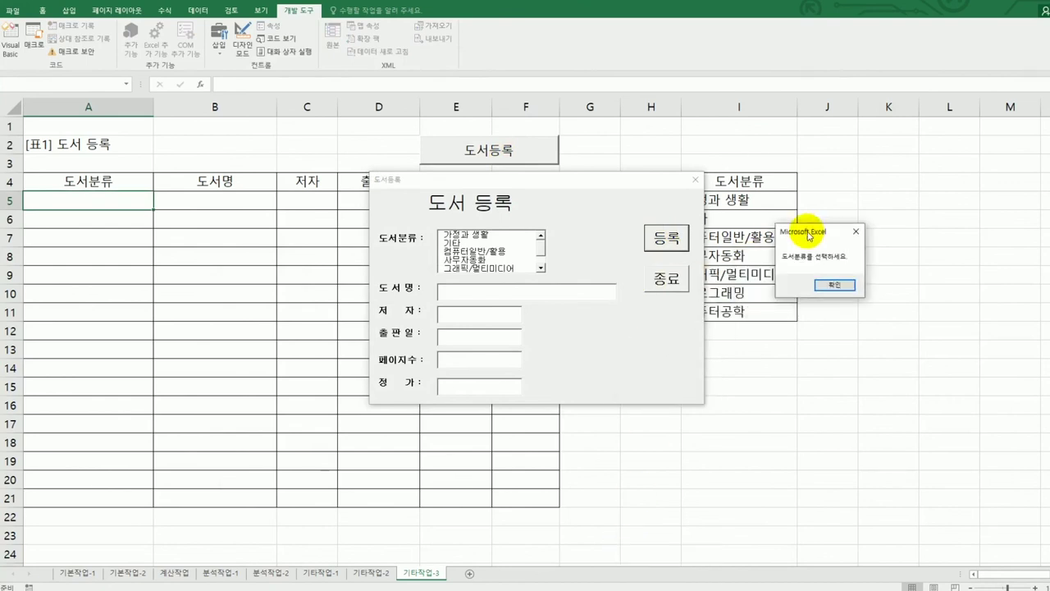
click(835, 286)
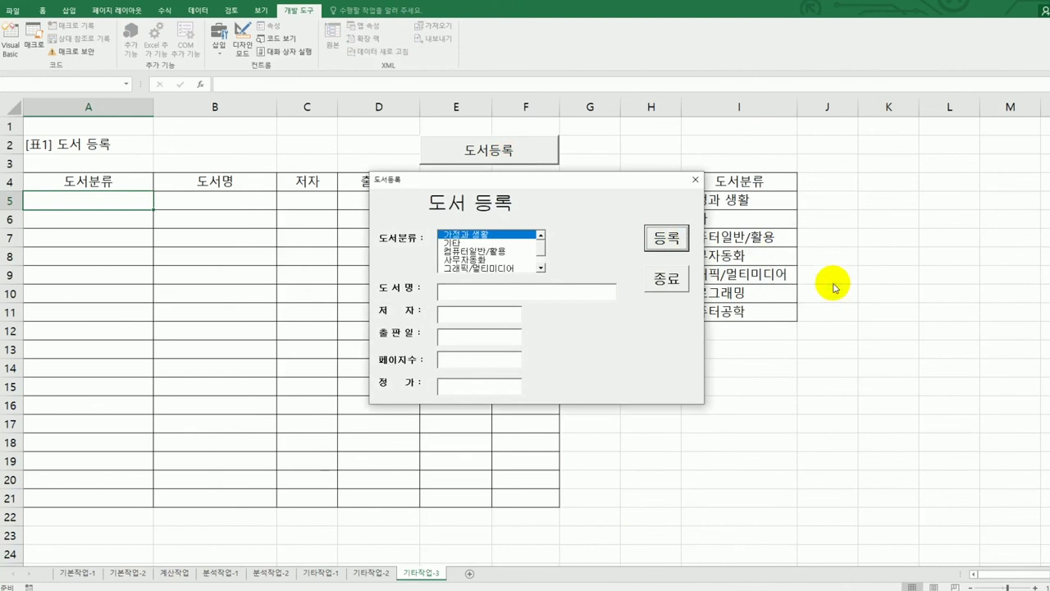
In the form, select the category 컴퓨터일반/활용, enter 컴퓨터 as the 도서명 and fill in the author's name
click(504, 250)
click(487, 289)
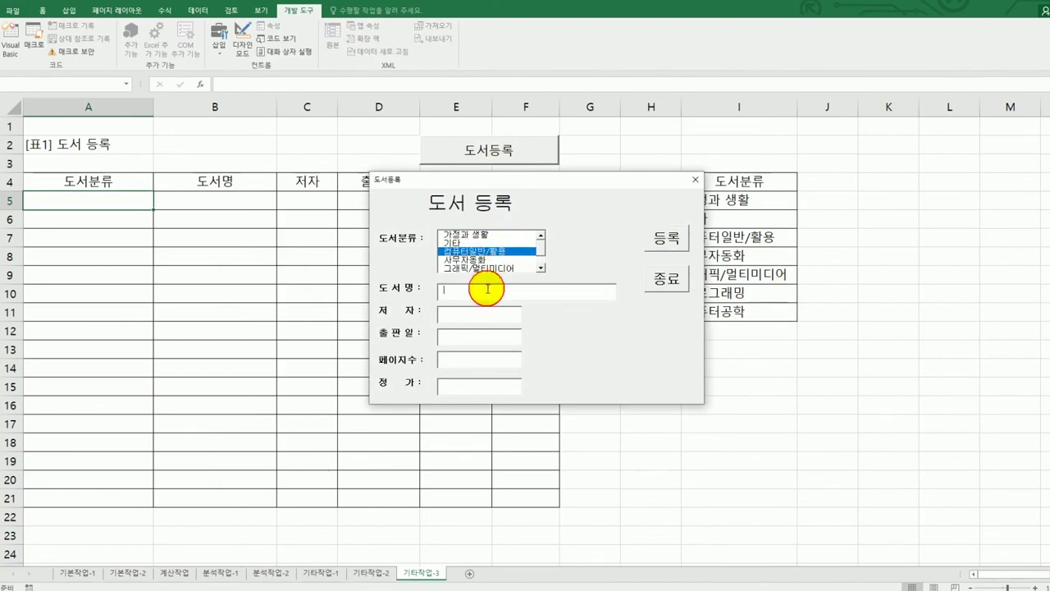
text(컴퓨터)
key(Tab)
text(여)
click(478, 313)
text(허ㅗㅇ)
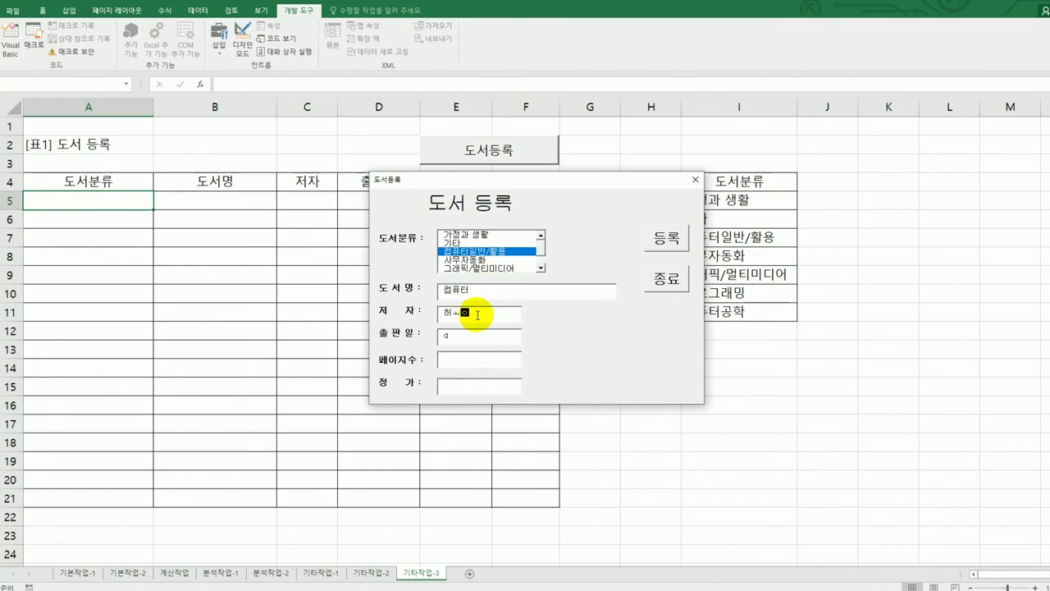
key(BackSpace)
key(BackSpace)
key(BackSpace)
text(홍길동)
key(Tab)
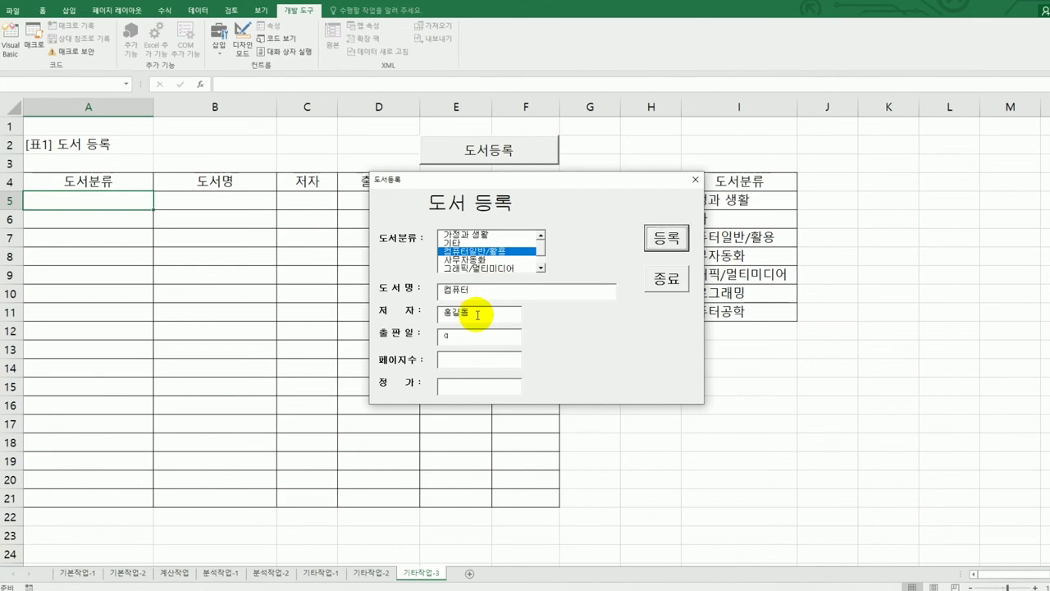
Set the form's 출판일 to 2022-1-1 and 페이지수 to 300
click(474, 335)
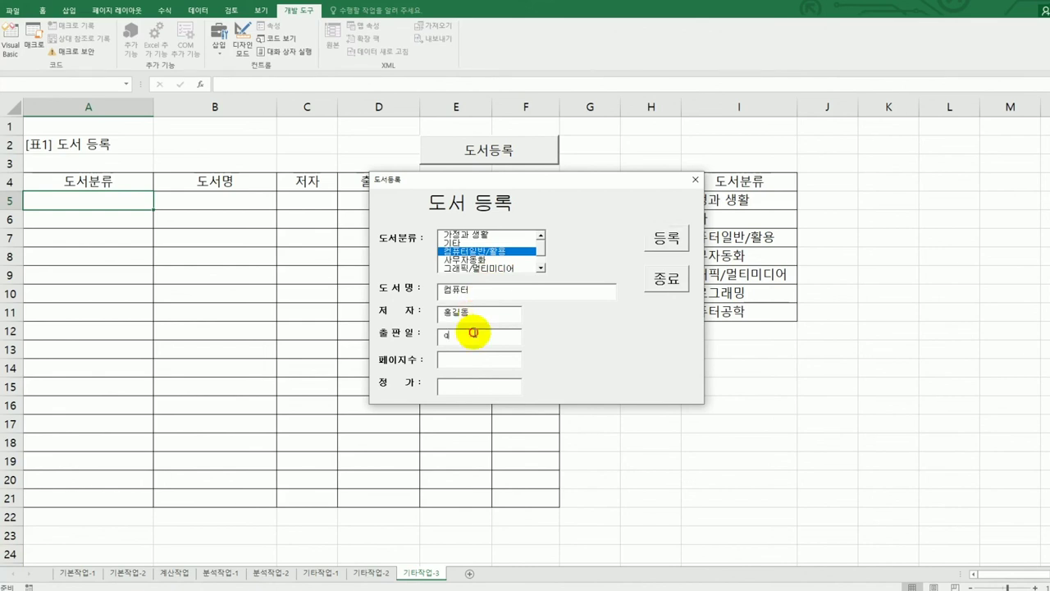
key(BackSpace)
text(2022-)
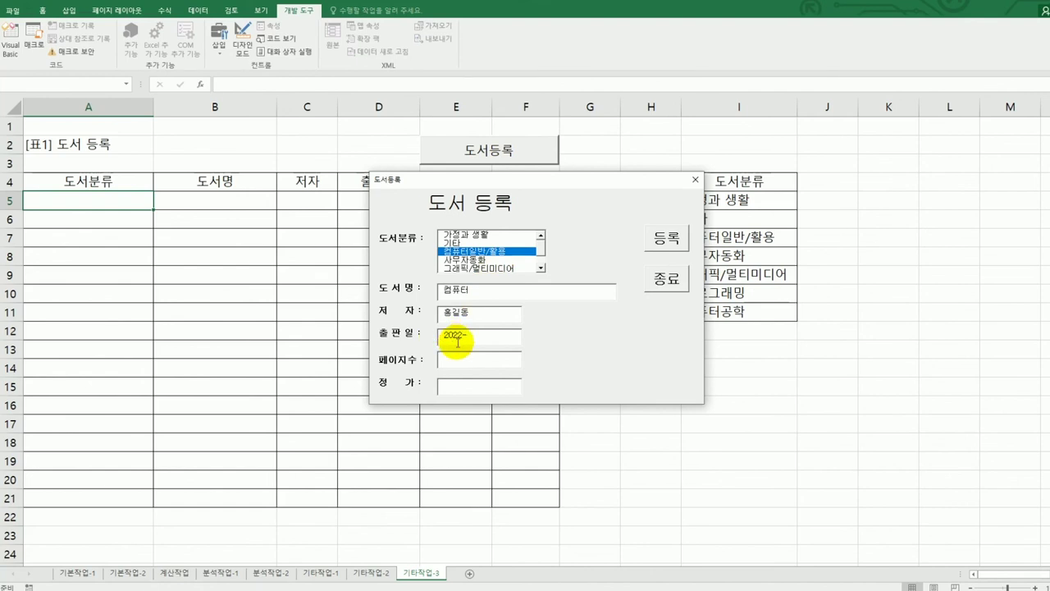
text(1-1)
click(462, 358)
text(30)
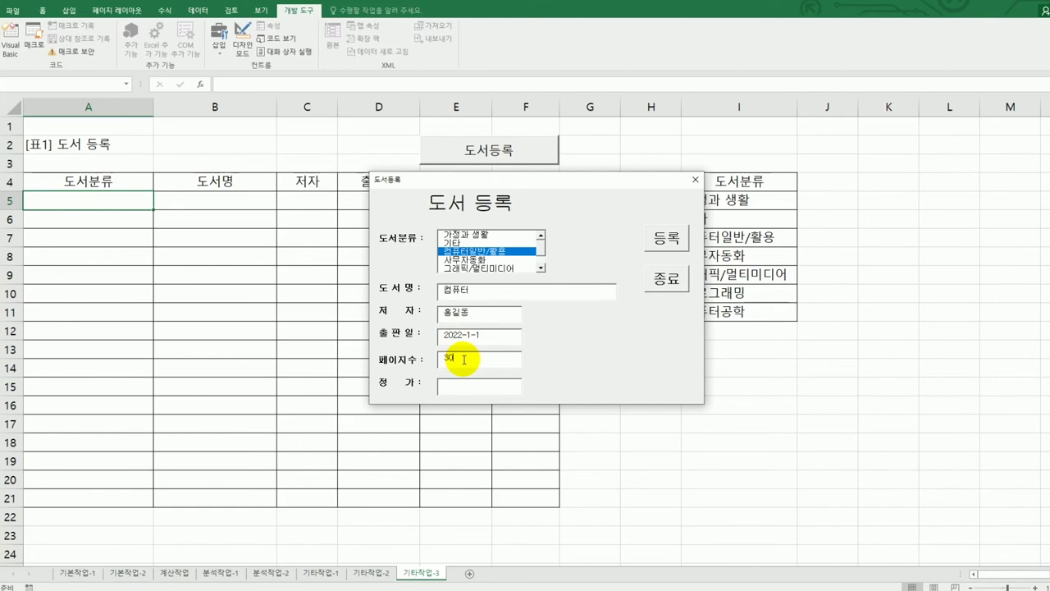
text(0)
Set 정가 to 30000, register the book and move the form clear of the 도서 등록 table
click(468, 383)
text(3)
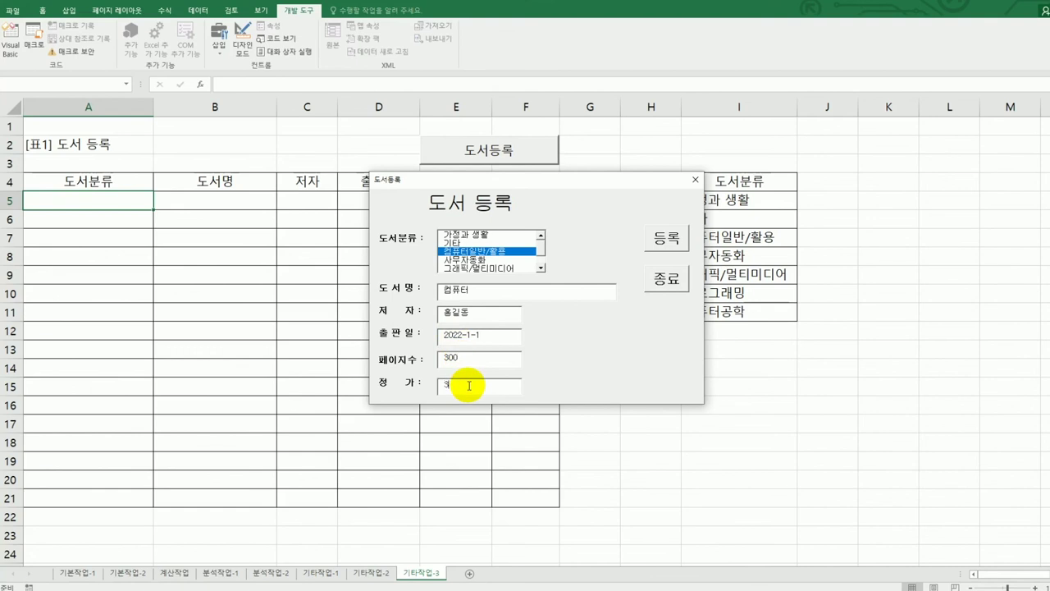
text(0000)
click(681, 240)
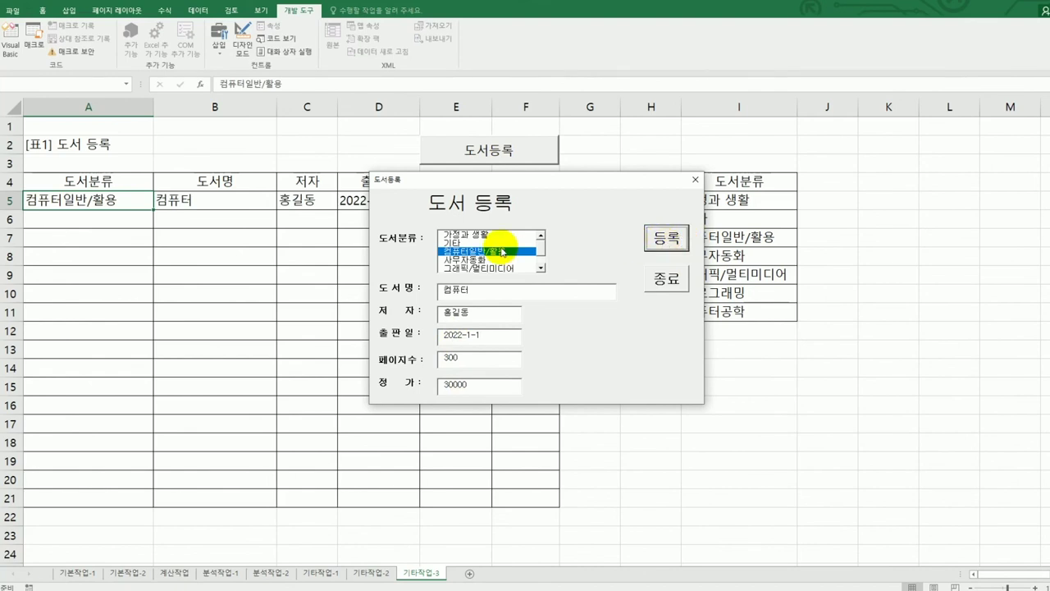
drag(511, 185, 747, 246)
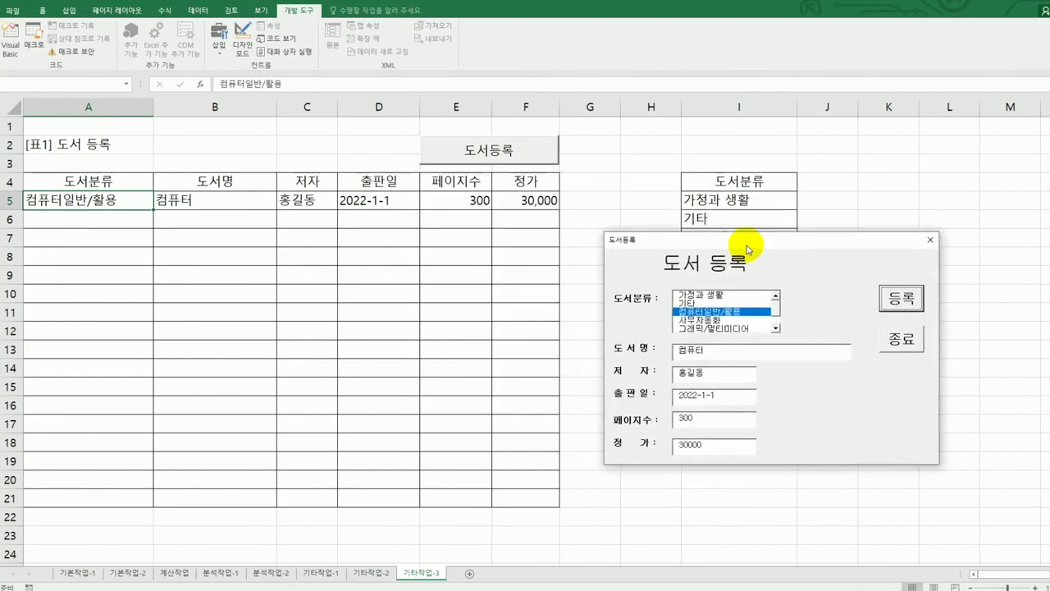